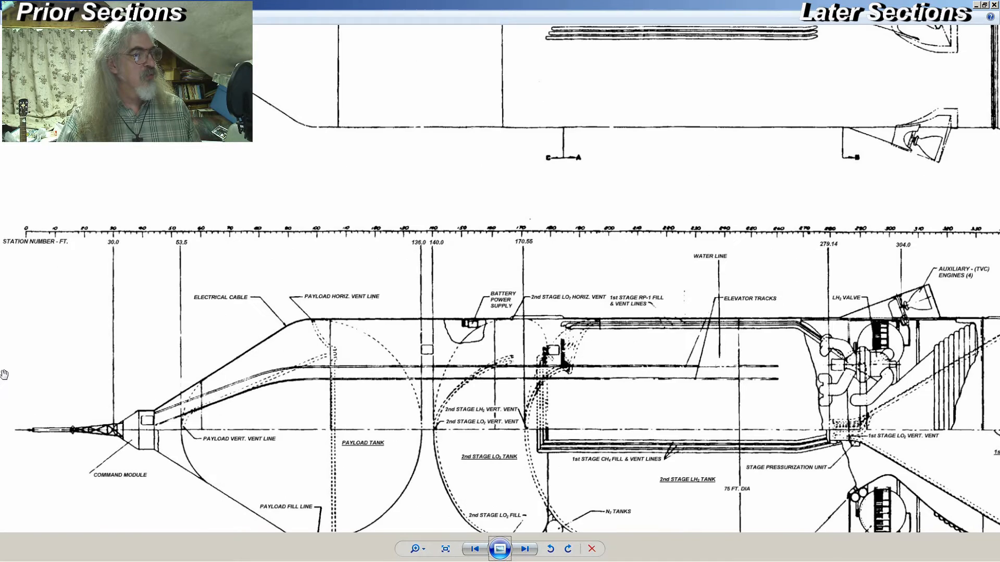
# - Examine the rocket drawing's station numbers, tank sections and 75 ft diameter from the command module to the engine section
pyautogui.scroll(1, 5, 375)
pyautogui.scroll(1, 4, 375)
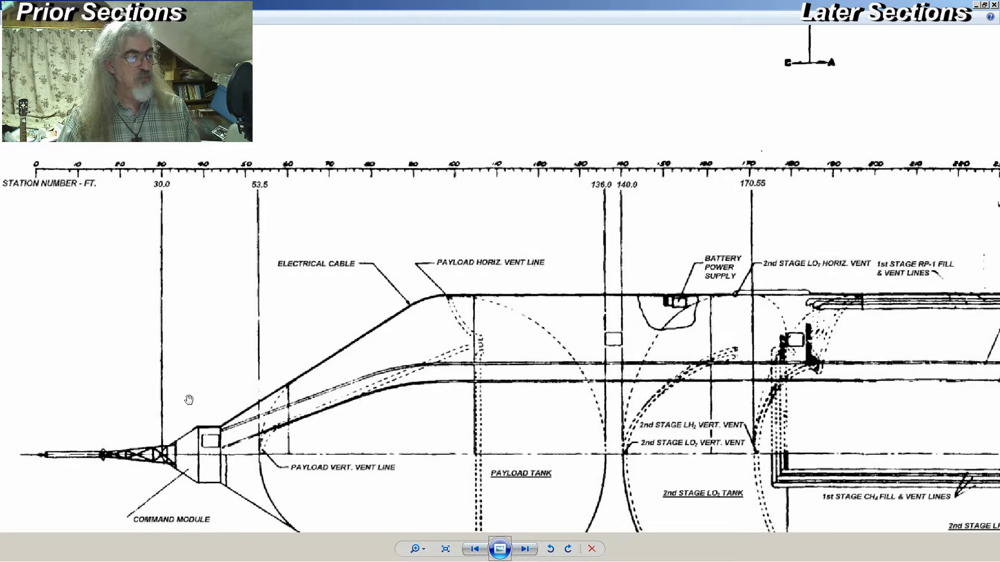
pyautogui.moveTo(189, 392); pyautogui.dragTo(180, 279)
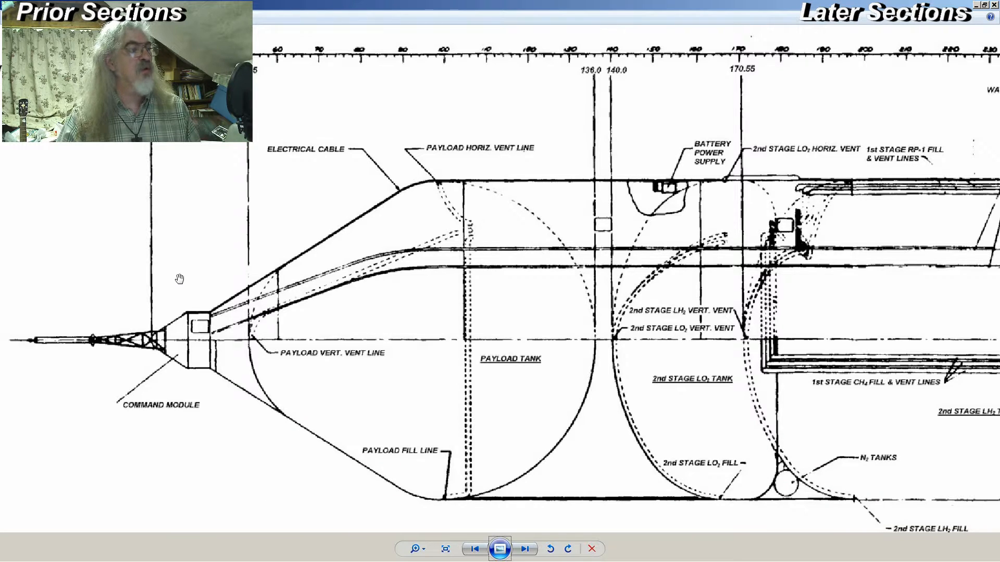
pyautogui.moveTo(735, 259); pyautogui.dragTo(439, 261)
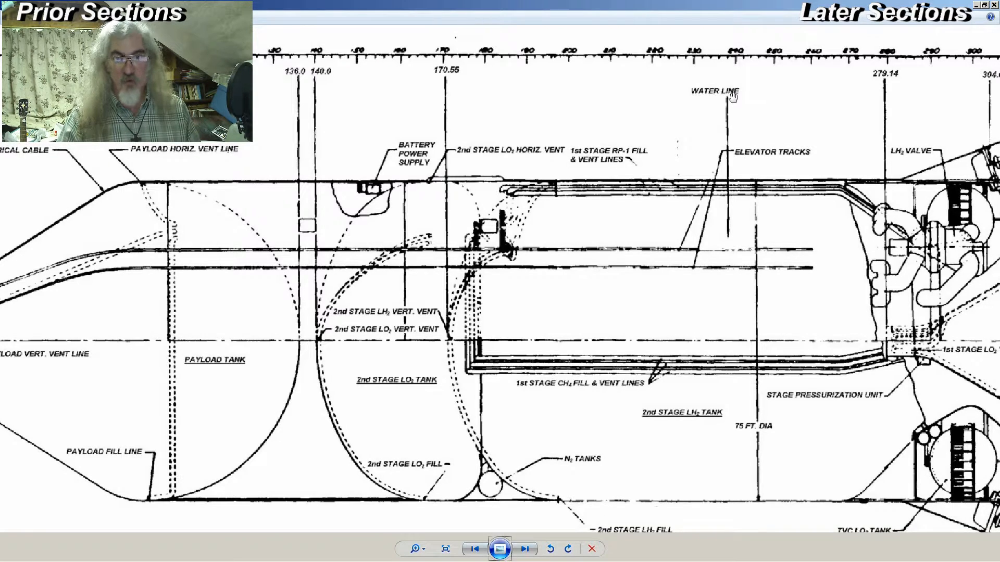
pyautogui.moveTo(837, 137); pyautogui.dragTo(514, 131)
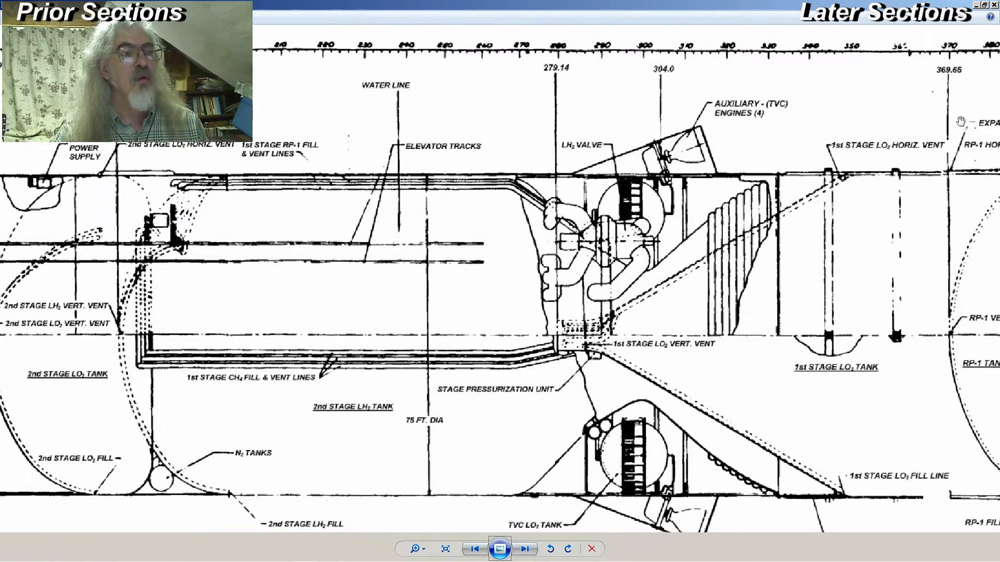
pyautogui.moveTo(870, 123); pyautogui.dragTo(641, 144)
pyautogui.moveTo(802, 144); pyautogui.dragTo(454, 141)
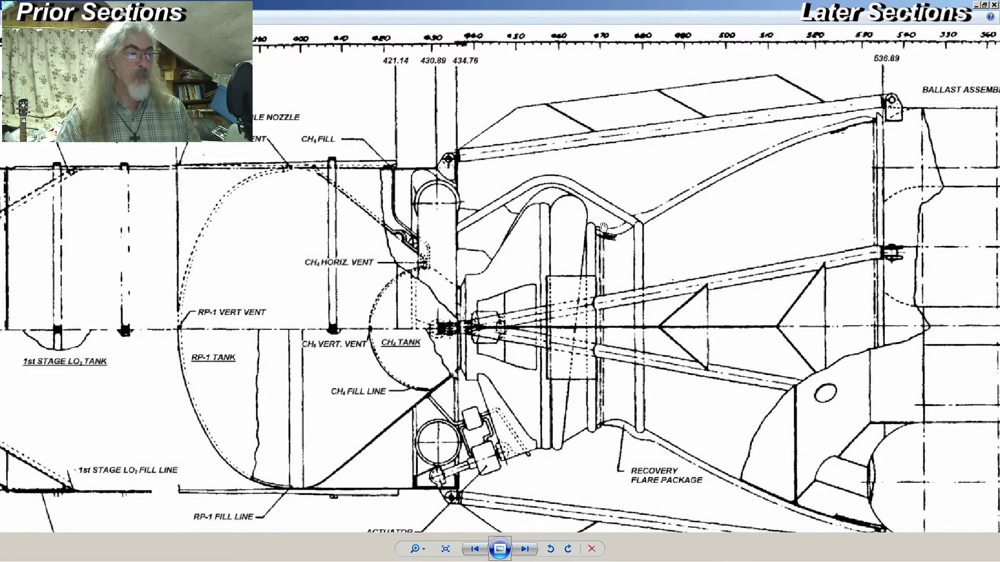
pyautogui.scroll(-3, 579, 238)
pyautogui.scroll(-2, 579, 238)
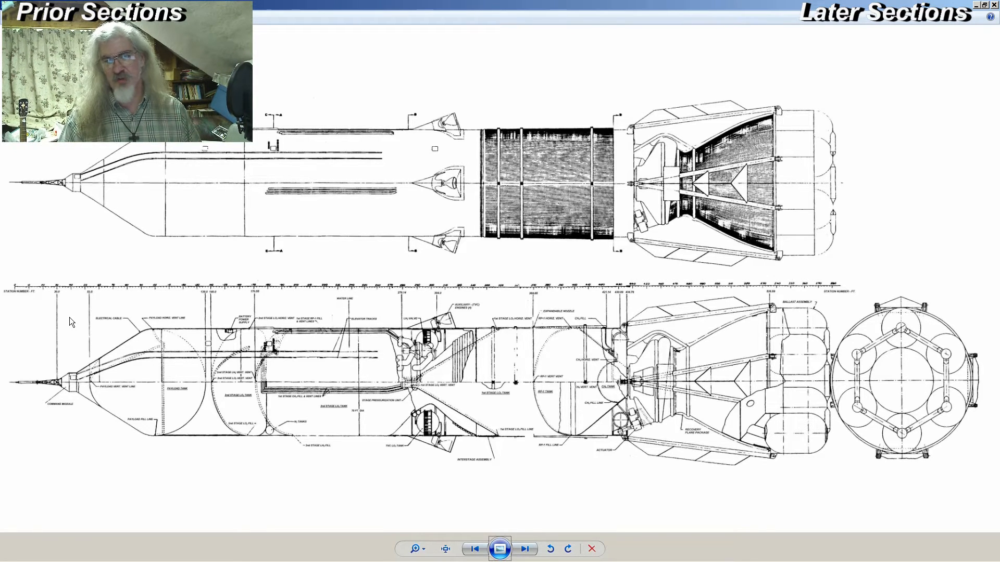
# - Switch to 123D Design and start a cylinder primitive near the grid's origin with radius 75 and height 434.76
pyautogui.click(994, 5)
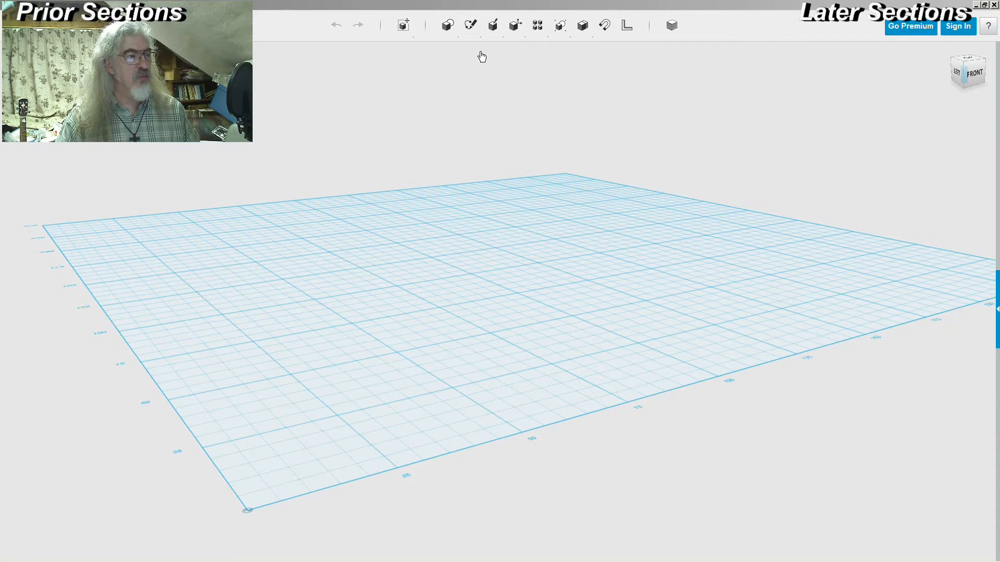
pyautogui.click(479, 79)
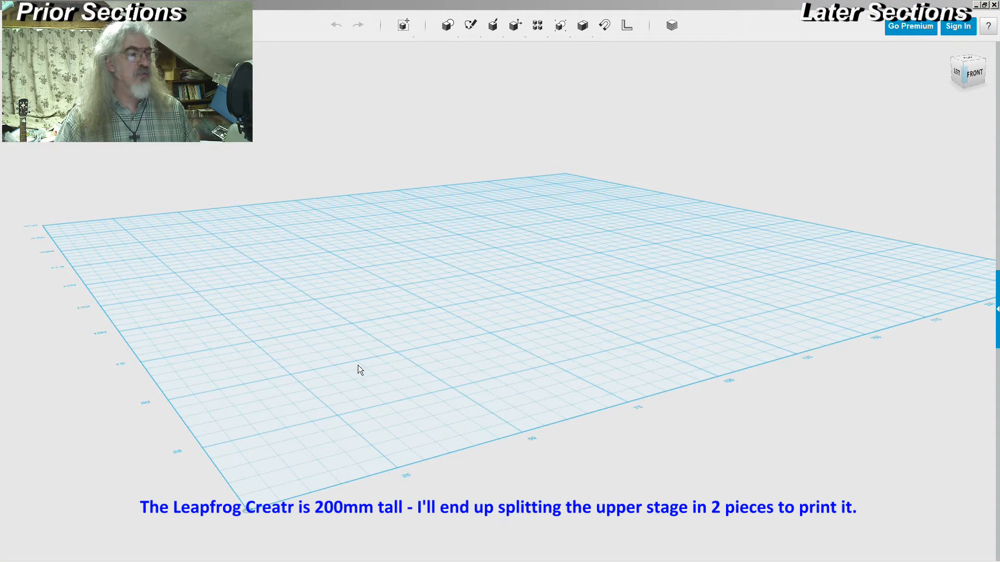
pyautogui.click(337, 416)
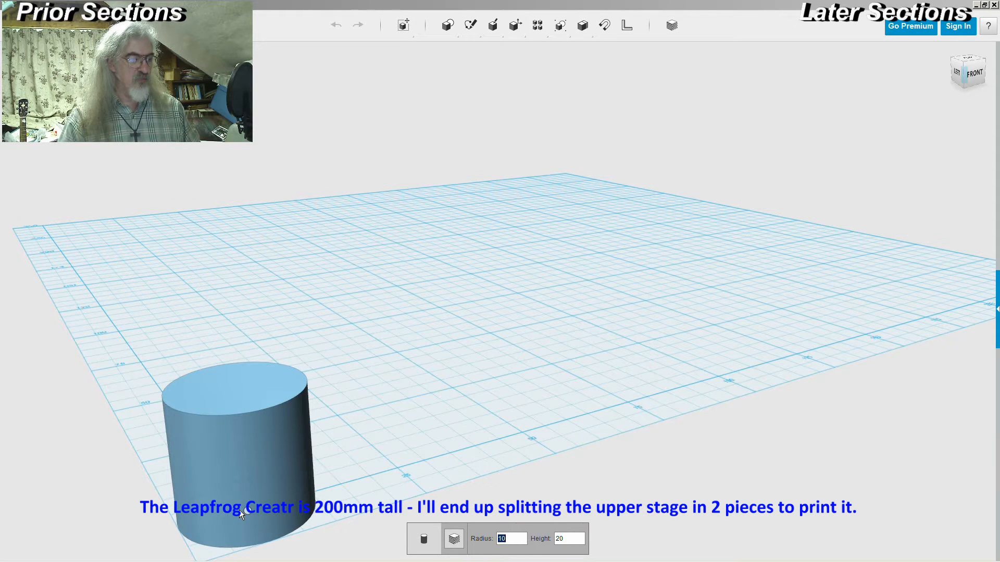
pyautogui.write('75')
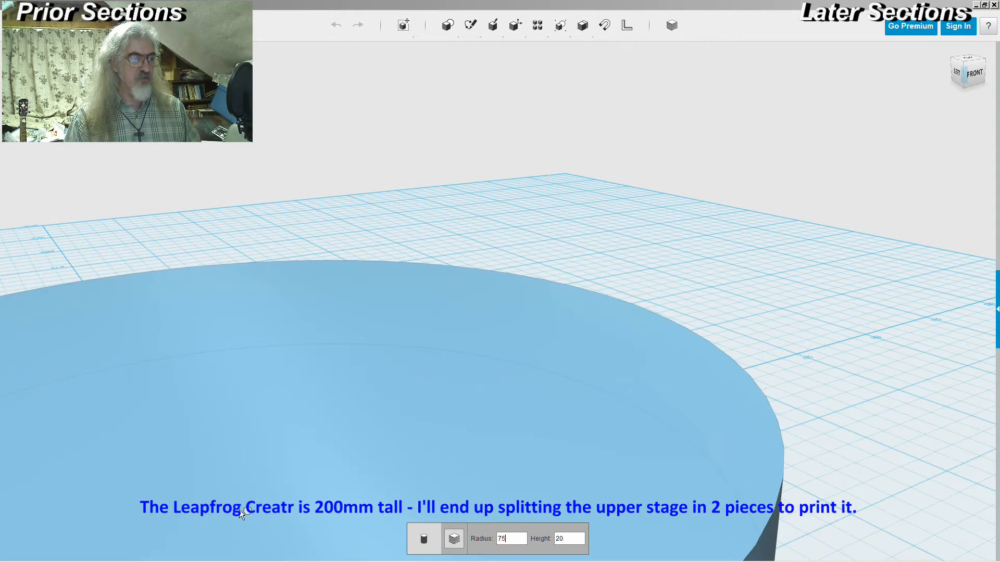
pyautogui.press('Tab')
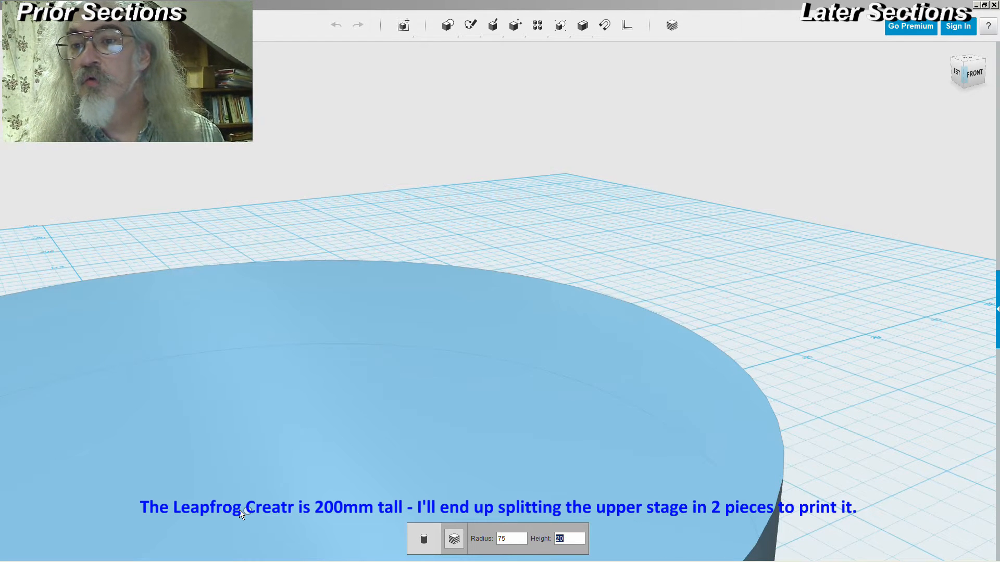
pyautogui.write('4')
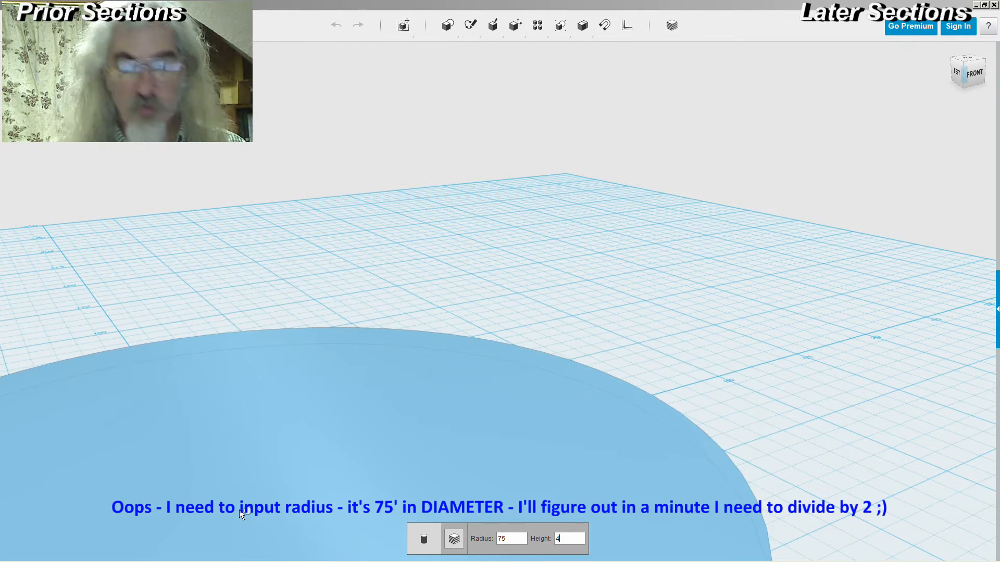
pyautogui.write('34.76')
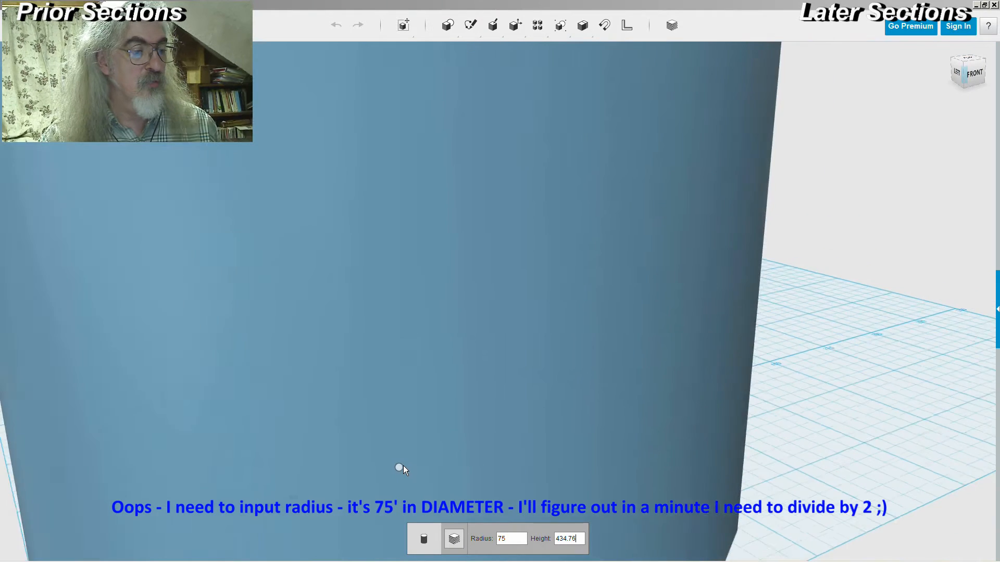
pyautogui.scroll(-5, 404, 464)
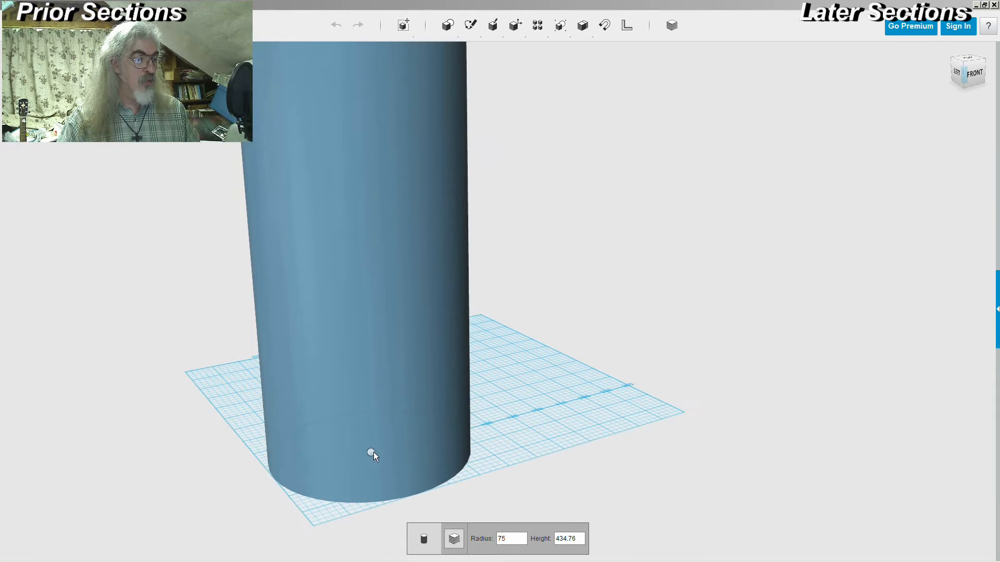
pyautogui.write('3')
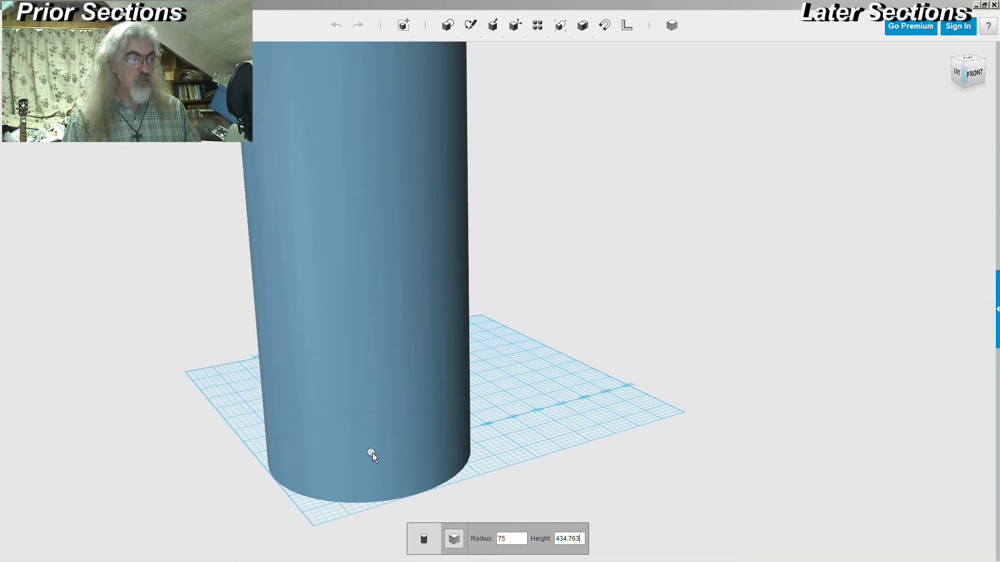
pyautogui.press('BackSpace')
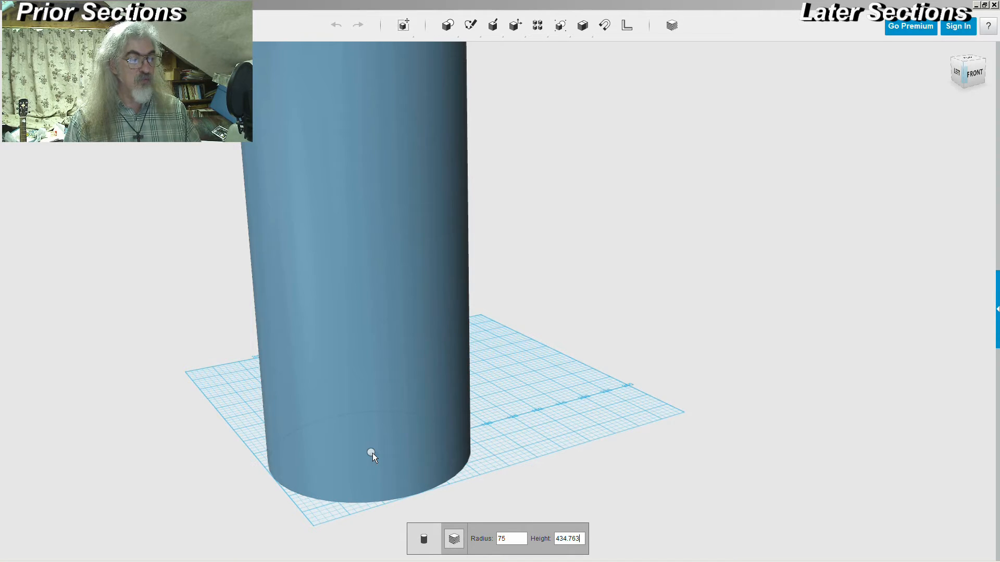
pyautogui.press('BackSpace')
pyautogui.press('BackSpace')
pyautogui.press('BackSpace')
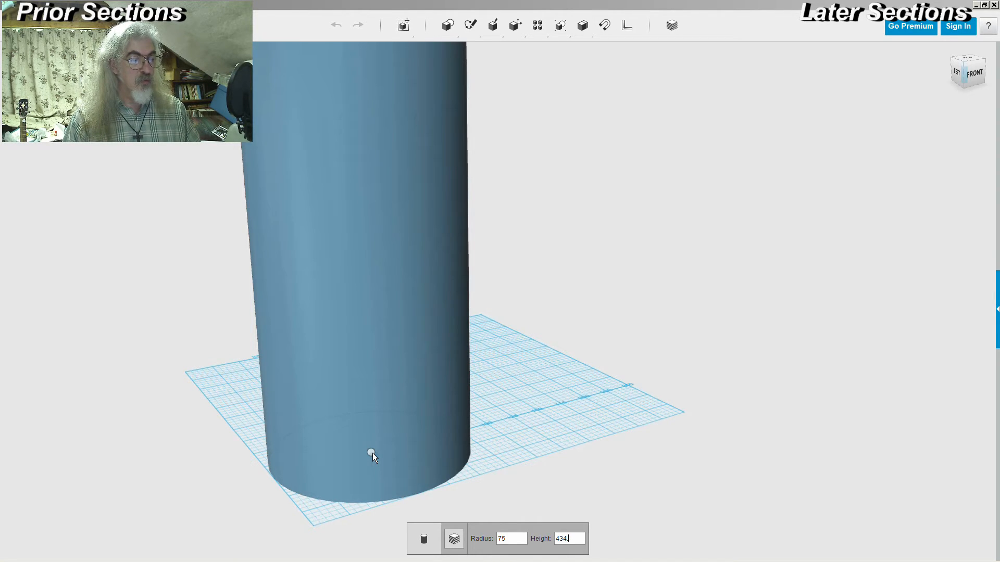
pyautogui.write('350')
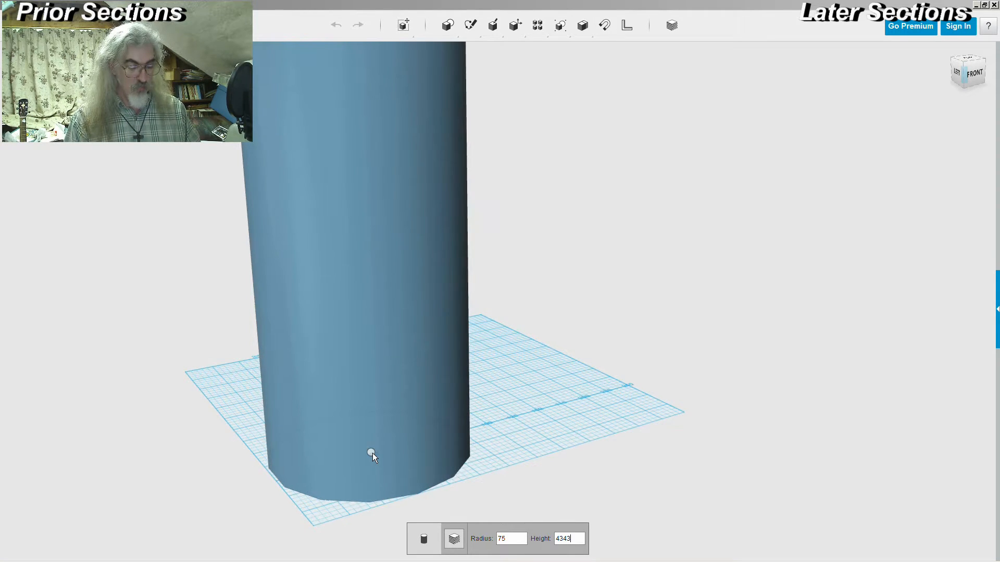
pyautogui.press('BackSpace')
pyautogui.press('BackSpace')
pyautogui.press('BackSpace')
pyautogui.press('BackSpace')
pyautogui.press('BackSpace')
pyautogui.press('BackSpace')
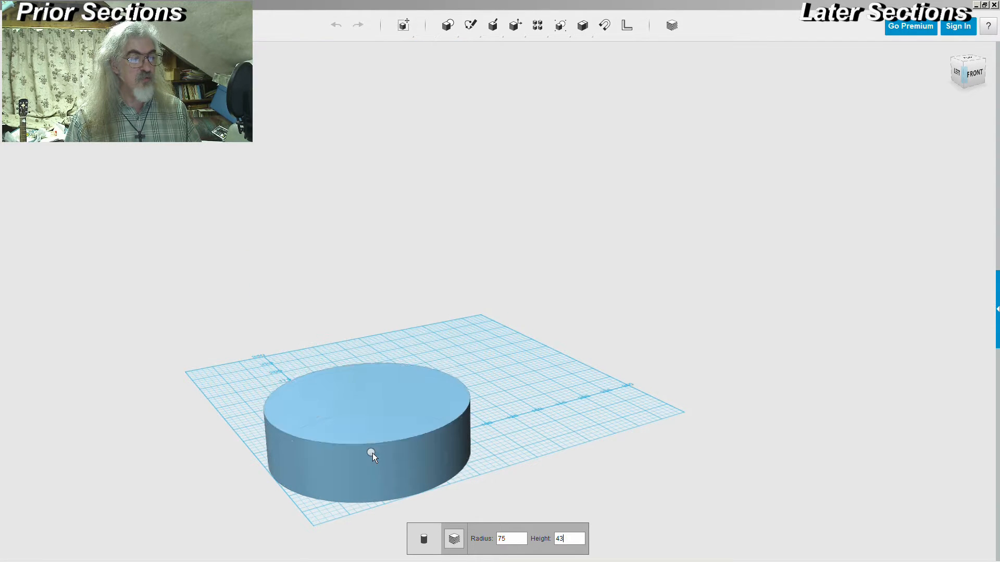
pyautogui.write('434')
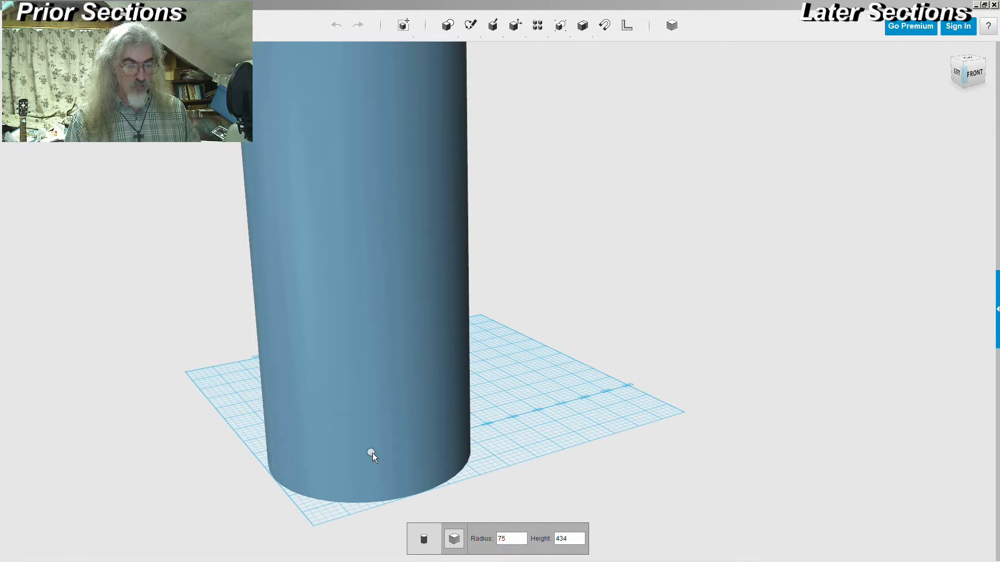
pyautogui.write('350')
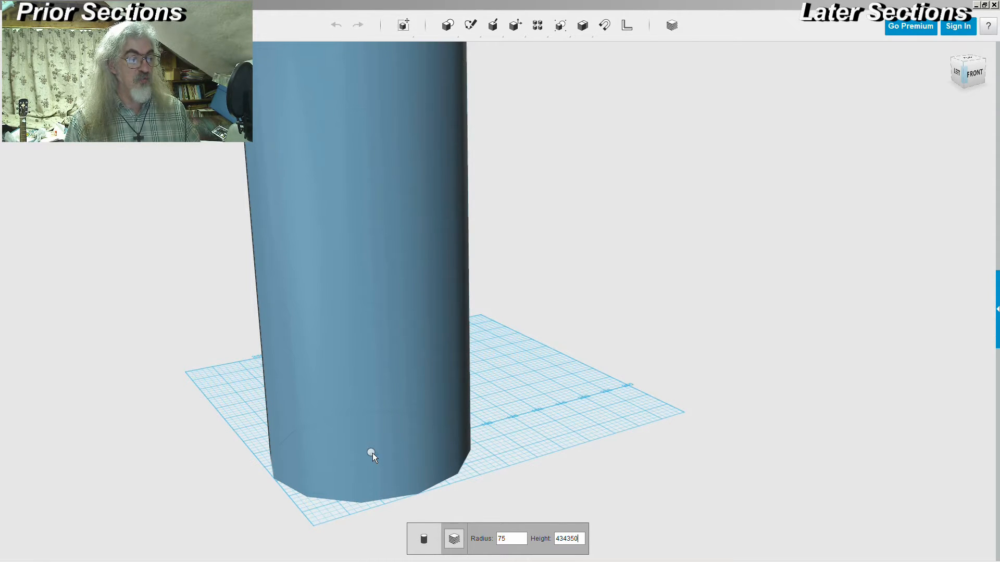
pyautogui.press('BackSpace')
pyautogui.press('BackSpace')
pyautogui.press('BackSpace')
pyautogui.press('BackSpace')
pyautogui.press('BackSpace')
pyautogui.press('BackSpace')
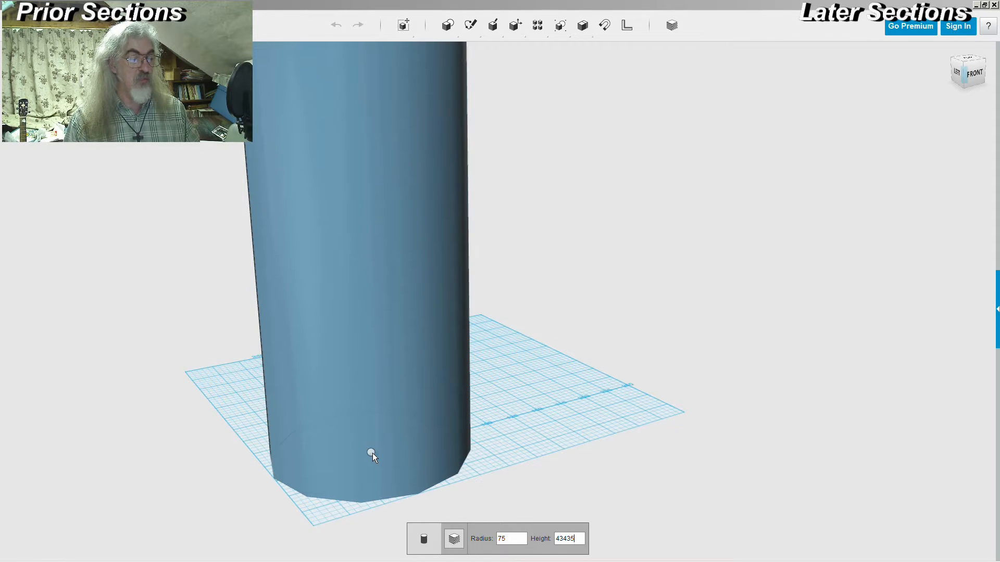
# - Set the cylinder's height to 84 and radius to 37.5, and place it near the grid's origin corner
pyautogui.write('84')
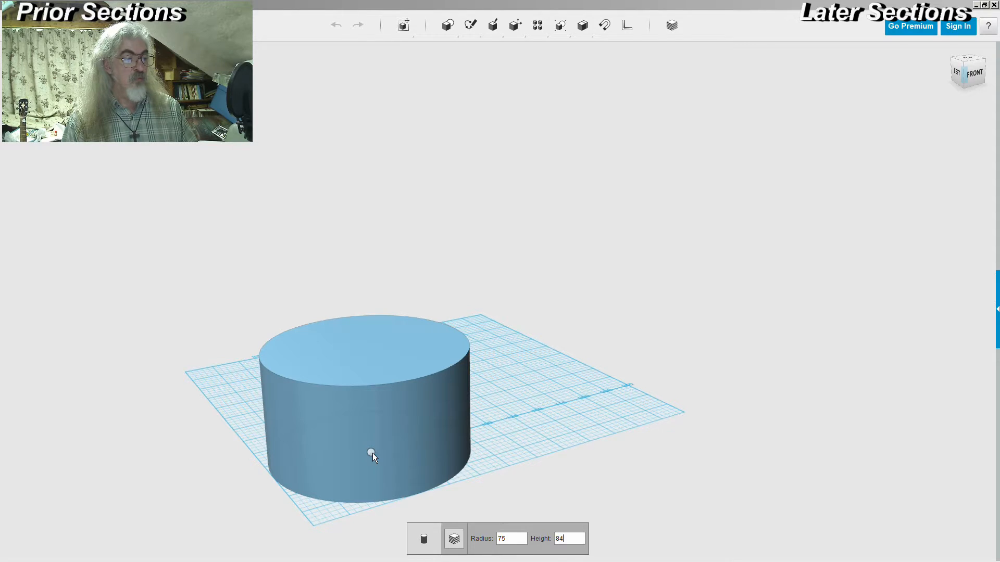
pyautogui.press('Tab')
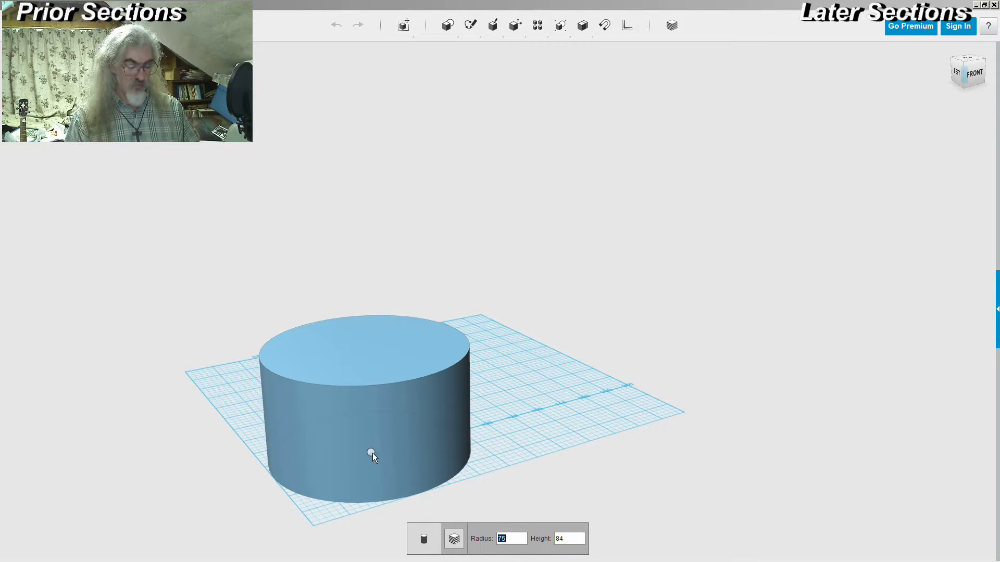
pyautogui.write('37.5')
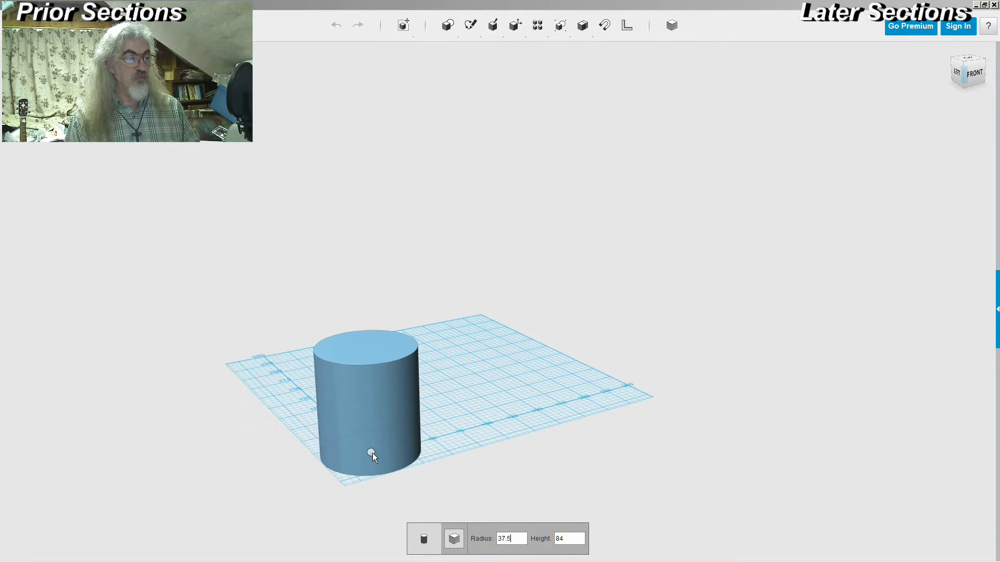
pyautogui.click(373, 453)
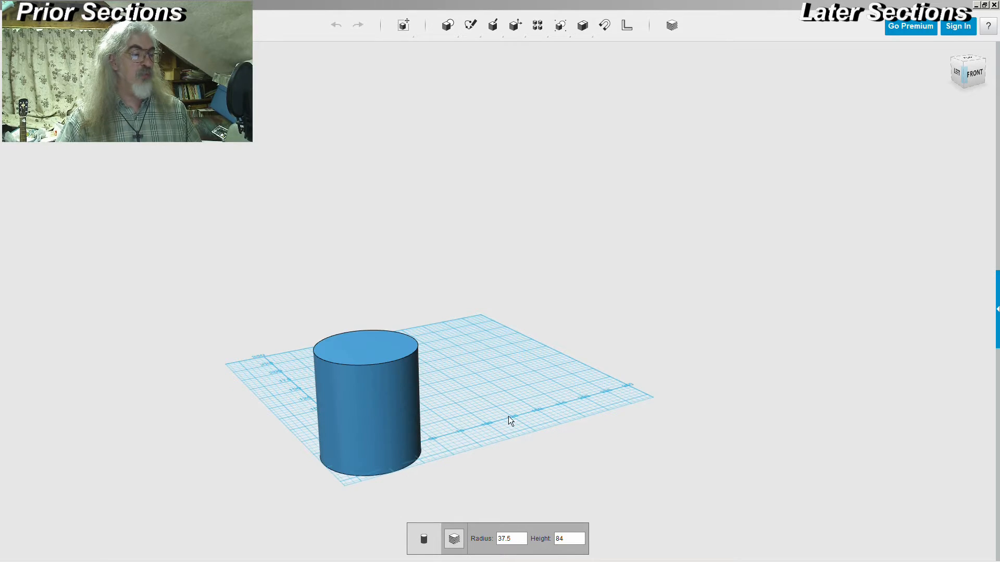
# - Stack a second cylinder with radius 37.5 and height 145 on the centre of the first cylinder's top face
pyautogui.moveTo(589, 346)
pyautogui.mouseDown(button='right')
pyautogui.moveTo(592, 315)
pyautogui.moveTo(581, 357)
pyautogui.moveTo(569, 354)
pyautogui.moveTo(592, 349)
pyautogui.mouseUp(button='right')
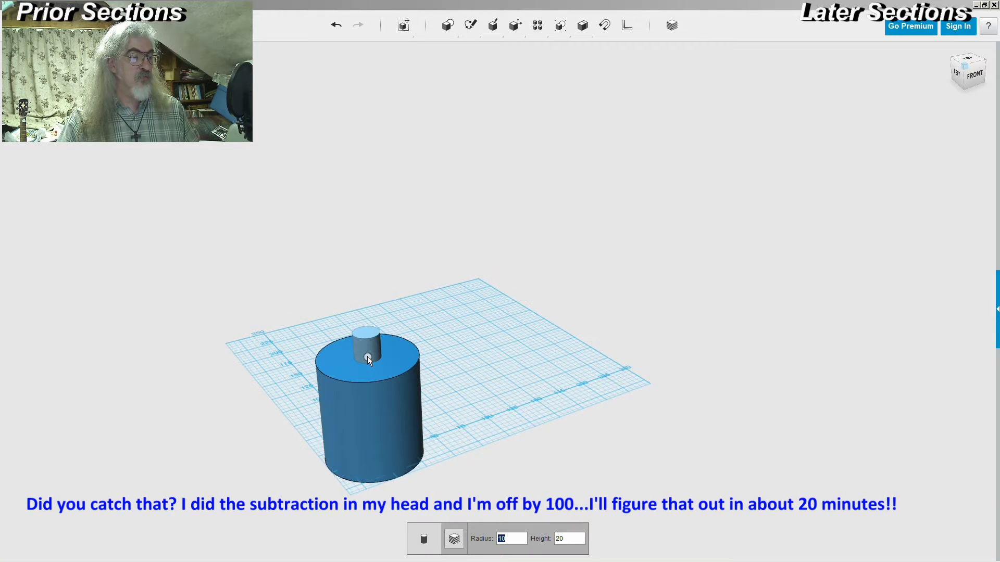
pyautogui.write('37.6')
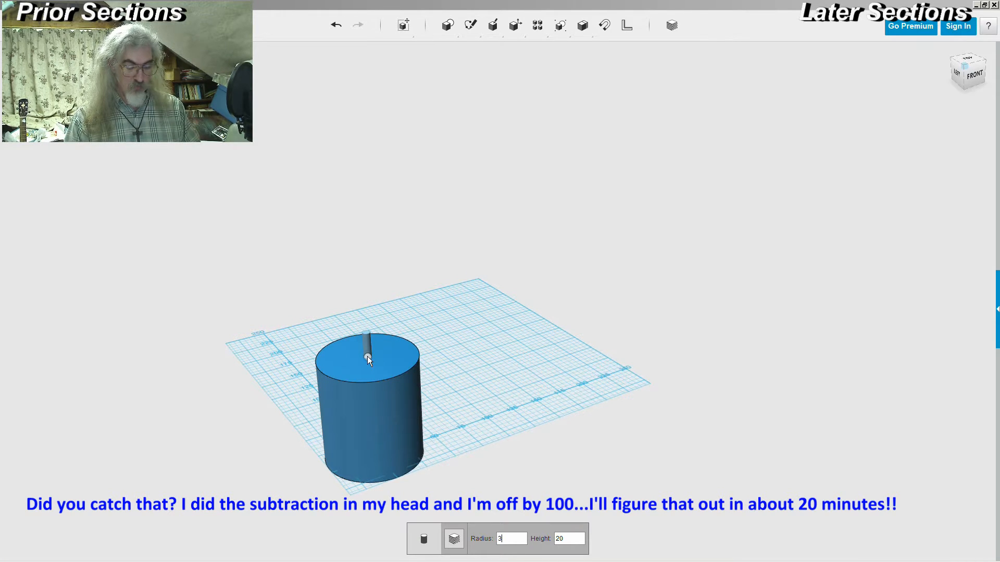
pyautogui.press('Tab')
pyautogui.write('145')
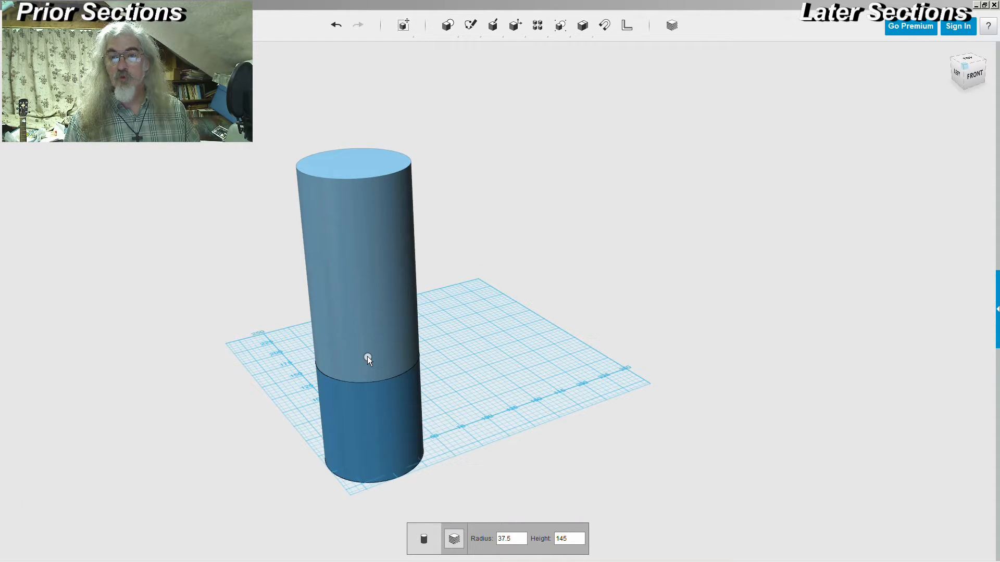
pyautogui.click(367, 356)
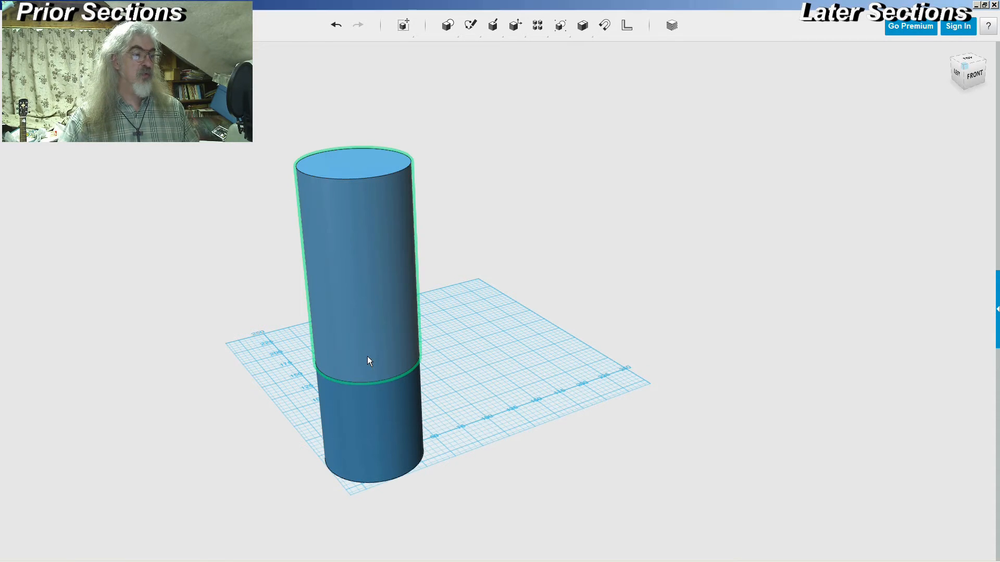
# - Check the rocket drawing and place a cone with radius 37.5 and height 63 centred on the upper cylinder's top face in 123D Design
pyautogui.scroll(-1, 713, 254)
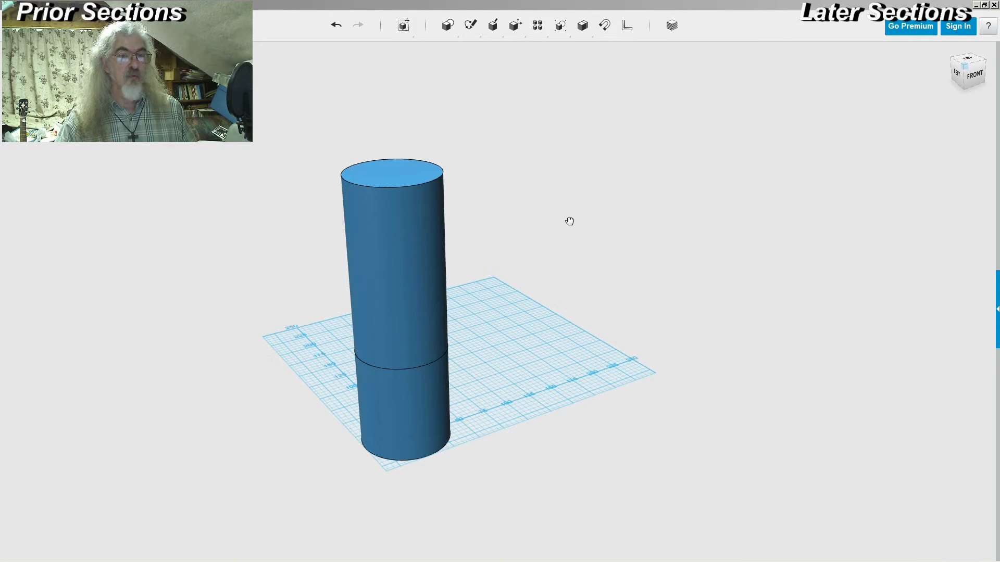
pyautogui.moveTo(999, 88)
pyautogui.mouseDown()
pyautogui.moveTo(481, 5)
pyautogui.moveTo(545, 0)
pyautogui.mouseUp()
pyautogui.scroll(-2, 551, 138)
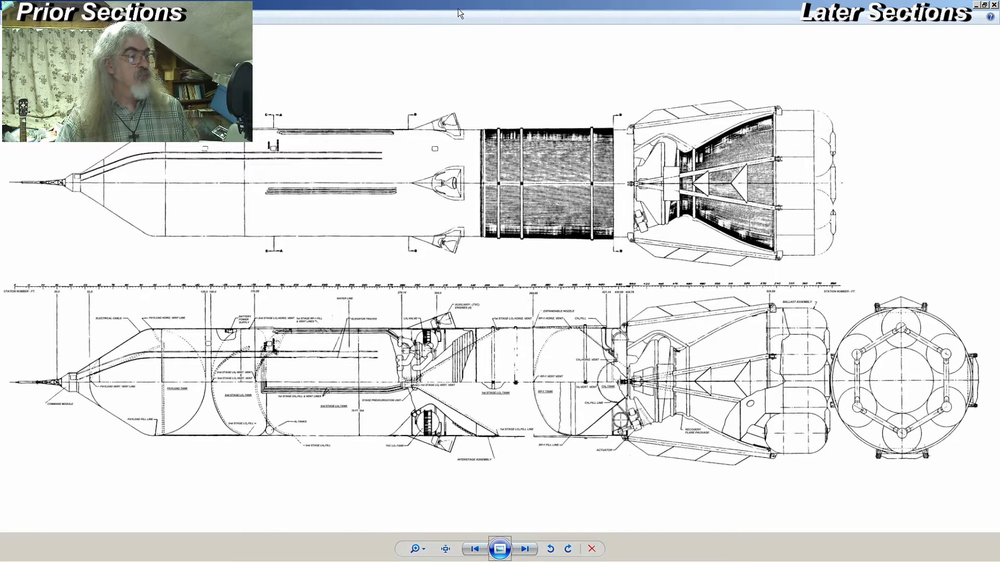
pyautogui.moveTo(459, 8); pyautogui.dragTo(999, 37)
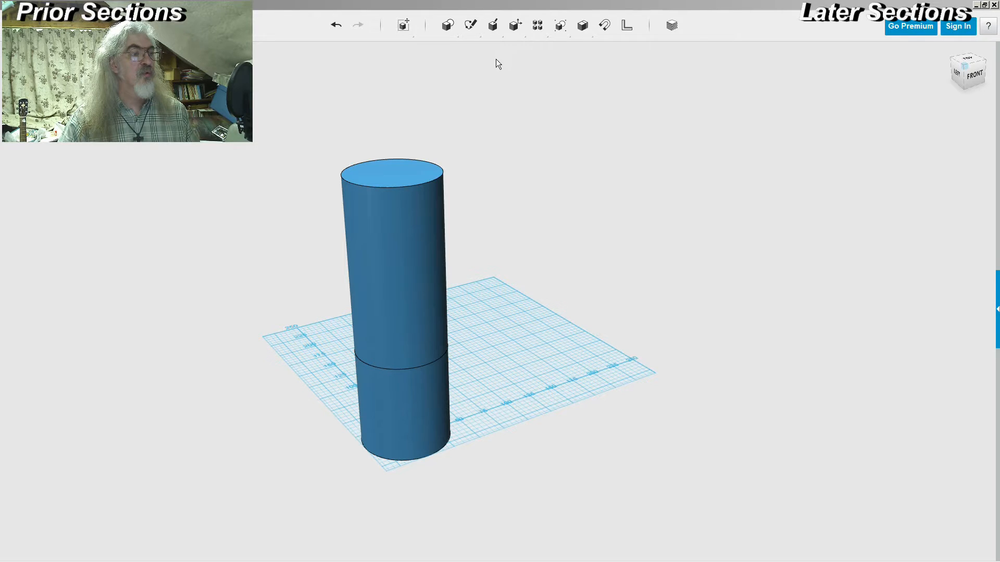
pyautogui.click(392, 174)
pyautogui.write('37.5')
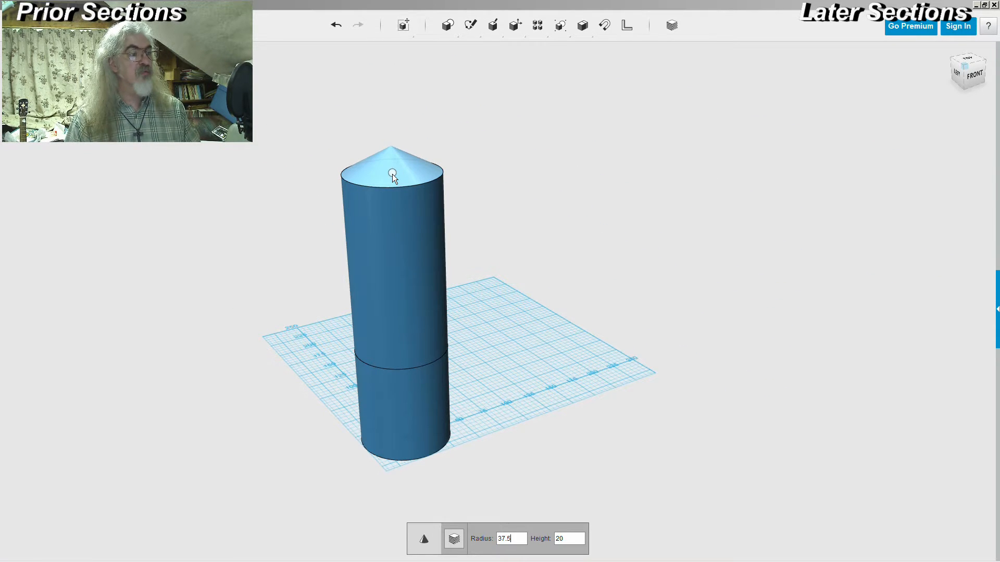
pyautogui.press('Tab')
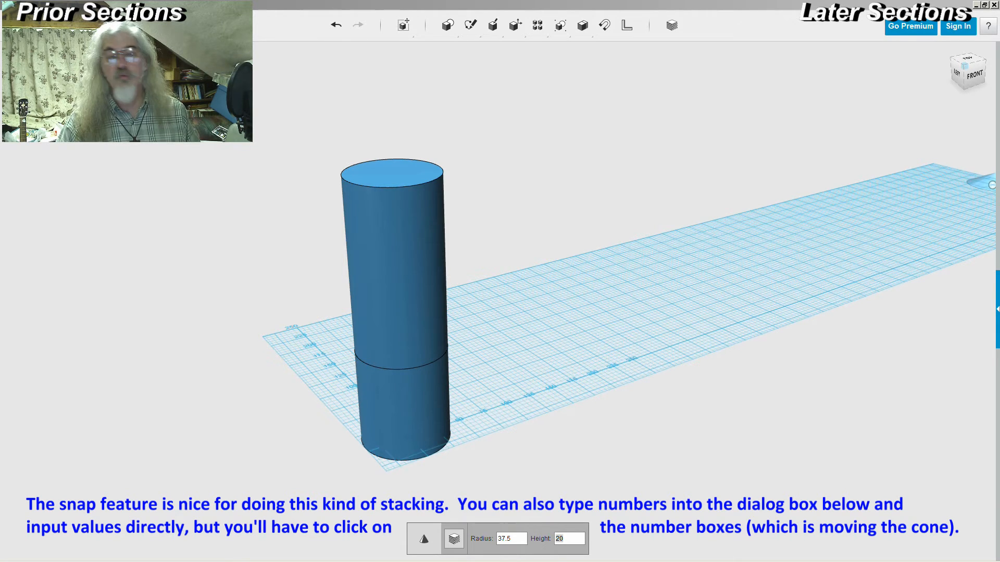
pyautogui.moveTo(992, 185); pyautogui.dragTo(394, 171)
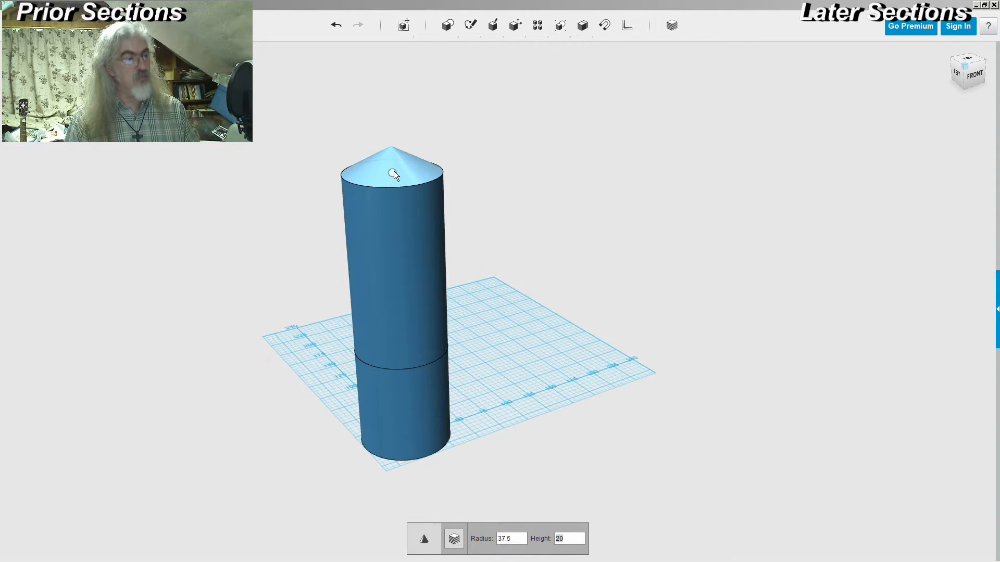
pyautogui.moveTo(393, 171); pyautogui.dragTo(549, 539)
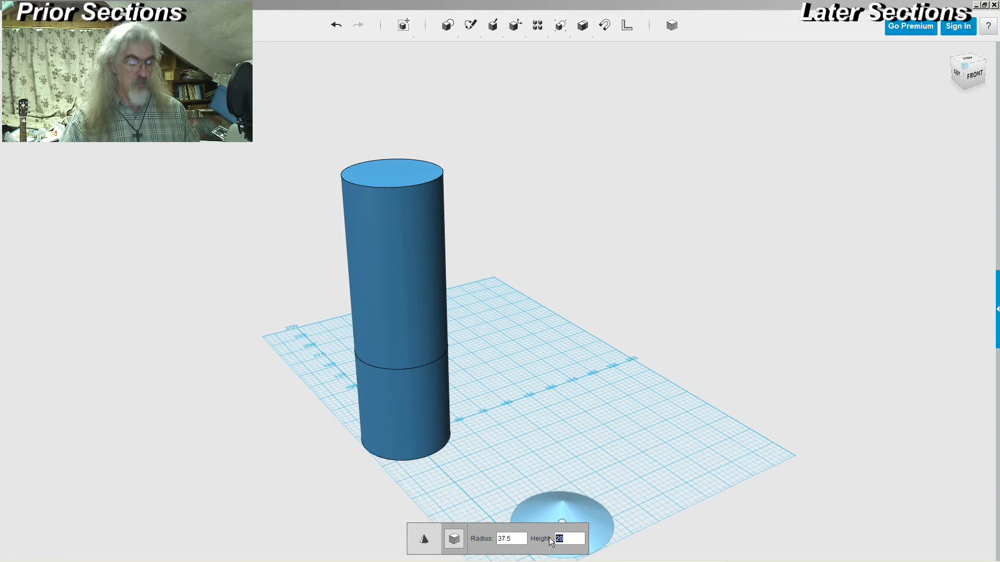
pyautogui.write('64')
pyautogui.press('BackSpace')
pyautogui.write('3')
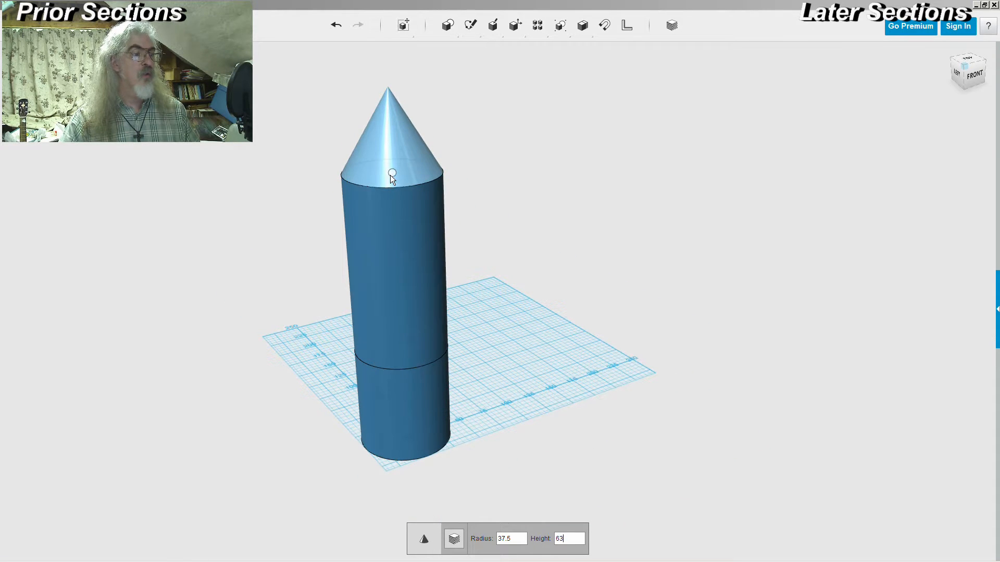
pyautogui.click(391, 174)
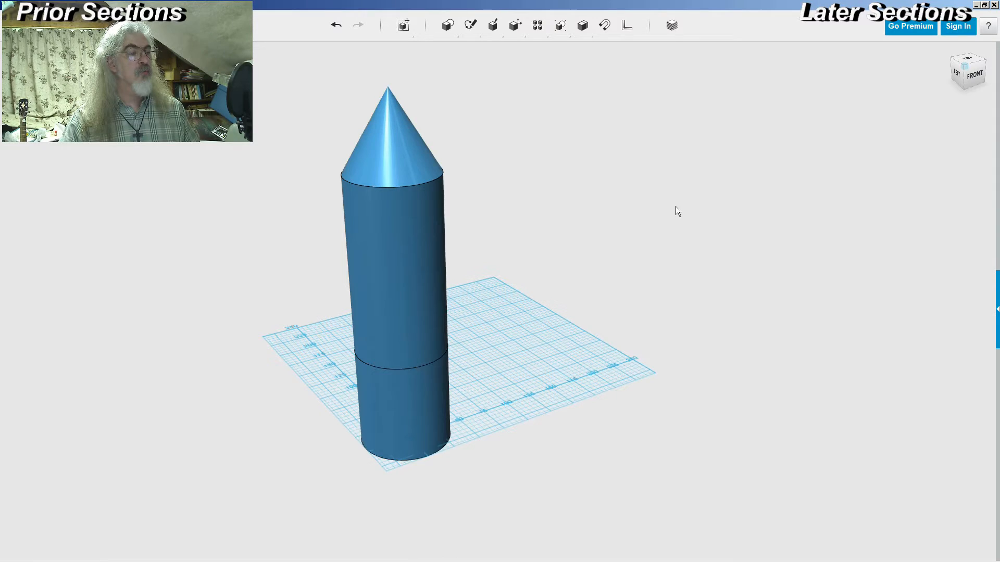
# - Examine the stacked model and the rocket's section drawings with their station numbers, and switch back to 123D Design
pyautogui.moveTo(623, 175); pyautogui.dragTo(641, 184, button='right')
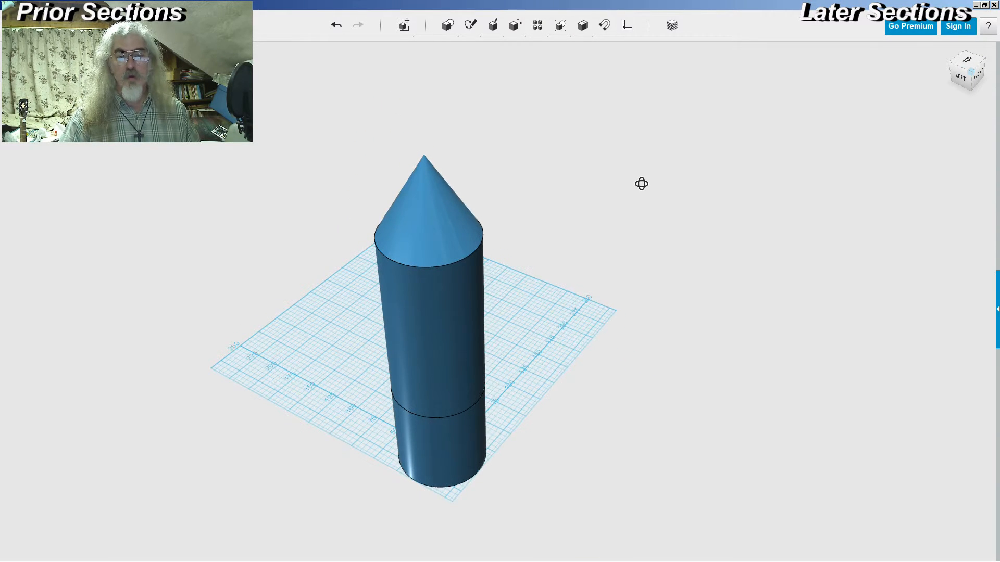
pyautogui.moveTo(641, 184); pyautogui.dragTo(645, 182, button='right')
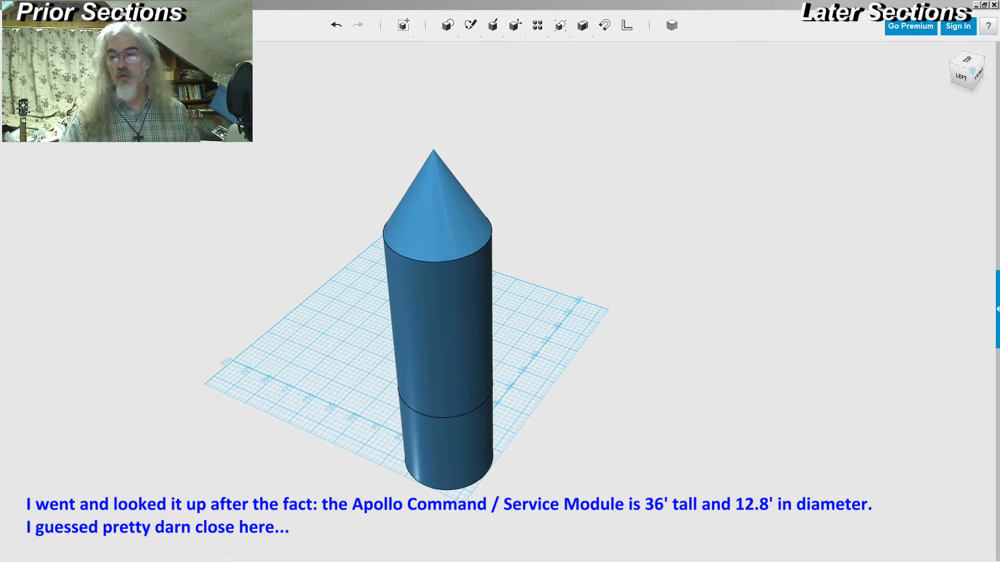
pyautogui.hotkey('alt', 'Tab')
pyautogui.hotkey('alt', 'Tab')
pyautogui.hotkey('alt', 'Tab')
pyautogui.hotkey('alt', 'Tab')
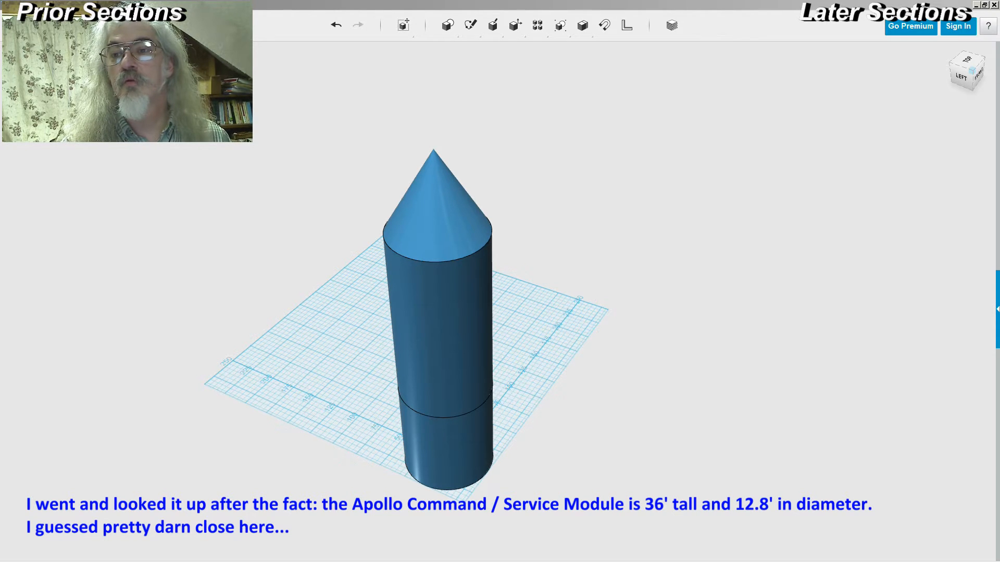
pyautogui.moveTo(999, 8)
pyautogui.mouseDown()
pyautogui.moveTo(620, 26)
pyautogui.moveTo(622, 1)
pyautogui.mouseUp()
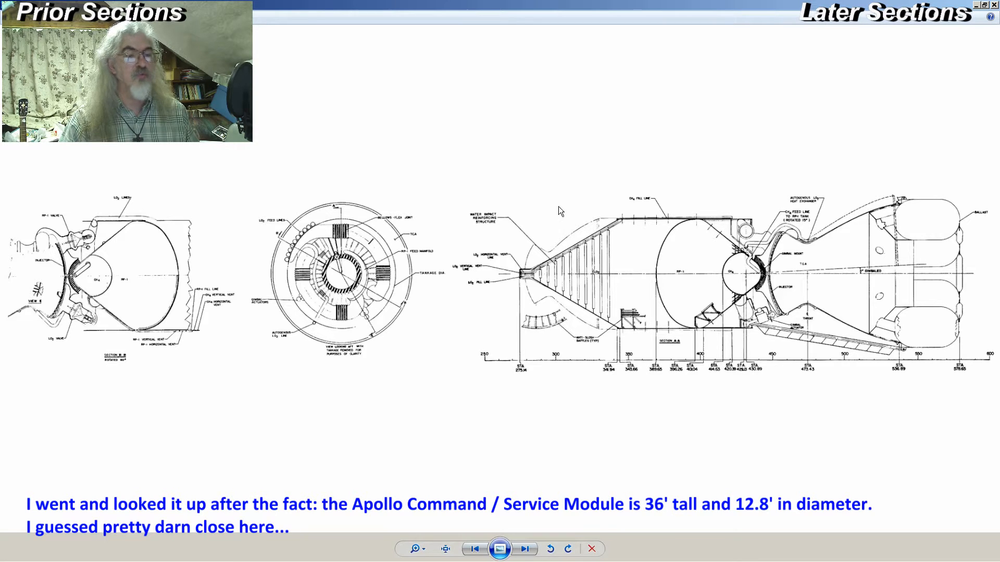
pyautogui.click(976, 5)
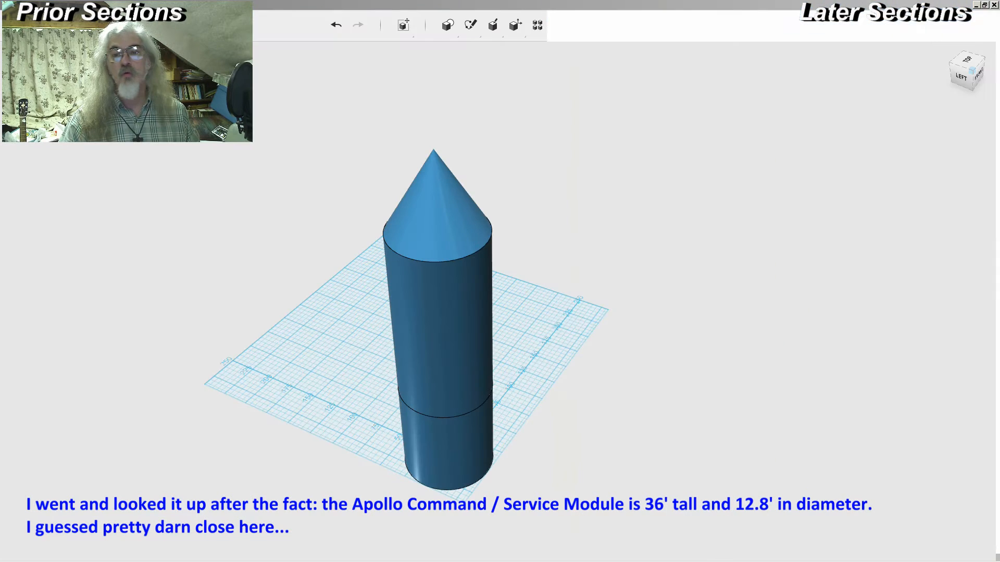
pyautogui.hotkey('alt', 'Tab')
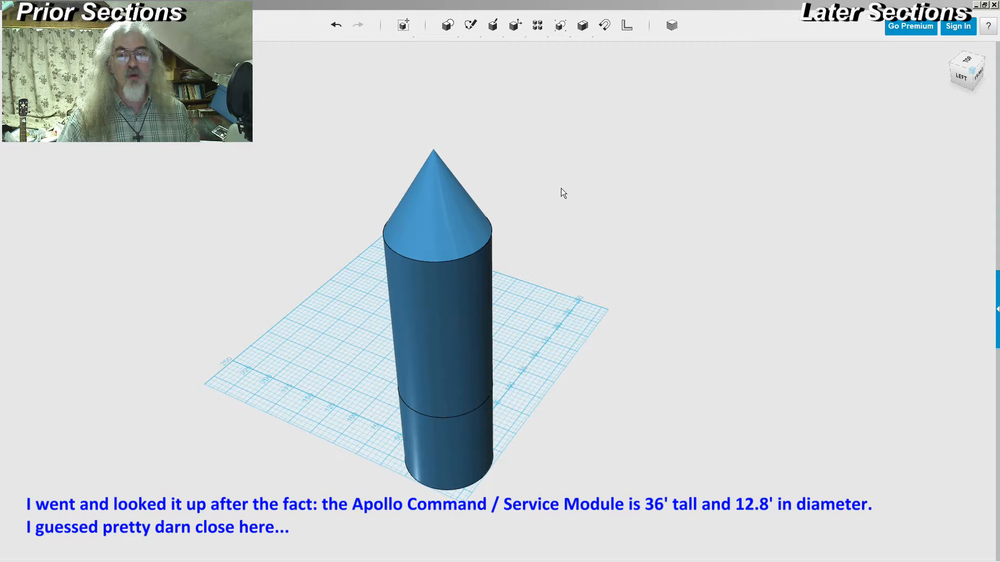
pyautogui.hotkey('alt', 'Tab')
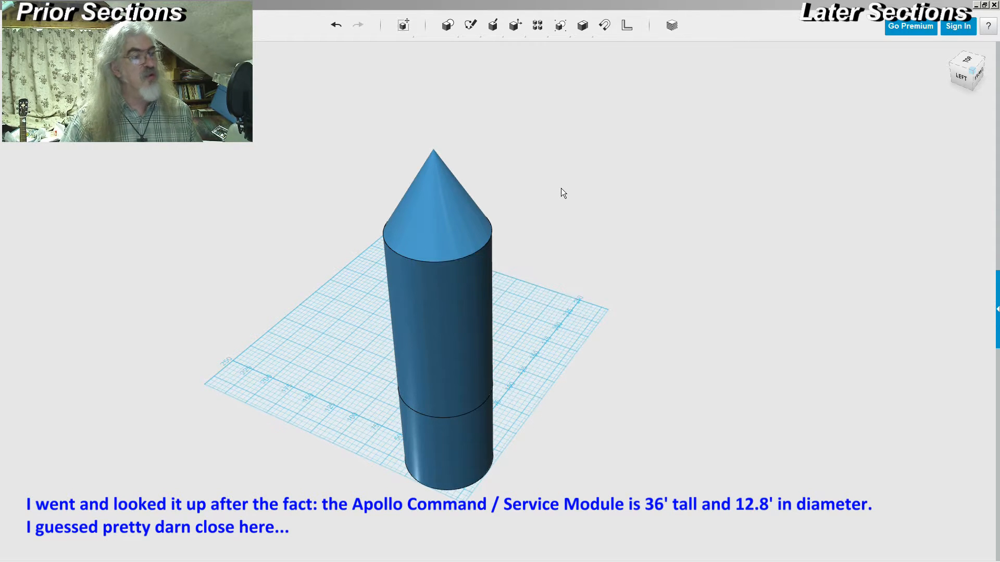
pyautogui.moveTo(561, 188); pyautogui.dragTo(568, 197, button='right')
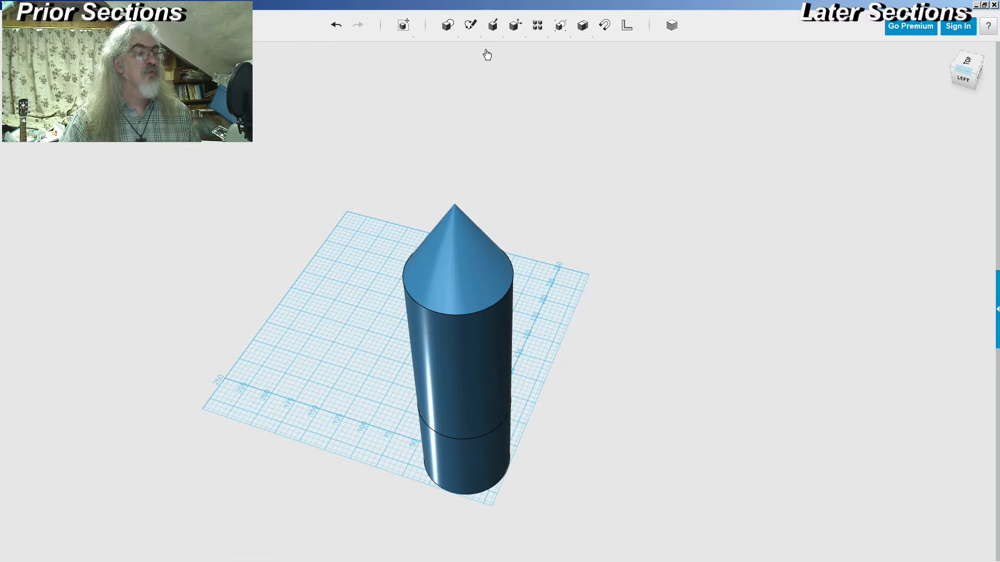
pyautogui.moveTo(487, 55); pyautogui.dragTo(454, 211)
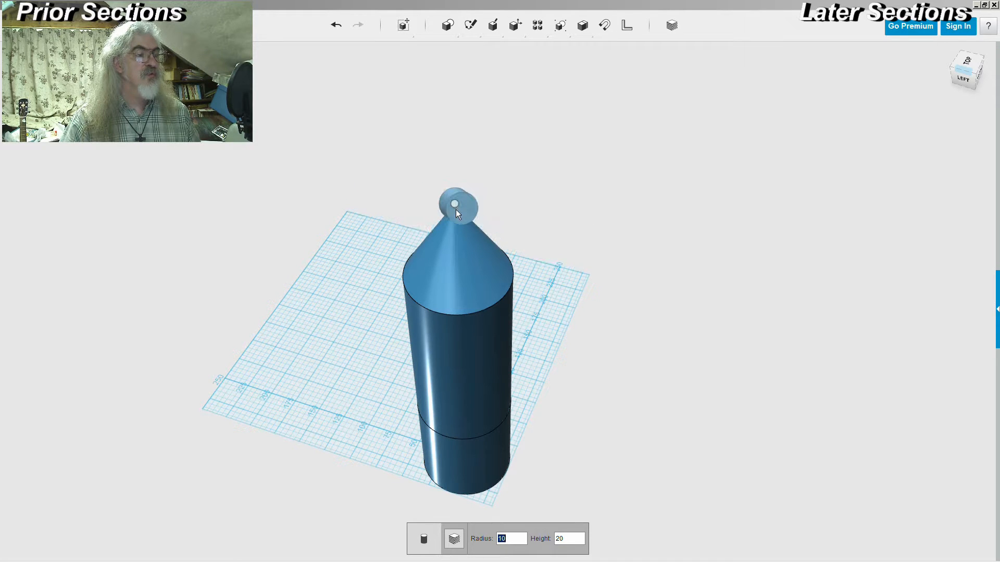
pyautogui.scroll(5, 455, 209)
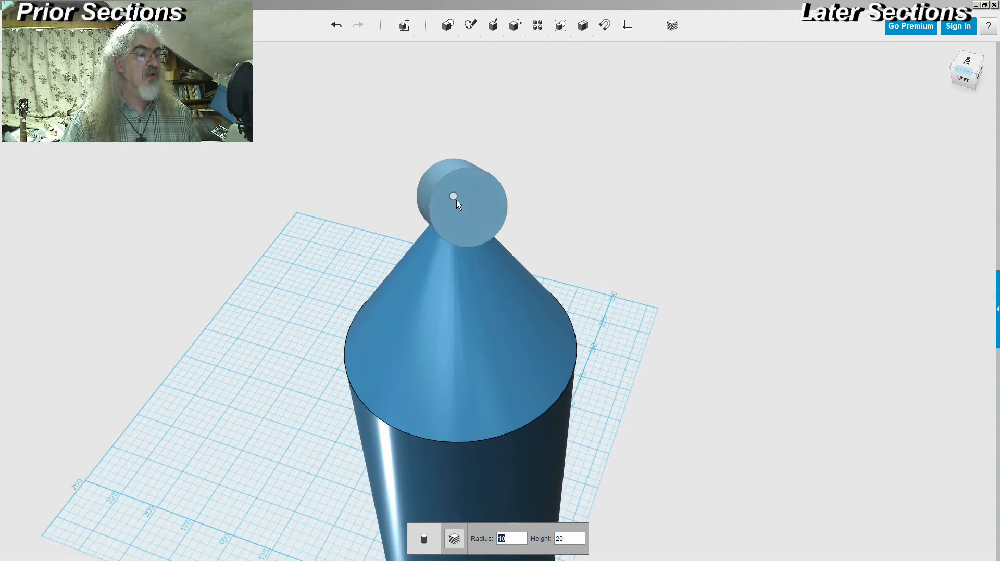
pyautogui.moveTo(455, 204)
pyautogui.mouseDown(button='right')
pyautogui.moveTo(413, 198)
pyautogui.moveTo(446, 208)
pyautogui.mouseUp(button='right')
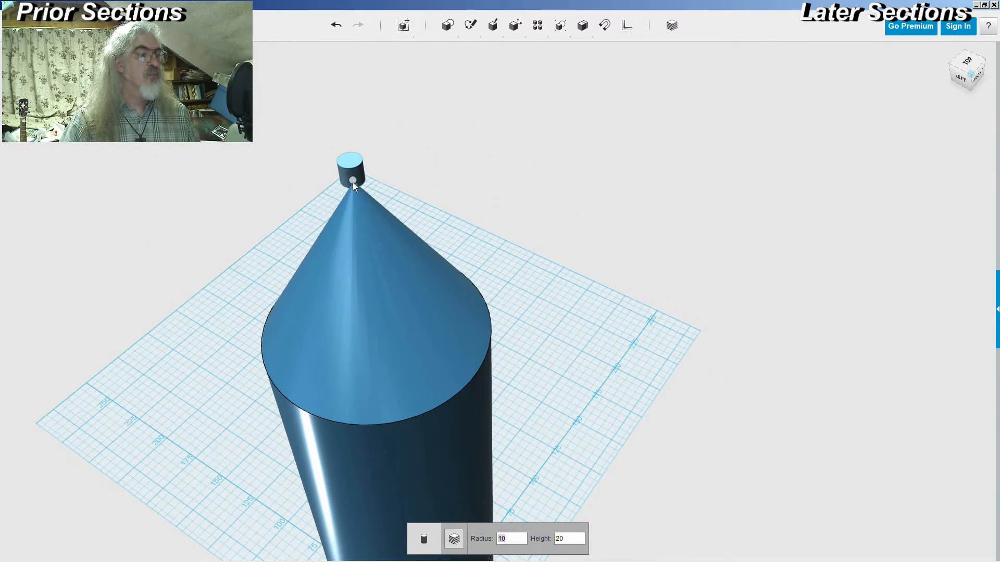
pyautogui.press('Escape')
# - Sketch a rectangle on the grid plane surrounding the base of the lower cylinder
pyautogui.moveTo(502, 154)
pyautogui.mouseDown(button='right')
pyautogui.moveTo(488, 130)
pyautogui.moveTo(501, 134)
pyautogui.moveTo(515, 167)
pyautogui.moveTo(507, 163)
pyautogui.mouseUp(button='right')
pyautogui.scroll(-5, 501, 135)
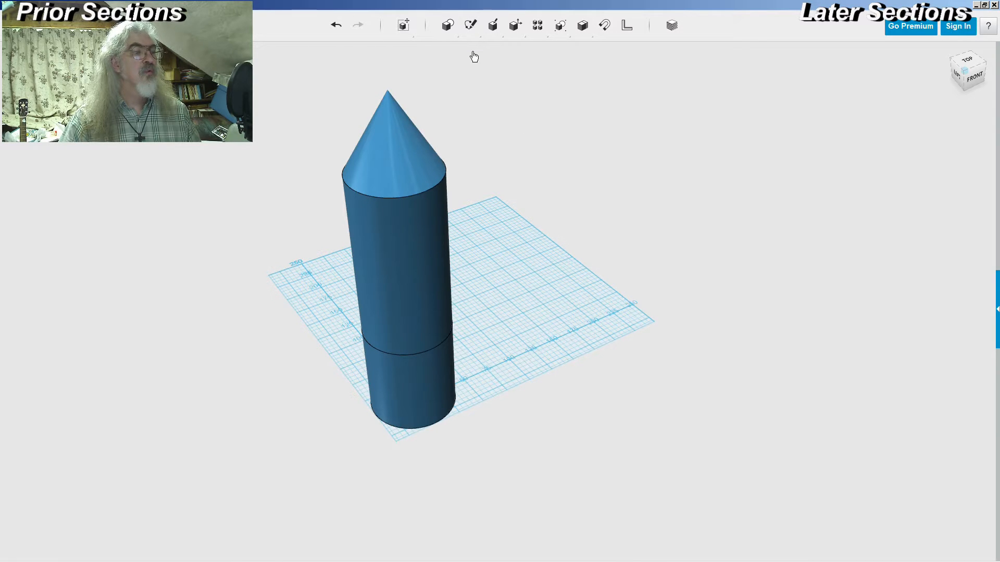
pyautogui.click(477, 337)
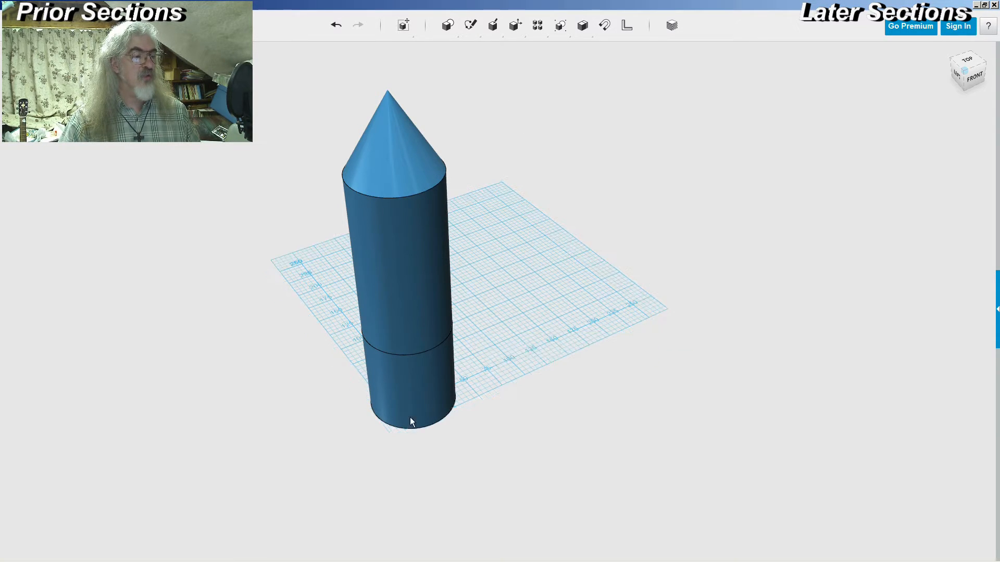
pyautogui.click(489, 315)
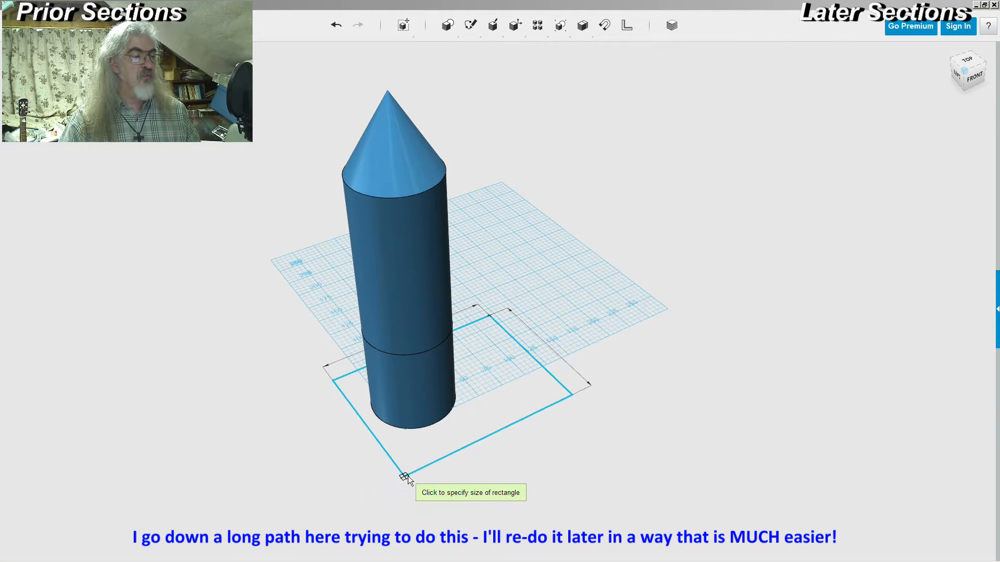
pyautogui.click(350, 472)
pyautogui.moveTo(566, 424); pyautogui.dragTo(543, 425, button='right')
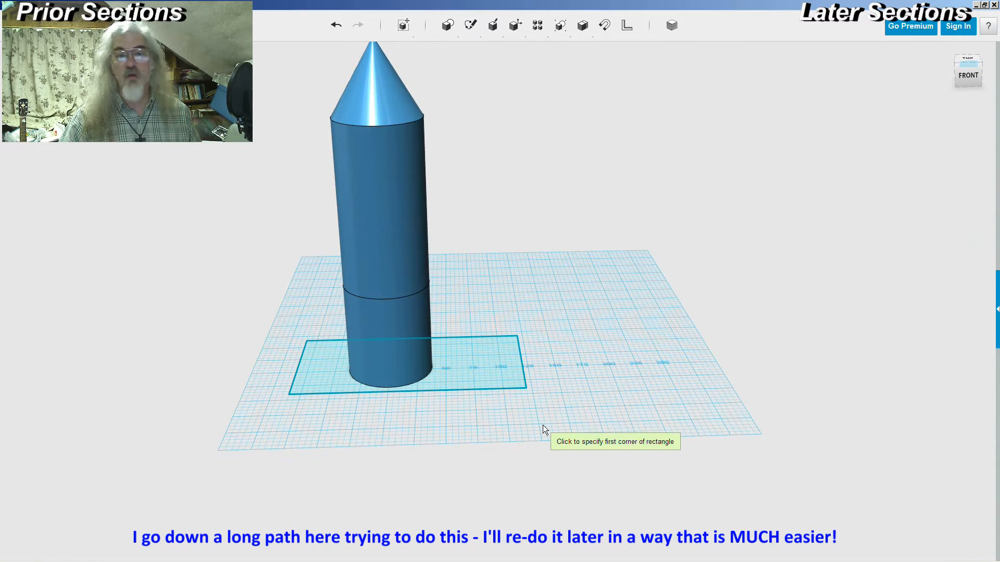
pyautogui.click(504, 374)
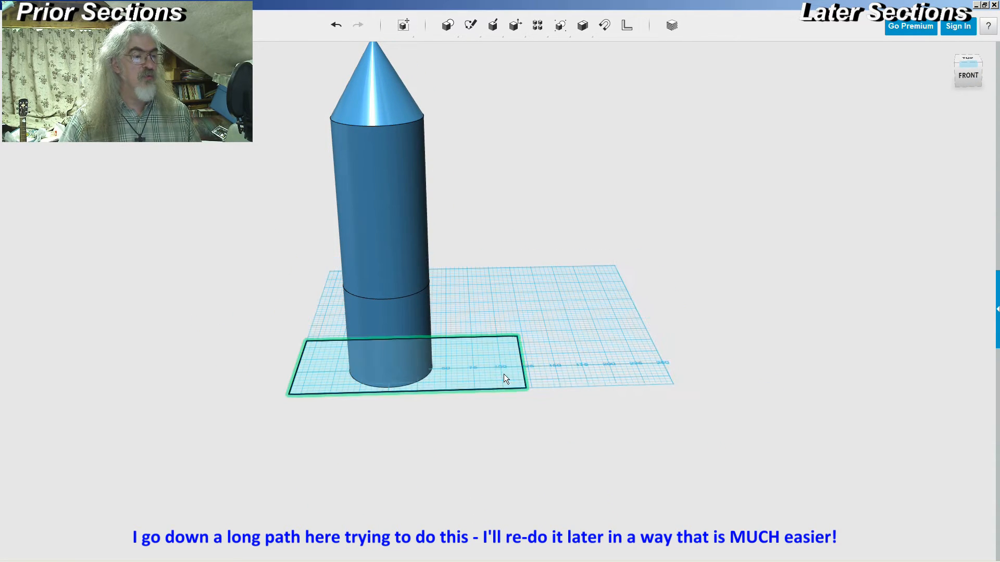
# - Move the rectangle sketch straight up to a height above the cone's tip
pyautogui.click(504, 376)
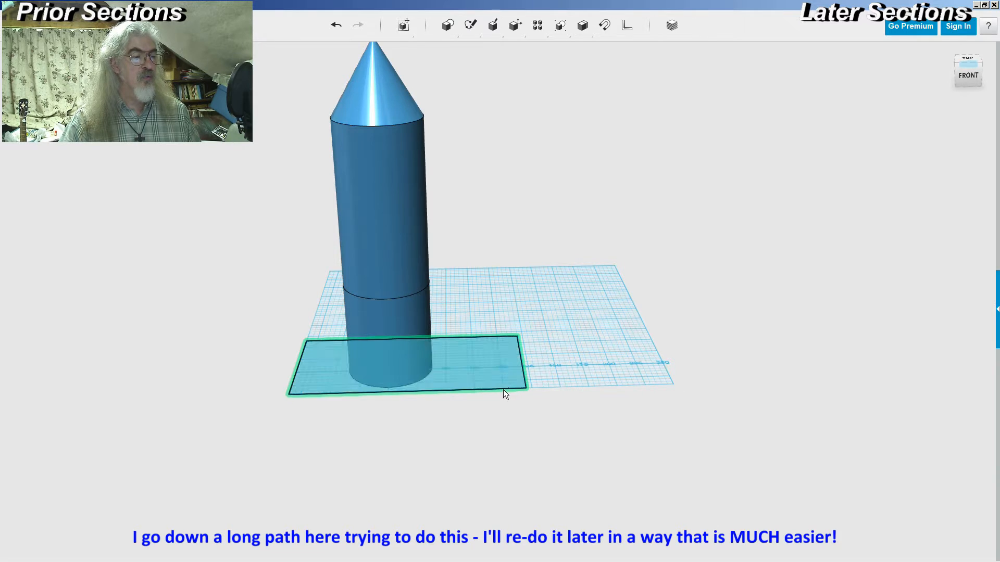
pyautogui.click(539, 419)
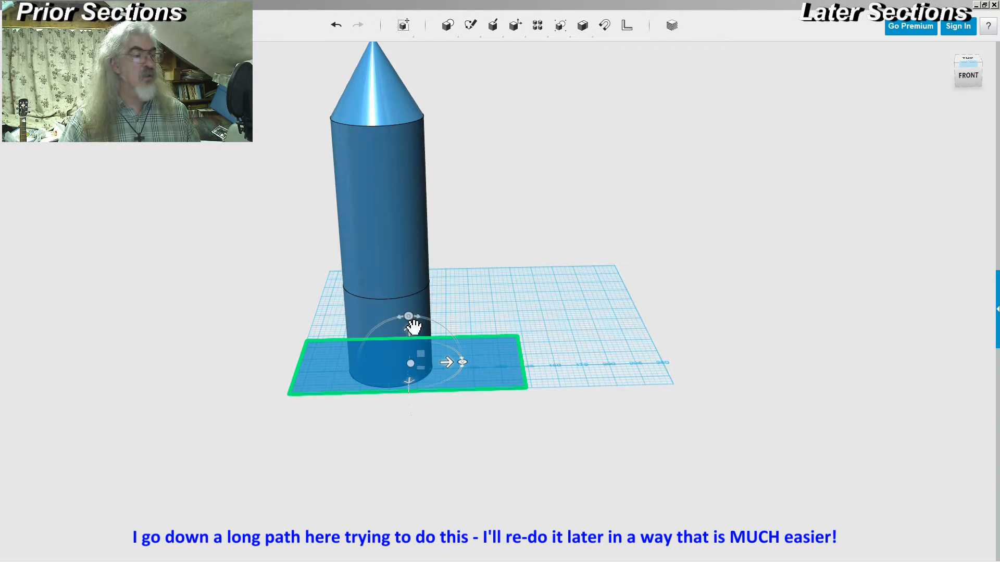
pyautogui.moveTo(412, 331); pyautogui.dragTo(412, 321)
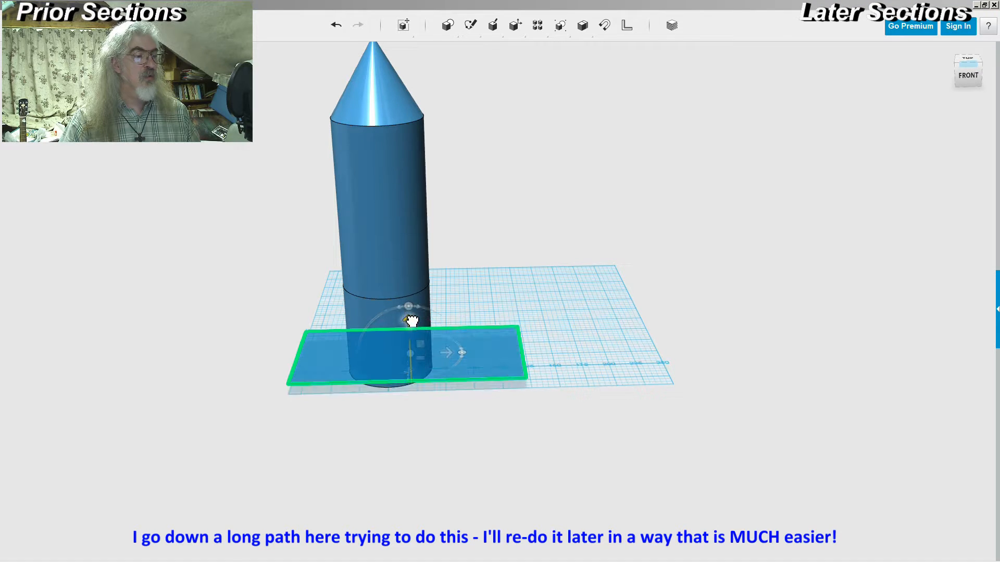
pyautogui.moveTo(412, 321); pyautogui.dragTo(412, 320)
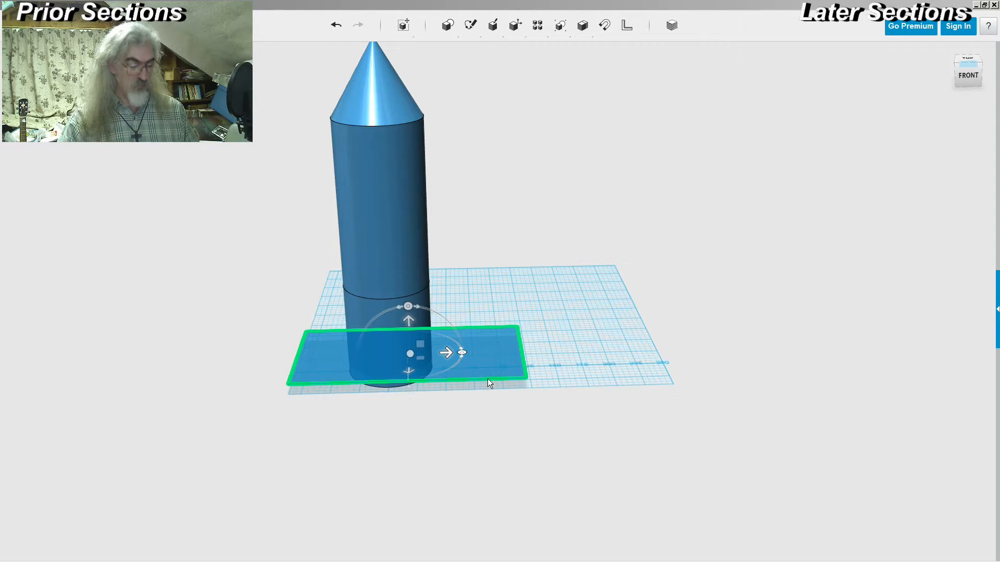
pyautogui.press('Delete')
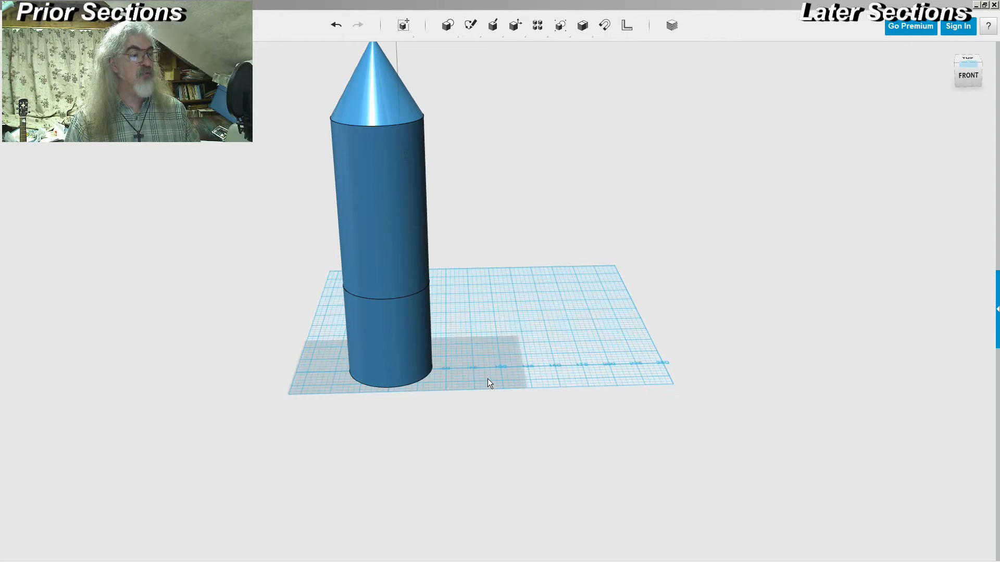
pyautogui.moveTo(485, 332); pyautogui.dragTo(492, 440, button='middle')
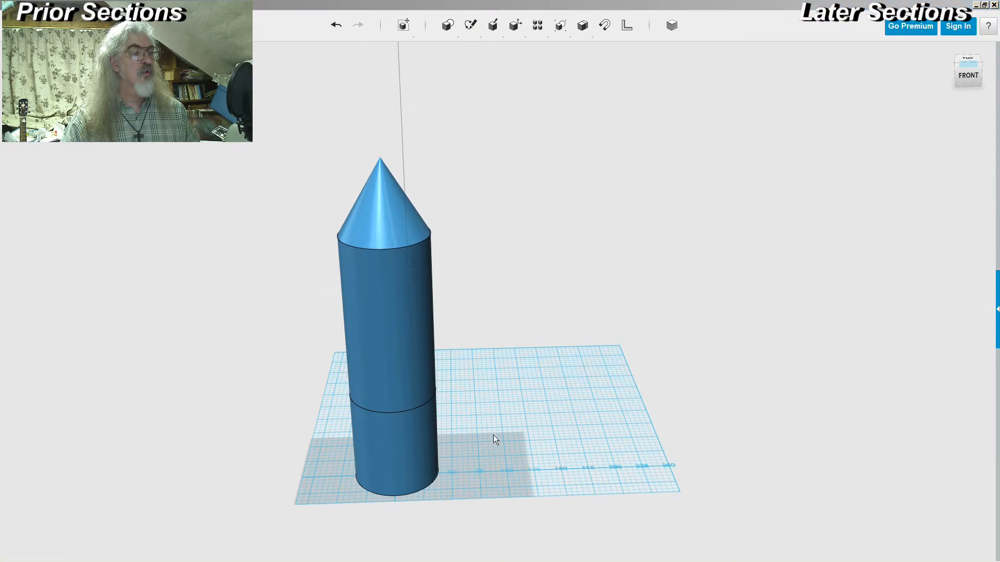
pyautogui.click(479, 170)
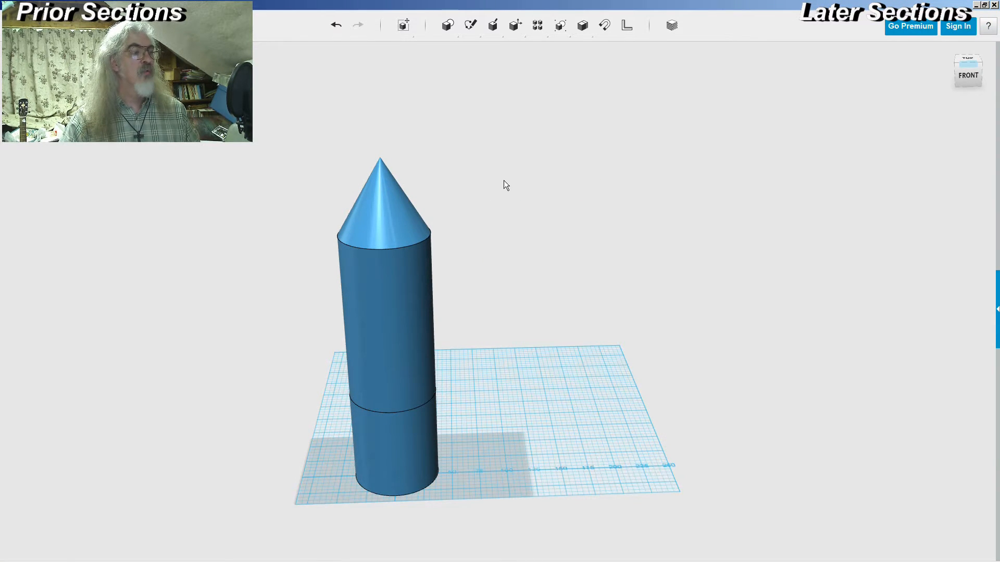
pyautogui.scroll(-2, 504, 180)
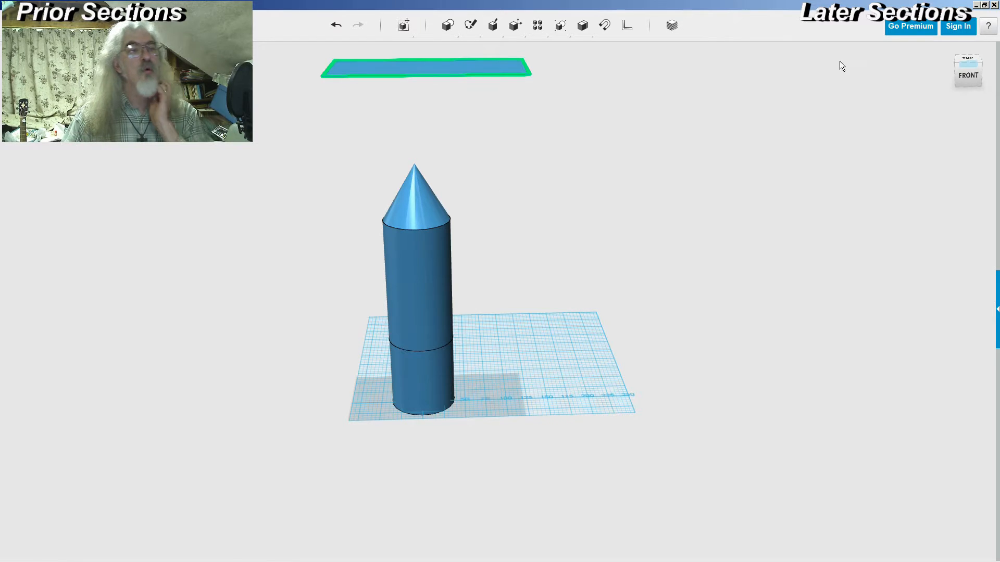
# - Measure the upper cylinder's length between its two rims and the distance from its top rim to the rocket's base rim
pyautogui.click(624, 31)
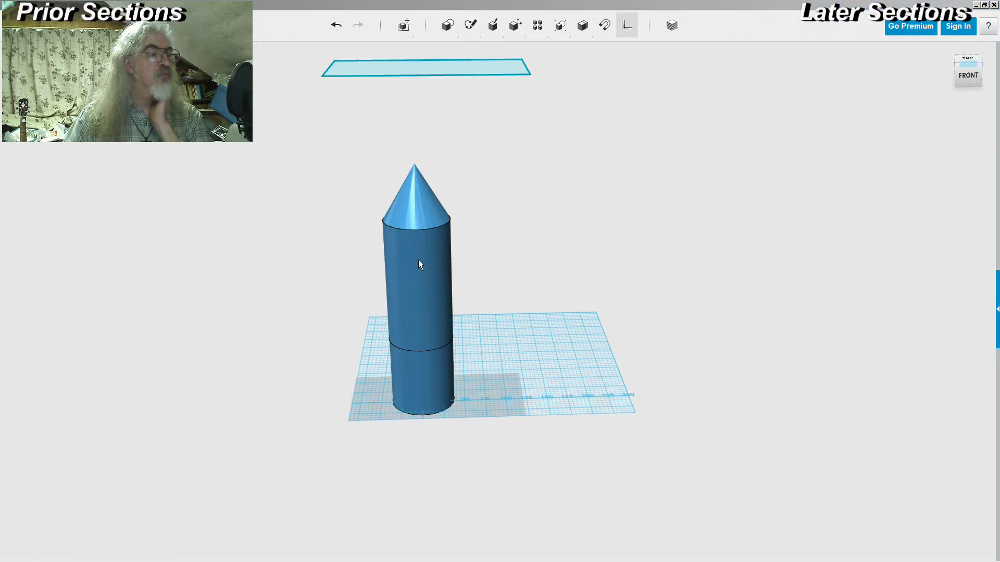
pyautogui.click(419, 229)
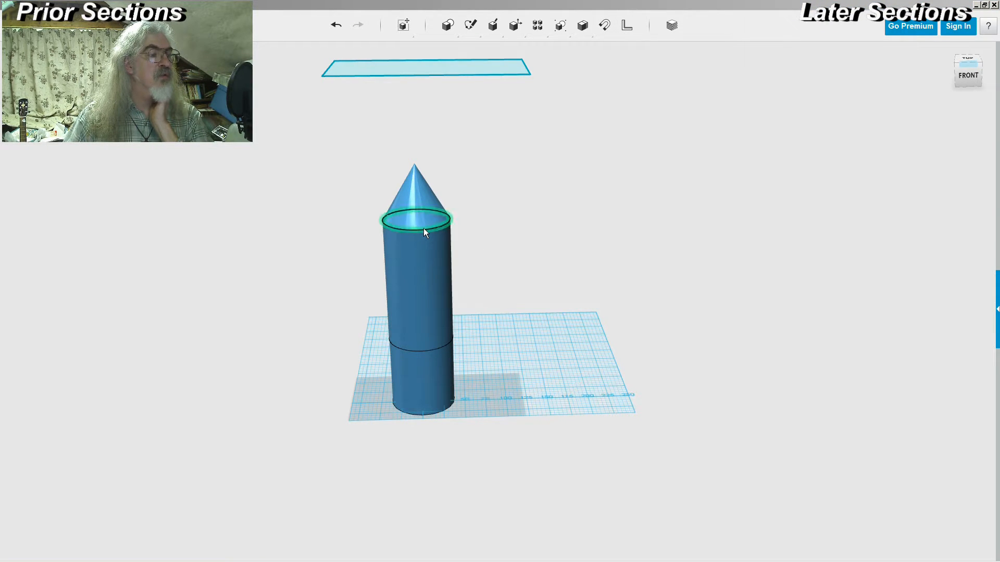
pyautogui.click(426, 351)
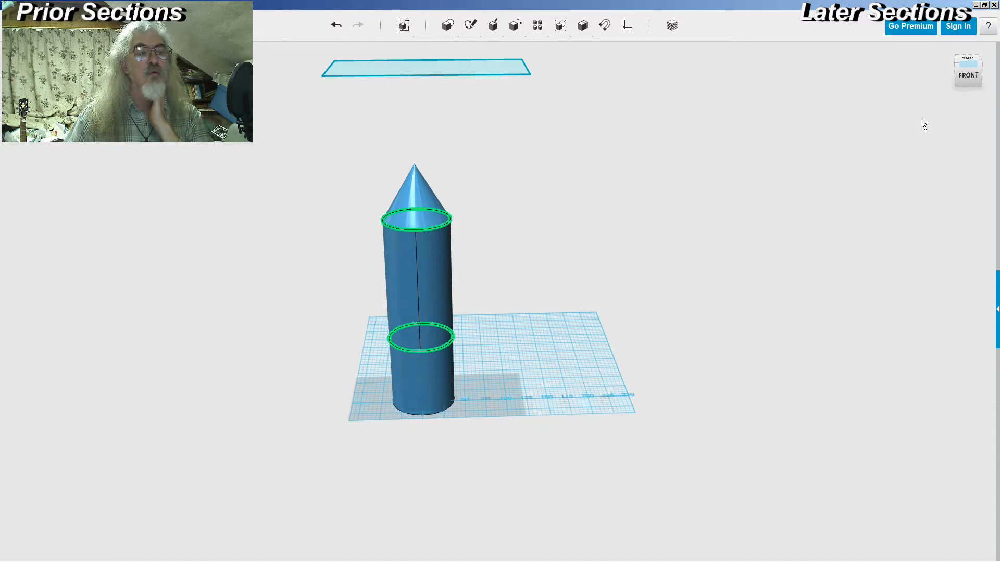
pyautogui.click(989, 92)
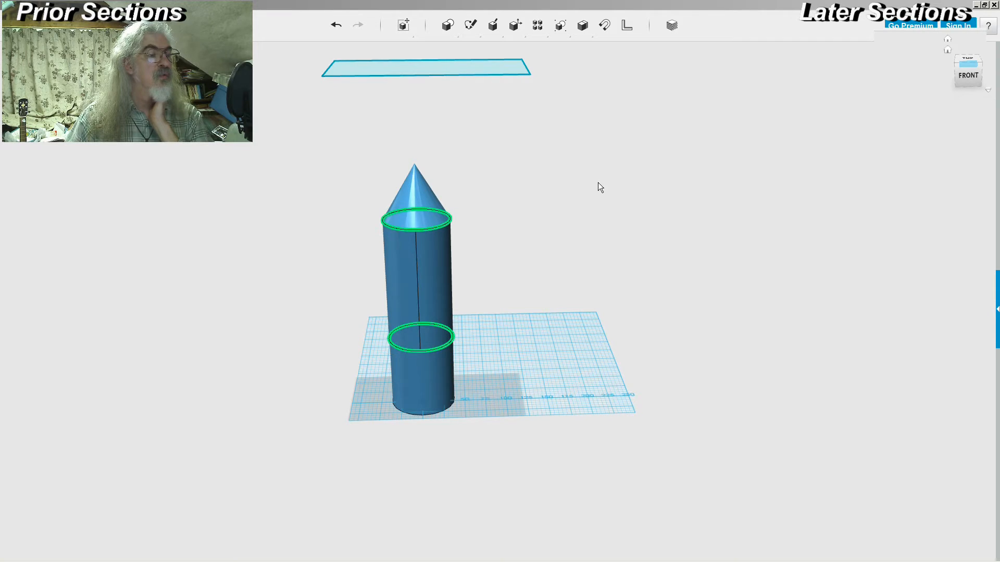
pyautogui.click(430, 414)
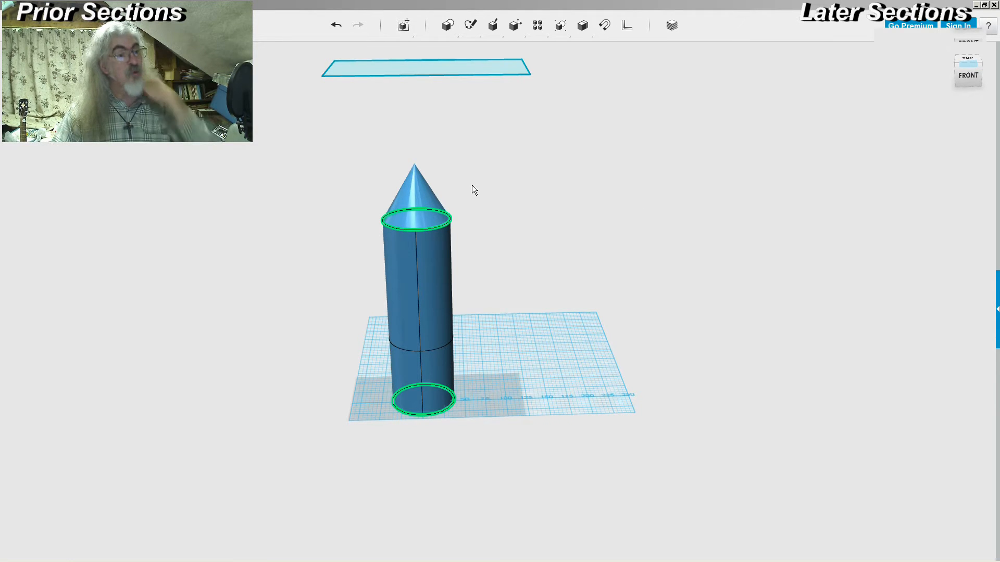
# - Measure the overall distance from the nose cone to the lower cylinder's base rim
pyautogui.click(900, 61)
pyautogui.click(414, 166)
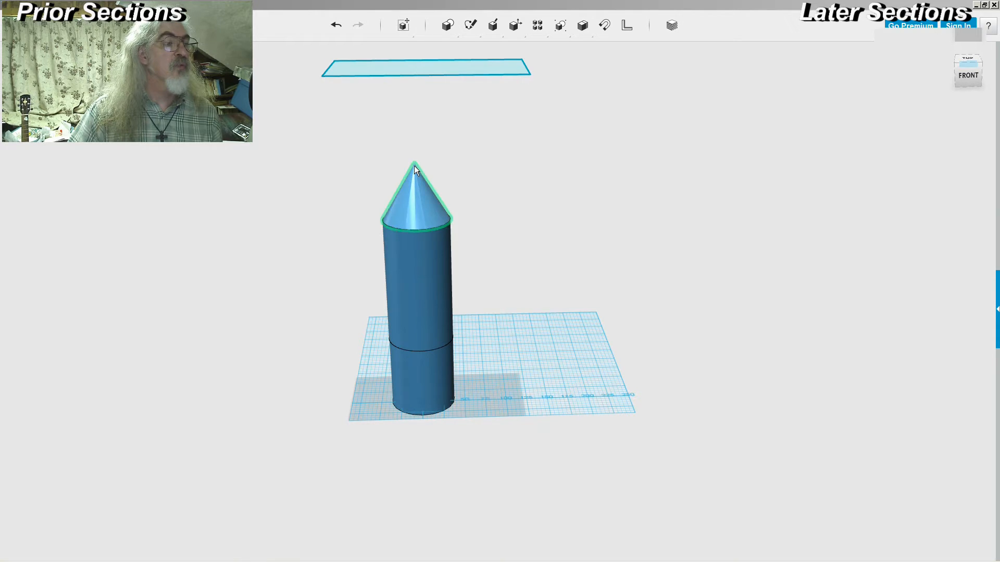
pyautogui.scroll(5, 414, 164)
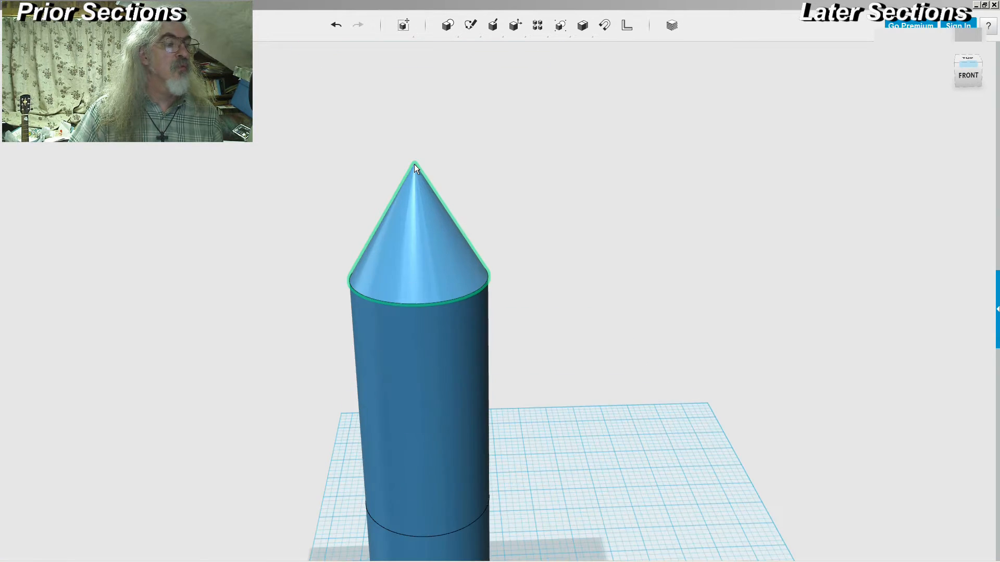
pyautogui.click(414, 165)
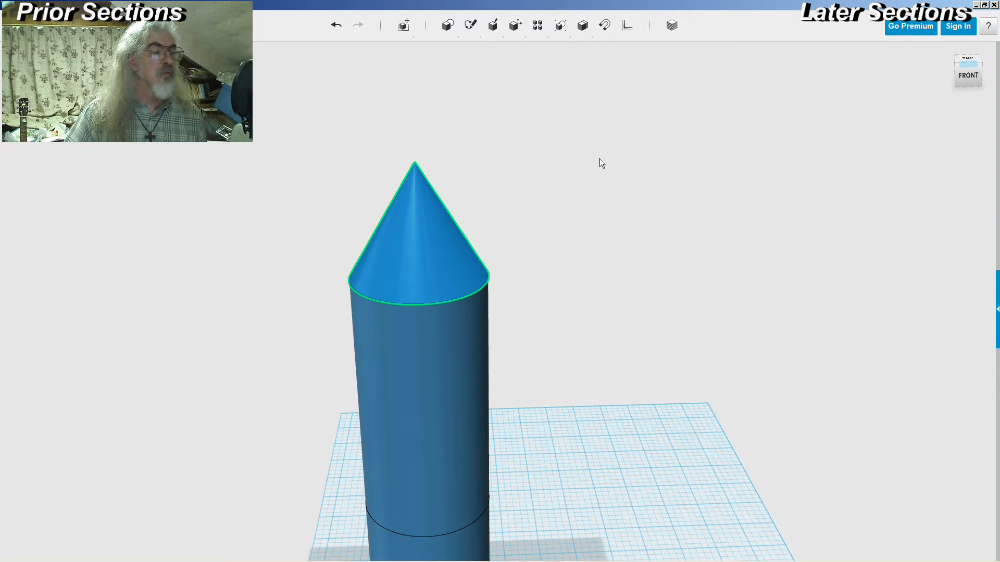
pyautogui.scroll(-4, 601, 155)
pyautogui.click(503, 461)
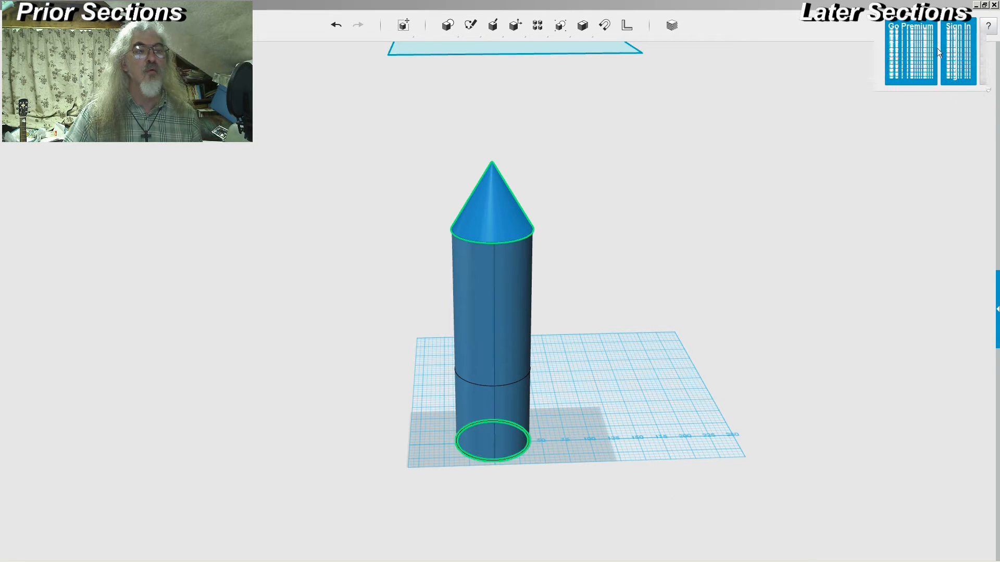
# - Recheck the upper cylinder's length by measuring from its top rim to the seam with the lower cylinder
pyautogui.click(501, 241)
pyautogui.keyDown('shift'); pyautogui.click(500, 385); pyautogui.keyUp('shift')
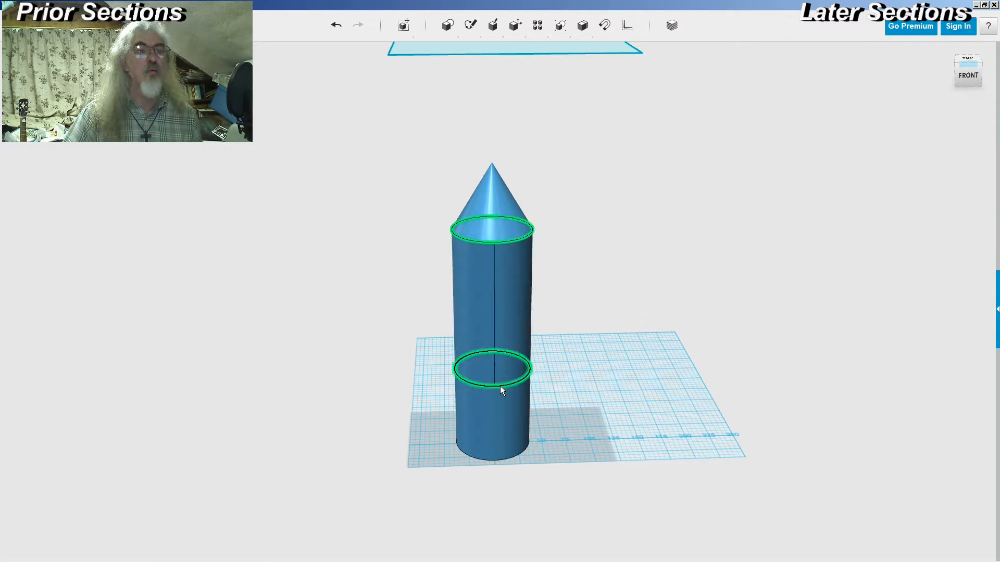
pyautogui.moveTo(991, 51); pyautogui.dragTo(992, 67)
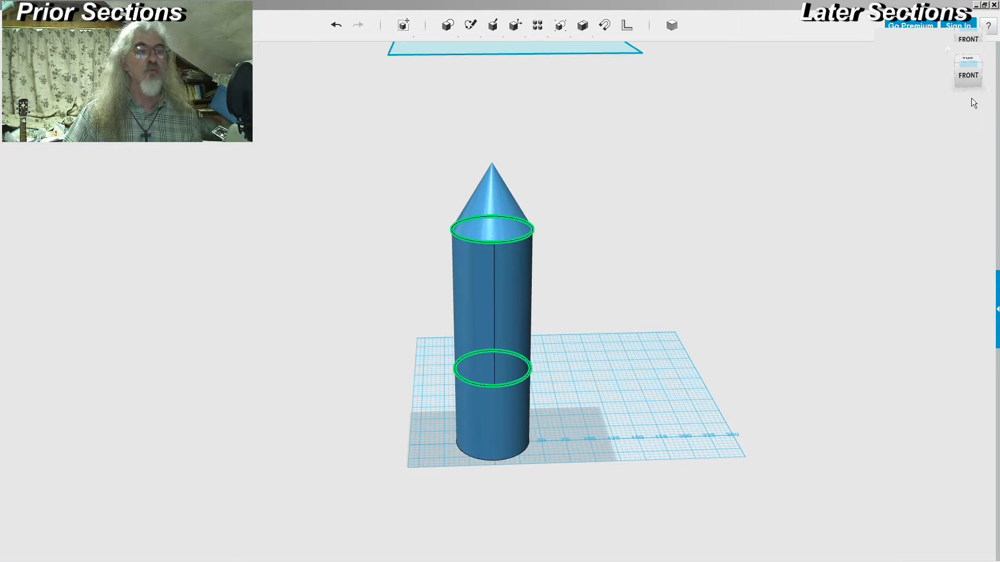
pyautogui.click(902, 60)
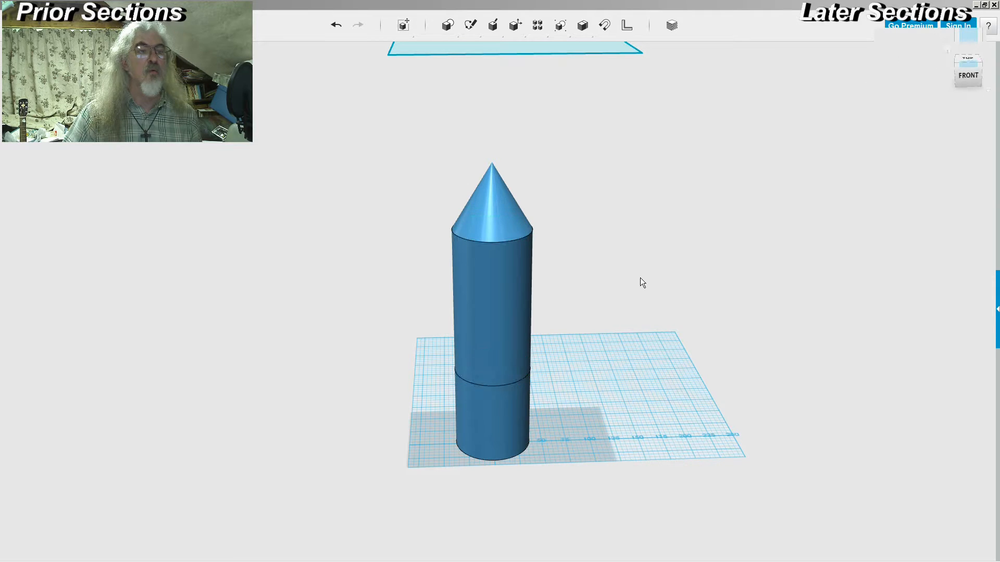
# - Measure the lower cylinder's height between its rims and the distance from the cone to the seam between the cylinders
pyautogui.click(504, 384)
pyautogui.click(505, 384)
pyautogui.keyDown('shift'); pyautogui.click(507, 459); pyautogui.keyUp('shift')
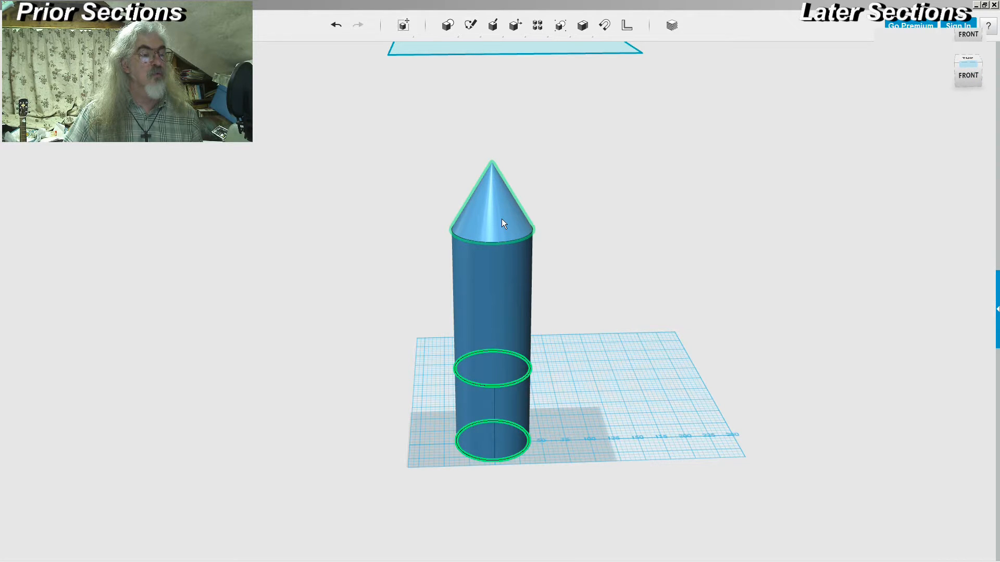
pyautogui.click(501, 219)
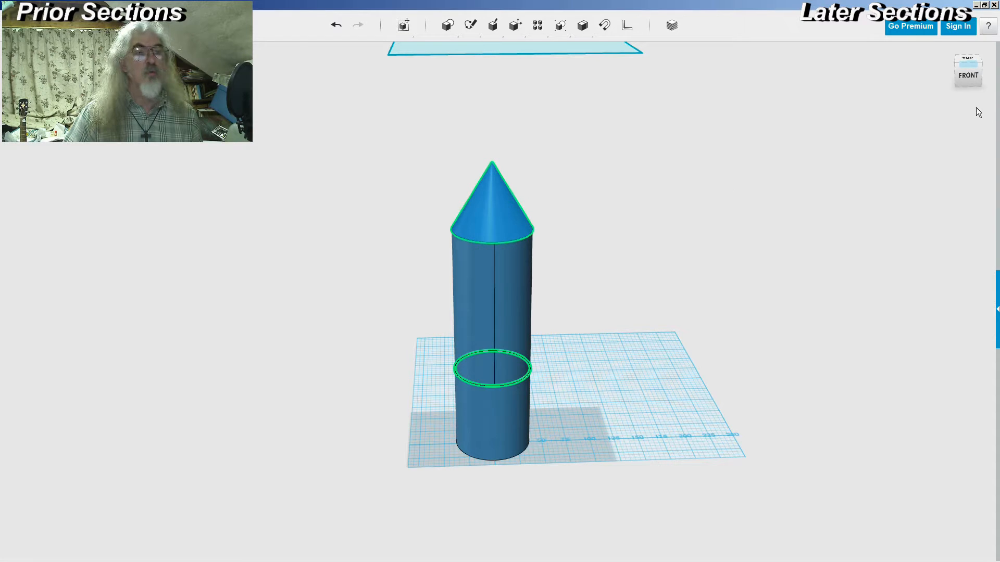
# - Move the cone 100 mm sideways off the upper cylinder to expose its top face
pyautogui.click(505, 212)
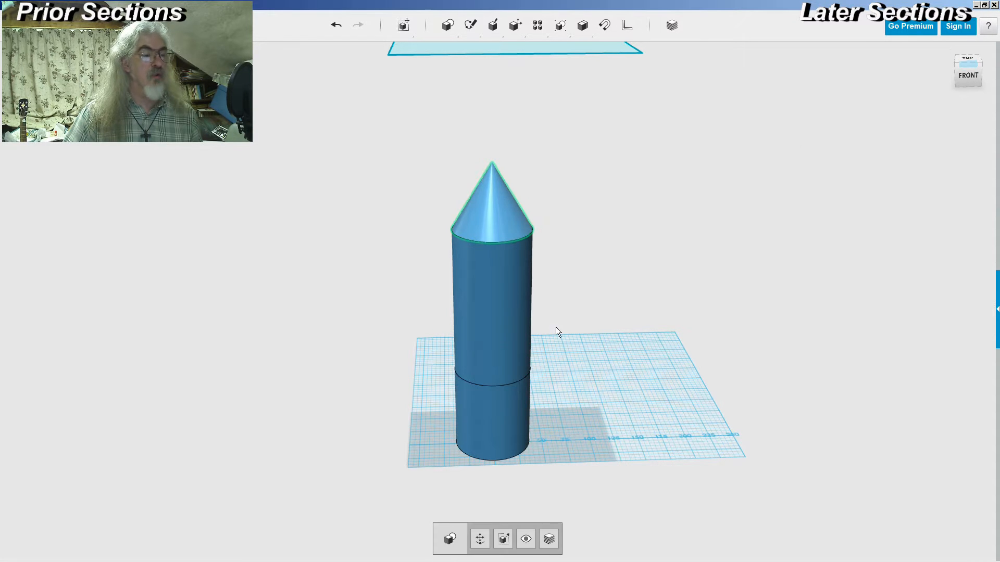
pyautogui.click(479, 536)
pyautogui.moveTo(531, 198); pyautogui.dragTo(641, 194)
pyautogui.click(701, 186)
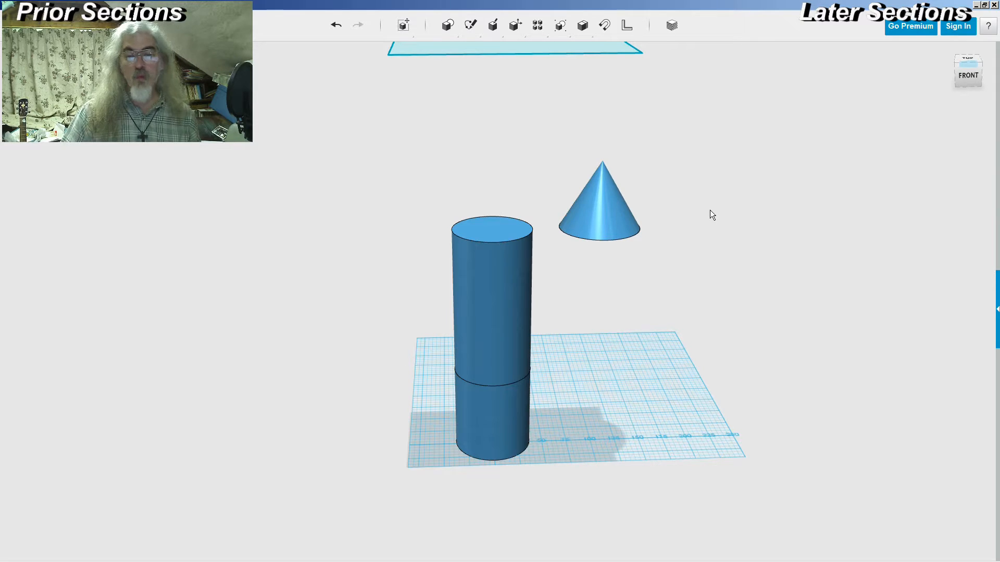
# - Lengthen the upper cylinder by pulling its top face straight up
pyautogui.click(480, 315)
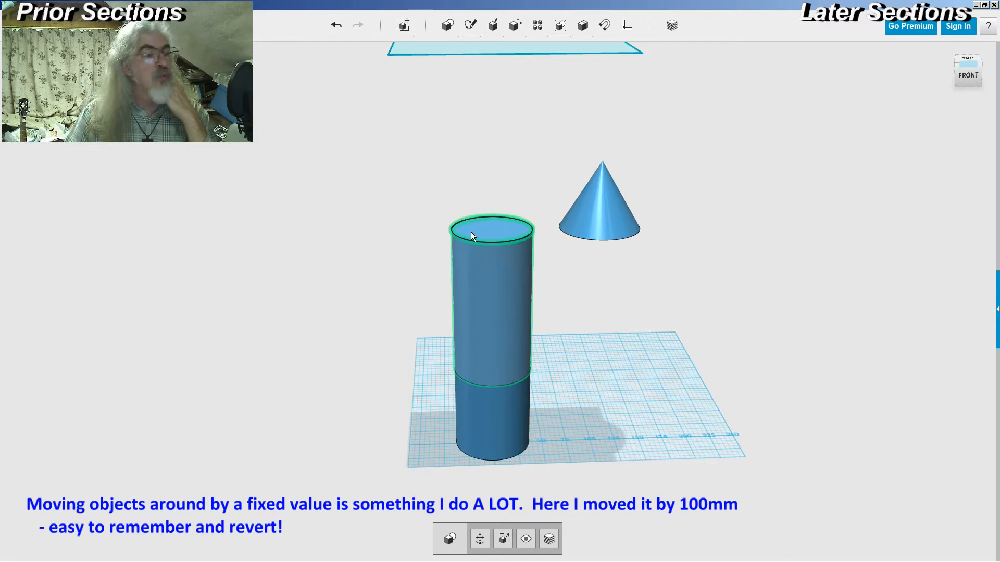
pyautogui.click(484, 227)
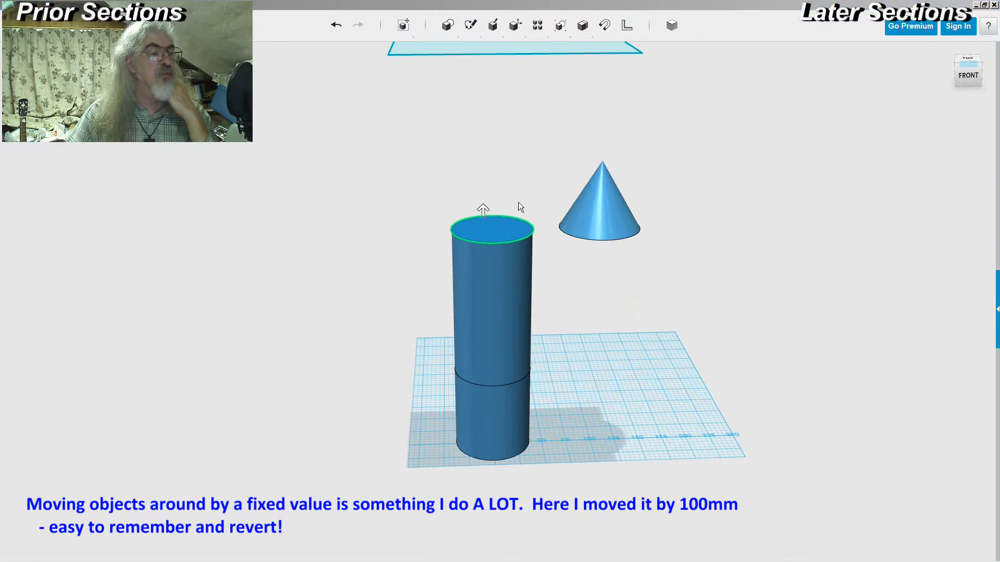
pyautogui.moveTo(482, 197); pyautogui.dragTo(486, 105)
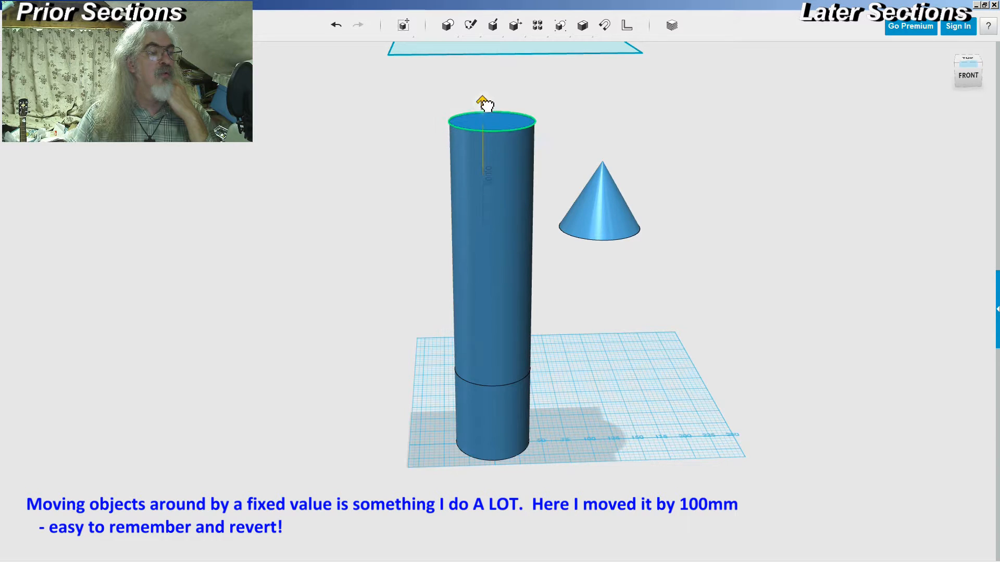
pyautogui.click(608, 108)
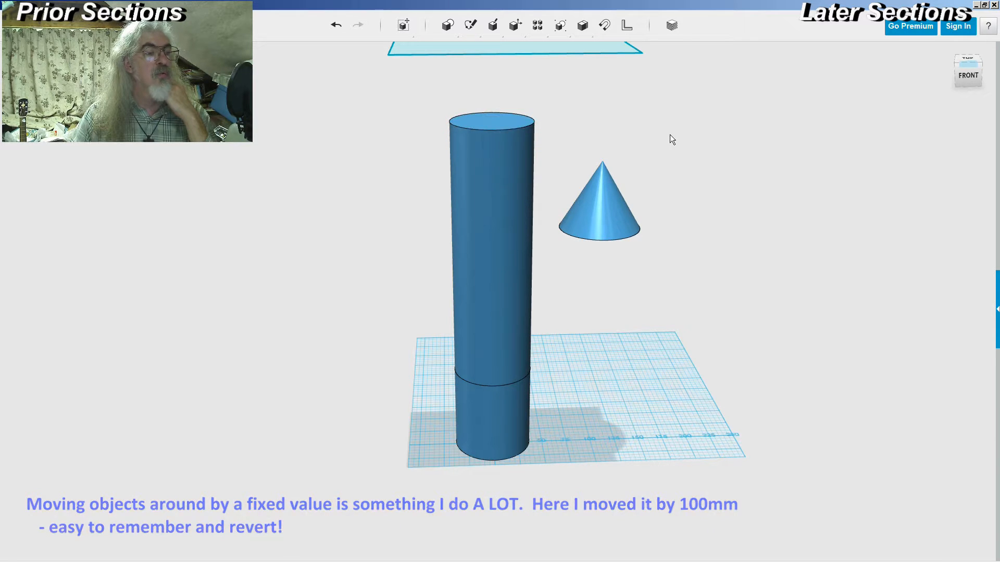
# - Try to reposition the cone freely beside the cylinder and raise it to the cylinder's new top level
pyautogui.click(607, 224)
pyautogui.moveTo(600, 212); pyautogui.dragTo(594, 241)
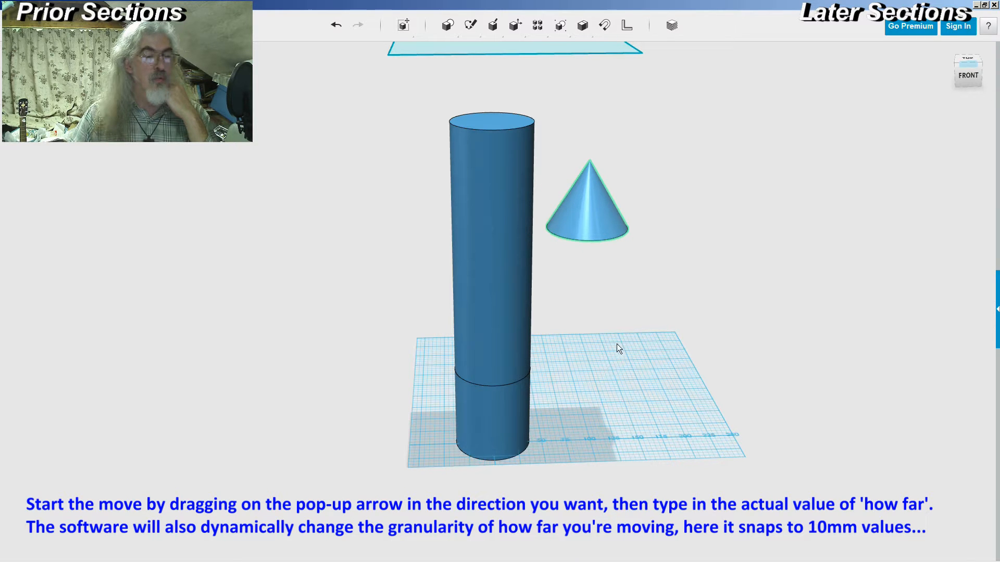
pyautogui.moveTo(632, 217)
pyautogui.mouseDown(button='right')
pyautogui.moveTo(719, 239)
pyautogui.moveTo(709, 265)
pyautogui.moveTo(701, 230)
pyautogui.moveTo(646, 232)
pyautogui.moveTo(635, 217)
pyautogui.mouseUp(button='right')
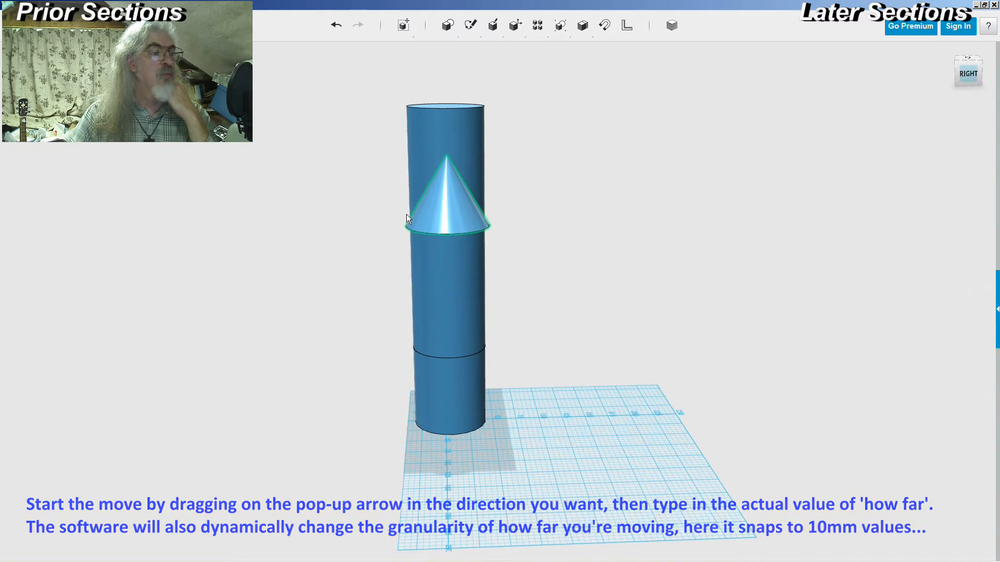
pyautogui.moveTo(443, 216); pyautogui.dragTo(506, 271)
pyautogui.moveTo(492, 328); pyautogui.dragTo(536, 356, button='right')
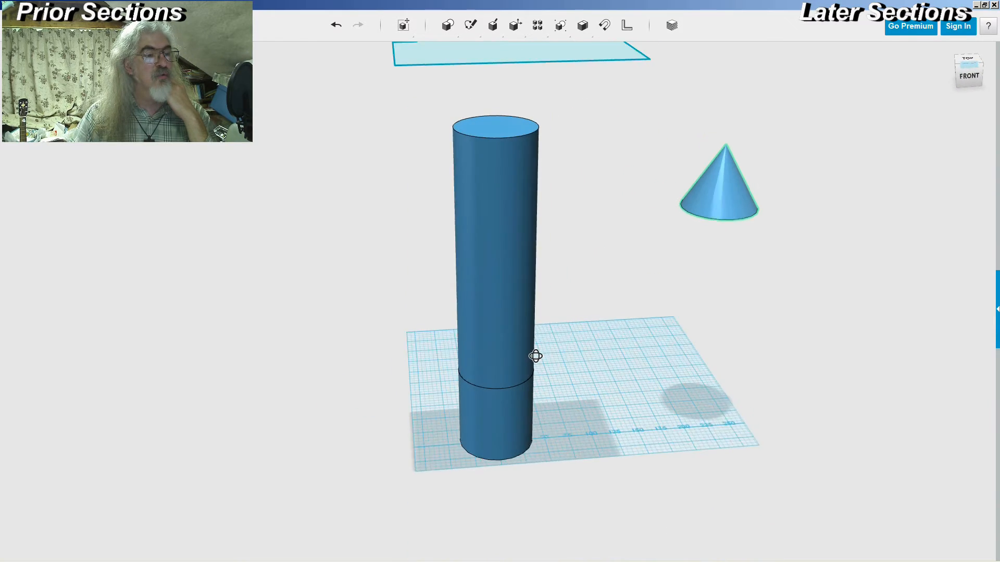
pyautogui.moveTo(738, 210); pyautogui.dragTo(609, 260)
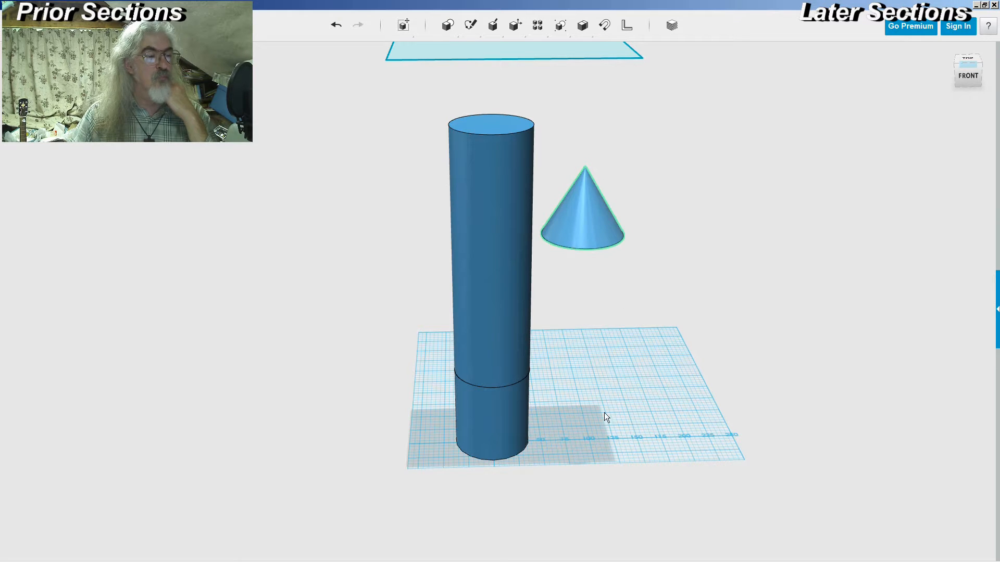
pyautogui.click(482, 540)
pyautogui.moveTo(585, 166); pyautogui.dragTo(594, 50)
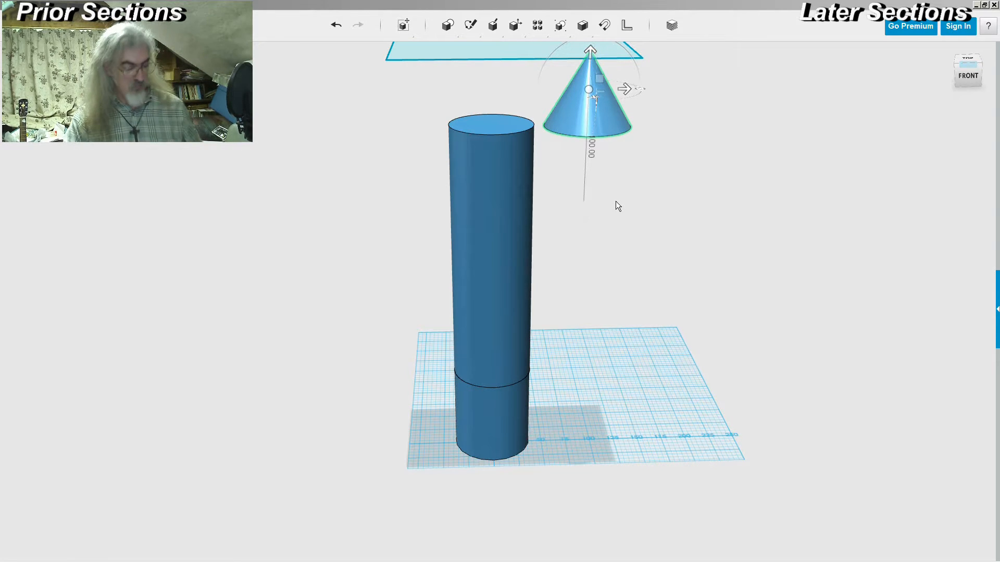
# - Undo the cone's free repositioning while keeping its sideways offset and the lengthened upper cylinder
pyautogui.press('Escape')
pyautogui.hotkey('ctrl', 'z')
pyautogui.hotkey('ctrl', 'z')
pyautogui.hotkey('ctrl', 'z')
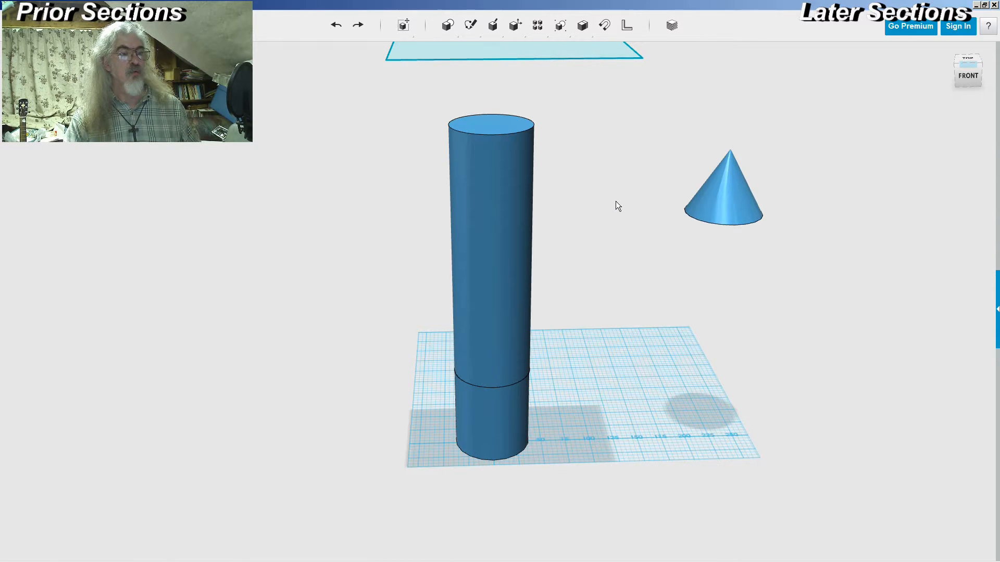
pyautogui.hotkey('ctrl', 'z')
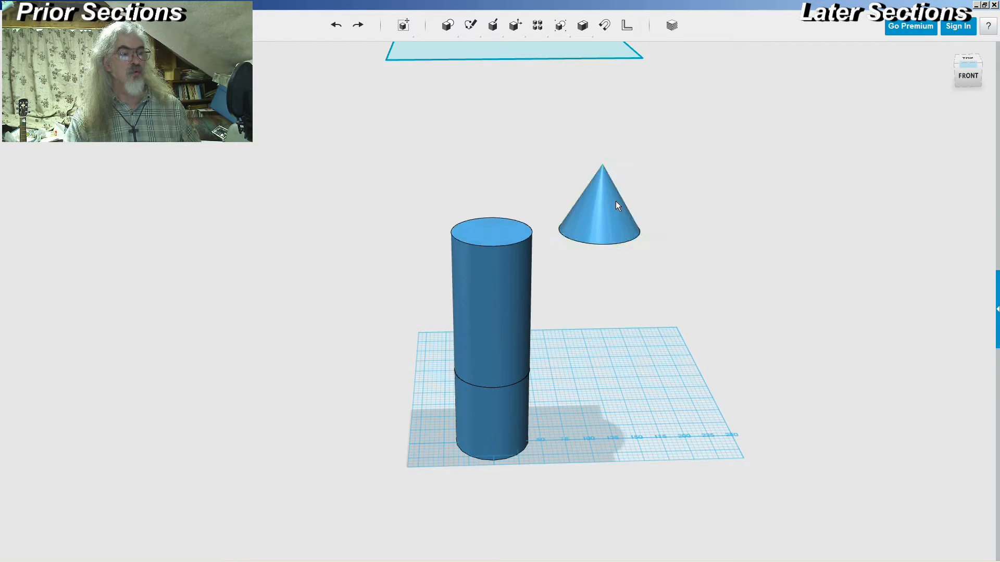
pyautogui.hotkey('ctrl', 'y')
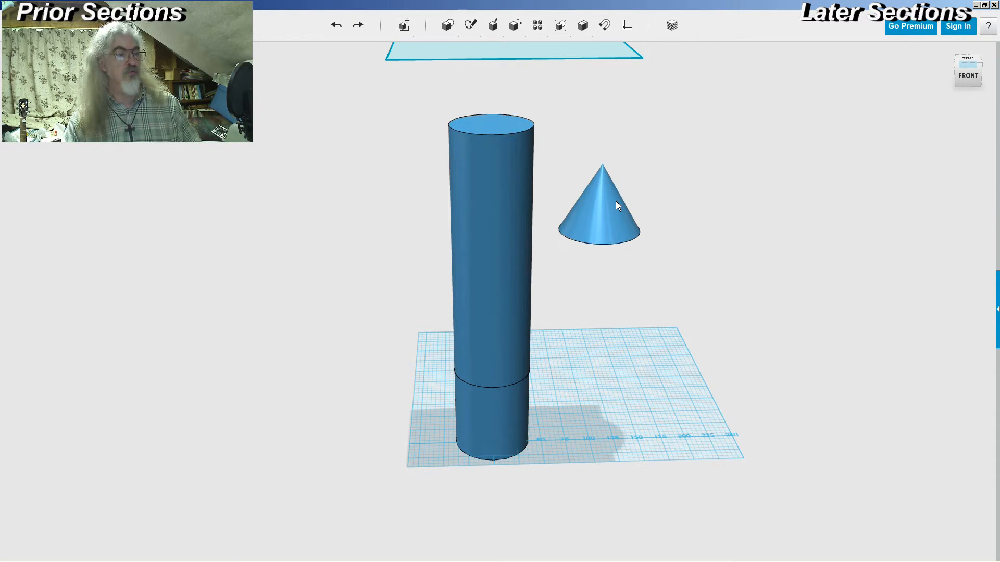
pyautogui.hotkey('ctrl', 'y')
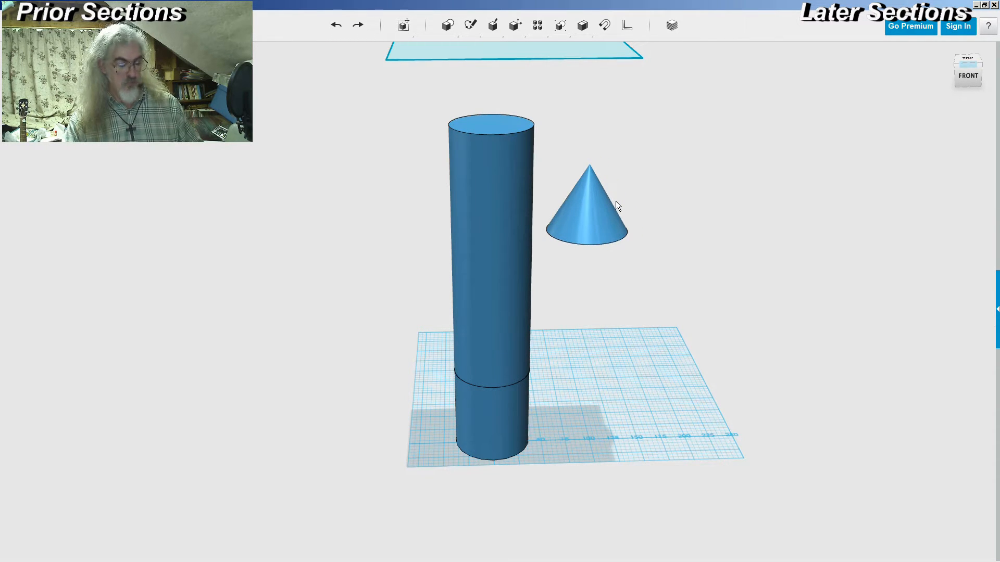
pyautogui.hotkey('ctrl', 'y')
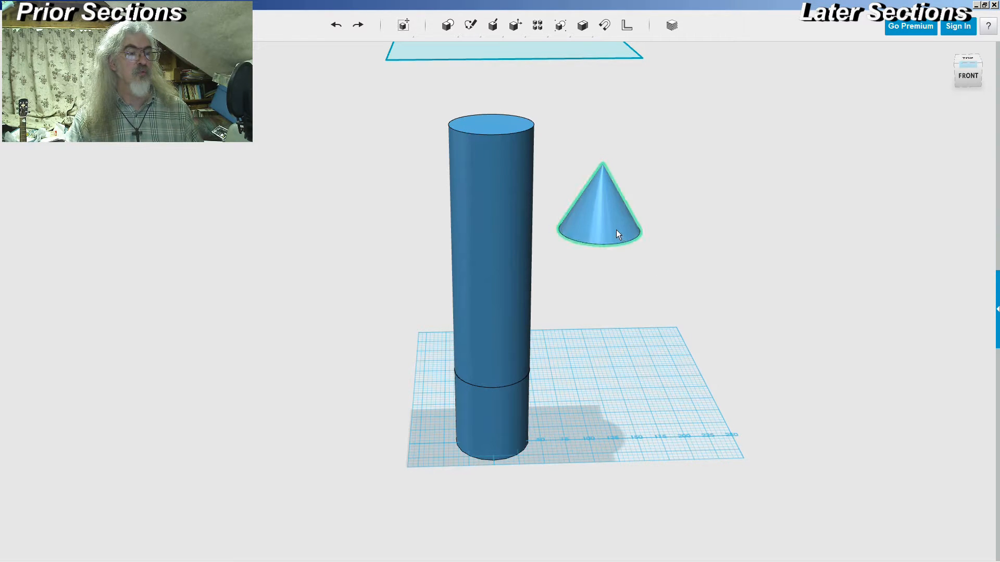
# - Raise the cone to the lengthened cylinder's top level and move it sideways back into place on the top face
pyautogui.click(477, 542)
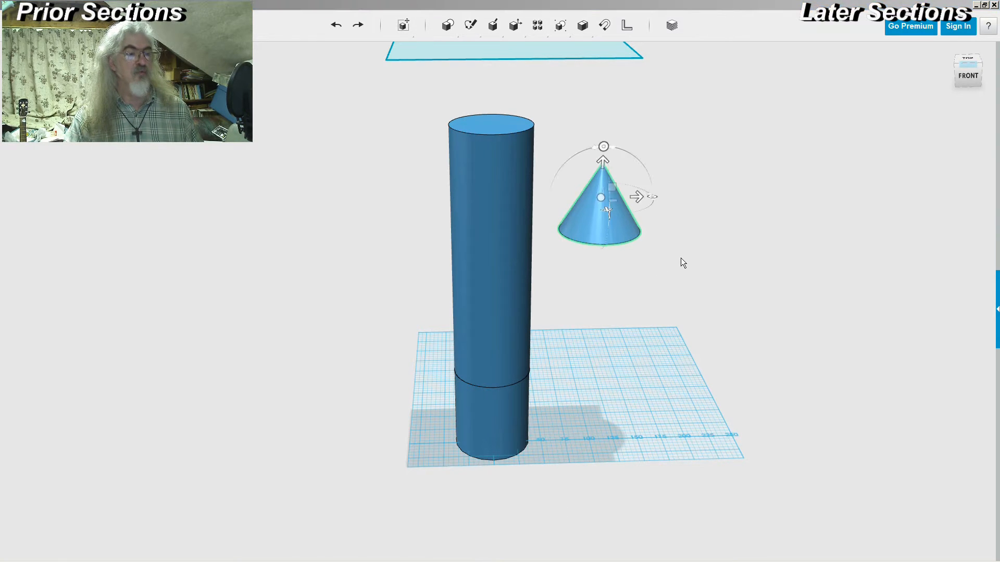
pyautogui.moveTo(608, 166); pyautogui.dragTo(609, 148)
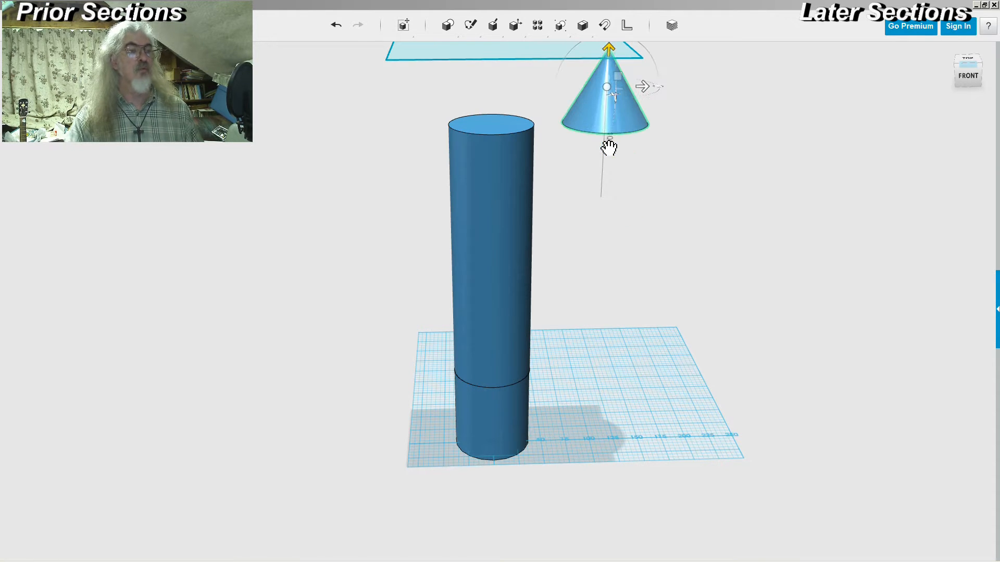
pyautogui.moveTo(644, 86); pyautogui.dragTo(606, 85)
pyautogui.click(606, 86)
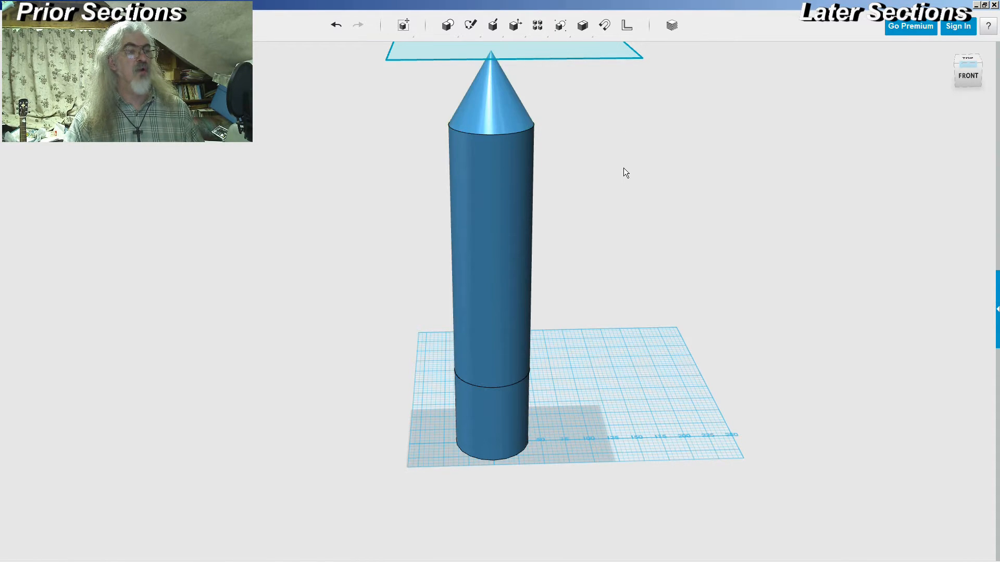
pyautogui.moveTo(623, 167)
pyautogui.mouseDown(button='right')
pyautogui.moveTo(709, 158)
pyautogui.moveTo(667, 176)
pyautogui.moveTo(623, 174)
pyautogui.mouseUp(button='right')
pyautogui.scroll(5, 611, 173)
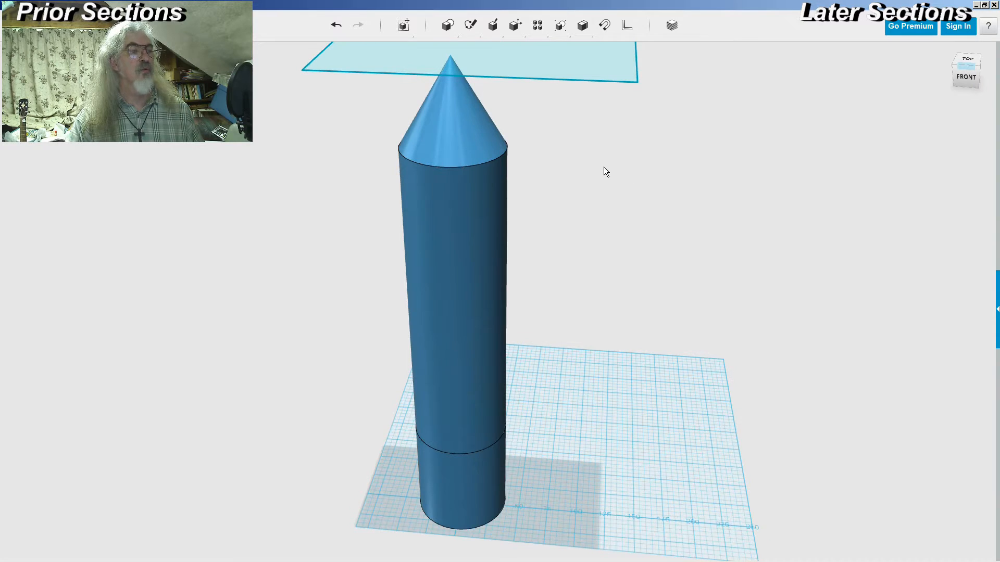
pyautogui.scroll(-5, 604, 167)
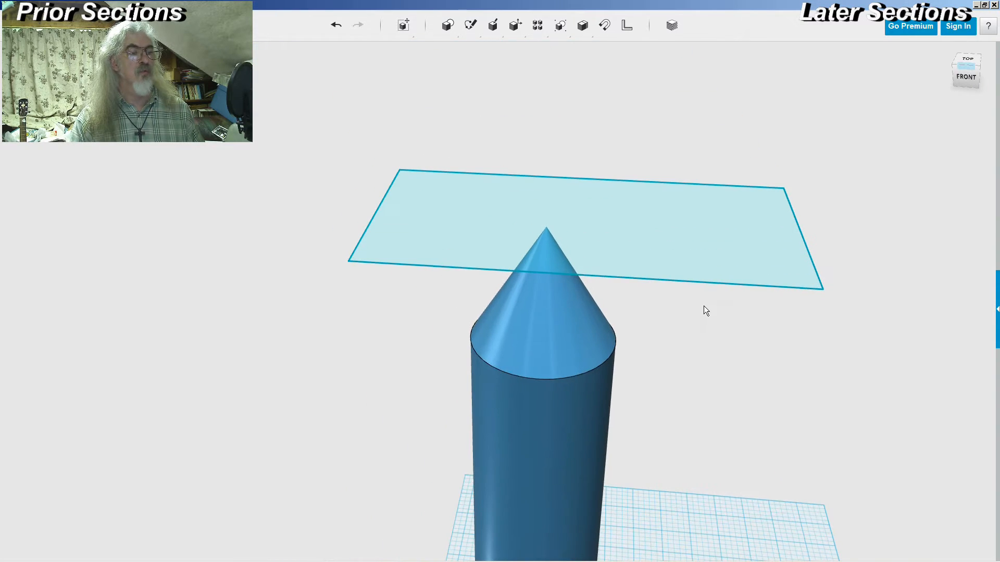
# - Try to stretch the cone vertically with a non-uniform scale, using factors X 1, Y 1 and Z 1.2
pyautogui.click(577, 312)
pyautogui.moveTo(720, 312); pyautogui.dragTo(718, 297, button='right')
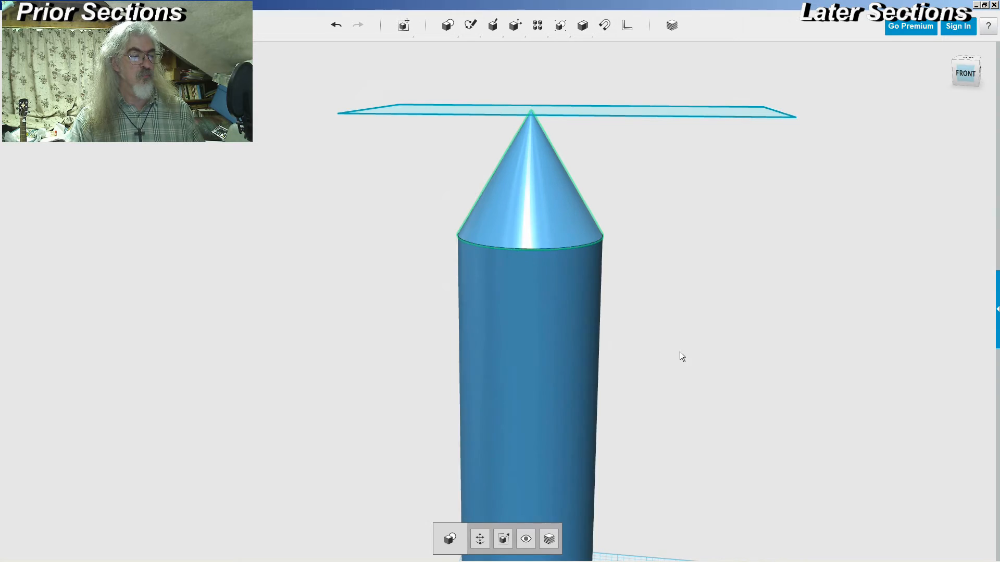
pyautogui.click(503, 542)
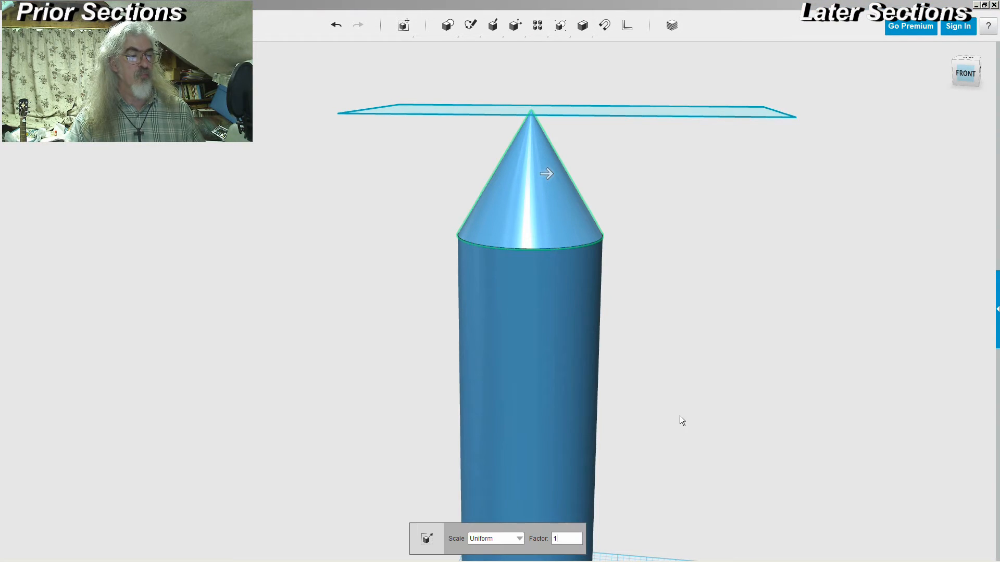
pyautogui.click(519, 540)
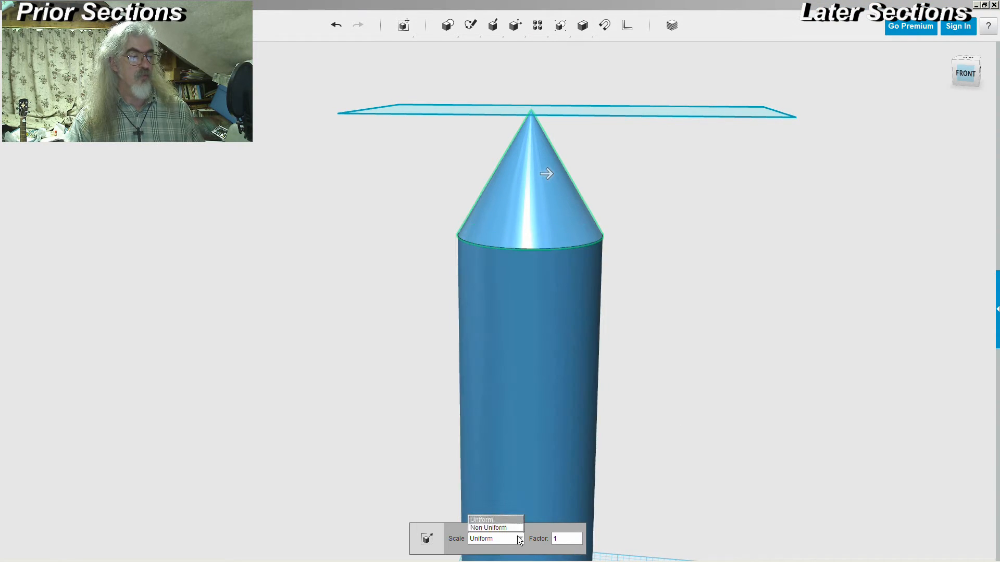
pyautogui.click(514, 528)
pyautogui.press('Tab')
pyautogui.press('Tab')
pyautogui.write('1.2')
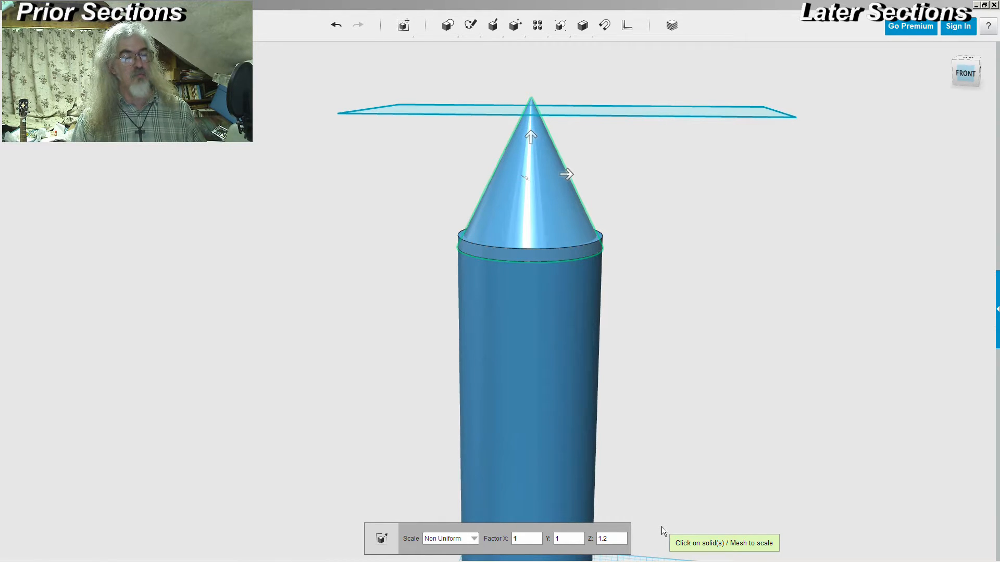
pyautogui.press('Return')
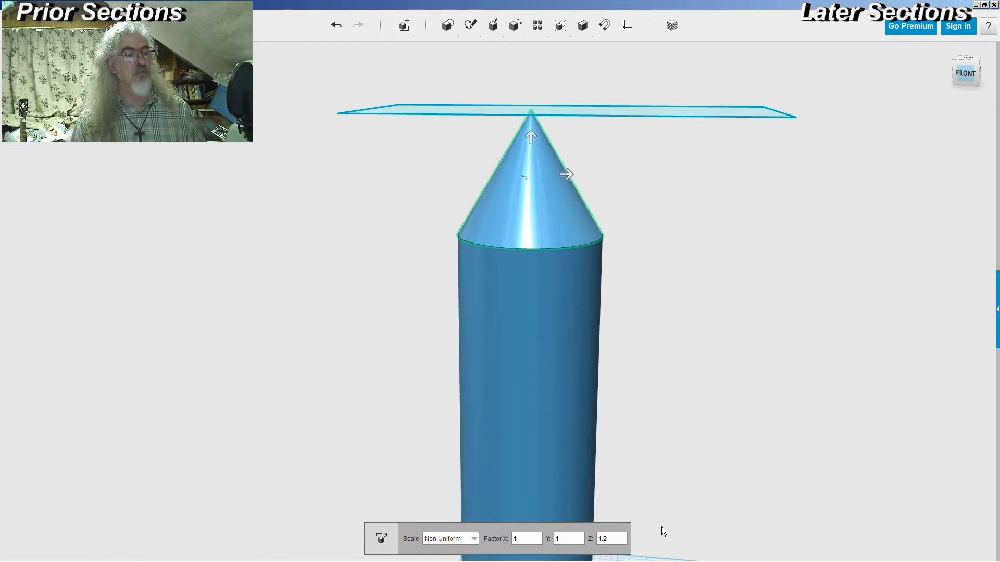
pyautogui.moveTo(711, 279)
pyautogui.mouseDown(button='right')
pyautogui.moveTo(705, 301)
pyautogui.moveTo(729, 279)
pyautogui.mouseUp(button='right')
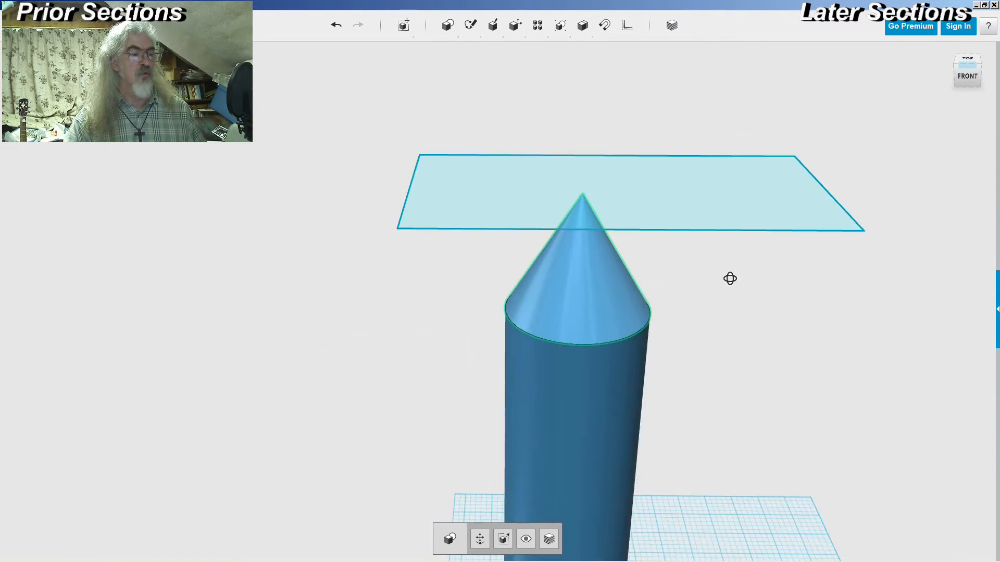
pyautogui.click(766, 264)
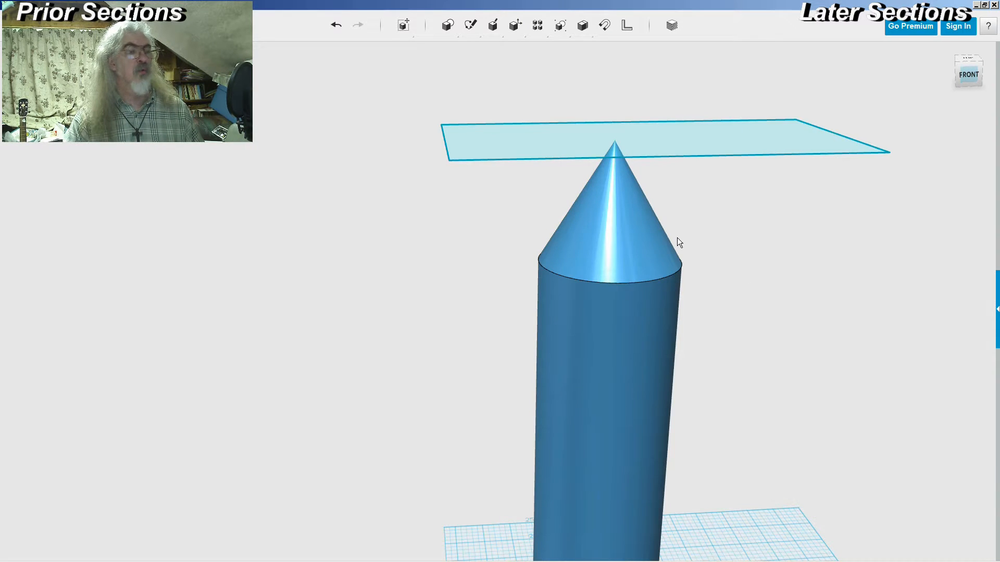
# - Replace the cone with a new one of radius 37.5 and height 63, centred on the upper cylinder's top face
pyautogui.click(664, 235)
pyautogui.press('Delete')
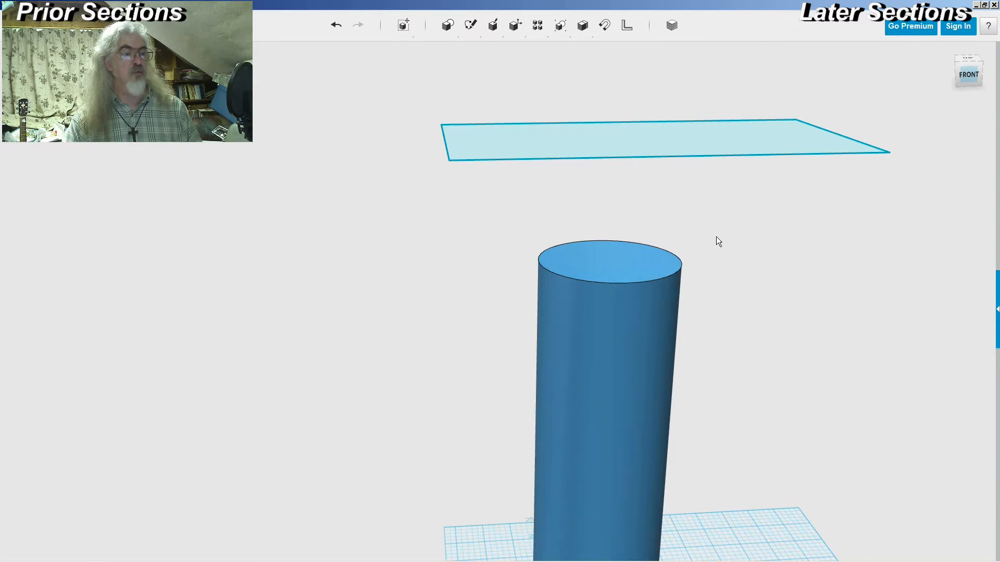
pyautogui.click(496, 54)
pyautogui.write('37.5')
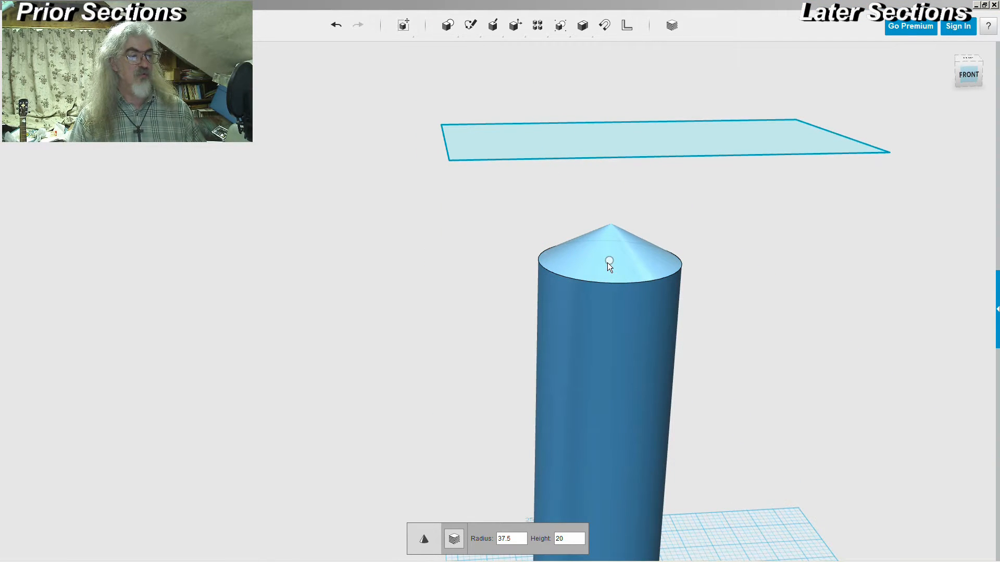
pyautogui.press('Tab')
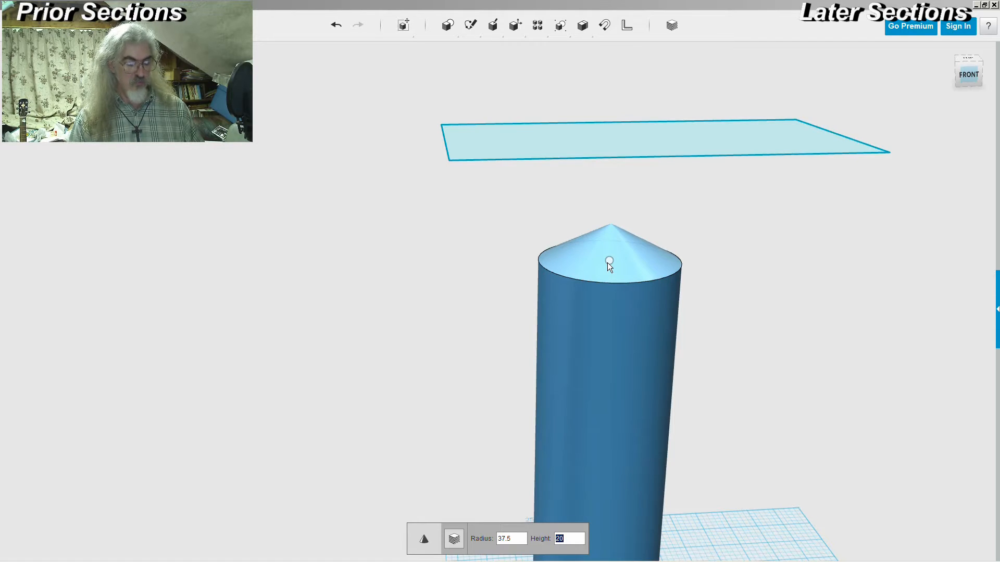
pyautogui.write('42')
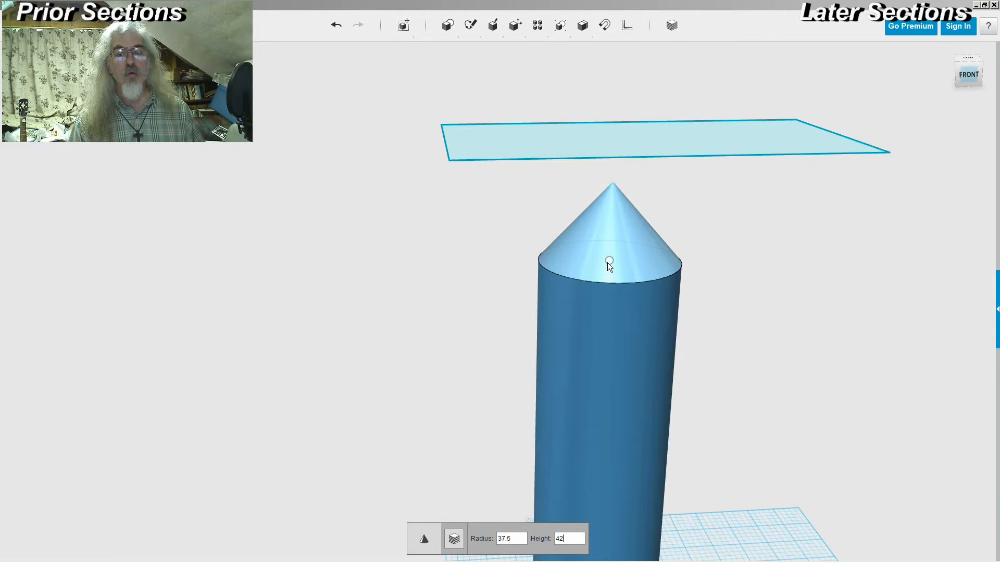
pyautogui.press('BackSpace')
pyautogui.press('BackSpace')
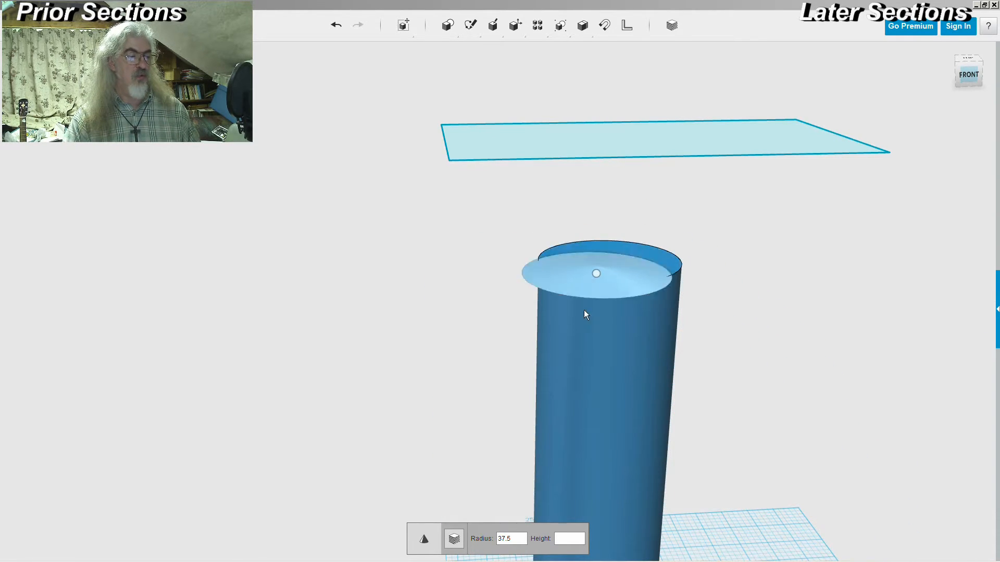
pyautogui.click(567, 539)
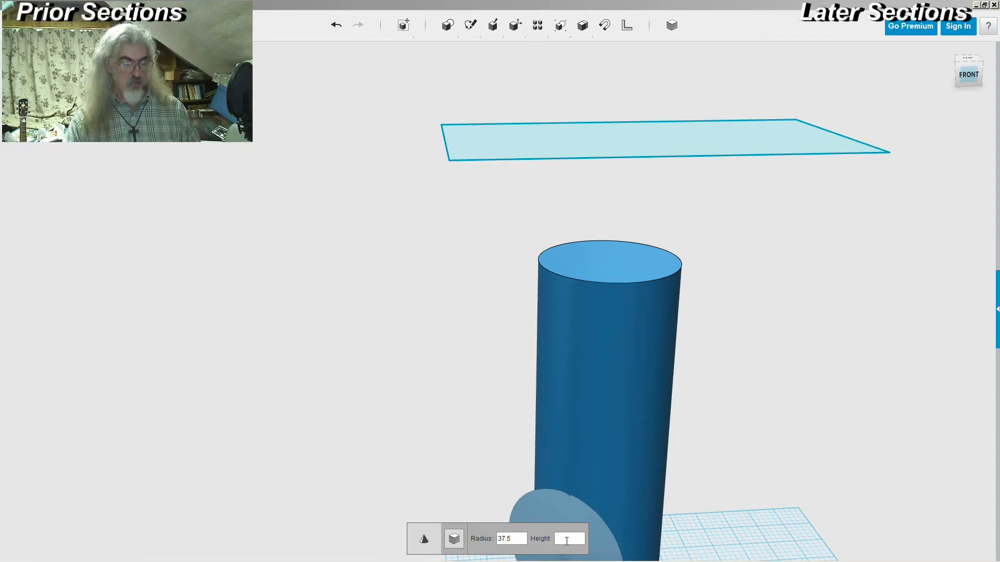
pyautogui.write('63')
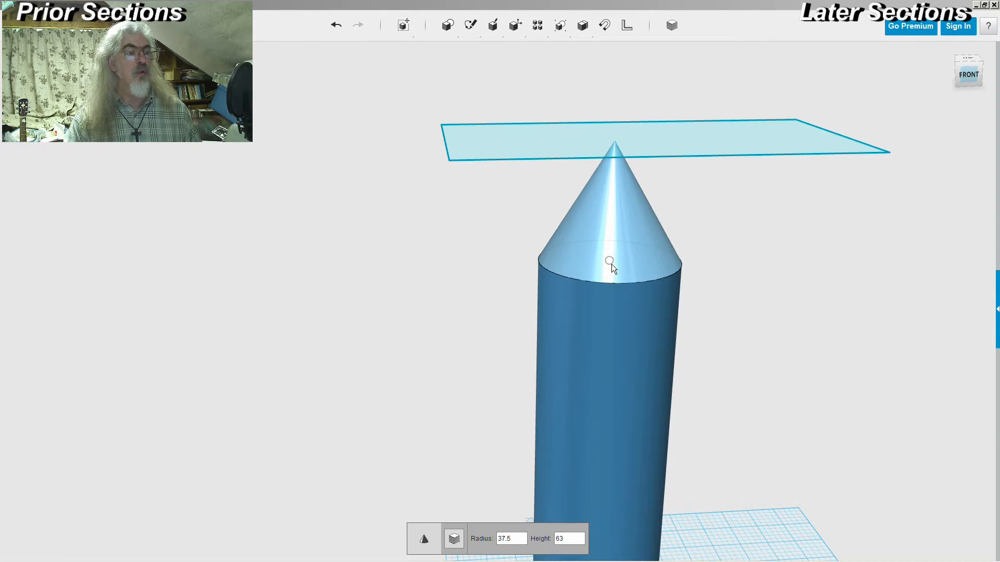
pyautogui.click(610, 262)
pyautogui.moveTo(800, 272)
pyautogui.mouseDown(button='right')
pyautogui.moveTo(774, 282)
pyautogui.moveTo(784, 272)
pyautogui.mouseUp(button='right')
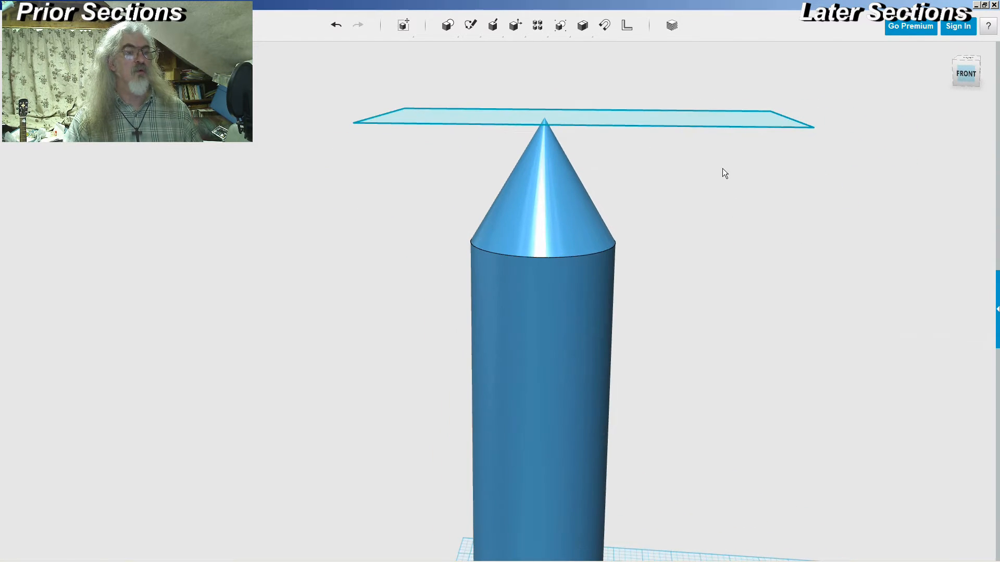
# - Lower the sketched rectangle so that it crosses the cone just below its tip, fine-tuning its height from the side
pyautogui.click(722, 125)
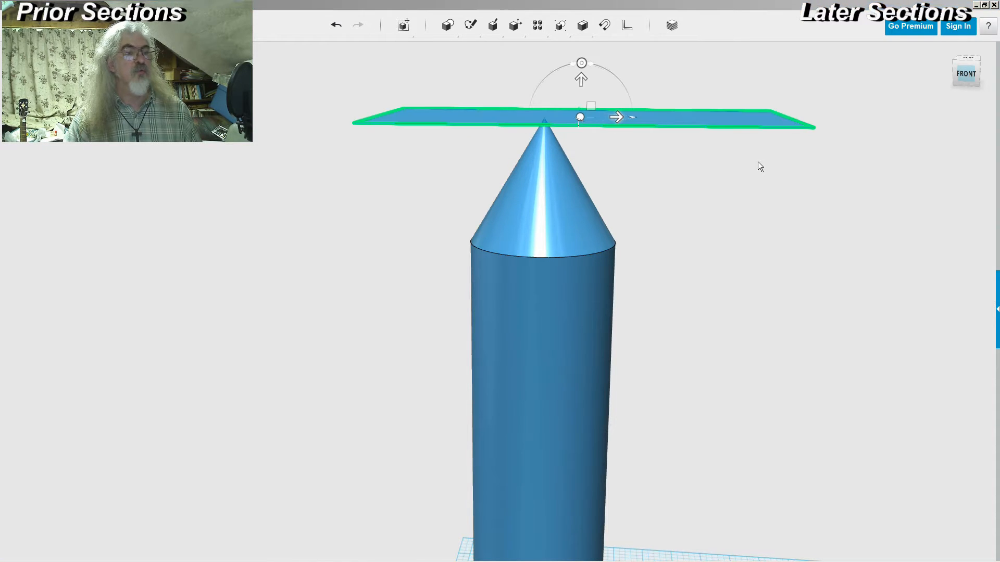
pyautogui.moveTo(582, 81); pyautogui.dragTo(586, 100)
pyautogui.moveTo(721, 261); pyautogui.dragTo(812, 235, button='right')
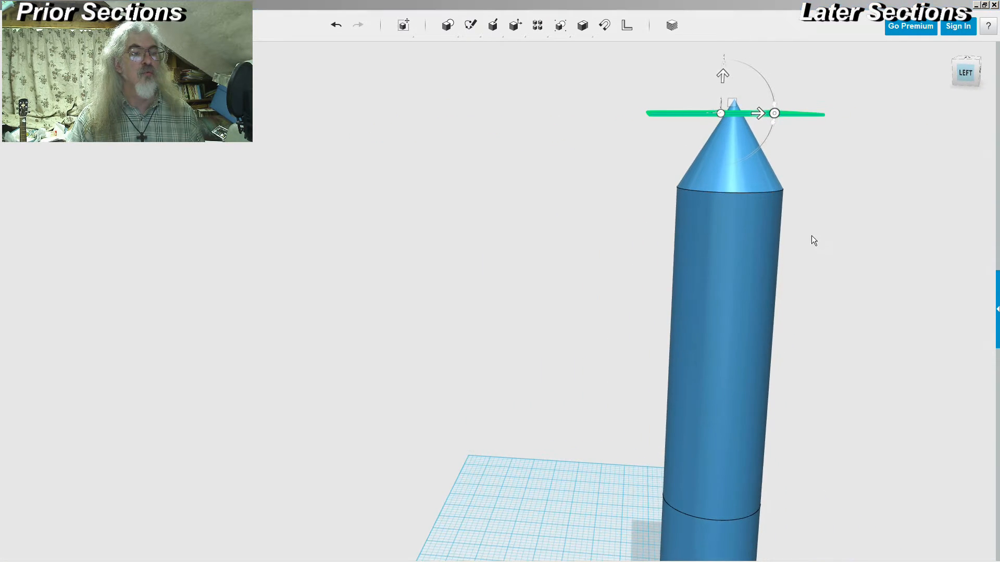
pyautogui.scroll(3, 817, 159)
pyautogui.click(736, 104)
pyautogui.moveTo(736, 104); pyautogui.dragTo(752, 155, button='right')
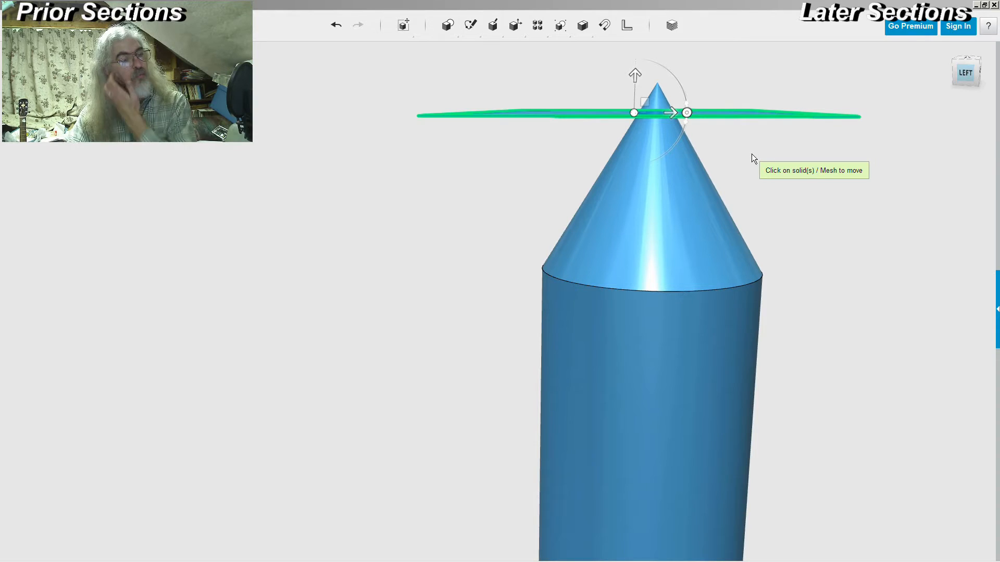
pyautogui.click(634, 75)
pyautogui.moveTo(637, 75); pyautogui.dragTo(637, 70)
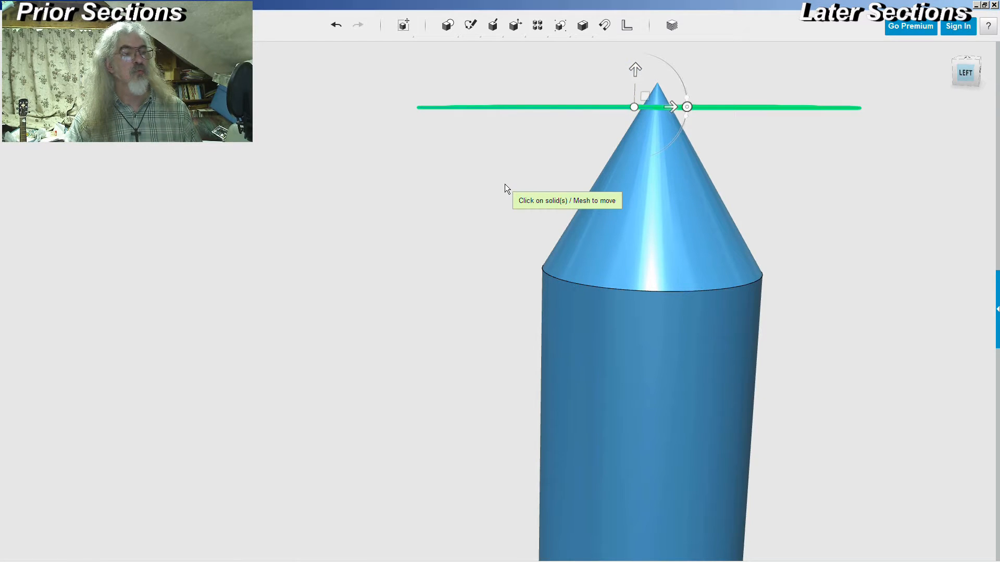
pyautogui.press('Escape')
pyautogui.moveTo(826, 185); pyautogui.dragTo(776, 201, button='right')
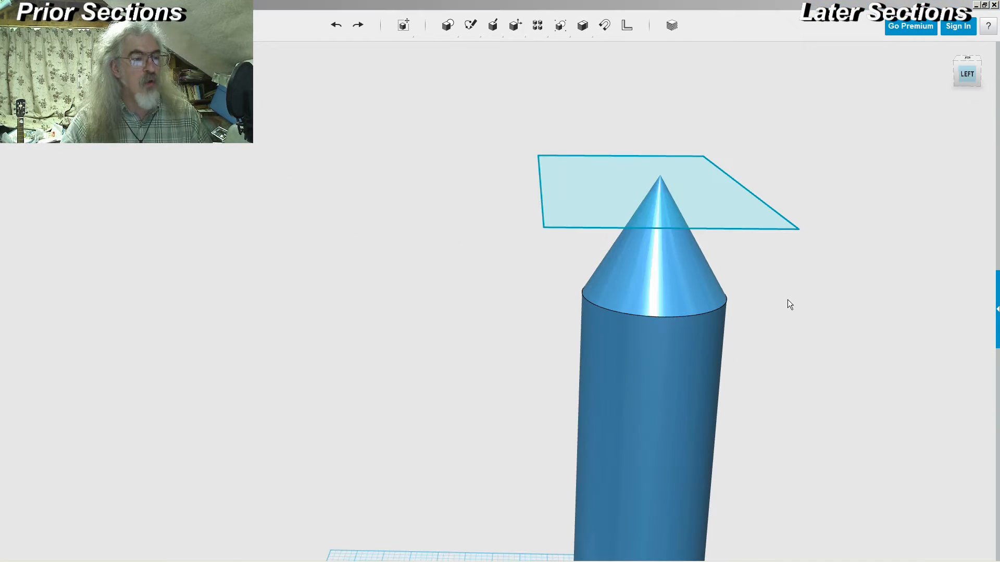
pyautogui.moveTo(773, 289)
pyautogui.mouseDown(button='right')
pyautogui.moveTo(761, 277)
pyautogui.moveTo(766, 289)
pyautogui.mouseUp(button='right')
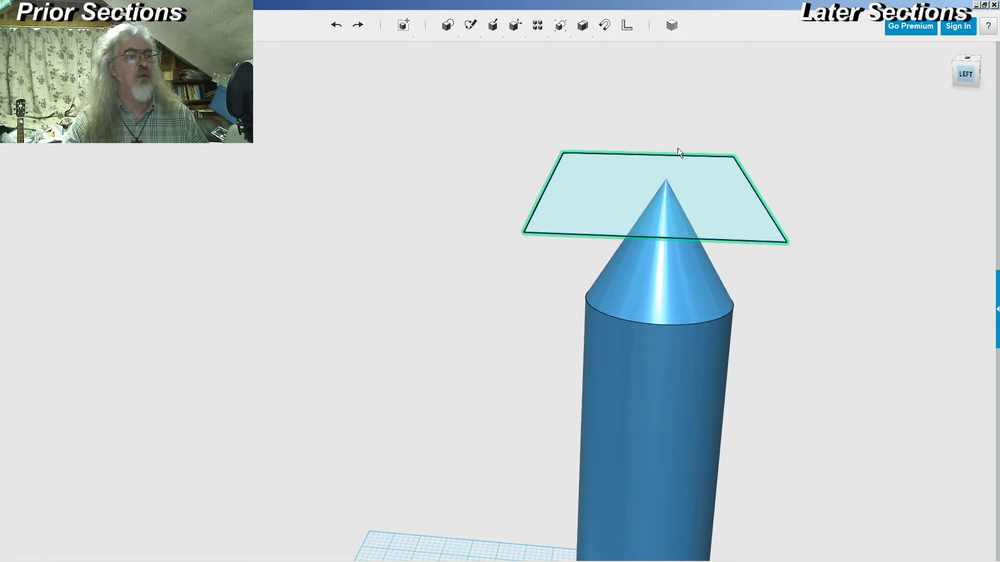
pyautogui.click(483, 52)
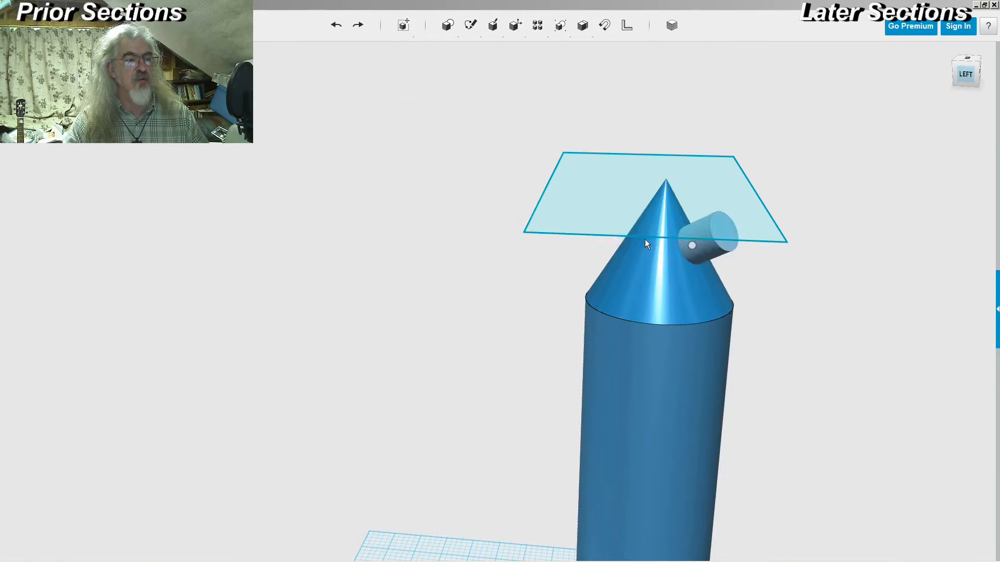
pyautogui.click(666, 169)
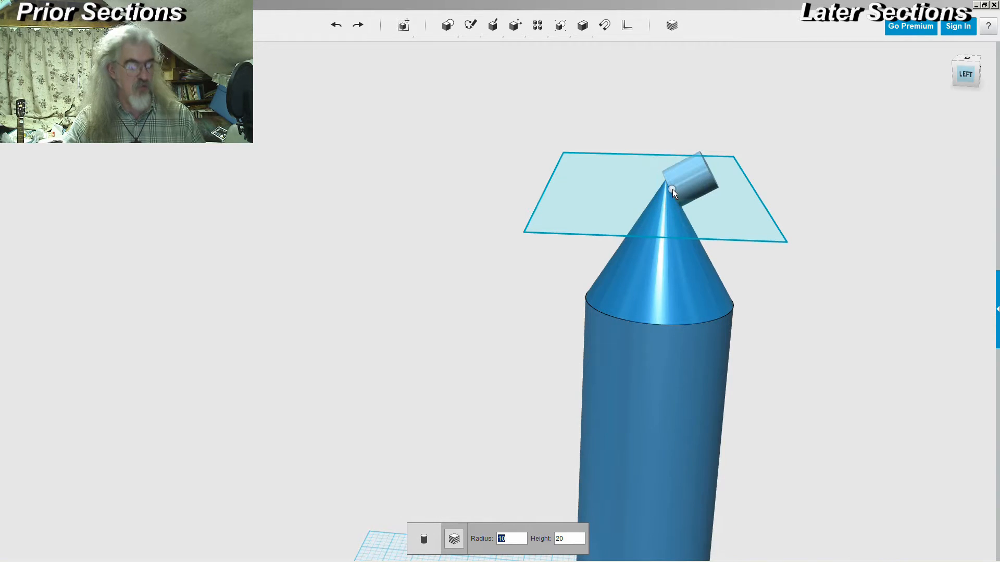
pyautogui.press('Escape')
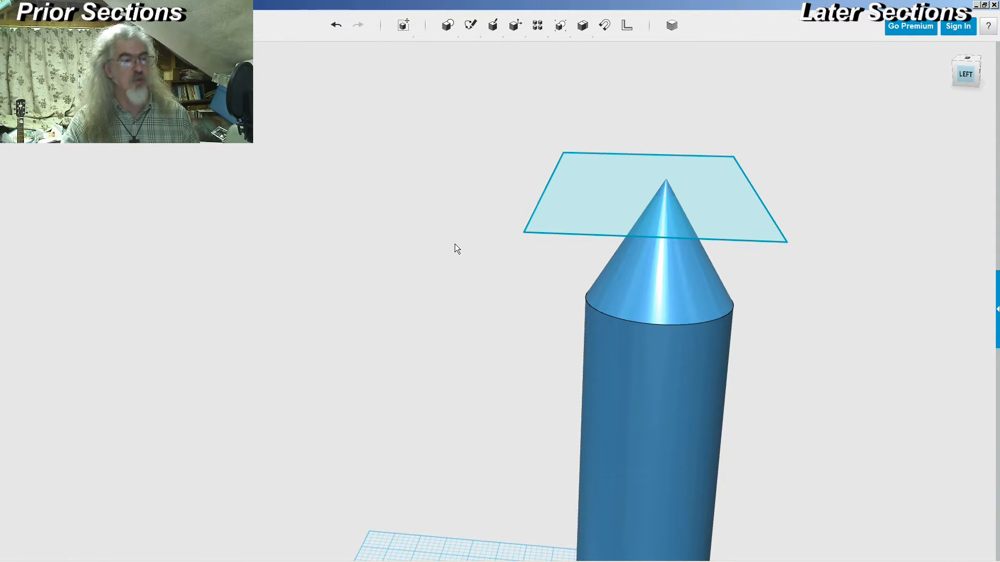
# - Project the cone's base outline onto the rectangle's sketch plane and finish the sketch
pyautogui.click(647, 279)
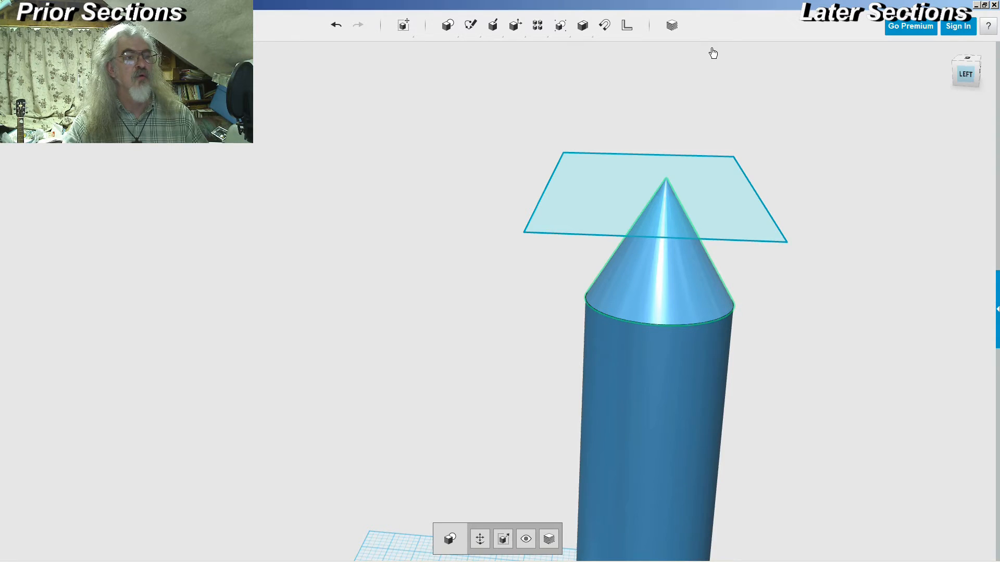
pyautogui.click(742, 196)
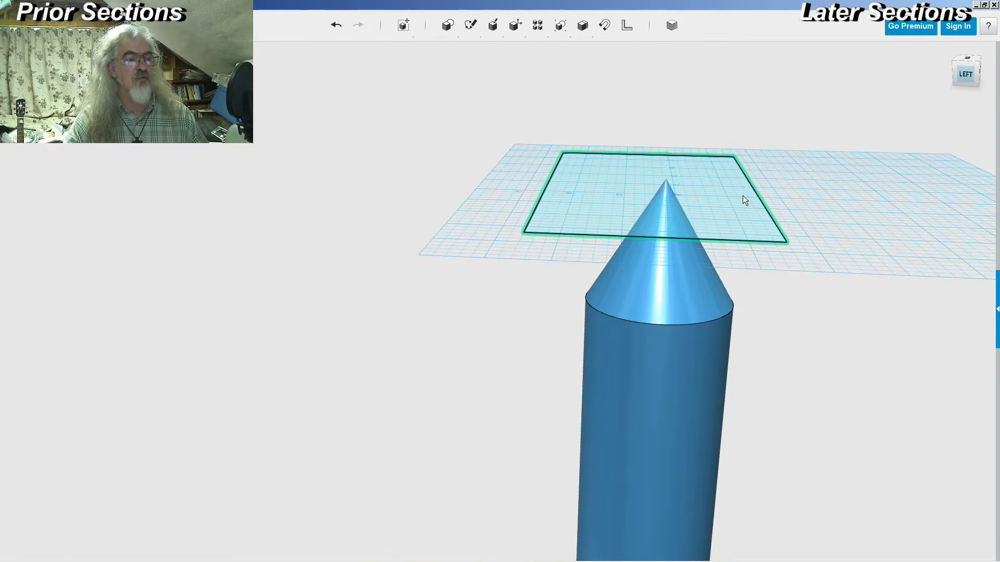
pyautogui.click(720, 293)
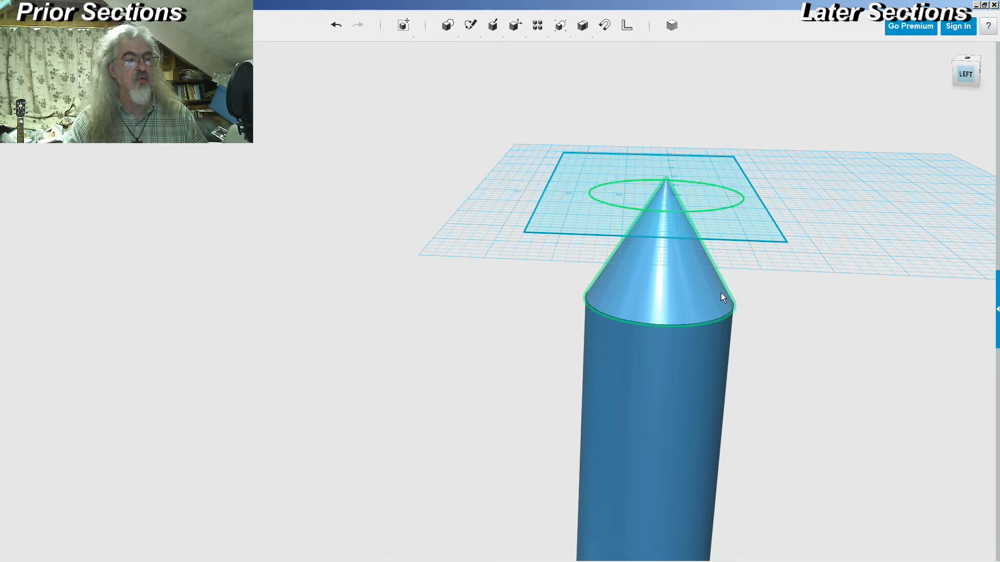
pyautogui.click(784, 296)
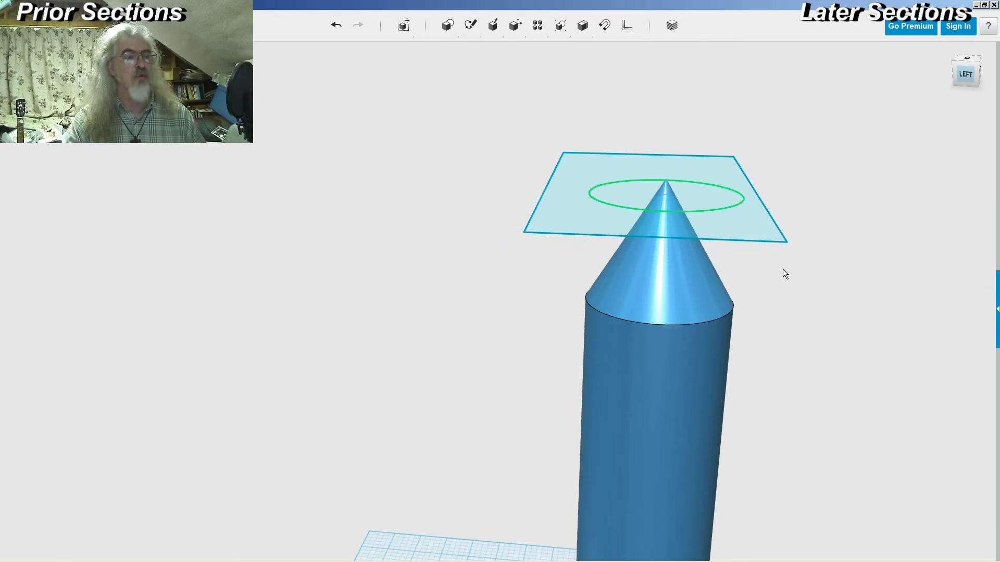
# - Cut off and remove the cone's tip above the sketch plane, and delete the rectangle and projected circle
pyautogui.click(718, 202)
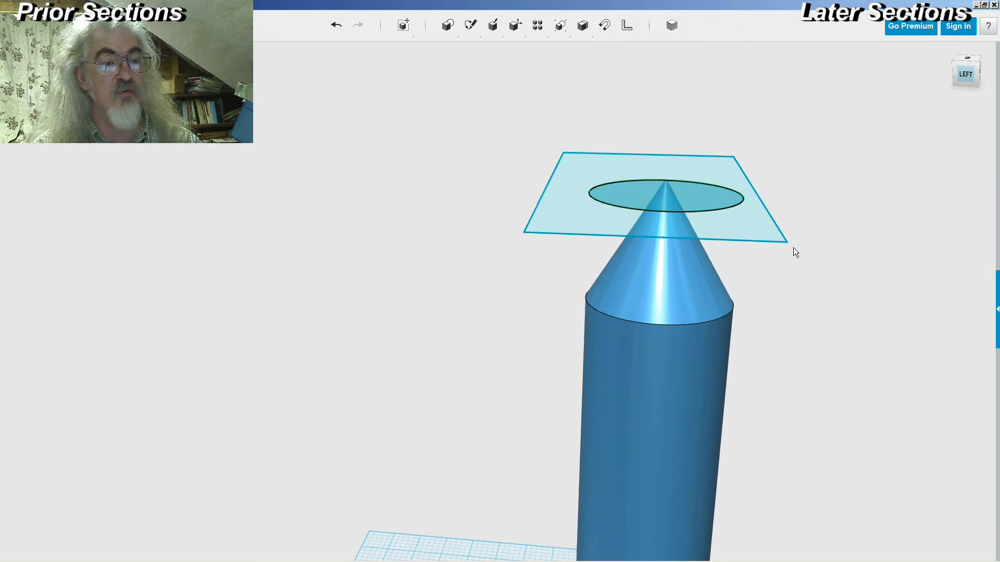
pyautogui.click(717, 198)
pyautogui.moveTo(667, 176); pyautogui.dragTo(677, 123)
pyautogui.click(833, 152)
pyautogui.moveTo(829, 186); pyautogui.dragTo(808, 192, button='right')
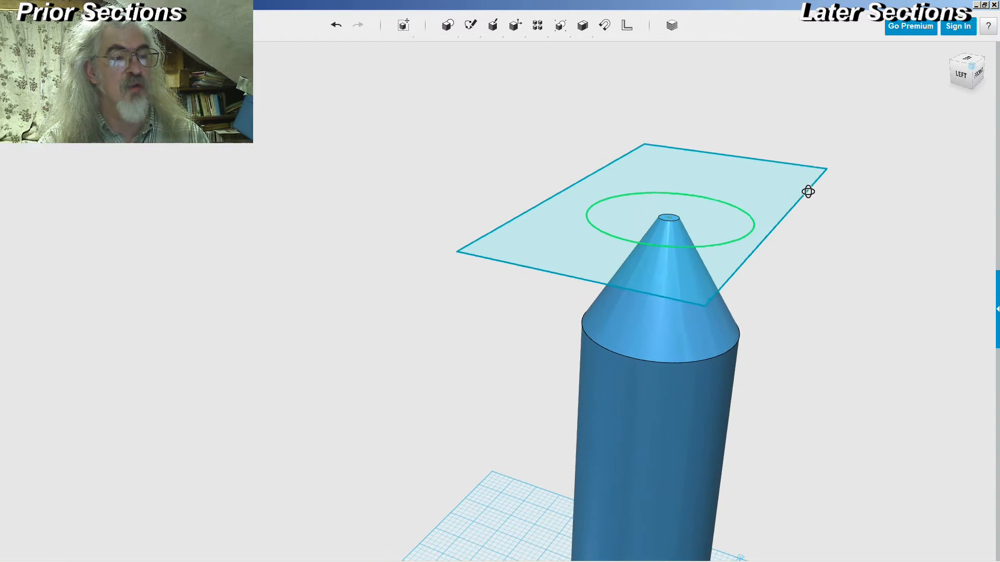
pyautogui.press('Delete')
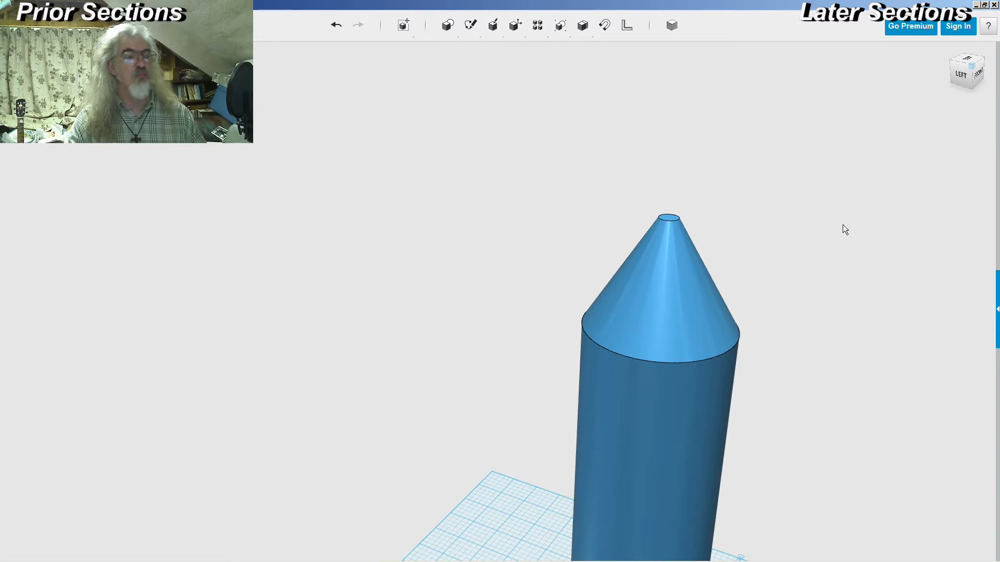
pyautogui.moveTo(848, 221); pyautogui.dragTo(825, 212, button='right')
pyautogui.moveTo(703, 207); pyautogui.dragTo(701, 201, button='right')
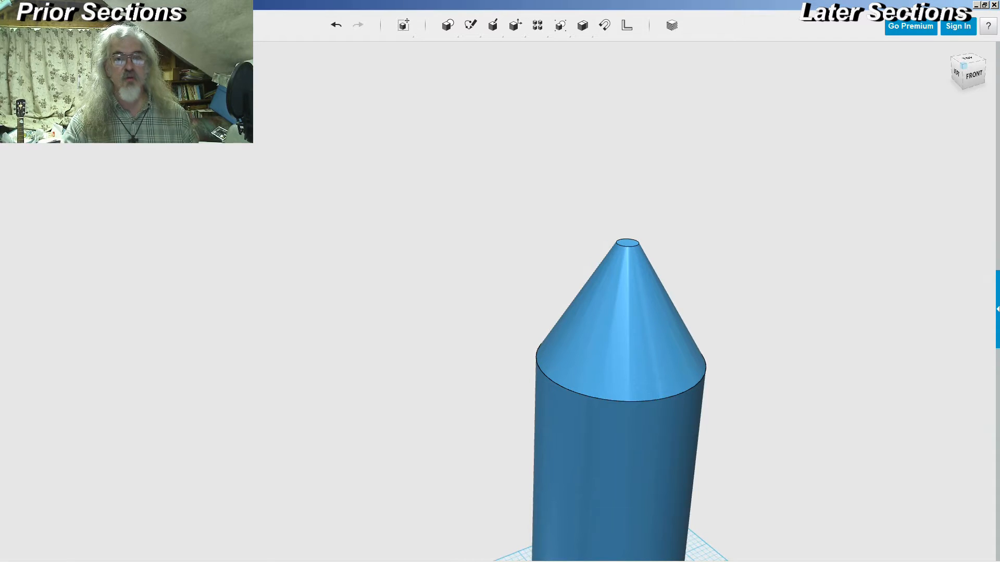
# - Switch to the rocket drawing in Windows Photo Viewer, maximize it and examine the command module at the nose
pyautogui.moveTo(999, 5); pyautogui.dragTo(847, 6)
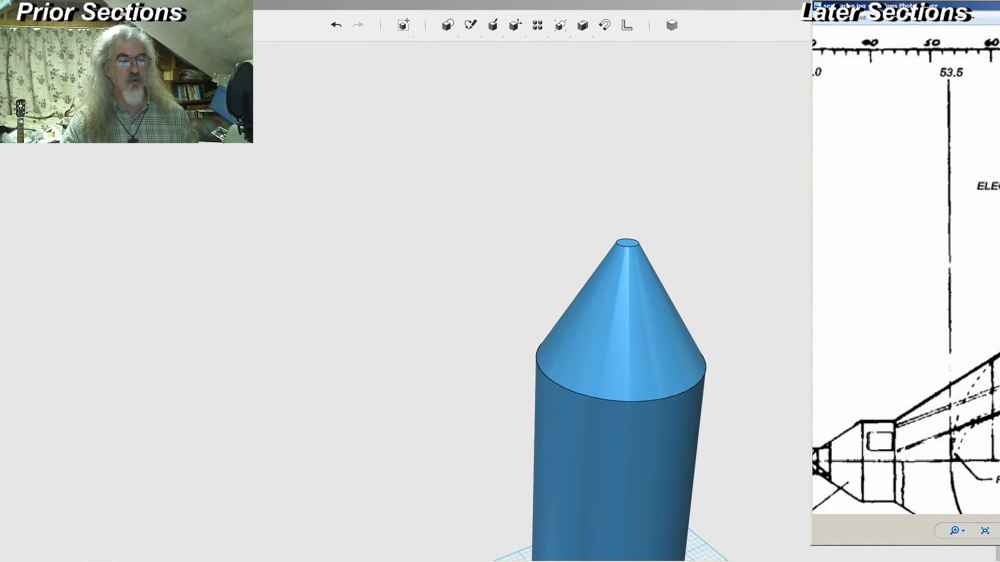
pyautogui.doubleClick(847, 5)
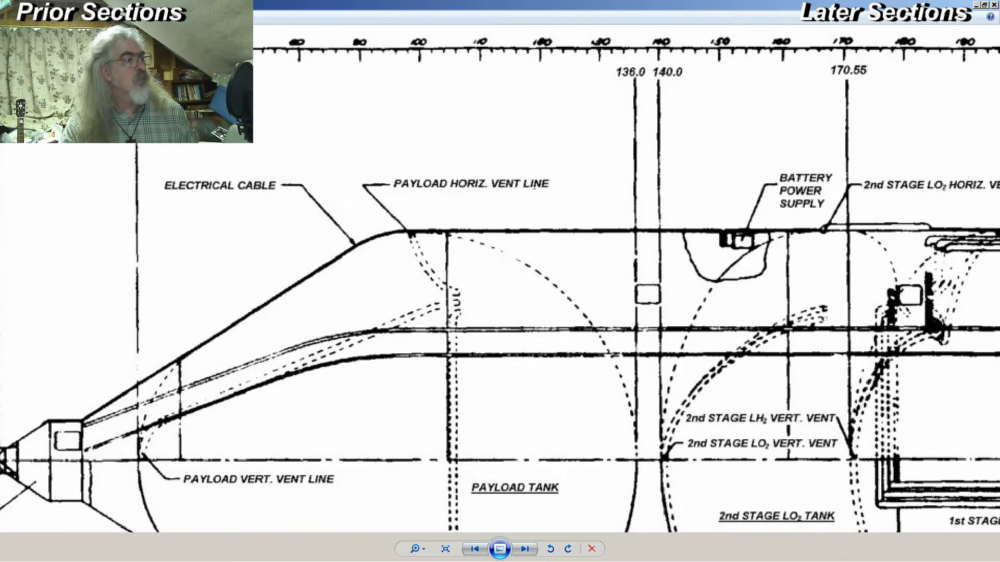
pyautogui.moveTo(32, 277)
pyautogui.mouseDown()
pyautogui.moveTo(433, 257)
pyautogui.moveTo(455, 228)
pyautogui.mouseUp()
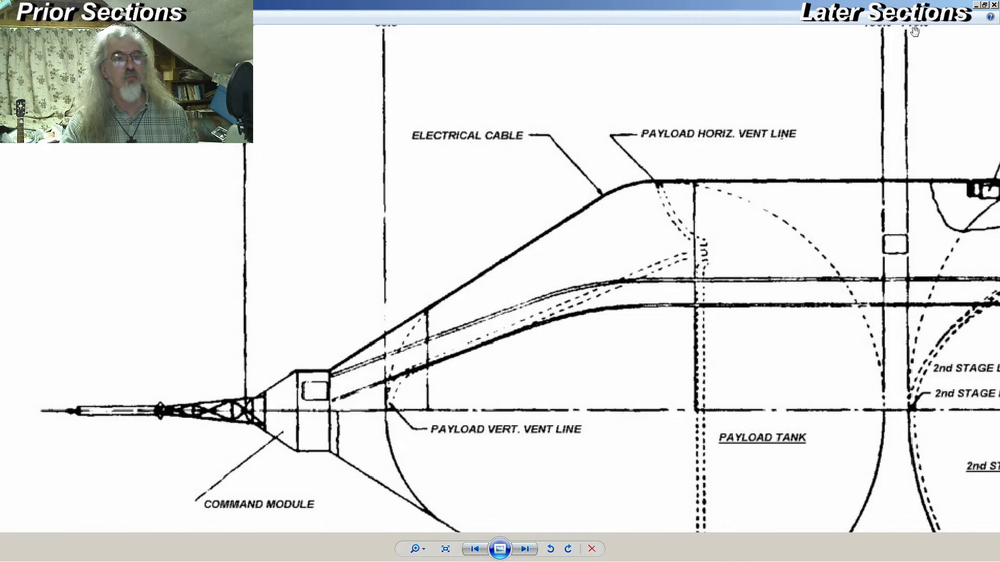
# - Return to 123D Design and measure the circular edge of the truncated cone's flat tip to copy its radius
pyautogui.click(975, 5)
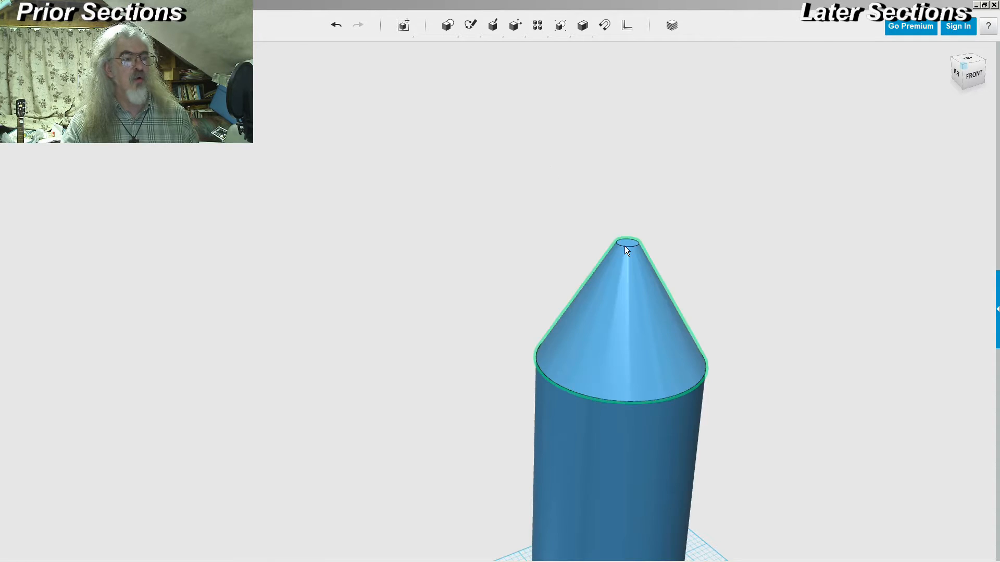
pyautogui.moveTo(779, 168); pyautogui.dragTo(764, 190, button='right')
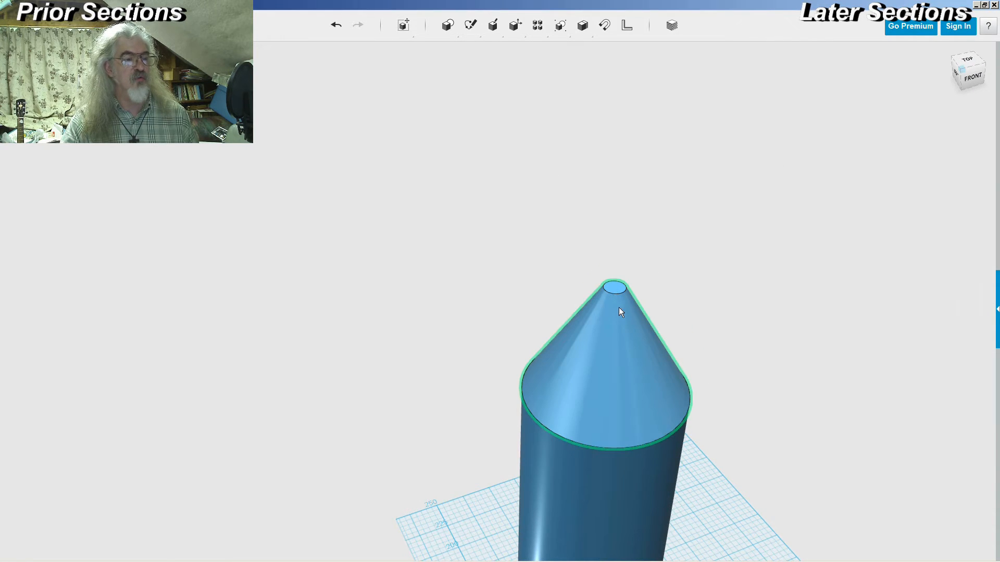
pyautogui.click(632, 29)
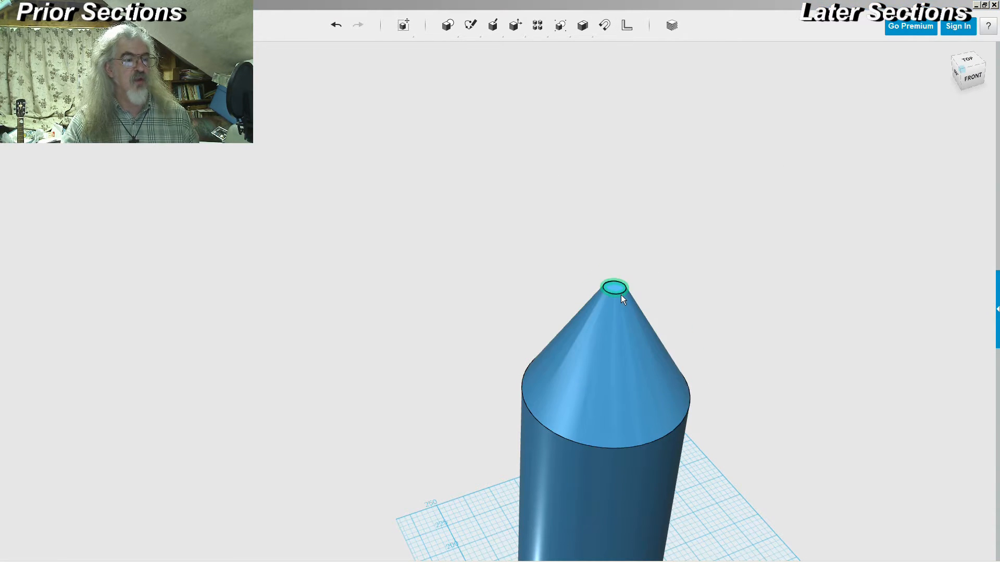
pyautogui.click(619, 292)
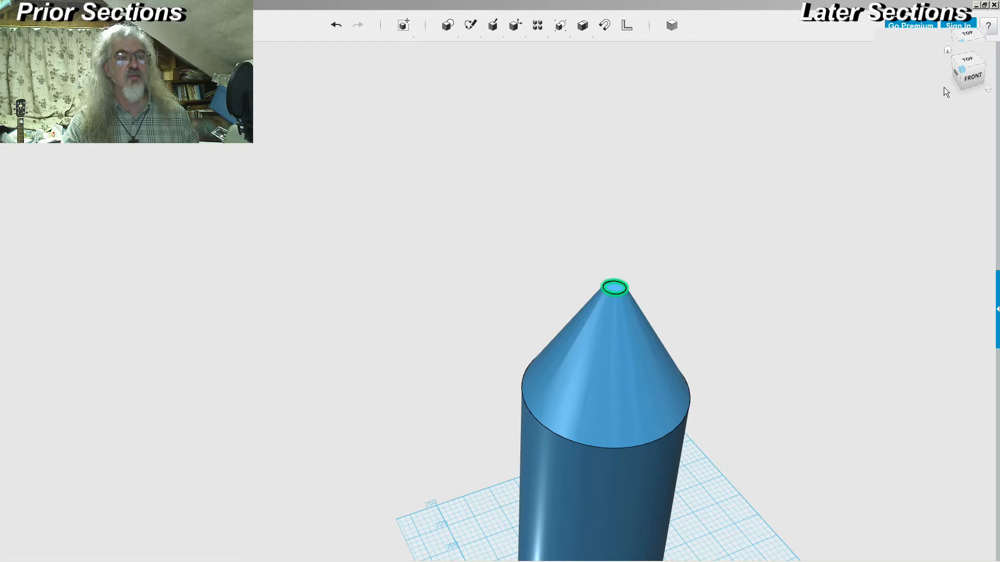
pyautogui.rightClick(912, 92)
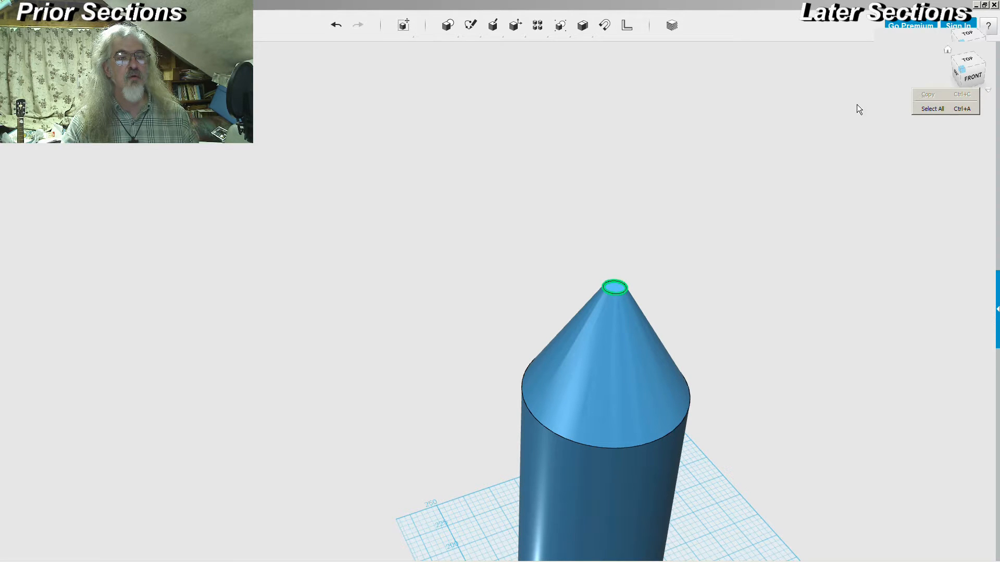
pyautogui.click(937, 108)
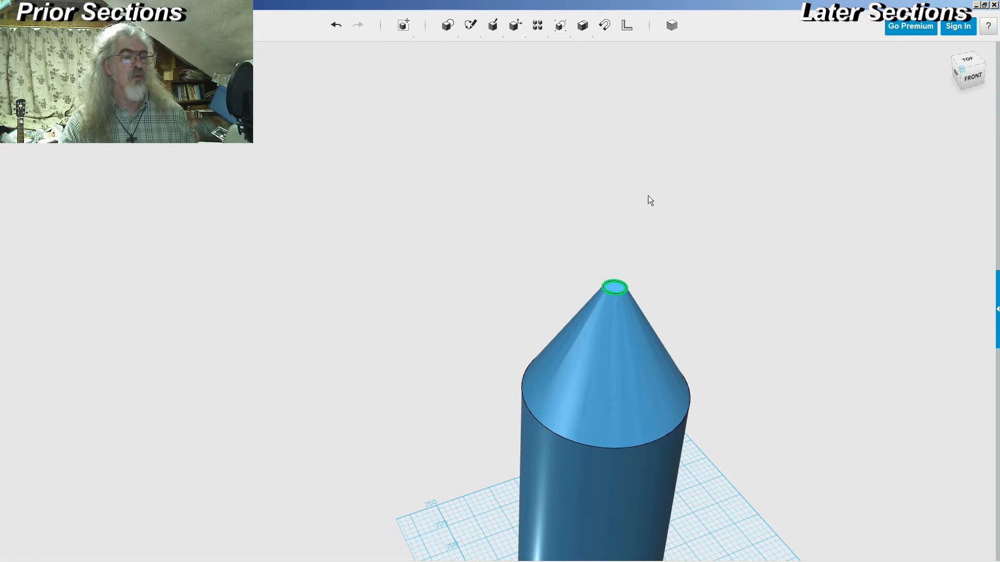
# - Place a cylinder of radius 4.762 and height 20 centred on the cone's flat tip
pyautogui.click(694, 181)
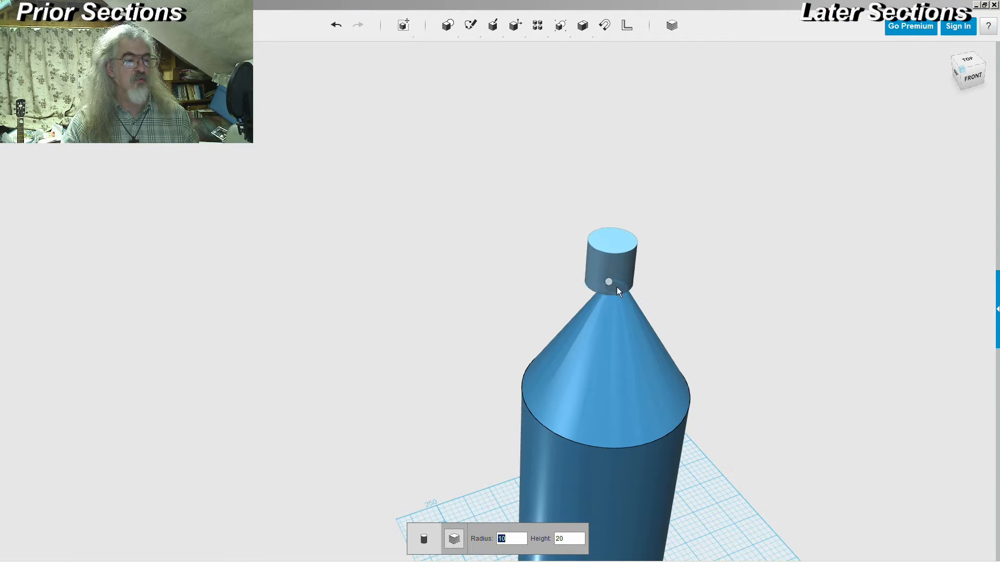
pyautogui.scroll(5, 614, 286)
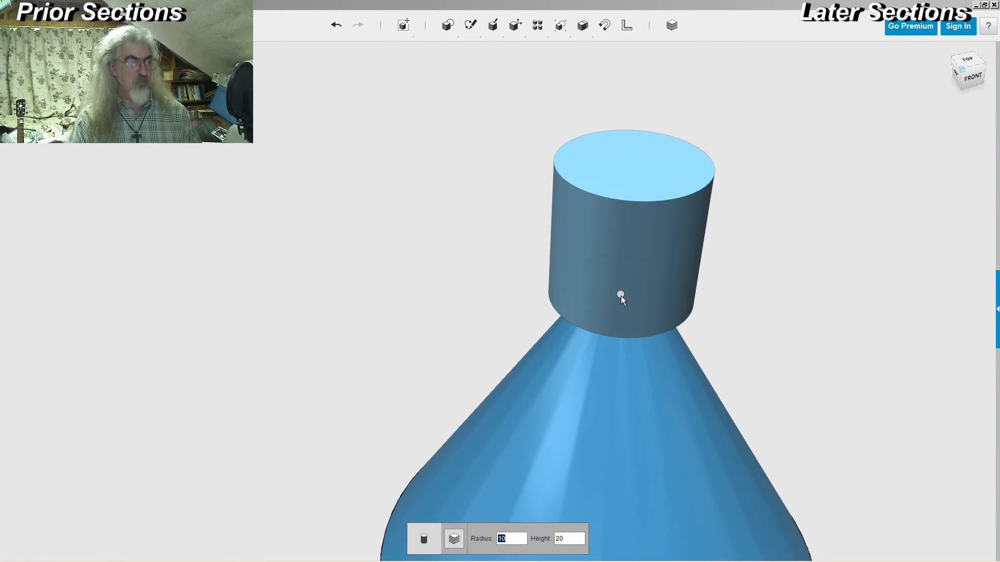
pyautogui.write('4.762')
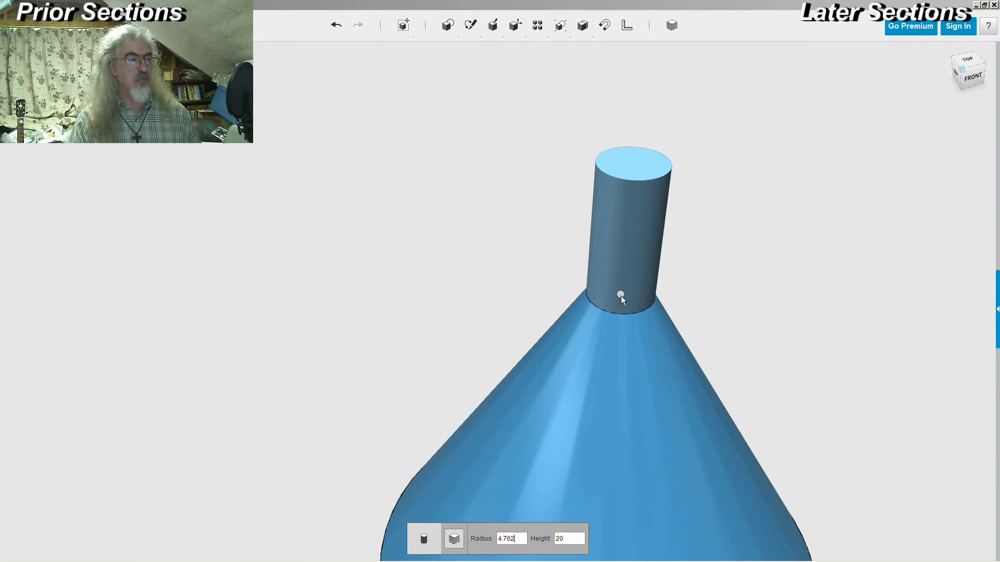
pyautogui.press('Tab')
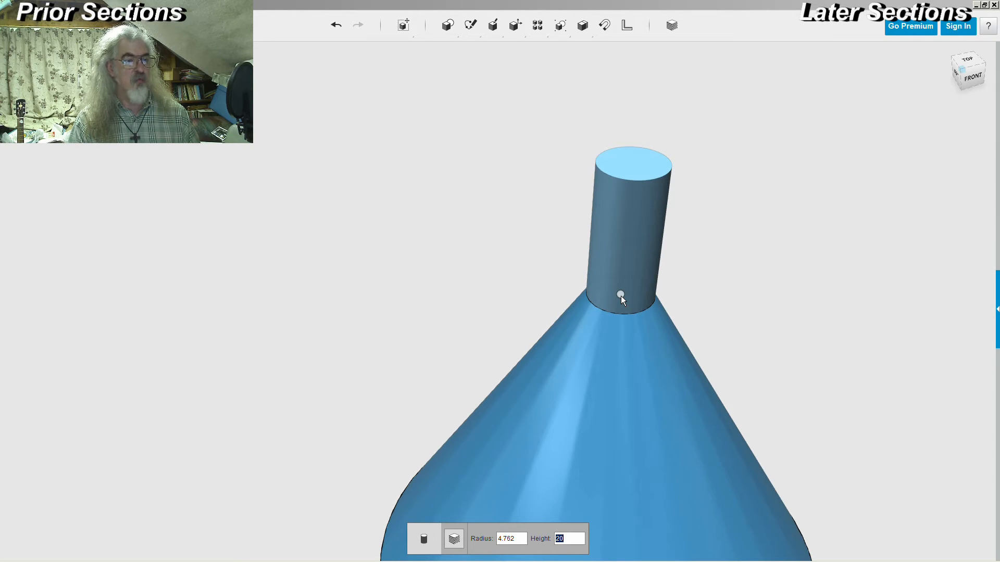
pyautogui.click(620, 295)
pyautogui.moveTo(744, 250); pyautogui.dragTo(739, 248, button='right')
pyautogui.scroll(-2, 685, 194)
# - Shorten the small cylinder by pushing its top face down 16
pyautogui.click(621, 129)
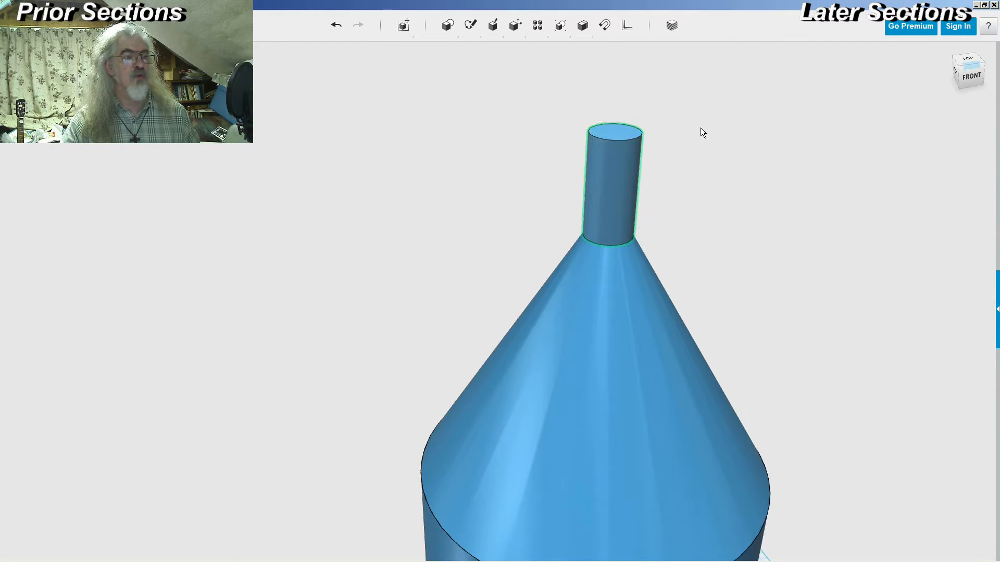
pyautogui.click(614, 130)
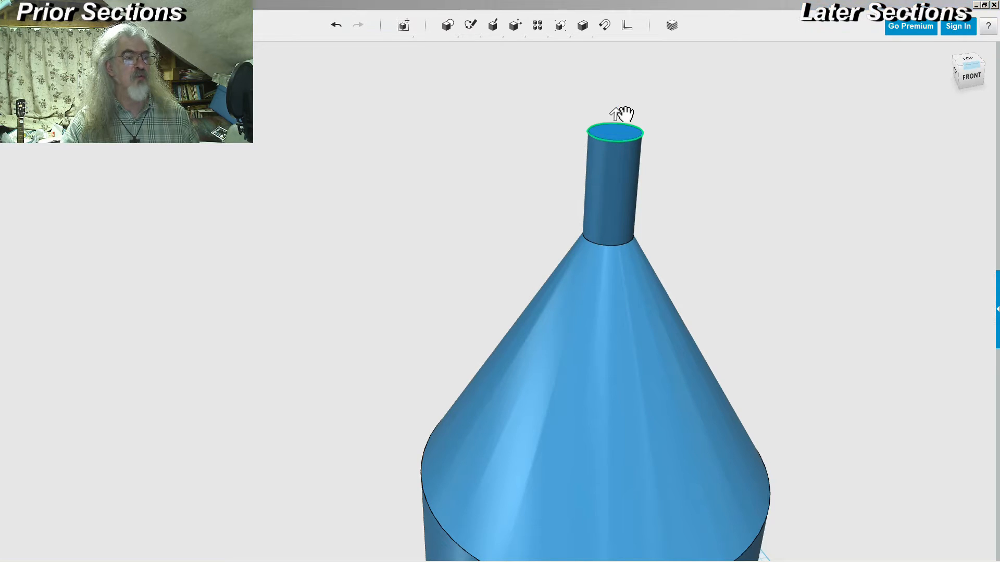
pyautogui.moveTo(620, 118); pyautogui.dragTo(623, 202)
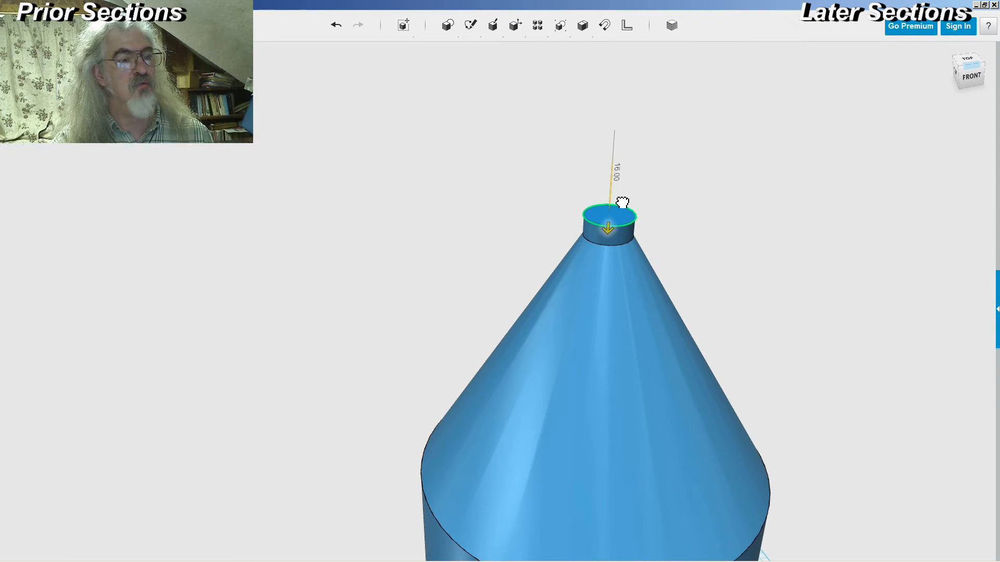
# - Add a cone of radius 4.762 and height 6 centred on top of the short cylinder
pyautogui.click(670, 178)
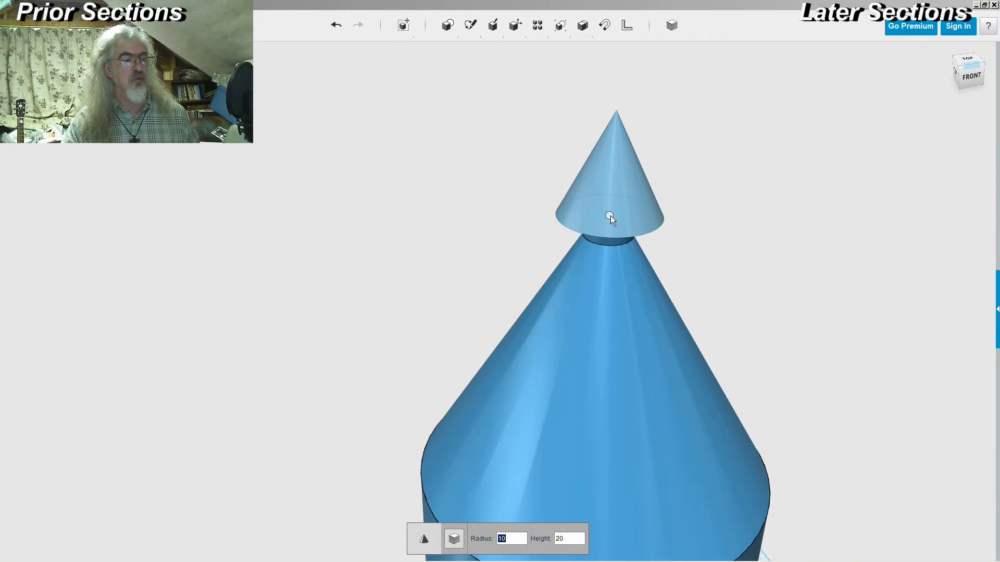
pyautogui.write('4.762')
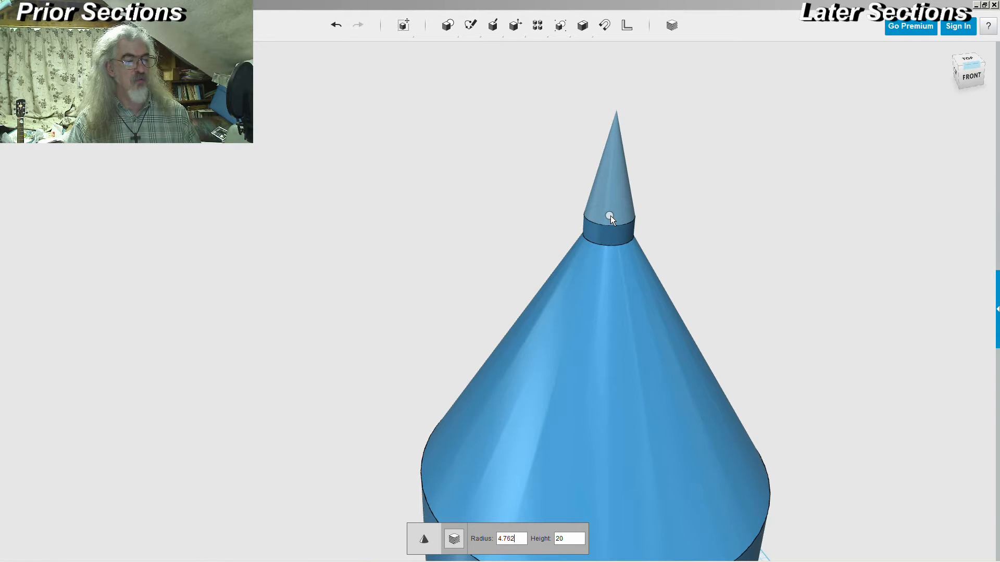
pyautogui.press('Tab')
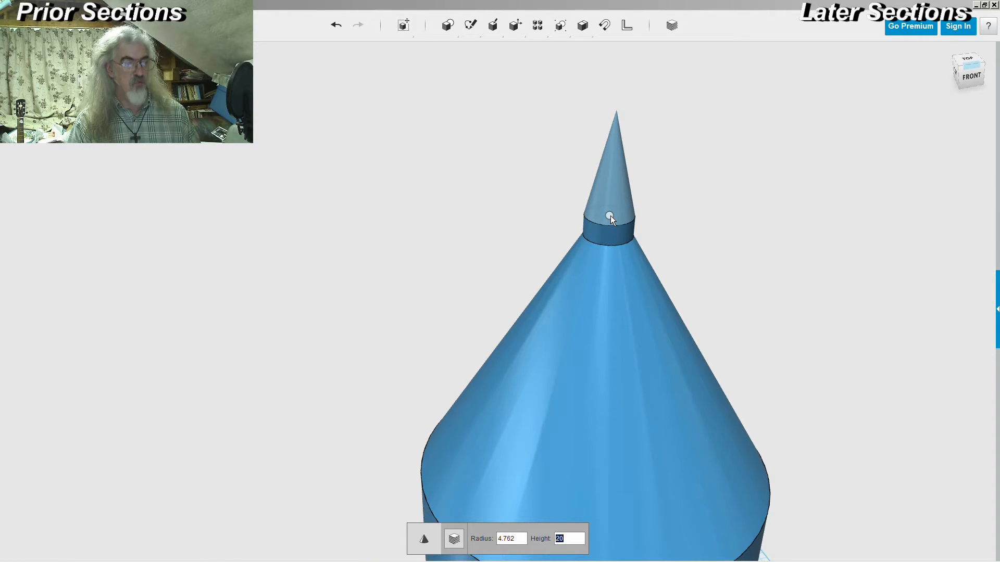
pyautogui.write('10')
pyautogui.press('BackSpace')
pyautogui.press('BackSpace')
pyautogui.write('8')
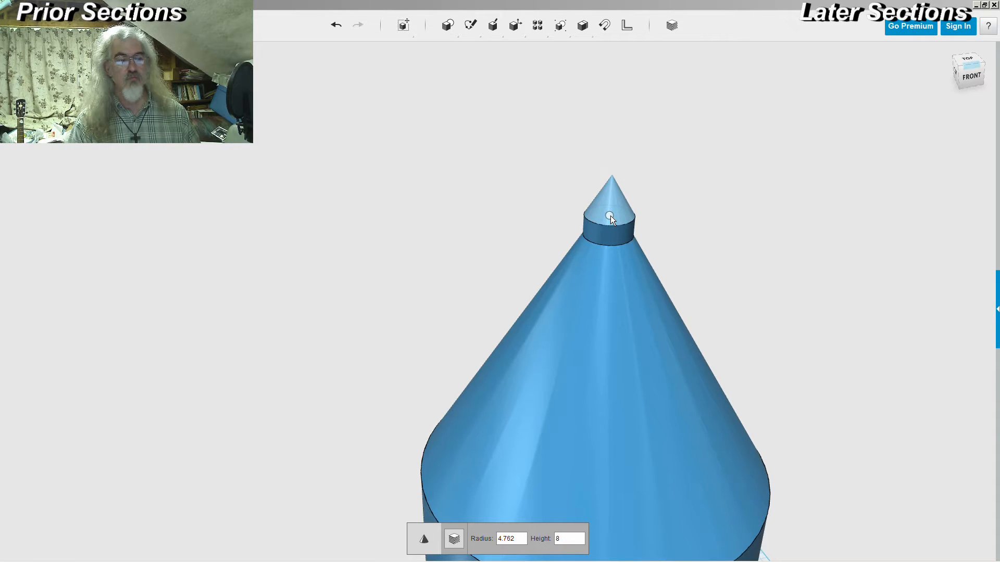
pyautogui.press('BackSpace')
pyautogui.write('6')
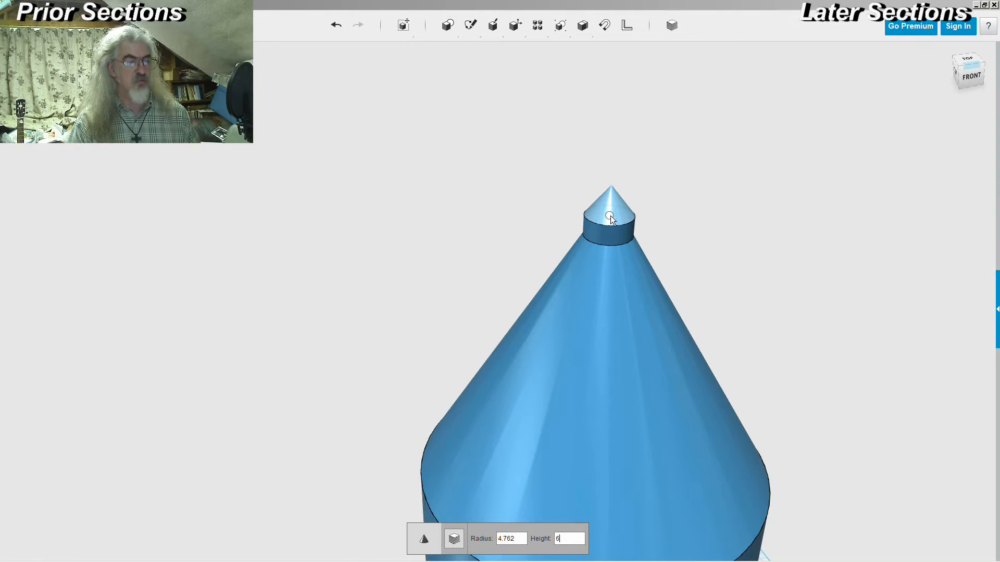
pyautogui.press('Return')
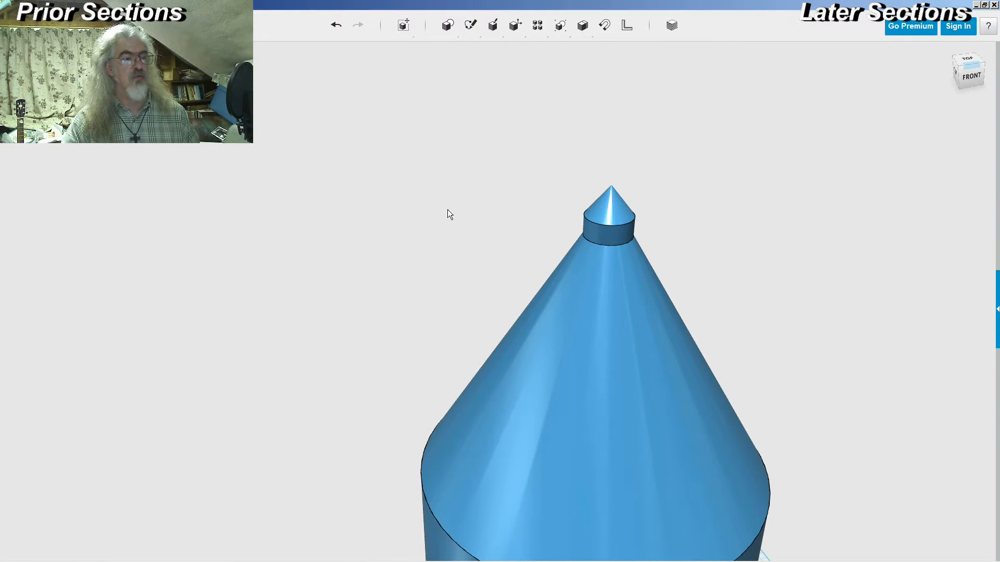
pyautogui.scroll(-5, 437, 212)
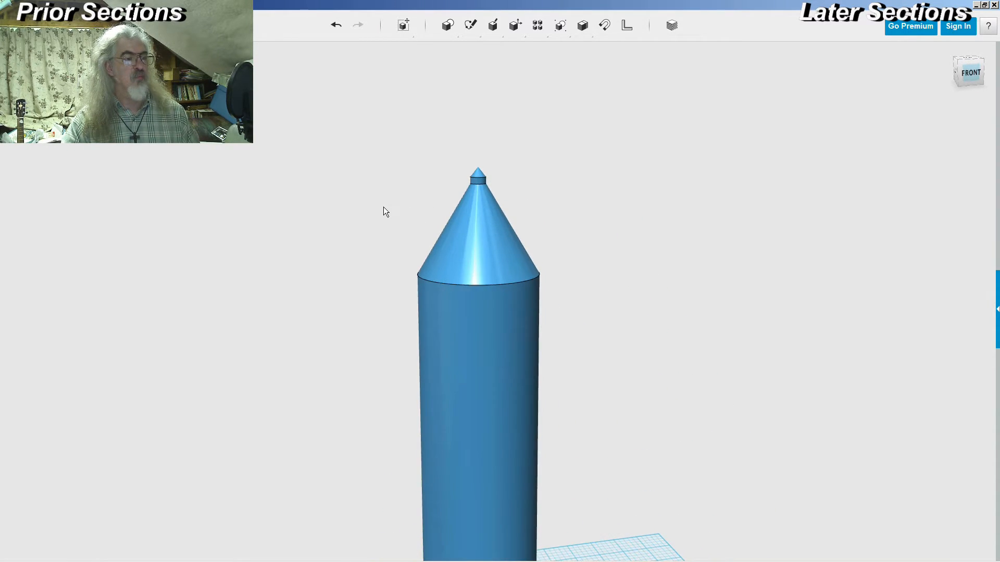
pyautogui.scroll(-3, 384, 208)
pyautogui.moveTo(367, 249); pyautogui.dragTo(364, 227, button='right')
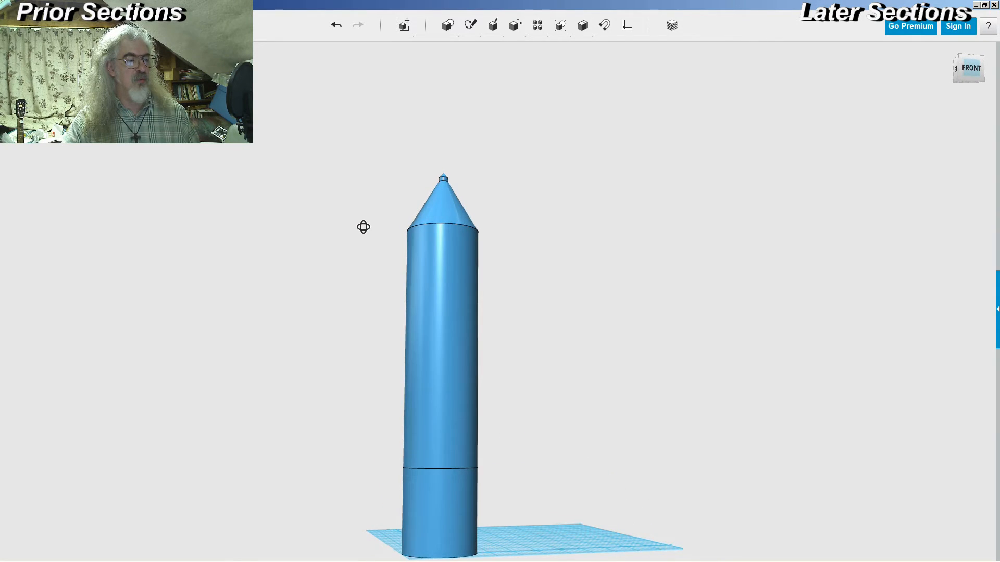
pyautogui.moveTo(363, 247); pyautogui.dragTo(565, 188, button='middle')
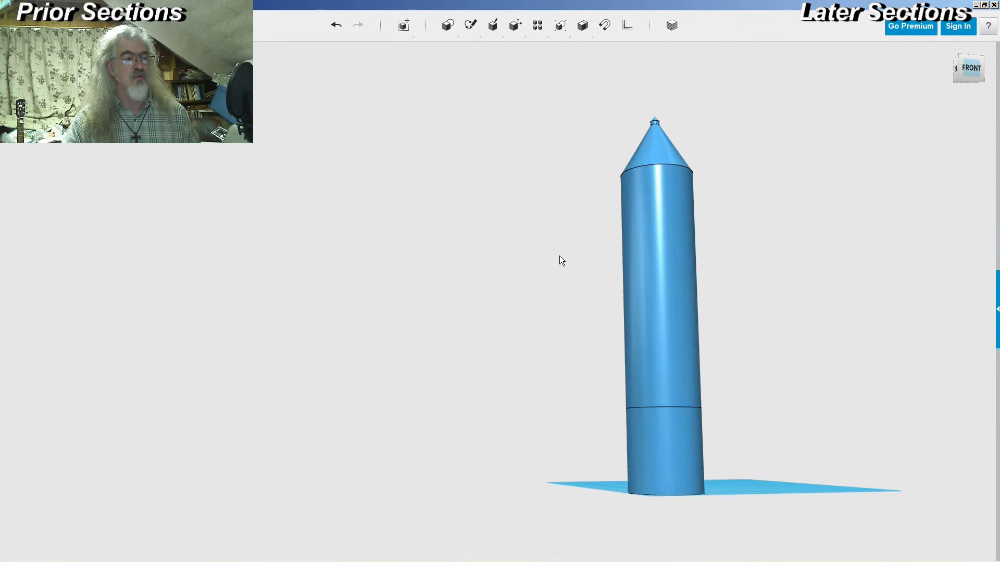
pyautogui.moveTo(563, 235); pyautogui.dragTo(539, 257, button='right')
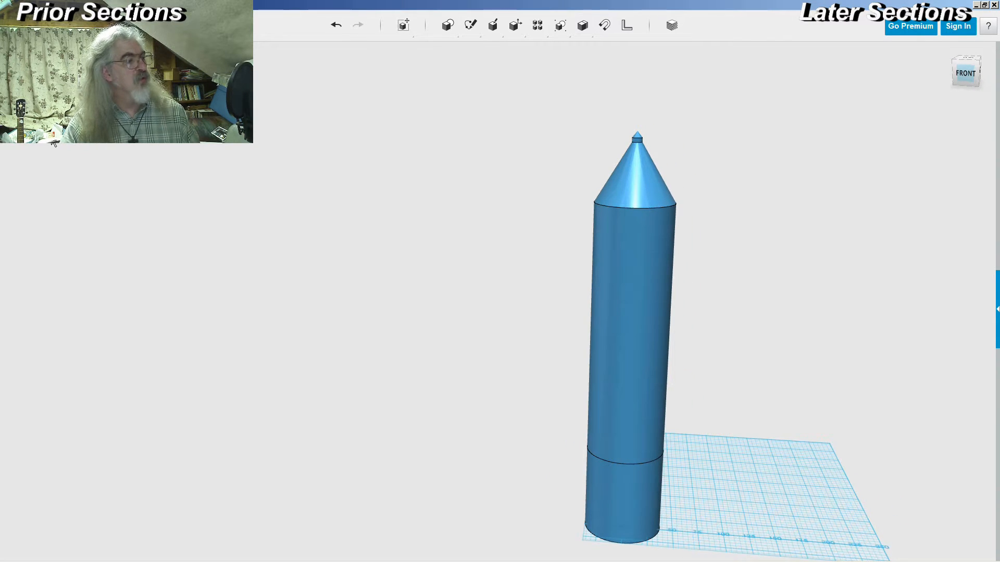
# - Save the model as SeaDragon1 in the SeaDragon folder as a 123D Document
pyautogui.click(156, 183)
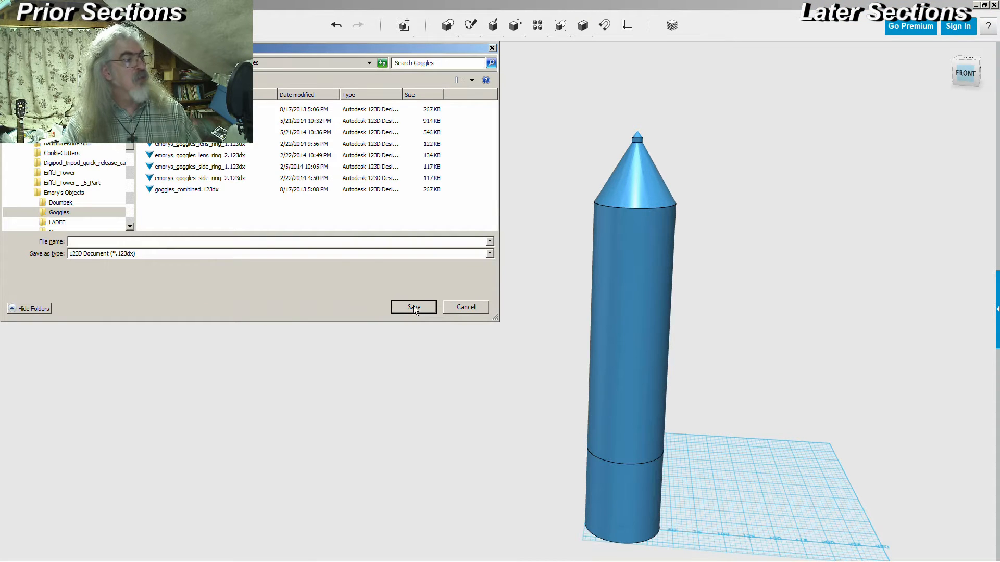
pyautogui.hotkey('alt', 'Up')
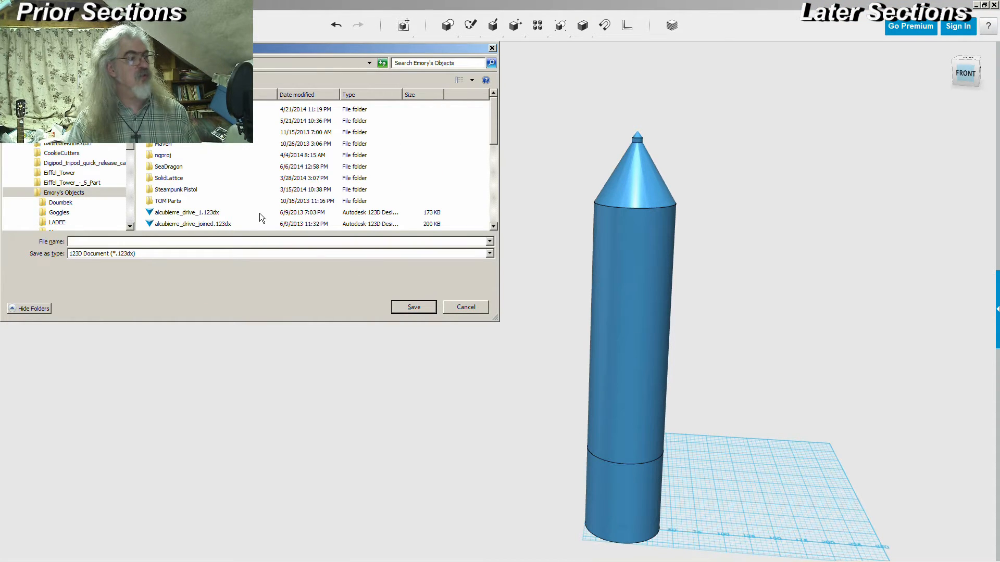
pyautogui.doubleClick(163, 167)
pyautogui.click(164, 242)
pyautogui.write('Sea')
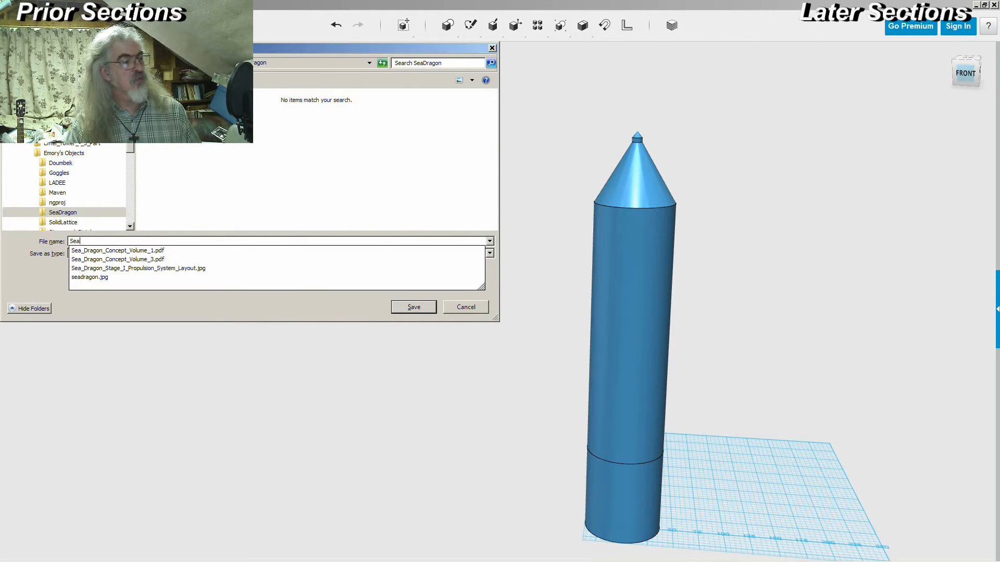
pyautogui.write('Dragon1')
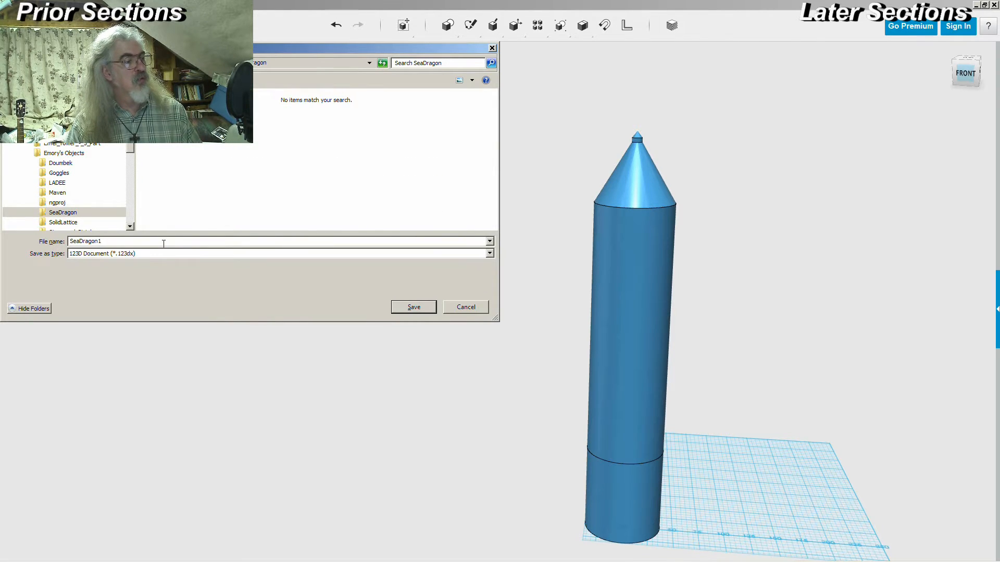
pyautogui.press('Return')
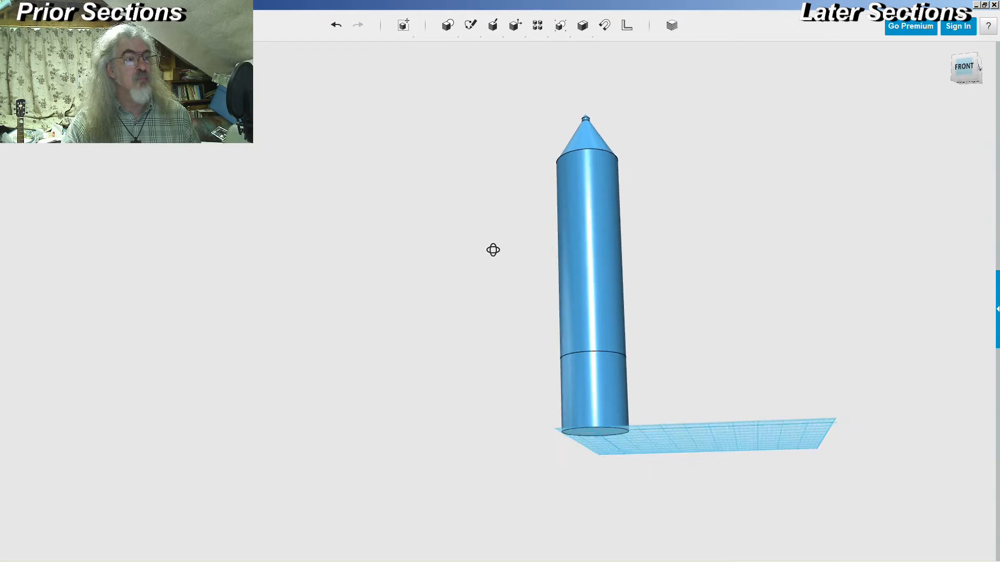
# - Place a box of length 20, width 20 and height 20 centred on the rocket's flat bottom face
pyautogui.moveTo(493, 249); pyautogui.dragTo(515, 208, button='right')
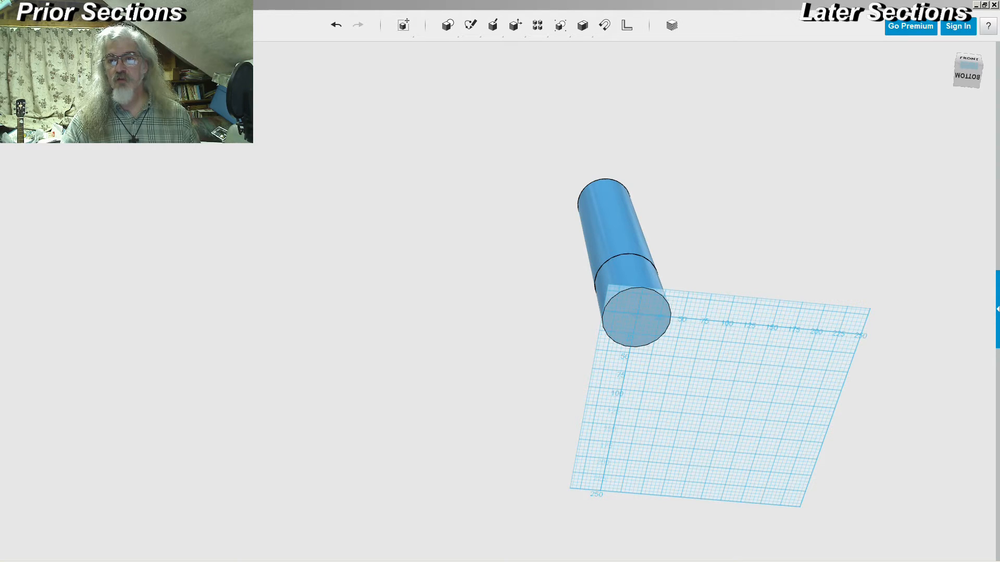
pyautogui.moveTo(999, 5)
pyautogui.mouseDown()
pyautogui.moveTo(955, 39)
pyautogui.moveTo(318, 20)
pyautogui.moveTo(223, 2)
pyautogui.mouseUp()
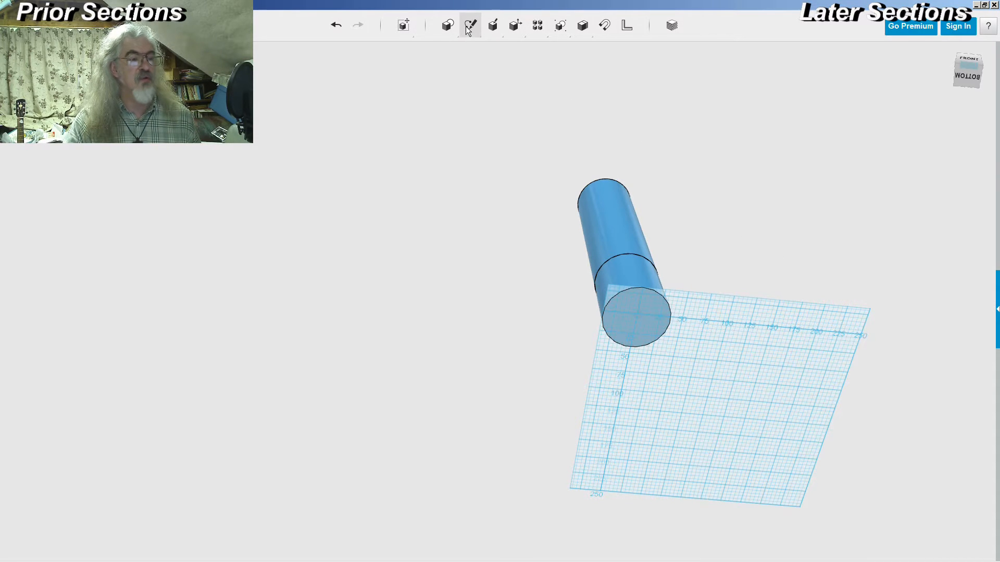
pyautogui.moveTo(630, 96); pyautogui.dragTo(637, 172, button='right')
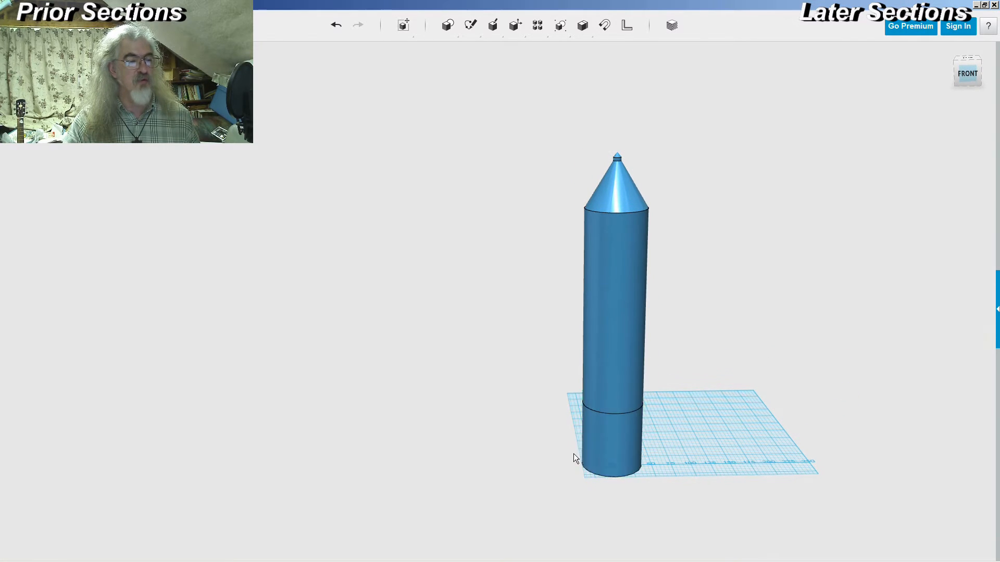
pyautogui.moveTo(654, 424); pyautogui.dragTo(659, 302, button='right')
pyautogui.scroll(4, 634, 279)
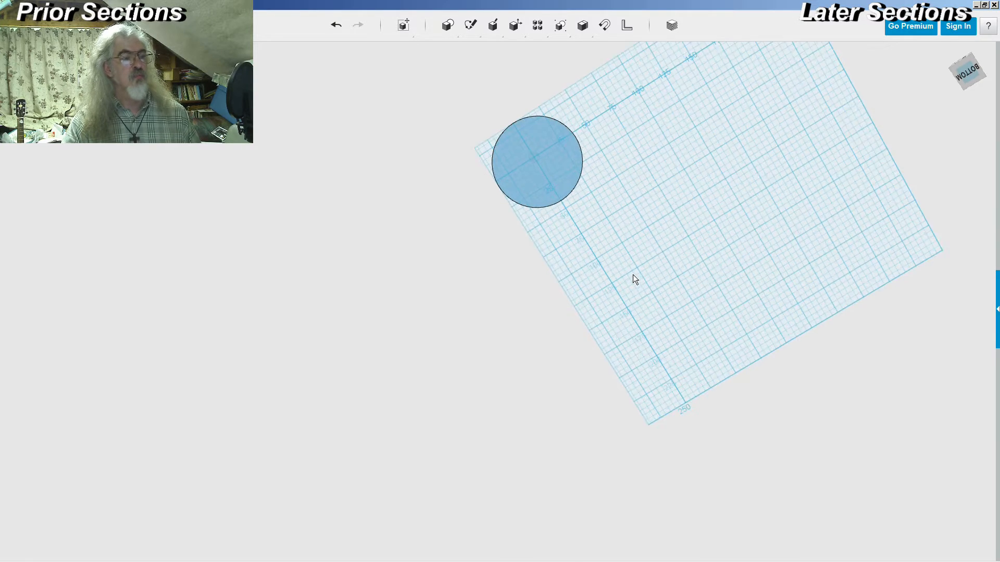
pyautogui.moveTo(603, 226); pyautogui.dragTo(656, 266, button='middle')
pyautogui.moveTo(656, 266)
pyautogui.mouseDown(button='right')
pyautogui.moveTo(654, 281)
pyautogui.moveTo(645, 266)
pyautogui.moveTo(650, 297)
pyautogui.moveTo(646, 271)
pyautogui.moveTo(659, 271)
pyautogui.mouseUp(button='right')
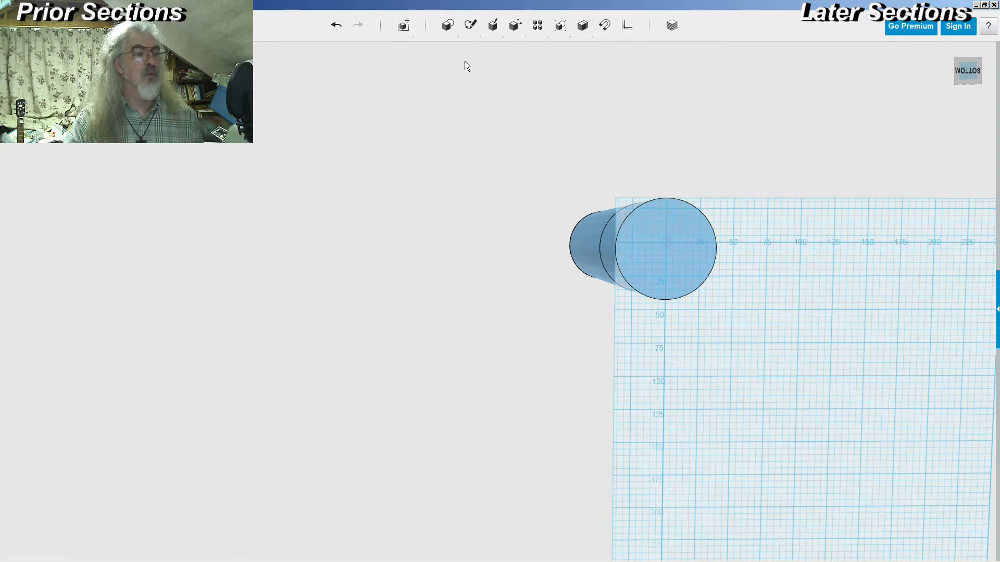
pyautogui.moveTo(544, 73); pyautogui.dragTo(539, 102, button='right')
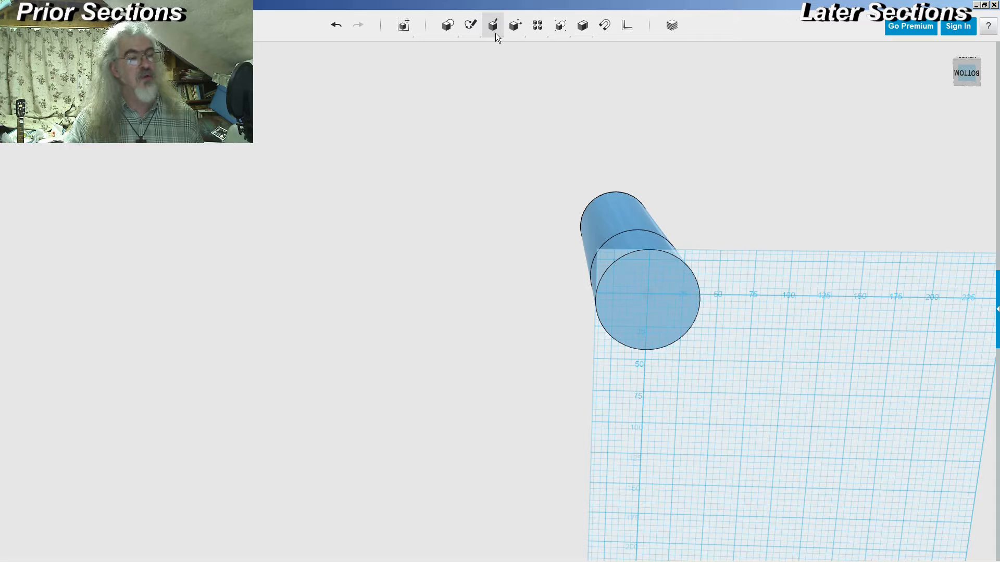
pyautogui.moveTo(553, 134)
pyautogui.mouseDown(button='right')
pyautogui.moveTo(542, 152)
pyautogui.moveTo(543, 128)
pyautogui.mouseUp(button='right')
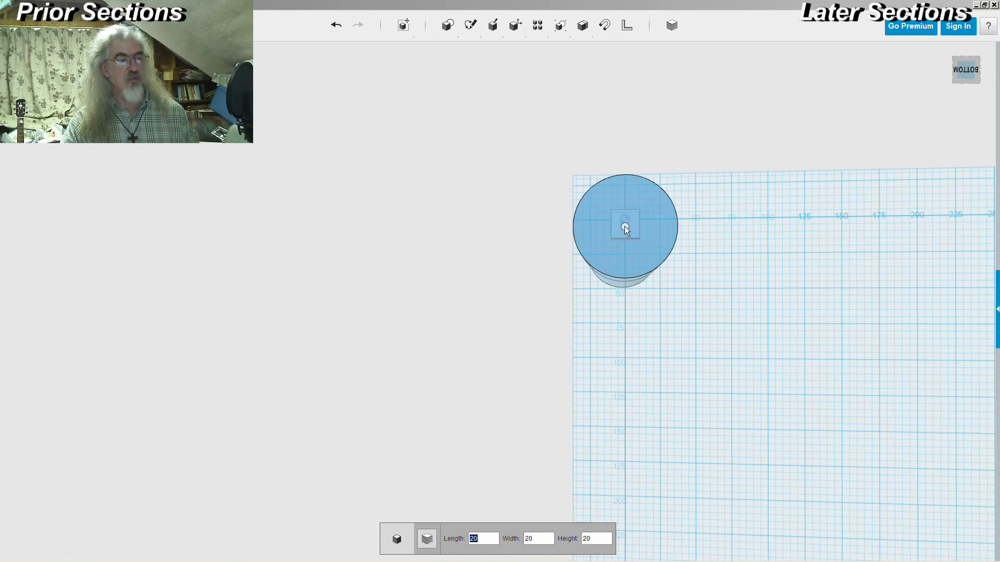
pyautogui.click(624, 227)
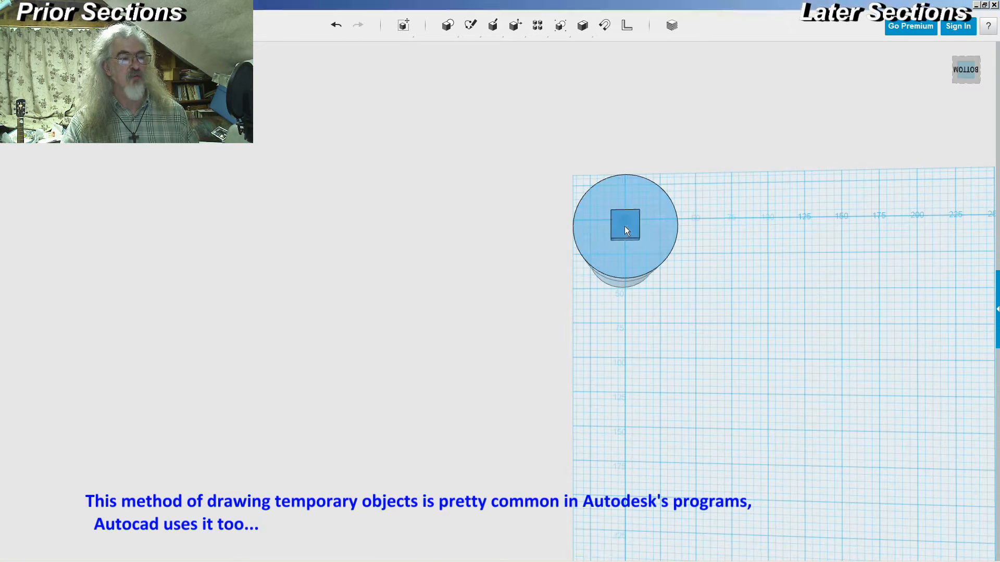
# - Move the box off-centre in both directions so that one of its corners lies at the centre of the base
pyautogui.moveTo(504, 257); pyautogui.dragTo(518, 259, button='right')
pyautogui.click(705, 270)
pyautogui.moveTo(858, 350); pyautogui.dragTo(822, 355, button='right')
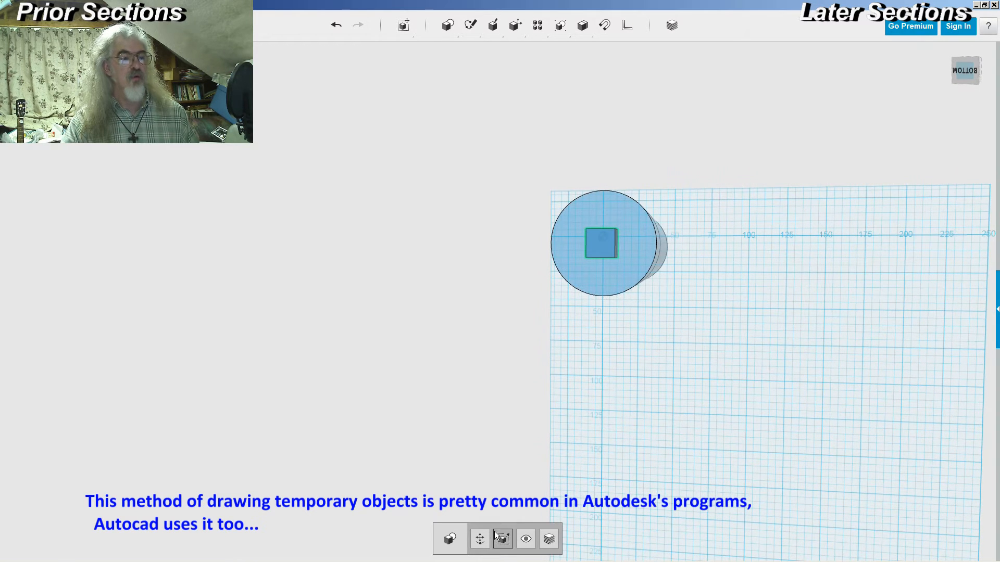
pyautogui.click(483, 542)
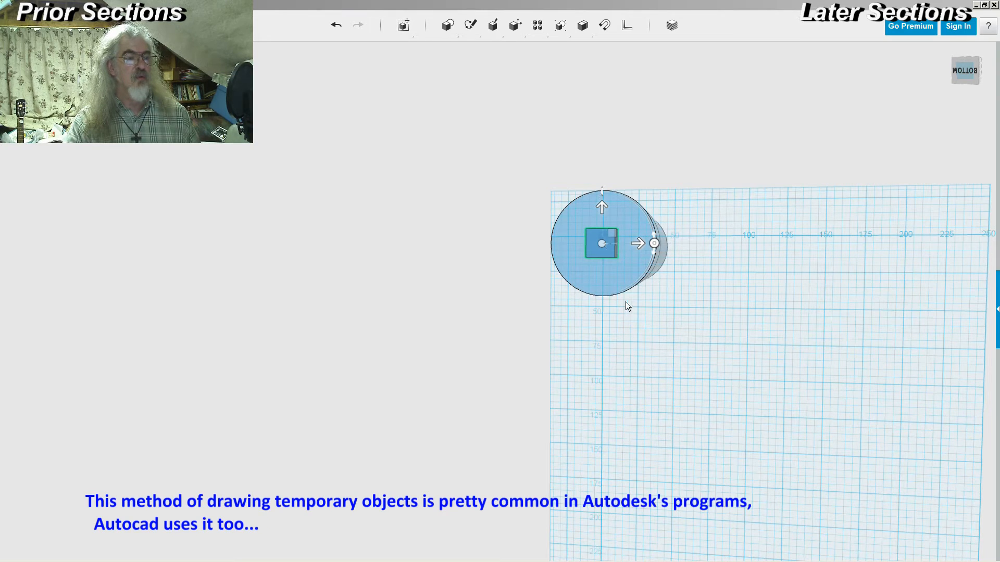
pyautogui.moveTo(645, 247); pyautogui.dragTo(655, 249)
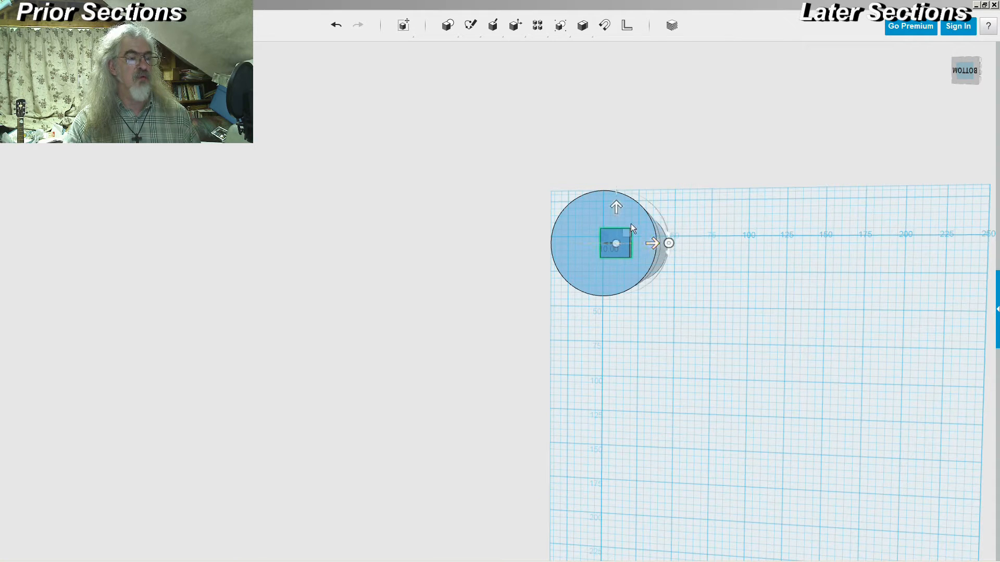
pyautogui.moveTo(622, 216); pyautogui.dragTo(620, 218)
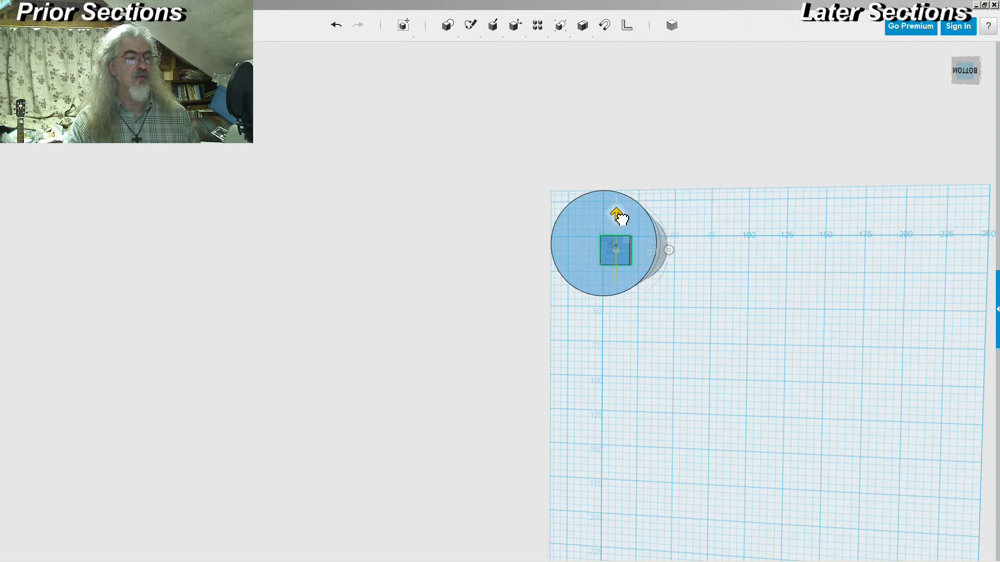
# - Sketch a line on the box's side face along the edge projecting from the base's centre, and delete the box
pyautogui.moveTo(717, 218); pyautogui.dragTo(729, 234, button='right')
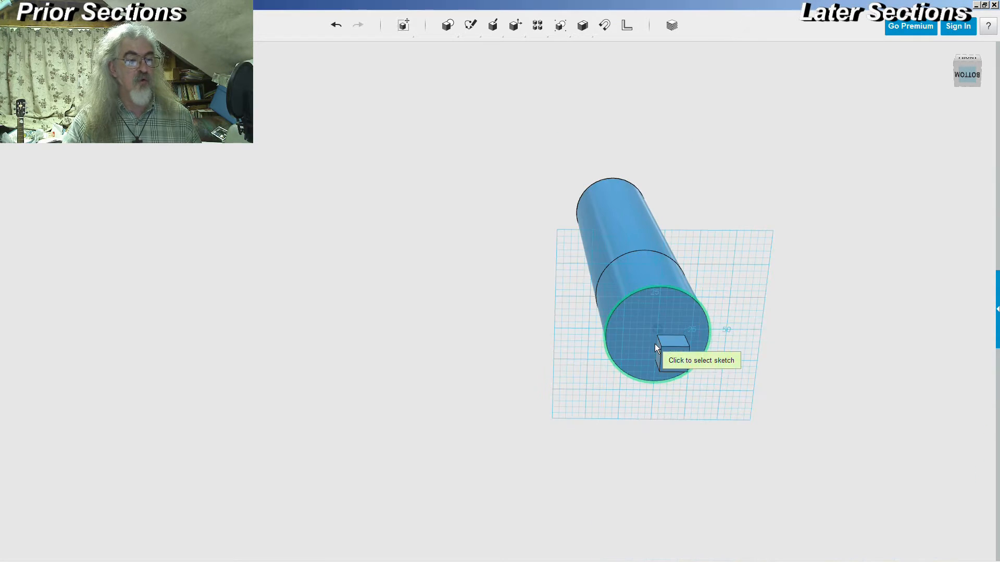
pyautogui.scroll(5, 654, 344)
pyautogui.scroll(3, 654, 344)
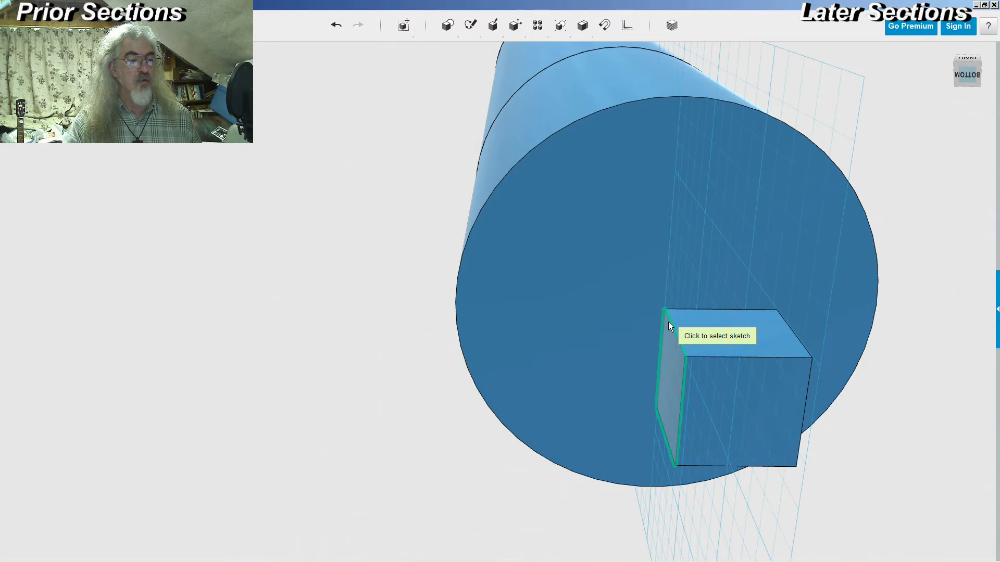
pyautogui.click(665, 313)
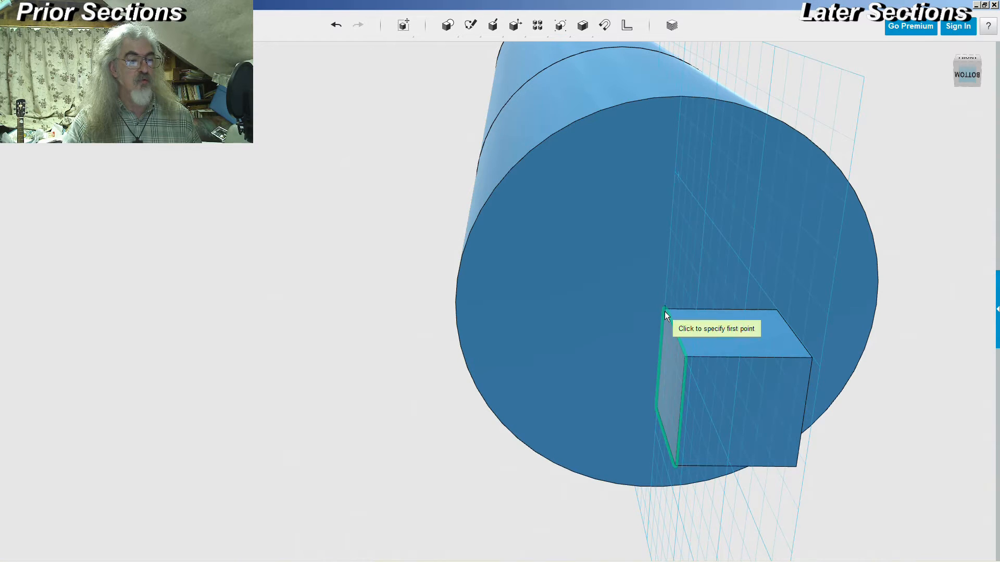
pyautogui.click(664, 310)
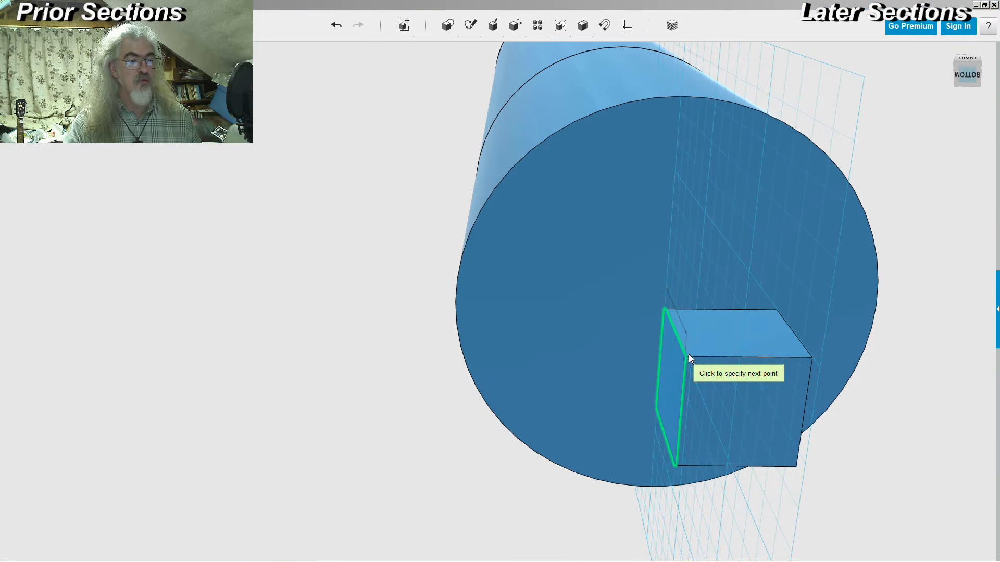
pyautogui.click(689, 354)
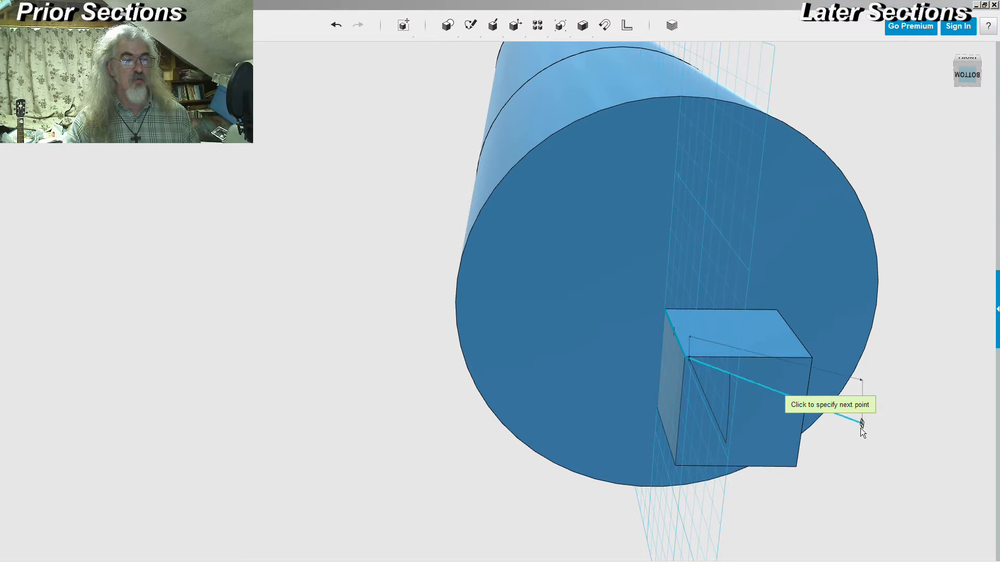
pyautogui.press('Escape')
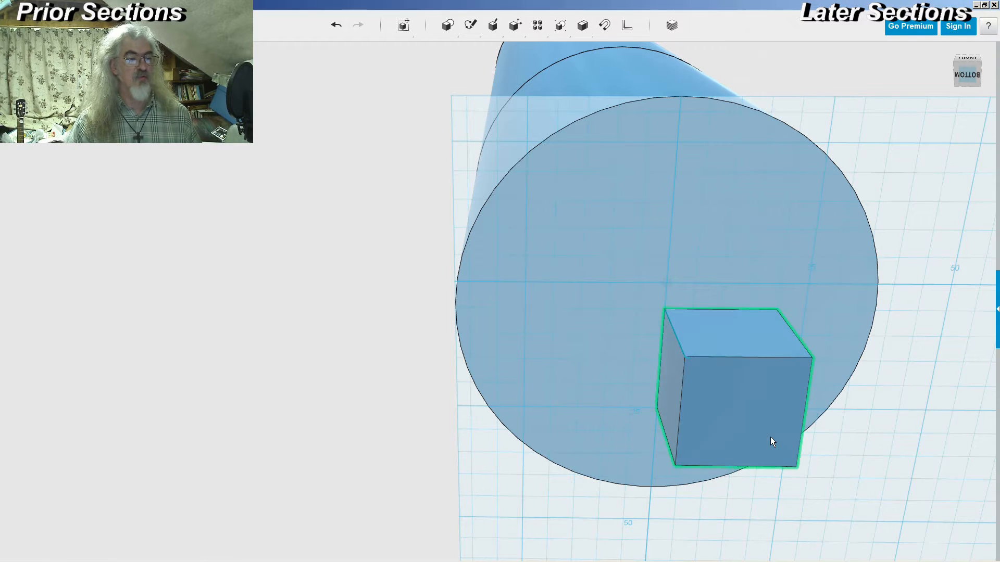
pyautogui.click(770, 436)
pyautogui.press('Delete')
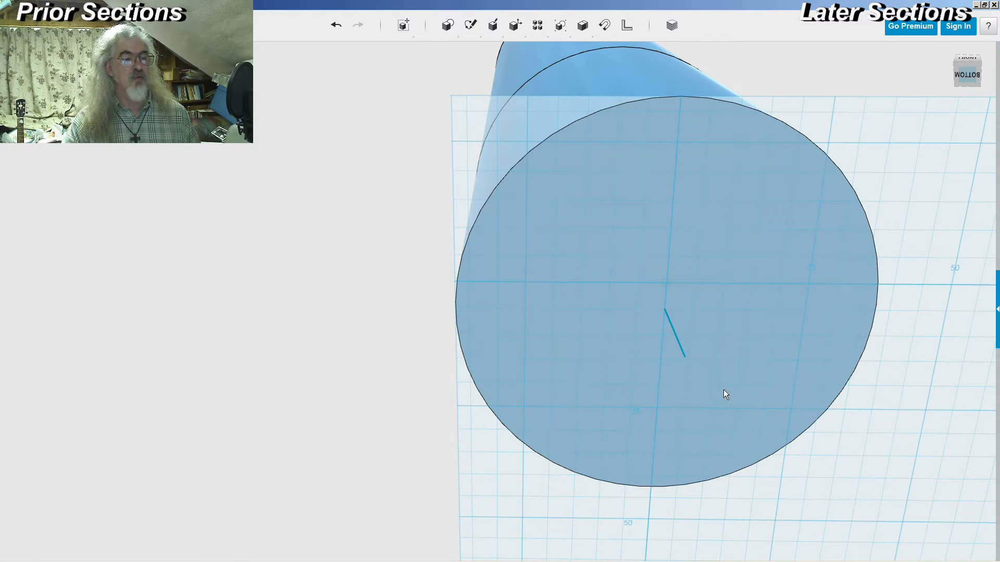
# - Place a new box of length 20, width 20 and height 20 centred on the rocket's bottom face
pyautogui.moveTo(852, 394); pyautogui.dragTo(827, 393, button='right')
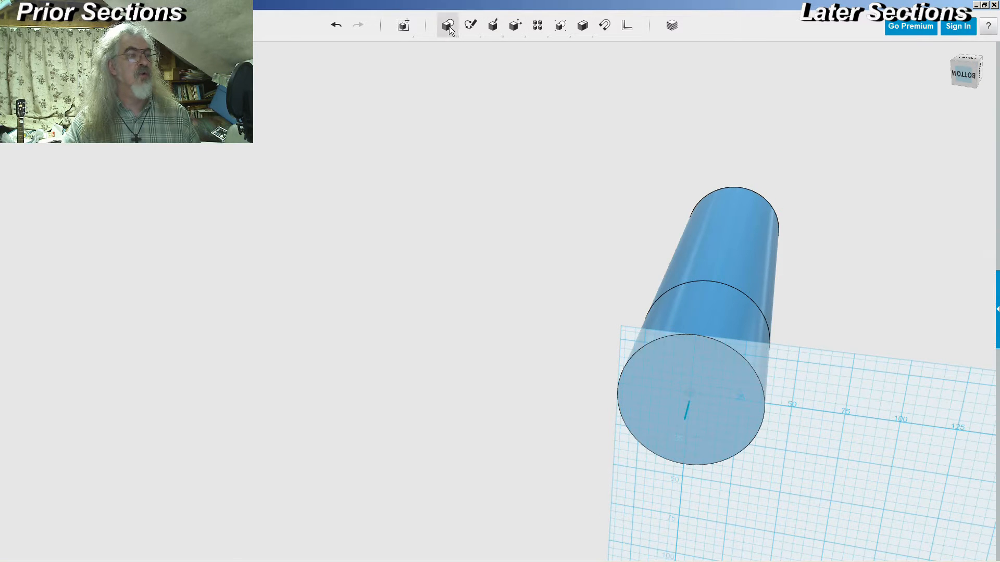
pyautogui.click(446, 46)
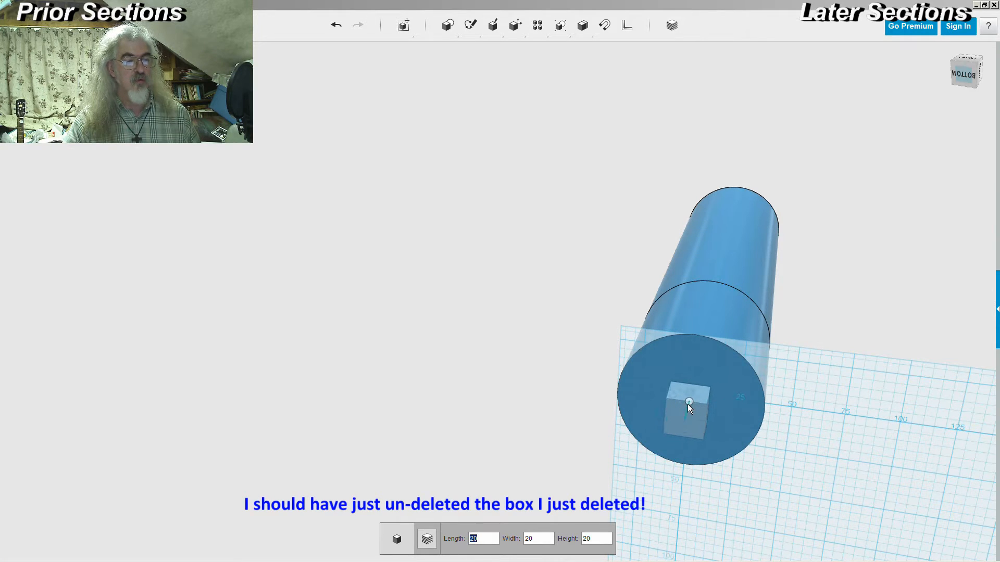
pyautogui.click(688, 405)
pyautogui.moveTo(865, 410); pyautogui.dragTo(879, 399, button='right')
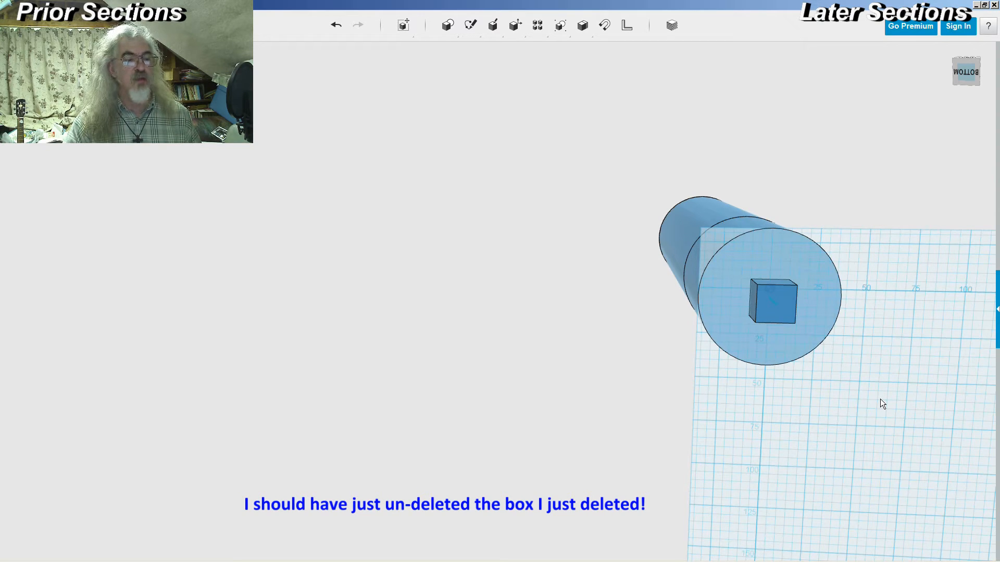
pyautogui.click(781, 312)
pyautogui.moveTo(765, 312)
pyautogui.mouseDown()
pyautogui.moveTo(701, 312)
pyautogui.moveTo(776, 312)
pyautogui.mouseUp()
pyautogui.hotkey('ctrl', 'z')
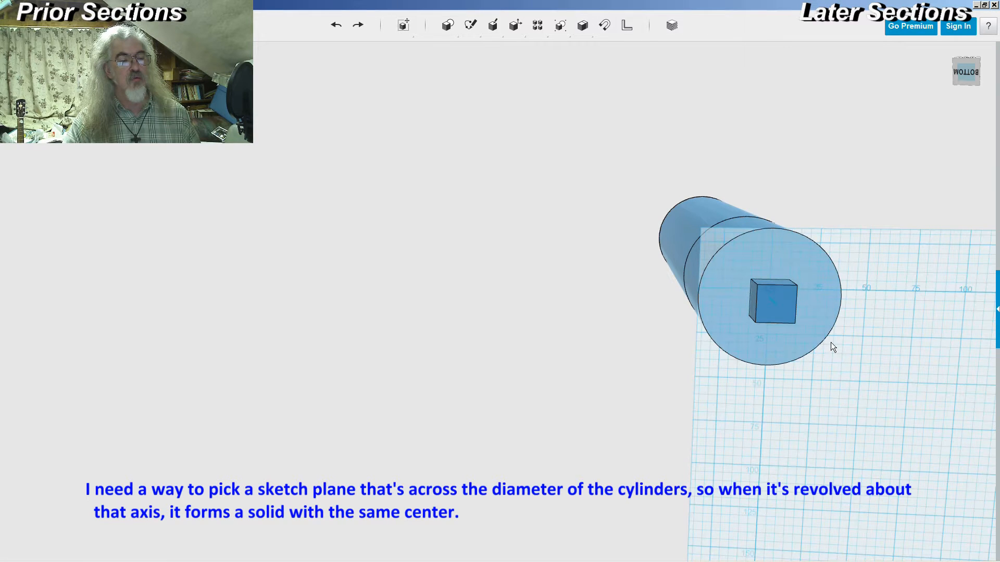
# - Move the new box in both directions until its corner meets the inner end of the sketched centre line
pyautogui.click(782, 312)
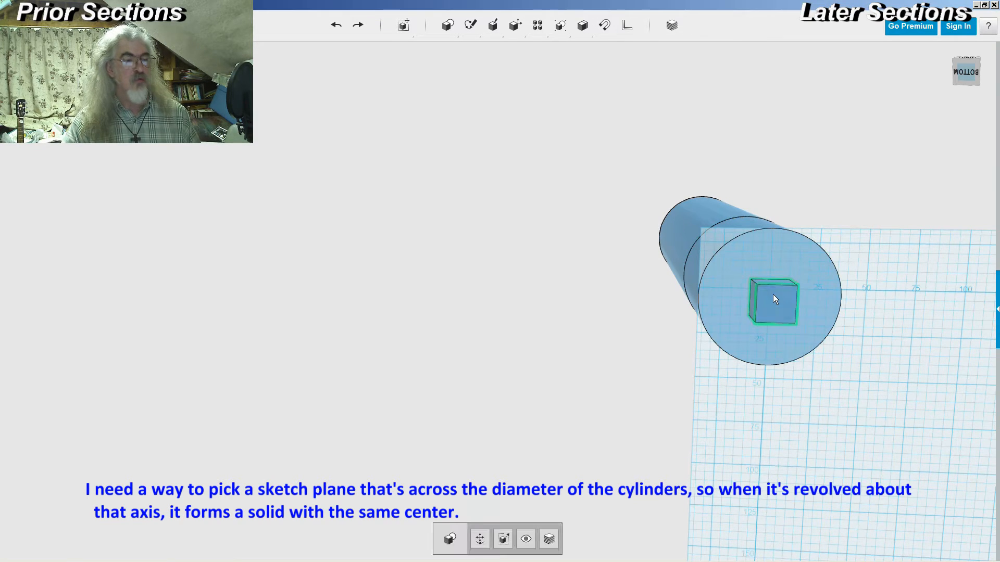
pyautogui.click(483, 541)
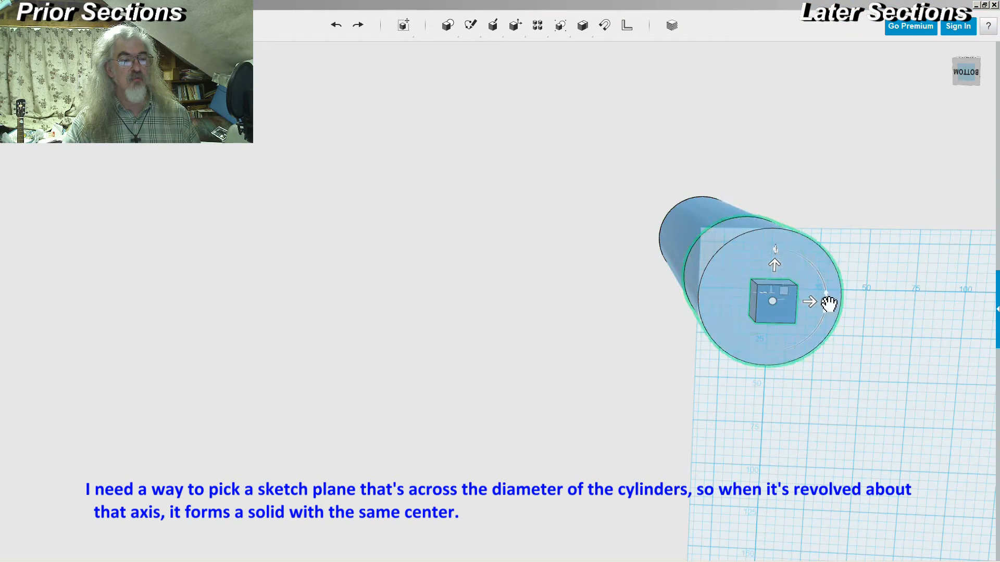
pyautogui.moveTo(815, 302); pyautogui.dragTo(833, 304)
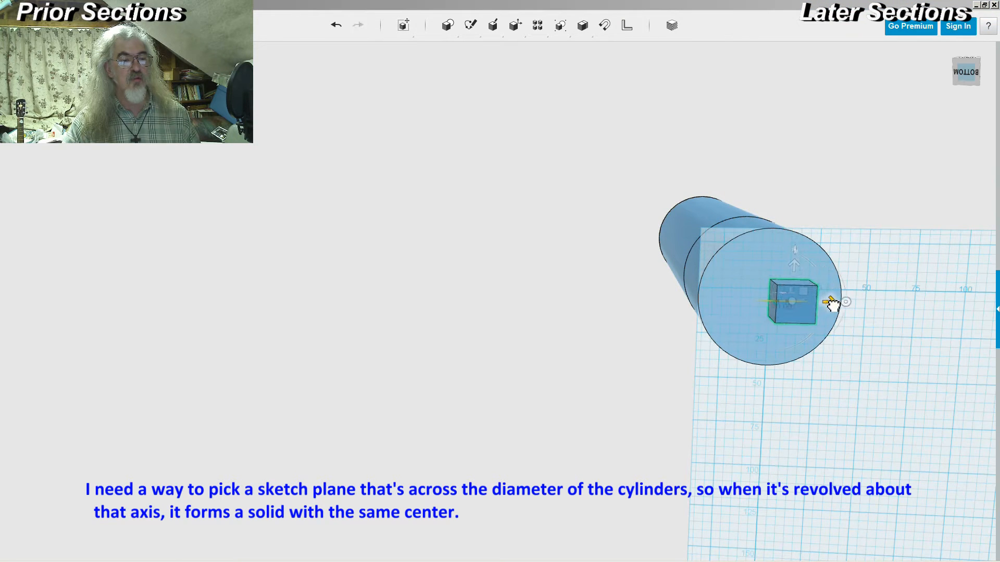
pyautogui.moveTo(800, 272); pyautogui.dragTo(801, 285)
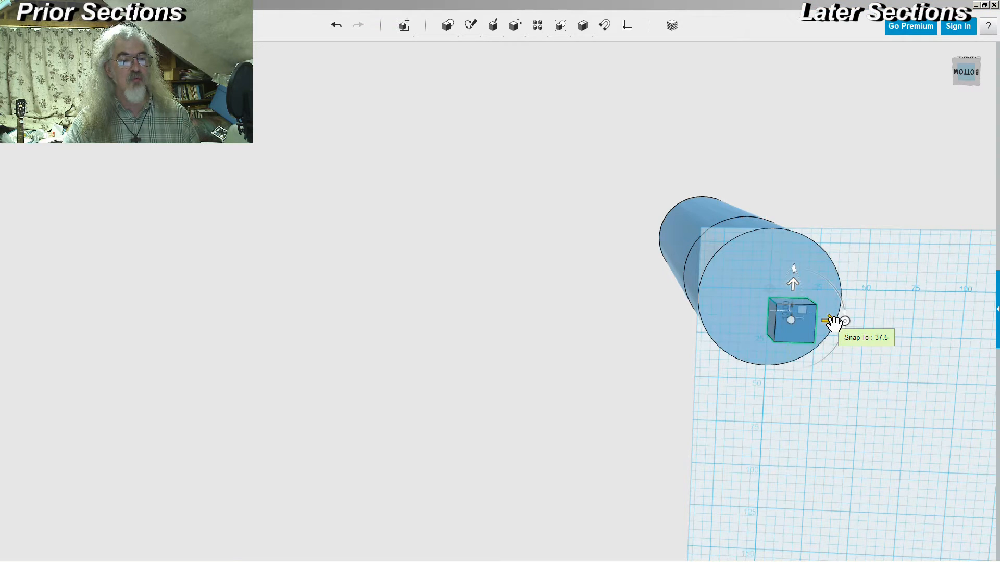
pyautogui.click(844, 396)
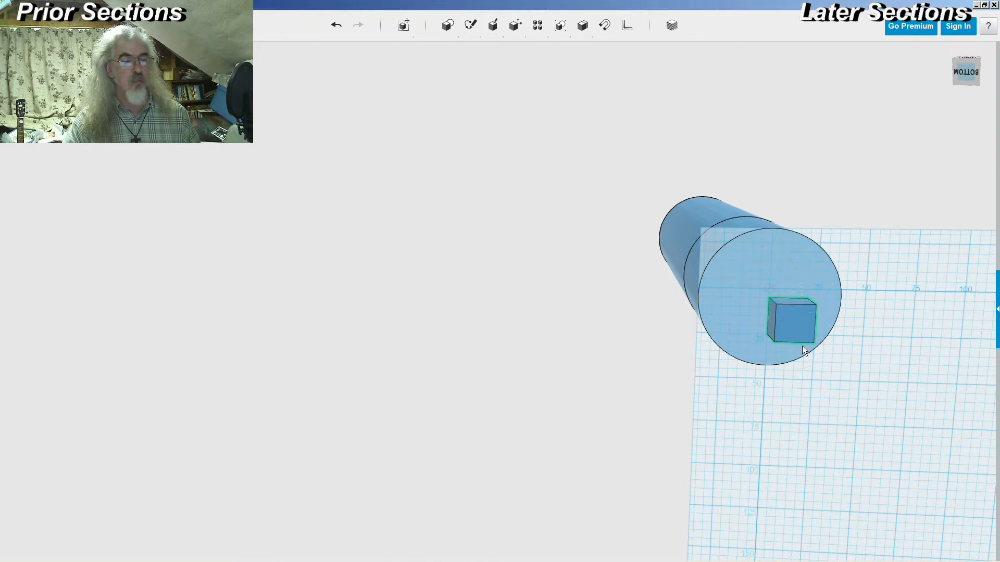
# - Slide the box along the base's diameter until its outer face lines up with the rim of the cylinder
pyautogui.click(800, 332)
pyautogui.click(480, 539)
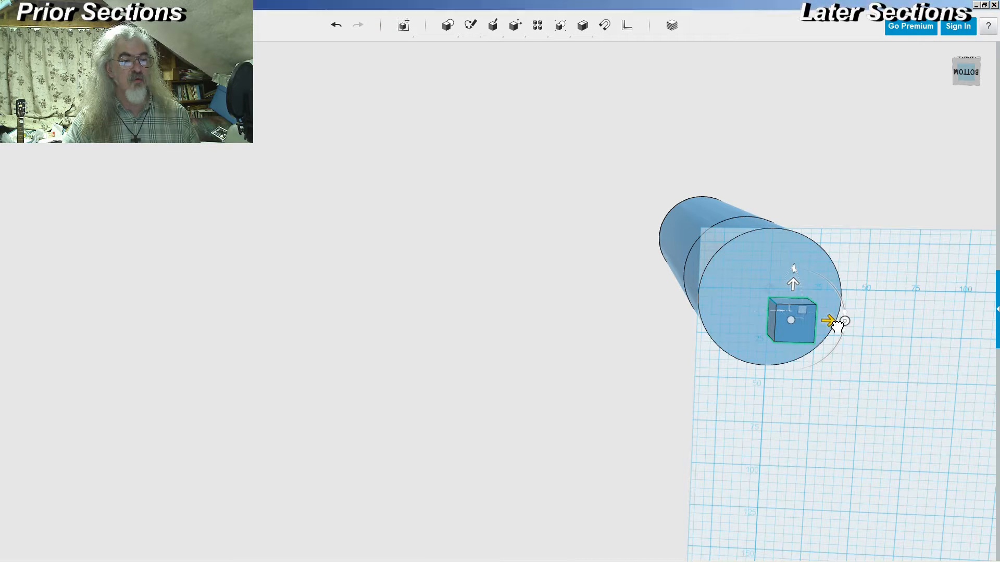
pyautogui.moveTo(830, 323); pyautogui.dragTo(786, 325)
pyautogui.press('Return')
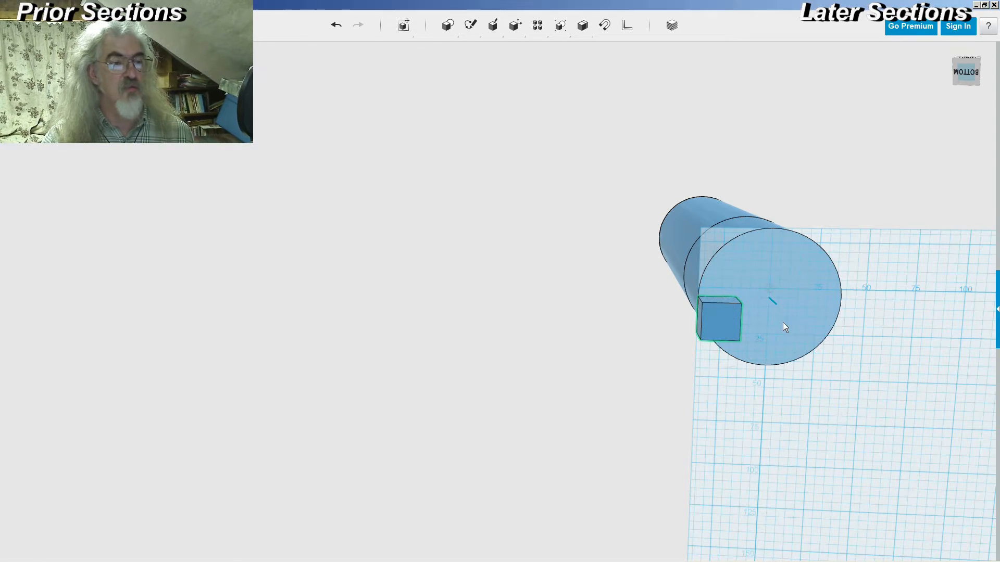
pyautogui.click(560, 325)
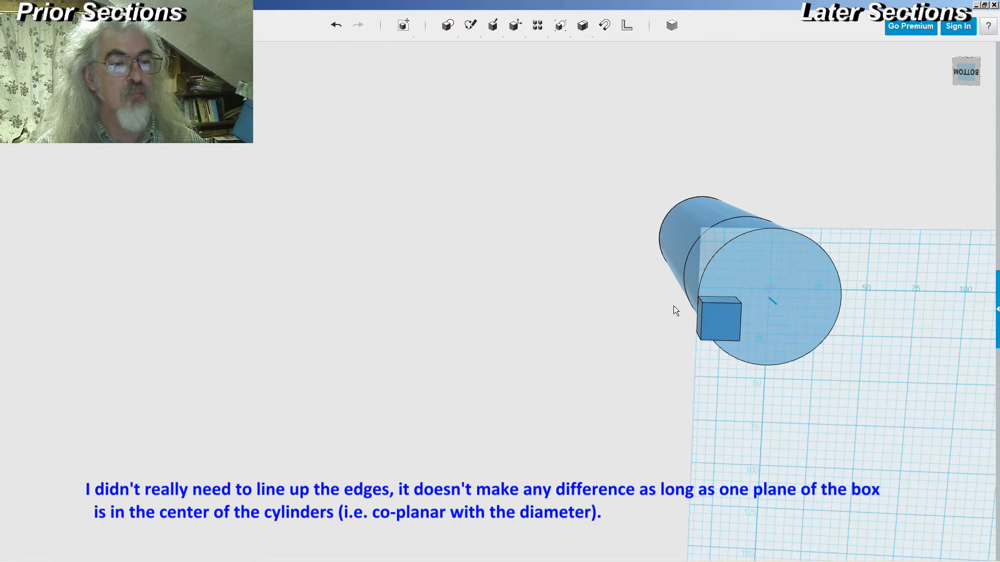
# - Examine how the box is aligned with the rocket's base and rim from close up and from the side
pyautogui.scroll(3, 612, 323)
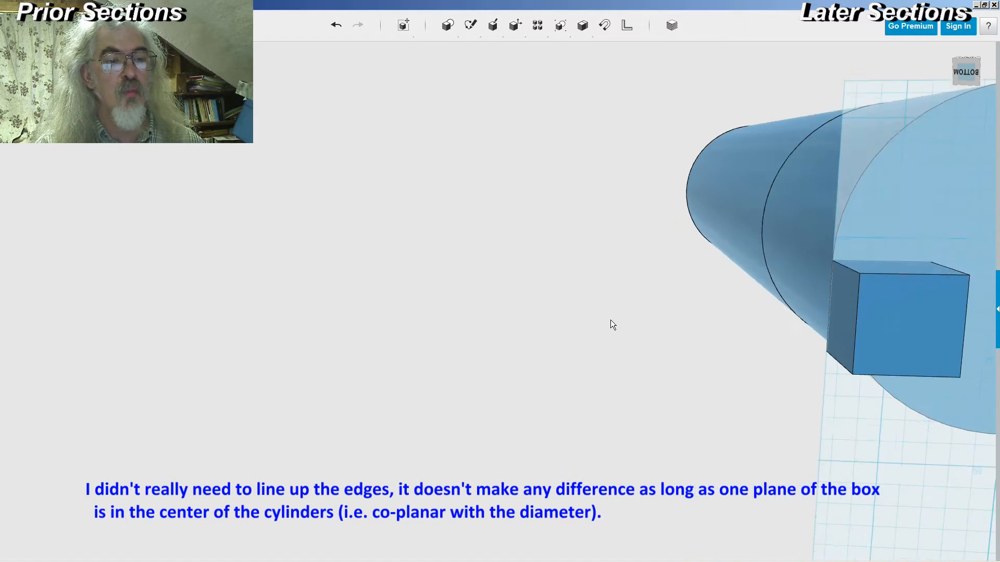
pyautogui.scroll(1, 611, 320)
pyautogui.scroll(-1, 611, 319)
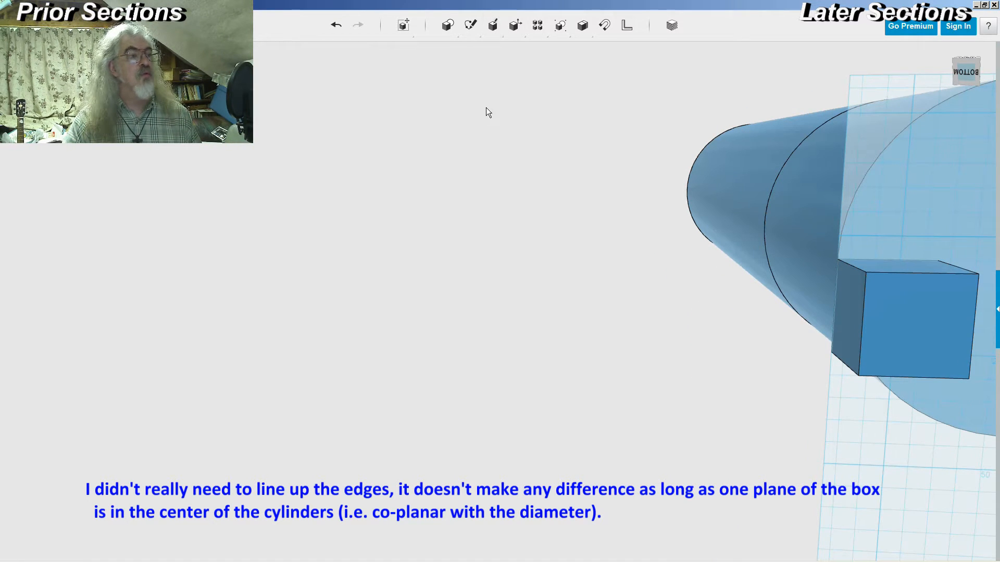
pyautogui.moveTo(532, 166); pyautogui.dragTo(599, 170, button='right')
pyautogui.moveTo(748, 171); pyautogui.dragTo(467, 174, button='middle')
pyautogui.moveTo(845, 235); pyautogui.dragTo(813, 233, button='right')
pyautogui.moveTo(480, 294); pyautogui.dragTo(458, 297, button='right')
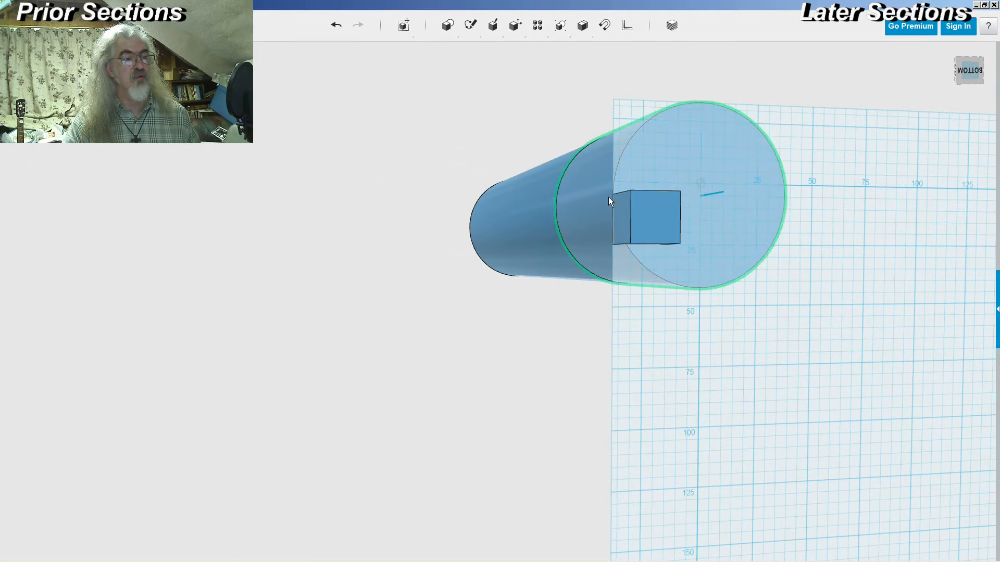
pyautogui.moveTo(520, 323); pyautogui.dragTo(573, 326, button='right')
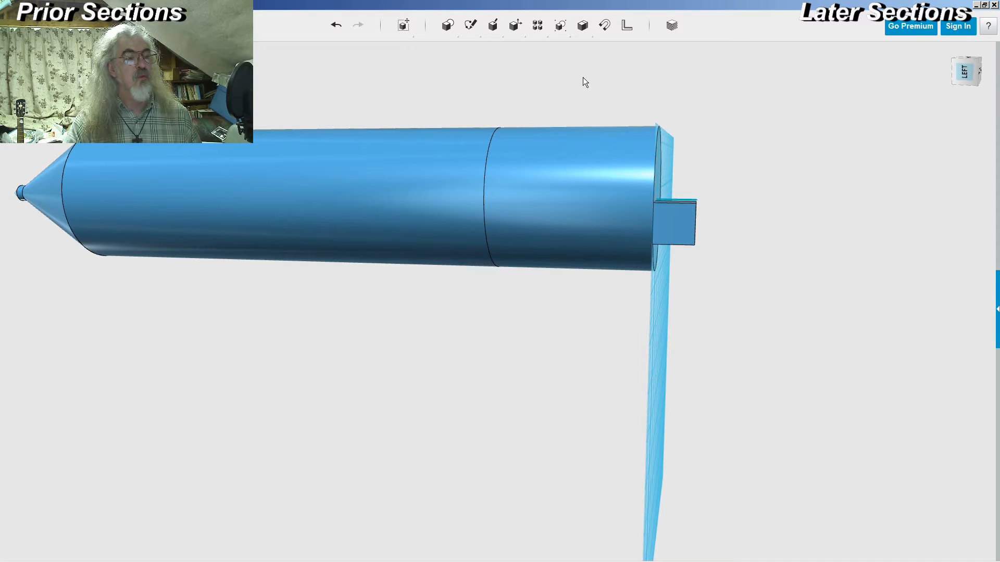
pyautogui.moveTo(636, 82); pyautogui.dragTo(586, 118, button='right')
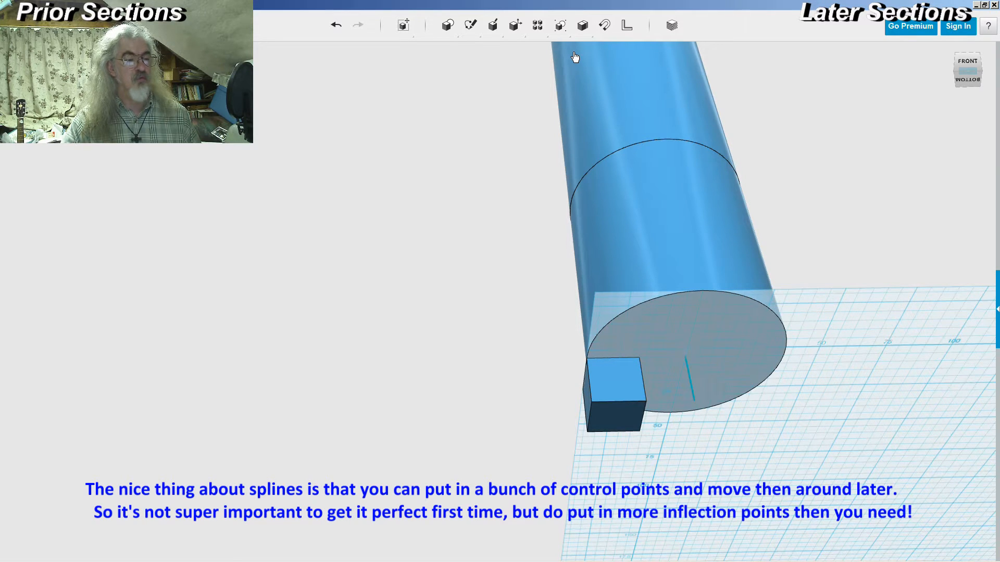
pyautogui.click(618, 380)
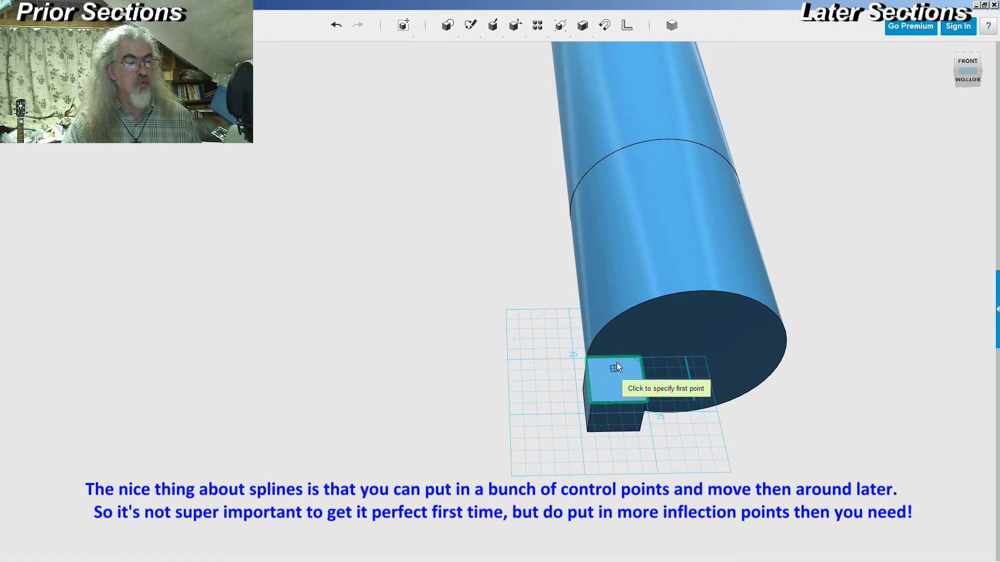
pyautogui.scroll(3, 616, 360)
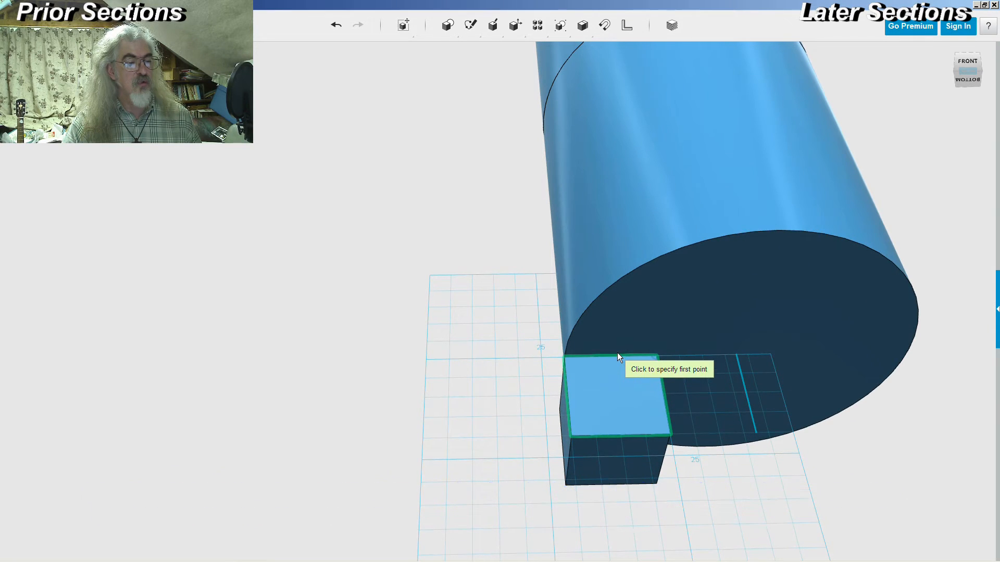
pyautogui.click(617, 353)
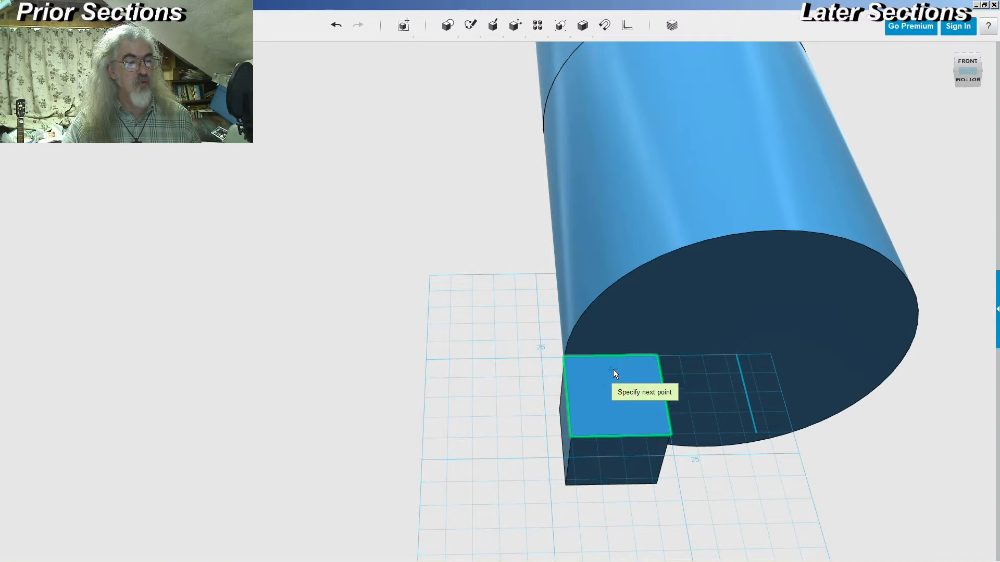
pyautogui.scroll(3, 615, 367)
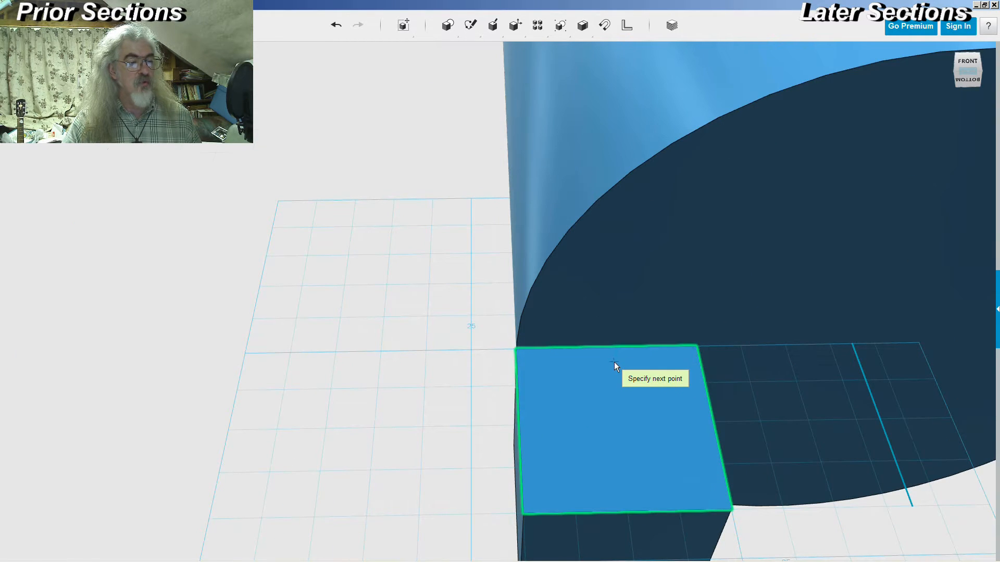
pyautogui.click(614, 361)
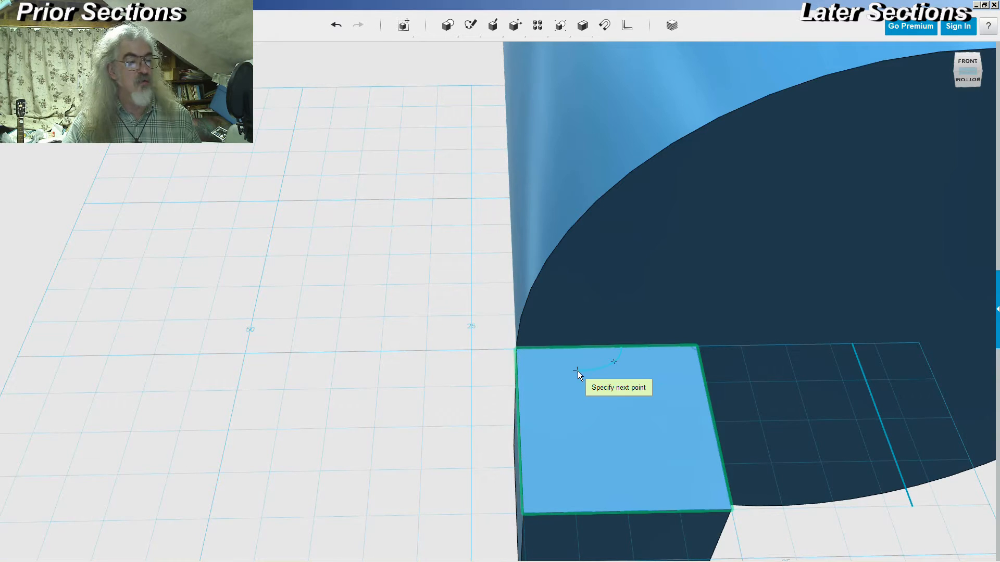
pyautogui.click(577, 371)
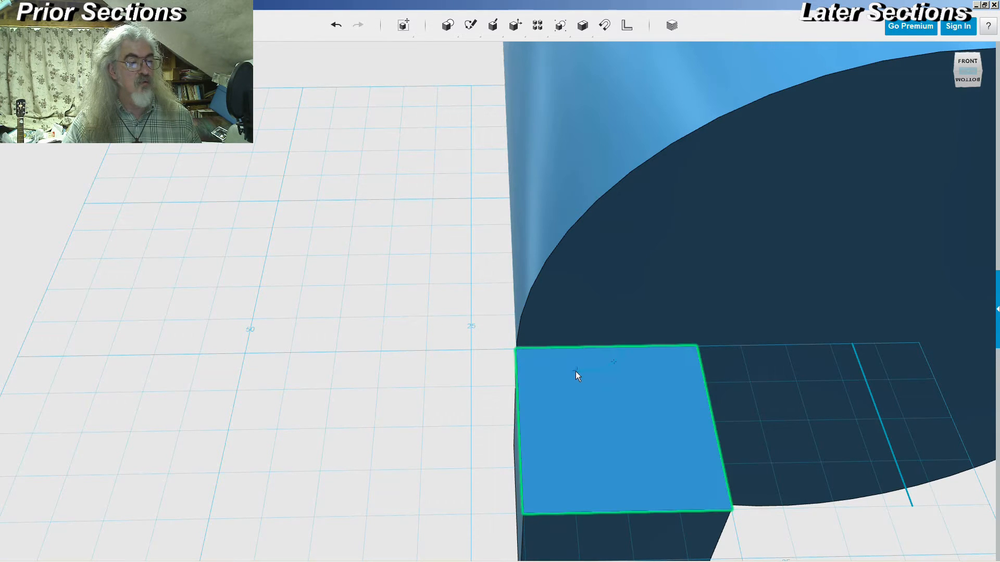
pyautogui.click(571, 377)
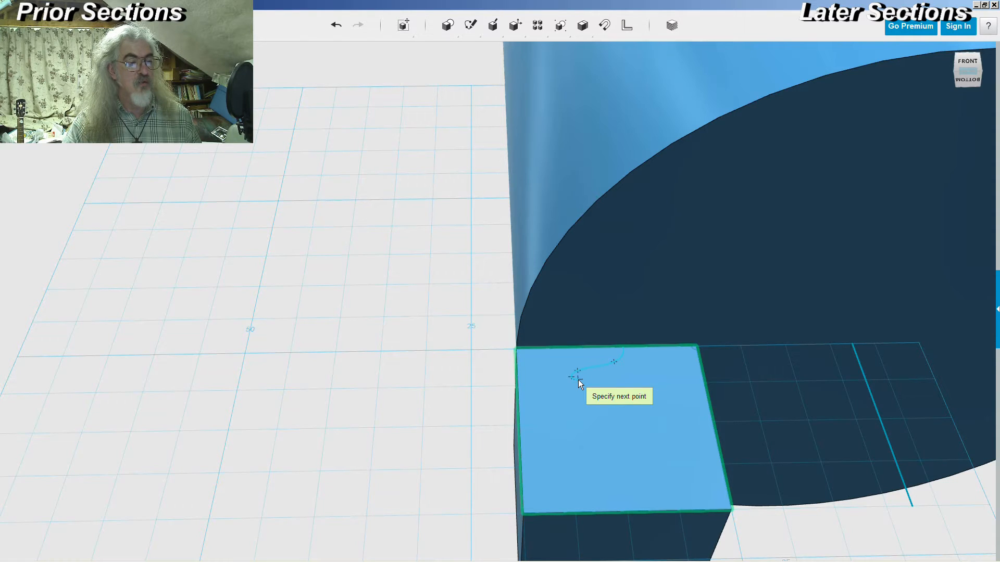
pyautogui.doubleClick(582, 382)
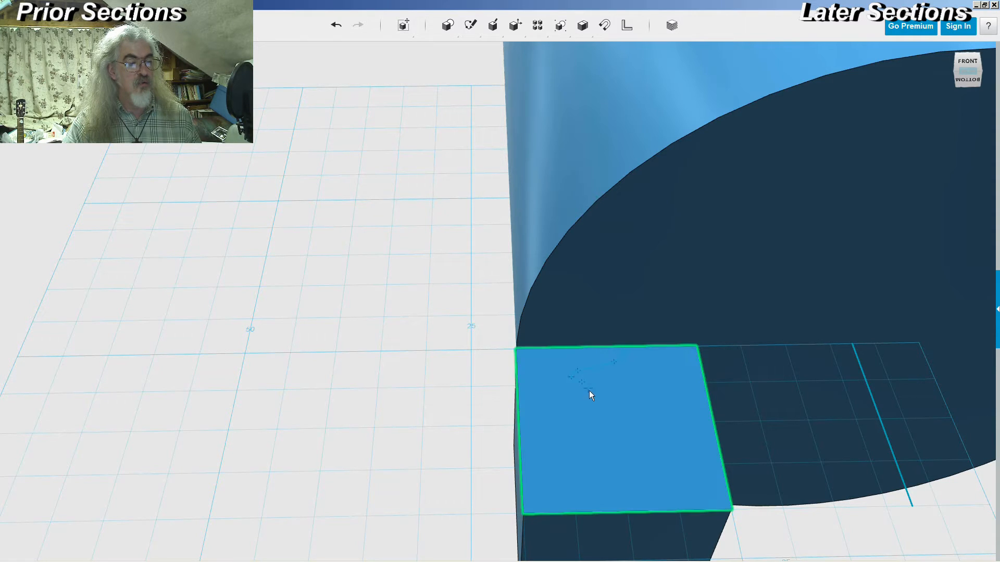
pyautogui.click(590, 397)
pyautogui.click(565, 445)
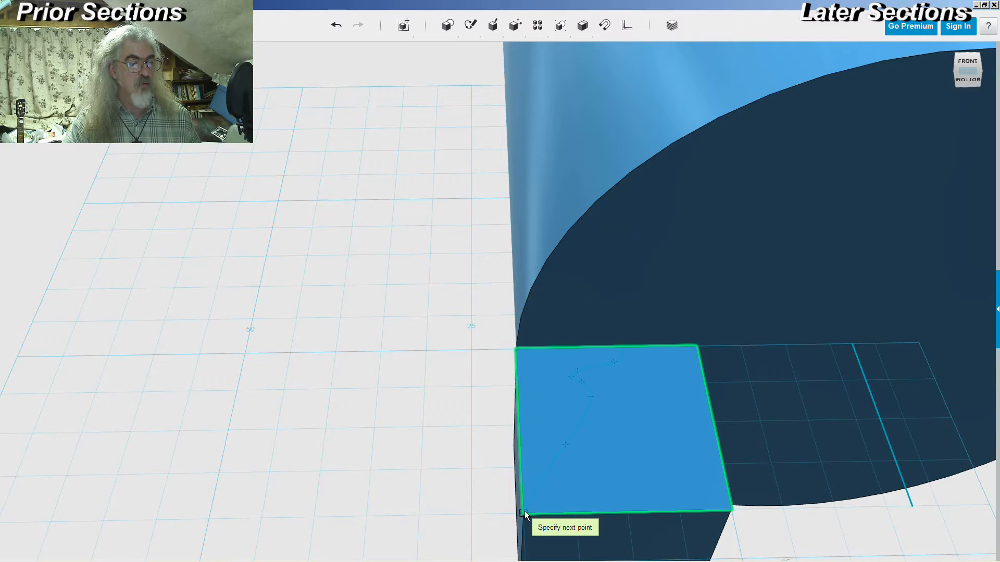
pyautogui.click(536, 482)
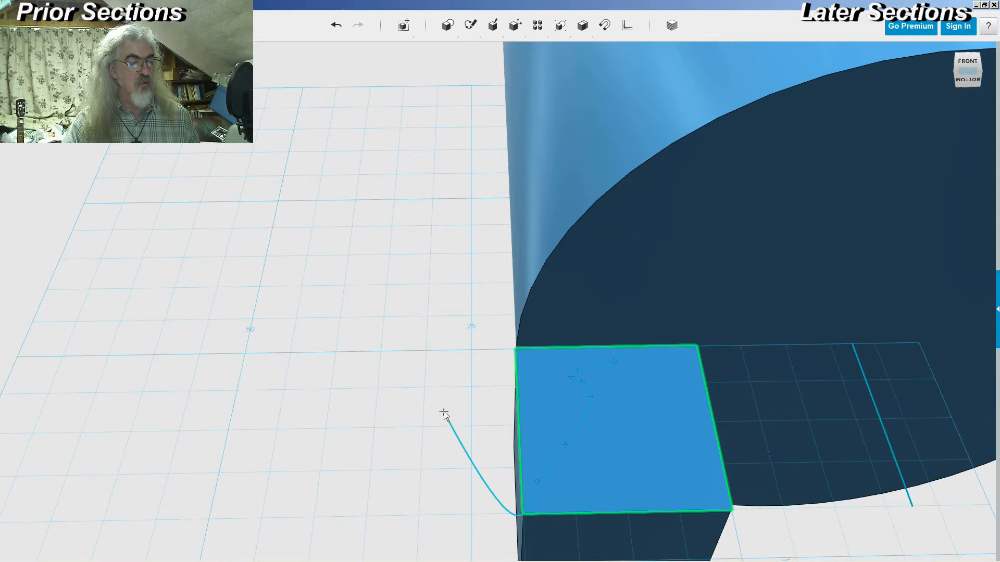
pyautogui.press('Escape')
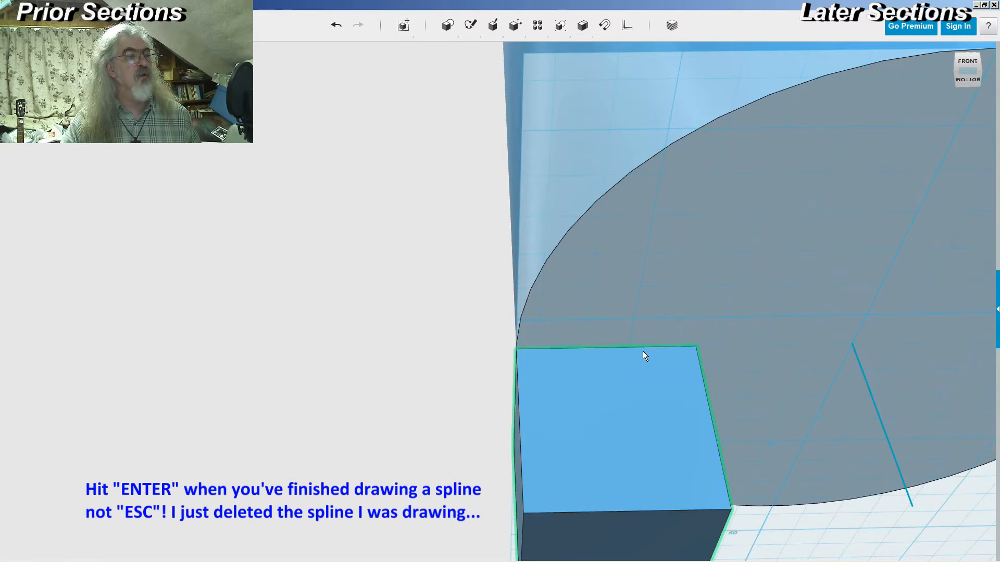
# - Start a spline on the helper box's diameter-aligned face, running from the edge against the rocket's base through a small S-shaped bend toward the outer side
pyautogui.click(471, 26)
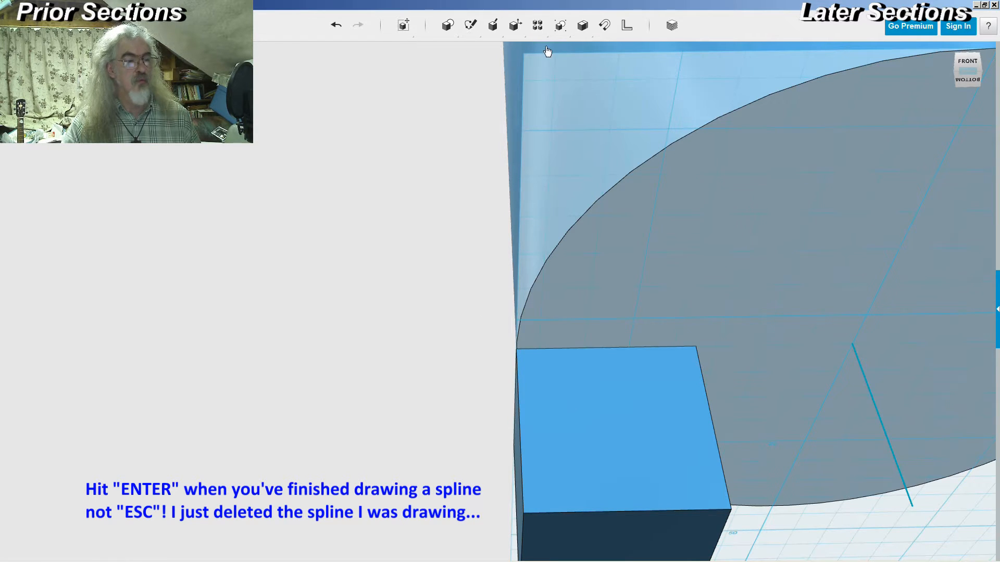
pyautogui.click(572, 49)
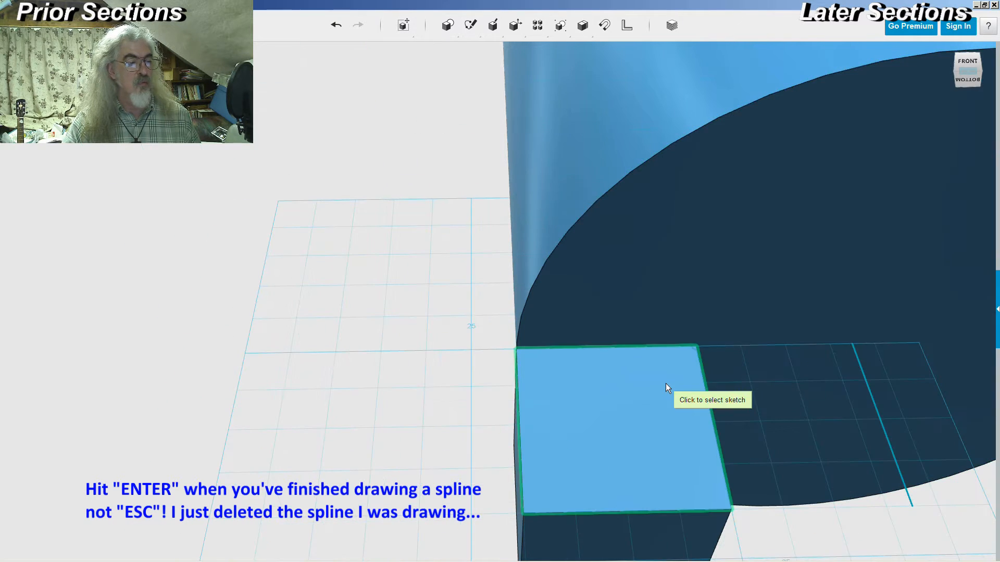
pyautogui.click(665, 383)
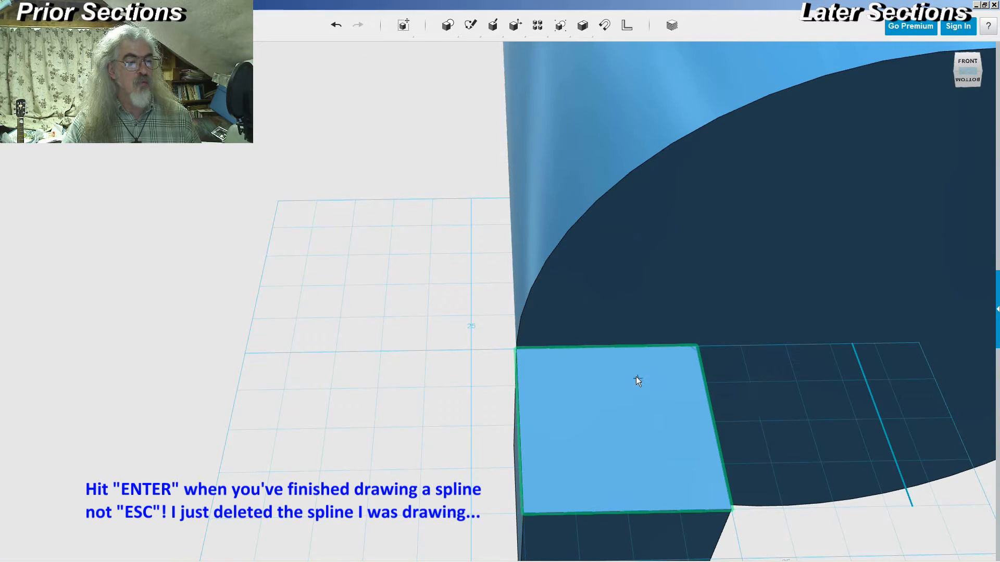
pyautogui.click(605, 364)
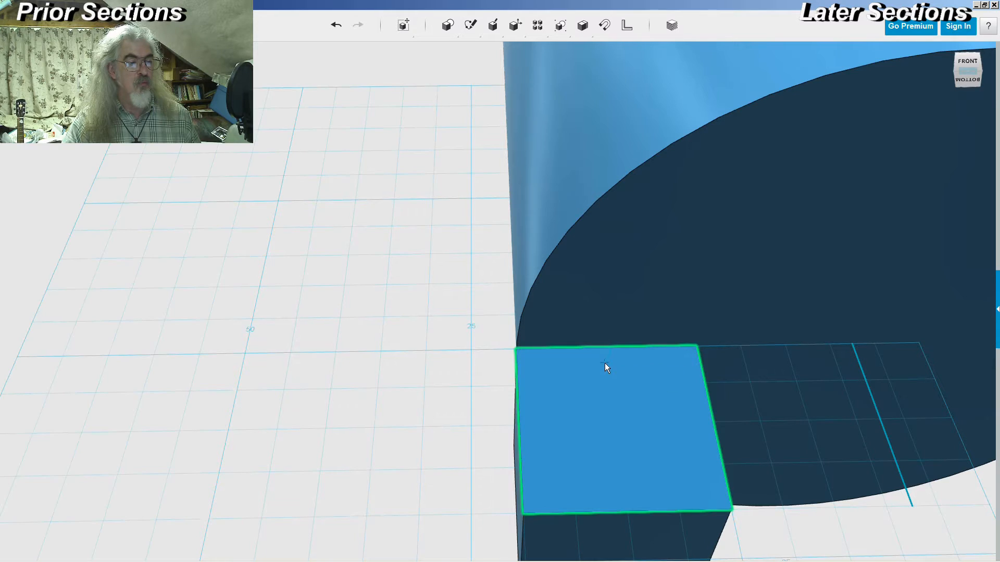
pyautogui.click(575, 373)
pyautogui.click(572, 380)
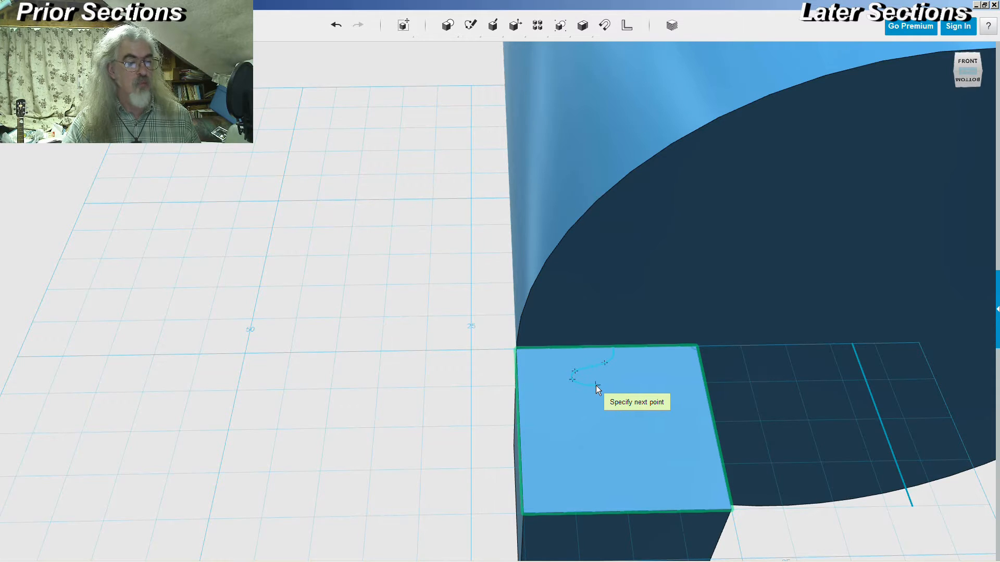
pyautogui.doubleClick(596, 385)
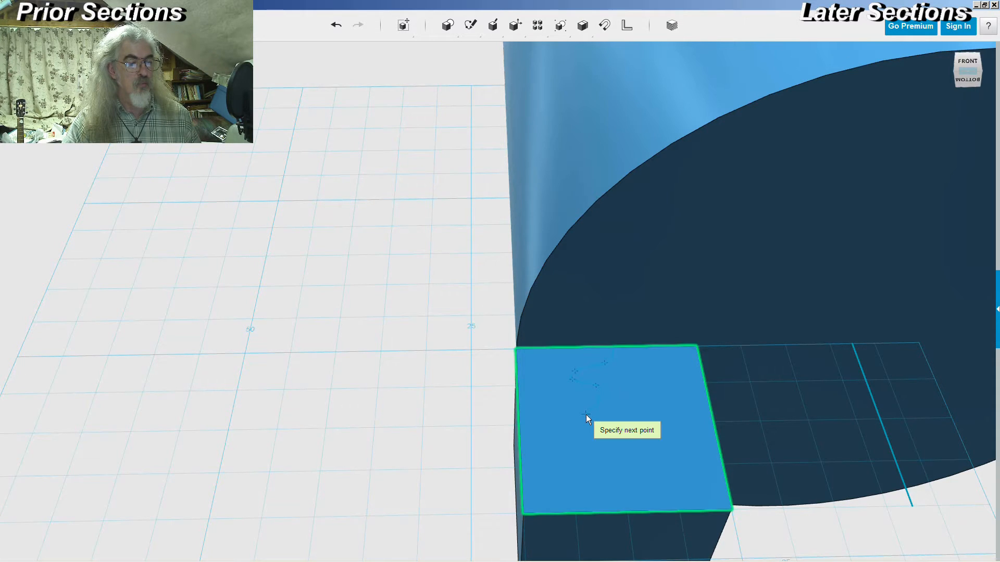
pyautogui.doubleClick(564, 431)
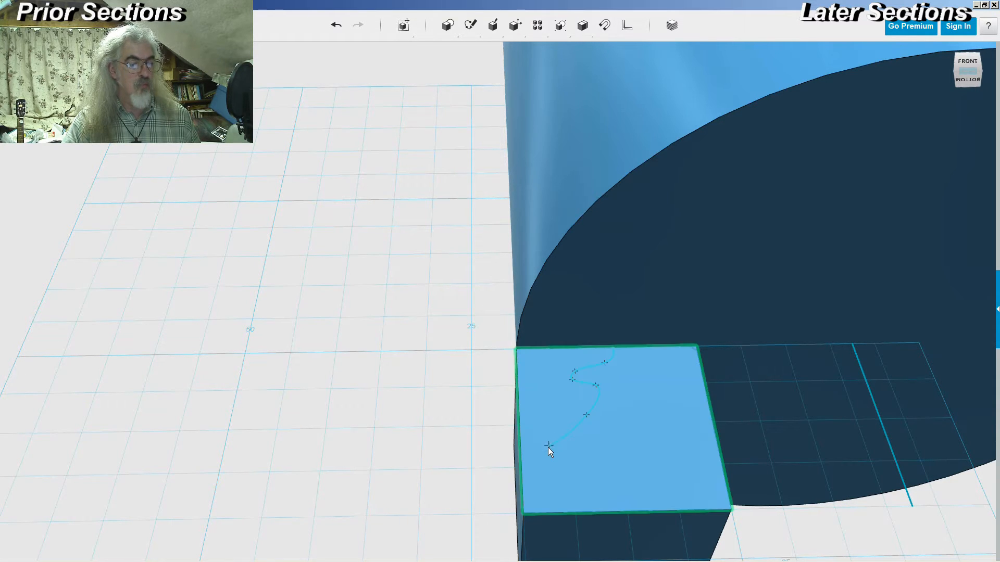
pyautogui.click(547, 451)
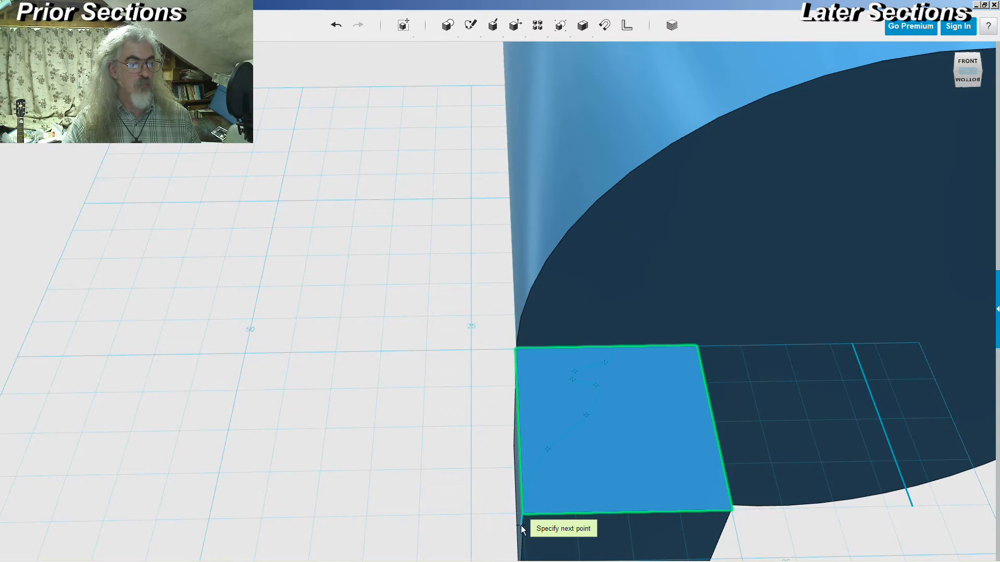
# - Extend the spline away from the rocket's base past the box's far end and finish it as an open bell profile
pyautogui.scroll(-3, 526, 500)
pyautogui.scroll(-2, 527, 500)
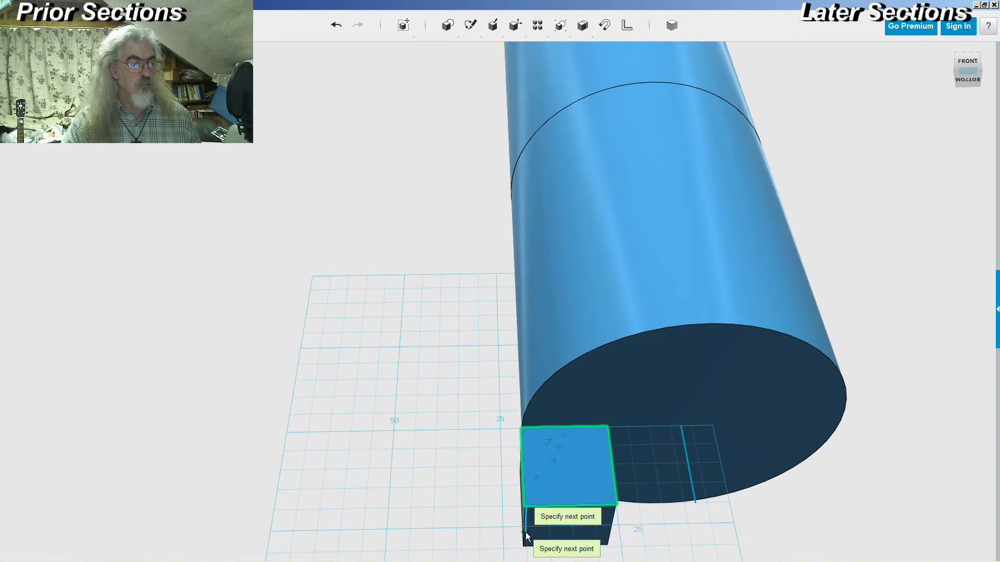
pyautogui.scroll(-1, 525, 501)
pyautogui.moveTo(524, 501); pyautogui.dragTo(533, 366, button='middle')
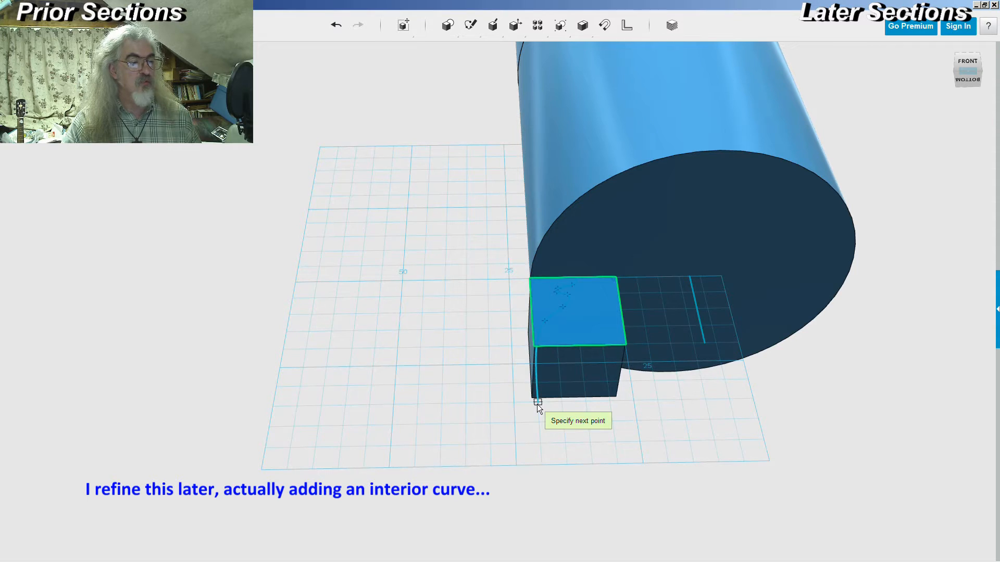
pyautogui.click(538, 393)
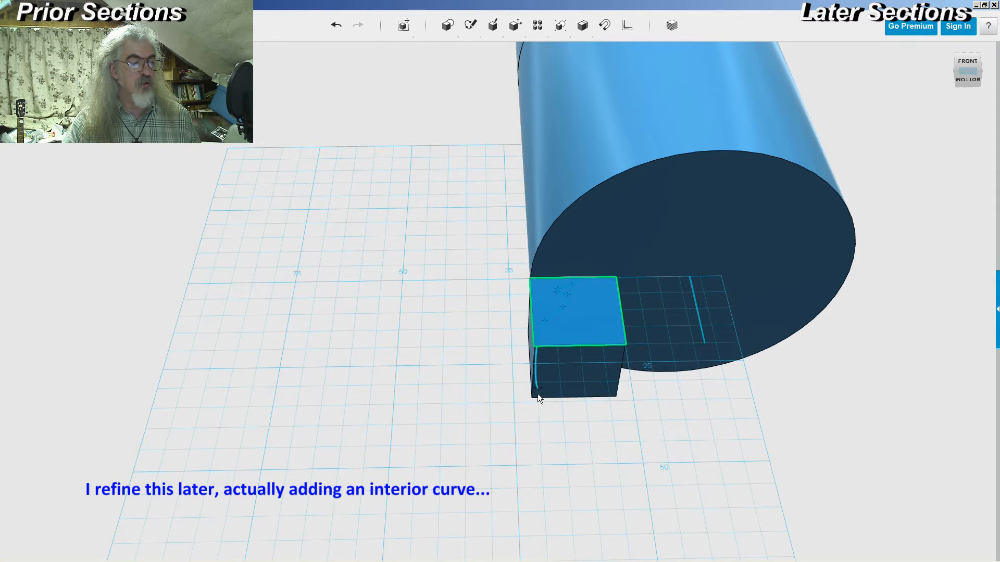
pyautogui.doubleClick(539, 422)
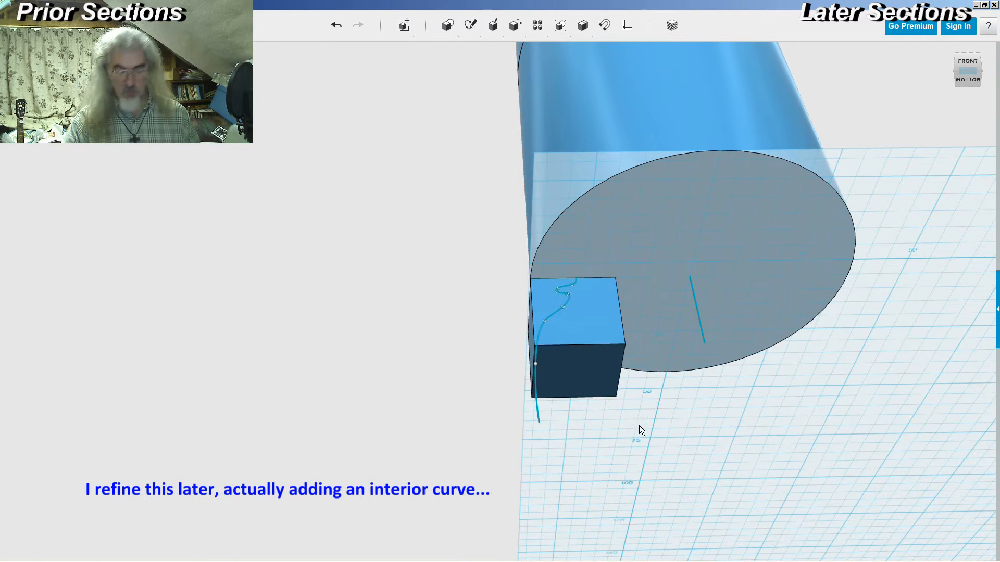
# - Delete the helper box from the rocket's base, keeping the spline and the centre line
pyautogui.click(589, 367)
pyautogui.press('Delete')
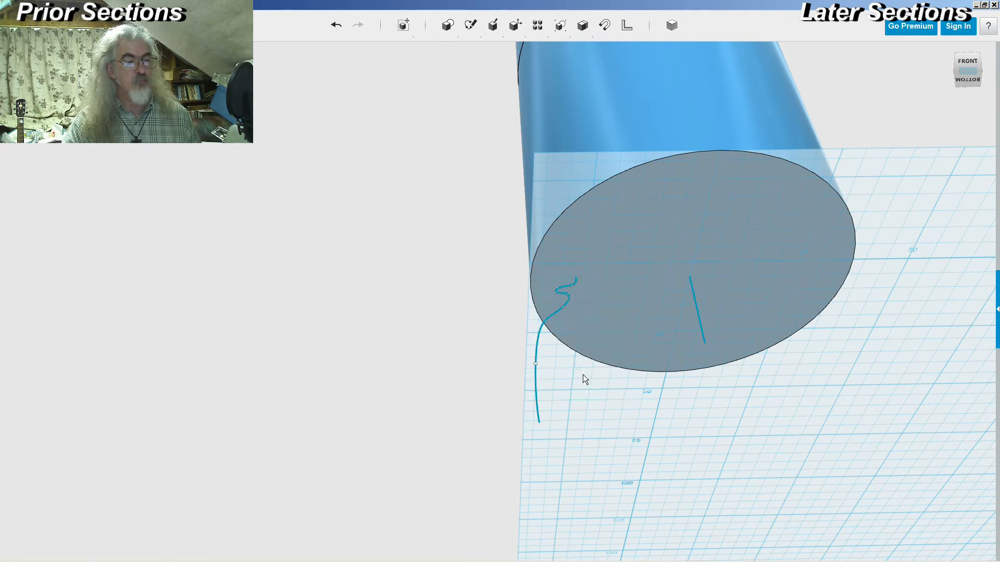
pyautogui.moveTo(442, 379)
pyautogui.mouseDown(button='right')
pyautogui.moveTo(464, 382)
pyautogui.moveTo(439, 369)
pyautogui.moveTo(440, 390)
pyautogui.moveTo(444, 380)
pyautogui.moveTo(462, 390)
pyautogui.mouseUp(button='right')
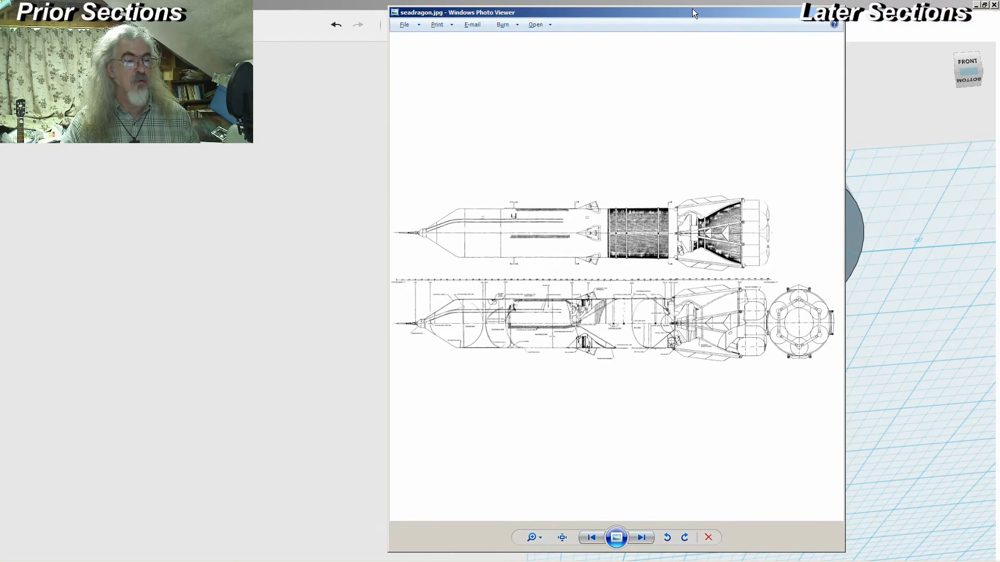
# - Examine the engine bell's profile and length up close in the seadragon.jpg reference drawing, and return to the model
pyautogui.scroll(2, 716, 328)
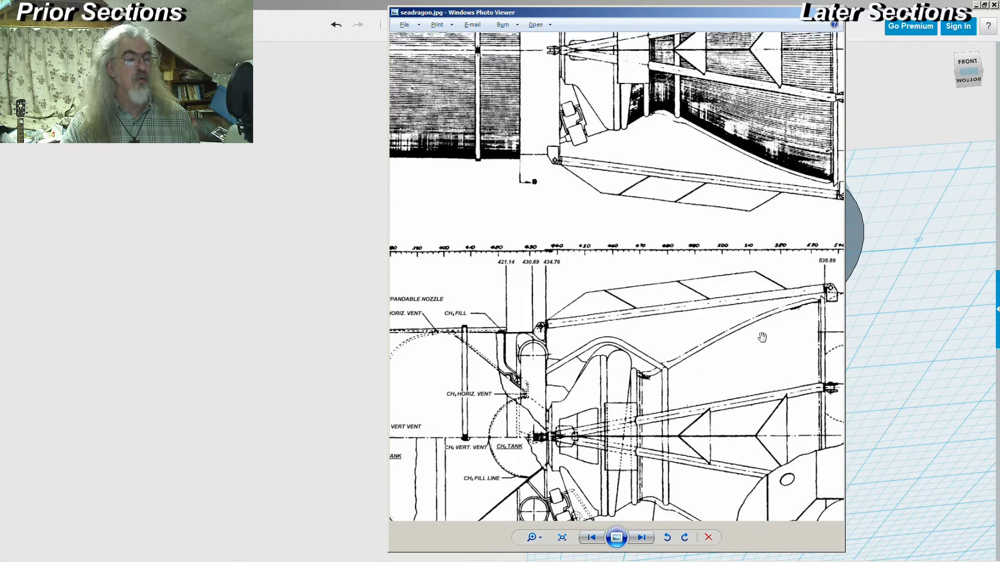
pyautogui.moveTo(659, 13); pyautogui.dragTo(592, 0)
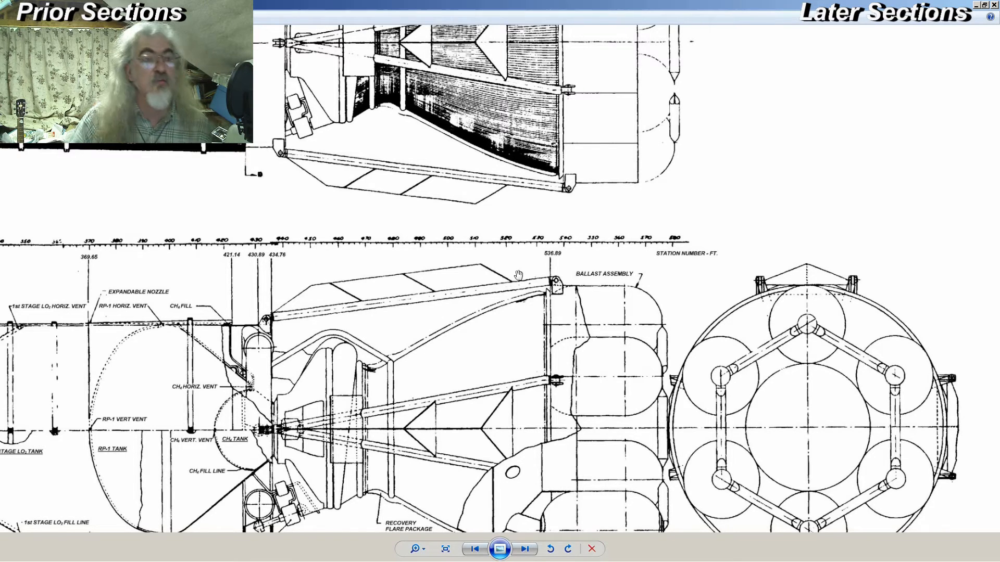
pyautogui.click(994, 5)
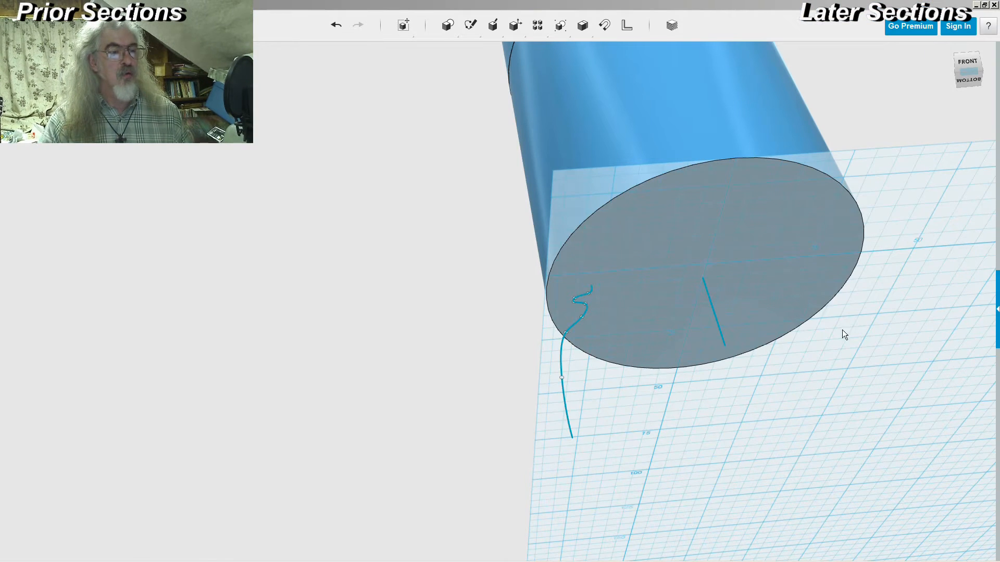
# - Lengthen the bell profile by moving the spline's outer endpoint much farther from the base and shifting the neighbouring control point the same way
pyautogui.click(571, 437)
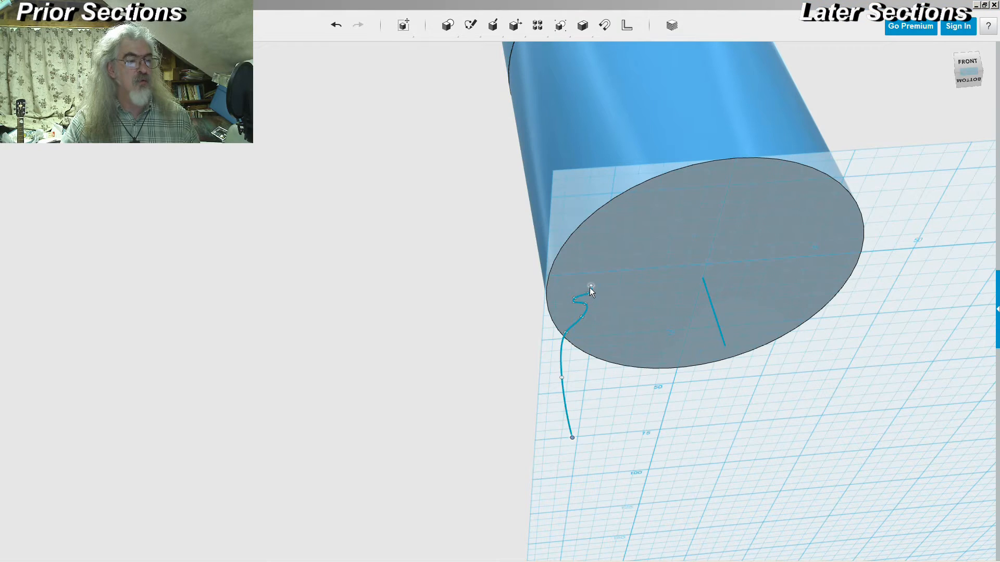
pyautogui.click(590, 287)
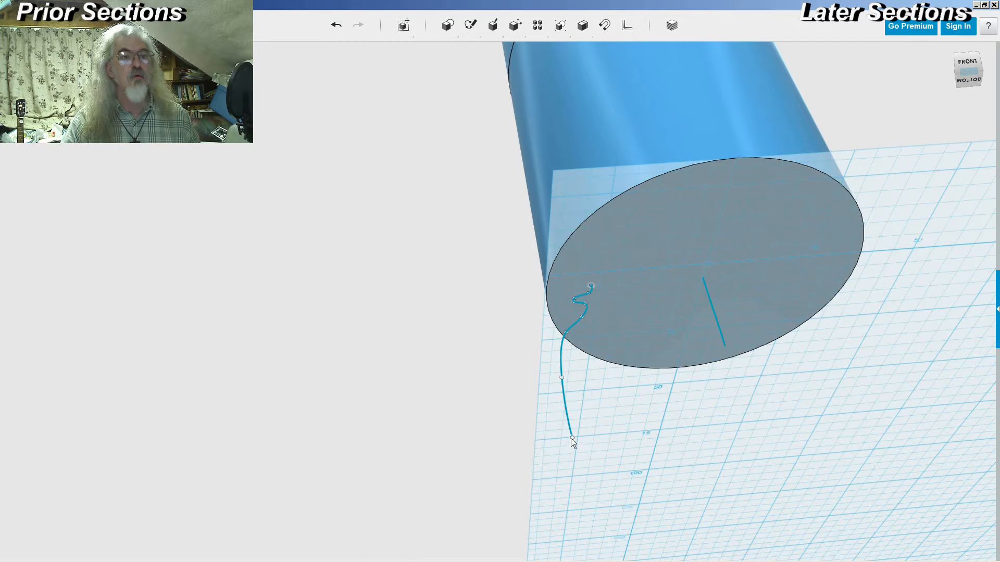
pyautogui.click(572, 438)
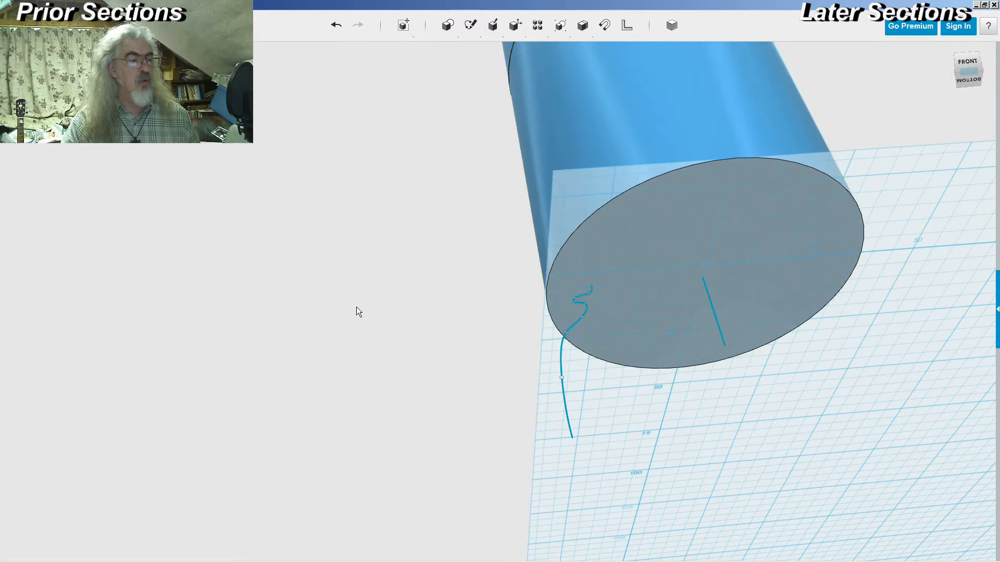
pyautogui.scroll(-4, 356, 310)
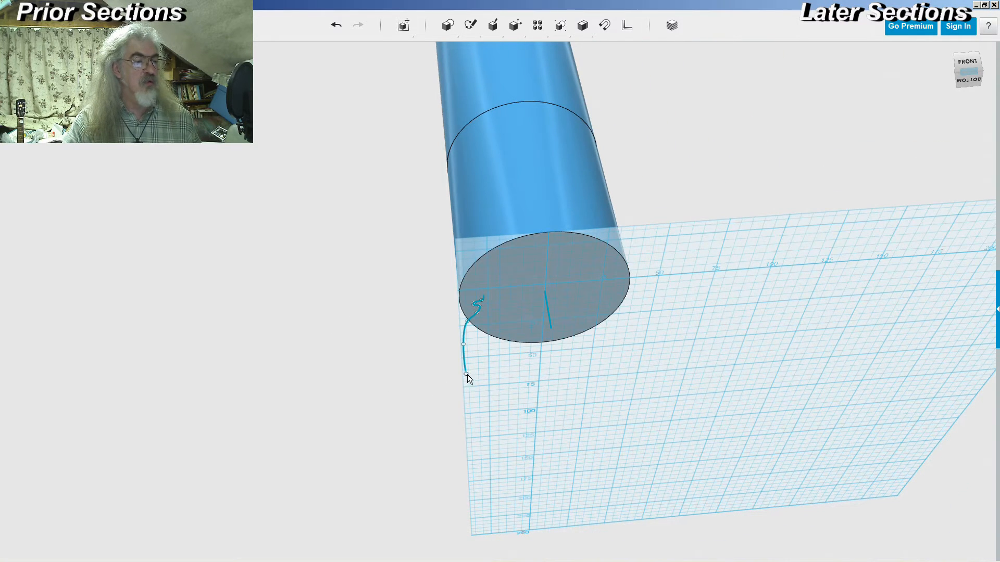
pyautogui.click(459, 467)
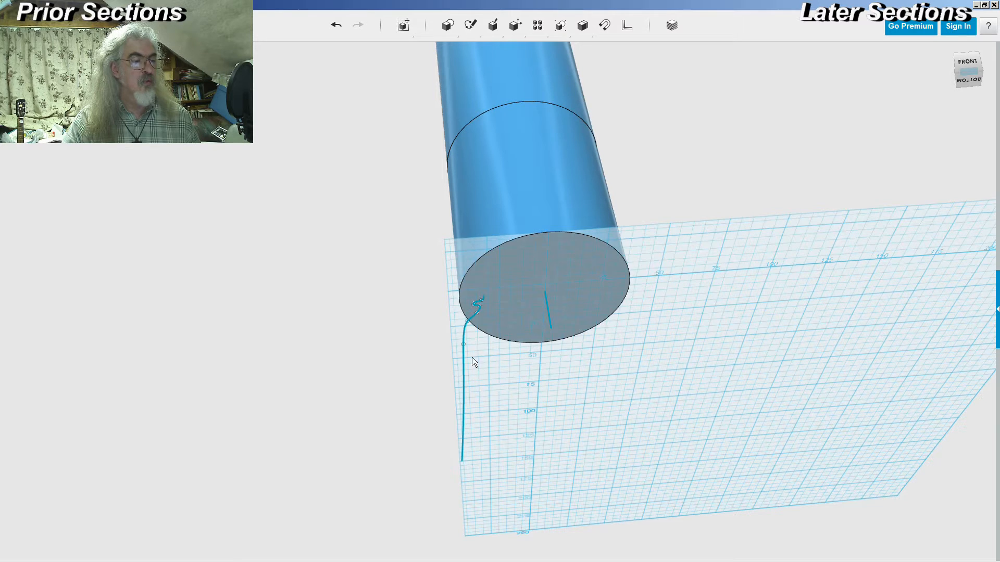
pyautogui.moveTo(464, 344); pyautogui.dragTo(460, 395)
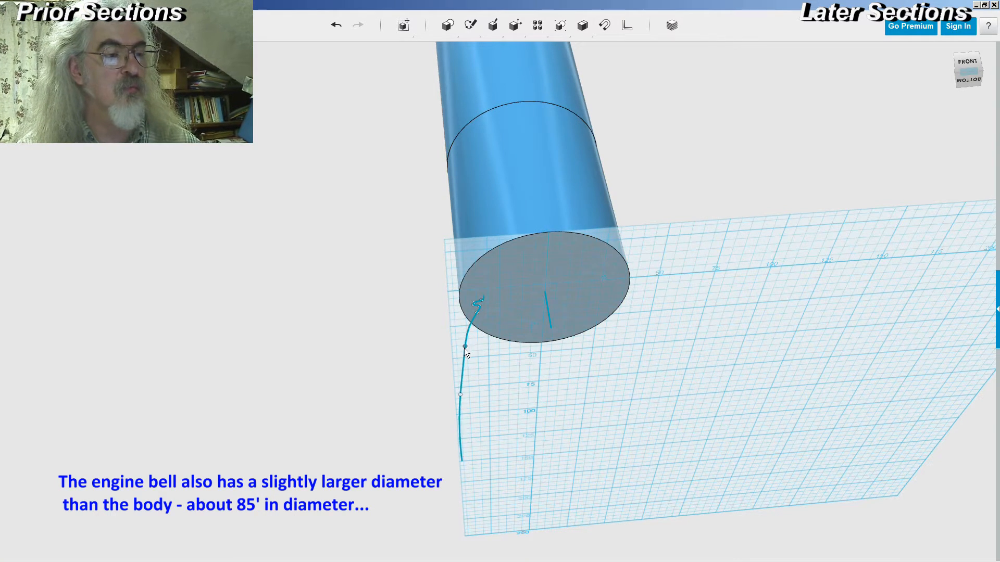
# - Reshape the bell's throat by moving the spline's control points near the base's edge farther away from the base
pyautogui.moveTo(461, 354); pyautogui.dragTo(462, 355)
pyautogui.moveTo(479, 306); pyautogui.dragTo(467, 354)
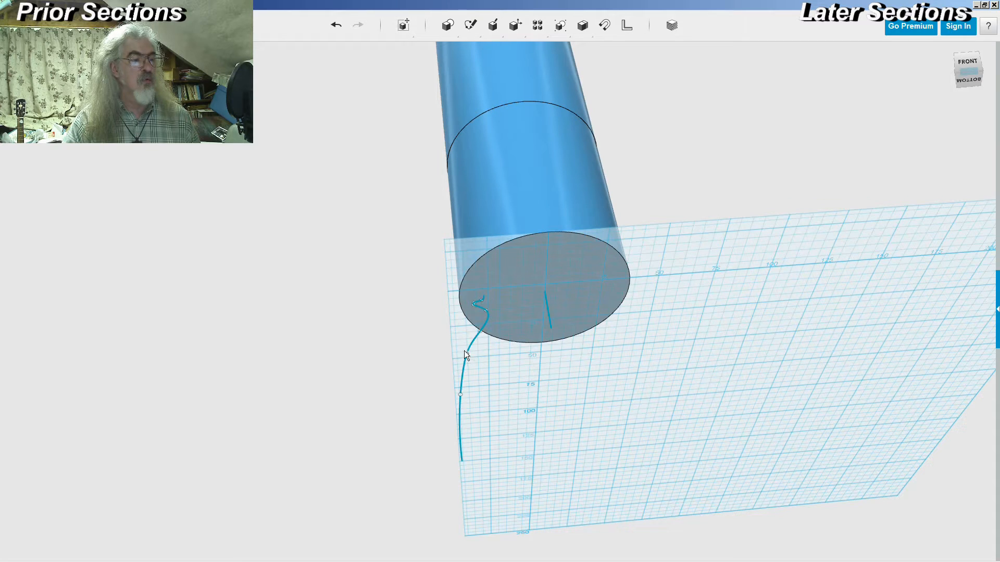
# - Measure the straight distance between the bell spline's inner and outer endpoints
pyautogui.click(483, 297)
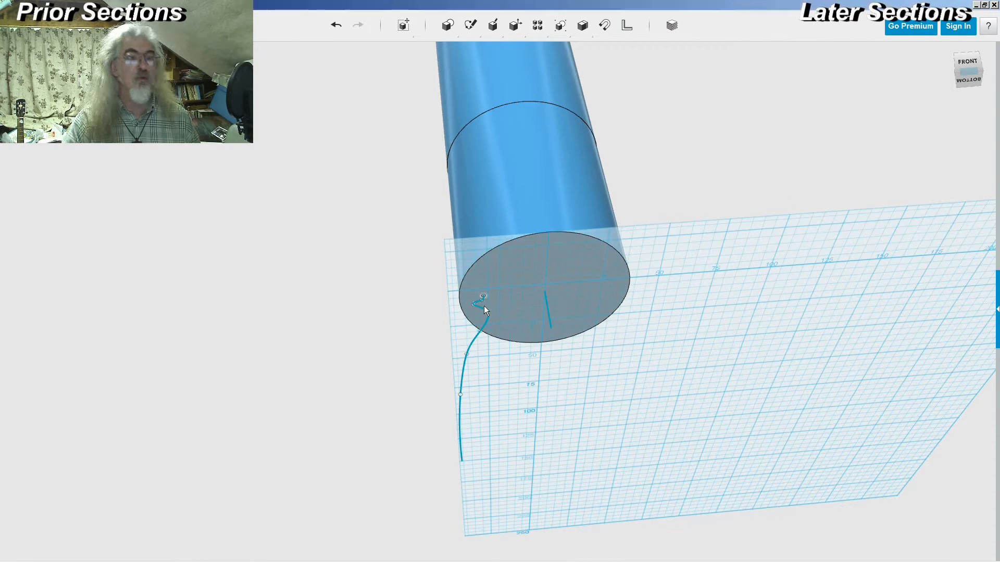
pyautogui.click(461, 461)
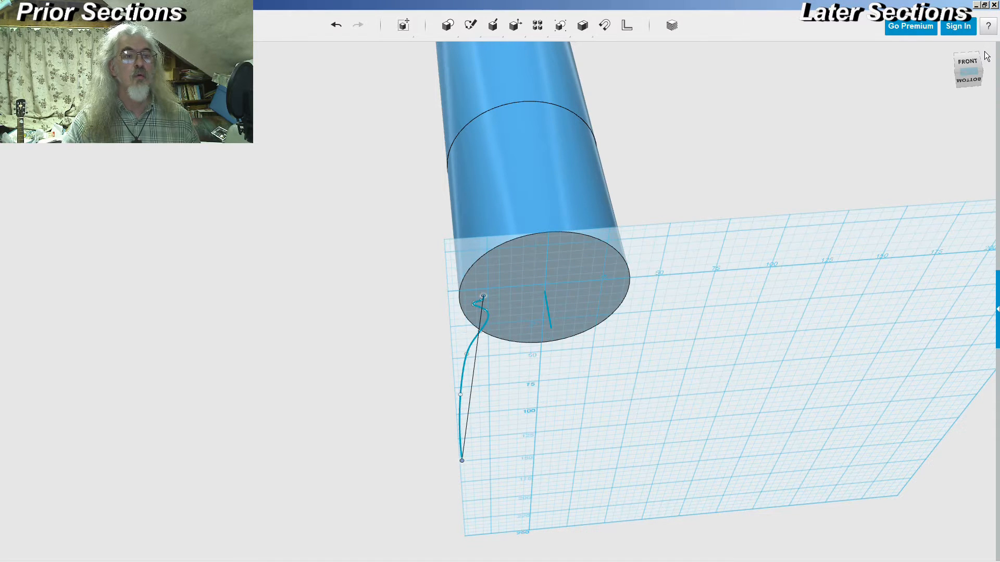
pyautogui.click(752, 202)
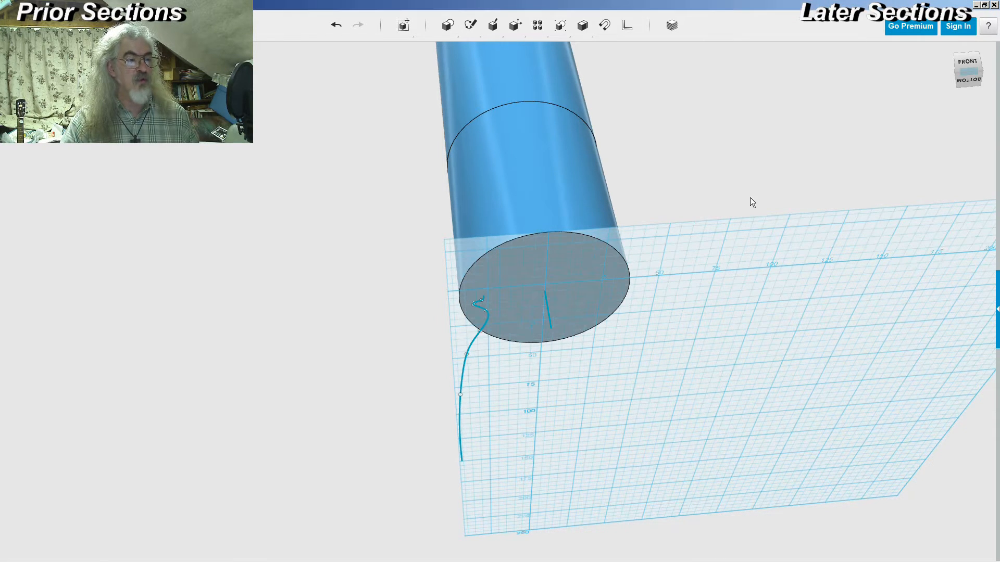
# - Lengthen the bell by moving the spline's outer endpoint farther from the base, and adjust the control points around the throat
pyautogui.moveTo(727, 174); pyautogui.dragTo(714, 198, button='right')
pyautogui.scroll(3, 725, 196)
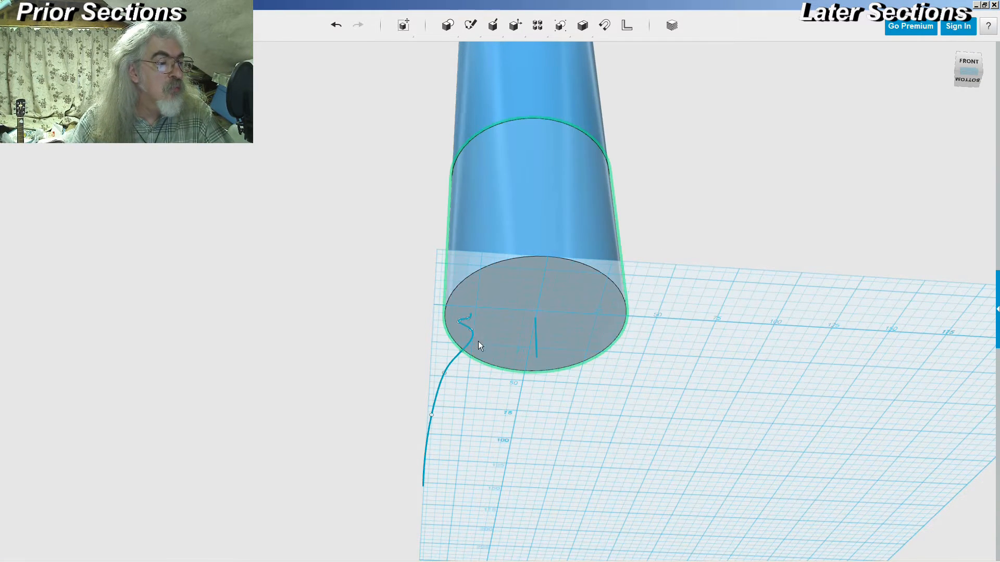
pyautogui.moveTo(471, 330); pyautogui.dragTo(440, 386)
pyautogui.moveTo(424, 486); pyautogui.dragTo(414, 539)
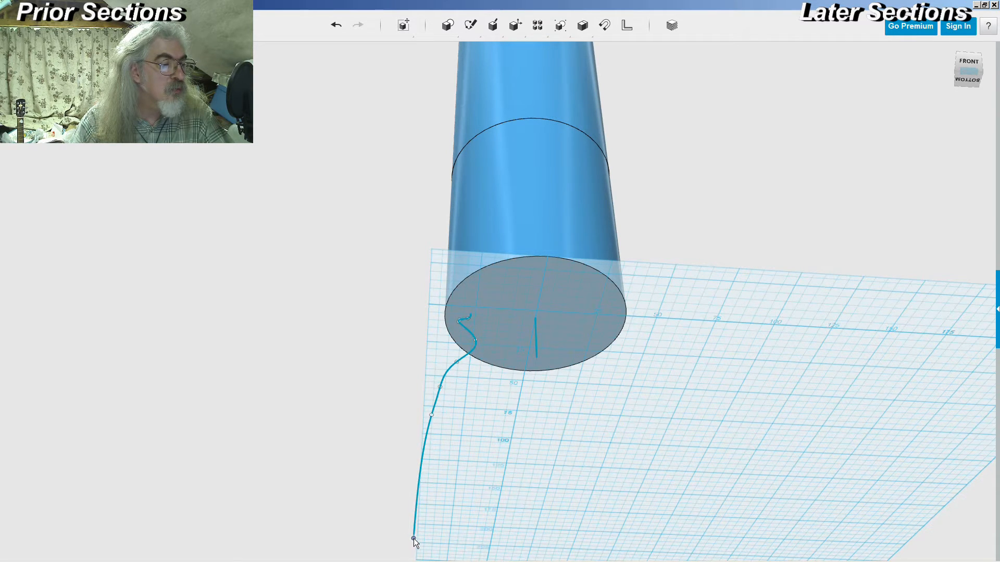
pyautogui.moveTo(432, 416); pyautogui.dragTo(464, 366)
pyautogui.moveTo(433, 420); pyautogui.dragTo(430, 420)
pyautogui.moveTo(430, 420); pyautogui.dragTo(488, 399, button='right')
pyautogui.moveTo(465, 370); pyautogui.dragTo(473, 368)
# - Check the lengthened spline against the cylinder and measure the distance between its two endpoints
pyautogui.moveTo(494, 405); pyautogui.dragTo(506, 434, button='right')
pyautogui.scroll(-2, 506, 454)
pyautogui.moveTo(607, 321); pyautogui.dragTo(611, 295, button='right')
pyautogui.scroll(5, 480, 387)
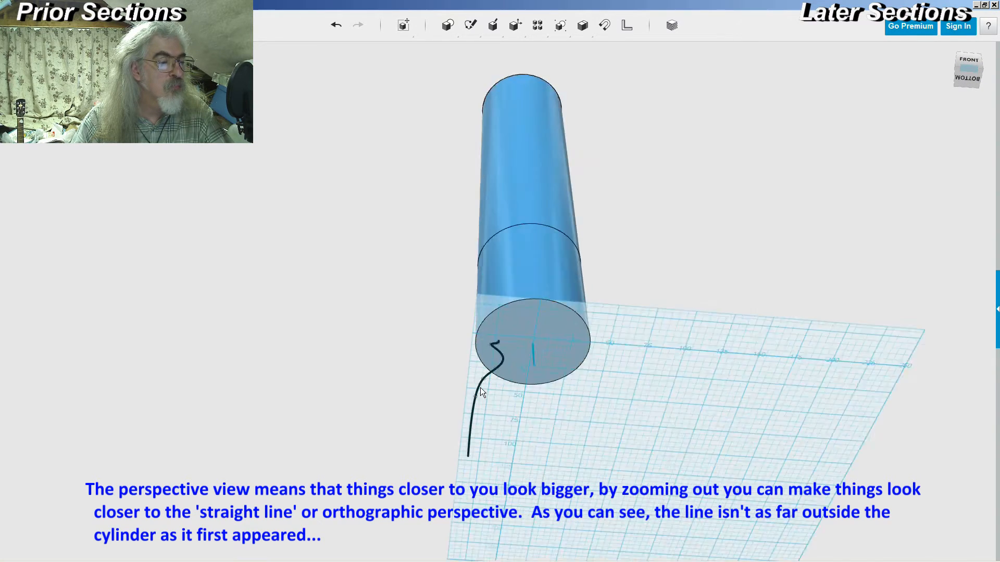
pyautogui.moveTo(504, 392); pyautogui.dragTo(502, 396, button='right')
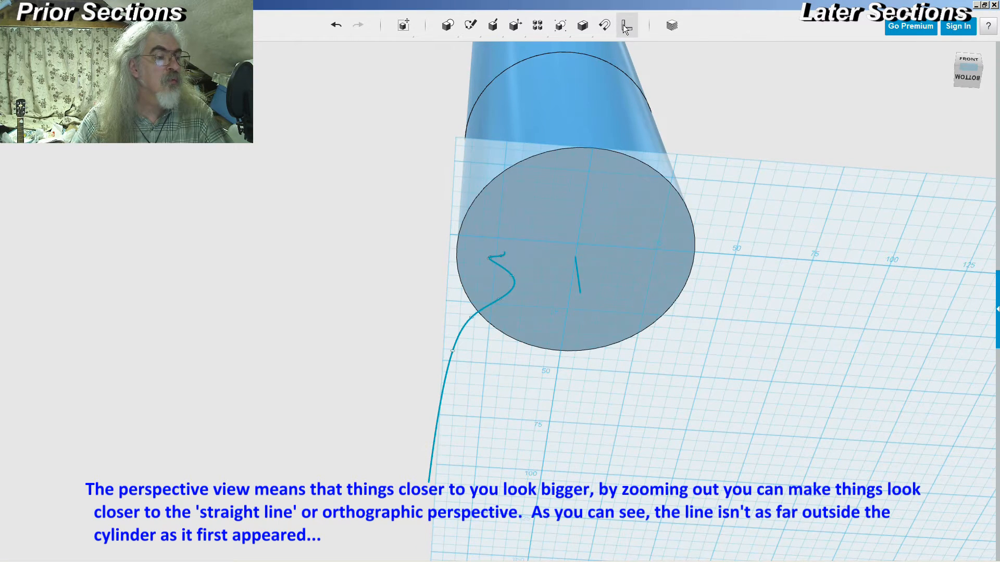
pyautogui.click(429, 482)
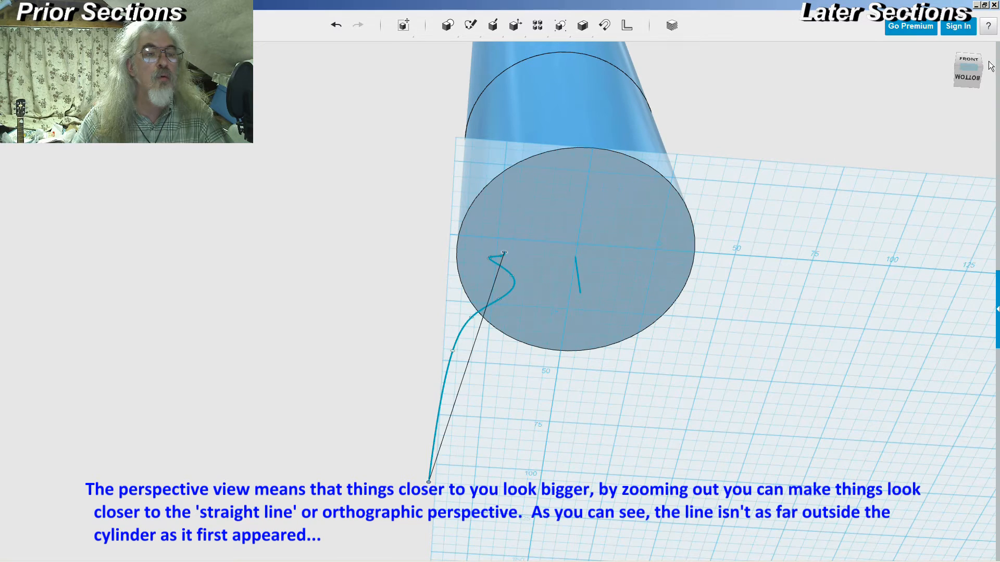
pyautogui.click(936, 108)
# - Smooth the bell's flare by shifting the two spline control points just outside the throat farther from the base
pyautogui.moveTo(759, 131); pyautogui.dragTo(758, 130, button='right')
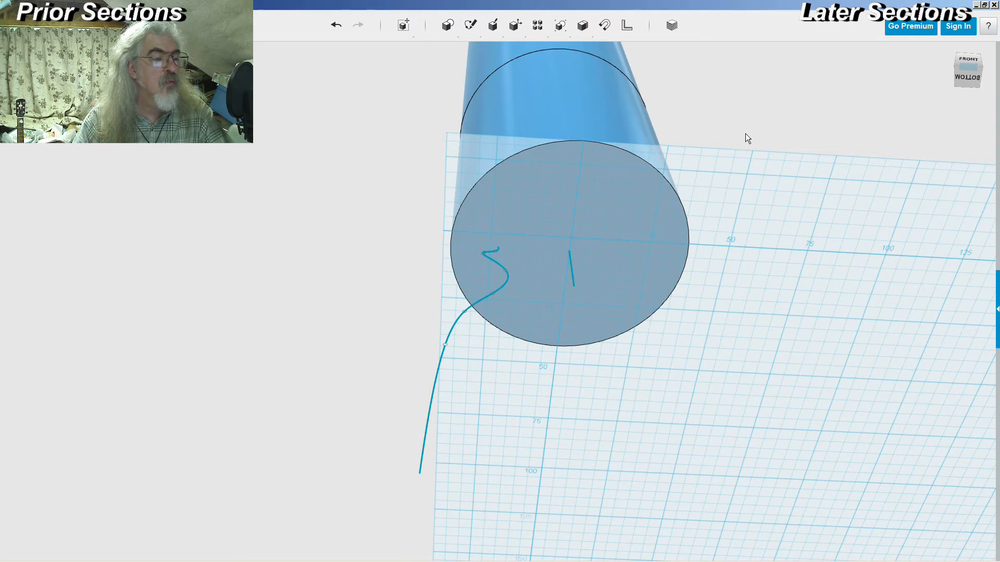
pyautogui.scroll(-3, 743, 135)
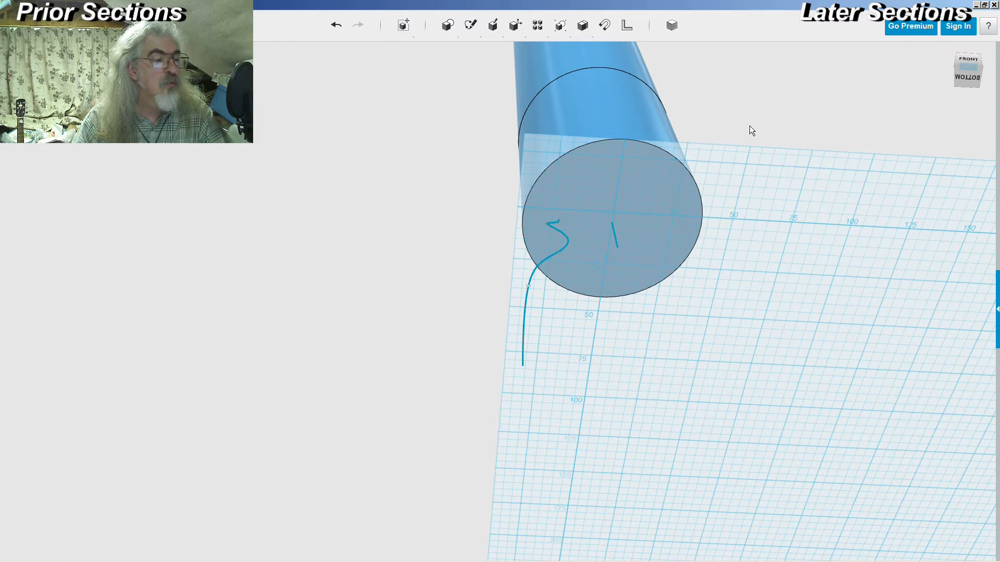
pyautogui.moveTo(767, 204); pyautogui.dragTo(767, 207, button='right')
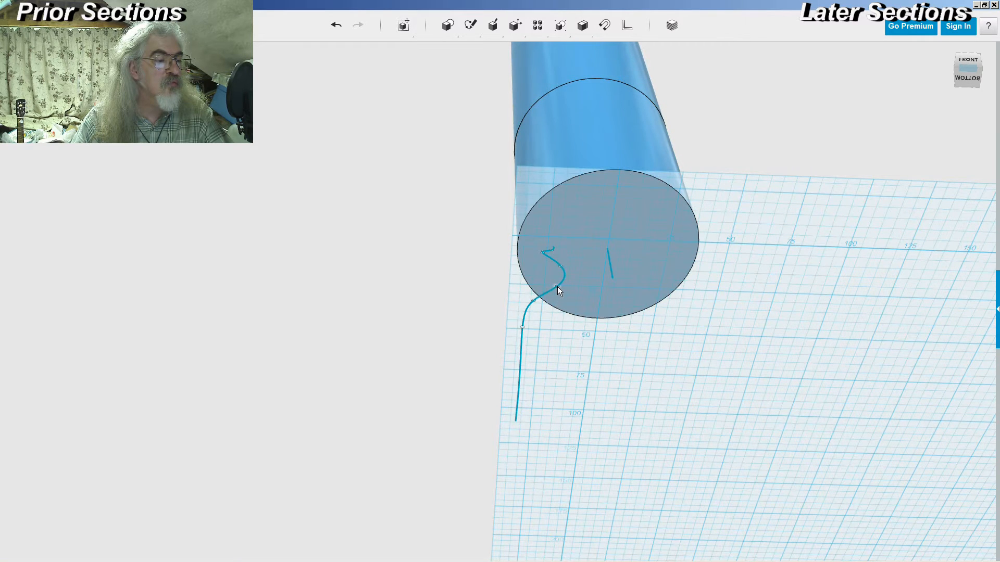
pyautogui.moveTo(533, 300)
pyautogui.mouseDown()
pyautogui.moveTo(545, 302)
pyautogui.moveTo(530, 327)
pyautogui.mouseUp()
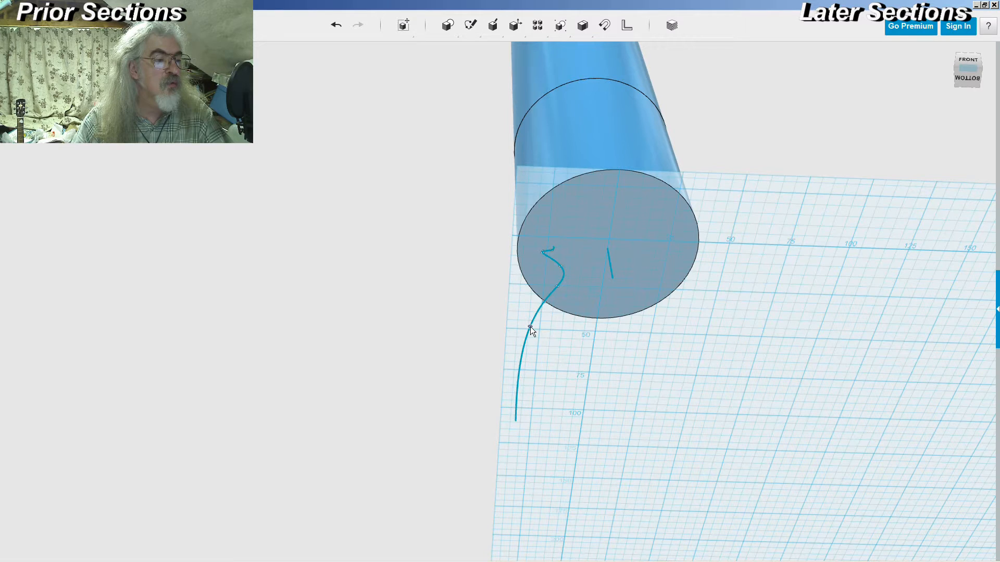
pyautogui.moveTo(560, 285); pyautogui.dragTo(549, 309)
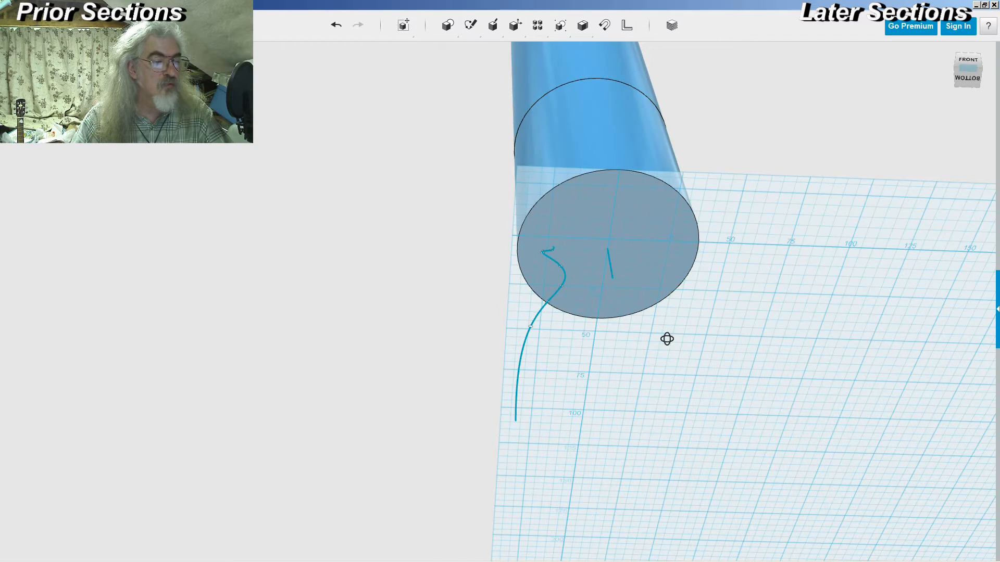
# - Try to revolve the open bell spline around the short centre line on the rocket's base
pyautogui.moveTo(665, 339); pyautogui.dragTo(680, 236, button='right')
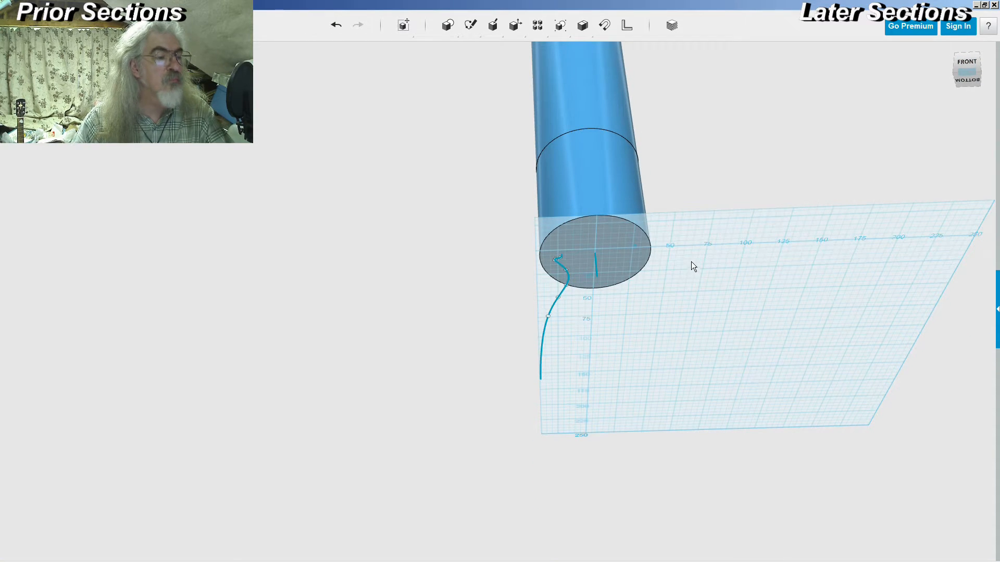
pyautogui.click(541, 358)
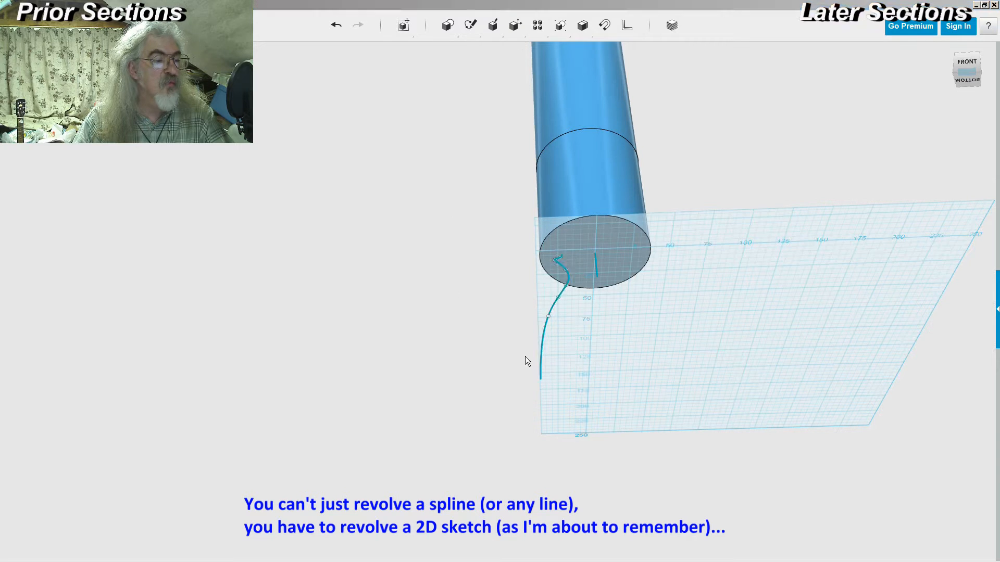
pyautogui.click(541, 359)
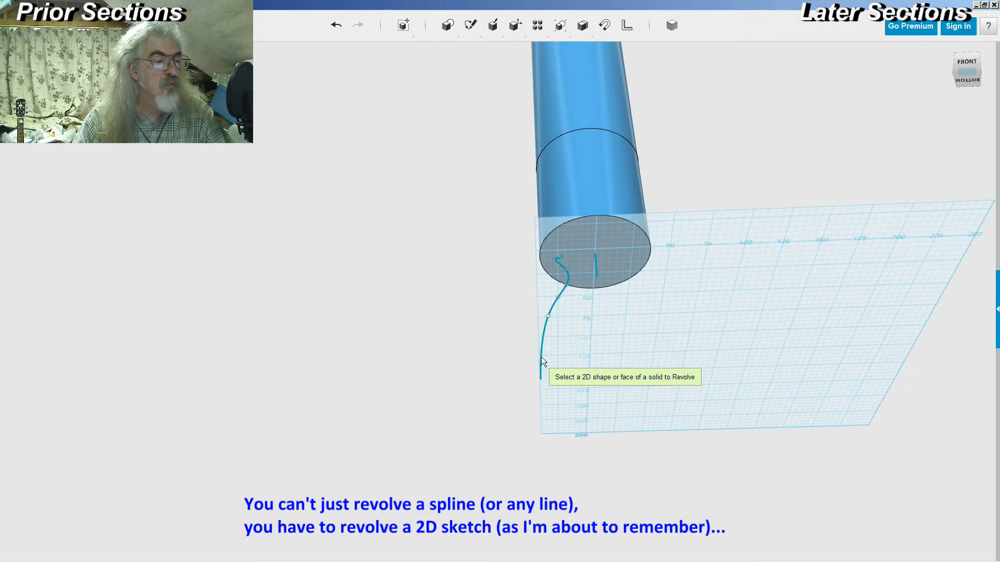
pyautogui.scroll(2, 542, 357)
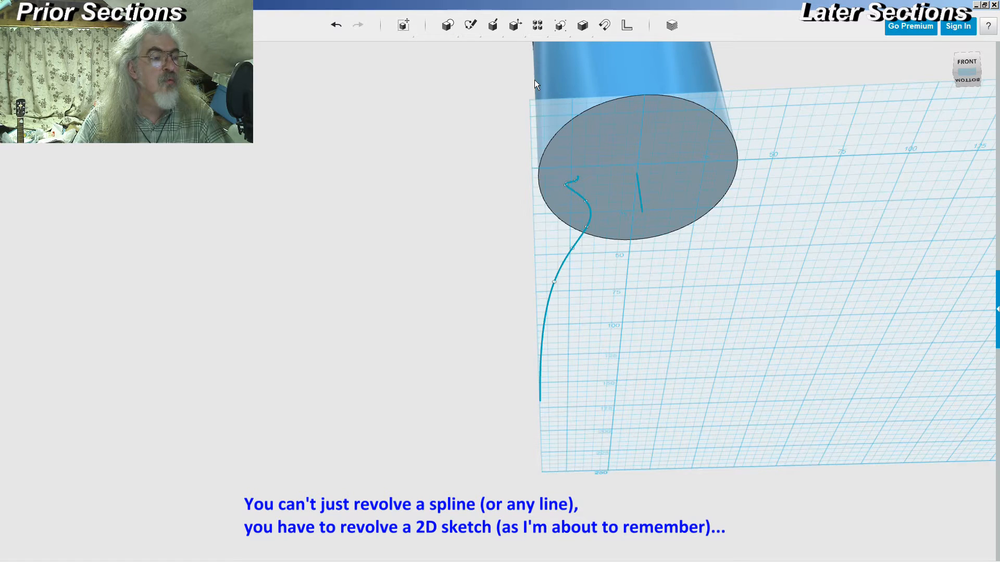
pyautogui.click(641, 206)
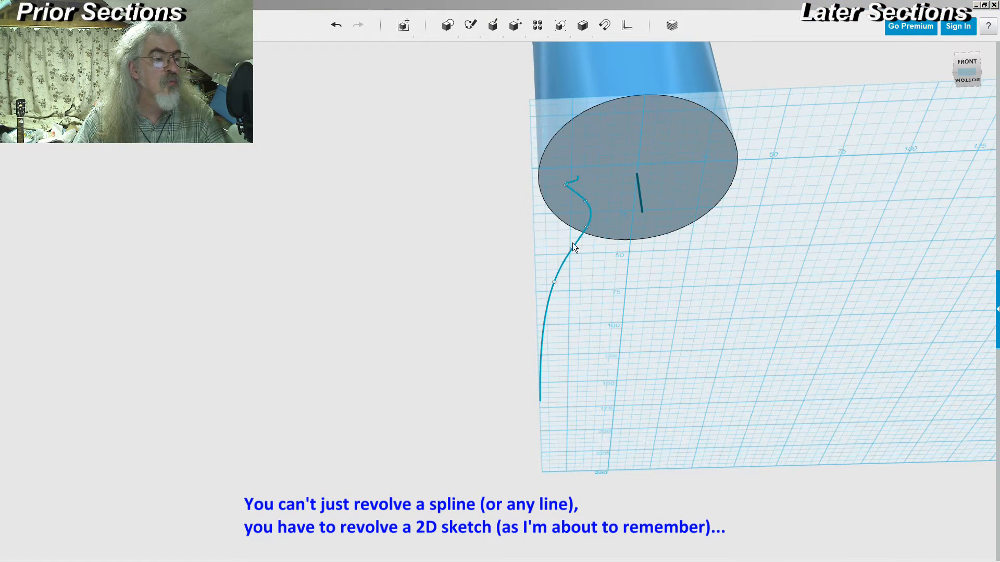
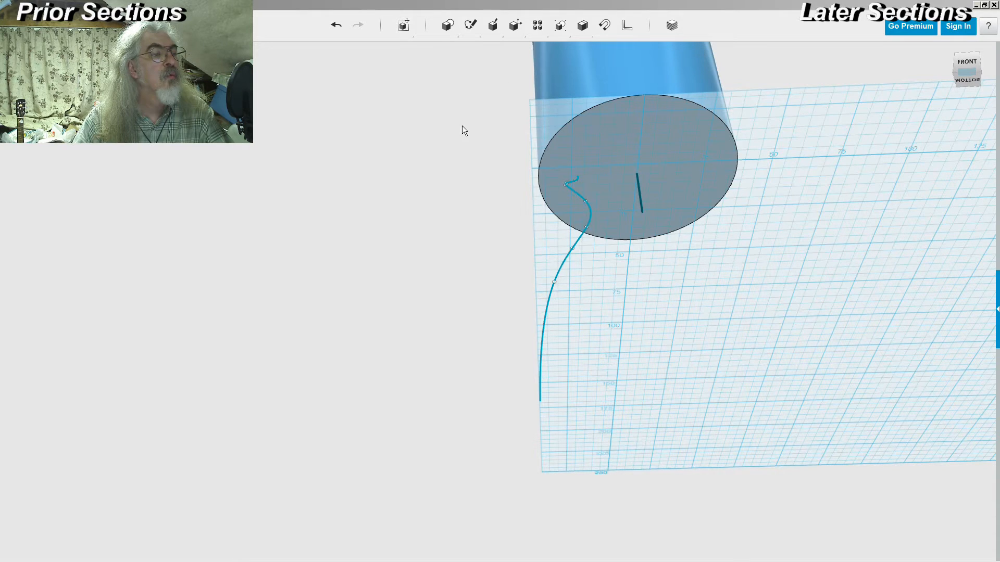
pyautogui.click(449, 134)
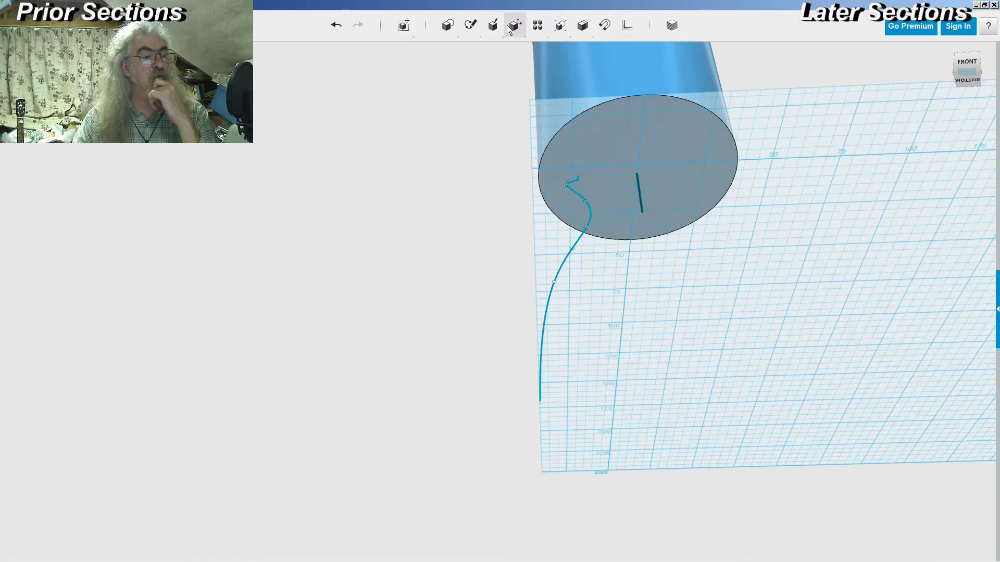
pyautogui.moveTo(504, 179); pyautogui.dragTo(485, 212, button='right')
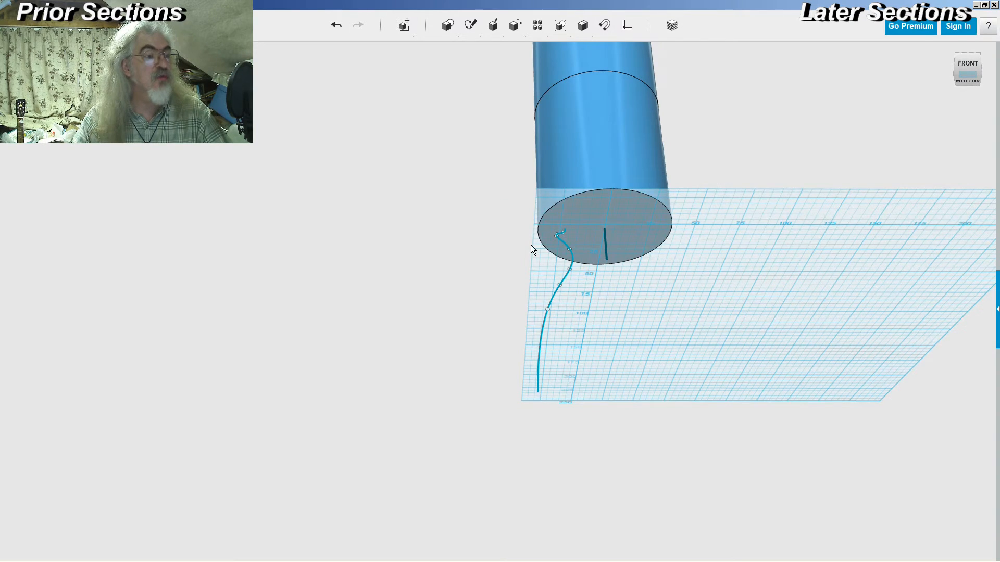
pyautogui.scroll(3, 530, 244)
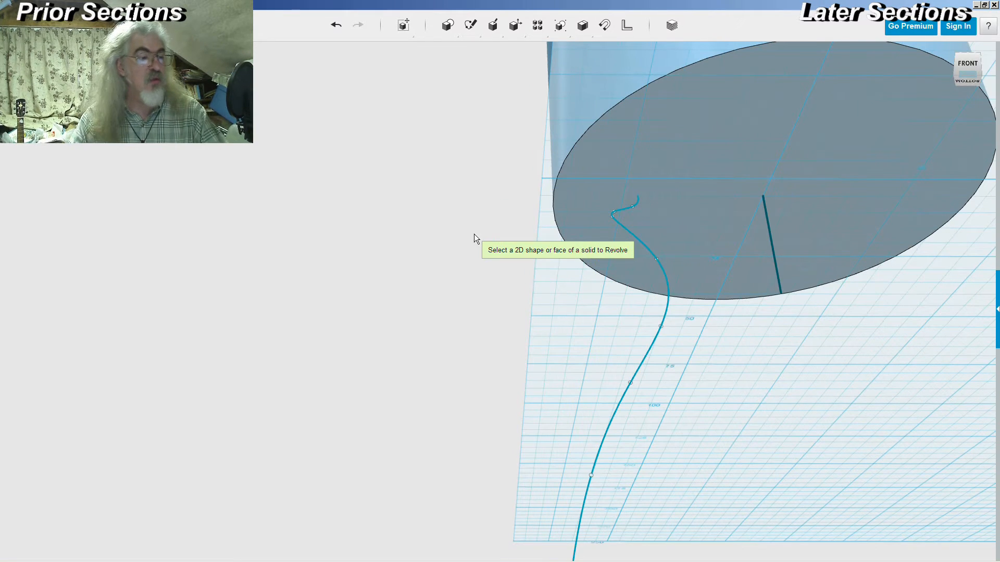
pyautogui.scroll(-4, 469, 261)
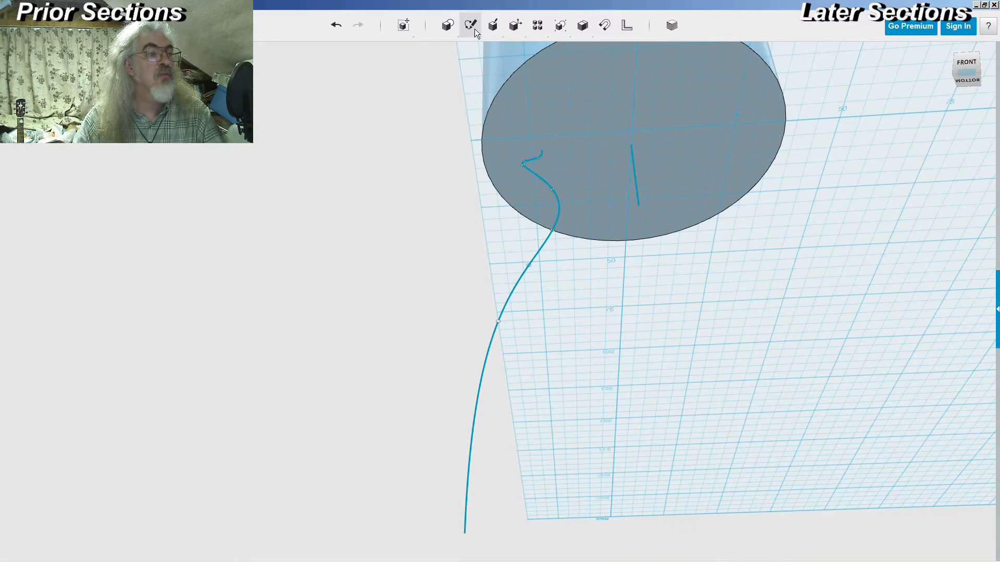
# - Close the bell profile with a polyline from the spline's inner end to the centre line, along the axis, and across to its outer end
pyautogui.click(553, 49)
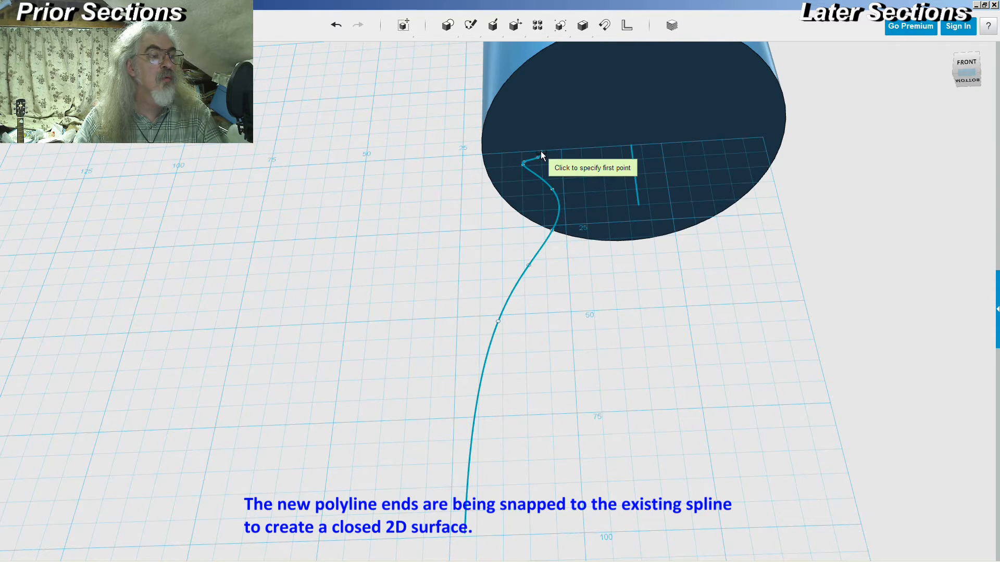
pyautogui.scroll(5, 544, 152)
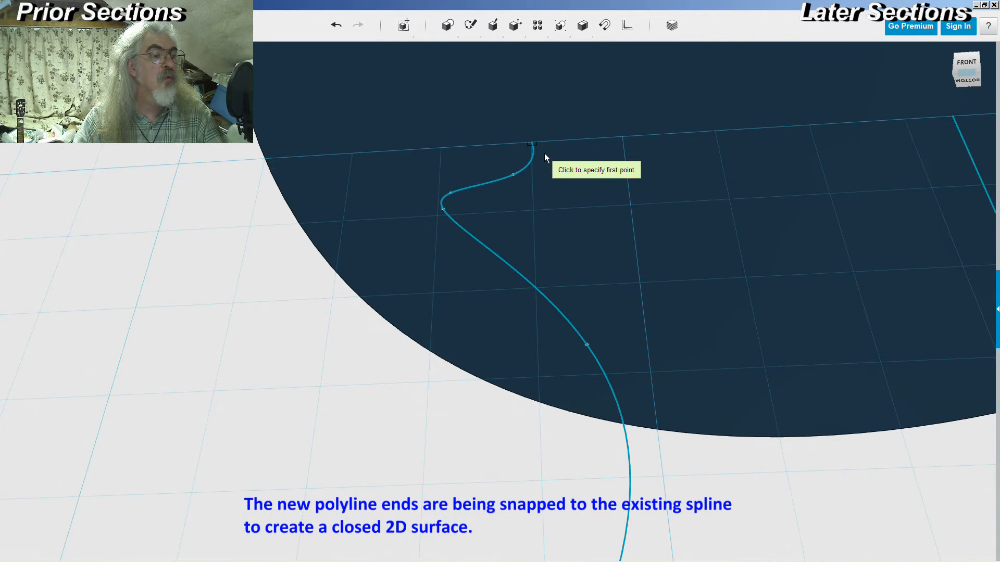
pyautogui.click(533, 142)
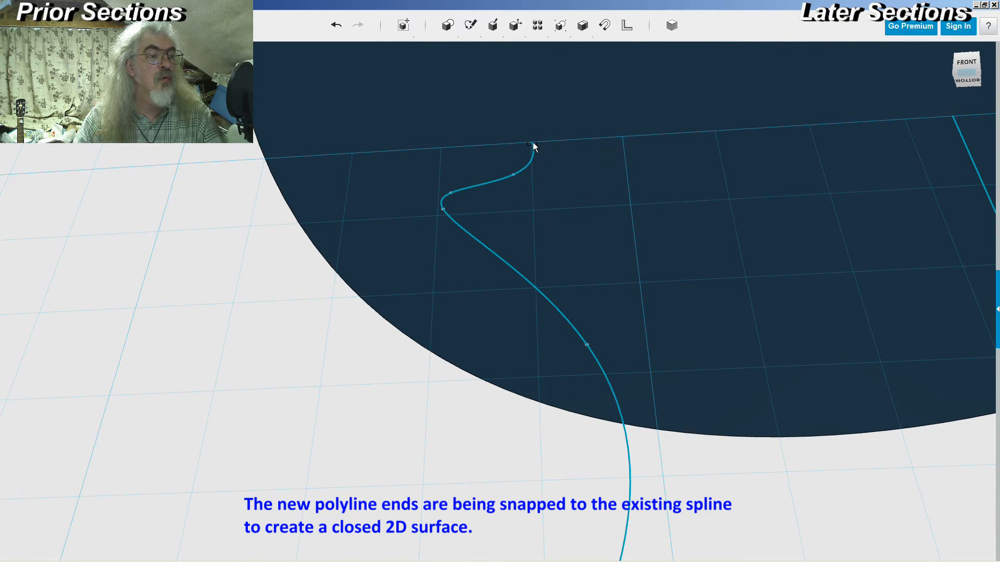
pyautogui.moveTo(607, 150)
pyautogui.mouseDown(button='right')
pyautogui.moveTo(582, 156)
pyautogui.moveTo(594, 152)
pyautogui.mouseUp(button='right')
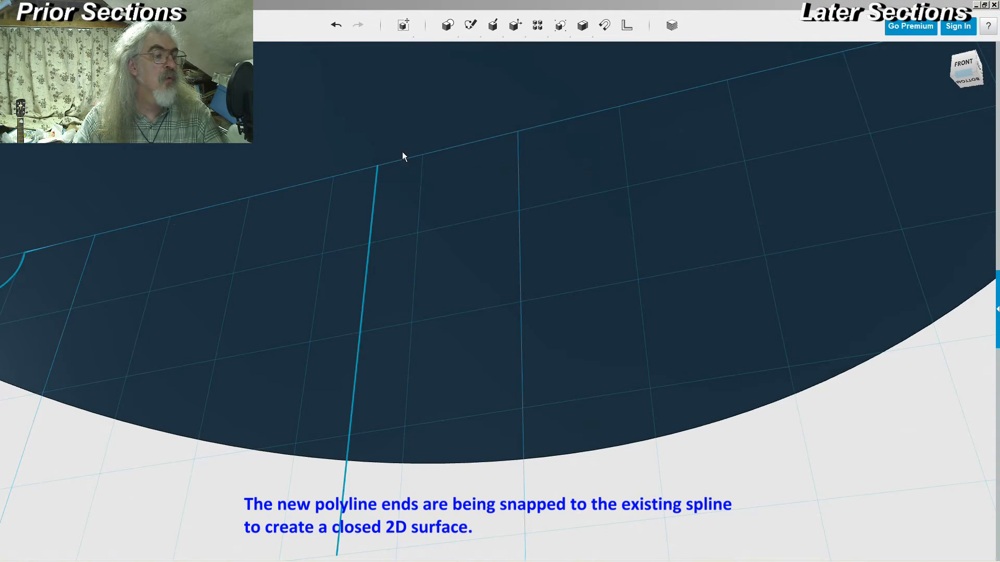
pyautogui.click(377, 165)
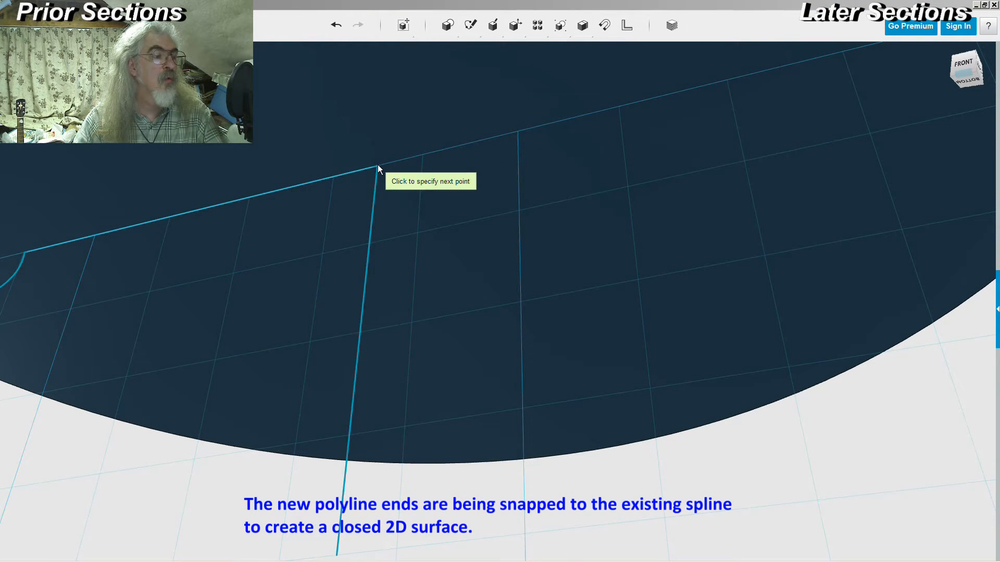
pyautogui.moveTo(397, 190); pyautogui.dragTo(522, 307, button='right')
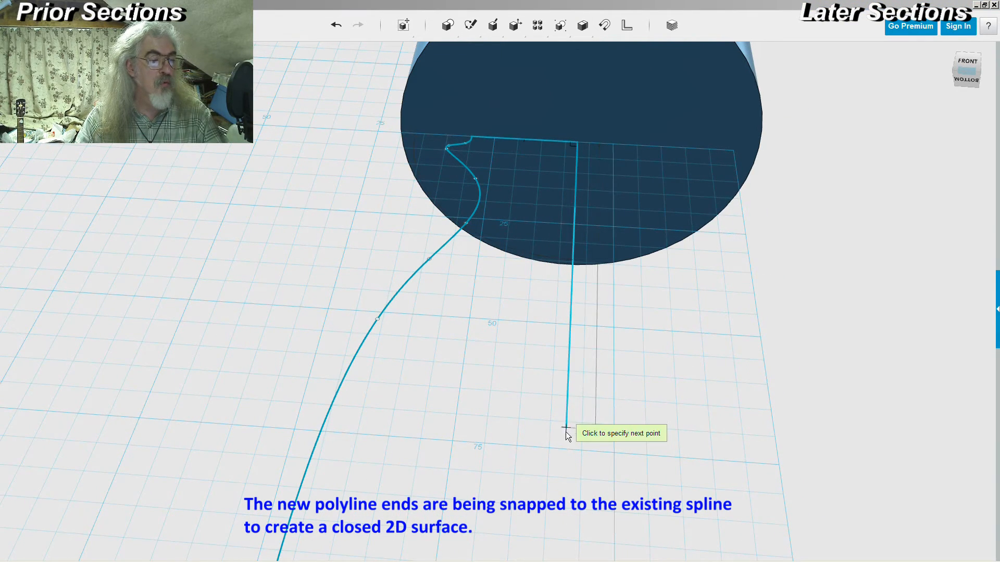
pyautogui.moveTo(560, 507)
pyautogui.mouseDown(button='right')
pyautogui.moveTo(563, 468)
pyautogui.moveTo(557, 517)
pyautogui.mouseUp(button='right')
pyautogui.moveTo(556, 495); pyautogui.dragTo(562, 347, button='middle')
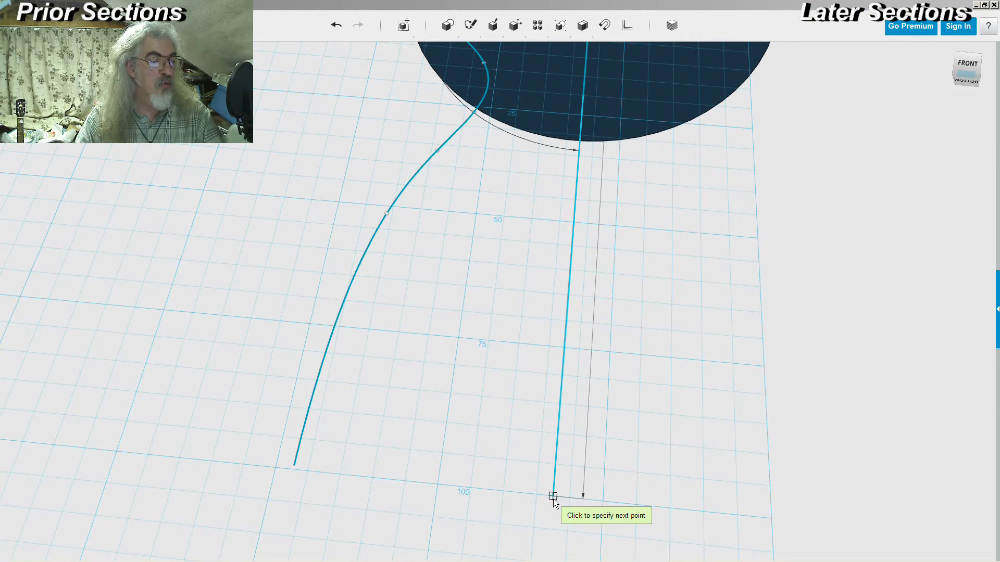
pyautogui.click(553, 499)
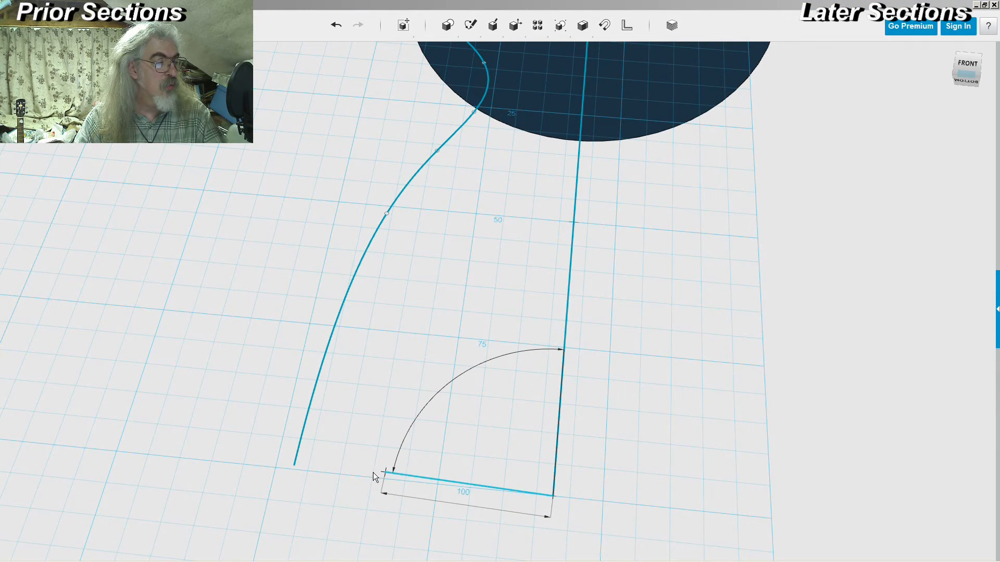
pyautogui.click(293, 467)
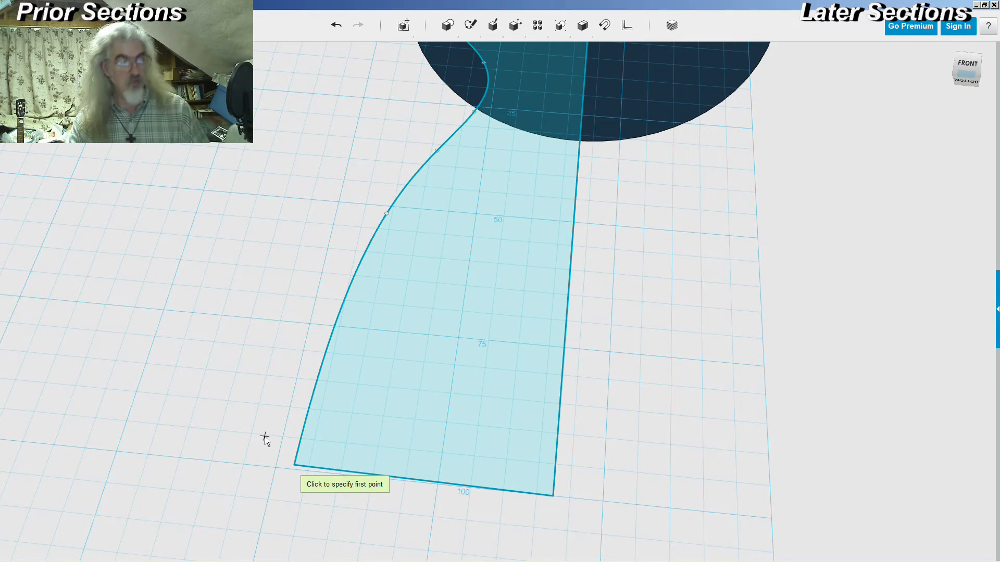
# - Revolve the closed bell profile 360 degrees around its straight centre-line edge to form the solid engine bell
pyautogui.moveTo(263, 384); pyautogui.dragTo(261, 372, button='right')
pyautogui.scroll(-5, 260, 372)
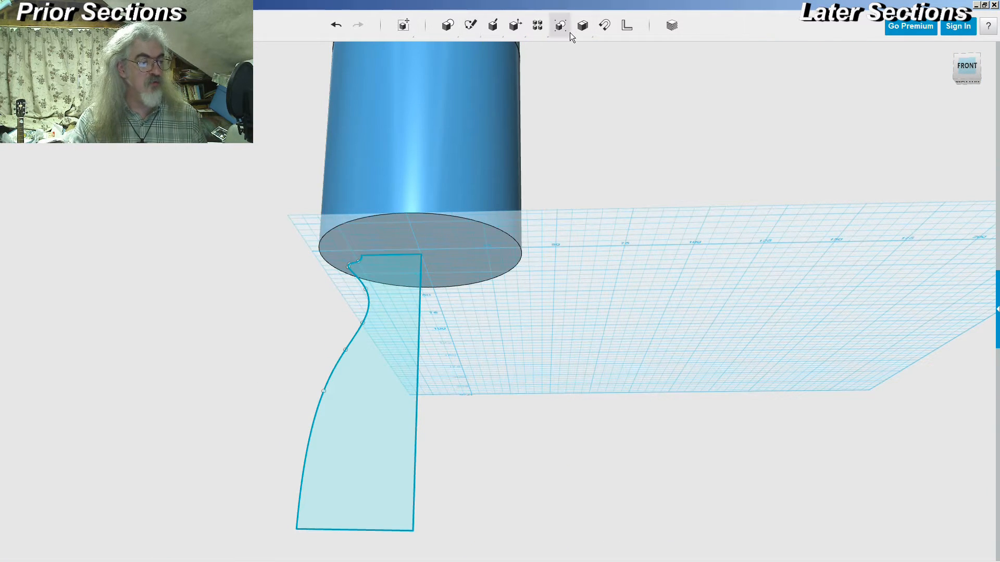
pyautogui.click(355, 451)
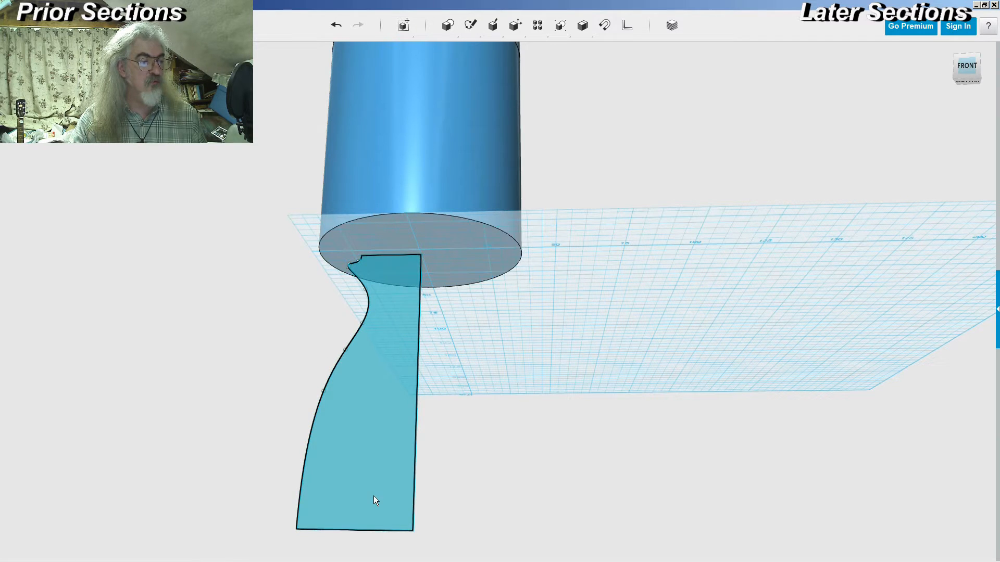
pyautogui.press('r')
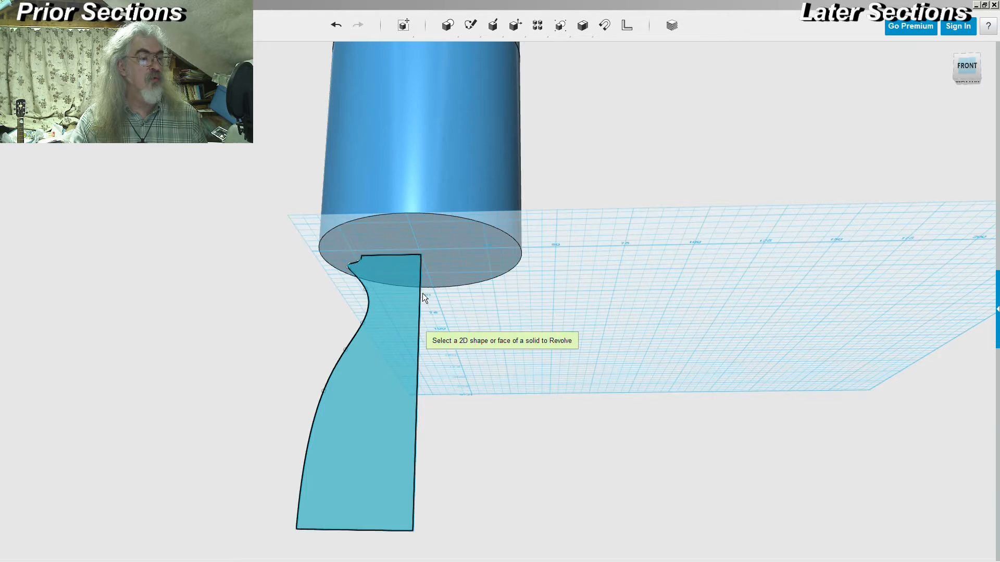
pyautogui.moveTo(453, 323); pyautogui.dragTo(451, 317, button='right')
pyautogui.click(365, 364)
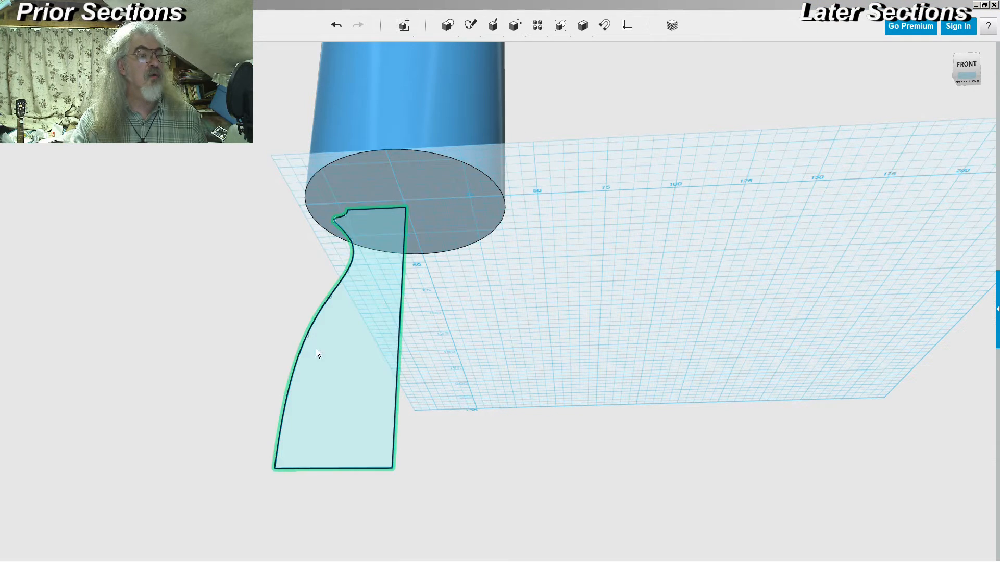
pyautogui.click(347, 368)
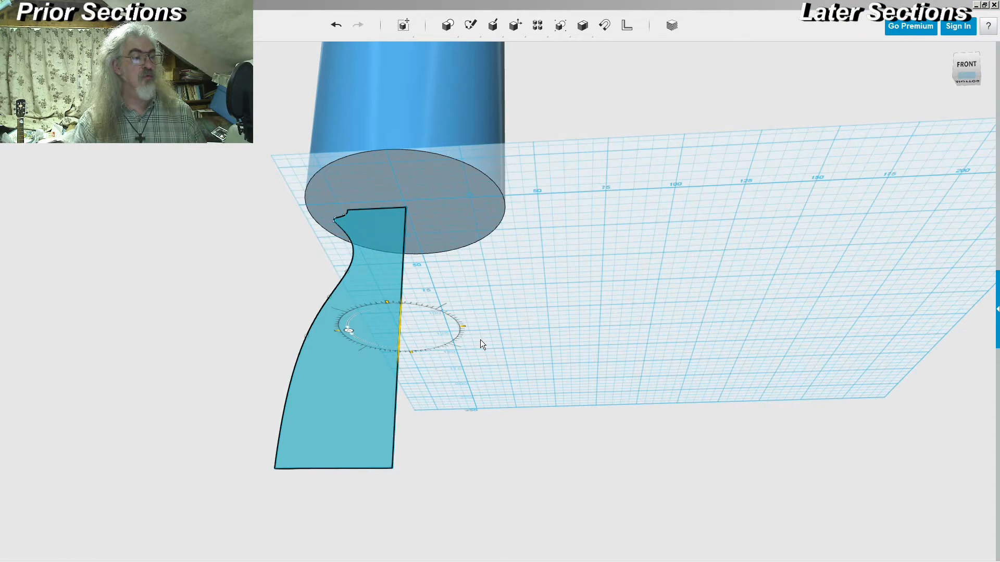
pyautogui.write('360')
pyautogui.press('Return')
pyautogui.moveTo(480, 340); pyautogui.dragTo(504, 310, button='right')
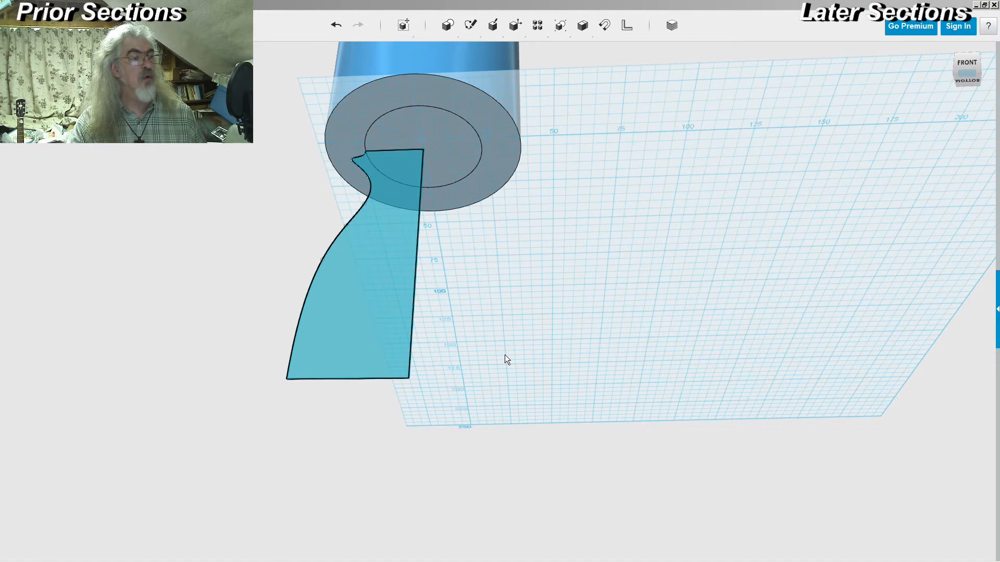
pyautogui.click(423, 169)
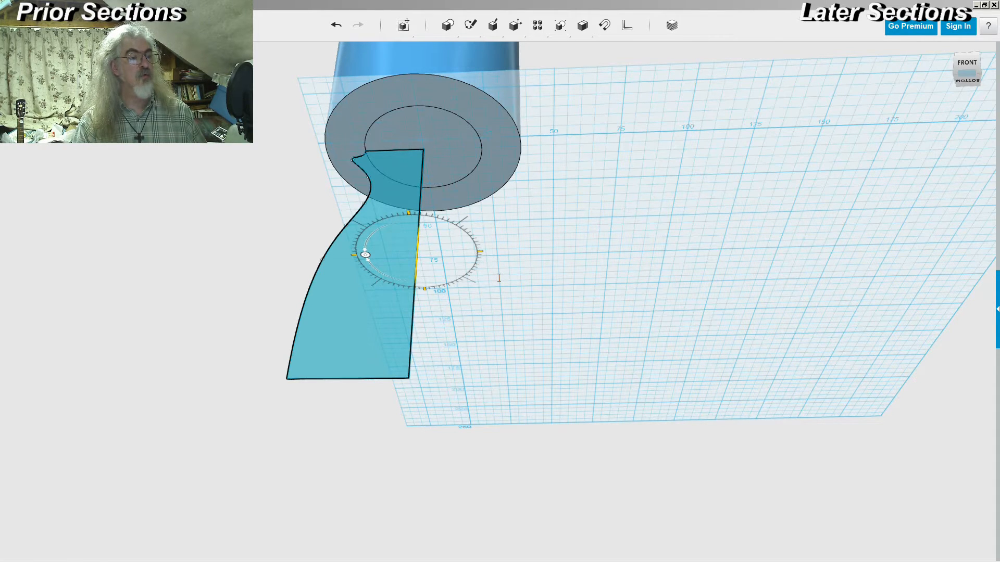
pyautogui.write('360')
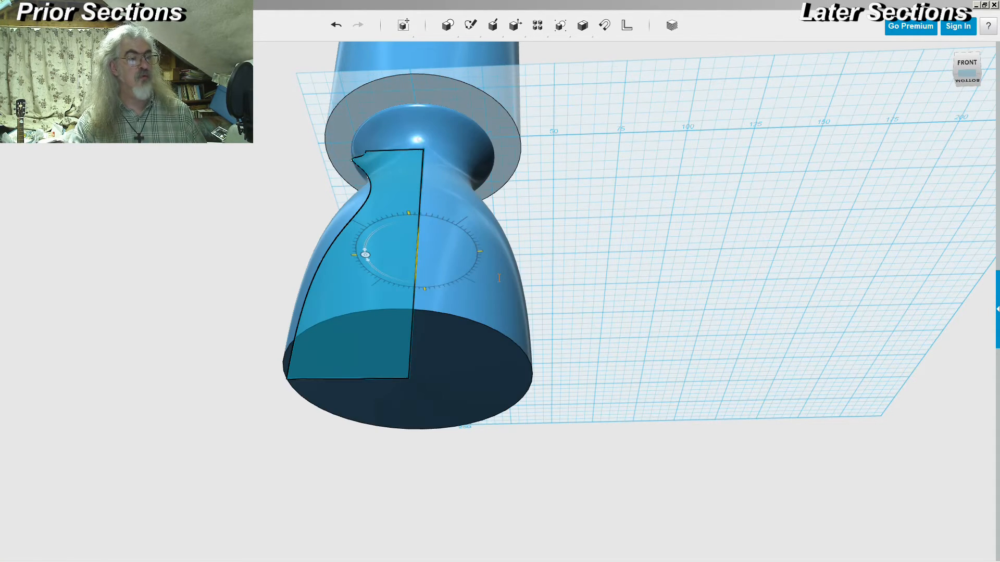
pyautogui.press('Return')
# - Examine the revolved engine bell's shape and proportions against the whole rocket
pyautogui.moveTo(631, 231); pyautogui.dragTo(660, 271, button='right')
pyautogui.scroll(-6, 630, 264)
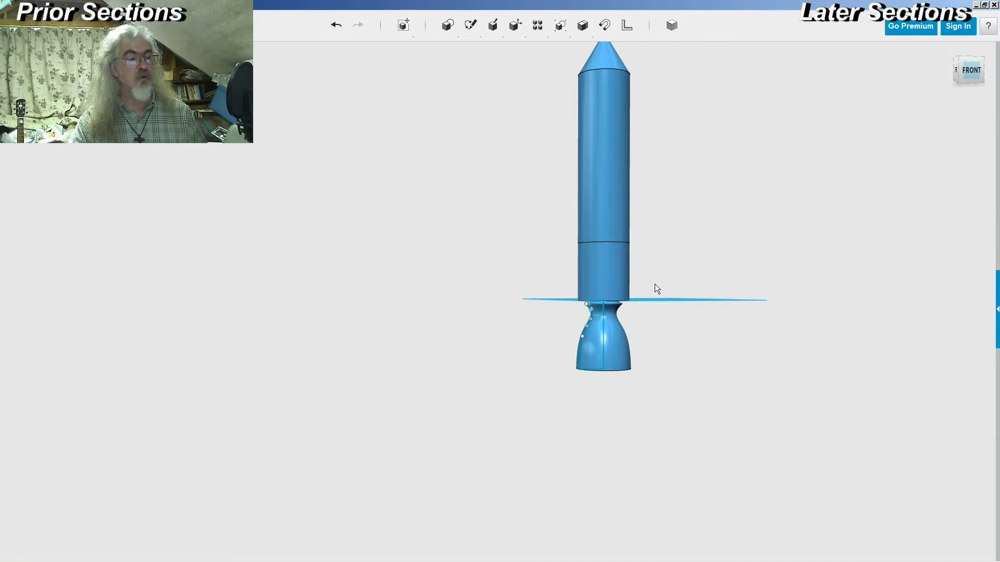
pyautogui.scroll(5, 657, 287)
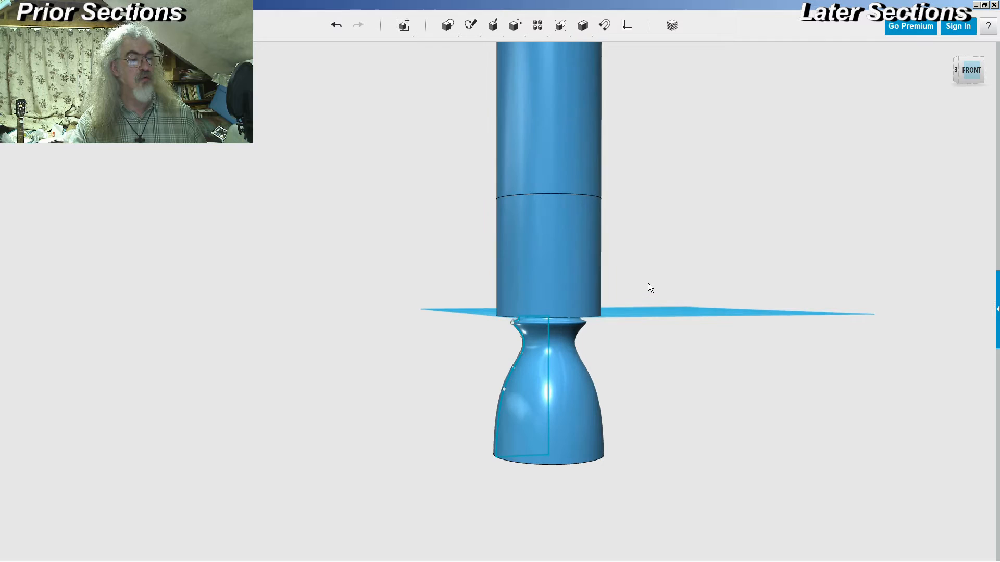
pyautogui.scroll(-3, 650, 290)
pyautogui.moveTo(664, 284)
pyautogui.mouseDown(button='right')
pyautogui.moveTo(685, 274)
pyautogui.moveTo(662, 273)
pyautogui.mouseUp(button='right')
pyautogui.scroll(-3, 676, 284)
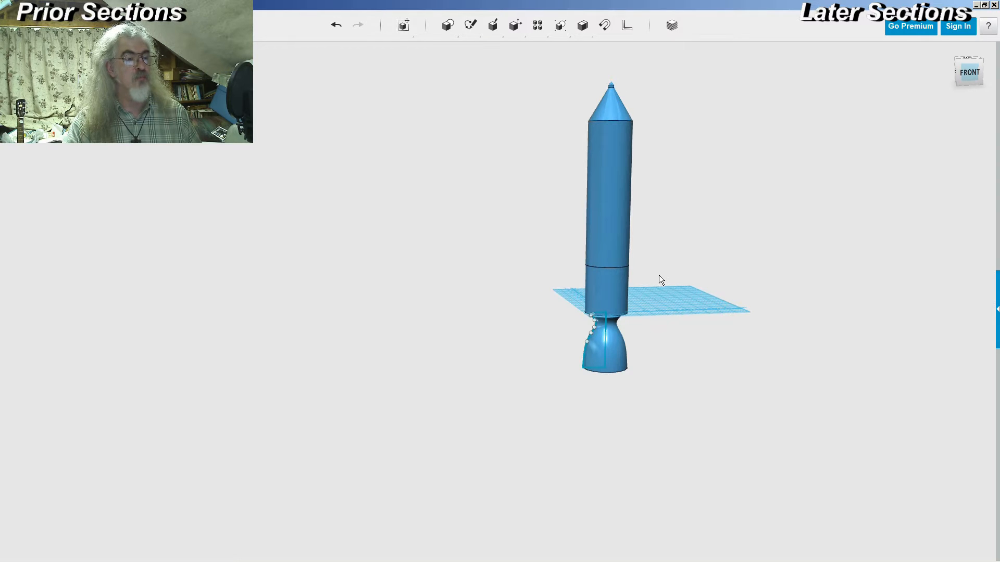
pyautogui.scroll(3, 658, 275)
pyautogui.scroll(-2, 658, 275)
pyautogui.moveTo(661, 277); pyautogui.dragTo(657, 275, button='right')
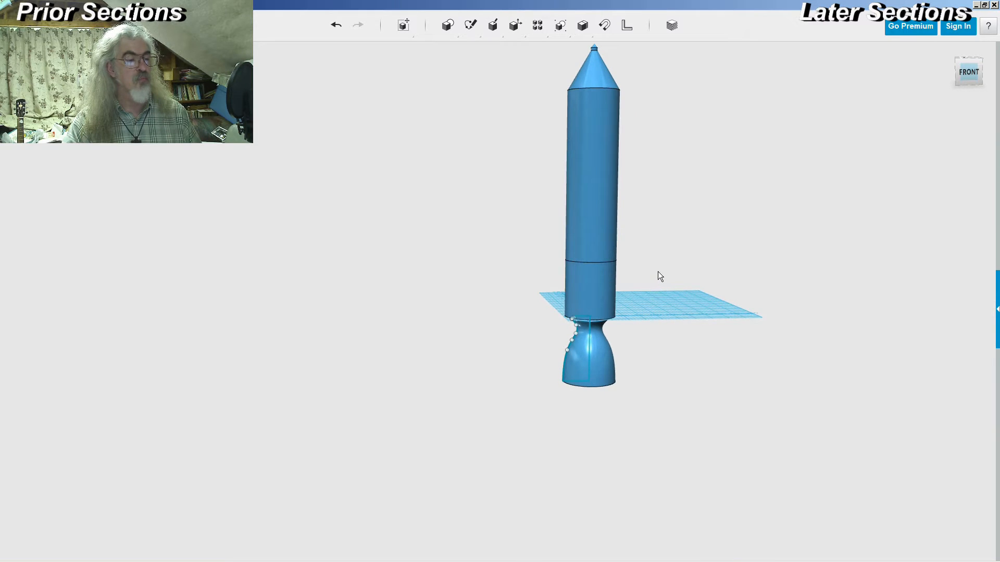
pyautogui.scroll(3, 658, 272)
# - Try to shell the engine bell inward from its flat end face with a thickness of 5
pyautogui.moveTo(641, 306); pyautogui.dragTo(634, 270, button='right')
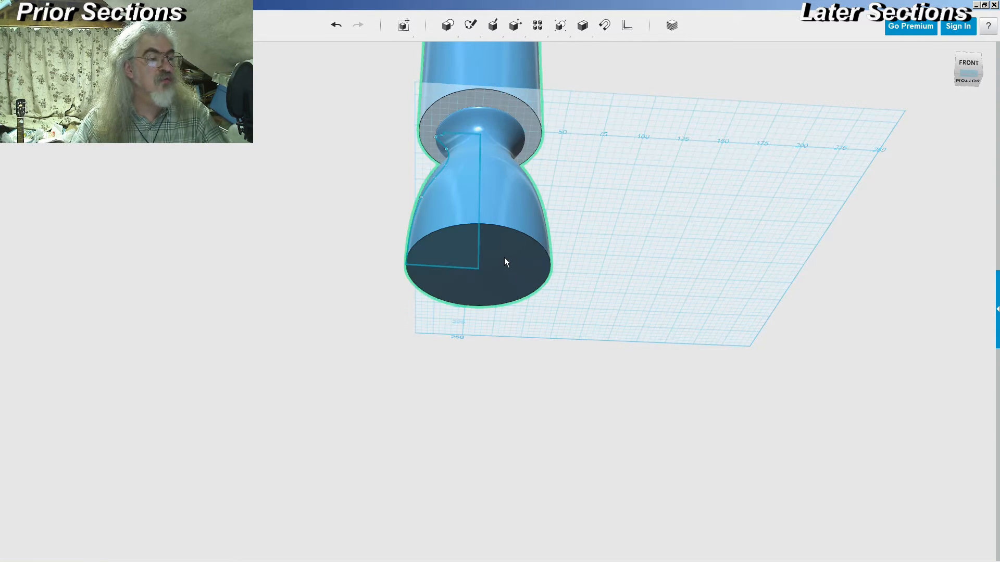
pyautogui.click(520, 265)
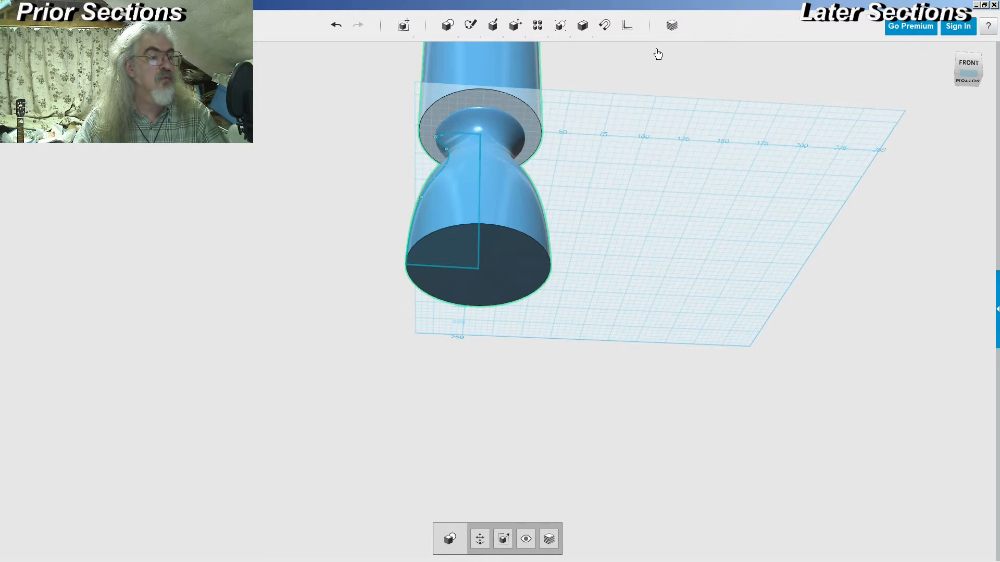
pyautogui.click(529, 272)
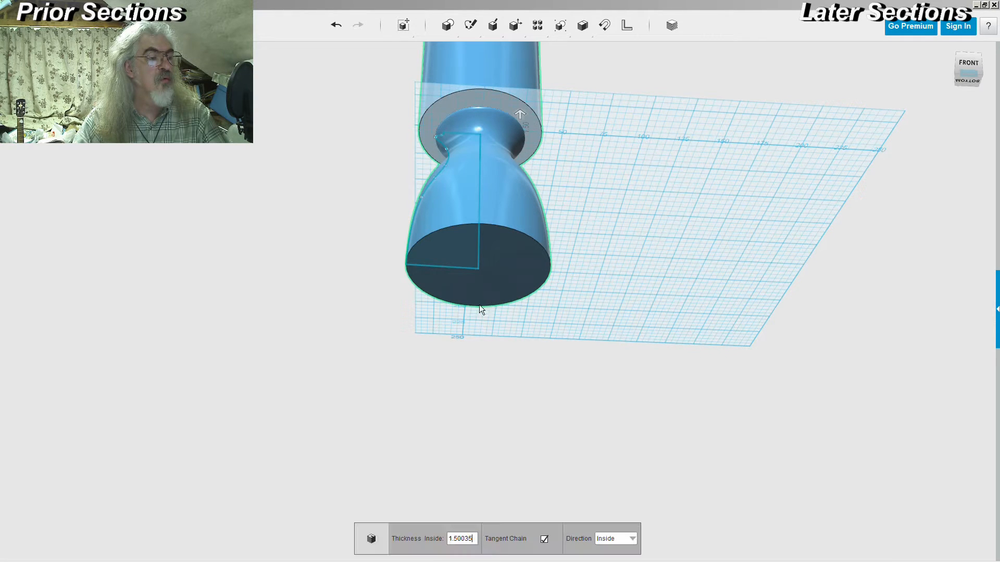
pyautogui.click(495, 283)
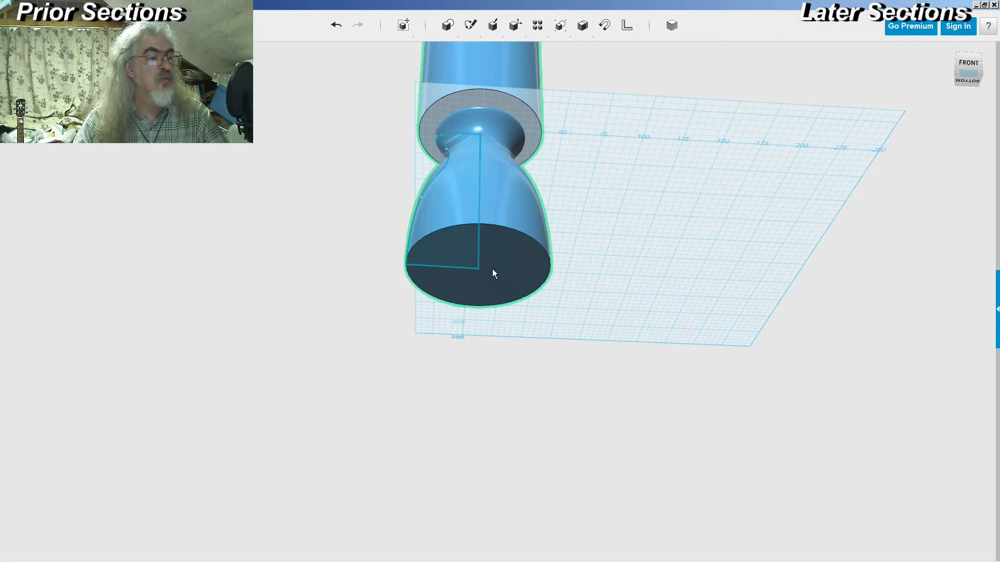
pyautogui.click(493, 265)
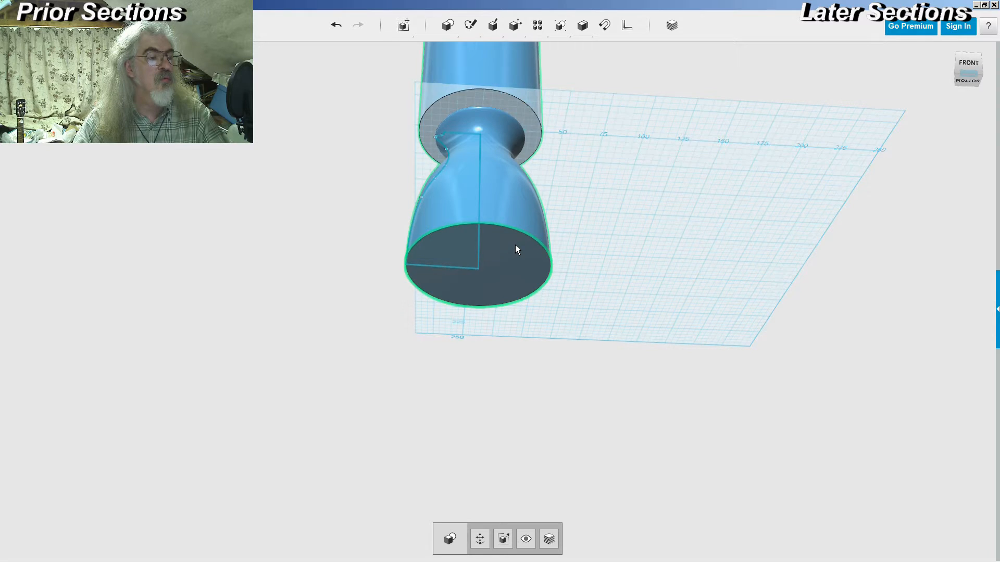
pyautogui.press('Escape')
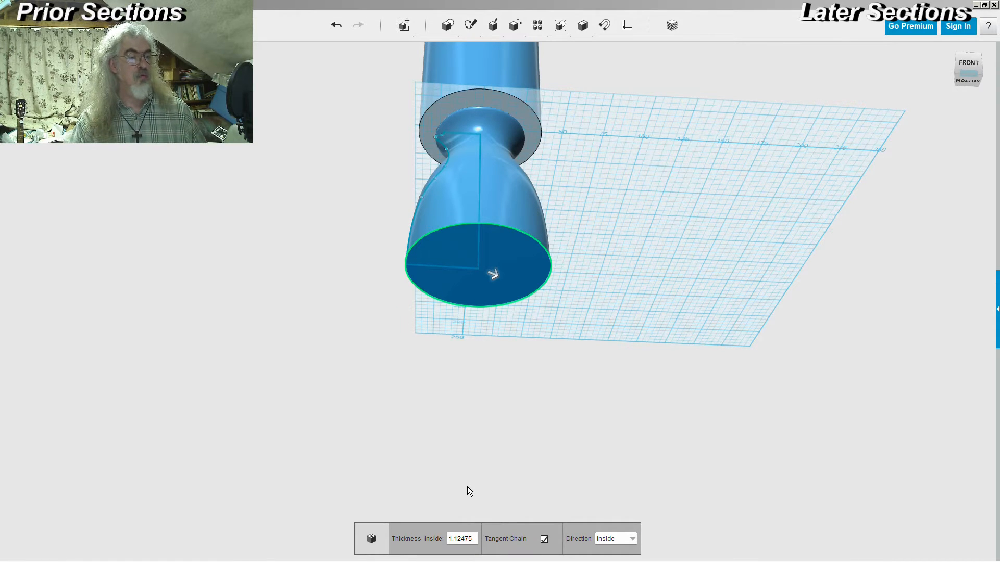
pyautogui.press('BackSpace')
pyautogui.press('BackSpace')
pyautogui.press('BackSpace')
pyautogui.press('BackSpace')
pyautogui.press('BackSpace')
pyautogui.press('BackSpace')
pyautogui.press('BackSpace')
pyautogui.write('5')
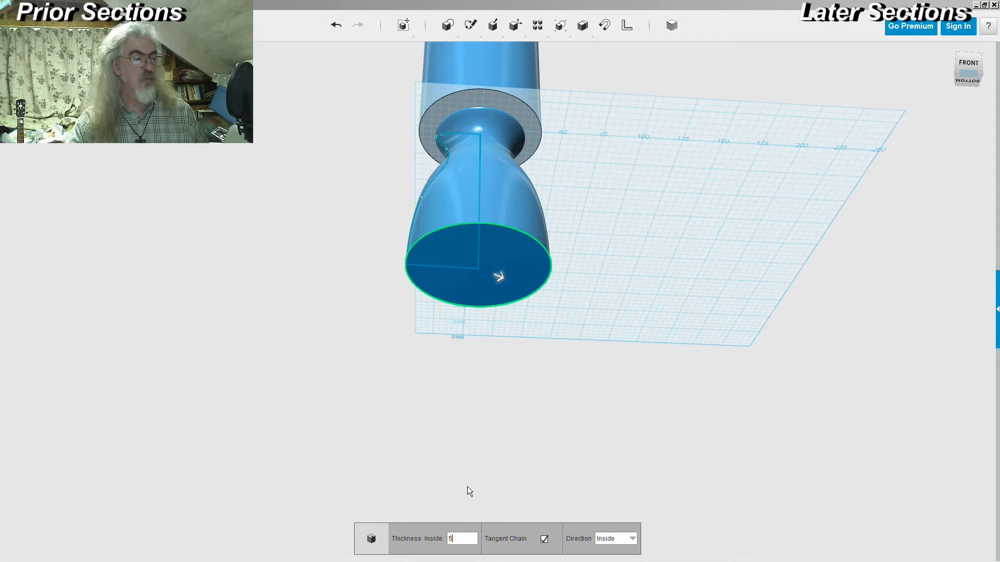
pyautogui.press('Return')
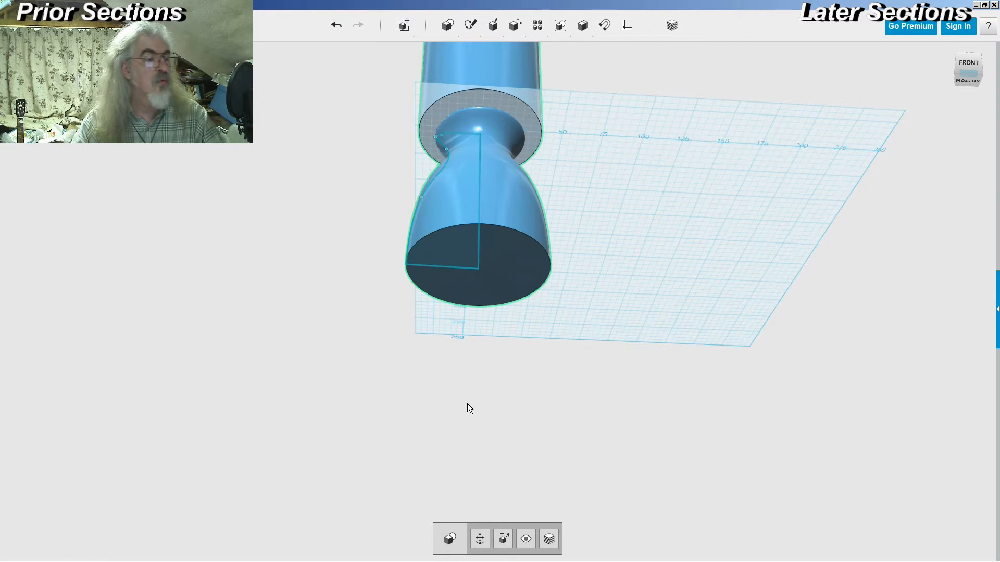
pyautogui.click(487, 291)
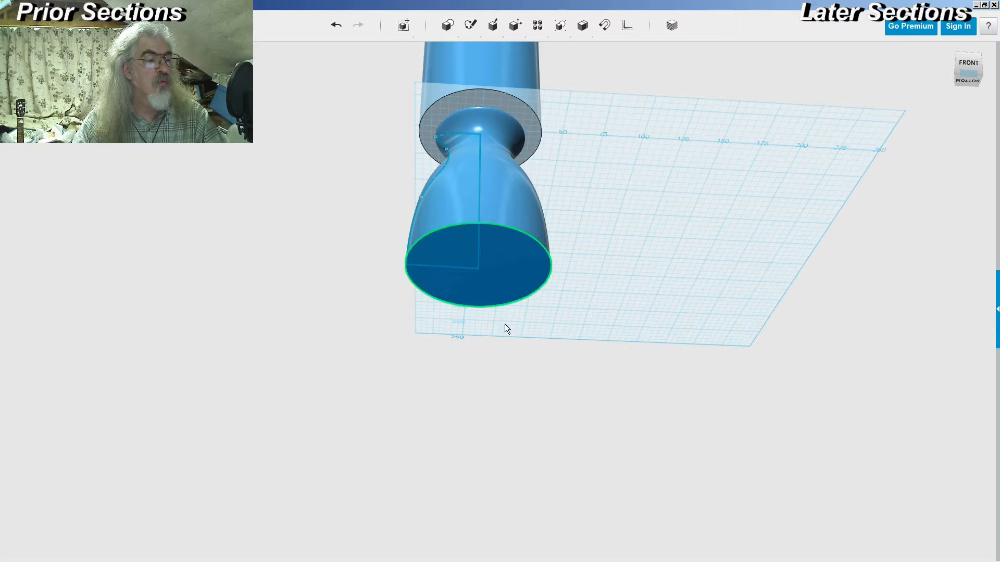
pyautogui.press('j')
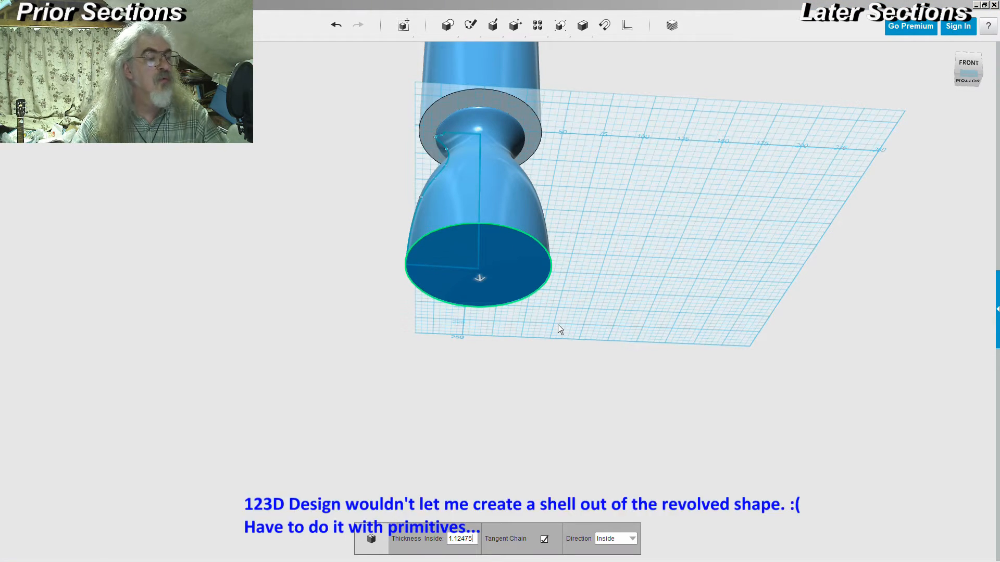
pyautogui.press('Escape')
# - Place a cone with radius 35 and height 80 at the centre of the bell's flat end face
pyautogui.moveTo(463, 391); pyautogui.dragTo(462, 406, button='right')
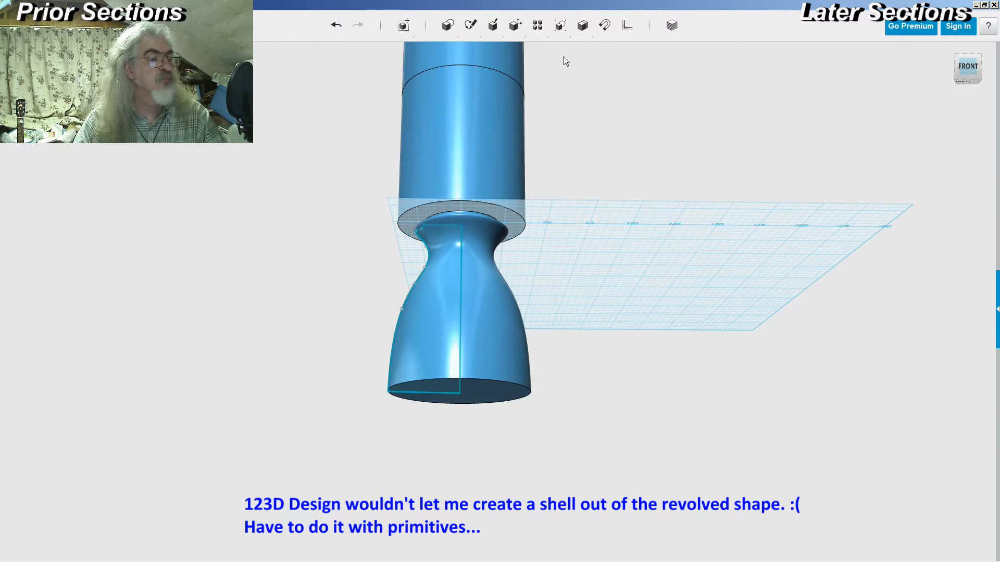
pyautogui.moveTo(564, 59)
pyautogui.mouseDown(button='right')
pyautogui.moveTo(571, 73)
pyautogui.moveTo(579, 68)
pyautogui.mouseUp(button='right')
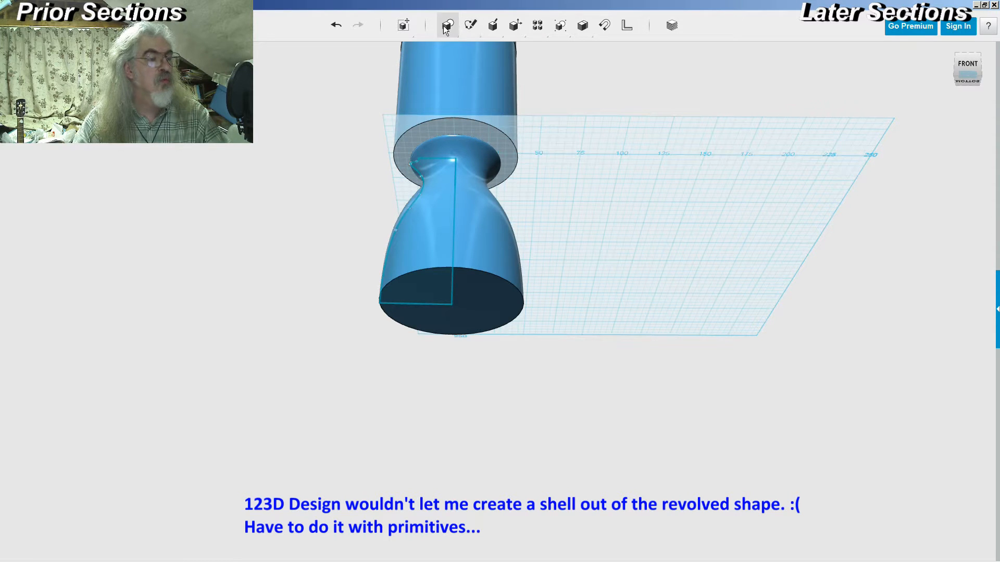
pyautogui.click(499, 51)
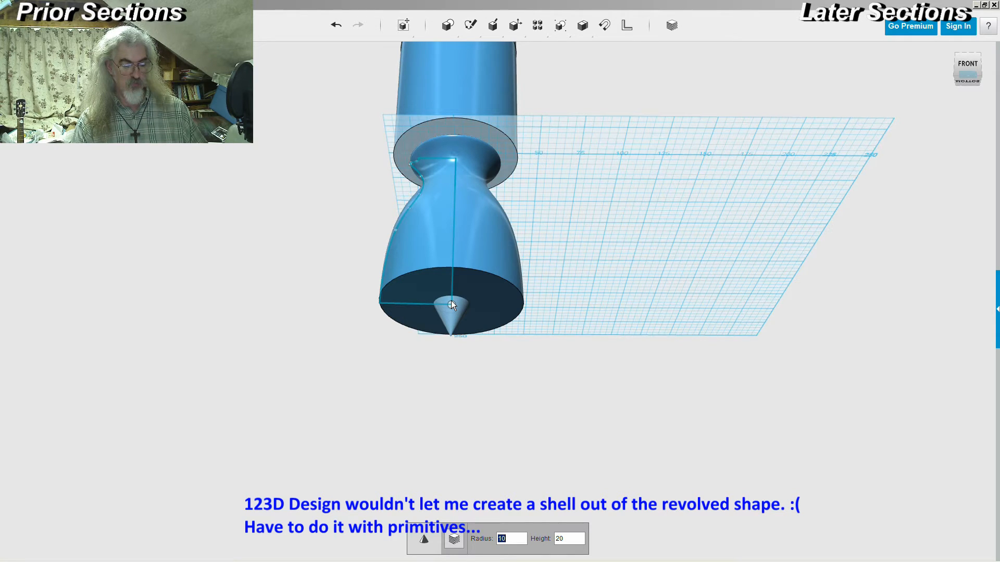
pyautogui.write('35')
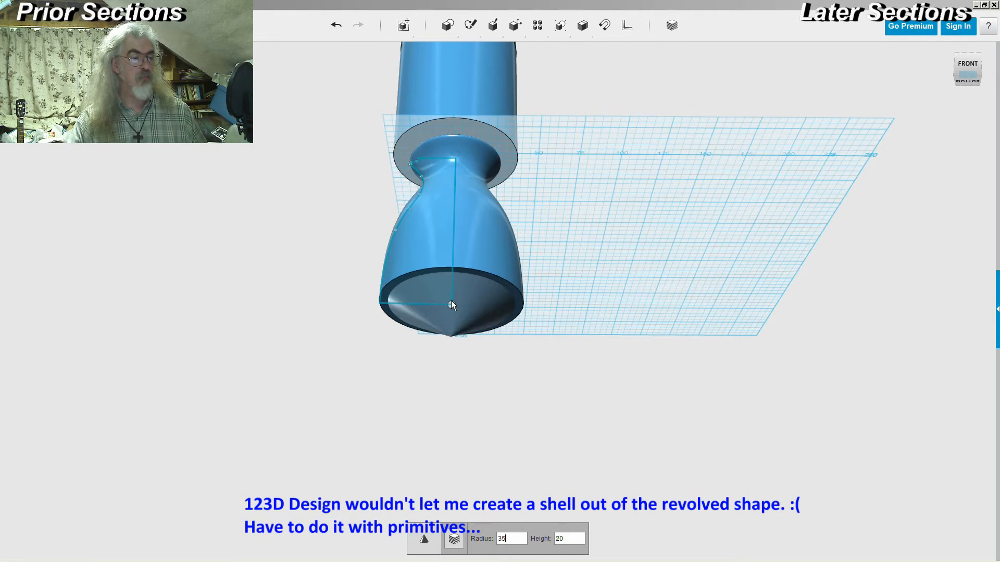
pyautogui.press('Tab')
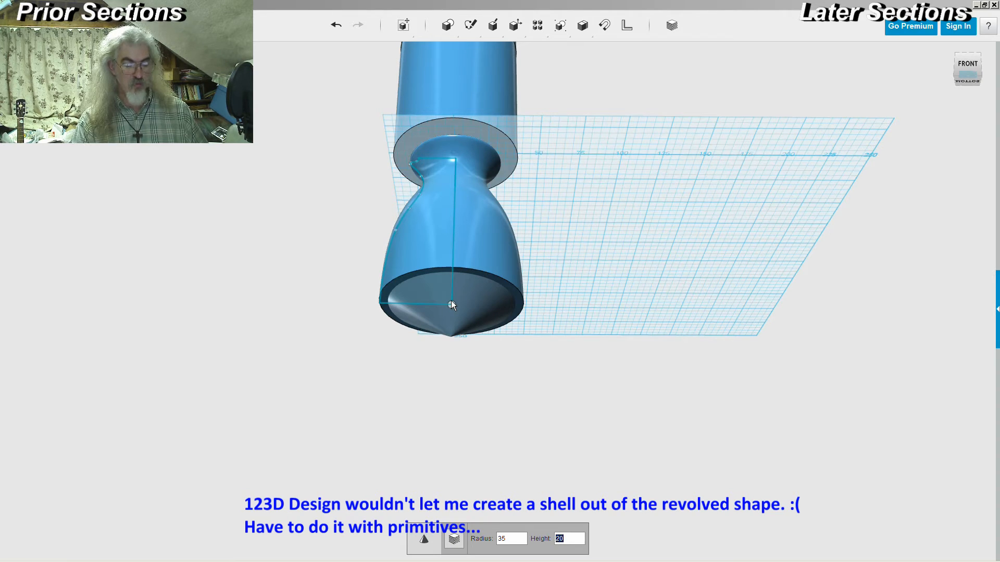
pyautogui.write('80')
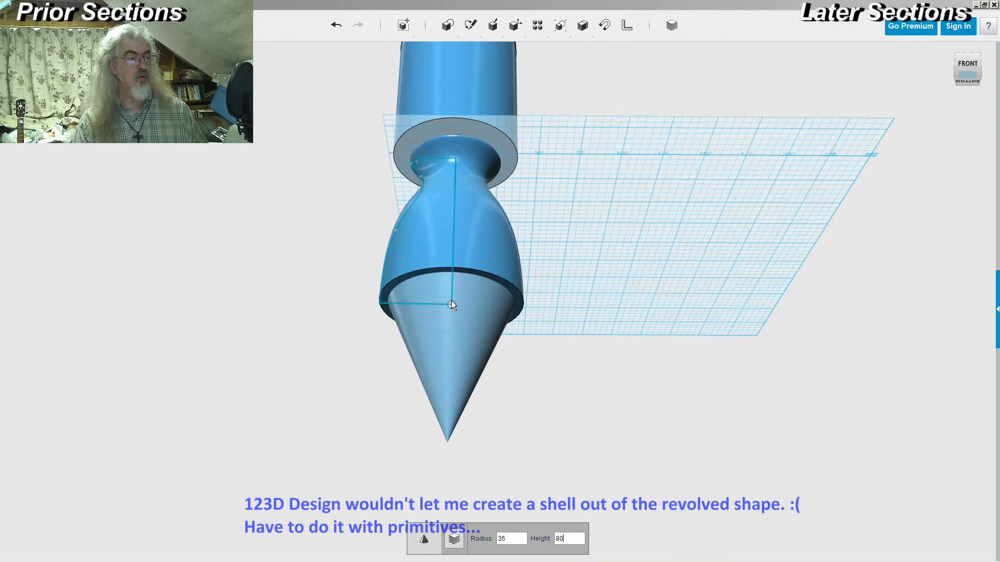
pyautogui.press('Return')
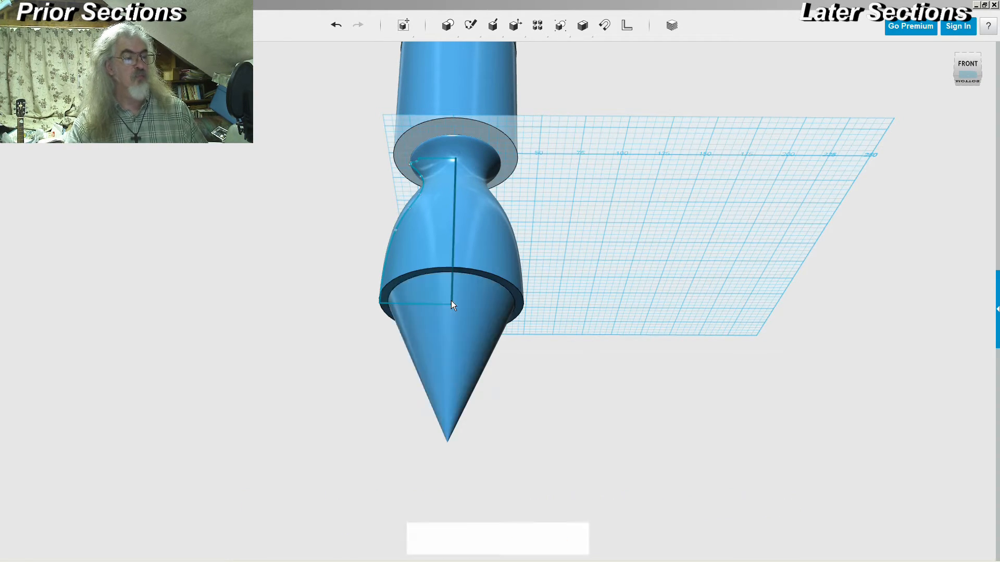
# - Rotate the cone half a turn so its apex points toward the engine bell
pyautogui.click(465, 355)
pyautogui.click(478, 539)
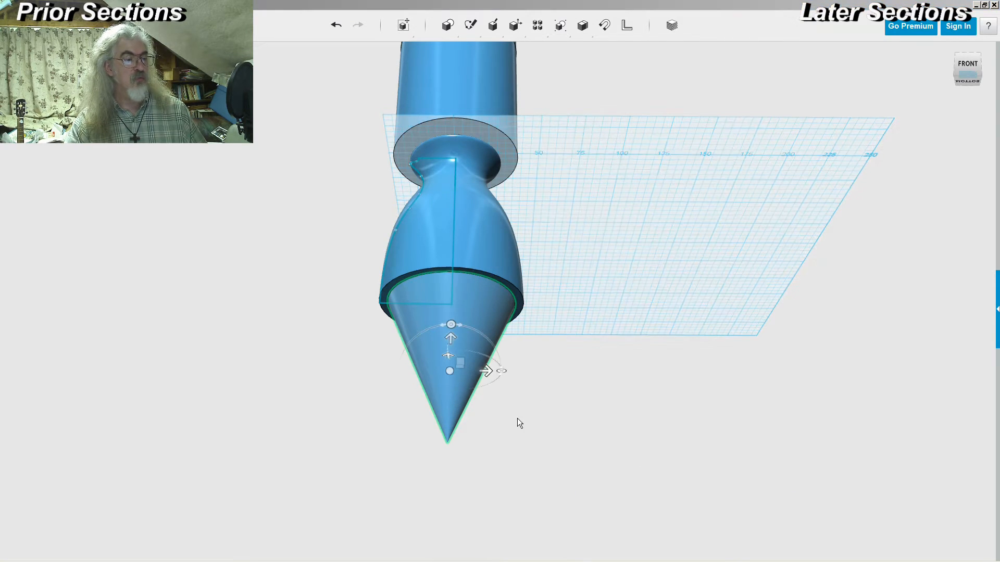
pyautogui.moveTo(582, 347); pyautogui.dragTo(534, 355, button='right')
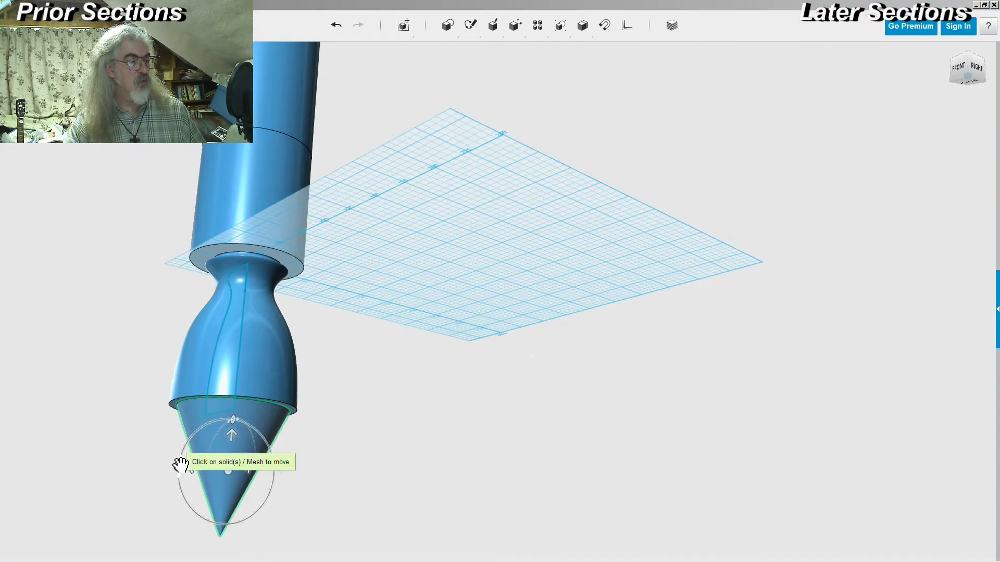
pyautogui.moveTo(178, 465); pyautogui.dragTo(300, 486)
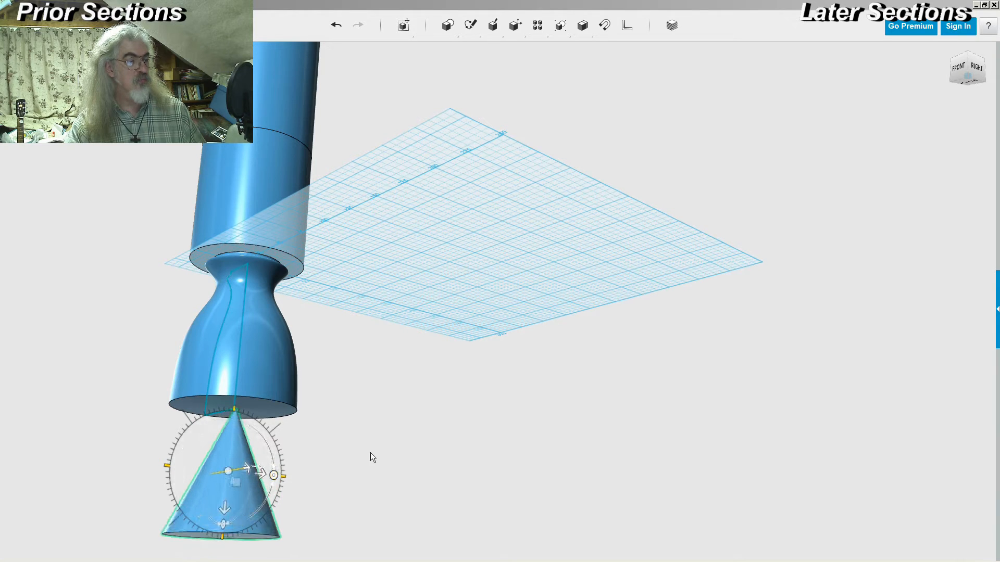
pyautogui.click(367, 451)
# - Move the cone up along its axis into the engine bell, roughly aligning its base with the bell's flat end face
pyautogui.moveTo(368, 452); pyautogui.dragTo(440, 358, button='right')
pyautogui.click(439, 326)
pyautogui.moveTo(437, 431); pyautogui.dragTo(467, 505, button='right')
pyautogui.click(480, 539)
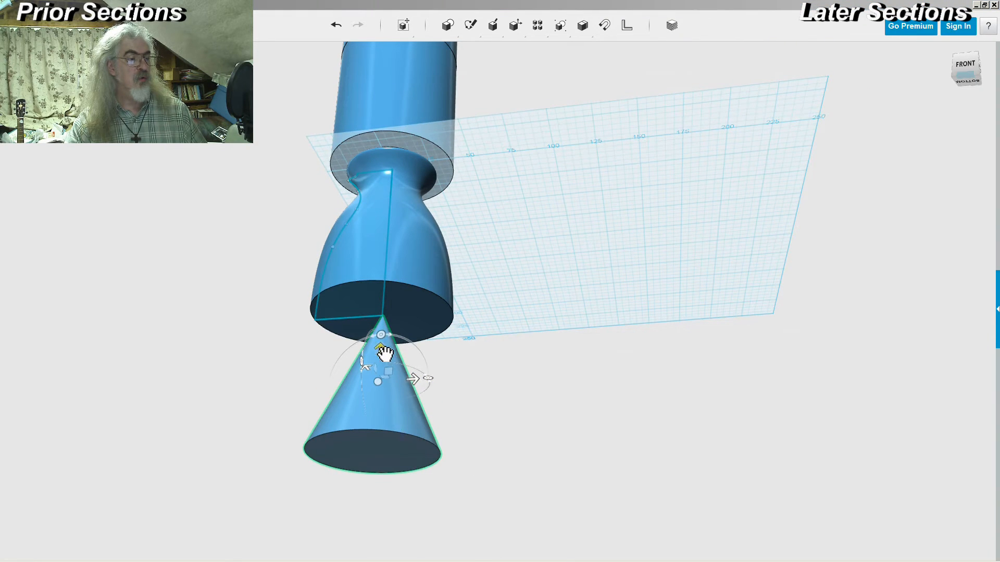
pyautogui.moveTo(383, 355); pyautogui.dragTo(394, 232)
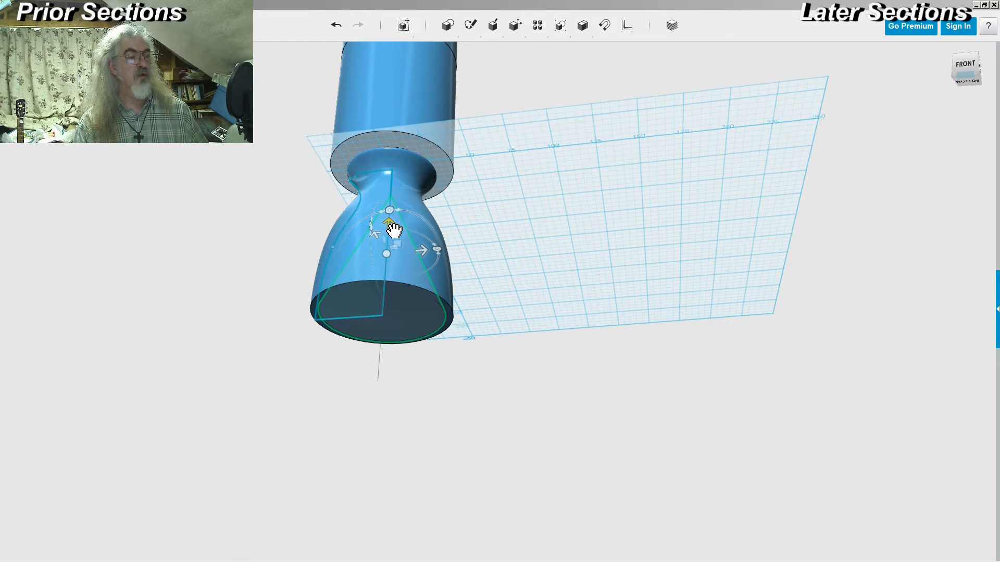
pyautogui.moveTo(395, 230); pyautogui.dragTo(394, 230)
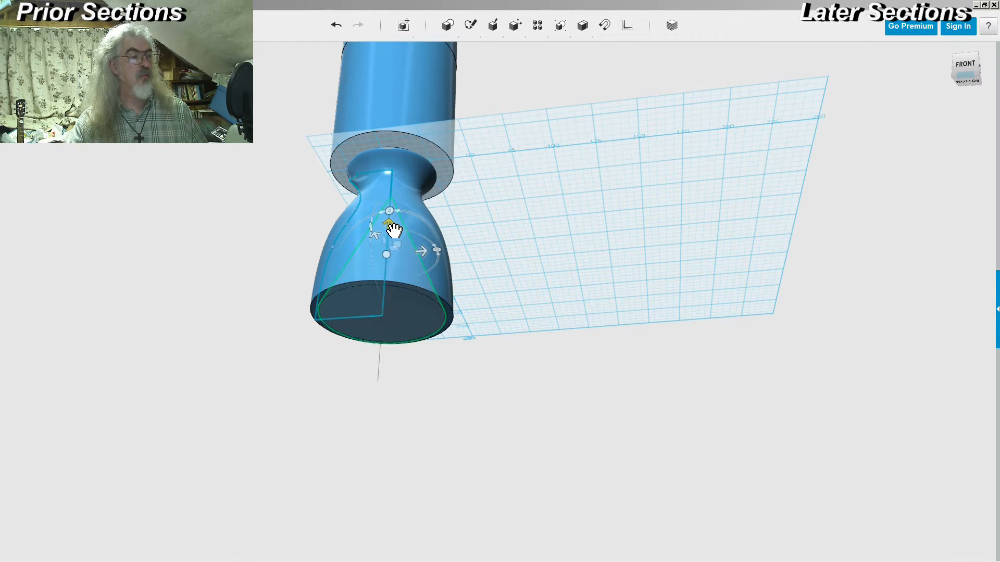
pyautogui.press('Return')
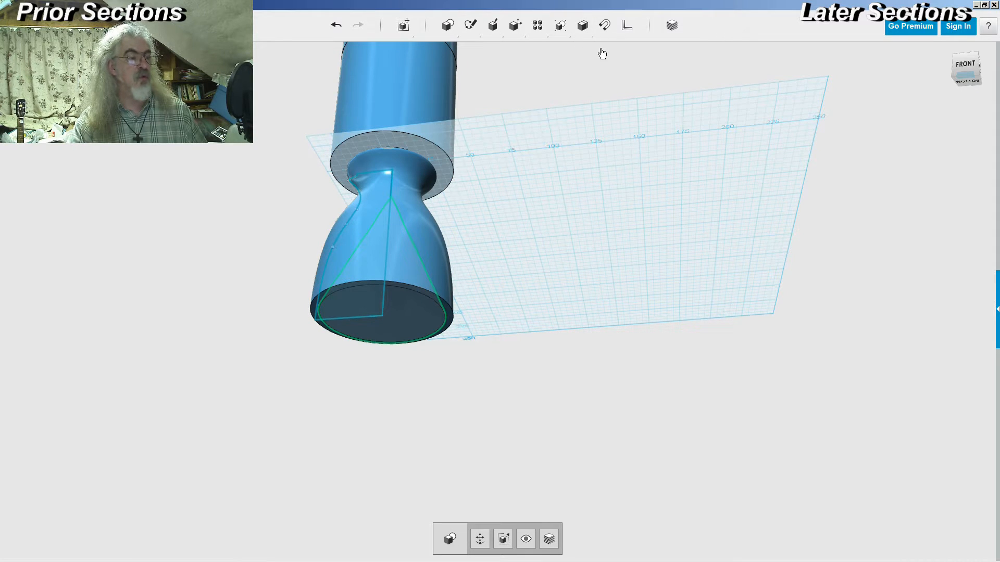
# - Try to subtract the cone from the engine bell
pyautogui.click(423, 251)
pyautogui.click(415, 333)
pyautogui.click(438, 426)
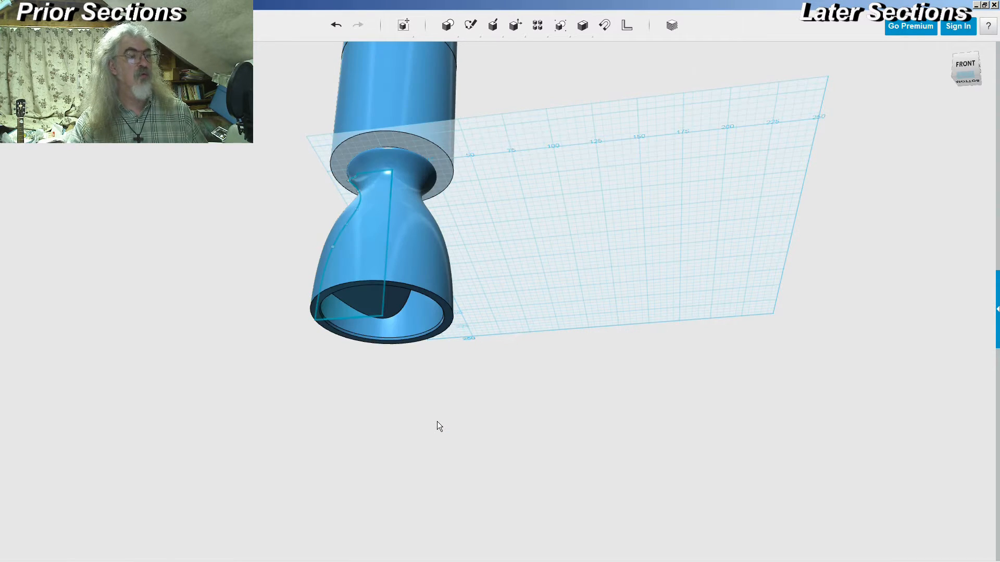
# - Inspect the cut inside the bell, and undo the subtraction together with the cone's move
pyautogui.moveTo(447, 420); pyautogui.dragTo(505, 384, button='right')
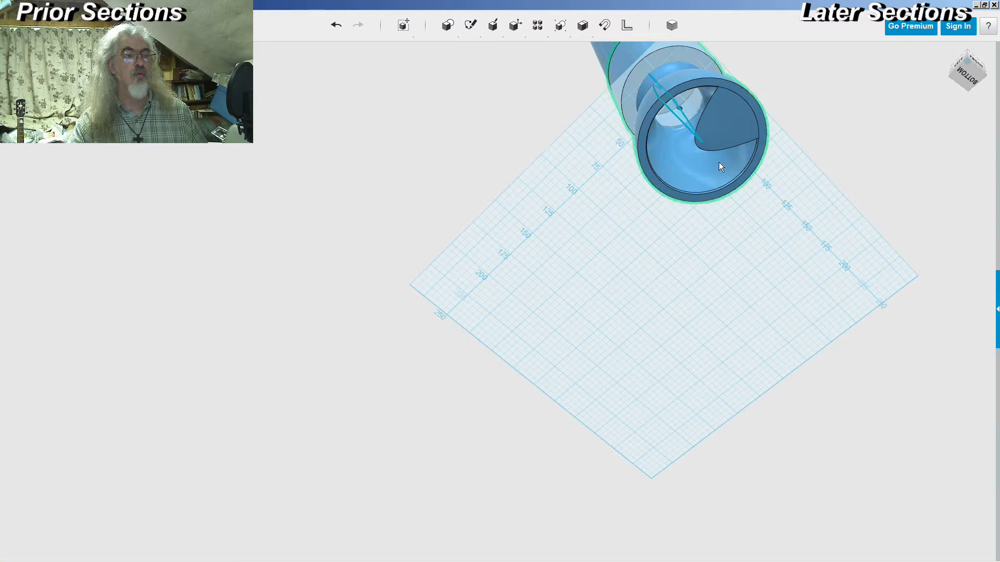
pyautogui.click(713, 143)
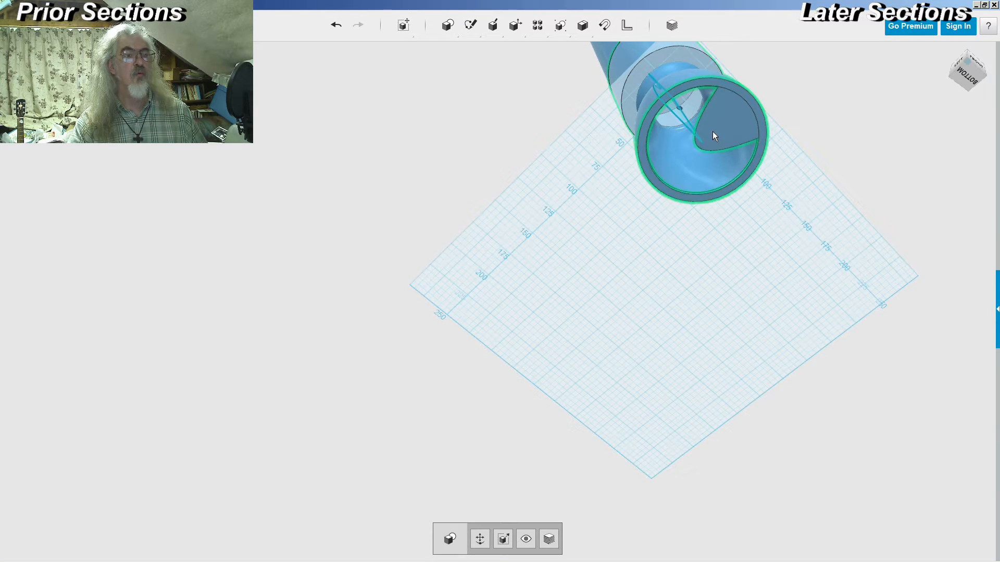
pyautogui.click(713, 131)
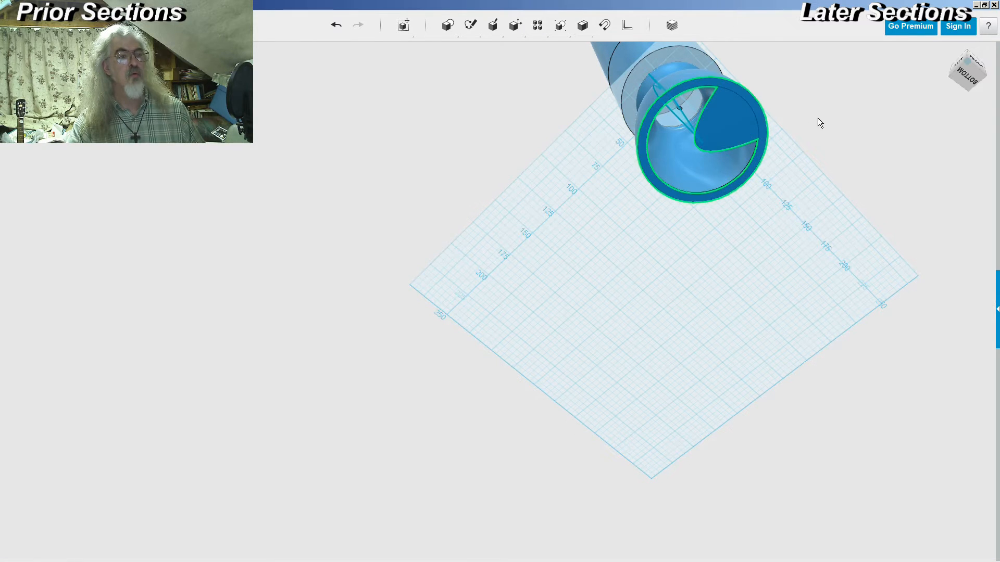
pyautogui.hotkey('ctrl', 'z')
pyautogui.hotkey('ctrl', 'z')
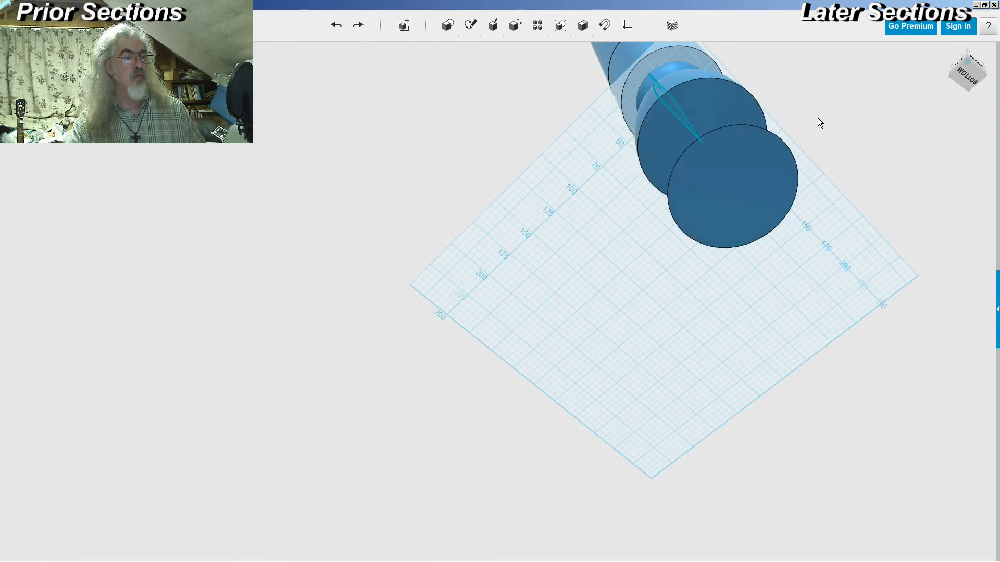
# - Move the cone exactly 80 up along its axis into the engine bell
pyautogui.moveTo(816, 119); pyautogui.dragTo(792, 161, button='right')
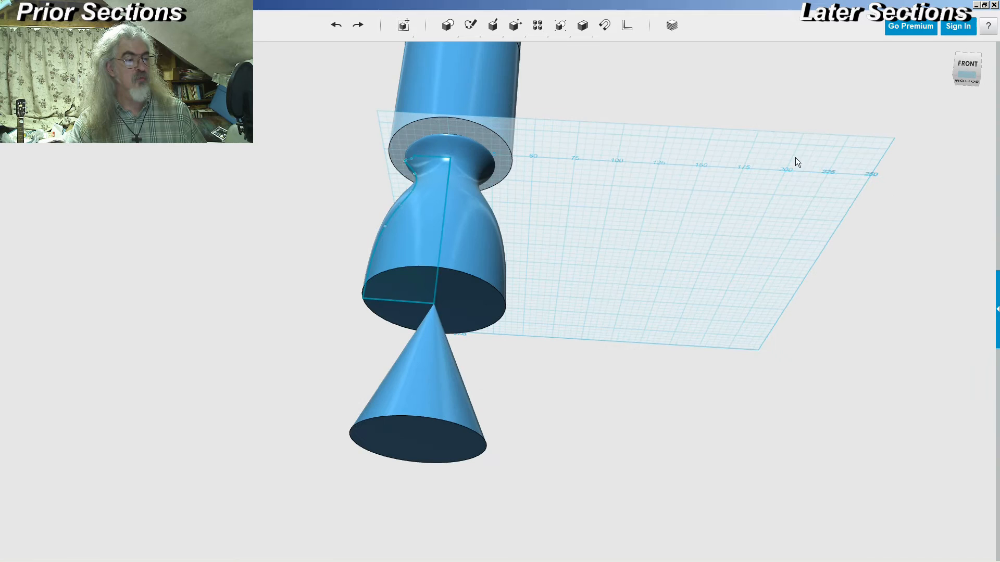
pyautogui.click(467, 419)
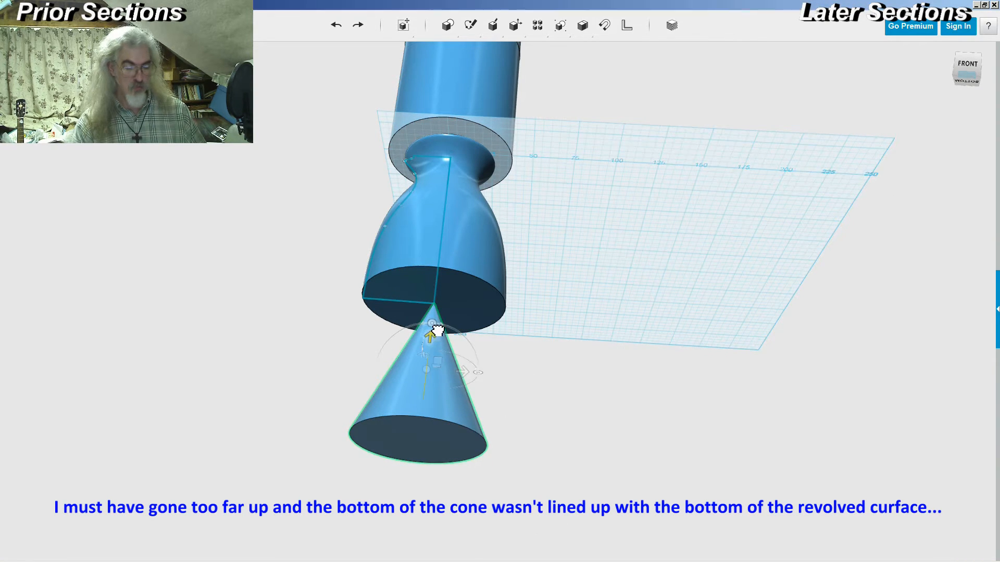
pyautogui.moveTo(436, 337); pyautogui.dragTo(438, 316)
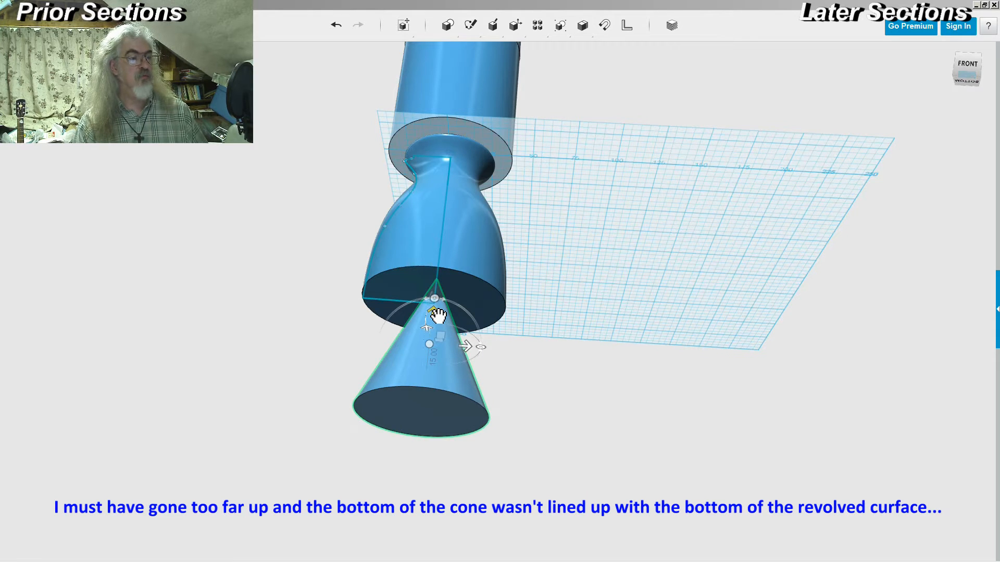
pyautogui.write('80')
pyautogui.click(437, 314)
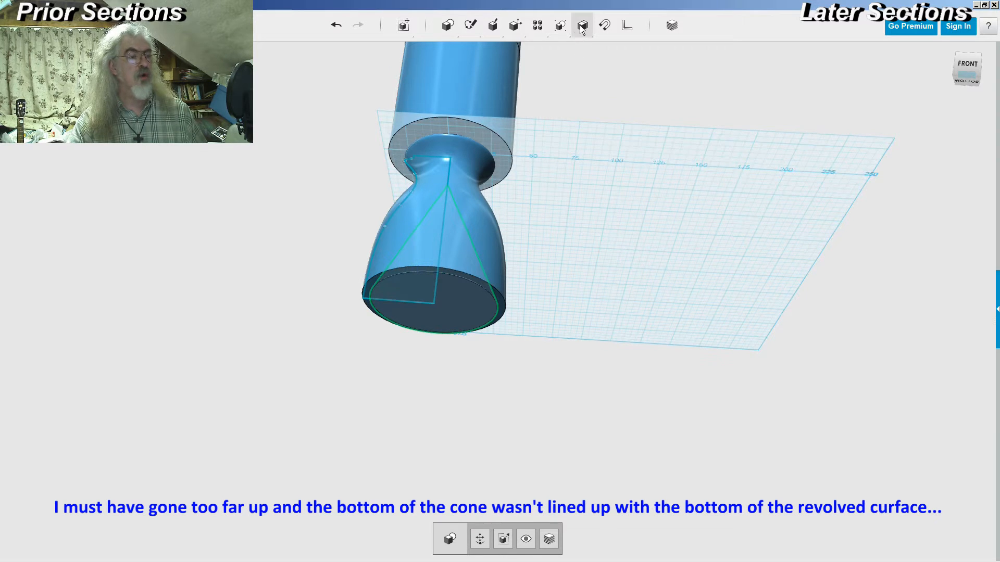
# - Subtract the cone from the engine bell to hollow out its open end
pyautogui.click(593, 60)
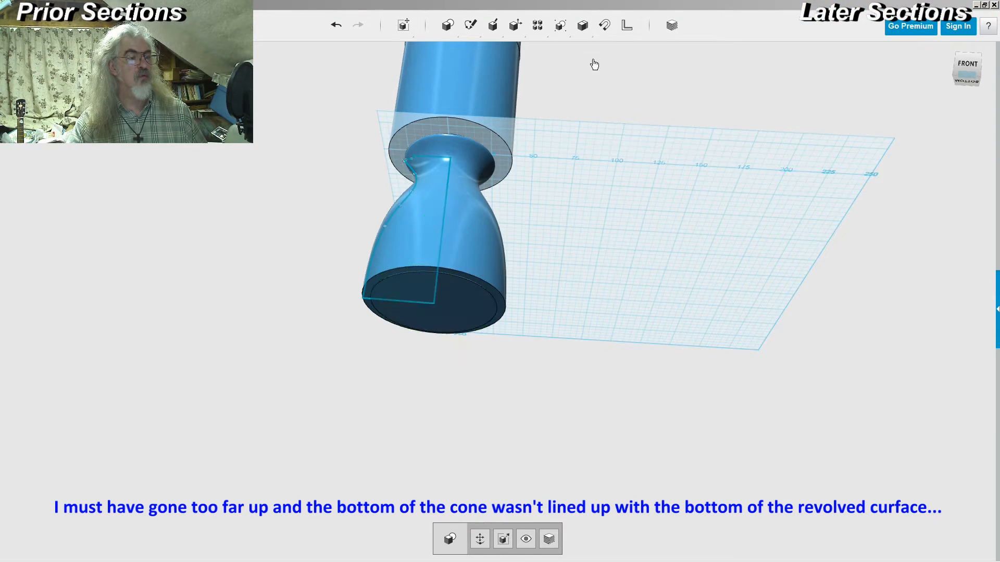
pyautogui.click(473, 239)
pyautogui.click(460, 314)
pyautogui.click(511, 385)
pyautogui.moveTo(513, 383)
pyautogui.mouseDown(button='right')
pyautogui.moveTo(518, 341)
pyautogui.moveTo(533, 338)
pyautogui.moveTo(531, 350)
pyautogui.moveTo(520, 343)
pyautogui.moveTo(526, 368)
pyautogui.moveTo(547, 373)
pyautogui.moveTo(538, 308)
pyautogui.moveTo(529, 387)
pyautogui.mouseUp(button='right')
pyautogui.scroll(-4, 523, 331)
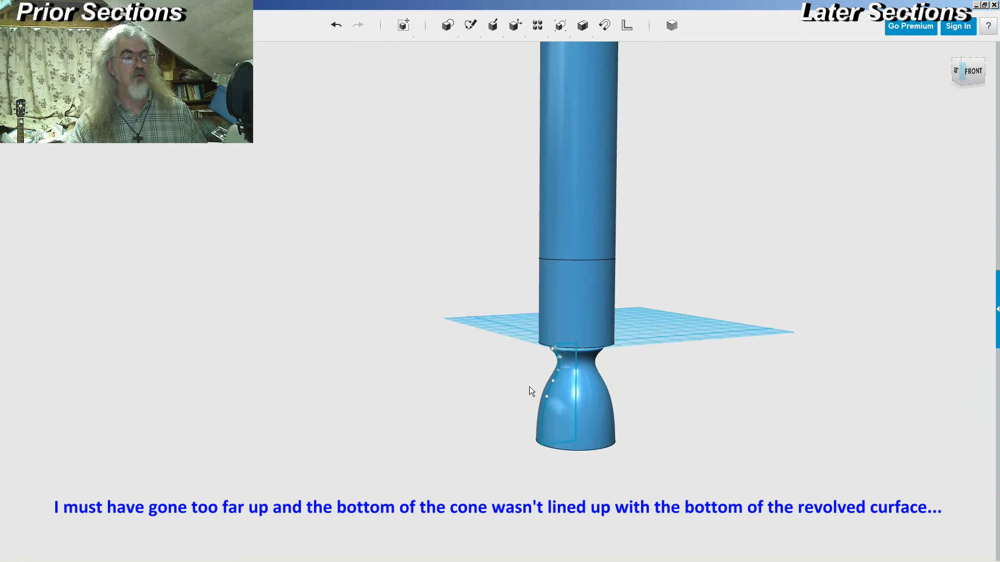
# - Move the upper stage with its nose cone straight up, opening a gap above the lower stage
pyautogui.scroll(-3, 697, 365)
pyautogui.moveTo(727, 349)
pyautogui.mouseDown(button='right')
pyautogui.moveTo(702, 342)
pyautogui.moveTo(742, 340)
pyautogui.mouseUp(button='right')
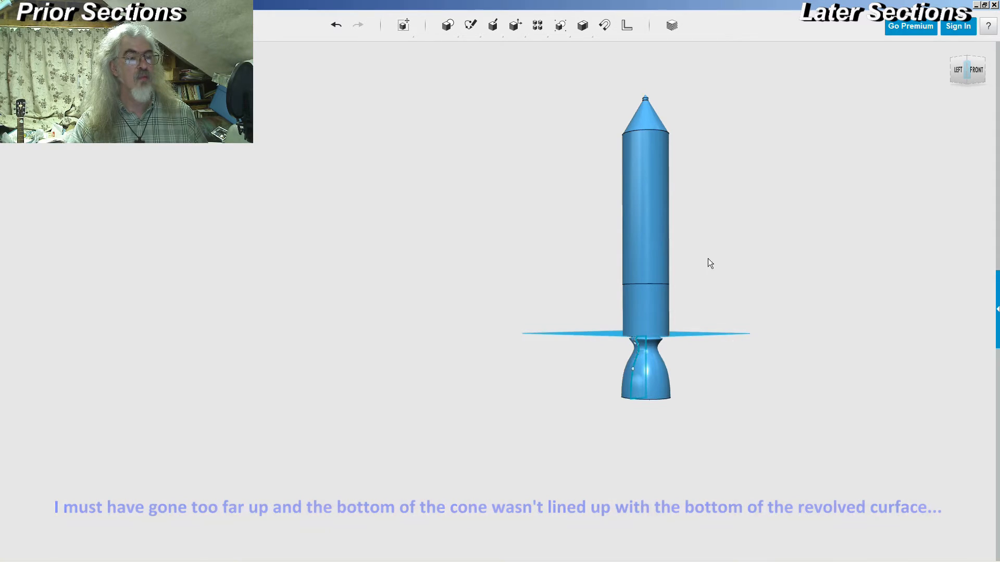
pyautogui.moveTo(721, 217); pyautogui.dragTo(764, 226, button='right')
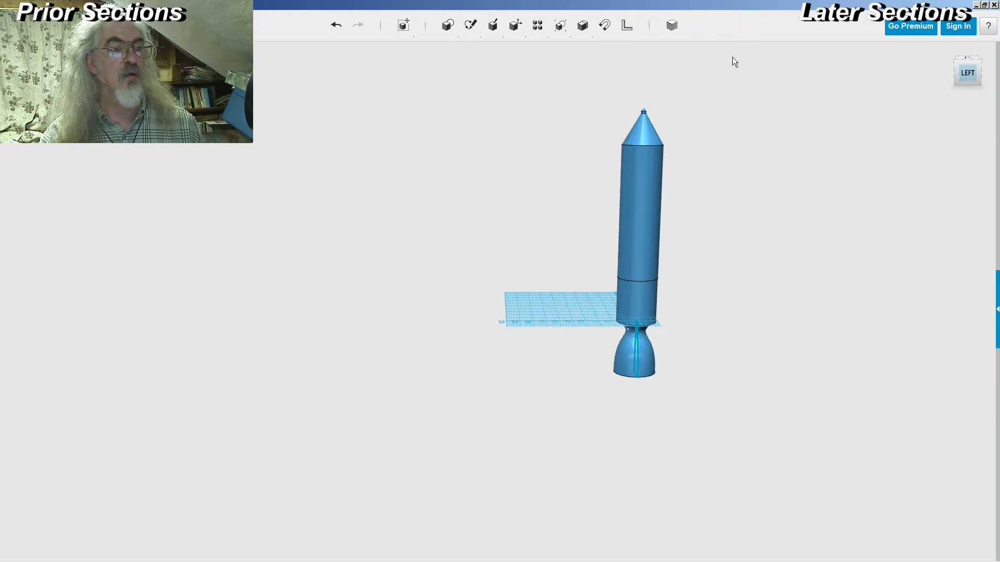
pyautogui.moveTo(697, 102); pyautogui.dragTo(589, 206)
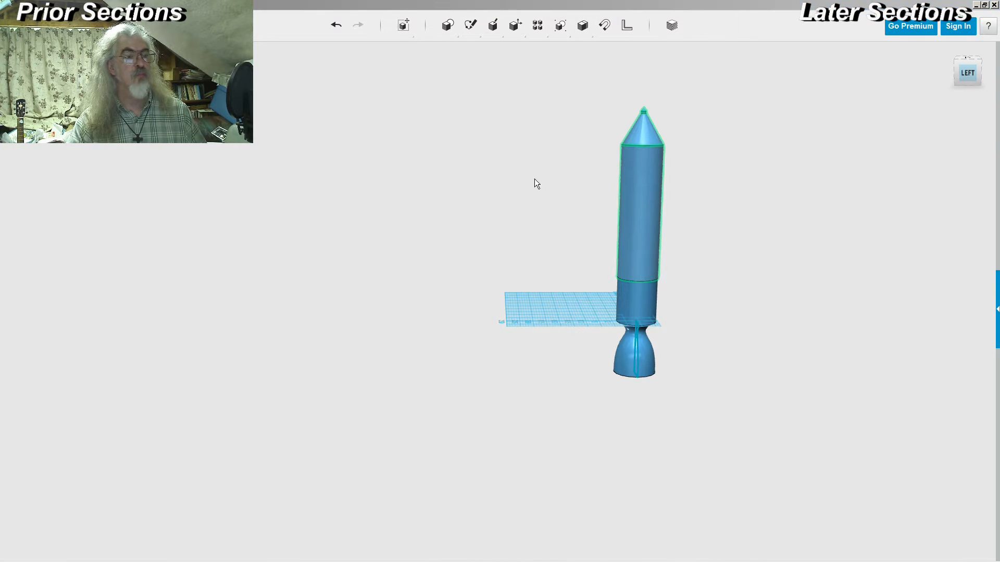
pyautogui.moveTo(697, 97); pyautogui.dragTo(625, 208)
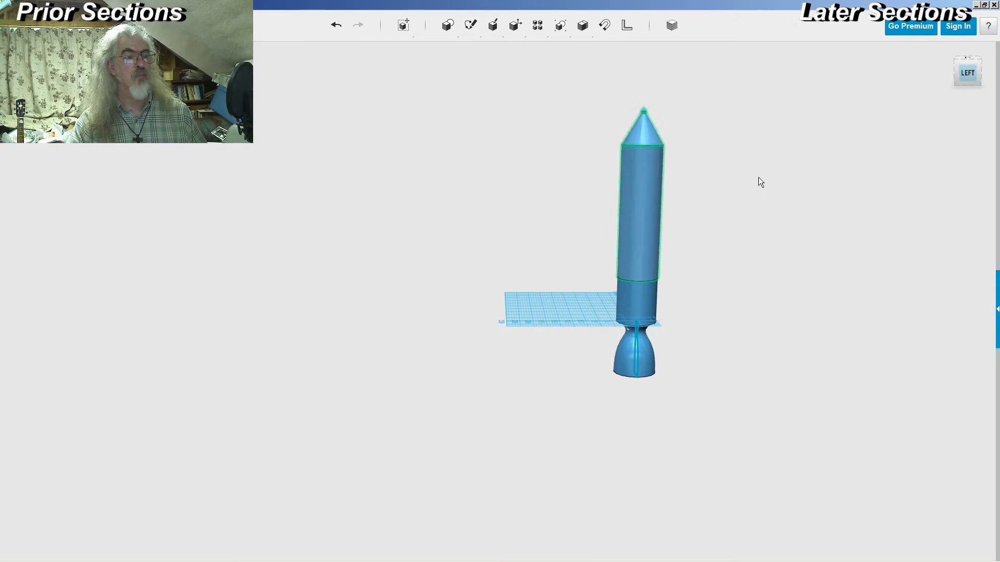
pyautogui.click(659, 200)
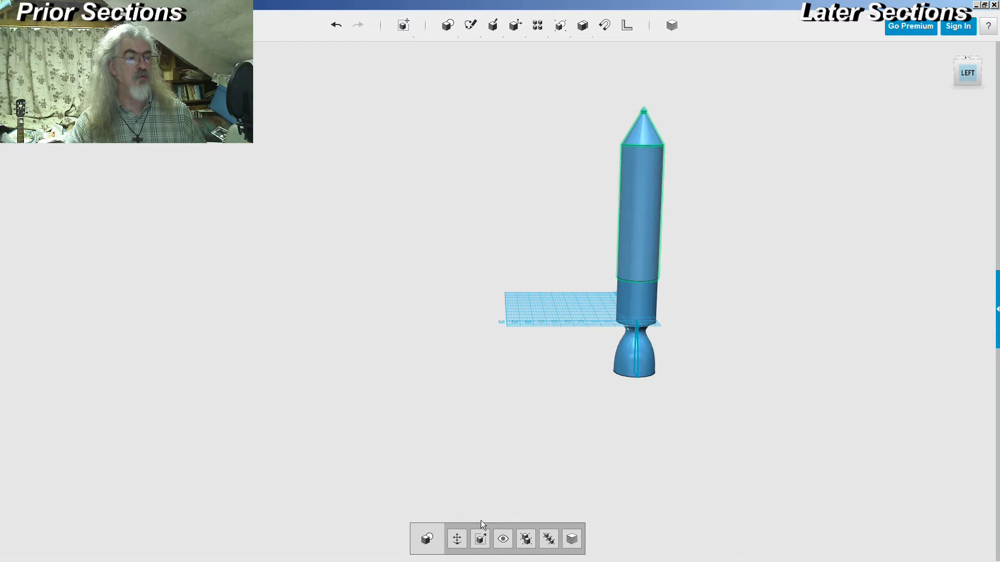
pyautogui.click(457, 538)
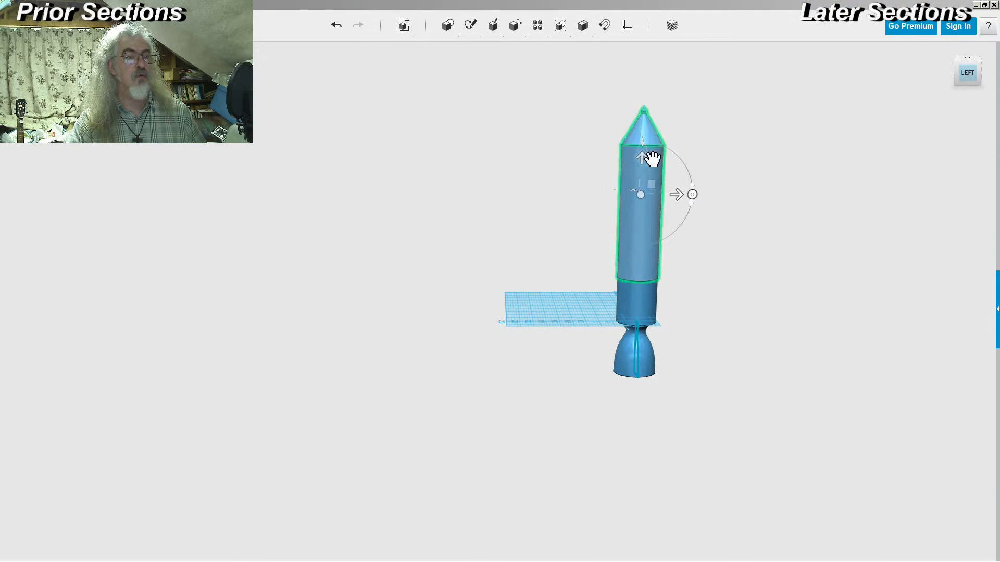
pyautogui.moveTo(644, 159); pyautogui.dragTo(644, 112)
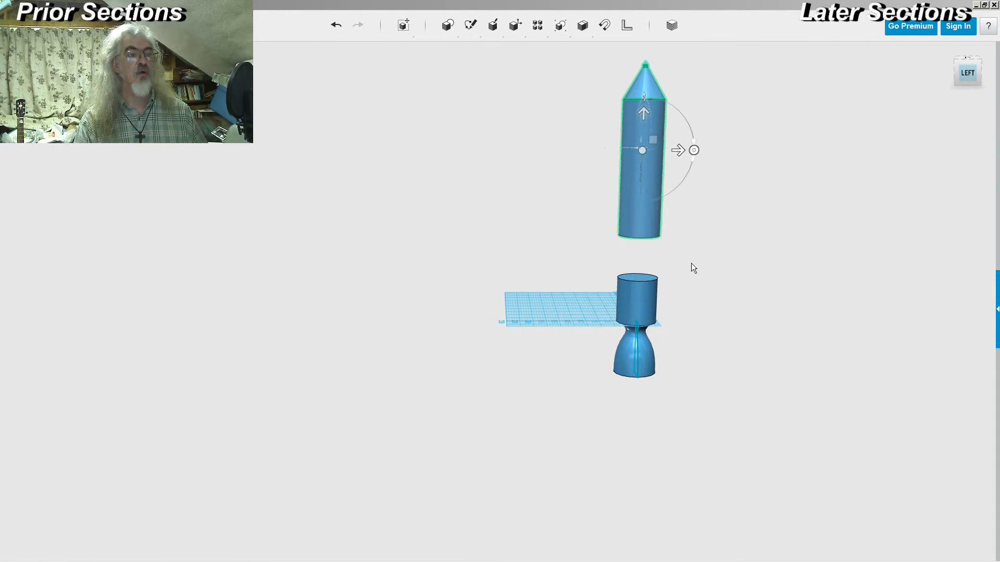
pyautogui.write('20')
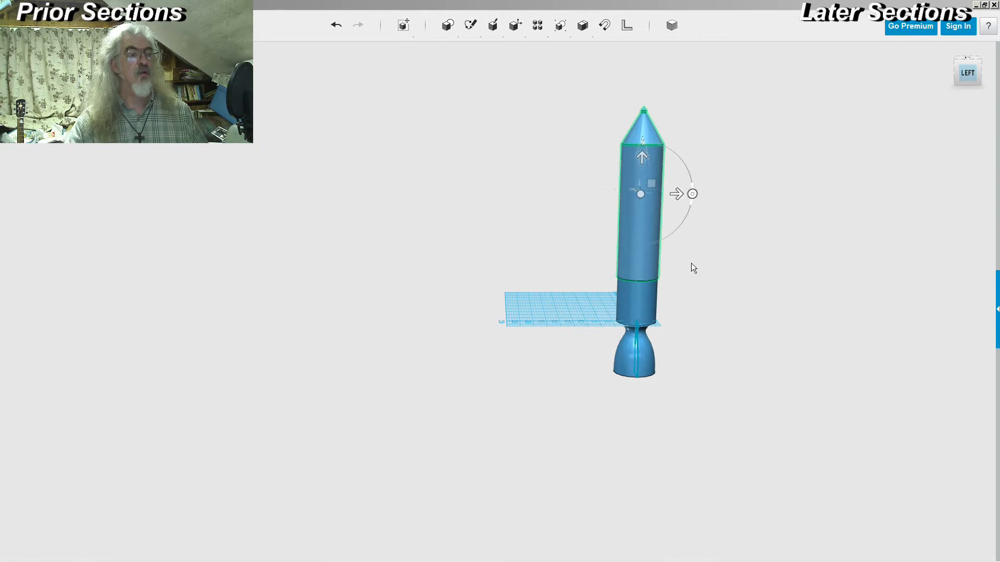
pyautogui.press('Return')
pyautogui.moveTo(745, 232); pyautogui.dragTo(707, 235, button='right')
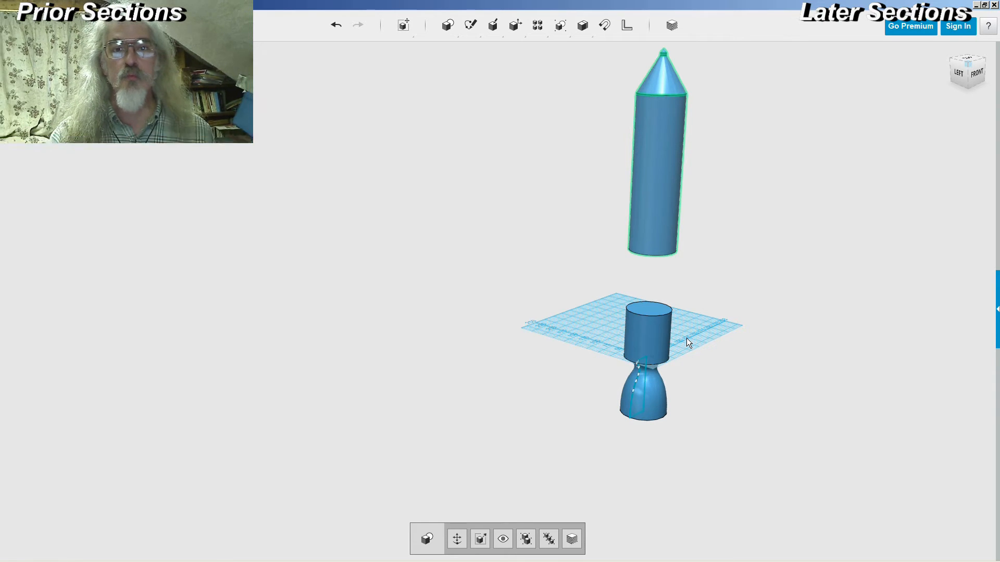
# - Switch to the Sea Dragon reference drawing in the photo viewer and examine the interstage assembly and first-stage tank layout
pyautogui.moveTo(999, 7); pyautogui.dragTo(593, 0)
pyautogui.moveTo(264, 403)
pyautogui.mouseDown()
pyautogui.moveTo(469, 291)
pyautogui.moveTo(549, 279)
pyautogui.mouseUp()
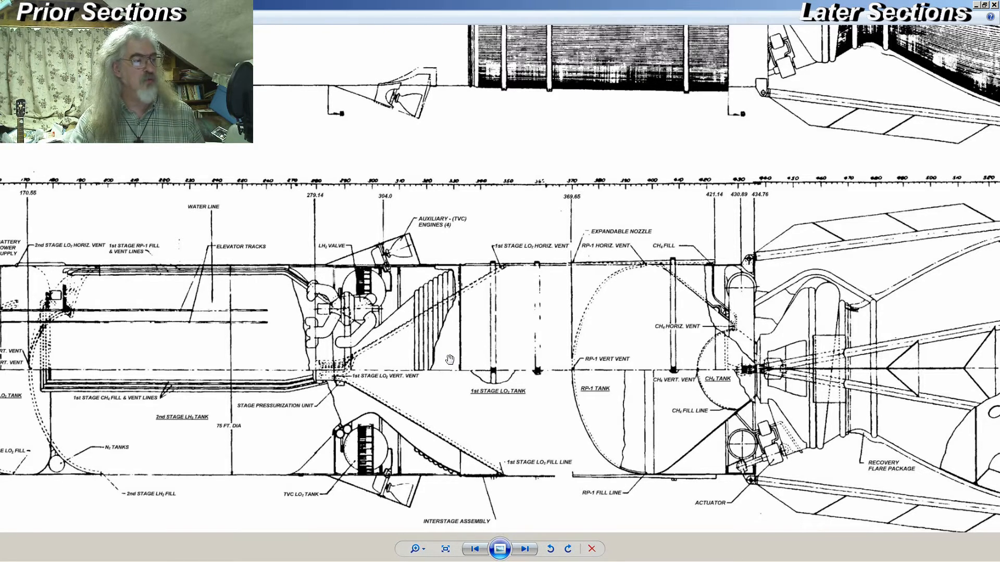
pyautogui.moveTo(449, 359); pyautogui.dragTo(660, 333)
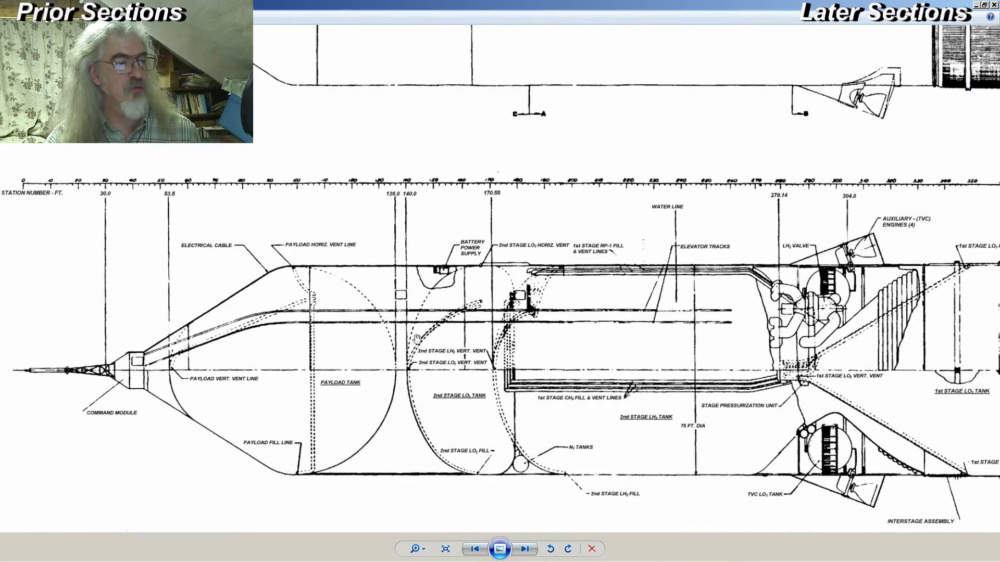
pyautogui.scroll(-1, 516, 319)
pyautogui.scroll(-1, 516, 319)
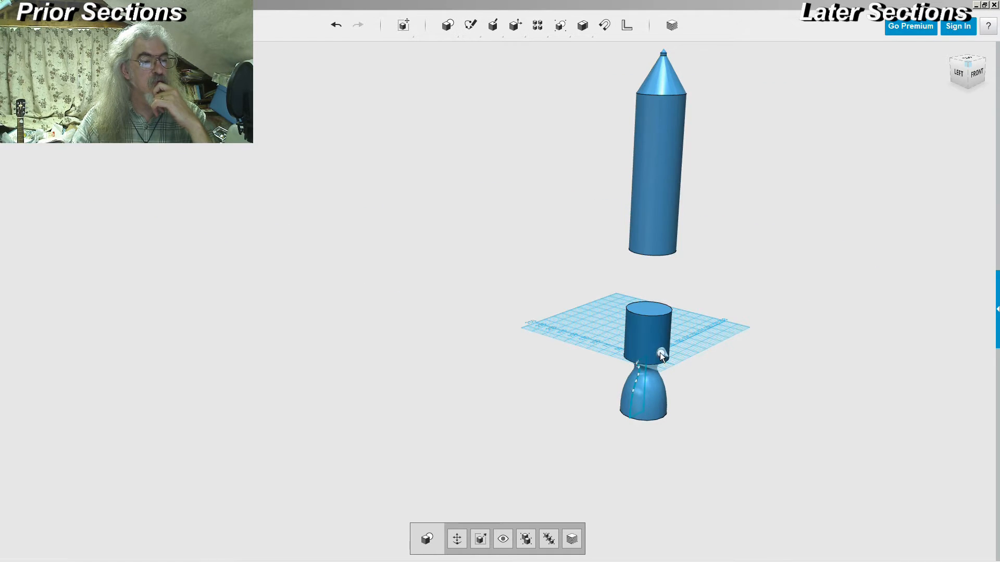
# - Place a cone with radius 37.5 and height 40 at the centre of the lower stage's top face
pyautogui.click(650, 308)
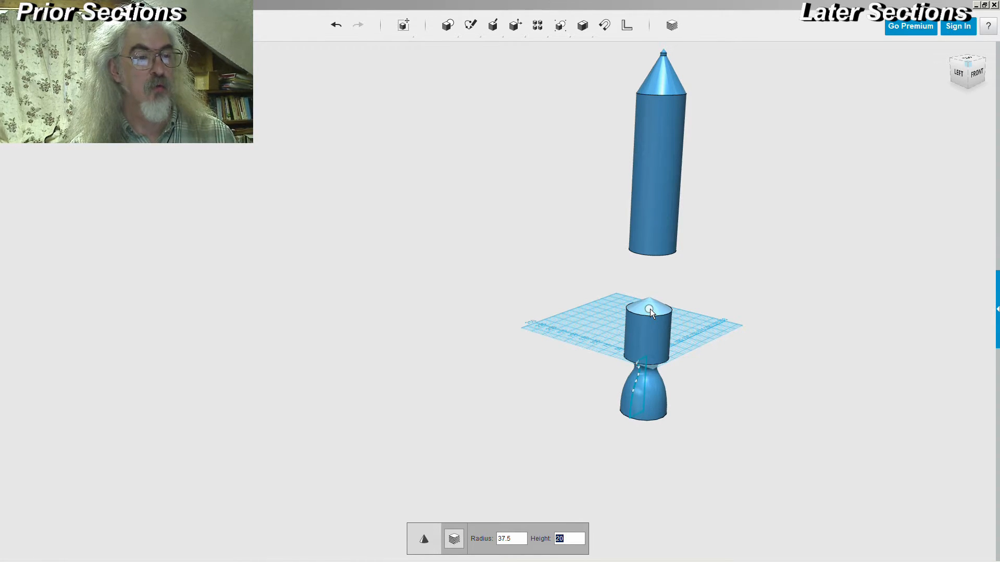
pyautogui.write('40')
pyautogui.press('Return')
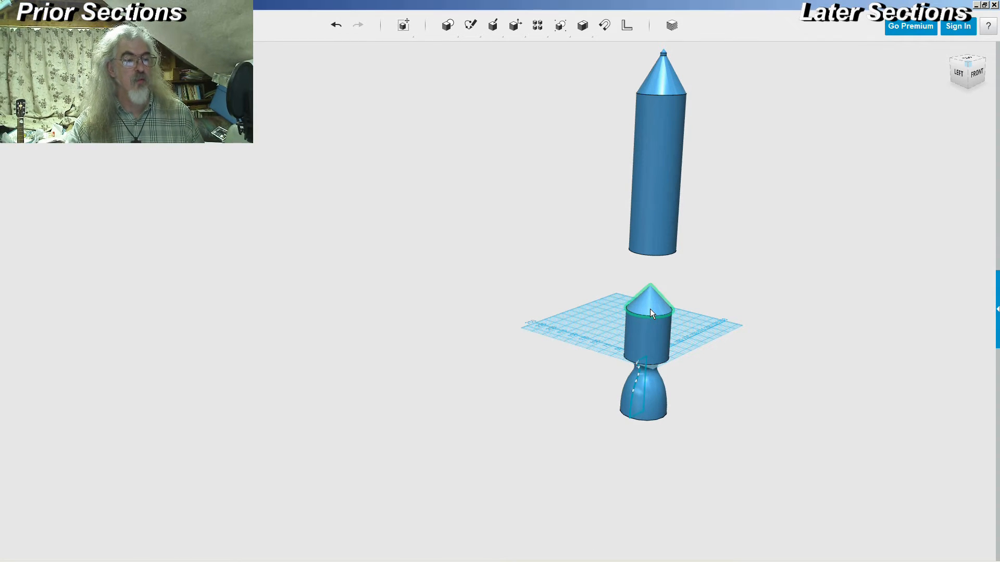
# - Select the lower stage cylinder, its conical top and the engine bell together
pyautogui.moveTo(735, 361)
pyautogui.mouseDown(button='right')
pyautogui.moveTo(730, 335)
pyautogui.moveTo(733, 357)
pyautogui.mouseUp(button='right')
pyautogui.moveTo(727, 242); pyautogui.dragTo(587, 426)
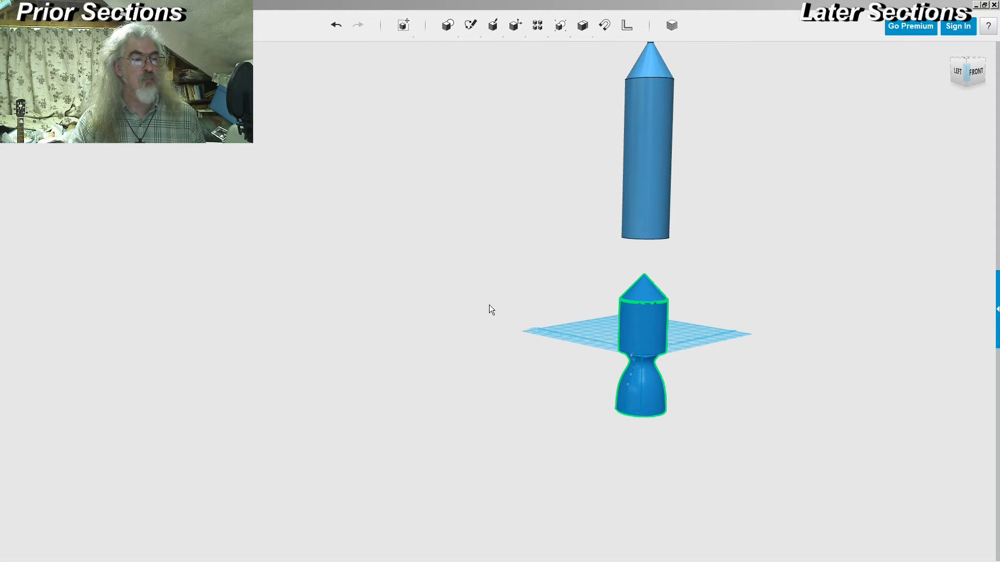
pyautogui.click(643, 332)
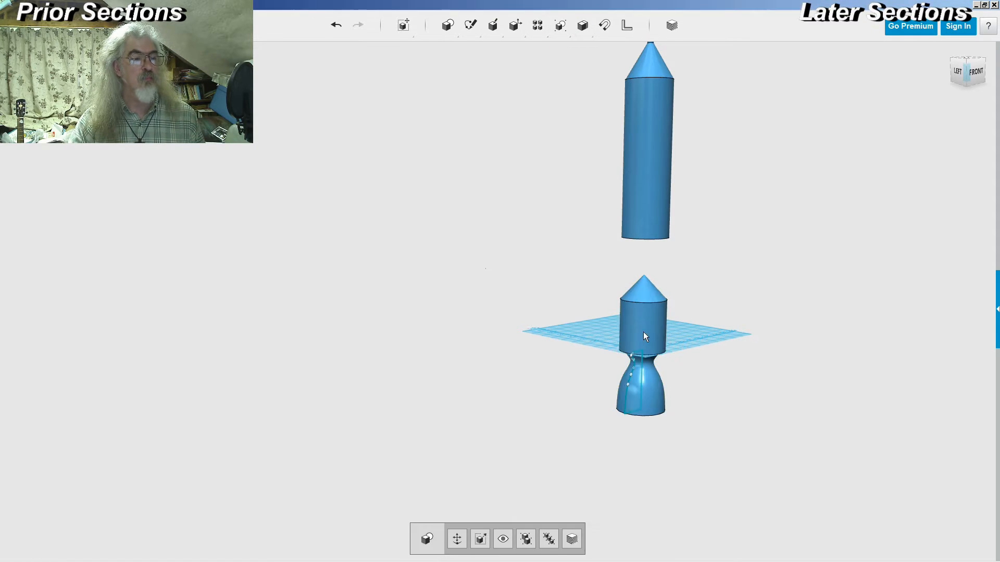
pyautogui.click(765, 254)
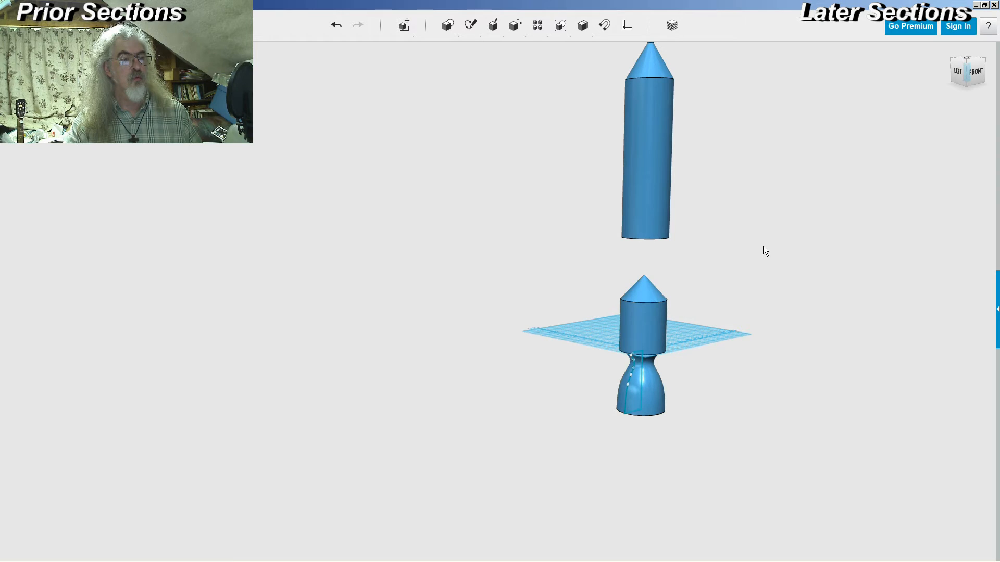
# - Move the upper stage with its nose cone back down over the cone, onto the lower stage's top edge
pyautogui.click(663, 221)
pyautogui.moveTo(720, 220); pyautogui.dragTo(531, 479)
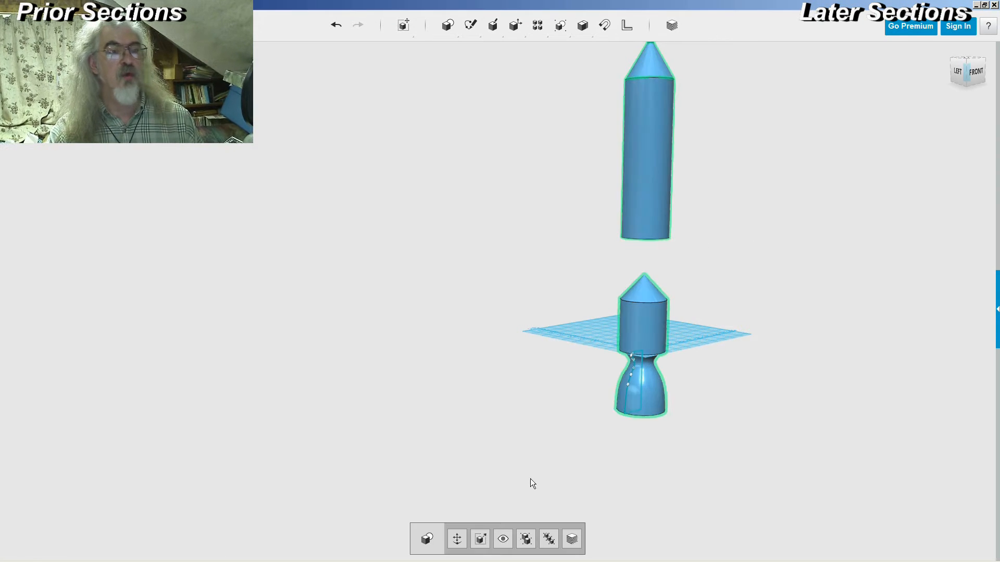
pyautogui.click(458, 538)
pyautogui.moveTo(652, 106); pyautogui.dragTo(654, 168)
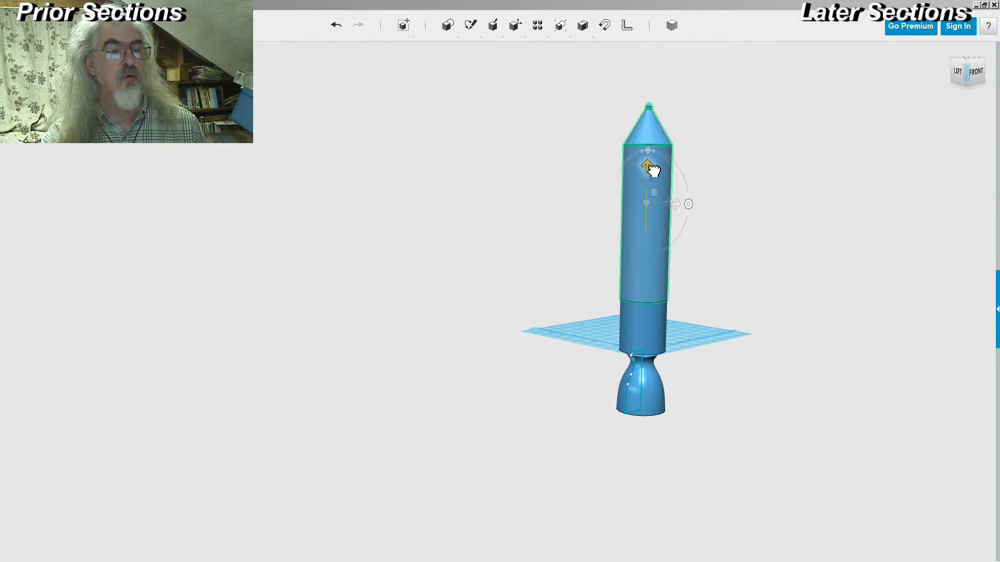
pyautogui.click(732, 142)
pyautogui.moveTo(760, 189); pyautogui.dragTo(730, 185, button='right')
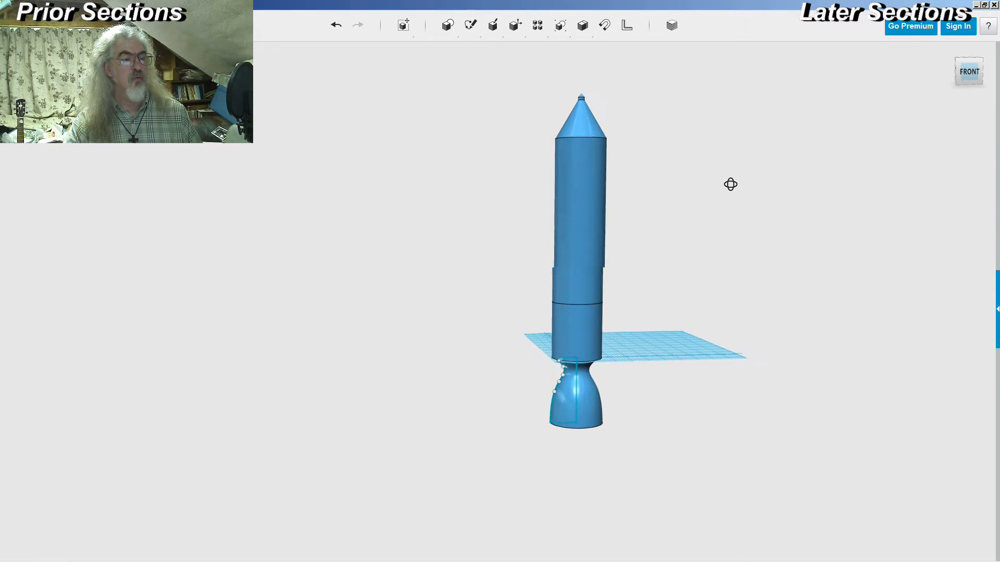
# - Duplicate the lower stage assembly with its conical top and engine bell, placing the copy beside the rocket
pyautogui.click(578, 350)
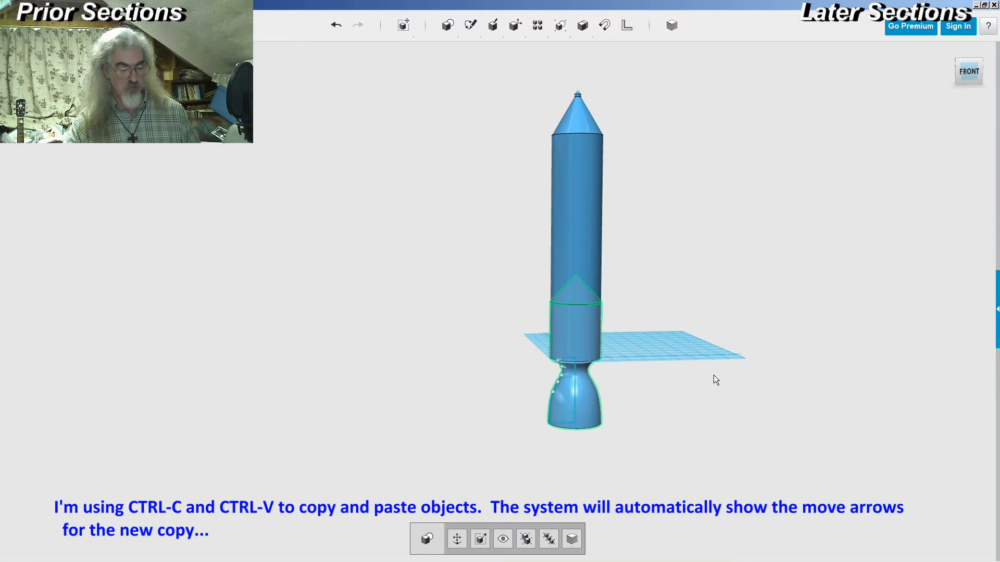
pyautogui.hotkey('ctrl', 'v')
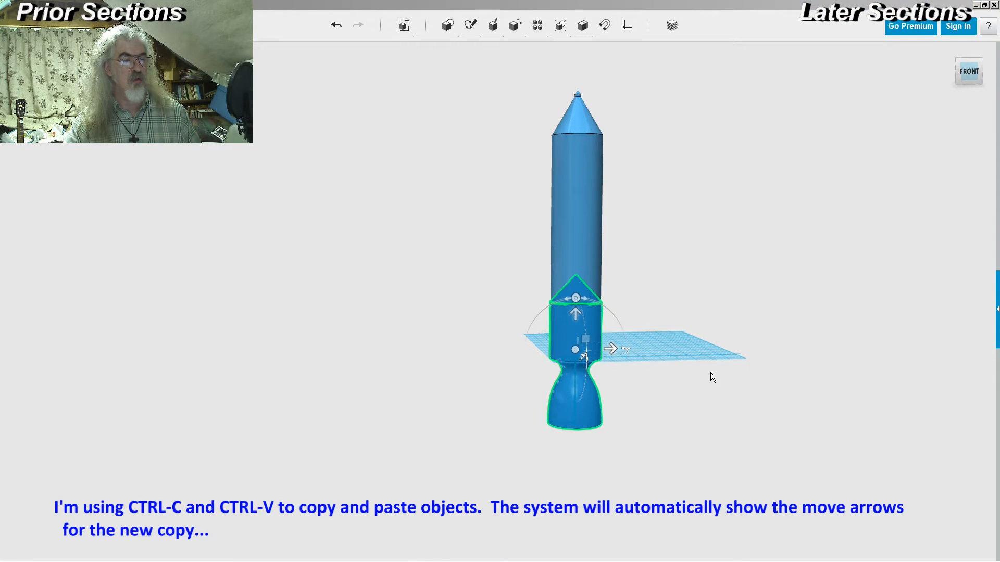
pyautogui.moveTo(718, 326); pyautogui.dragTo(712, 328, button='right')
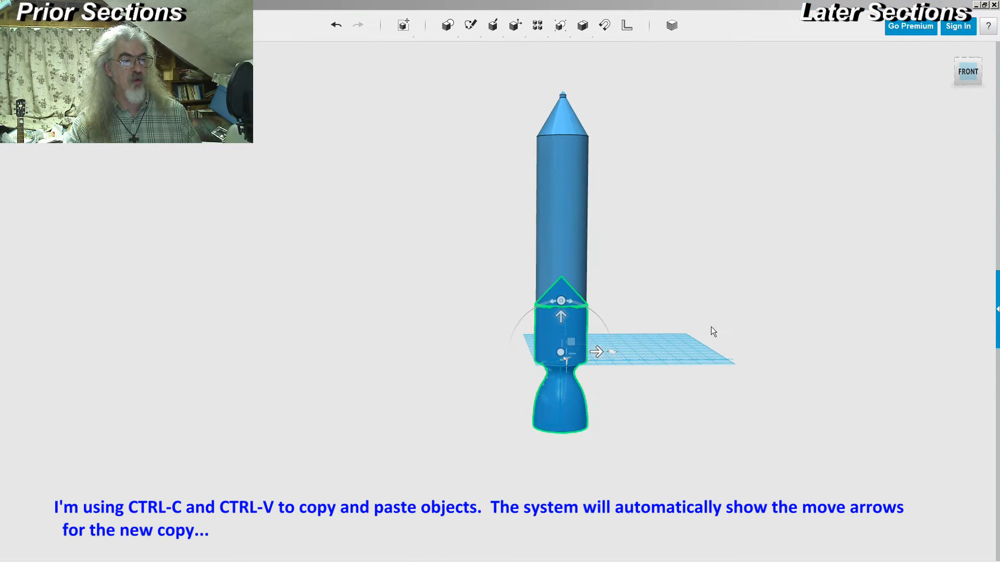
pyautogui.moveTo(598, 351); pyautogui.dragTo(691, 354)
pyautogui.write('50')
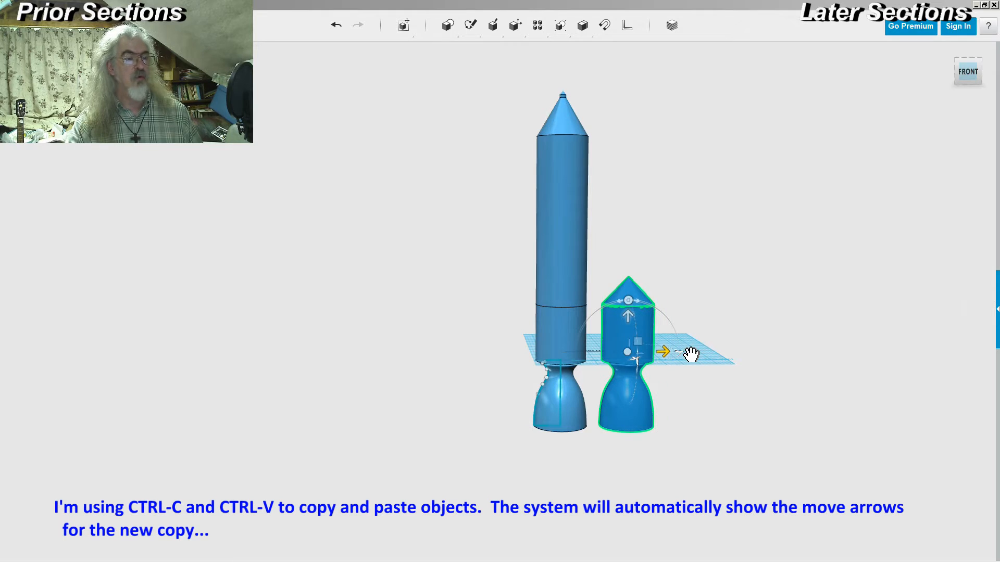
pyautogui.click(691, 354)
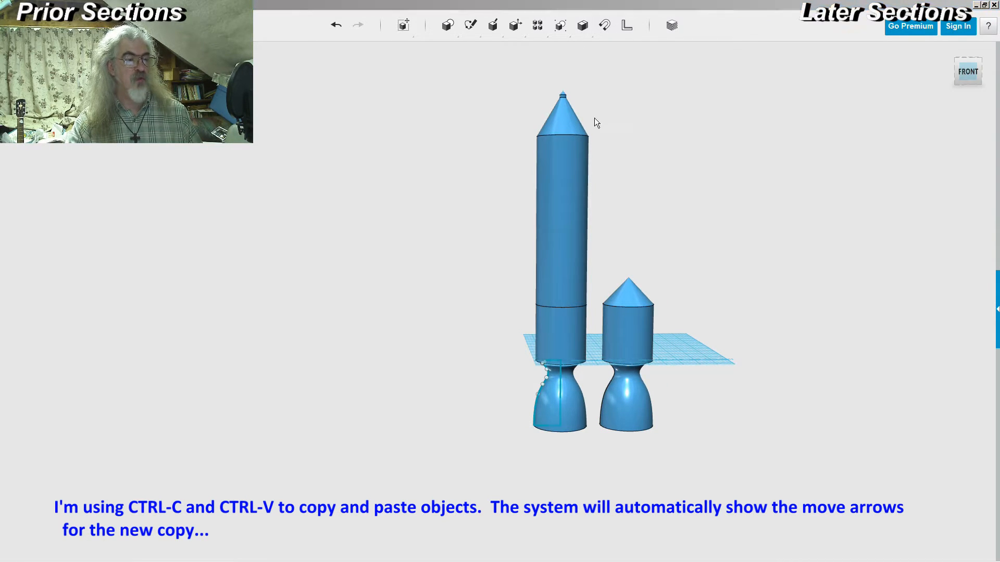
# - Subtract the original lower stage assembly from the upper stage cylinder to cut a conical recess into its base, and inspect the recess
pyautogui.click(564, 259)
pyautogui.click(561, 339)
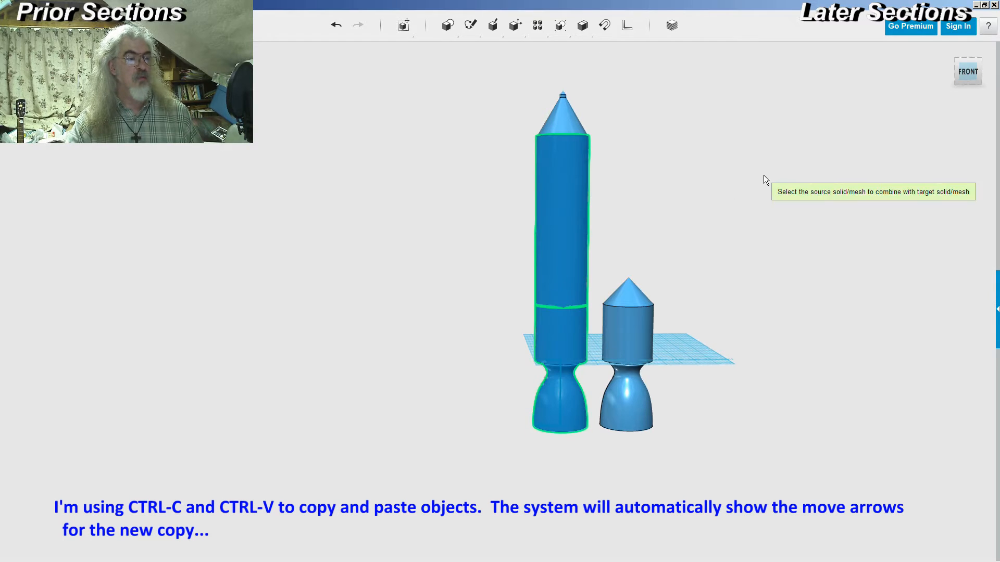
pyautogui.moveTo(726, 186); pyautogui.dragTo(671, 215, button='right')
pyautogui.scroll(5, 705, 186)
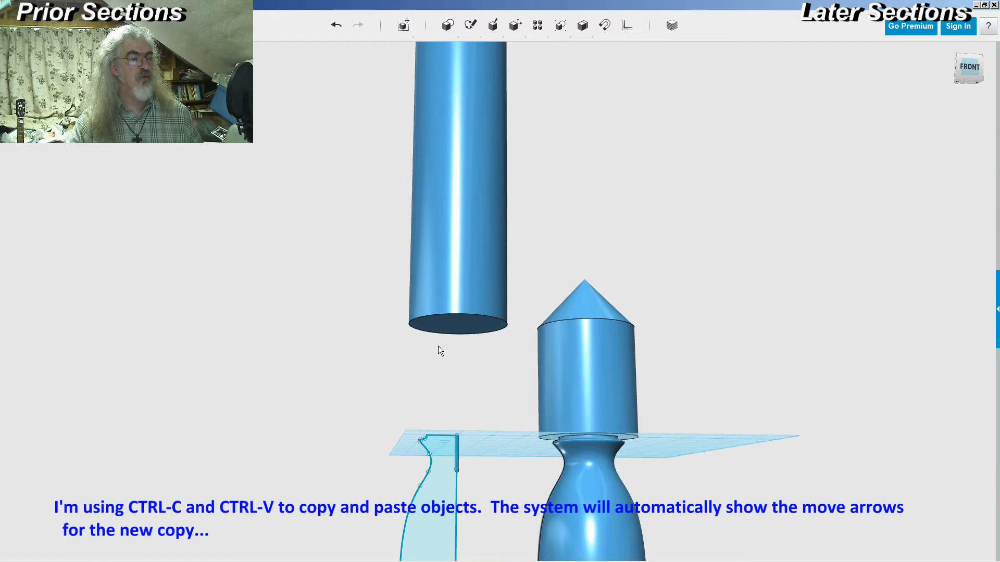
pyautogui.moveTo(580, 217); pyautogui.dragTo(651, 186, button='right')
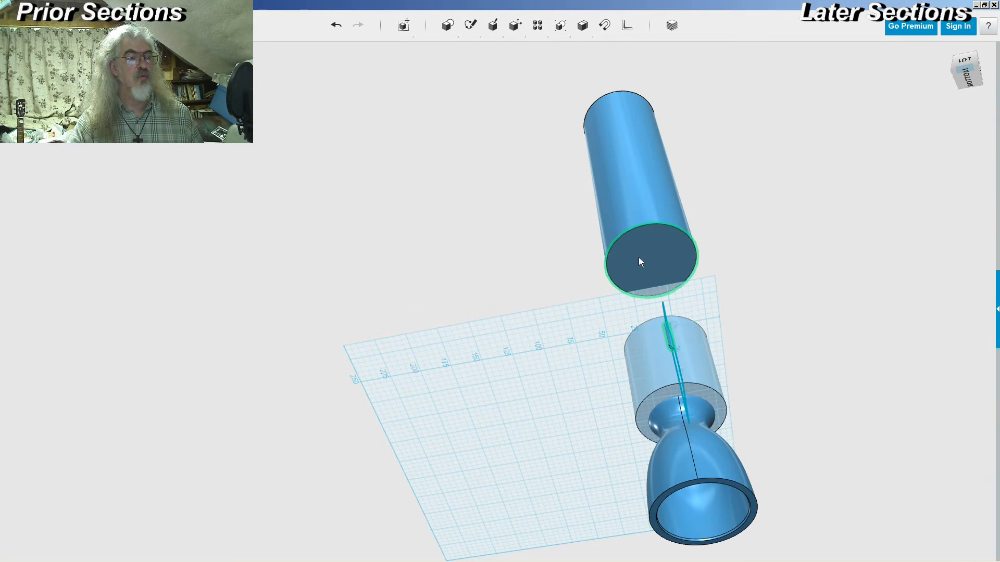
pyautogui.moveTo(764, 234); pyautogui.dragTo(718, 295, button='right')
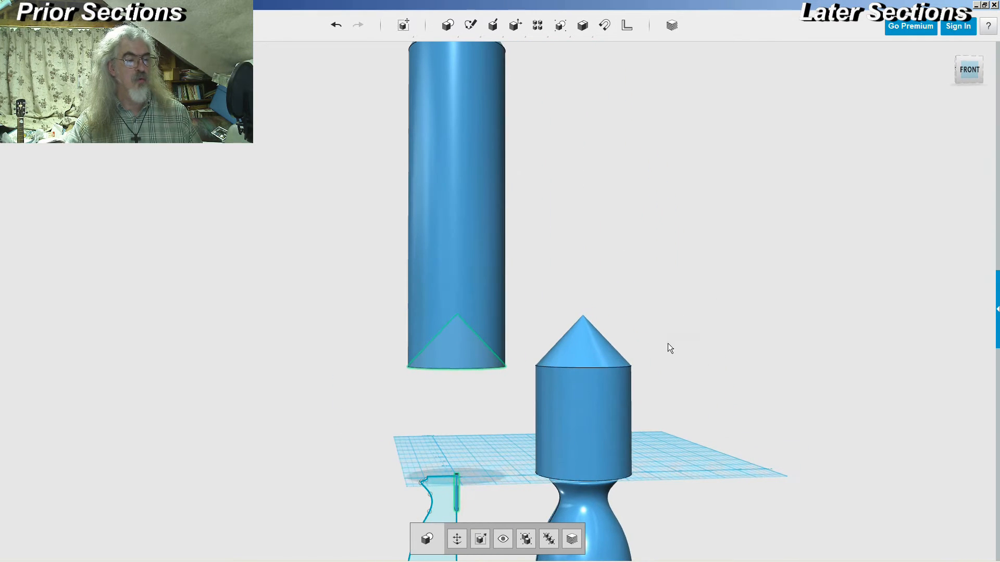
# - Move the copied lower stage assembly sideways into line beneath the upper stage, with its cone inside the recess
pyautogui.click(624, 383)
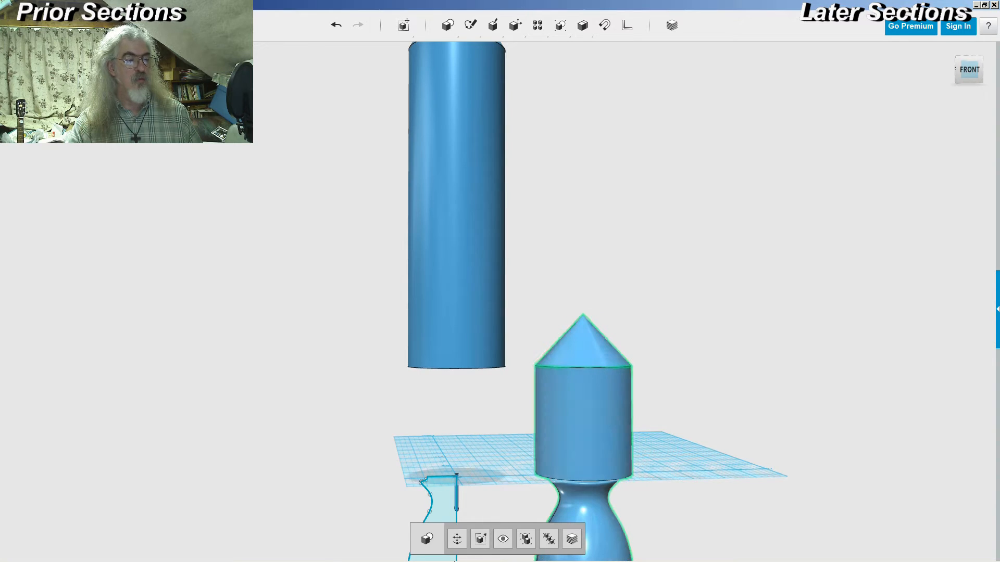
pyautogui.click(457, 539)
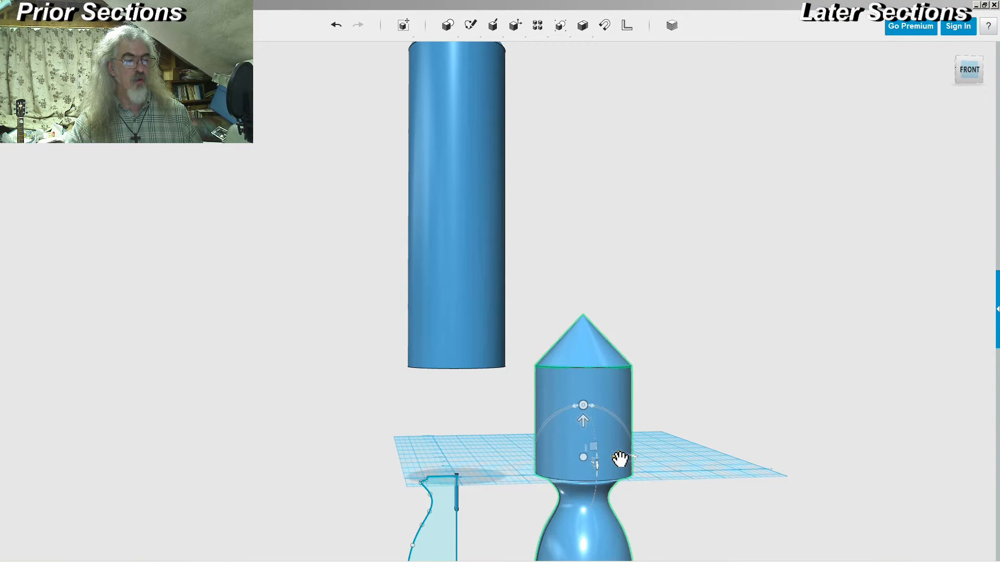
pyautogui.moveTo(619, 458); pyautogui.dragTo(594, 460)
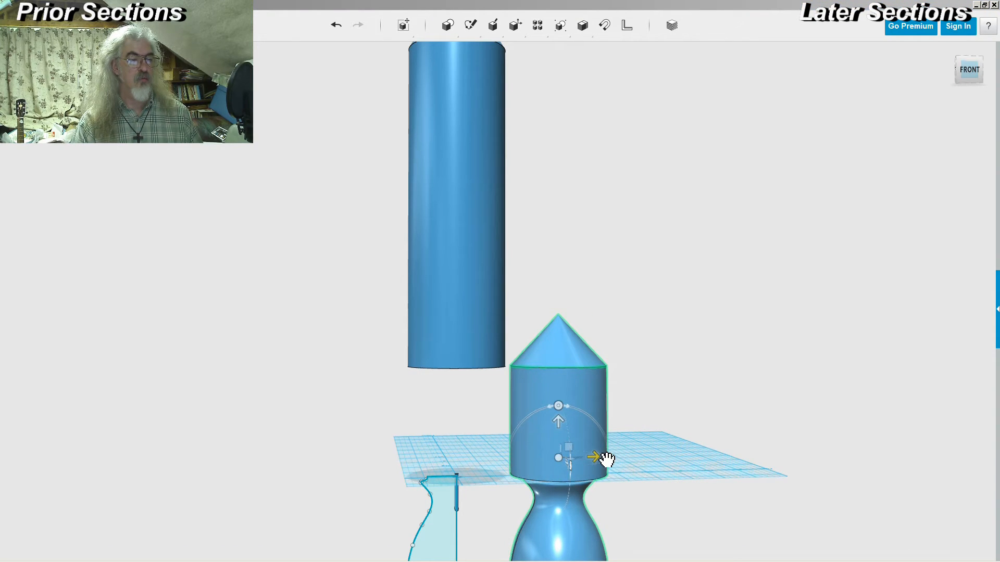
pyautogui.click(607, 460)
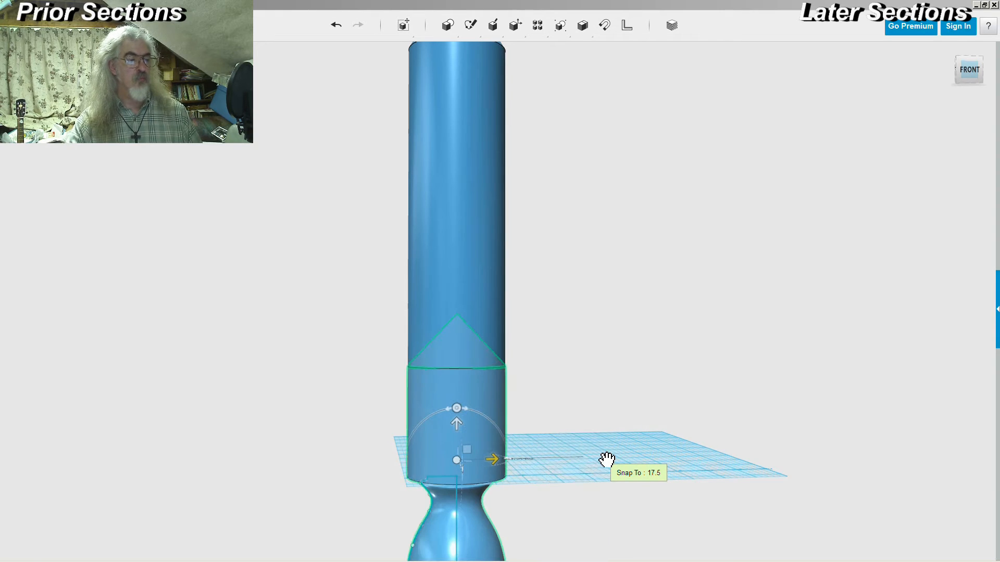
pyautogui.scroll(-5, 668, 375)
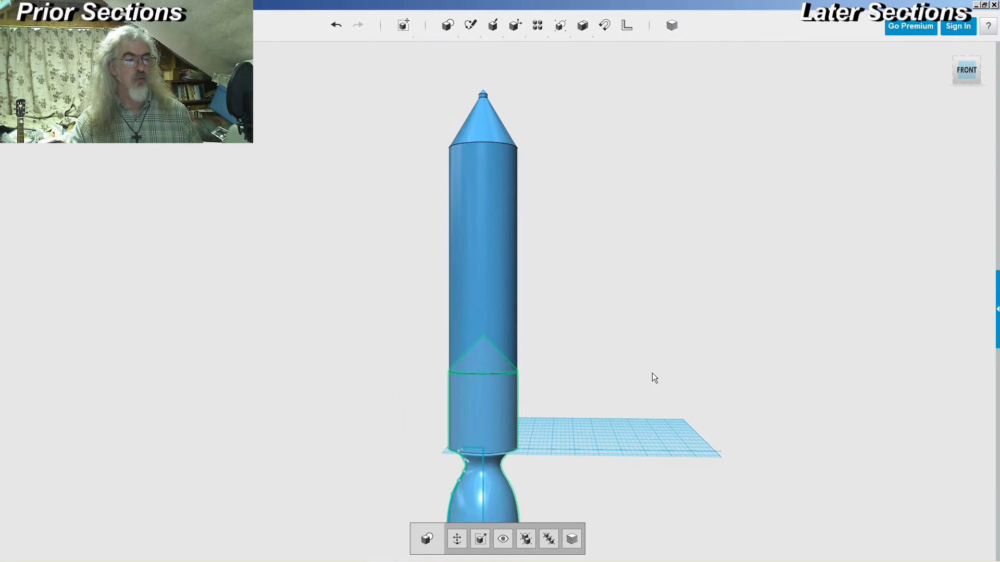
pyautogui.moveTo(642, 403); pyautogui.dragTo(715, 390, button='right')
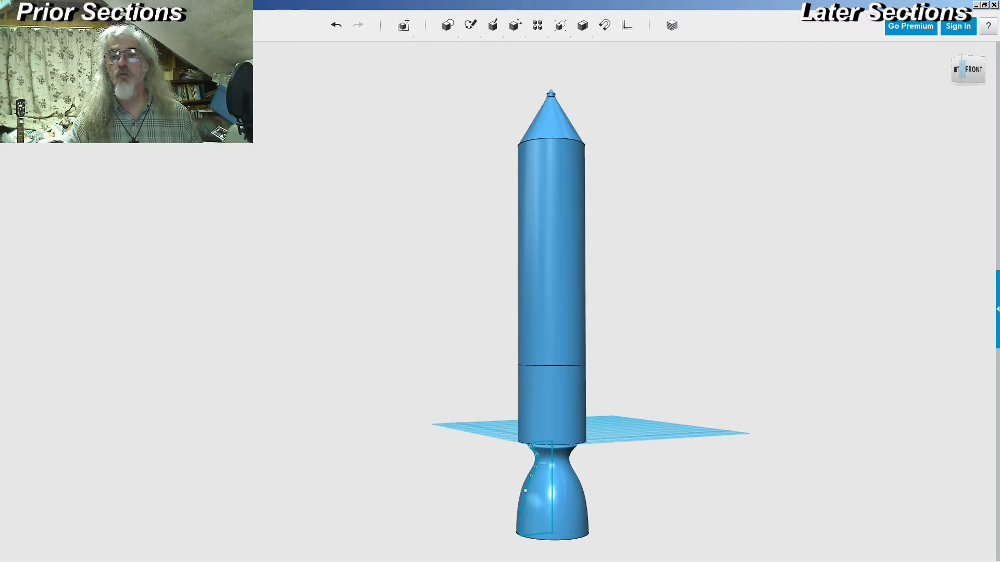
# - Switch to the Sea Dragon drawing in the photo viewer and examine the auxiliary TVC engine fairing against the station scale
pyautogui.hotkey('alt', 'Tab')
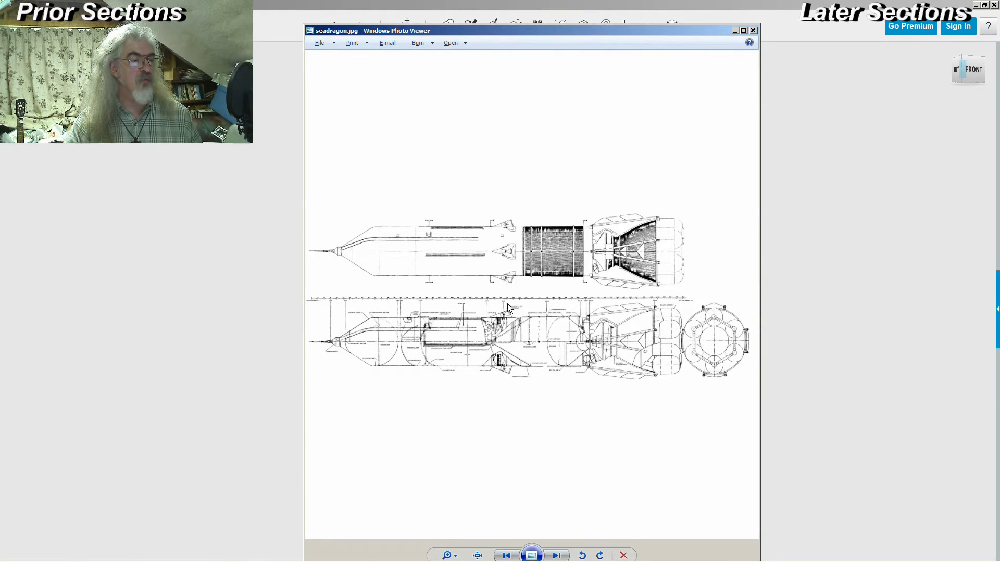
pyautogui.scroll(5, 508, 304)
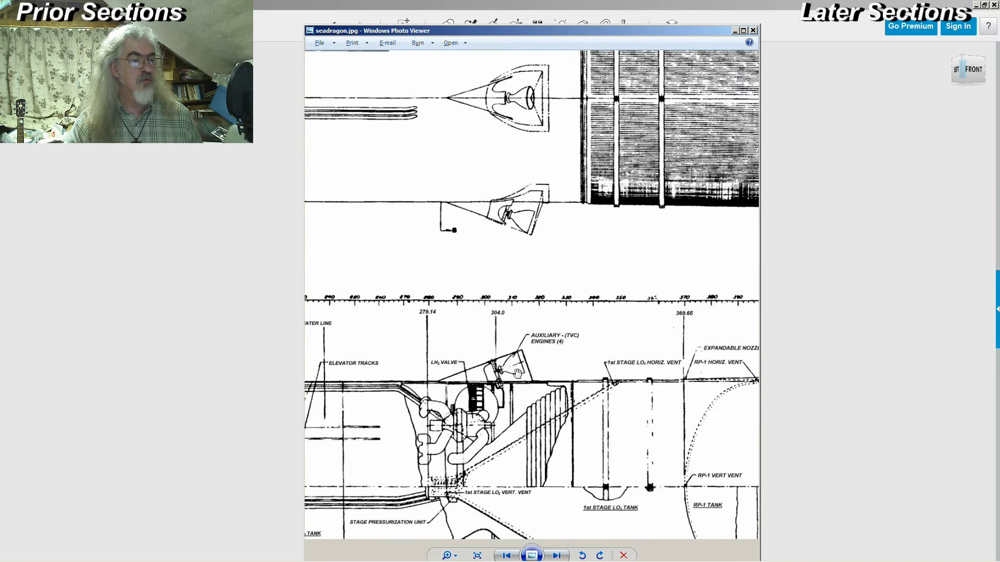
pyautogui.scroll(3, 517, 373)
pyautogui.scroll(-1, 518, 373)
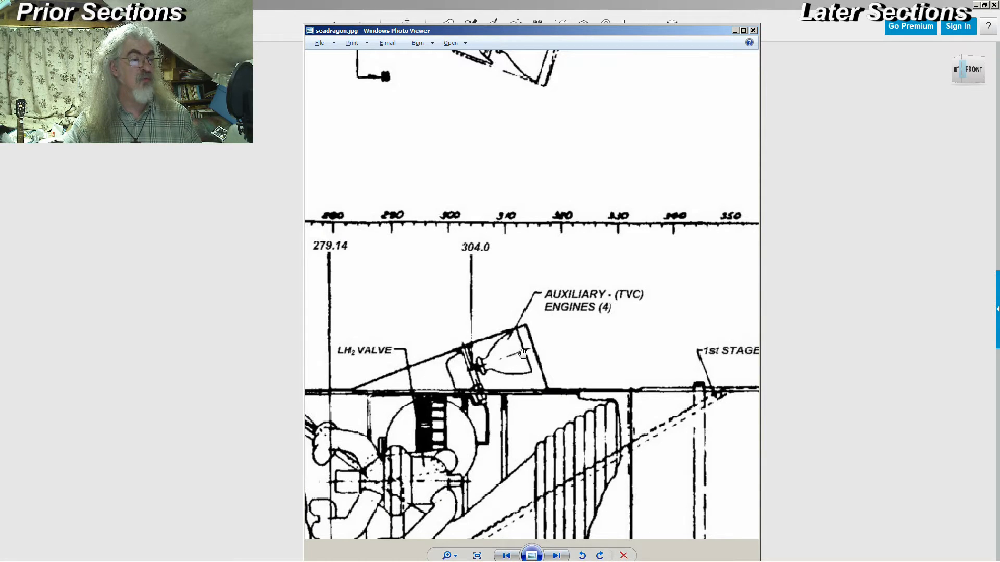
pyautogui.rightClick(554, 329)
pyautogui.click(533, 329)
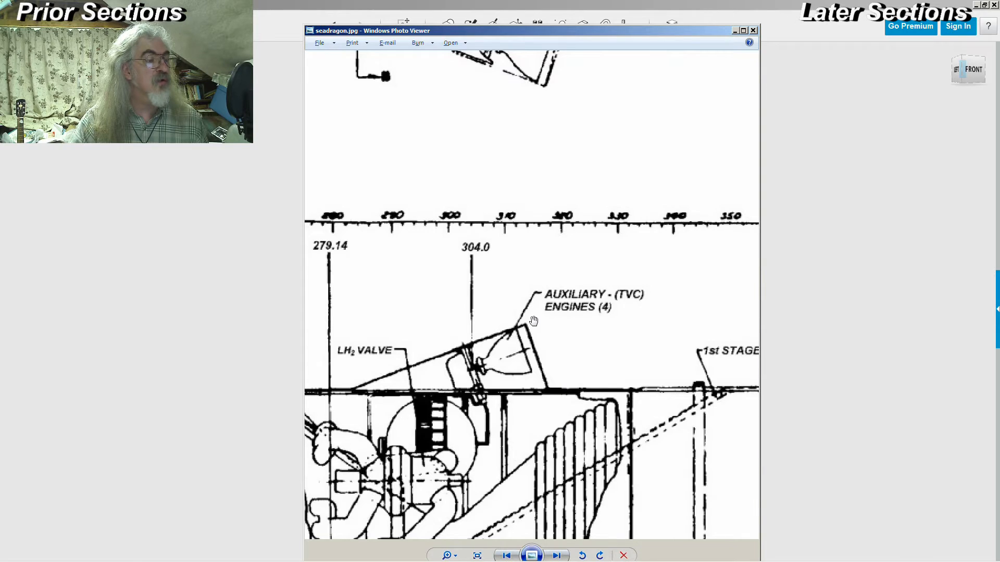
pyautogui.scroll(-1, 534, 321)
pyautogui.scroll(-1, 534, 321)
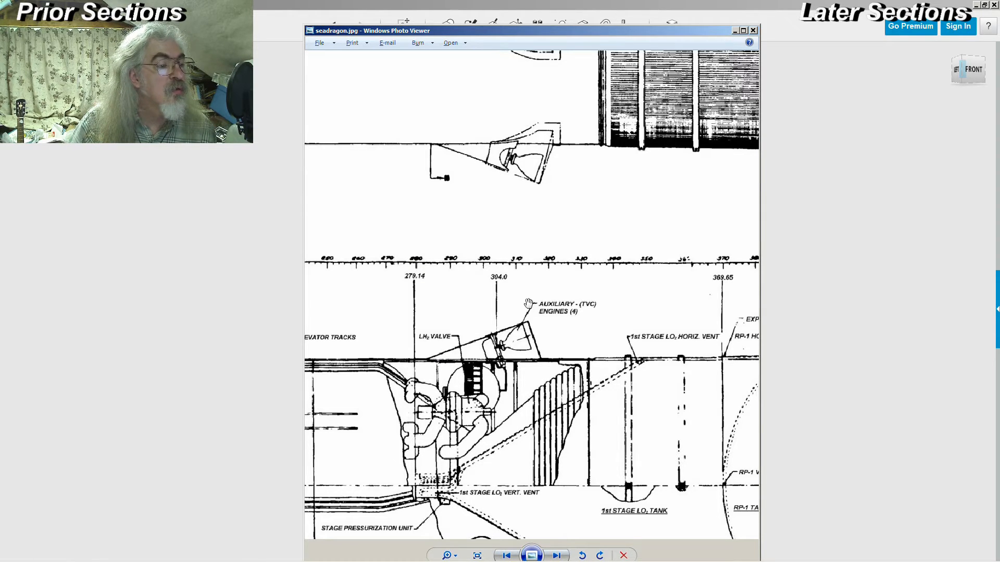
pyautogui.scroll(3, 555, 291)
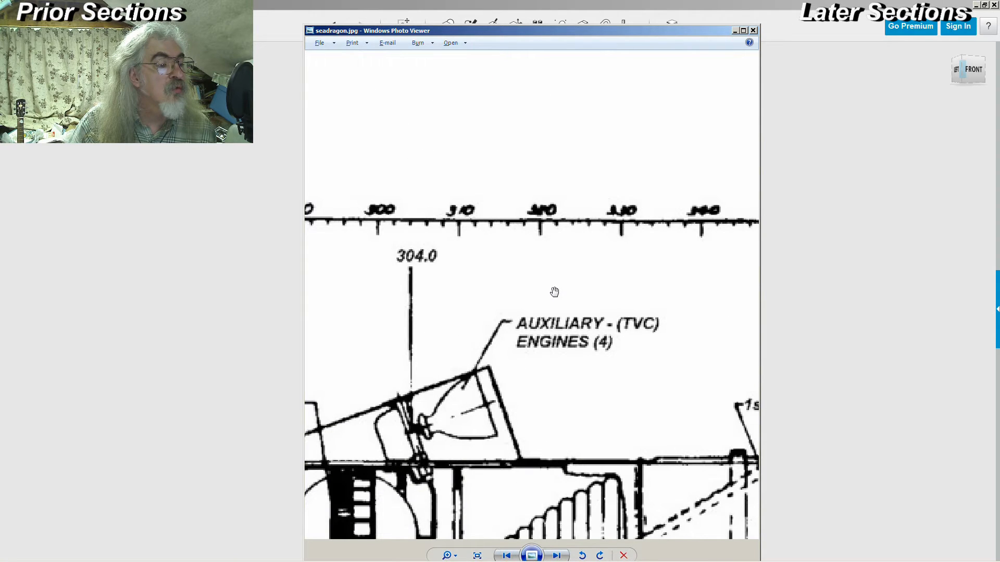
pyautogui.scroll(-3, 554, 292)
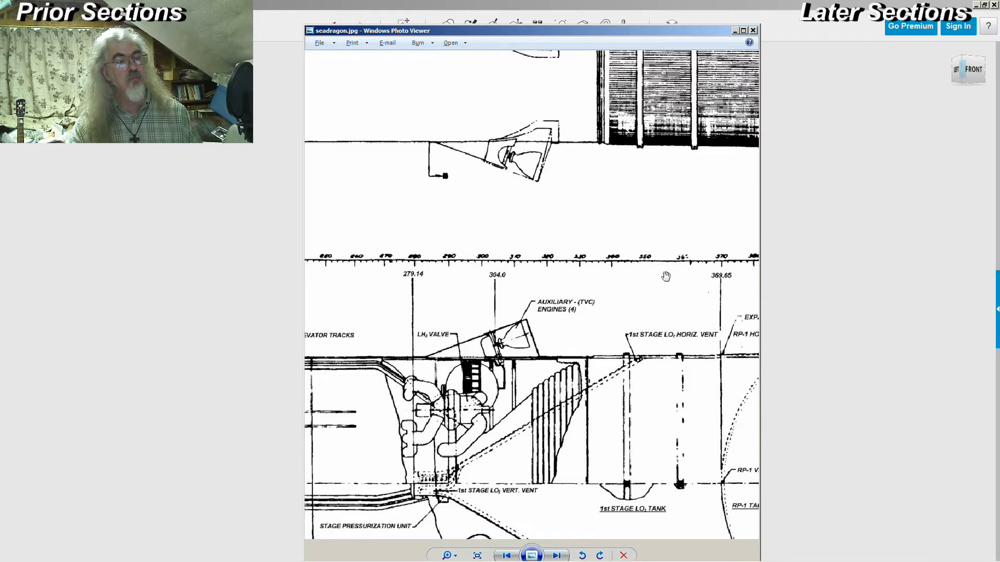
# - Shift the reference drawing window aside and return to the rocket model in 123D Design
pyautogui.click(790, 202)
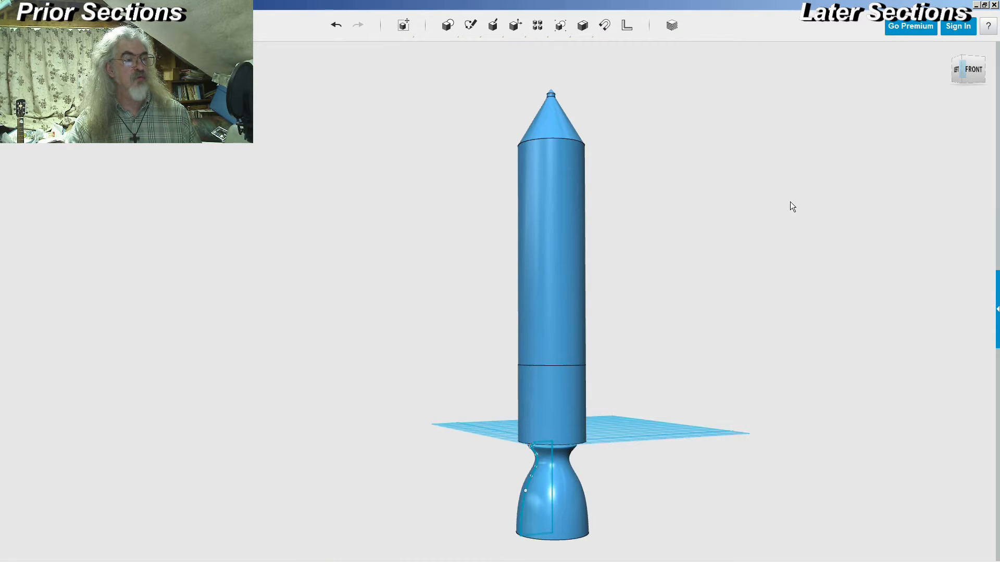
pyautogui.hotkey('alt', 'Tab')
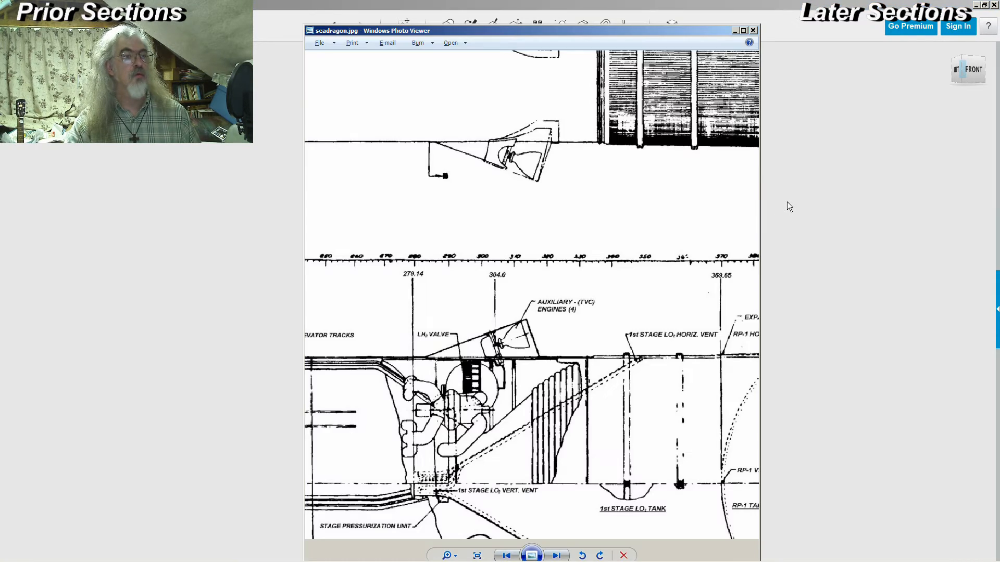
pyautogui.moveTo(654, 30); pyautogui.dragTo(854, 32)
pyautogui.hotkey('alt', 'Tab')
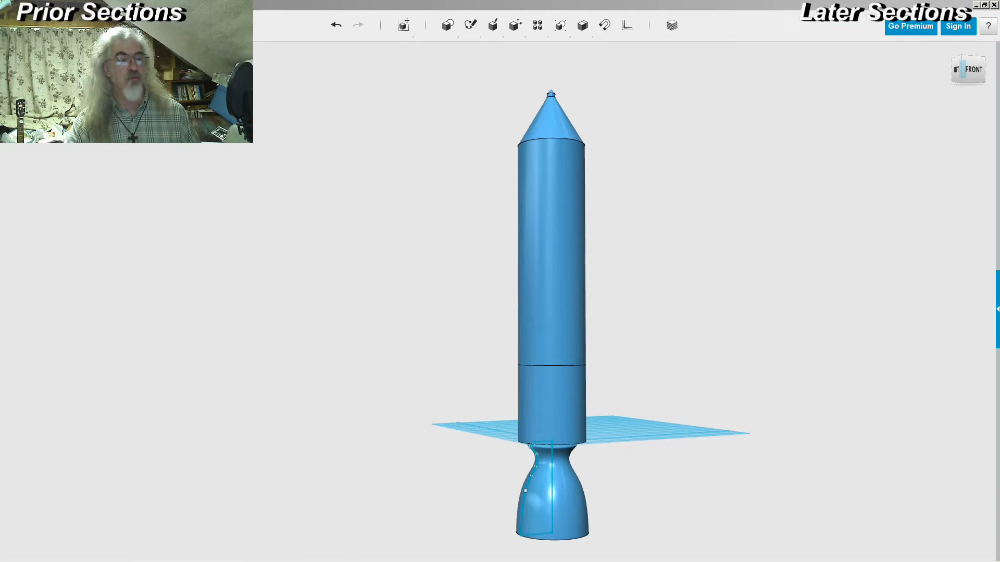
pyautogui.hotkey('alt', 'Tab')
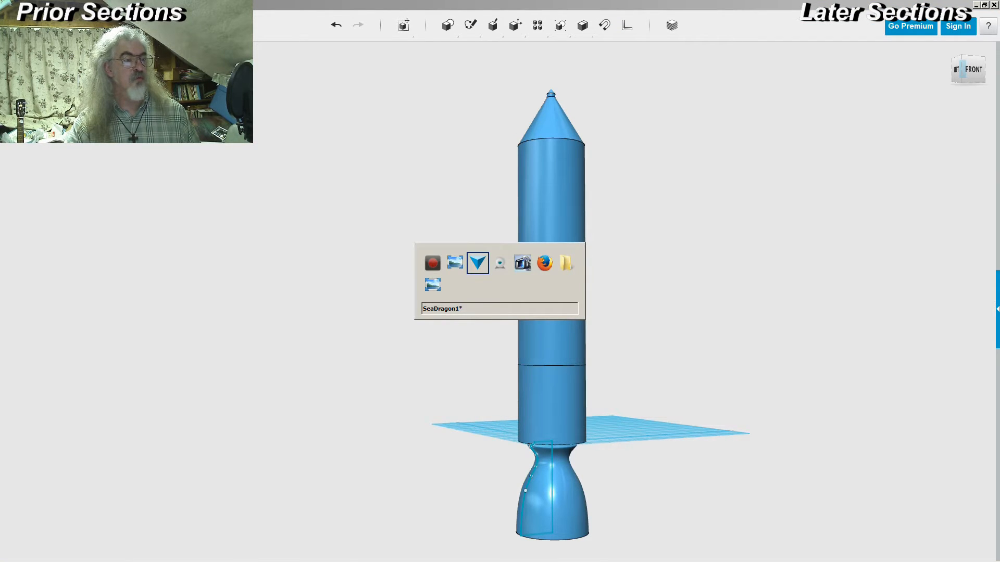
pyautogui.hotkey('alt', 'Tab')
pyautogui.hotkey('alt', 'Tab')
pyautogui.hotkey('alt', 'Tab')
pyautogui.hotkey('alt', 'Tab')
pyautogui.hotkey('alt', 'Tab')
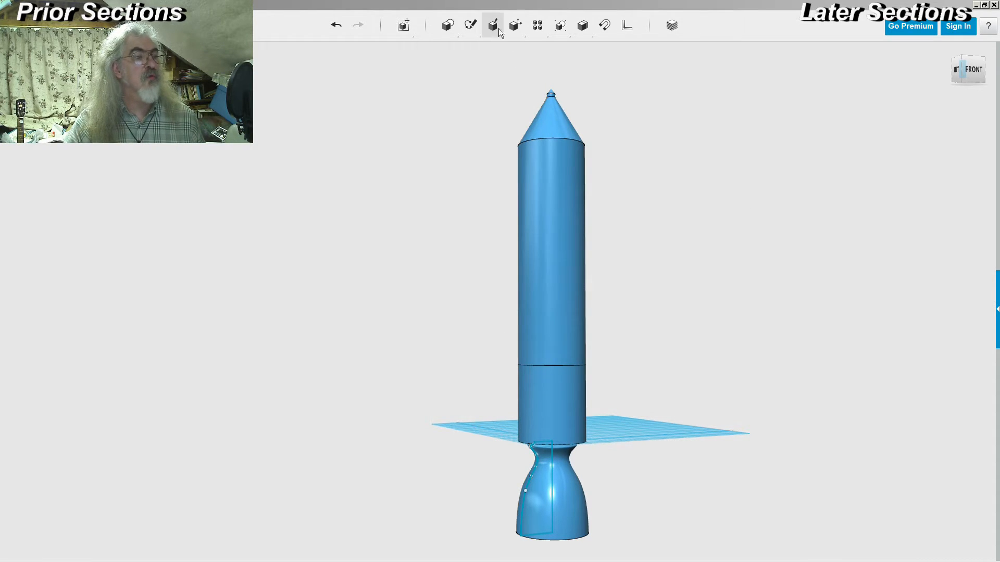
# - Place a box with length 20, width 20 and height 37 on the grid beside the rocket
pyautogui.moveTo(666, 79); pyautogui.dragTo(640, 96, button='right')
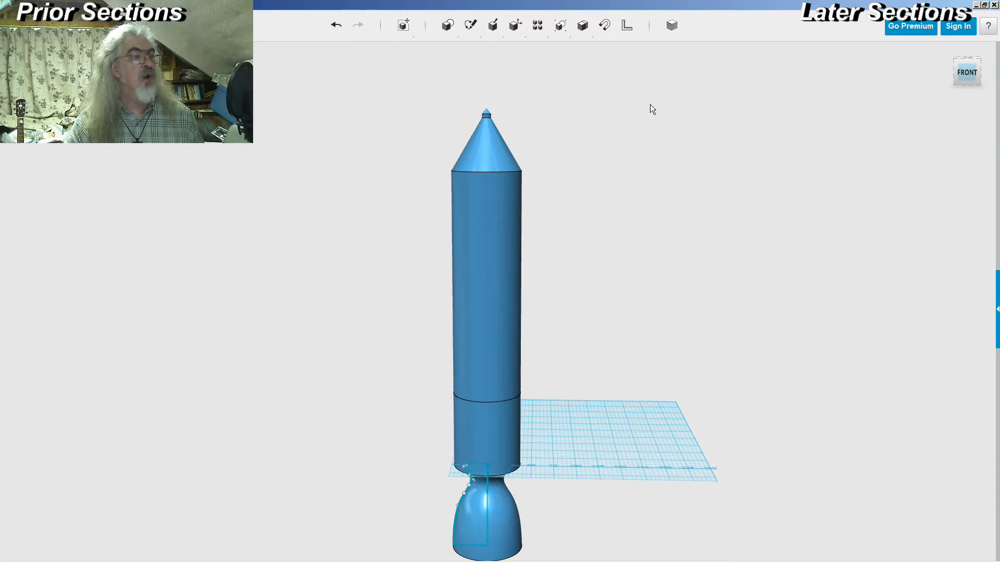
pyautogui.click(446, 59)
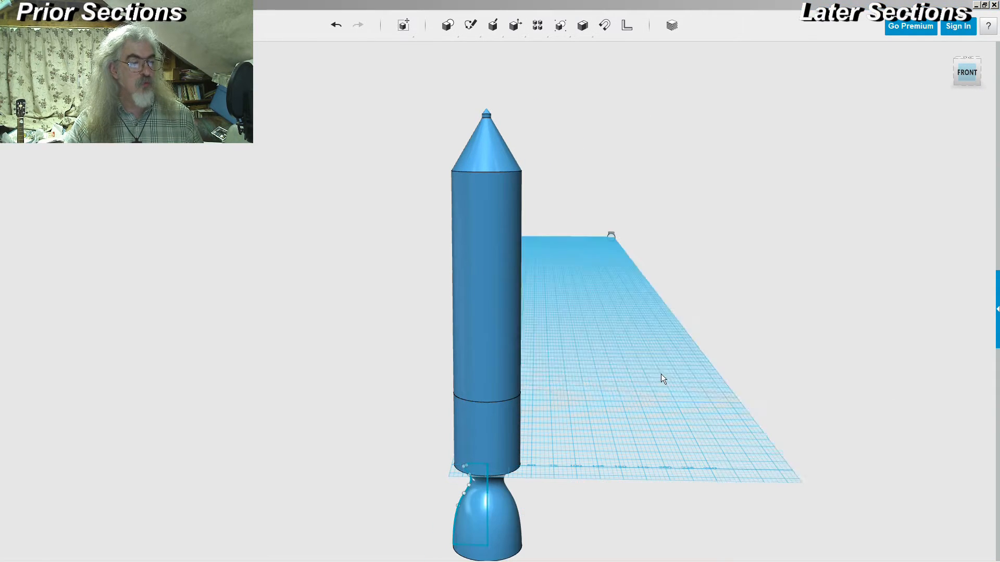
pyautogui.click(584, 464)
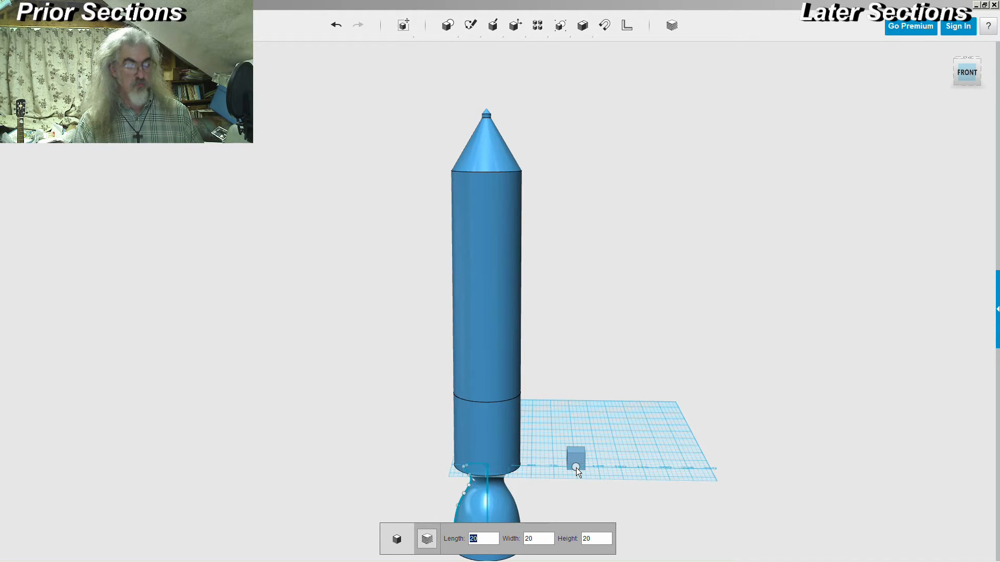
pyautogui.press('Tab')
pyautogui.press('Tab')
pyautogui.write('37')
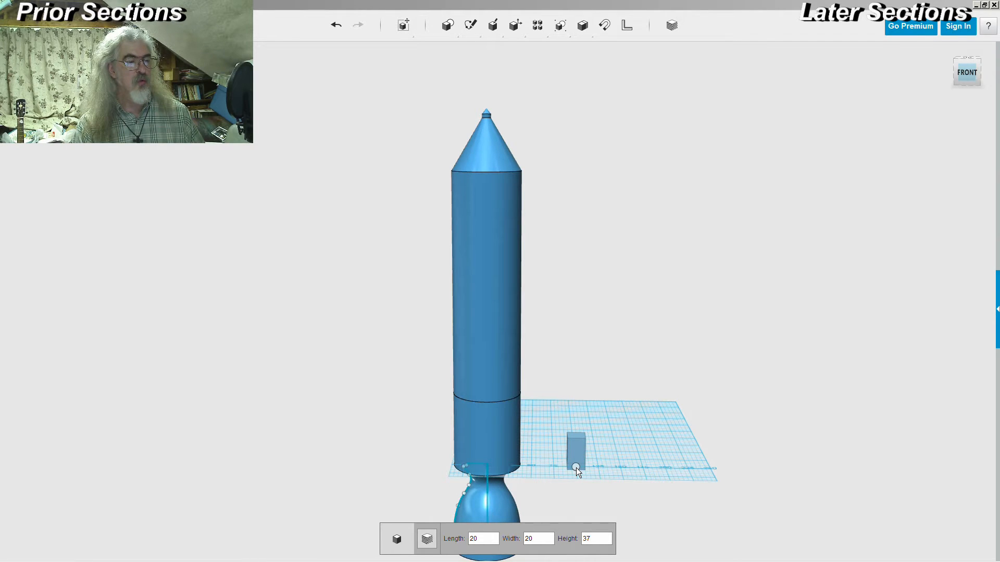
pyautogui.press('Return')
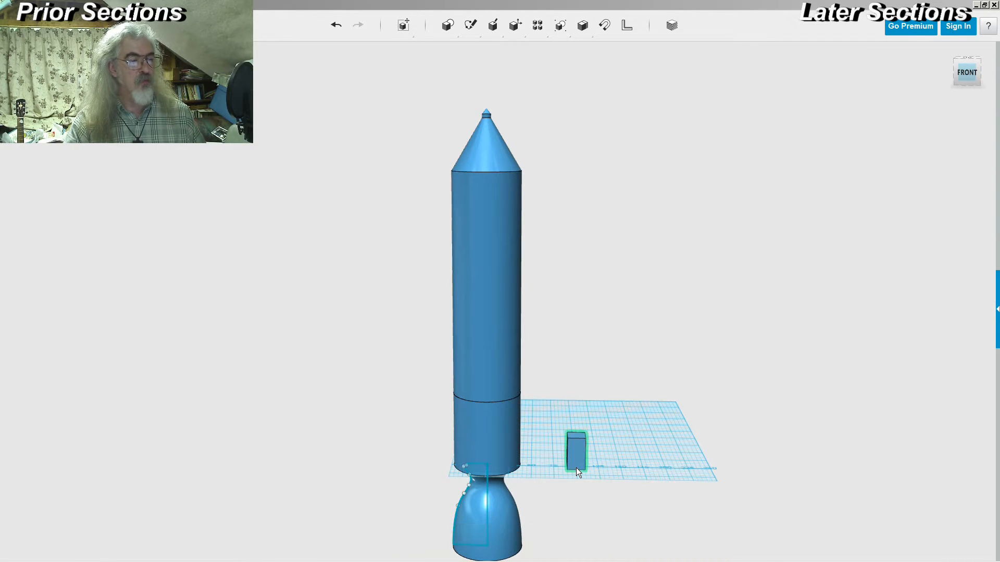
# - Duplicate the box and place the copy beside the original on the grid, away from the rocket
pyautogui.click(576, 455)
pyautogui.click(624, 385)
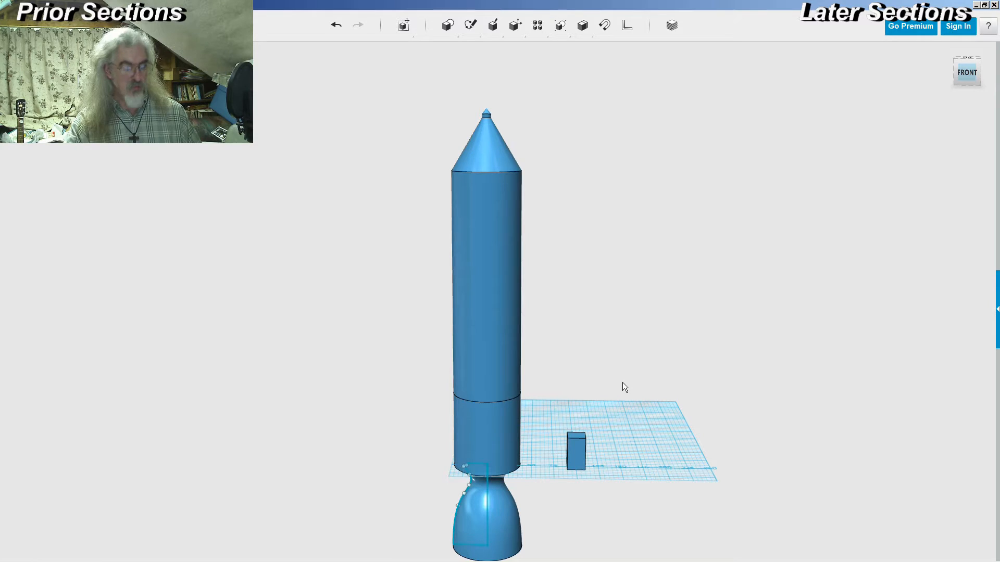
pyautogui.click(580, 452)
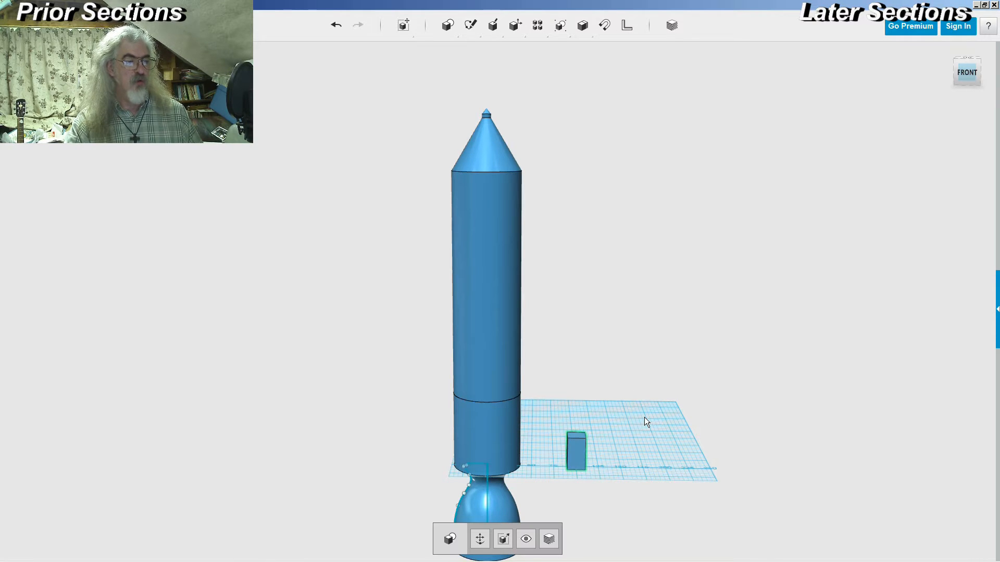
pyautogui.hotkey('ctrl', 'c')
pyautogui.hotkey('ctrl', 'v')
pyautogui.moveTo(618, 452); pyautogui.dragTo(671, 453)
pyautogui.click(612, 402)
pyautogui.click(577, 452)
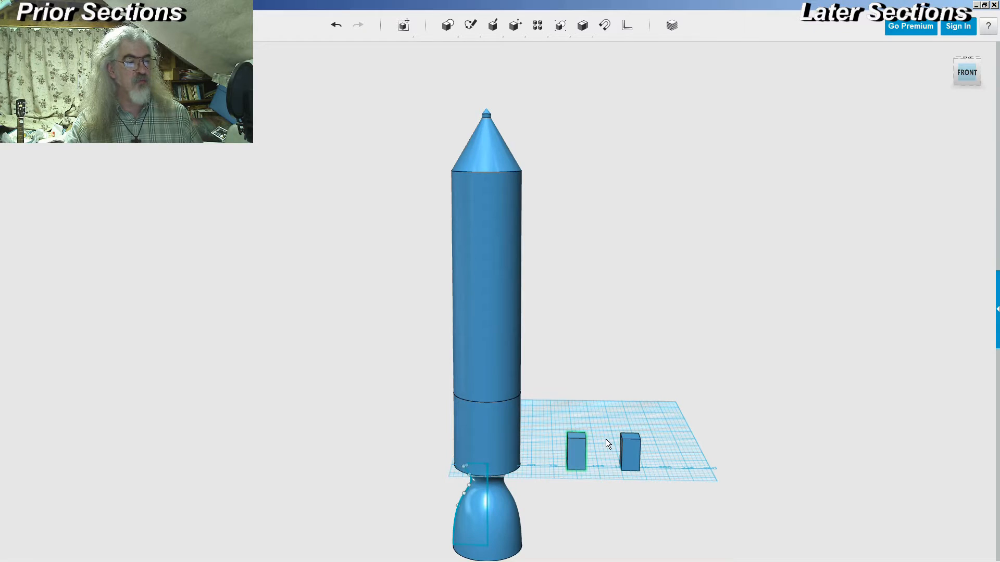
pyautogui.moveTo(579, 451); pyautogui.dragTo(564, 475)
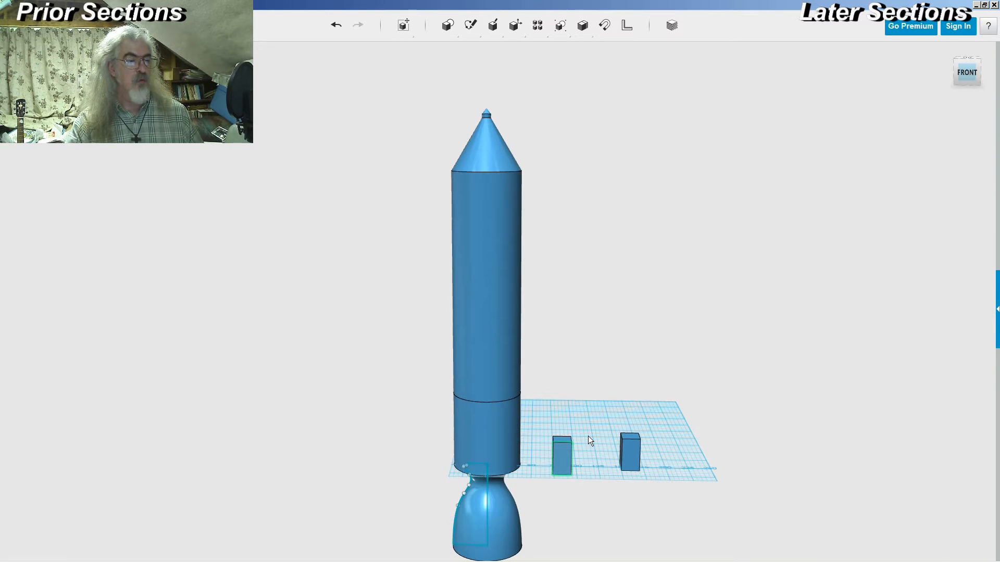
pyautogui.hotkey('ctrl', 'z')
# - Raise the original box 180 mm above the grid, alongside the rocket's upper stage
pyautogui.click(570, 451)
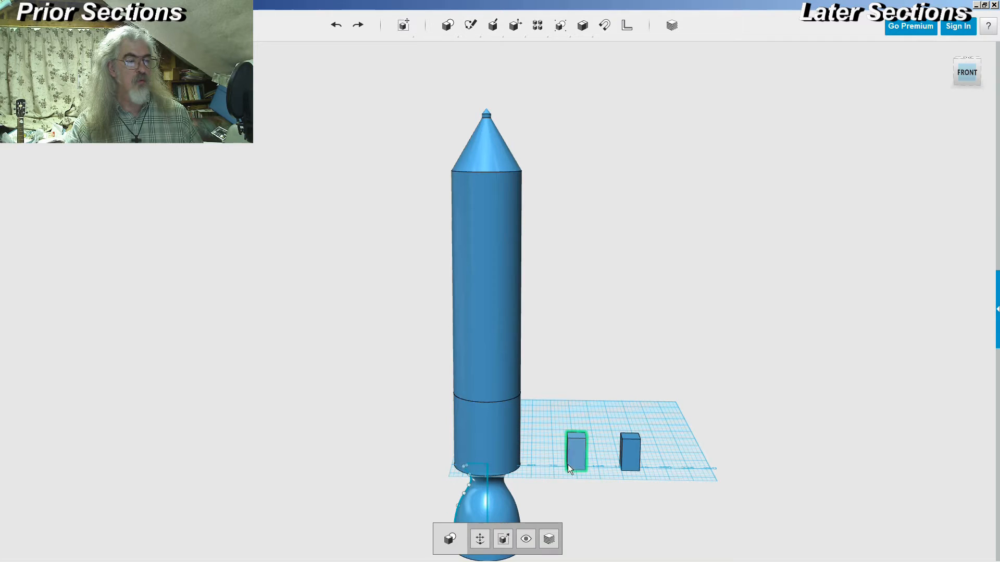
pyautogui.click(478, 541)
pyautogui.moveTo(584, 417); pyautogui.dragTo(582, 261)
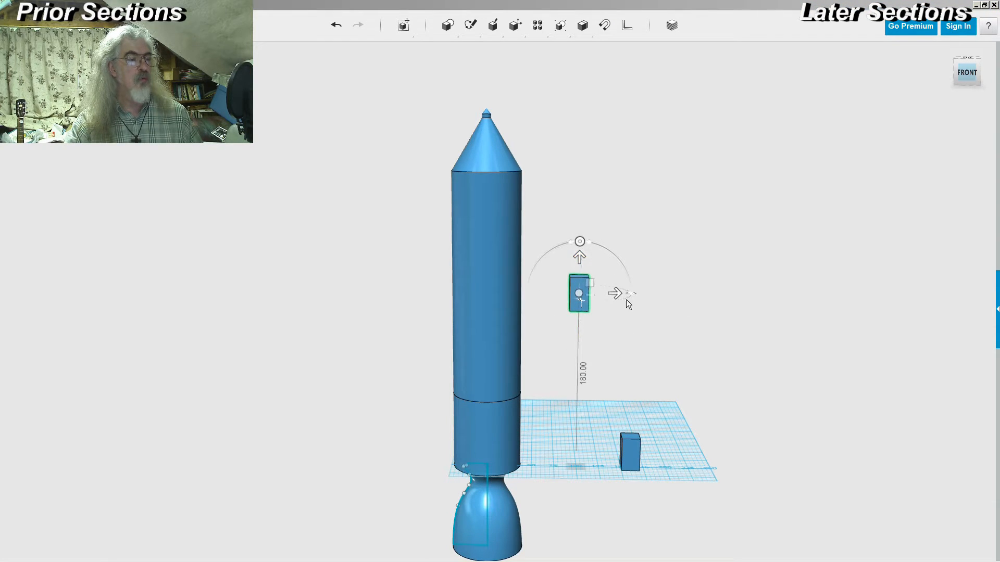
# - Move the raised box 50.00 toward the rocket body and nudge it sideways to line up with the rocket's centre
pyautogui.moveTo(617, 293); pyautogui.dragTo(573, 295)
pyautogui.moveTo(569, 339); pyautogui.dragTo(563, 417, button='right')
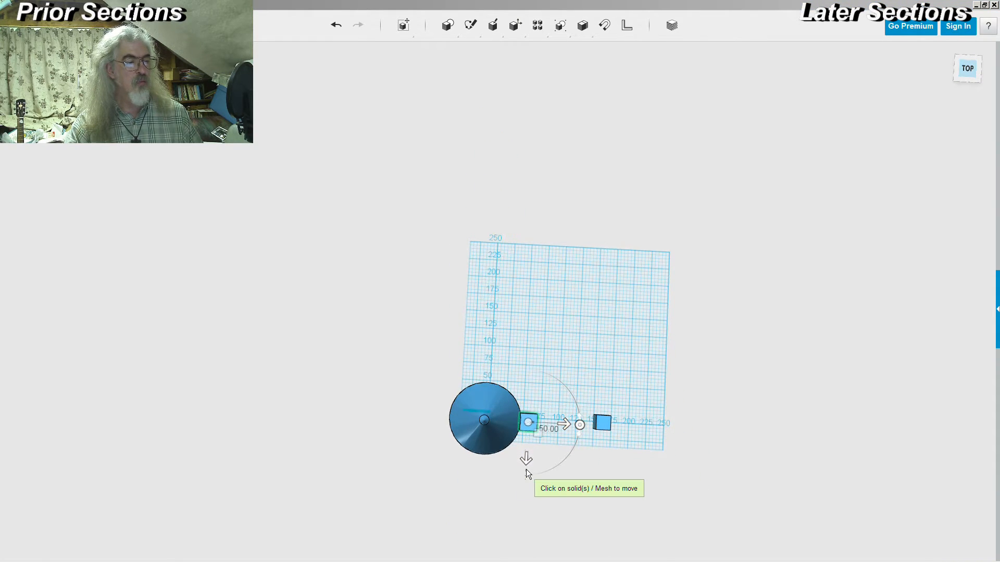
pyautogui.scroll(4, 537, 454)
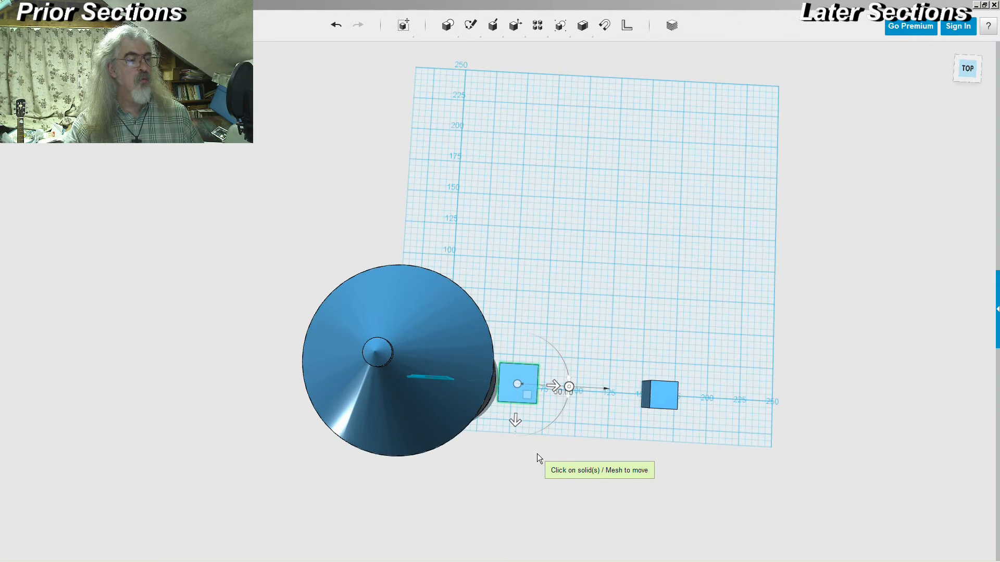
pyautogui.scroll(3, 536, 454)
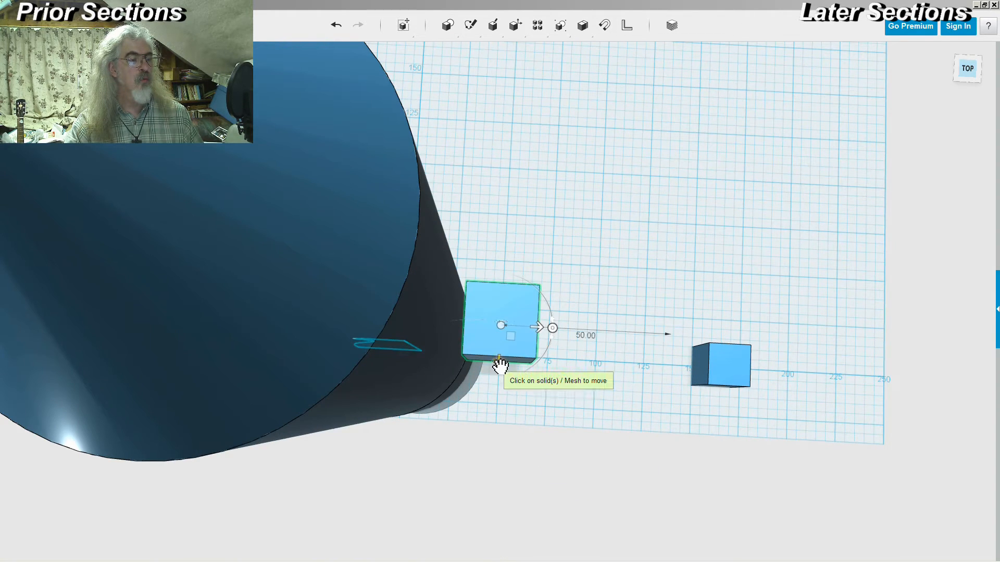
pyautogui.moveTo(500, 363); pyautogui.dragTo(501, 361)
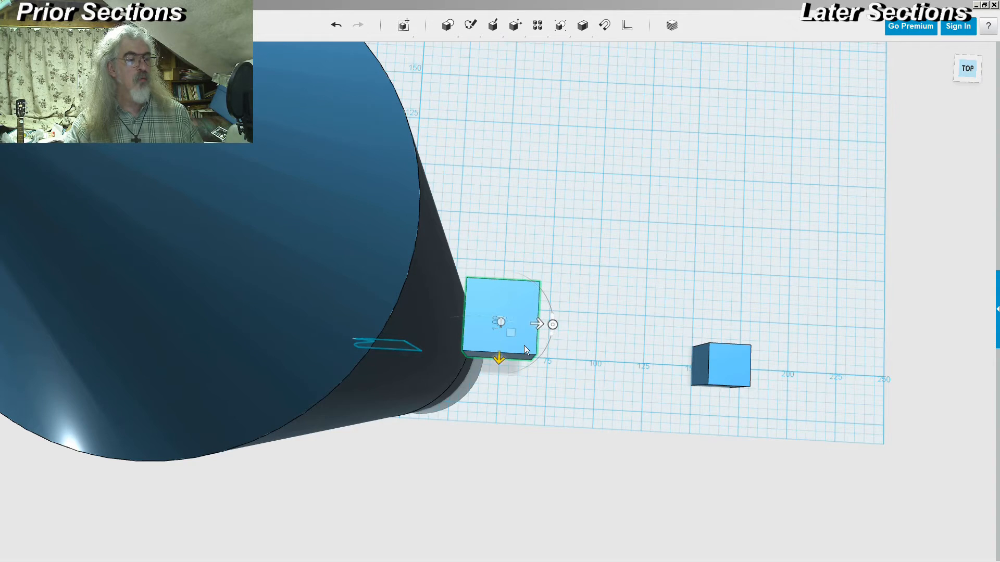
# - Rotate the raised box about its vertical axis so one corner edge points away from the rocket
pyautogui.moveTo(600, 291); pyautogui.dragTo(600, 290, button='right')
pyautogui.moveTo(547, 329); pyautogui.dragTo(546, 290)
pyautogui.moveTo(602, 281); pyautogui.dragTo(606, 232, button='right')
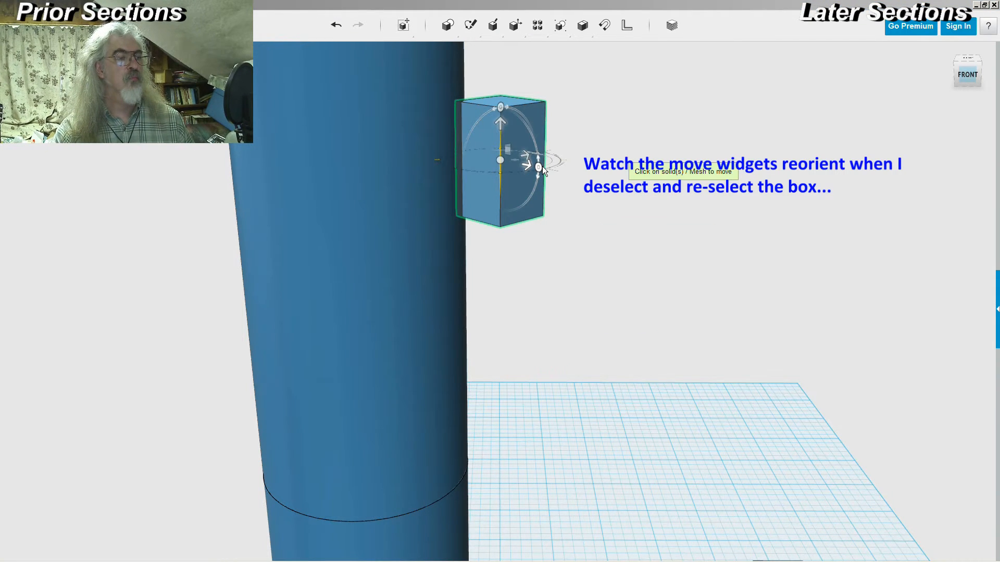
# - Reselect the box to reorient its move handles and tilt its upper end toward the rocket body
pyautogui.click(632, 151)
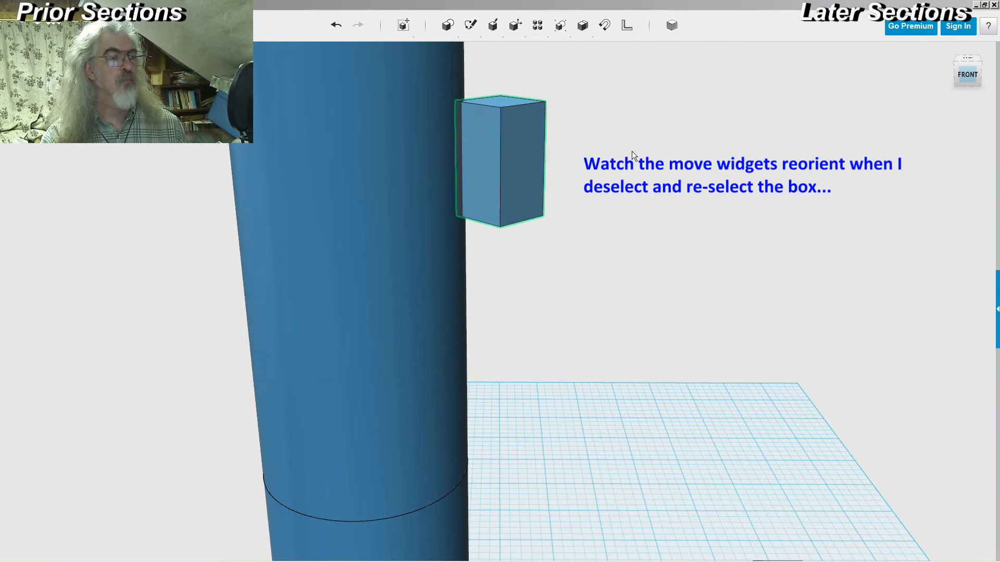
pyautogui.click(519, 196)
pyautogui.click(478, 540)
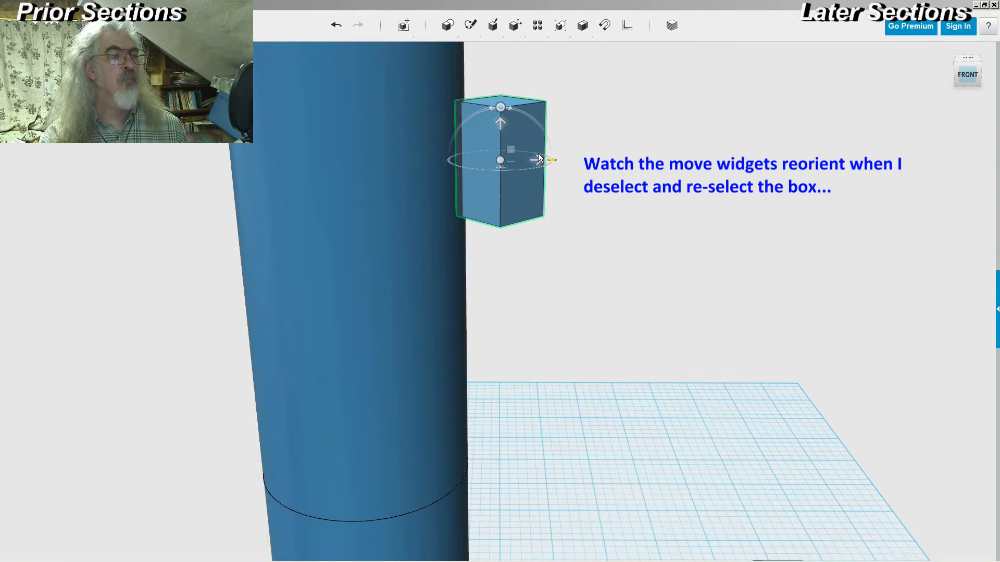
pyautogui.moveTo(502, 111)
pyautogui.mouseDown()
pyautogui.moveTo(495, 105)
pyautogui.moveTo(487, 114)
pyautogui.mouseUp()
# - Move the tilted box horizontally into the side of the rocket body
pyautogui.click(567, 229)
pyautogui.click(530, 181)
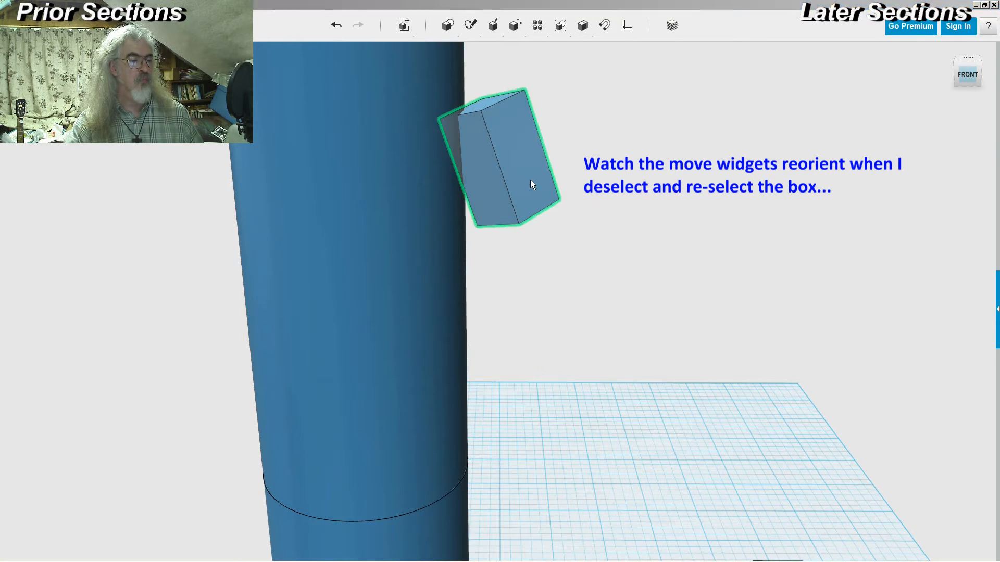
pyautogui.click(480, 539)
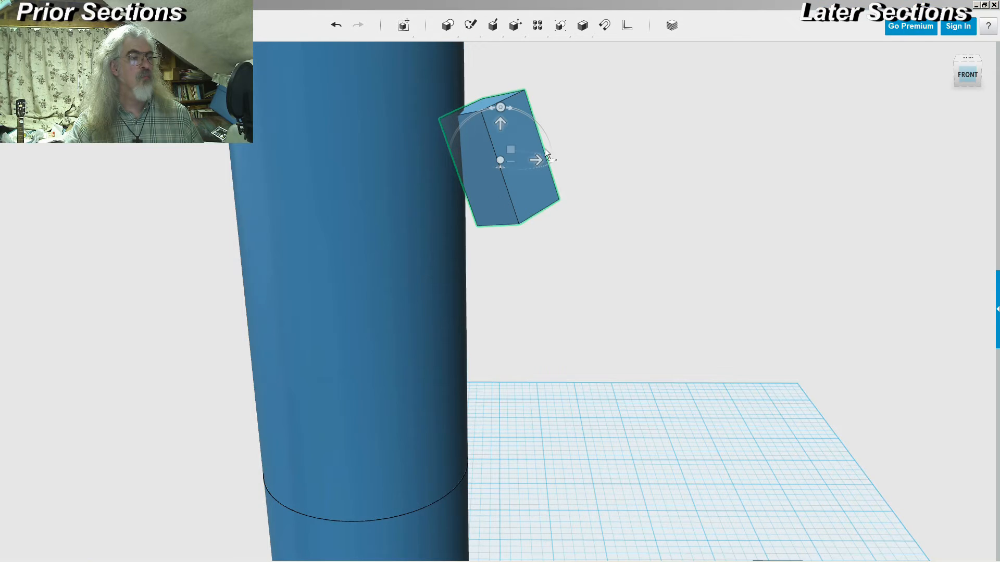
pyautogui.moveTo(540, 161); pyautogui.dragTo(473, 165)
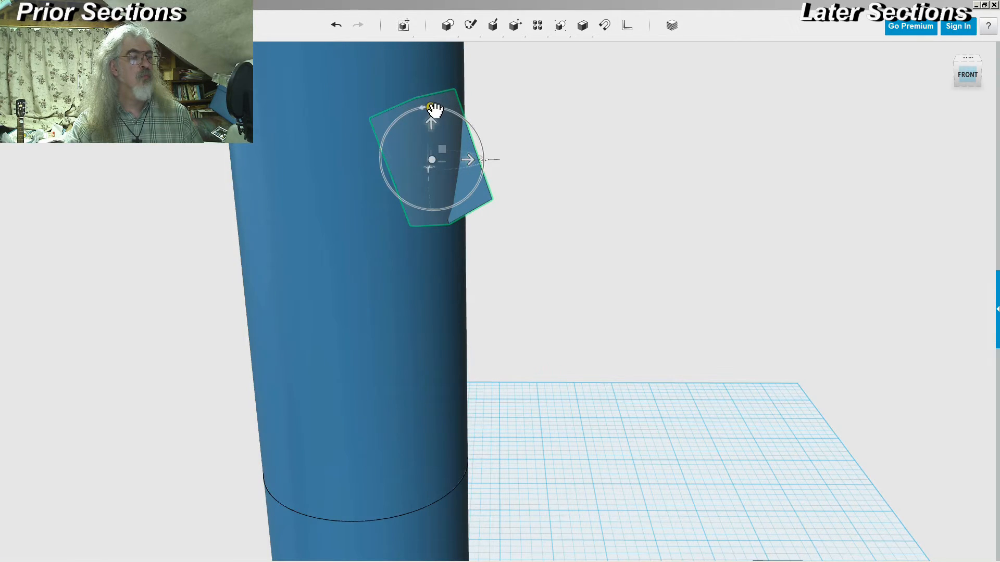
# - Reduce the box's tilt slightly and shift it a little outward from the rocket body
pyautogui.moveTo(430, 108); pyautogui.dragTo(474, 164)
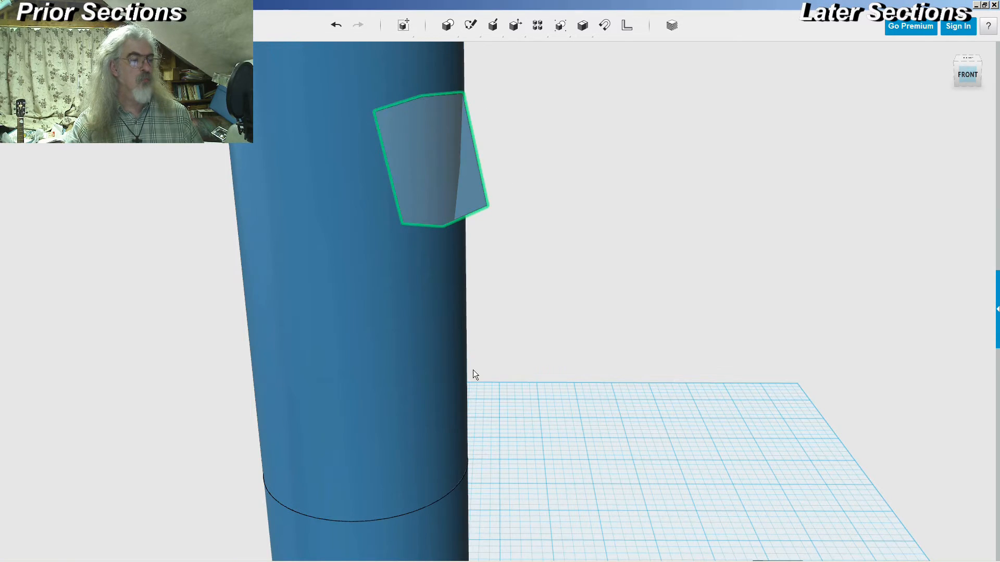
pyautogui.moveTo(486, 211)
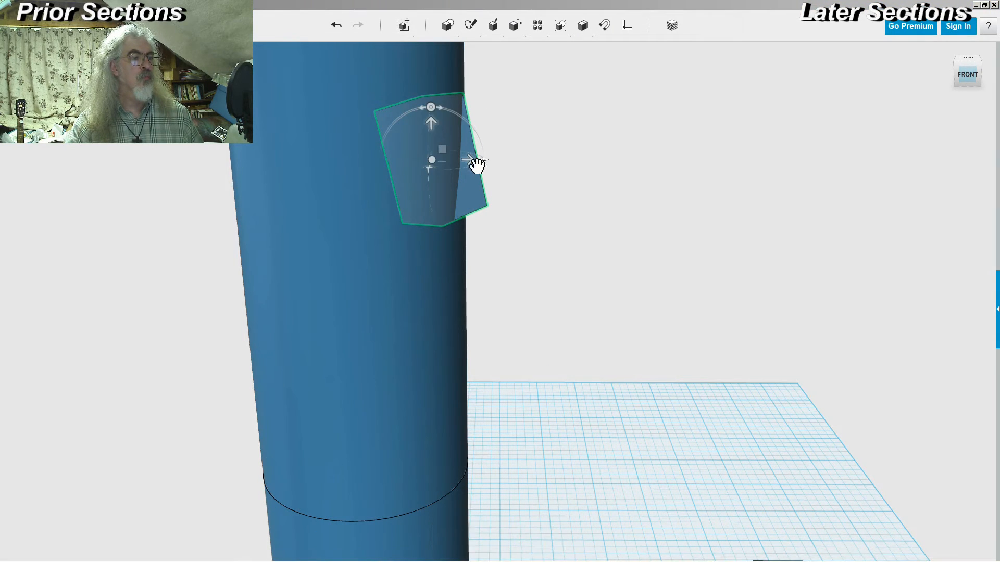
pyautogui.moveTo(473, 161); pyautogui.dragTo(482, 161)
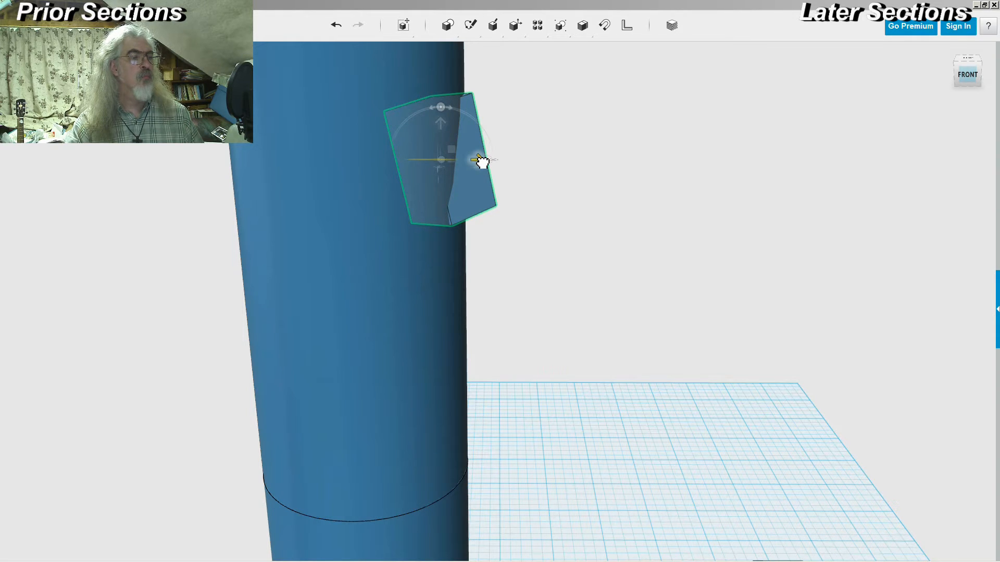
# - Pull the box clear of the rocket, return it to the hull, and fine-tune how far it protrudes
pyautogui.moveTo(482, 161); pyautogui.dragTo(570, 162)
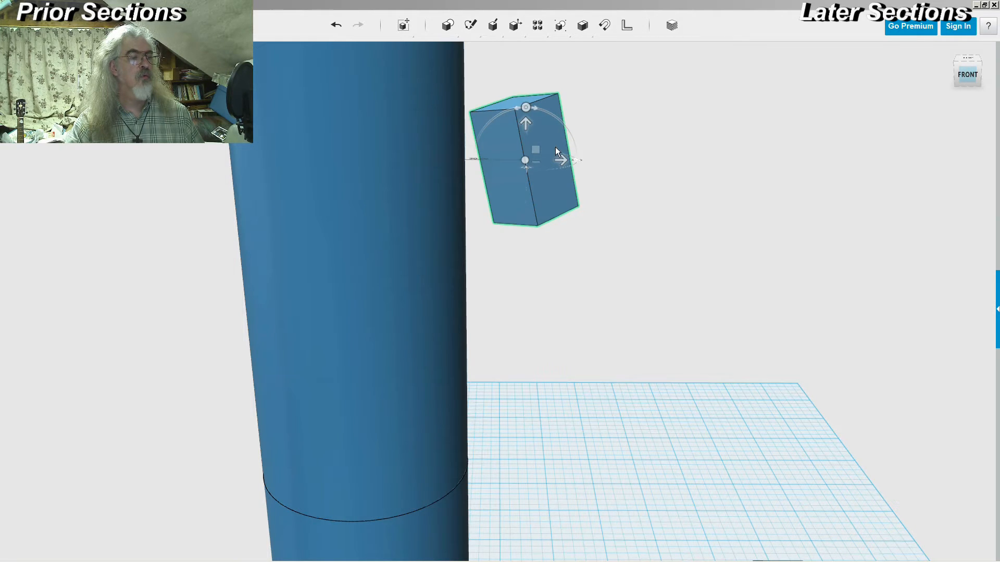
pyautogui.moveTo(566, 162); pyautogui.dragTo(480, 165)
pyautogui.moveTo(618, 161); pyautogui.dragTo(536, 112, button='right')
pyautogui.moveTo(430, 204); pyautogui.dragTo(445, 211)
pyautogui.moveTo(614, 183); pyautogui.dragTo(698, 216, button='right')
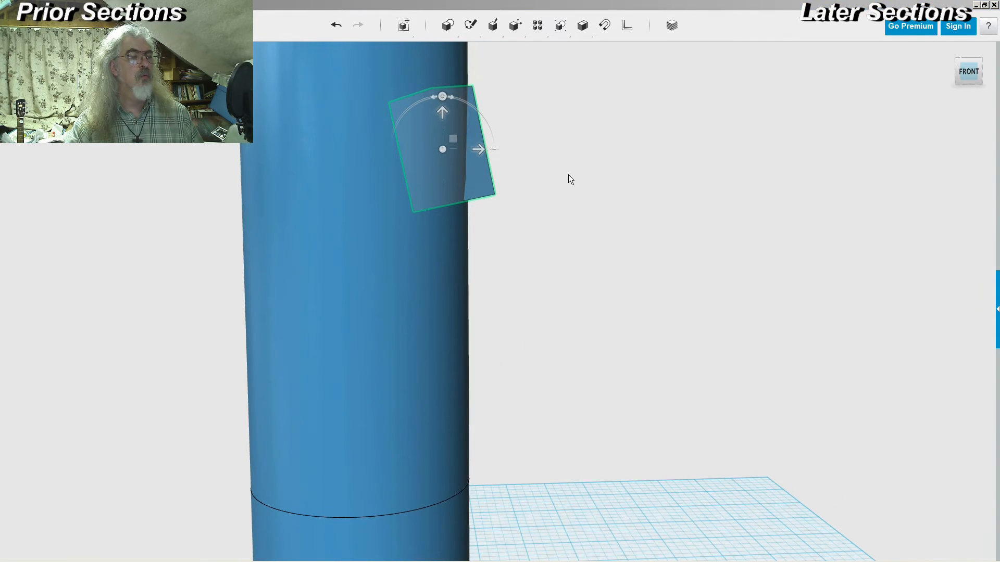
pyautogui.moveTo(487, 151); pyautogui.dragTo(487, 151)
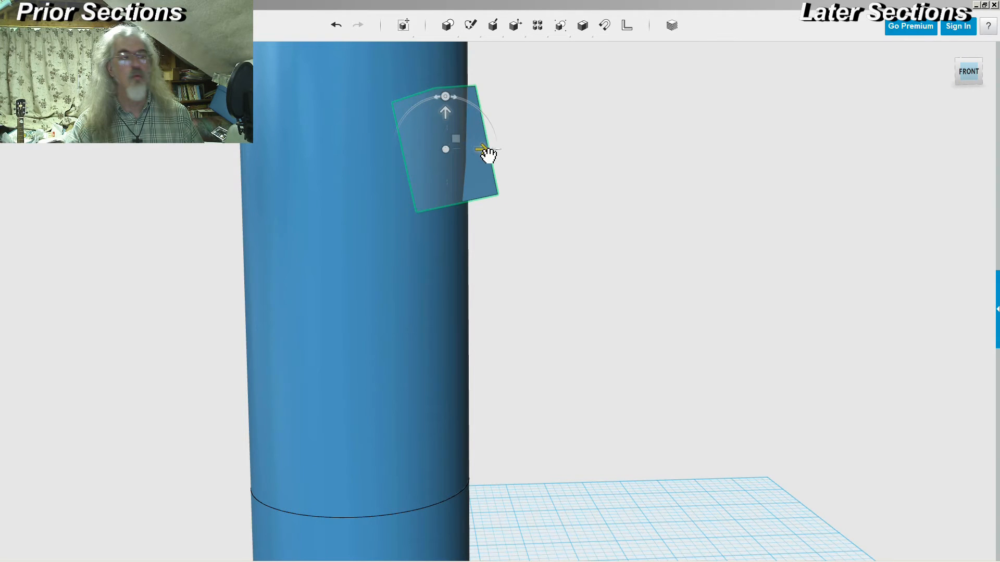
# - Reselect the embedded box and tilt its upper end slightly further toward the rocket's axis
pyautogui.click(680, 221)
pyautogui.moveTo(680, 221); pyautogui.dragTo(608, 231, button='right')
pyautogui.click(472, 172)
pyautogui.moveTo(670, 183); pyautogui.dragTo(585, 389, button='right')
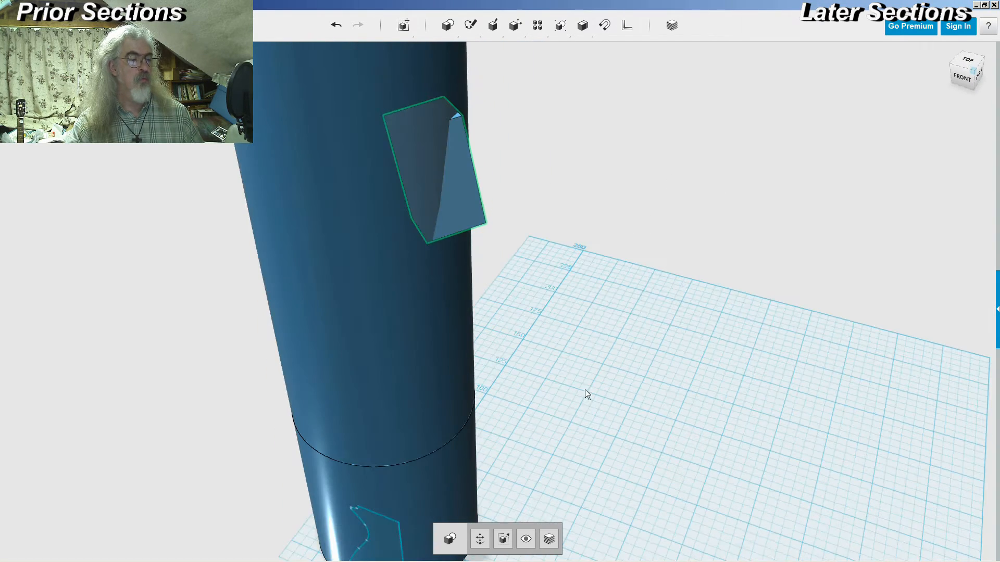
pyautogui.click(480, 533)
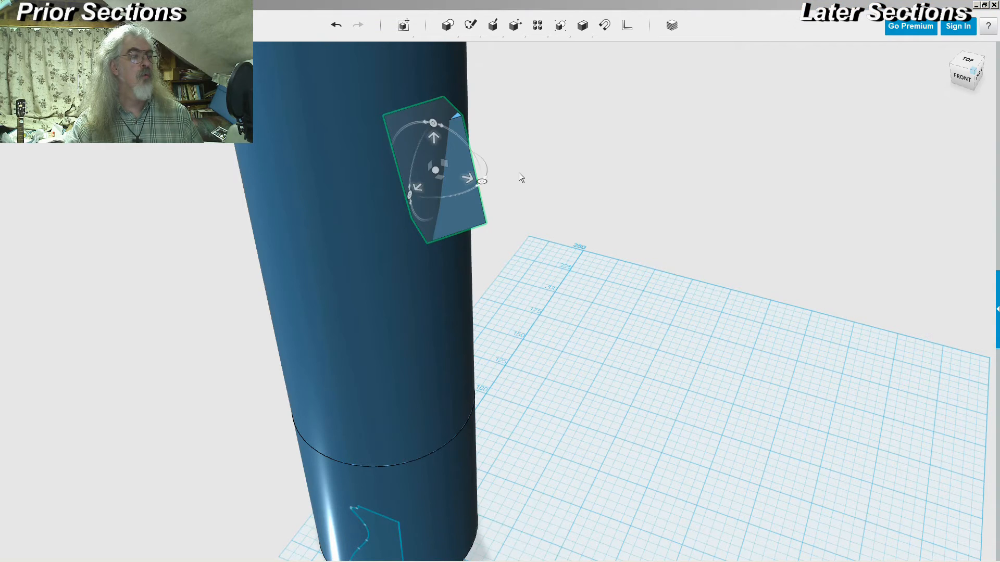
pyautogui.moveTo(436, 124)
pyautogui.moveTo(435, 125); pyautogui.dragTo(432, 125)
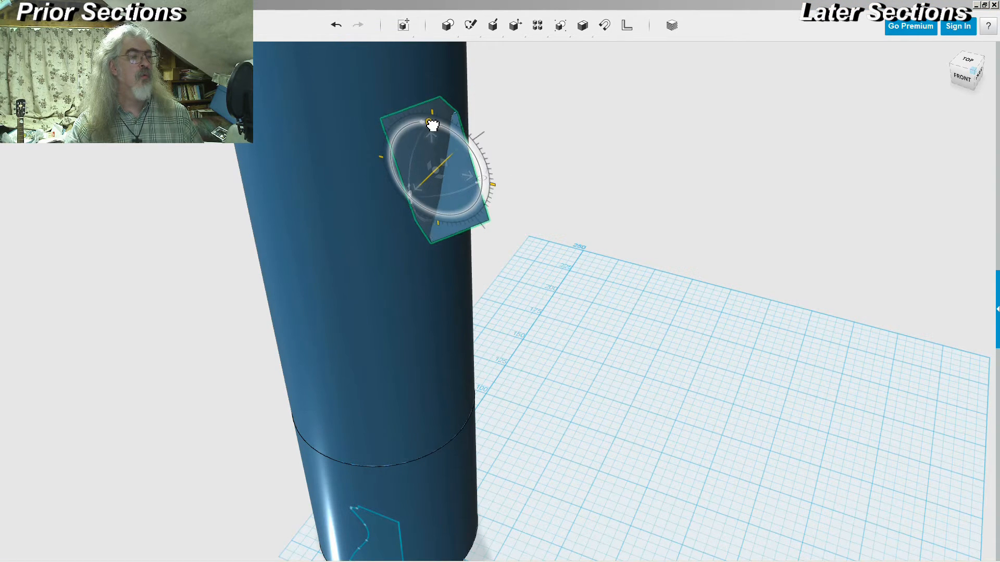
# - Nudge the tilted box slightly inward so only its outer lower corner projects as a wedge
pyautogui.click(561, 143)
pyautogui.click(471, 193)
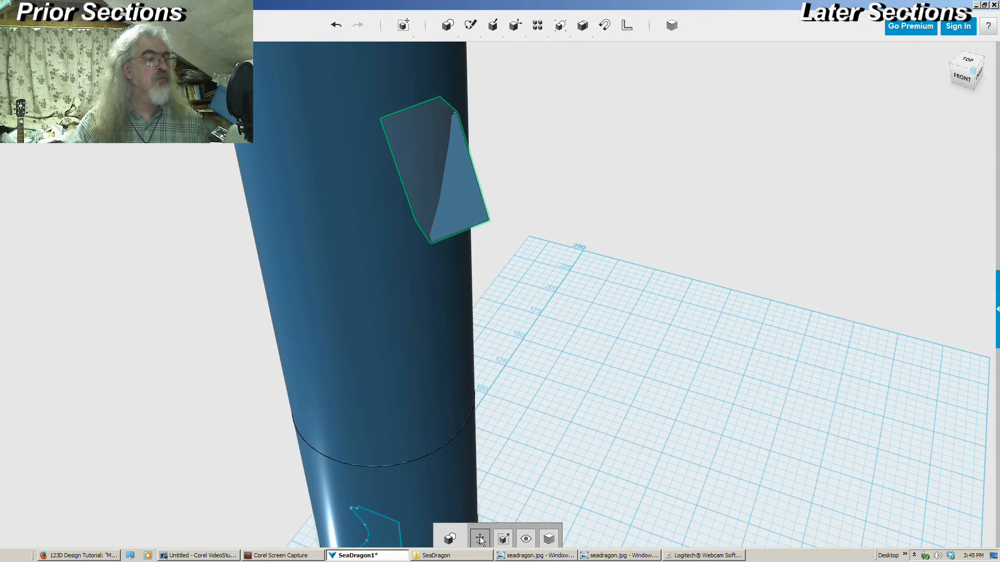
pyautogui.click(478, 537)
pyautogui.moveTo(469, 181); pyautogui.dragTo(471, 184)
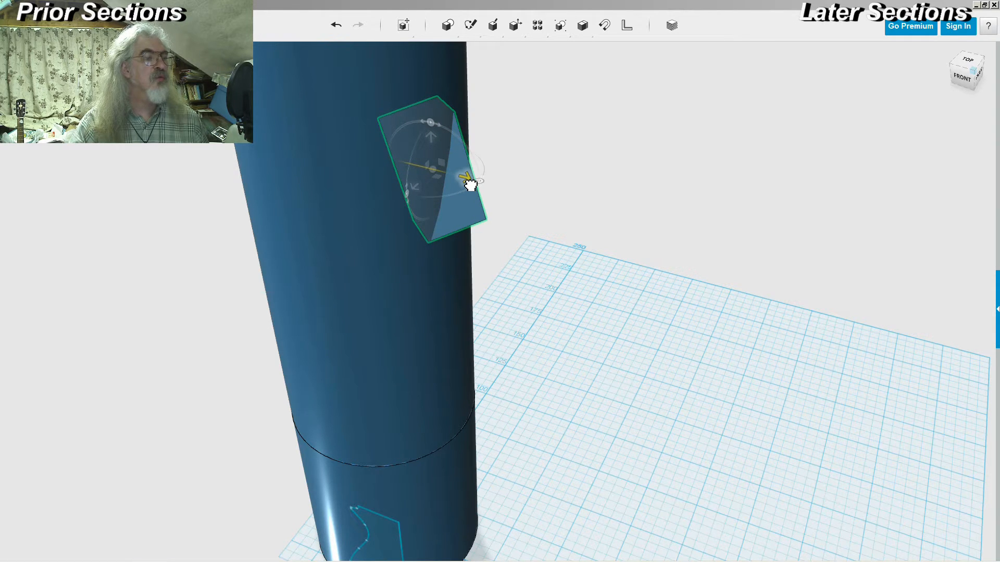
pyautogui.click(526, 253)
# - Shell the embedded box through its bottom face with an inside thickness of 1
pyautogui.moveTo(526, 253); pyautogui.dragTo(636, 228, button='right')
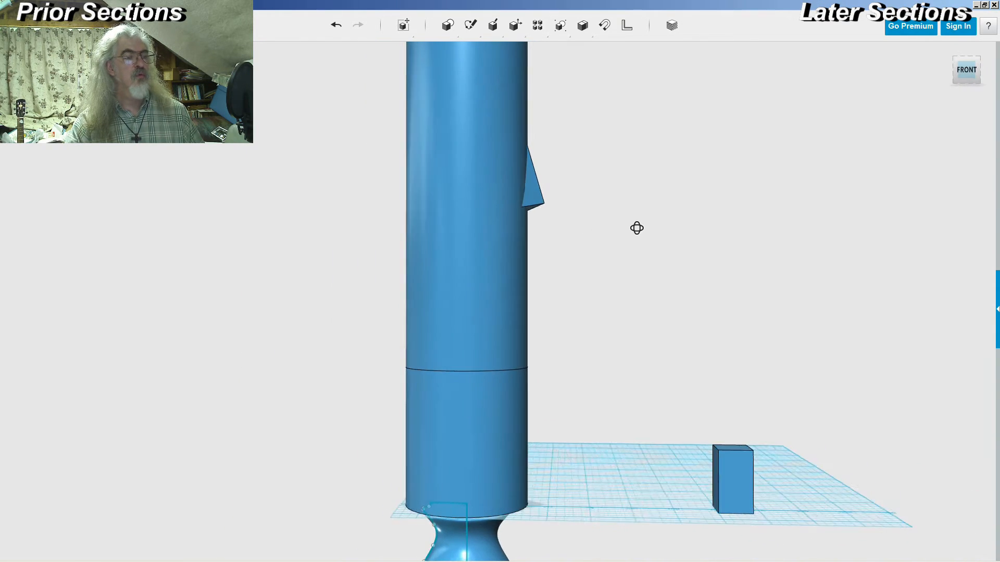
pyautogui.scroll(-5, 637, 228)
pyautogui.moveTo(642, 230); pyautogui.dragTo(511, 216, button='right')
pyautogui.scroll(6, 625, 225)
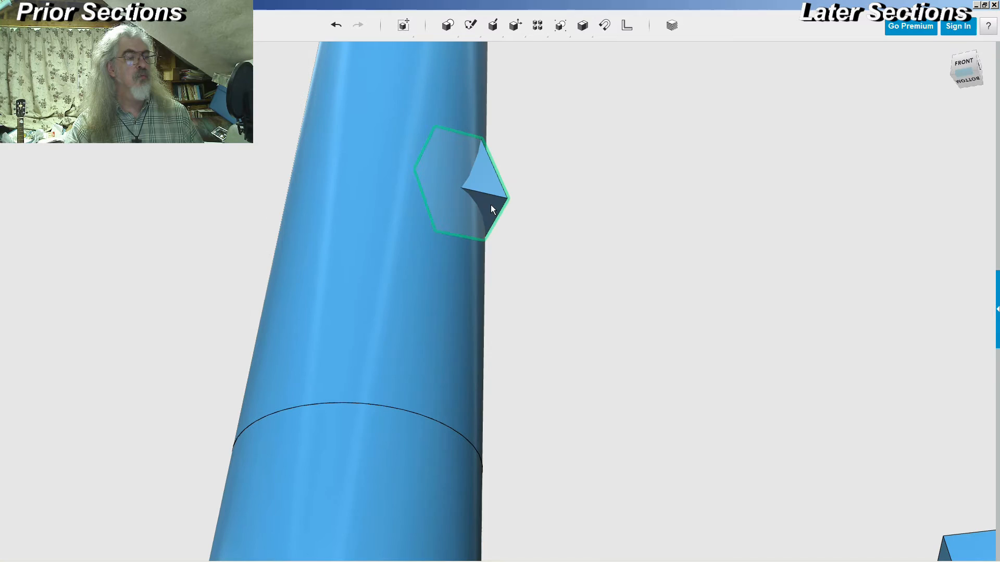
pyautogui.click(491, 208)
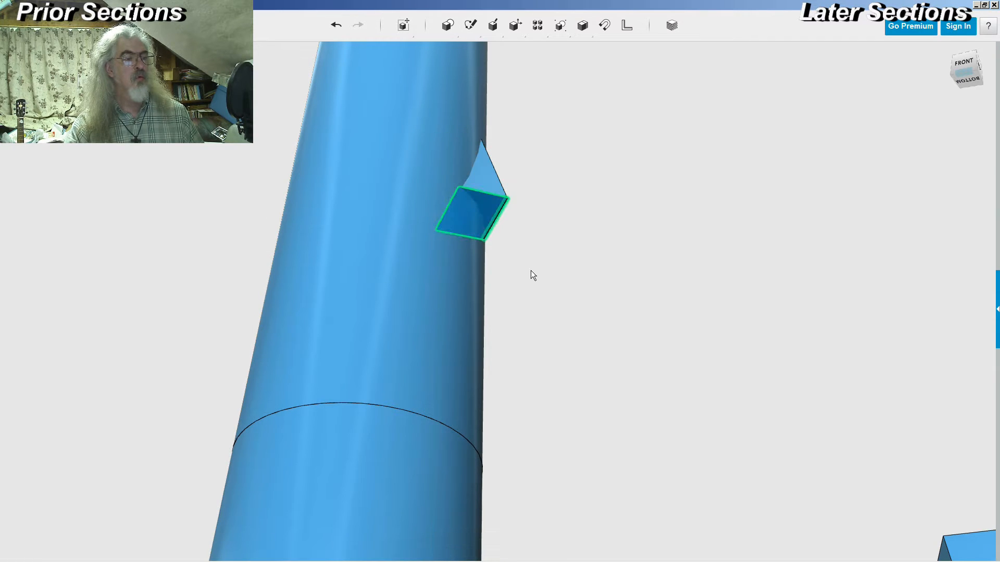
pyautogui.press('j')
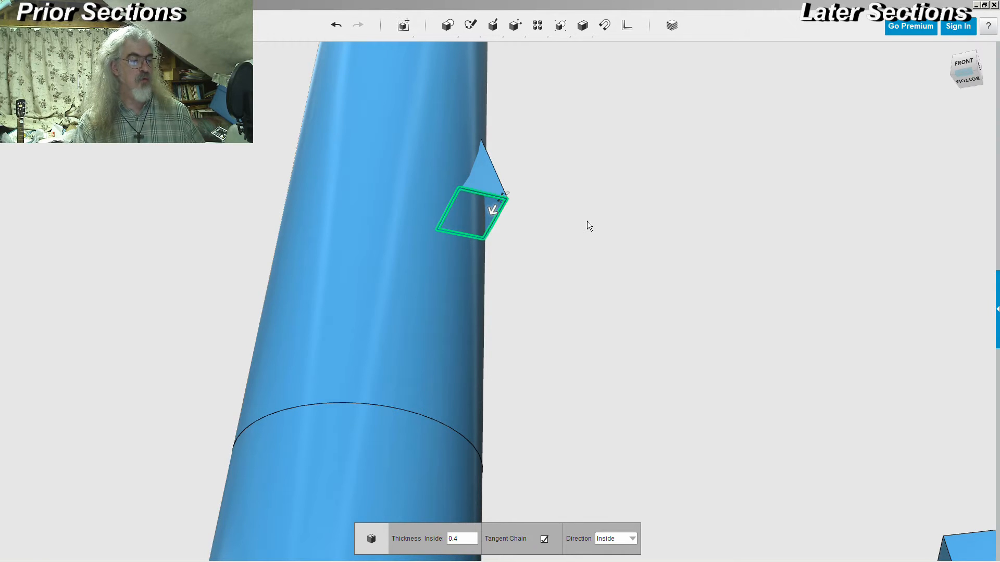
pyautogui.press('Tab')
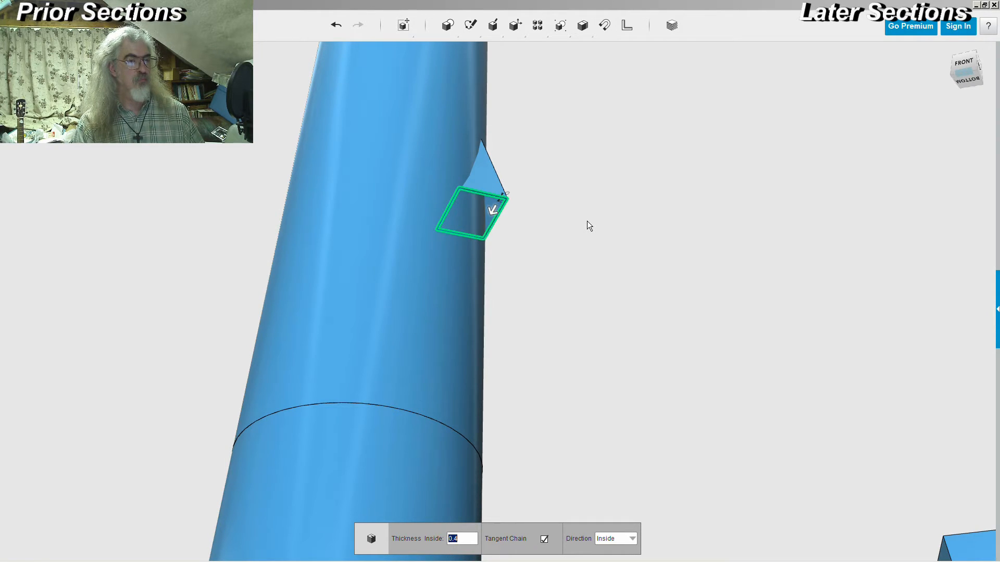
pyautogui.write('1')
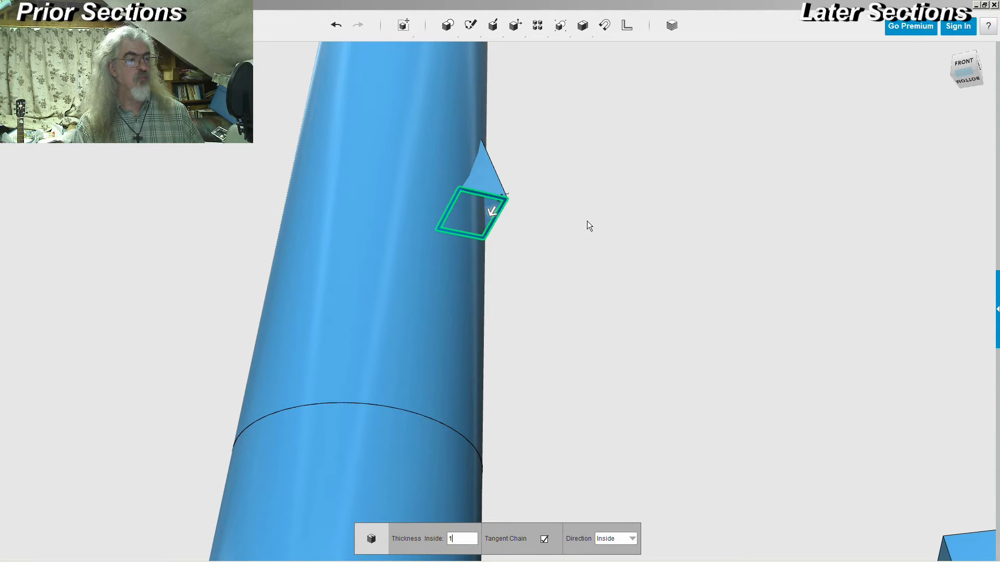
pyautogui.click(587, 220)
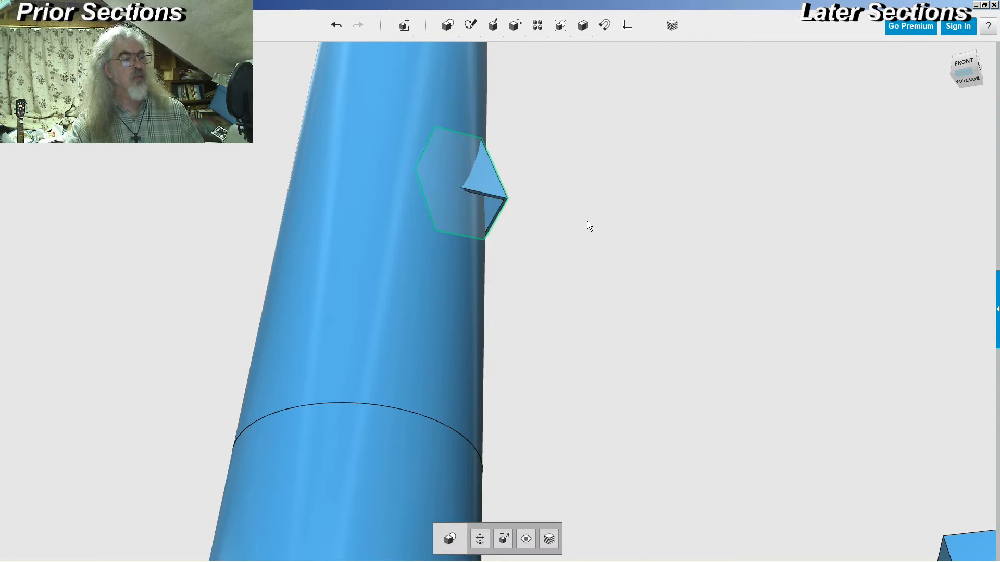
# - Measure the distance from the rocket's nose tip to the lower edge of the protruding wedge
pyautogui.moveTo(586, 221); pyautogui.dragTo(631, 83, button='right')
pyautogui.scroll(-3, 662, 242)
pyautogui.scroll(-2, 697, 252)
pyautogui.click(623, 29)
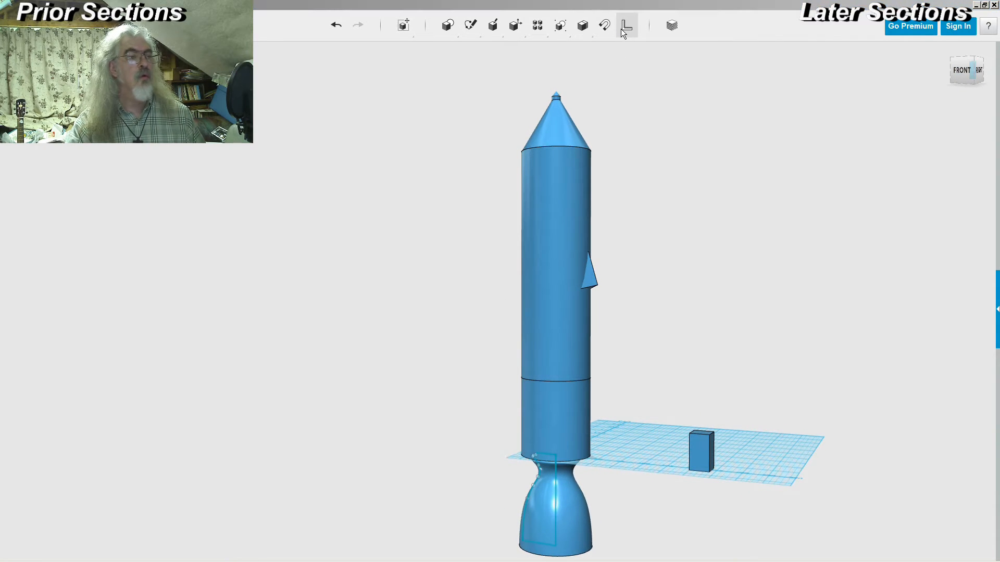
pyautogui.click(557, 93)
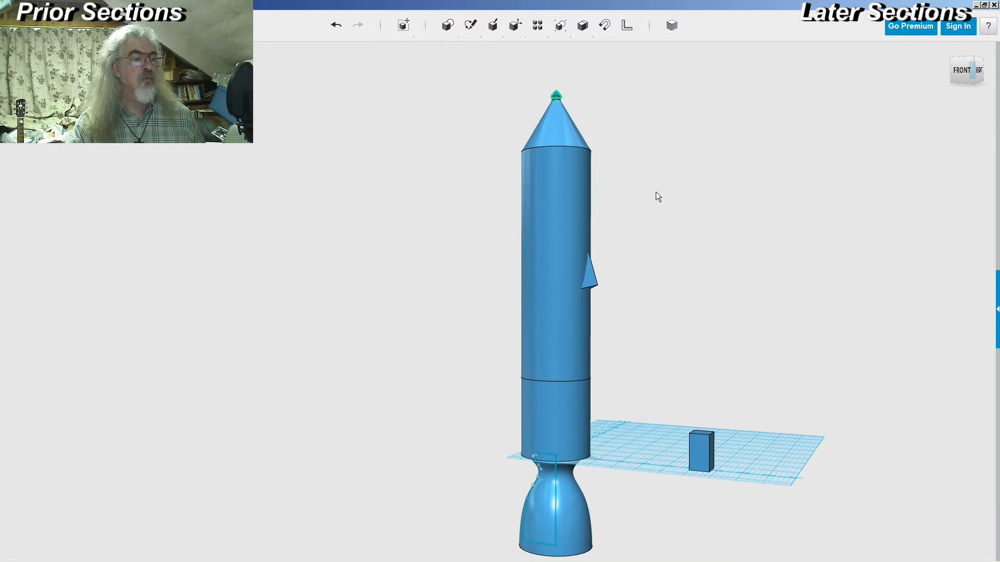
pyautogui.click(582, 289)
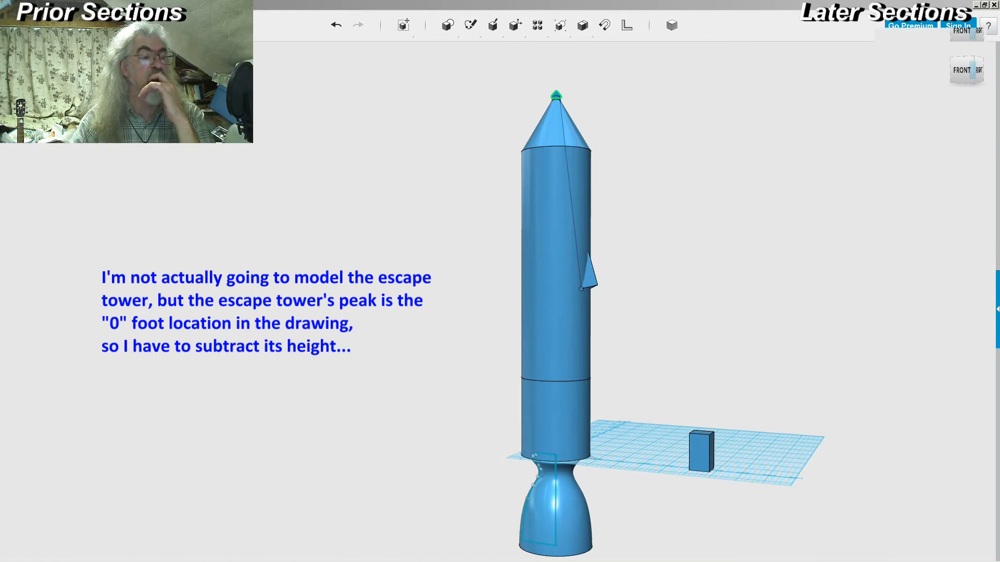
pyautogui.click(699, 256)
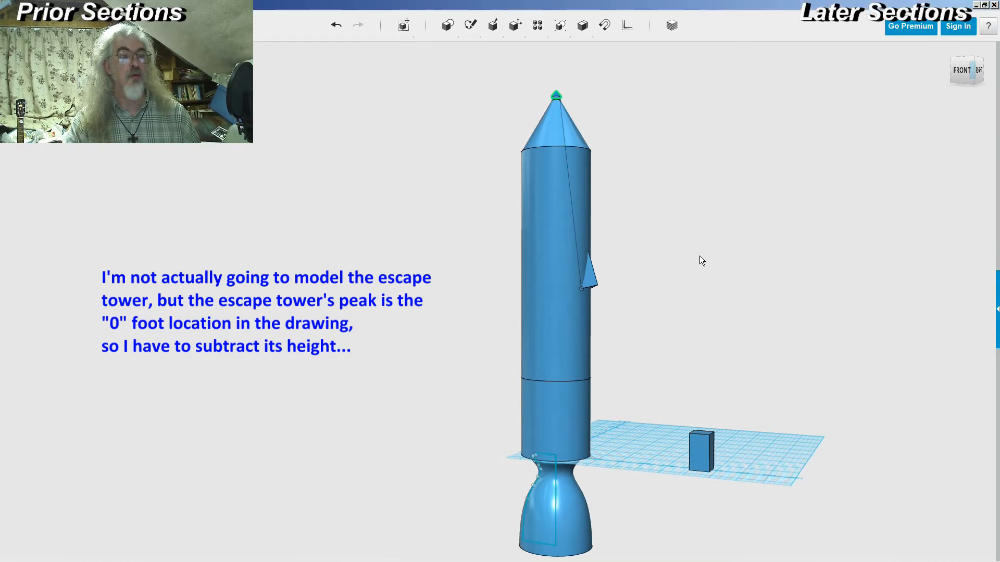
pyautogui.click(705, 304)
# - Move the shelled wedge straight down the rocket body to just above the lower section's seam
pyautogui.click(587, 282)
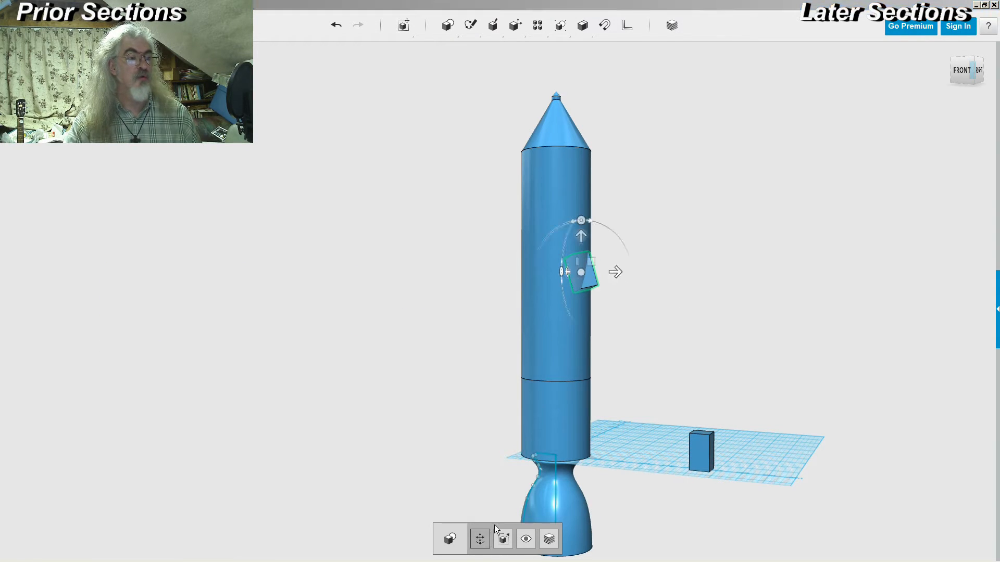
pyautogui.click(580, 245)
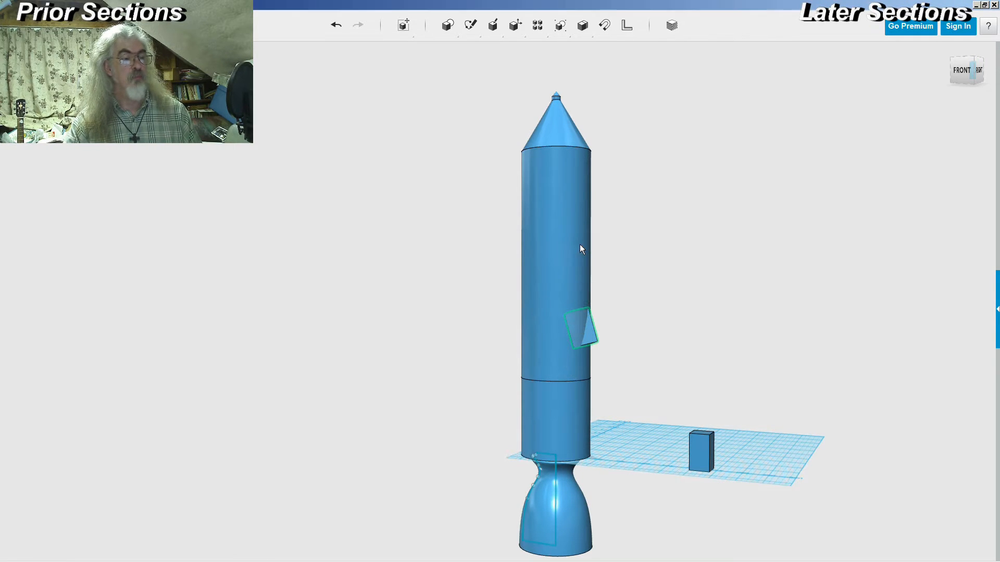
pyautogui.click(664, 261)
pyautogui.moveTo(764, 264)
pyautogui.mouseDown(button='right')
pyautogui.moveTo(731, 263)
pyautogui.moveTo(778, 269)
pyautogui.mouseUp(button='right')
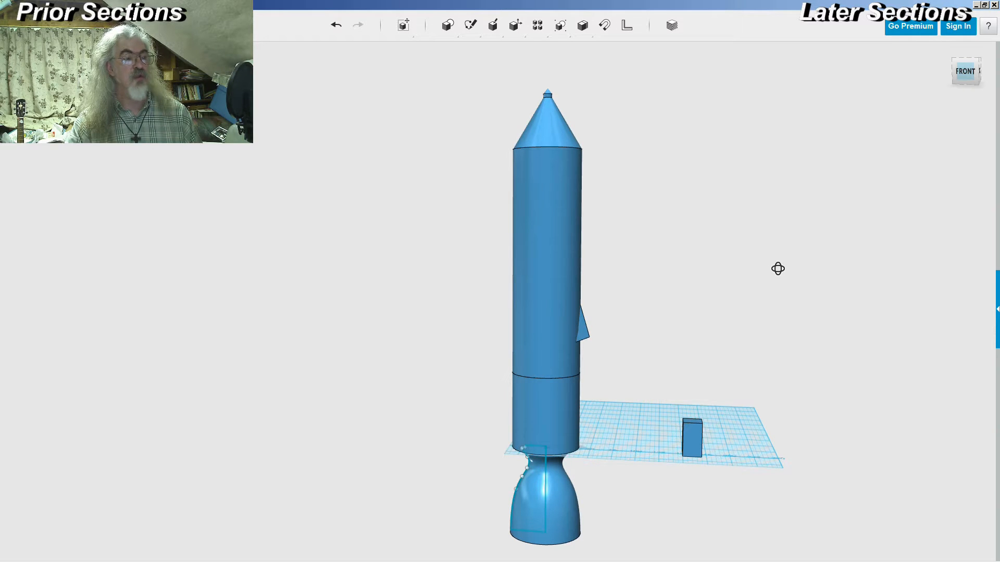
# - Compare the wedge's position on the hull with the fins in the seadragon.jpg reference drawing
pyautogui.moveTo(778, 268); pyautogui.dragTo(781, 265, button='right')
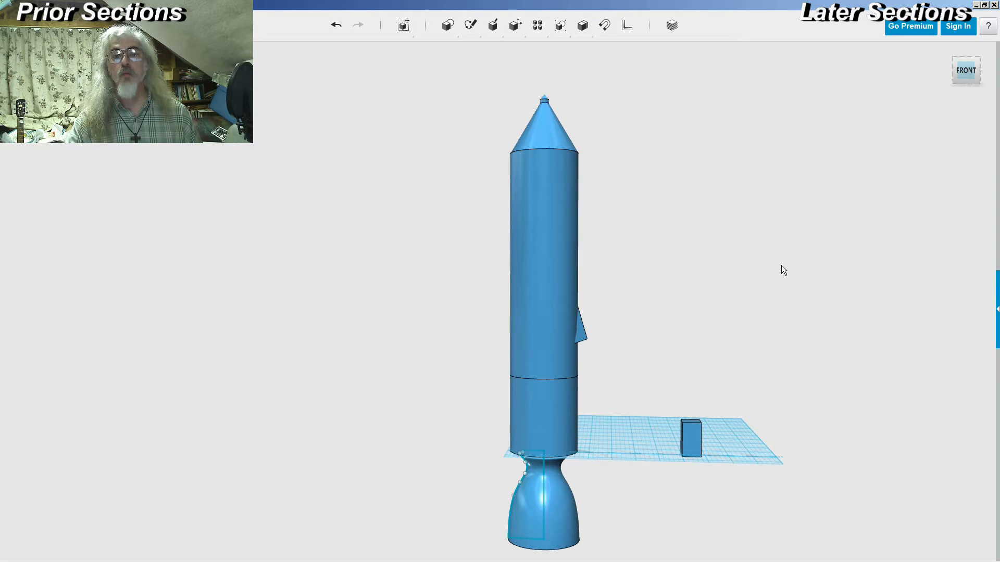
pyautogui.moveTo(999, 46); pyautogui.dragTo(729, 11)
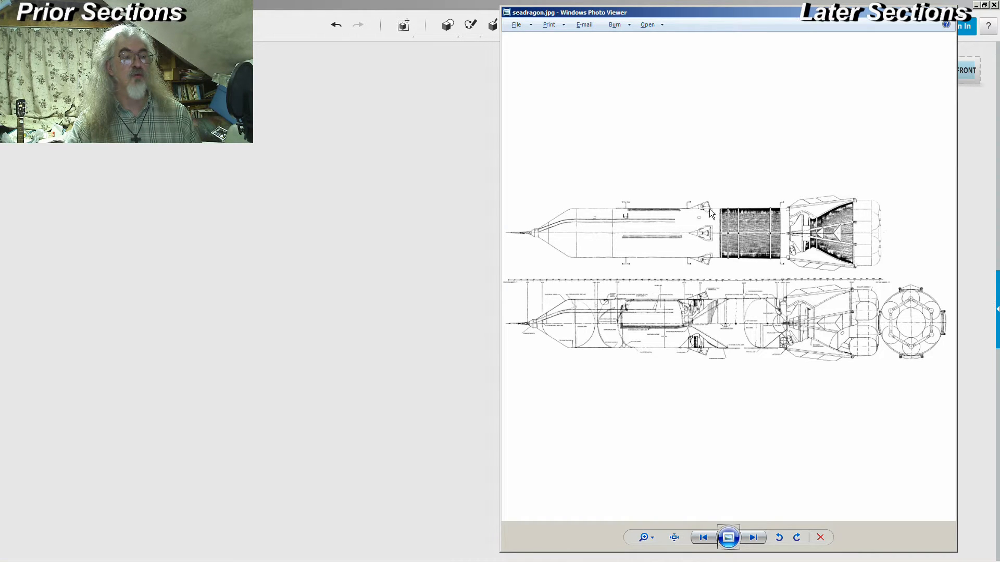
pyautogui.moveTo(737, 11); pyautogui.dragTo(869, 35)
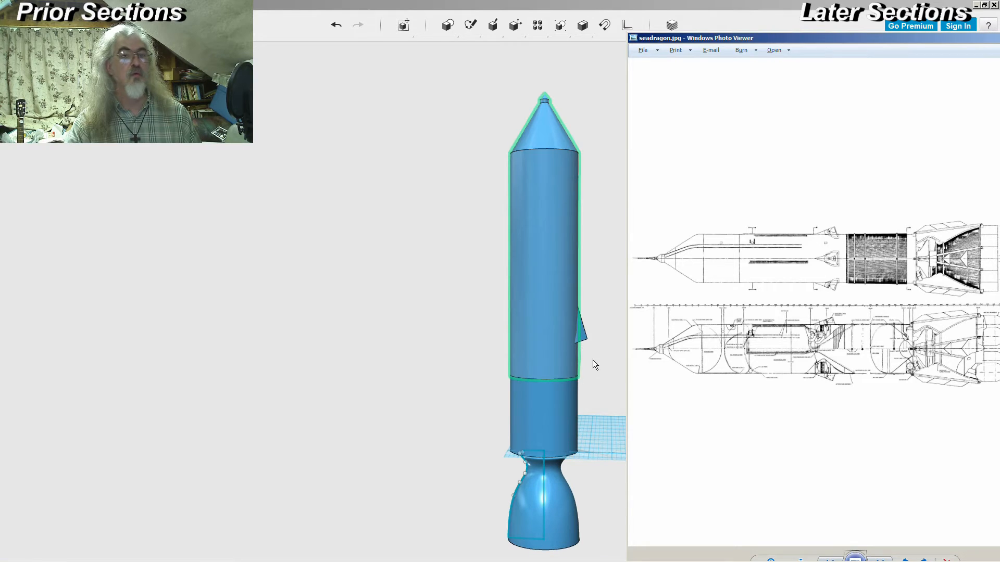
pyautogui.click(751, 5)
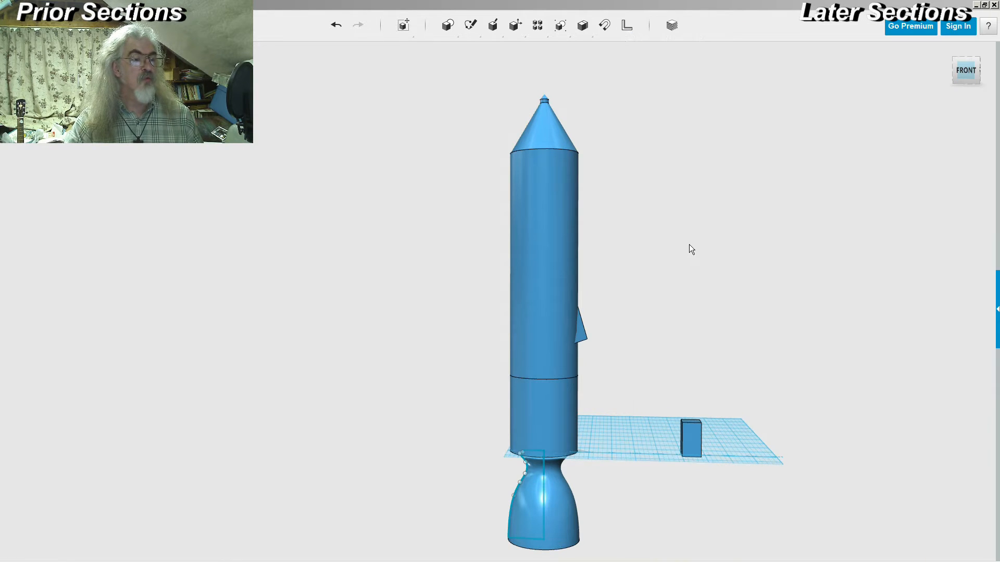
# - Move the wedge slightly farther down the rocket body
pyautogui.click(584, 336)
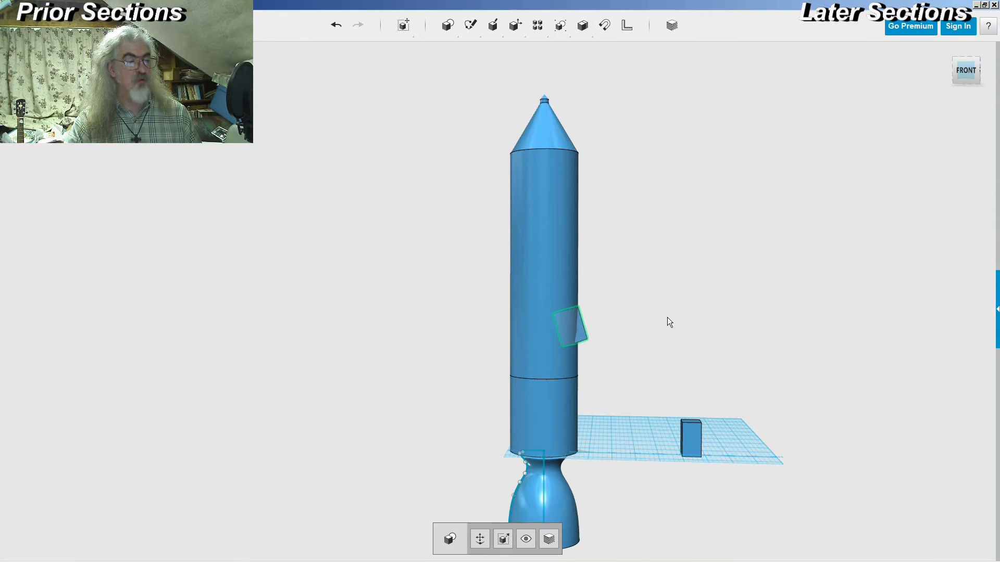
pyautogui.click(480, 539)
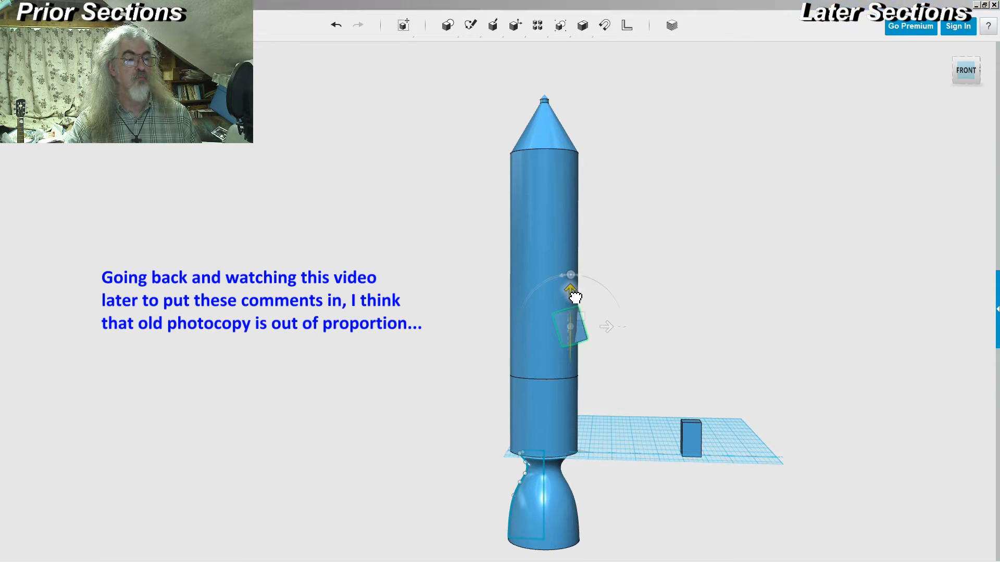
pyautogui.moveTo(575, 293); pyautogui.dragTo(575, 298)
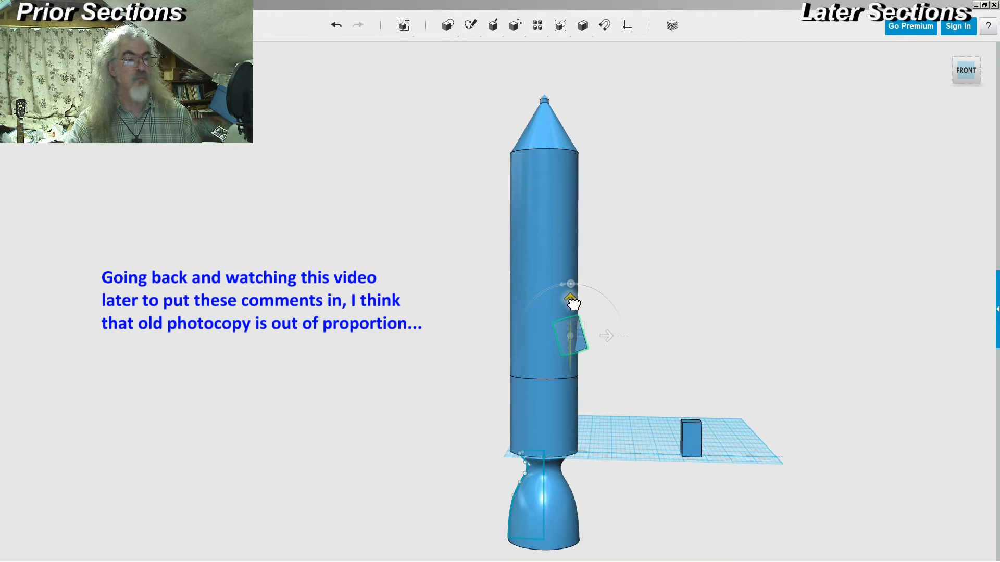
pyautogui.click(667, 254)
pyautogui.moveTo(667, 255)
pyautogui.mouseDown(button='right')
pyautogui.moveTo(607, 254)
pyautogui.moveTo(659, 255)
pyautogui.mouseUp(button='right')
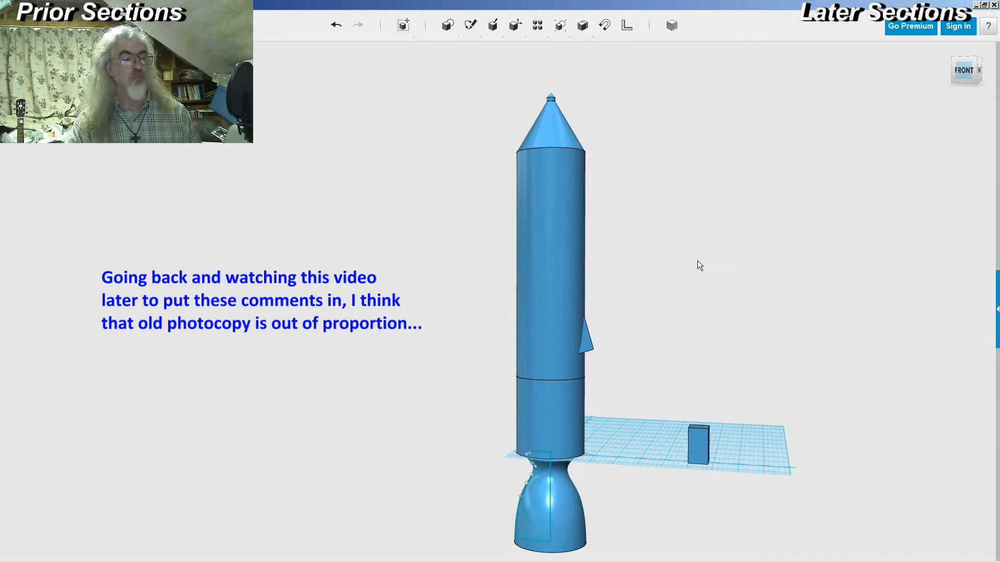
pyautogui.moveTo(701, 261); pyautogui.dragTo(642, 263, button='right')
pyautogui.click(570, 357)
pyautogui.moveTo(667, 329); pyautogui.dragTo(698, 330, button='right')
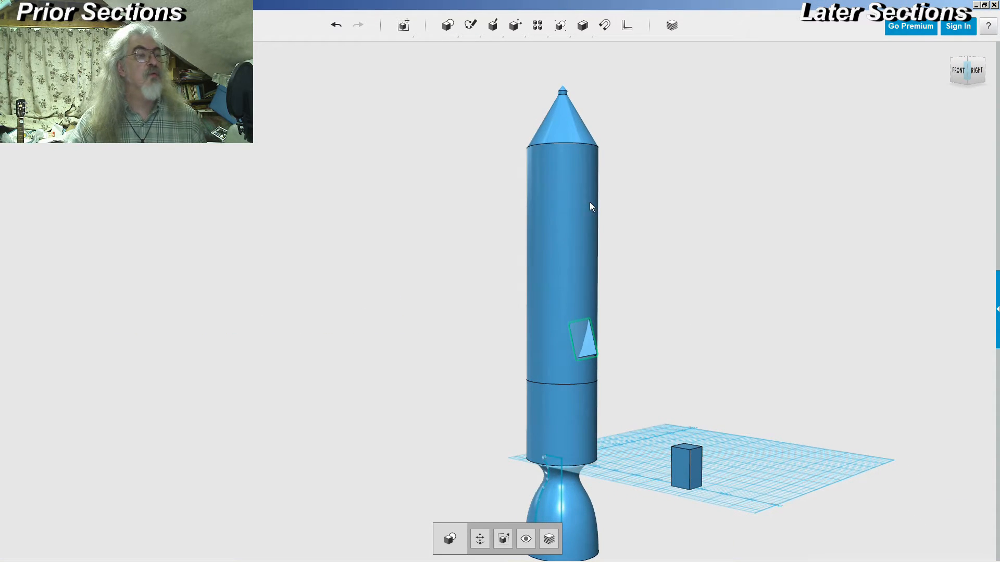
pyautogui.click(552, 52)
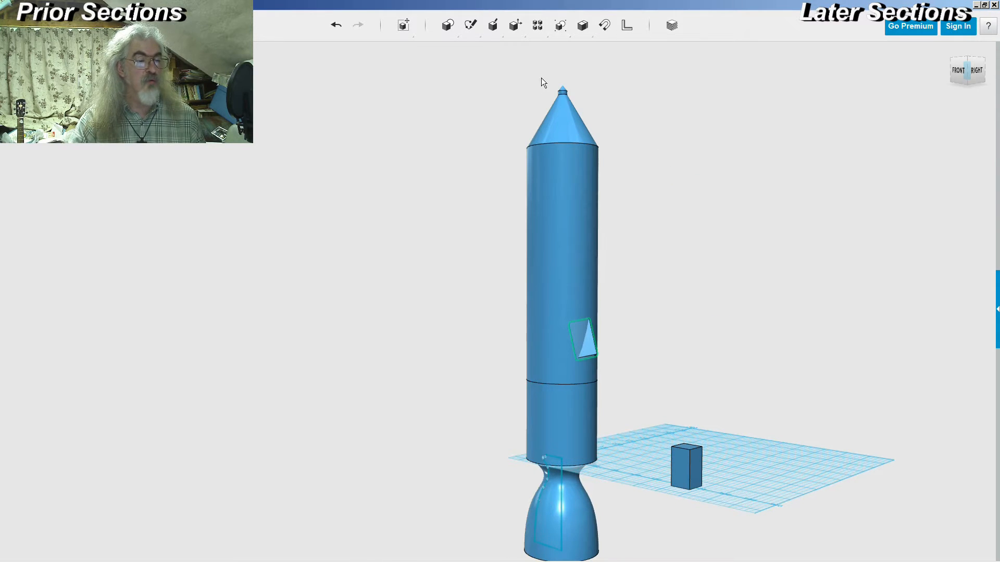
pyautogui.moveTo(613, 130); pyautogui.dragTo(739, 160, button='right')
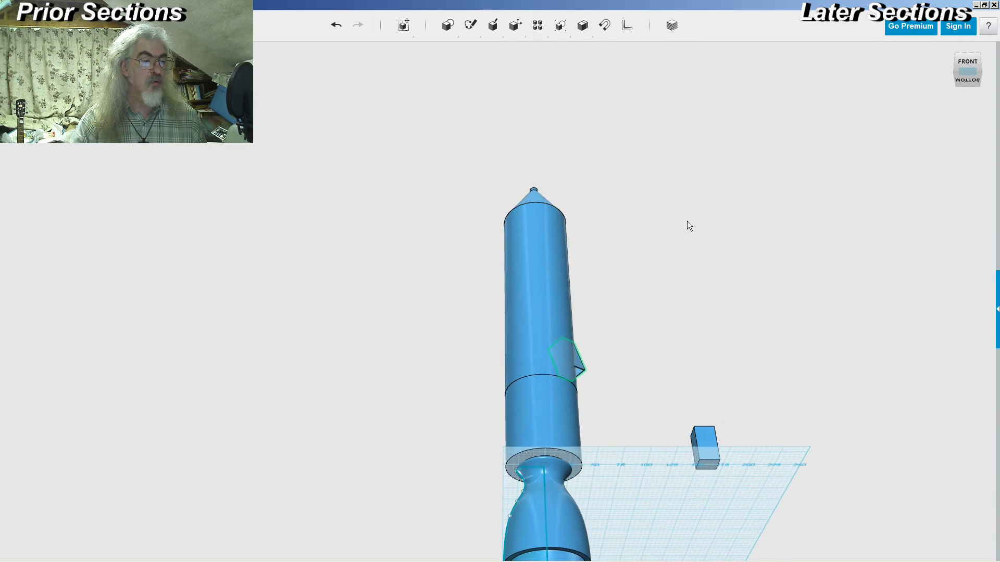
pyautogui.click(614, 369)
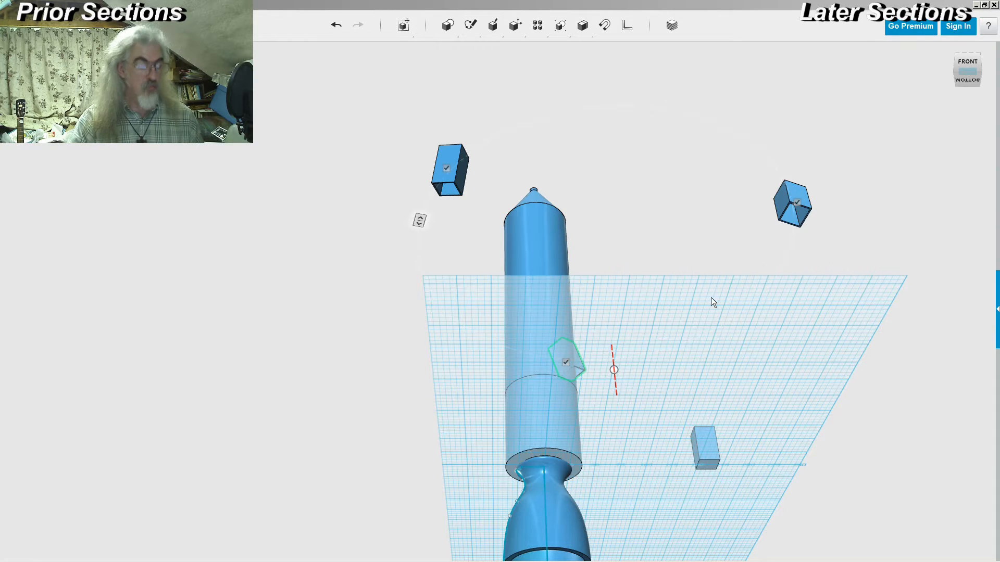
pyautogui.click(755, 279)
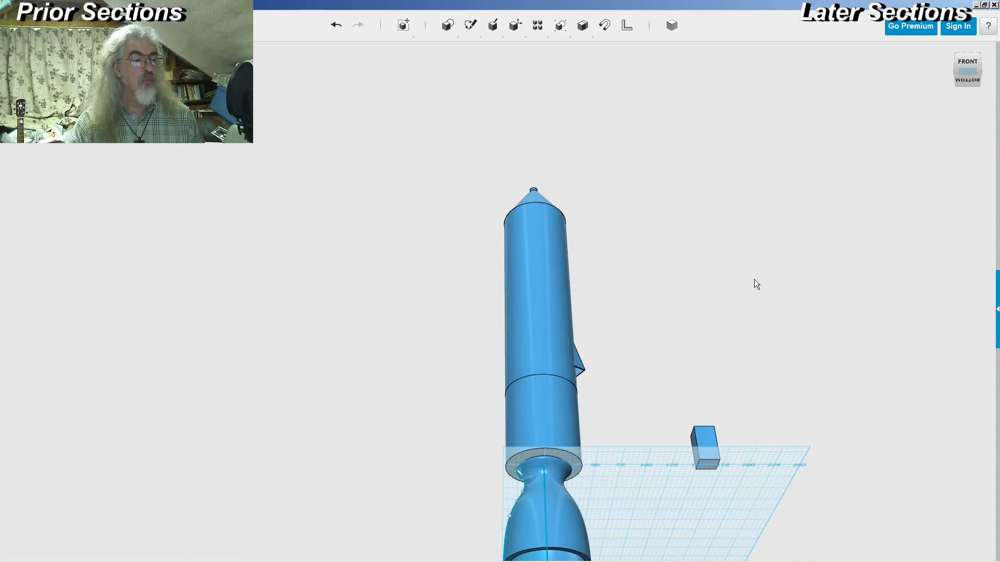
# - Circular-pattern the wedge around the rocket's central axis, producing four evenly spaced fins around the hull
pyautogui.click(538, 26)
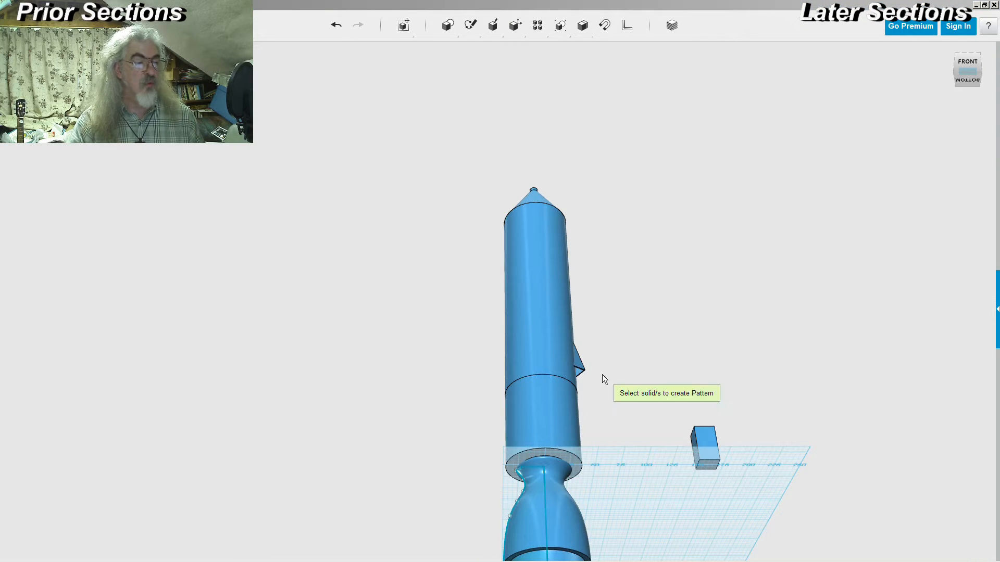
pyautogui.click(582, 367)
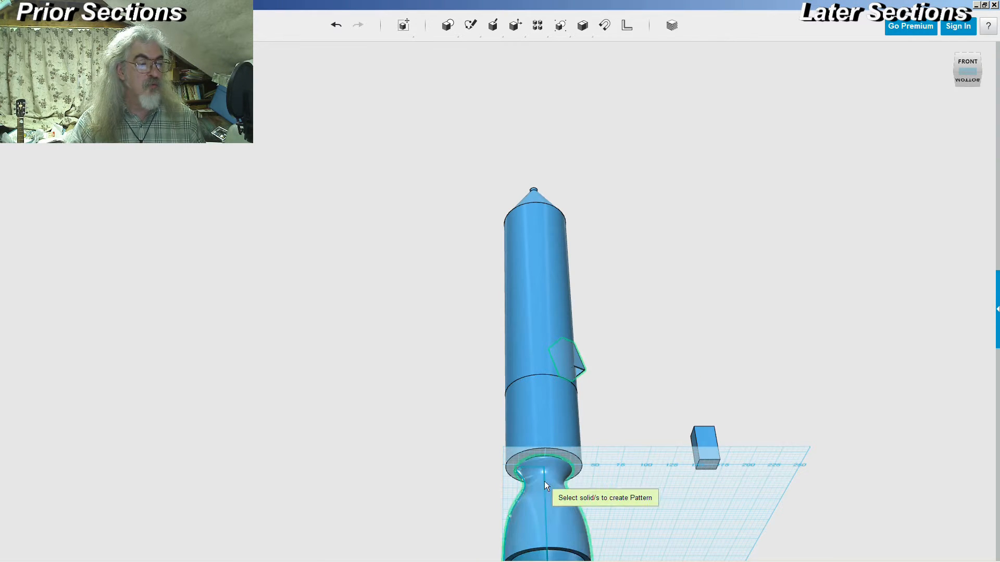
pyautogui.moveTo(620, 447); pyautogui.dragTo(620, 405, button='right')
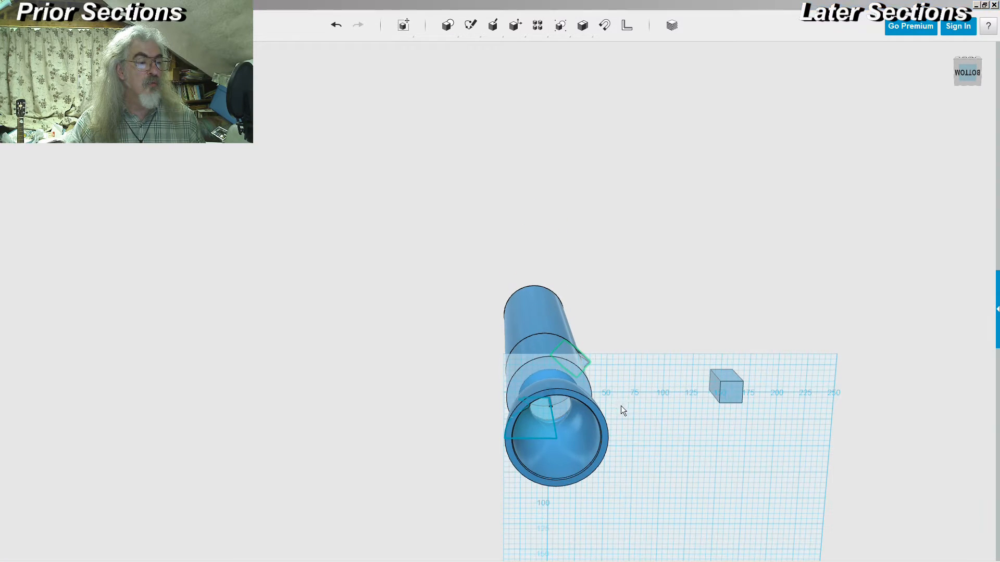
pyautogui.click(552, 404)
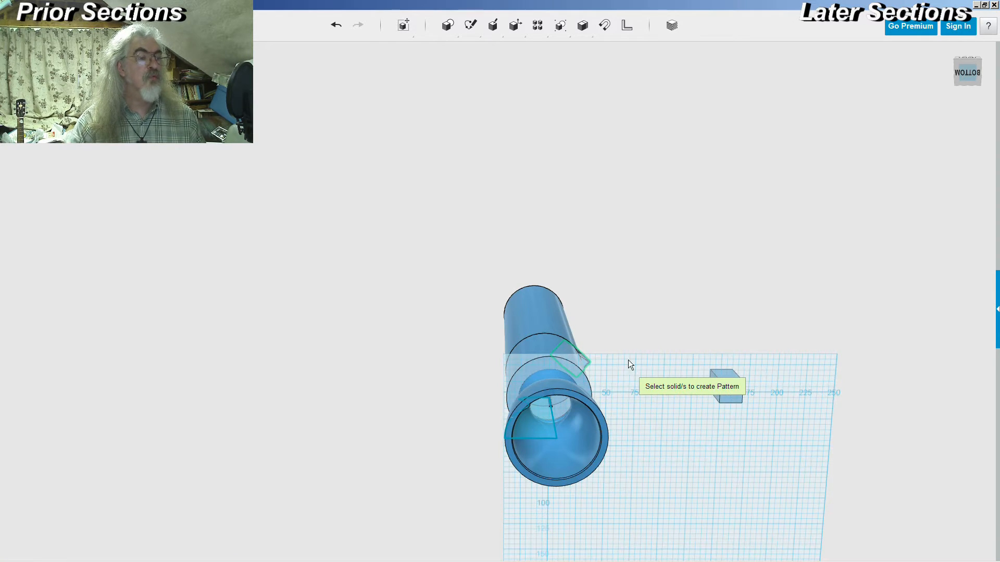
pyautogui.click(551, 407)
pyautogui.moveTo(638, 309); pyautogui.dragTo(638, 414, button='right')
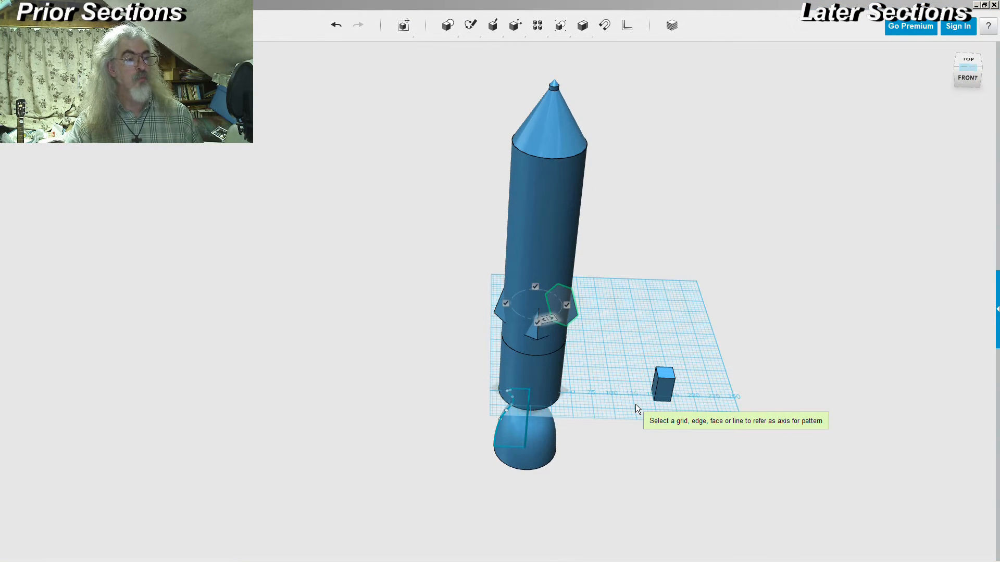
pyautogui.moveTo(611, 409)
pyautogui.mouseDown(button='right')
pyautogui.moveTo(612, 424)
pyautogui.moveTo(632, 419)
pyautogui.moveTo(603, 395)
pyautogui.moveTo(623, 382)
pyautogui.moveTo(703, 404)
pyautogui.moveTo(647, 420)
pyautogui.moveTo(610, 392)
pyautogui.mouseUp(button='right')
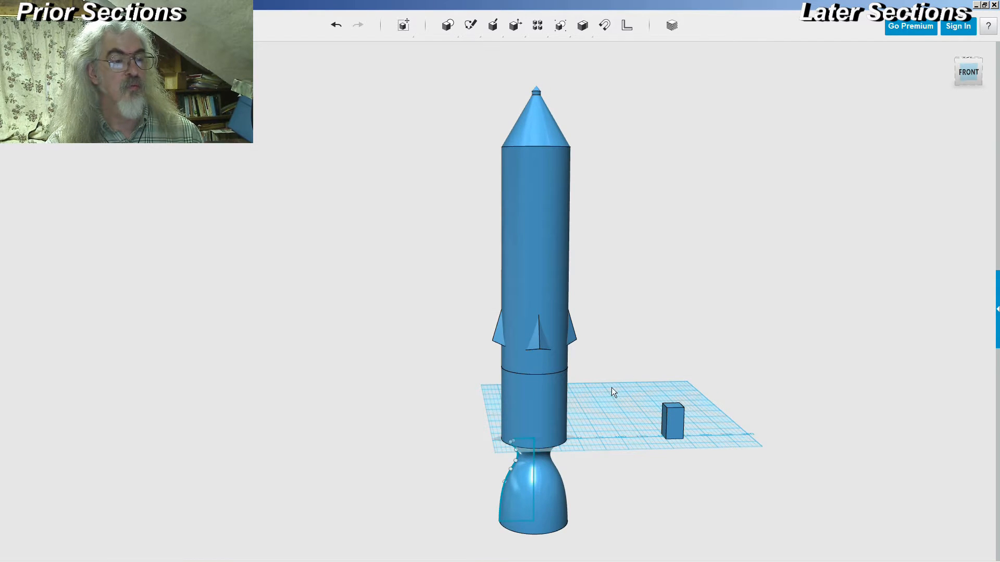
pyautogui.scroll(-3, 633, 360)
pyautogui.moveTo(633, 360)
pyautogui.mouseDown(button='right')
pyautogui.moveTo(676, 367)
pyautogui.moveTo(649, 310)
pyautogui.moveTo(654, 364)
pyautogui.moveTo(630, 375)
pyautogui.mouseUp(button='right')
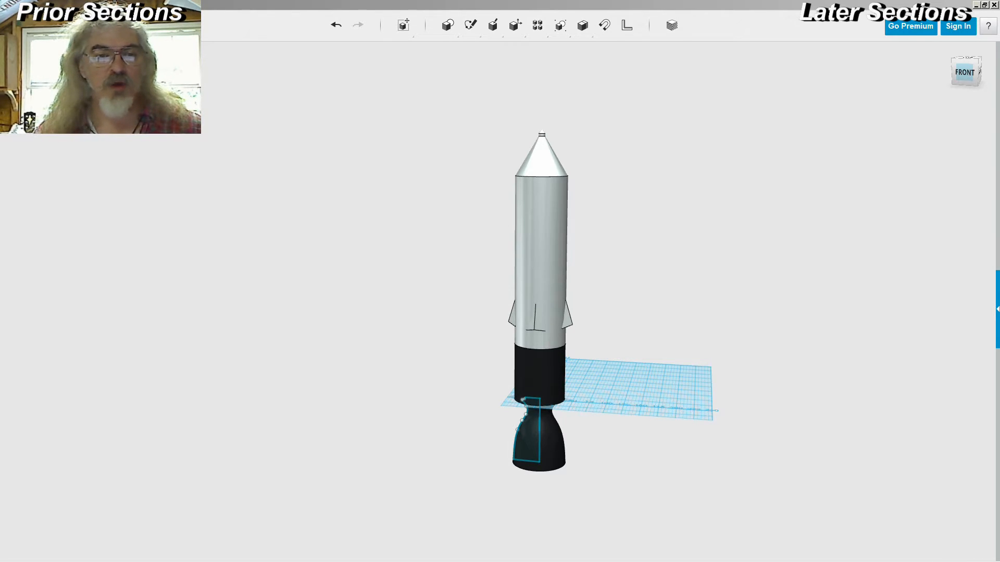
# - Examine the coloured rocket from slightly below and the Stage I propulsion system layout drawing
pyautogui.moveTo(699, 320); pyautogui.dragTo(700, 297, button='right')
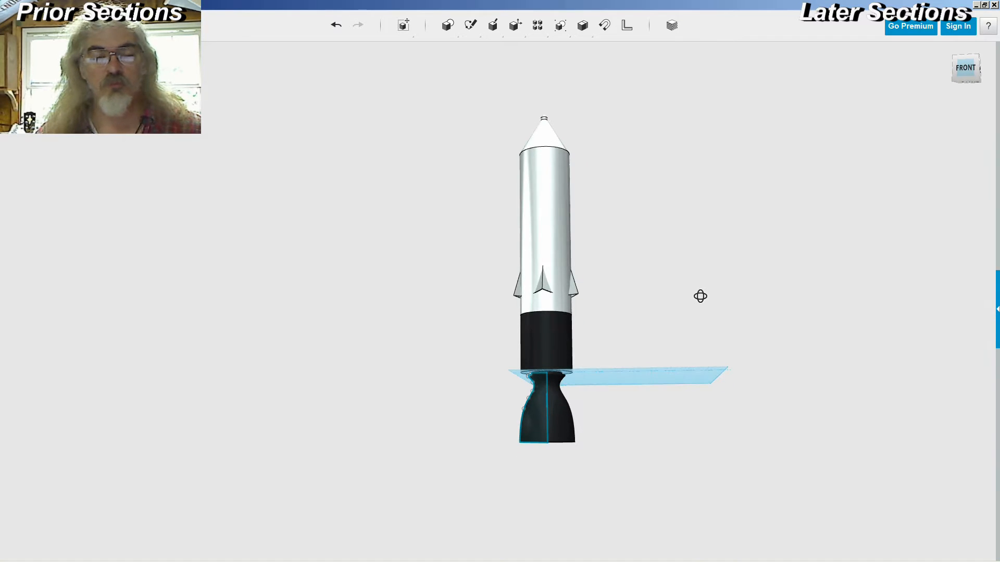
pyautogui.moveTo(700, 296)
pyautogui.mouseDown(button='right')
pyautogui.moveTo(698, 283)
pyautogui.moveTo(705, 294)
pyautogui.mouseUp(button='right')
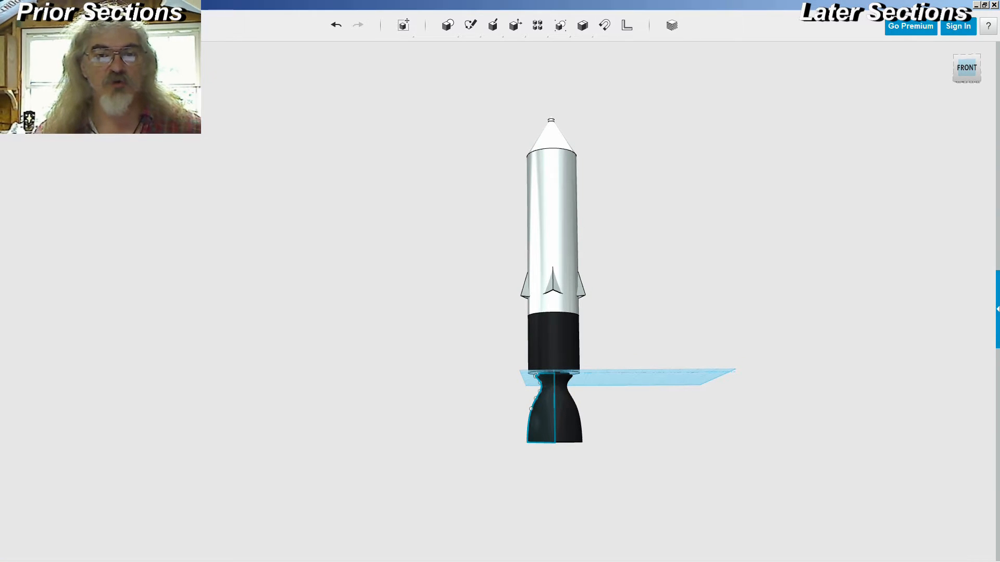
pyautogui.moveTo(999, 11); pyautogui.dragTo(217, 1)
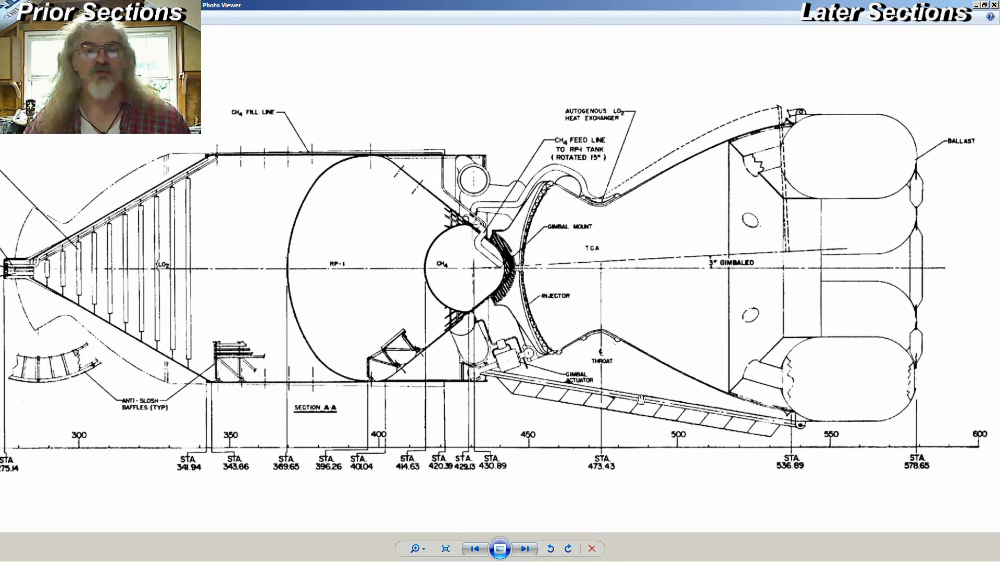
pyautogui.moveTo(620, 5); pyautogui.dragTo(999, 57)
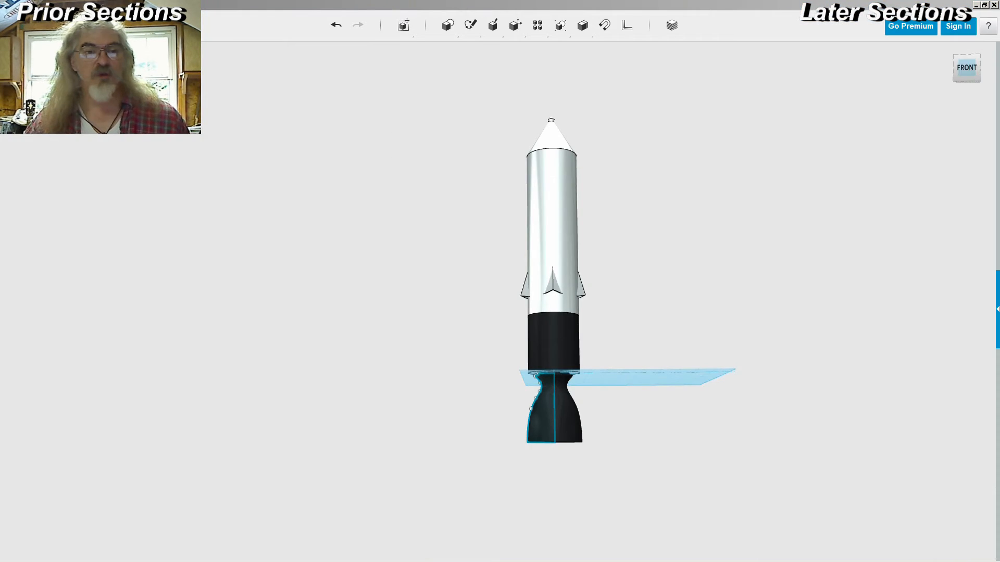
# - Switch to the SeaDragon folder in Windows Explorer, open seadragon.jpg and enlarge the drawing to full screen
pyautogui.hotkey('alt', 'Tab')
pyautogui.hotkey('alt', 'Tab')
pyautogui.hotkey('alt', 'Tab')
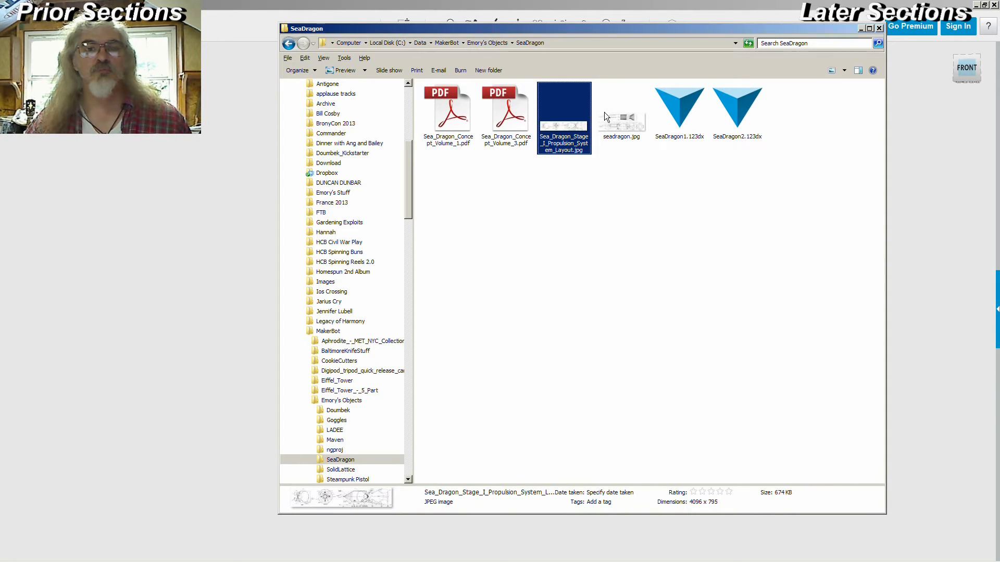
pyautogui.doubleClick(620, 115)
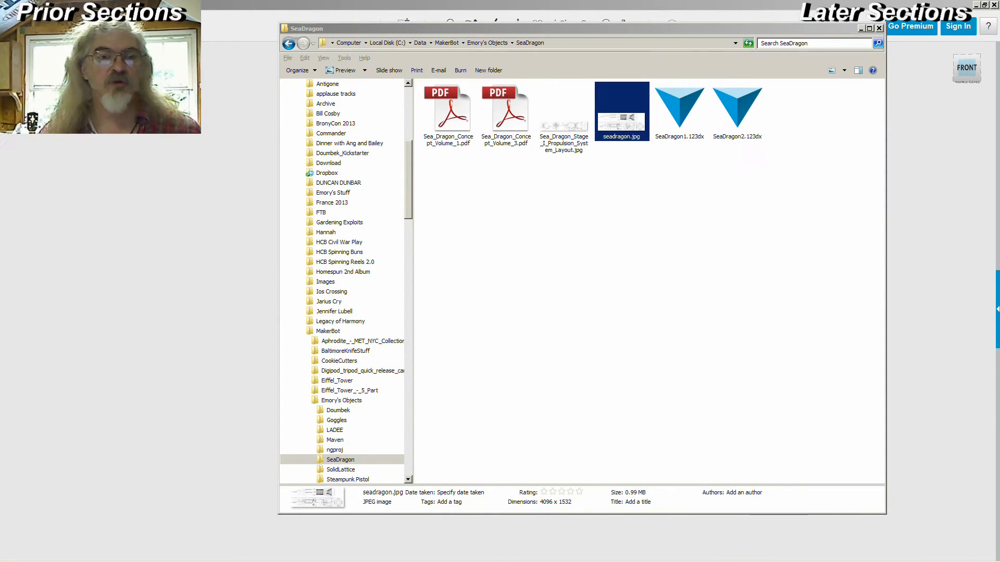
pyautogui.moveTo(999, 18); pyautogui.dragTo(382, 5)
pyautogui.doubleClick(382, 5)
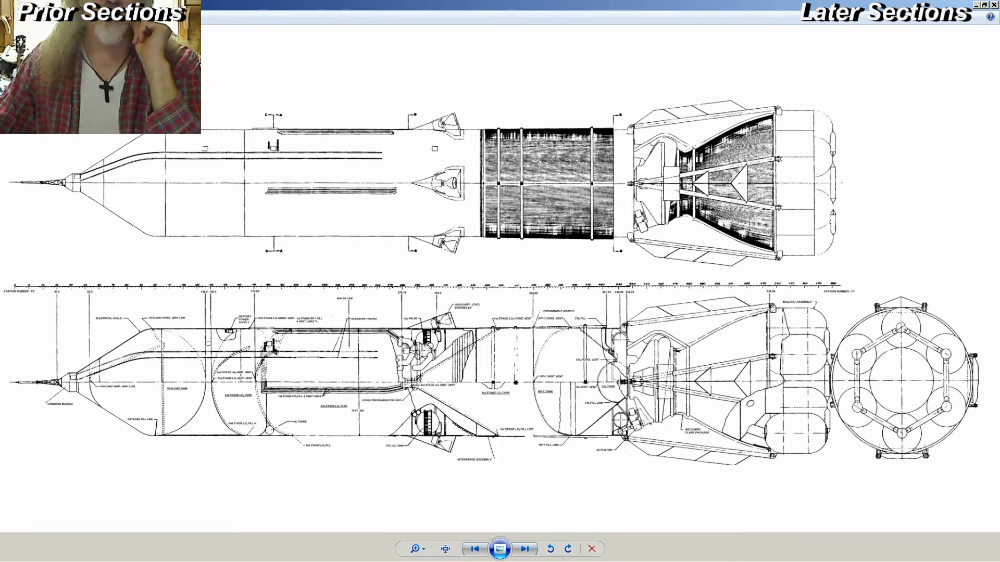
# - Overlay the Stage I propulsion layout drawing on seadragon.jpg and compare their engine nozzle and ballast sections
pyautogui.moveTo(999, 80); pyautogui.dragTo(173, 152)
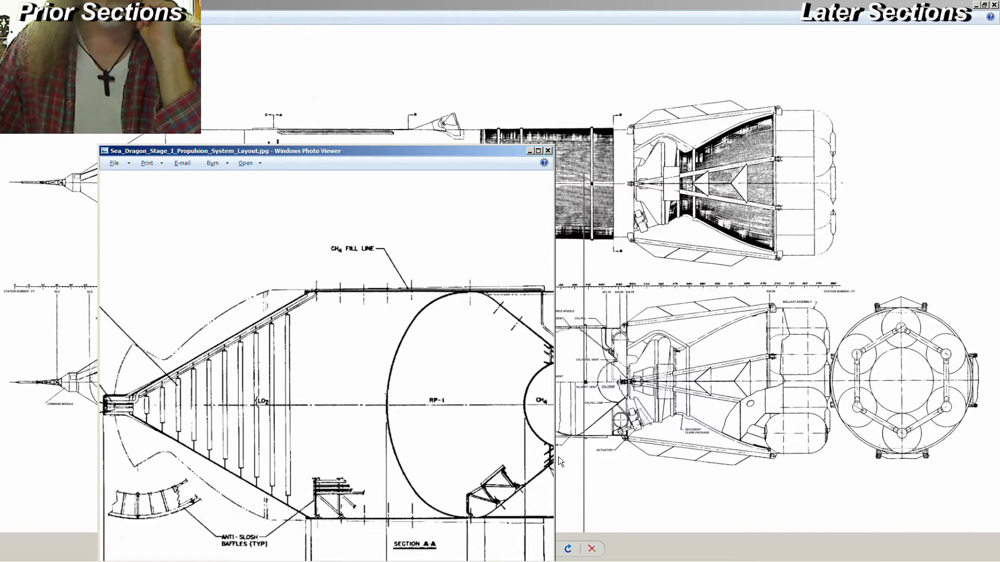
pyautogui.moveTo(554, 457); pyautogui.dragTo(797, 453)
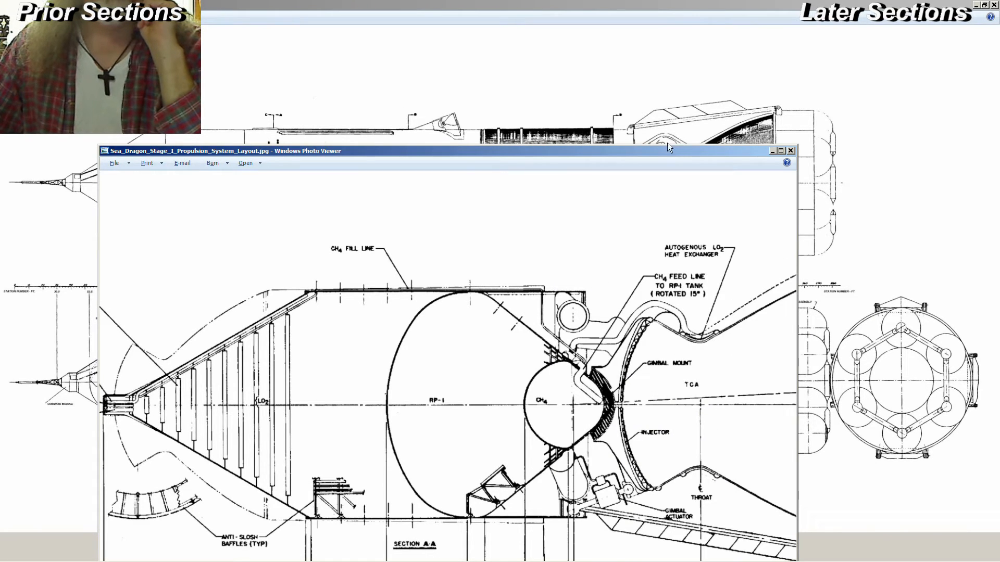
pyautogui.moveTo(664, 145)
pyautogui.mouseDown()
pyautogui.moveTo(658, 370)
pyautogui.moveTo(511, 151)
pyautogui.mouseUp()
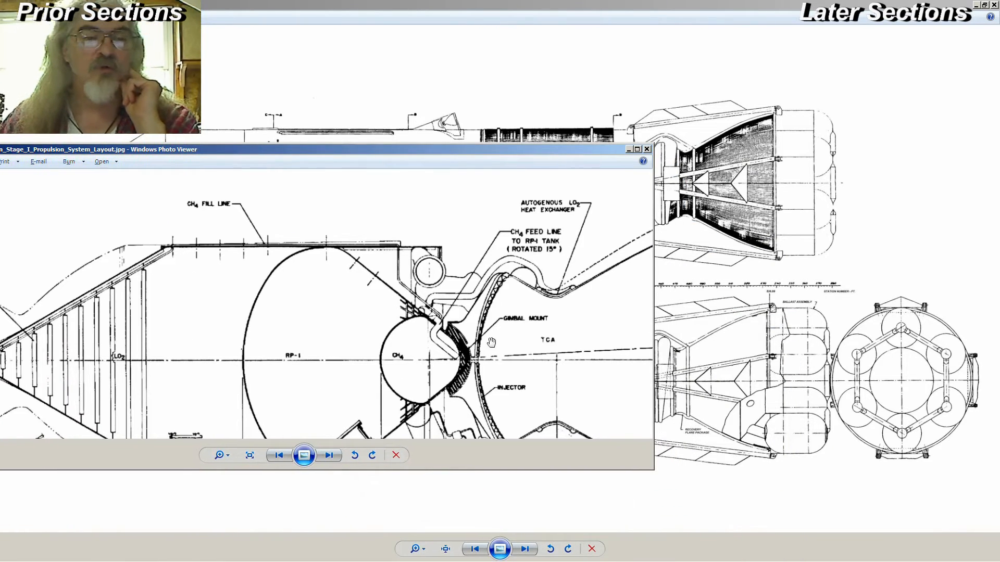
pyautogui.moveTo(509, 319)
pyautogui.mouseDown()
pyautogui.moveTo(280, 237)
pyautogui.moveTo(250, 276)
pyautogui.moveTo(271, 297)
pyautogui.mouseUp()
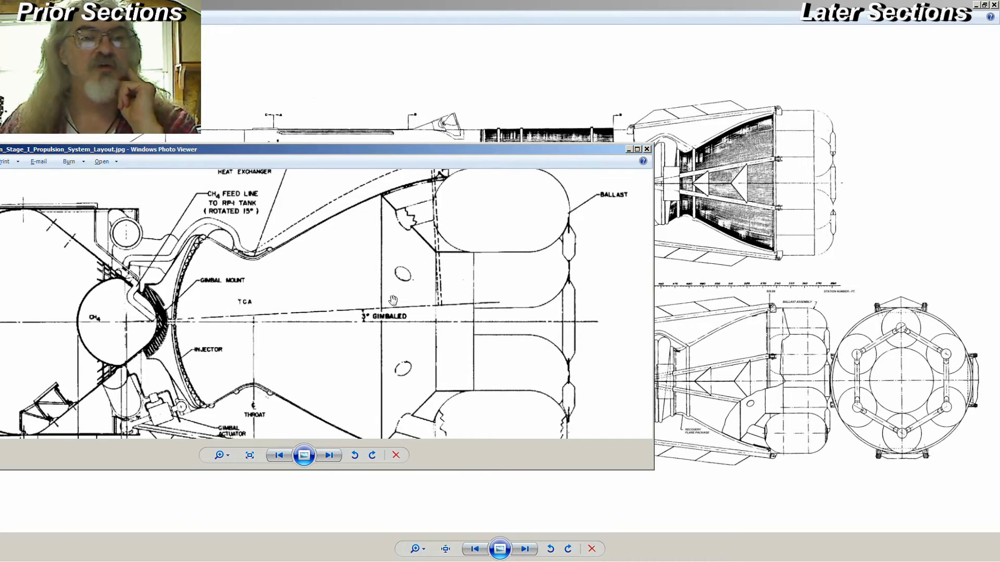
pyautogui.moveTo(393, 301); pyautogui.dragTo(392, 316)
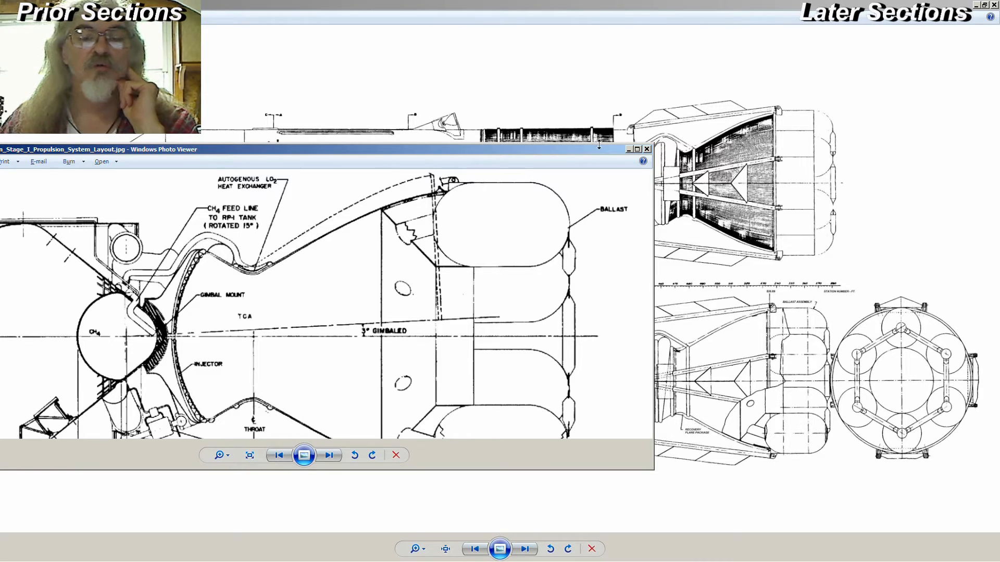
# - Close the propulsion layout drawing and restore the seadragon.jpg viewer to a smaller window
pyautogui.moveTo(595, 148); pyautogui.dragTo(572, 163)
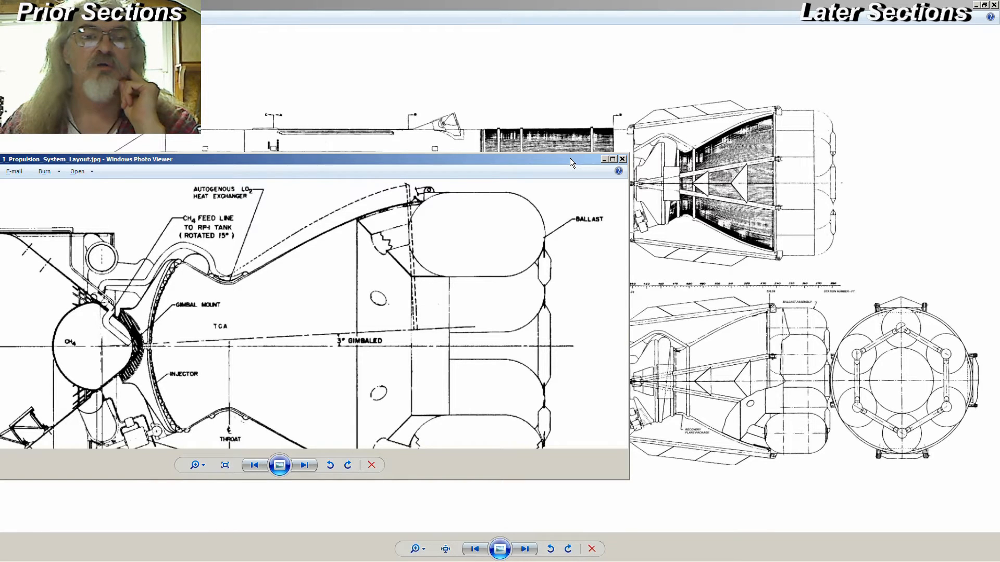
pyautogui.click(622, 159)
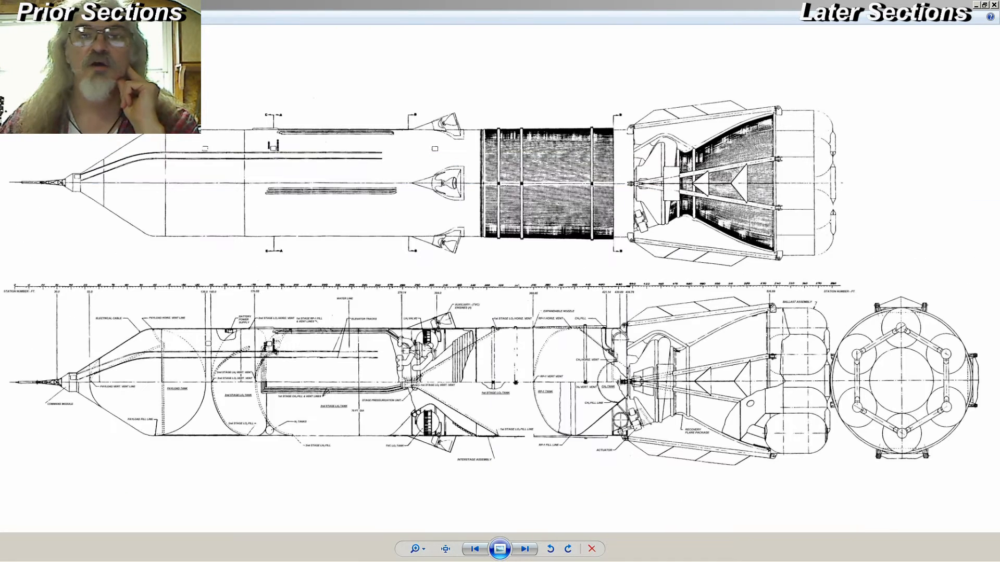
pyautogui.click(984, 4)
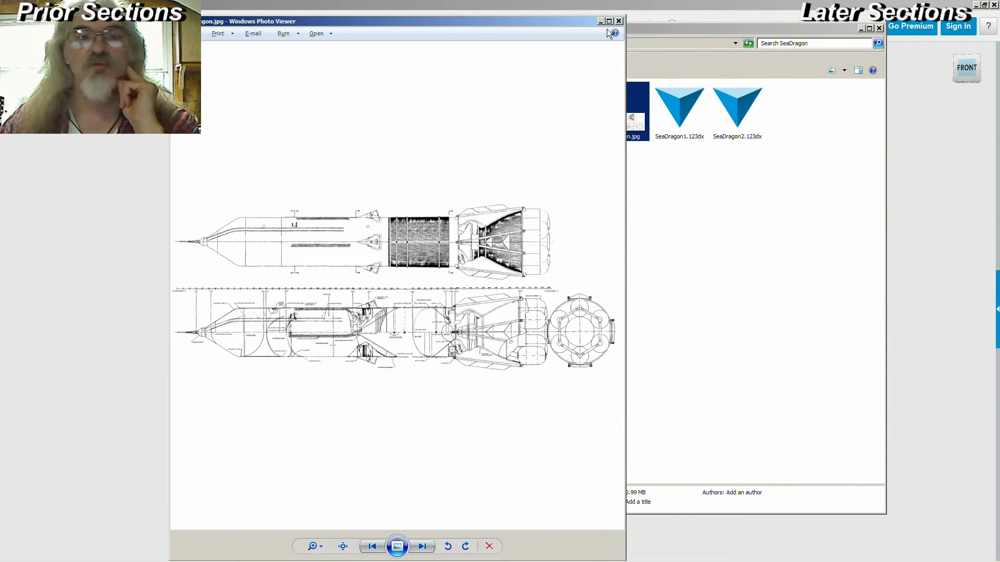
# - Orient the rocket horizontally in the 3D view and place a widened seadragon.jpg viewer beneath it for comparison
pyautogui.click(601, 21)
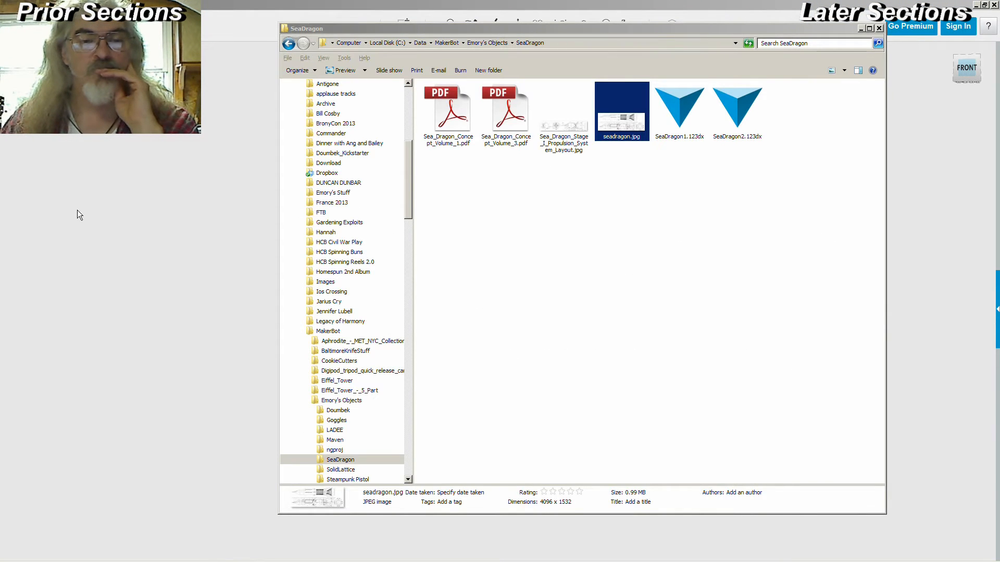
pyautogui.click(79, 215)
pyautogui.moveTo(407, 357); pyautogui.dragTo(487, 300, button='right')
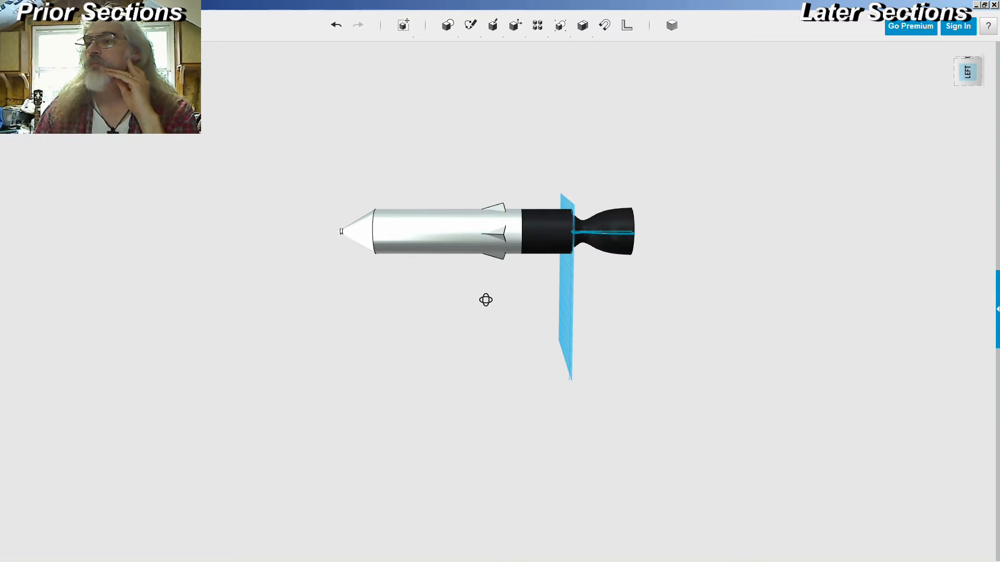
pyautogui.moveTo(999, 108); pyautogui.dragTo(476, 260)
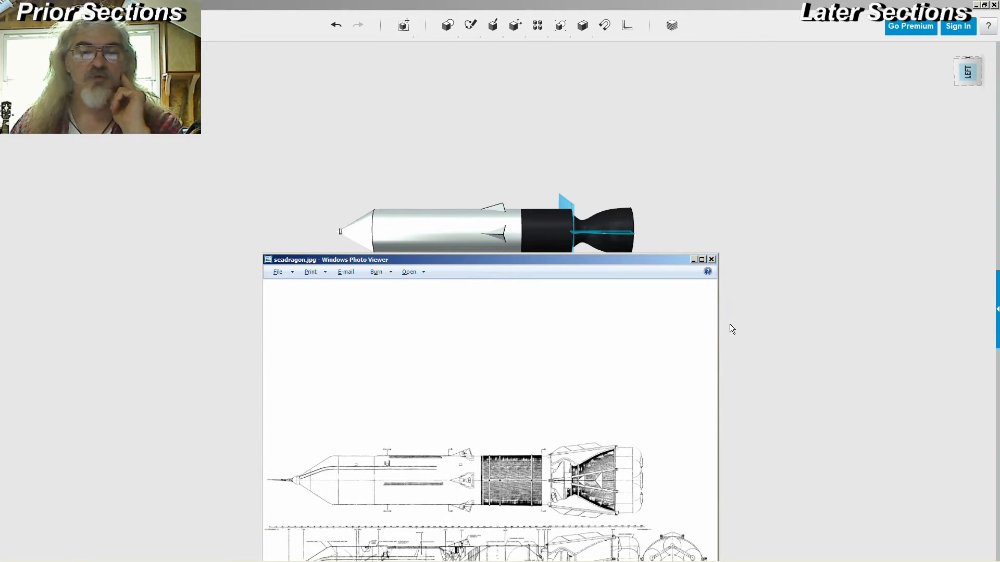
pyautogui.moveTo(717, 327); pyautogui.dragTo(995, 312)
pyautogui.moveTo(802, 260); pyautogui.dragTo(619, 266)
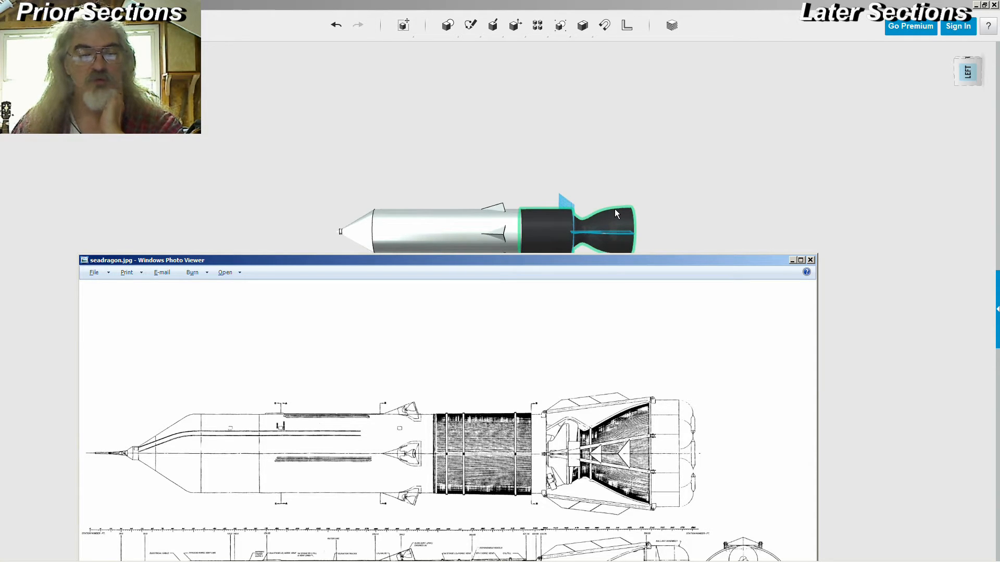
# - Compare the modelled engine bell and black hull section with an enlarged view of the same area in seadragon.jpg
pyautogui.moveTo(584, 260); pyautogui.dragTo(561, 75)
pyautogui.scroll(3, 554, 359)
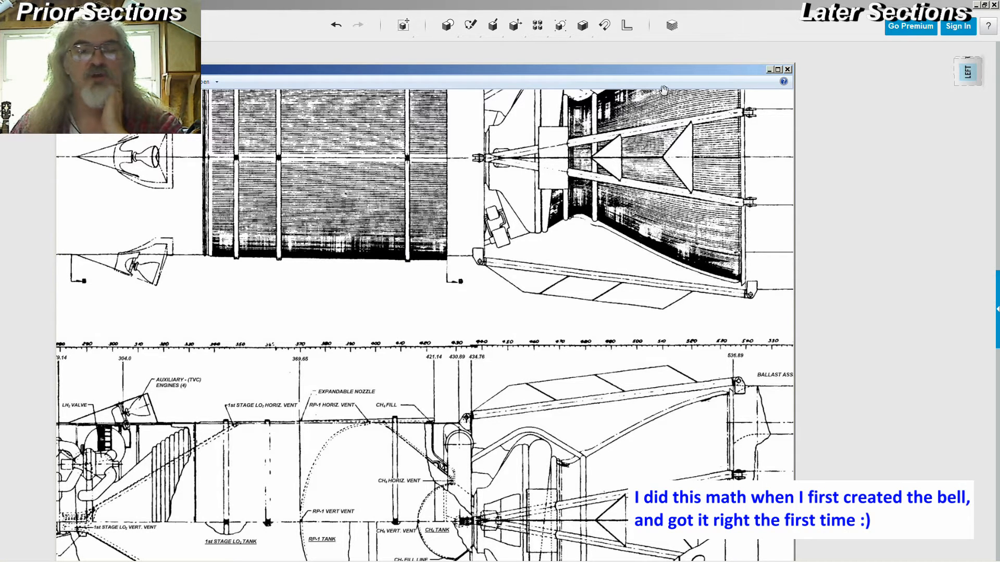
pyautogui.moveTo(670, 68); pyautogui.dragTo(663, 287)
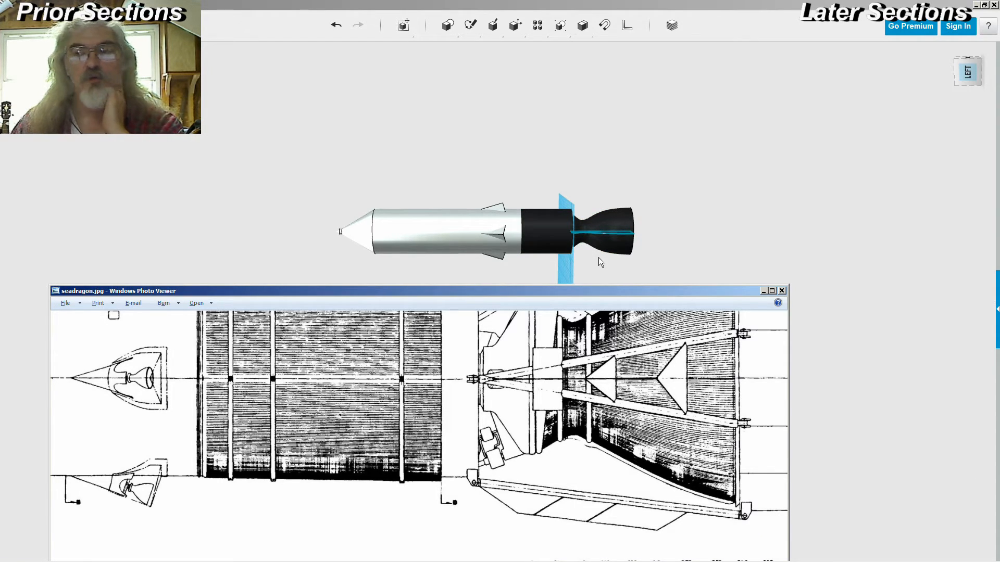
pyautogui.moveTo(585, 295); pyautogui.dragTo(999, 258)
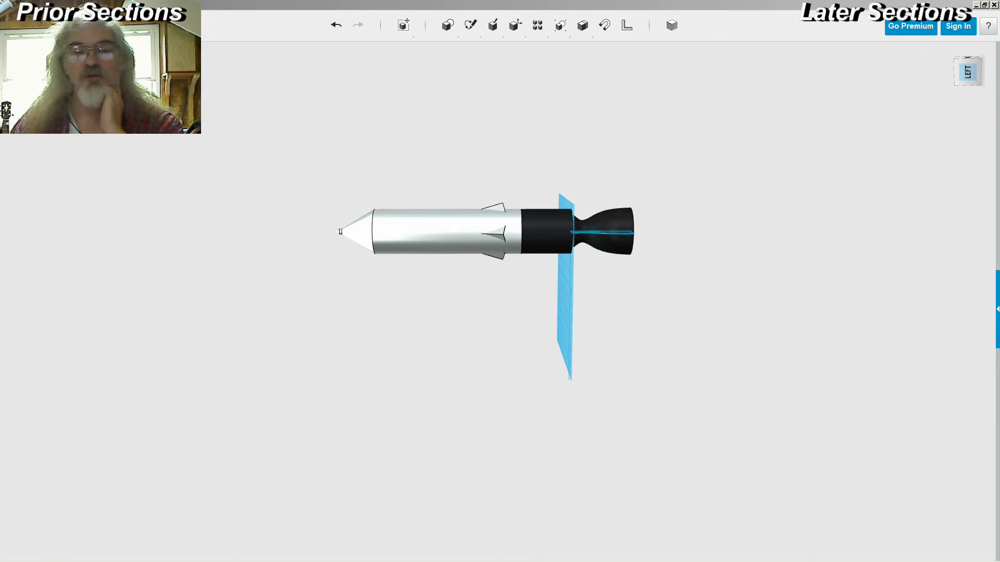
# - Examine the nozzle, ballast section and station number scale at the engine end of seadragon.jpg
pyautogui.moveTo(999, 156); pyautogui.dragTo(589, 259)
pyautogui.moveTo(623, 365); pyautogui.dragTo(484, 438)
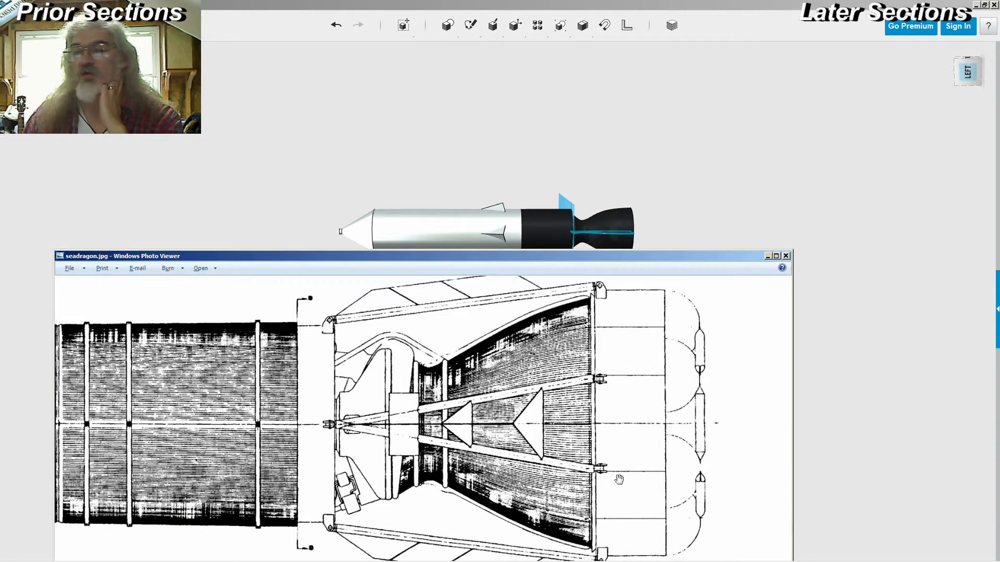
pyautogui.moveTo(587, 472)
pyautogui.mouseDown()
pyautogui.moveTo(581, 305)
pyautogui.moveTo(549, 296)
pyautogui.mouseUp()
pyautogui.moveTo(587, 413); pyautogui.dragTo(477, 461)
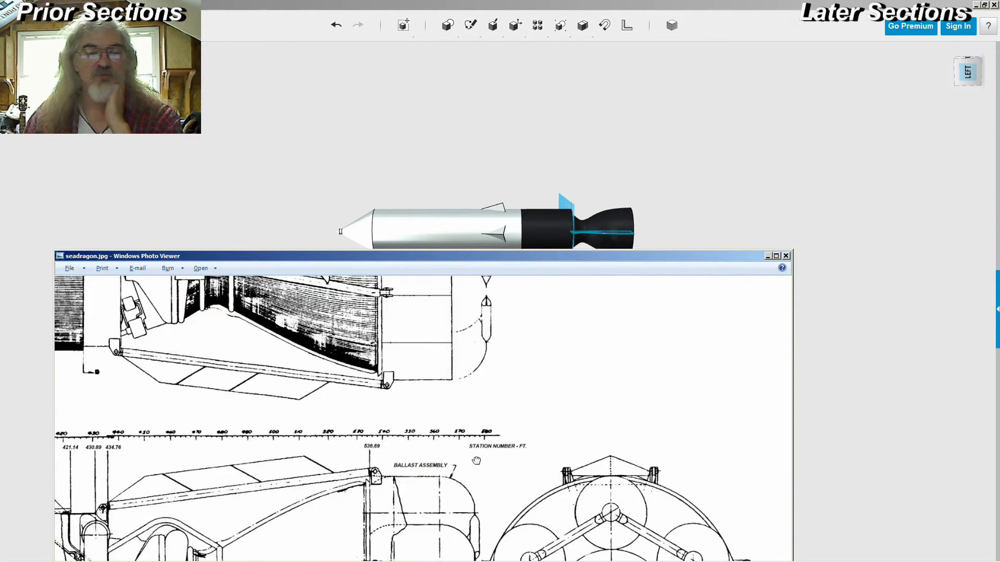
pyautogui.scroll(-2, 578, 457)
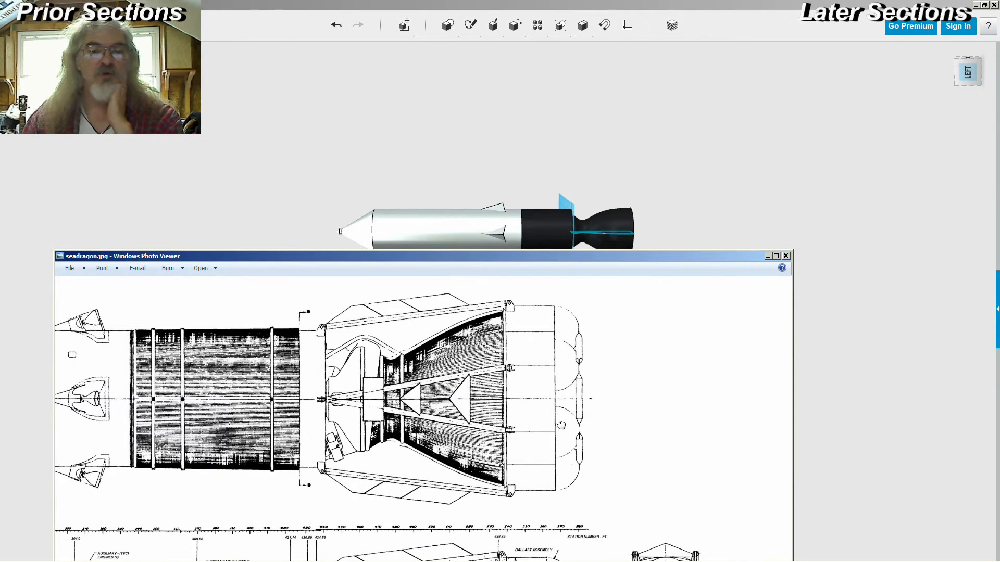
# - Compare the cutaway engine section and ballast assembly end view in seadragon.jpg with the modelled rocket
pyautogui.moveTo(643, 257); pyautogui.dragTo(617, 380)
pyautogui.moveTo(567, 552); pyautogui.dragTo(551, 299)
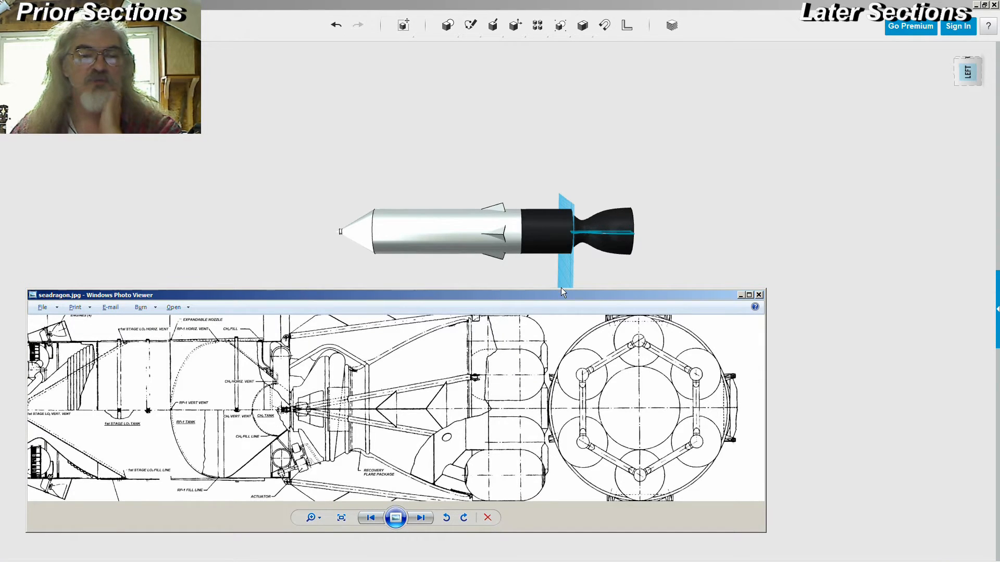
pyautogui.moveTo(561, 290); pyautogui.dragTo(560, 262)
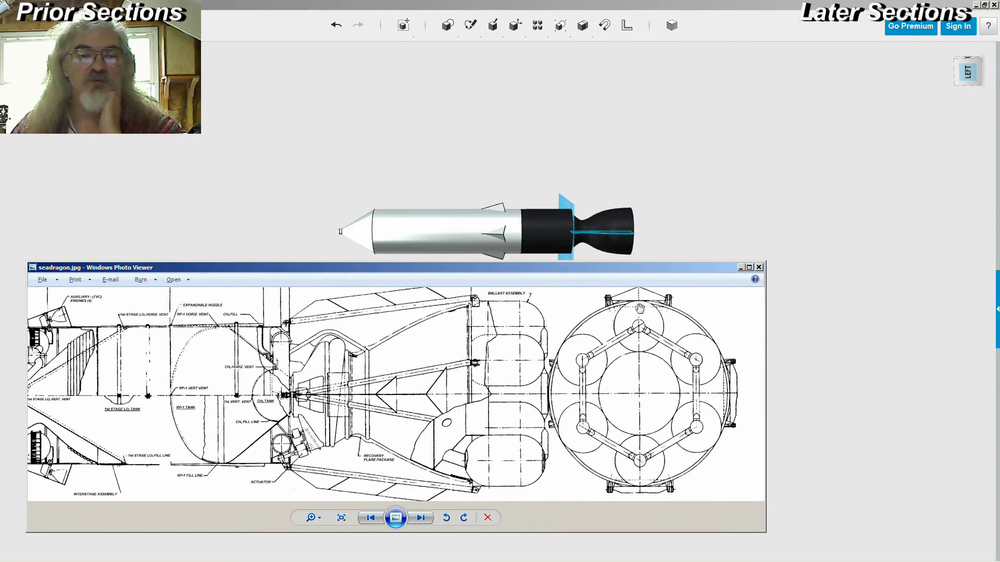
pyautogui.scroll(3, 584, 316)
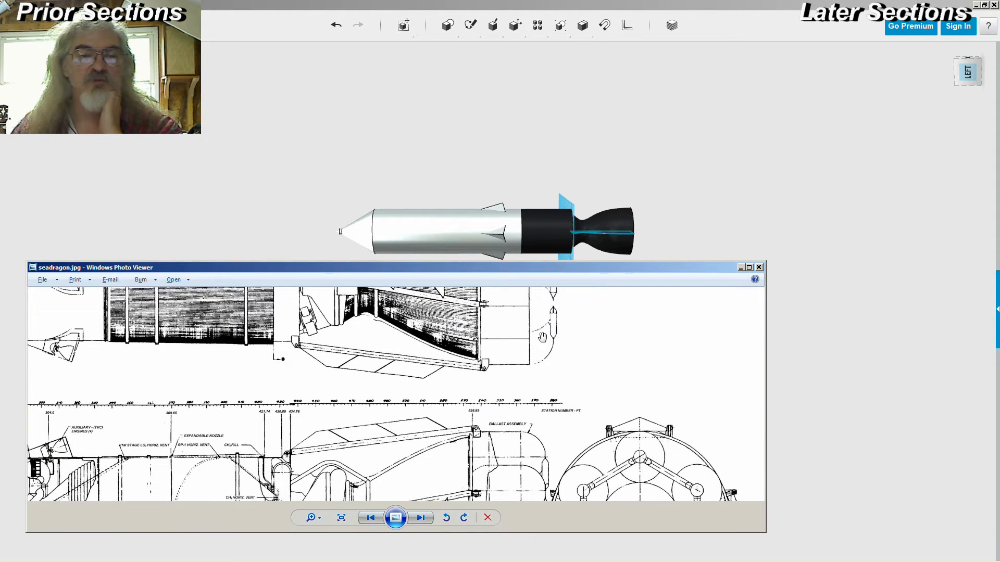
pyautogui.scroll(-2, 567, 449)
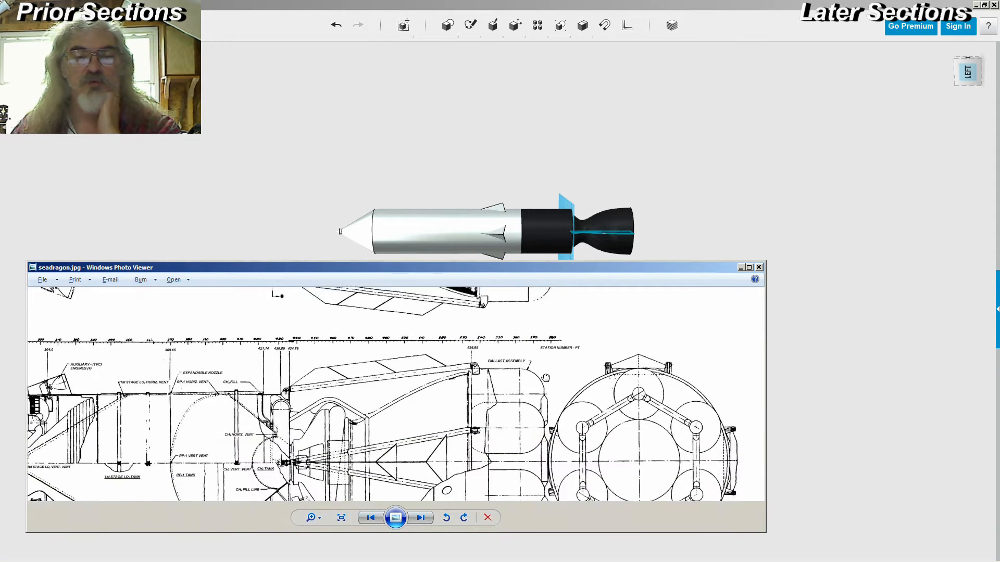
pyautogui.scroll(-1, 561, 388)
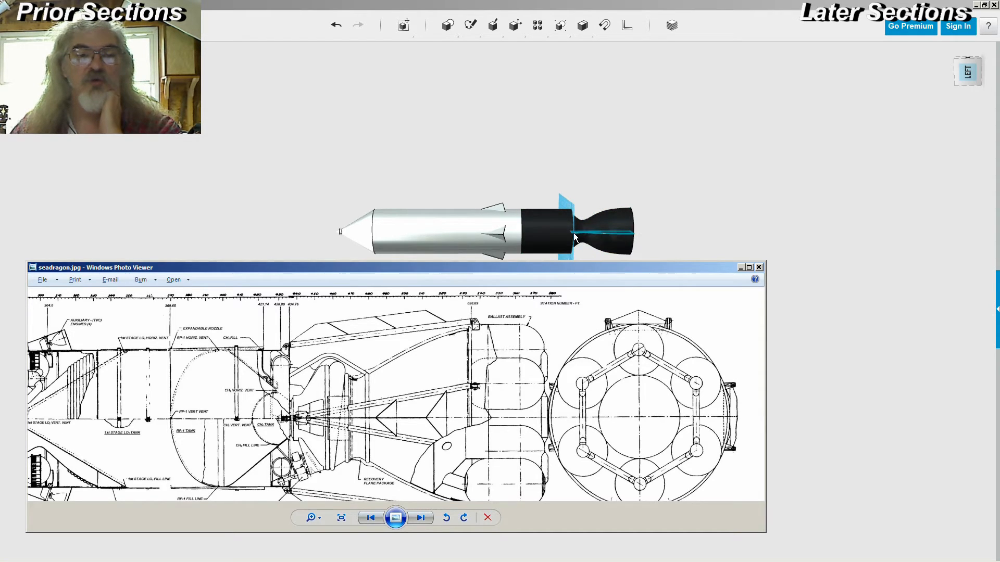
# - Turn the rocket upright, return to seadragon.jpg and read the station numbers along the first-stage tank and nozzle
pyautogui.moveTo(706, 214); pyautogui.dragTo(634, 294, button='right')
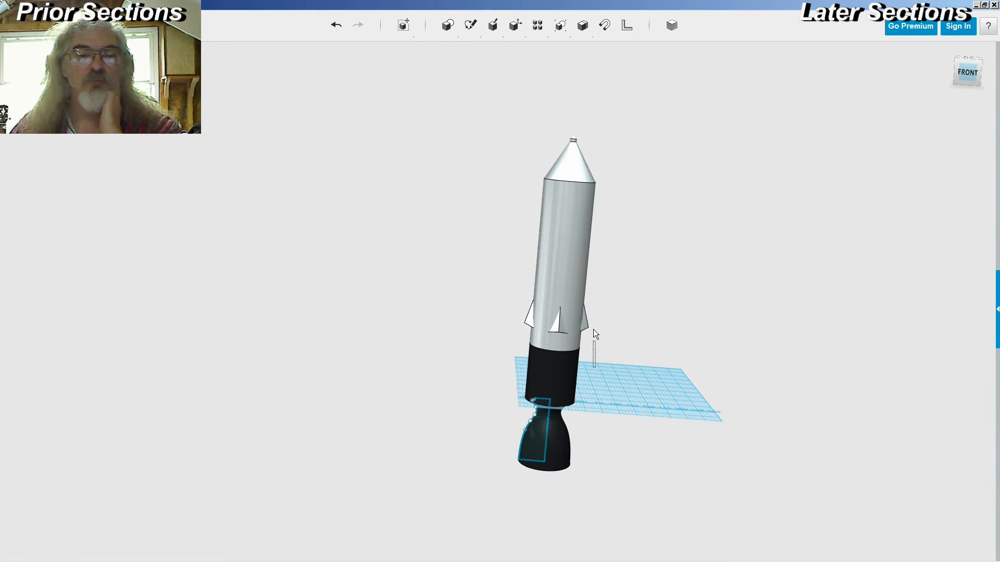
pyautogui.moveTo(595, 392); pyautogui.dragTo(589, 368, button='right')
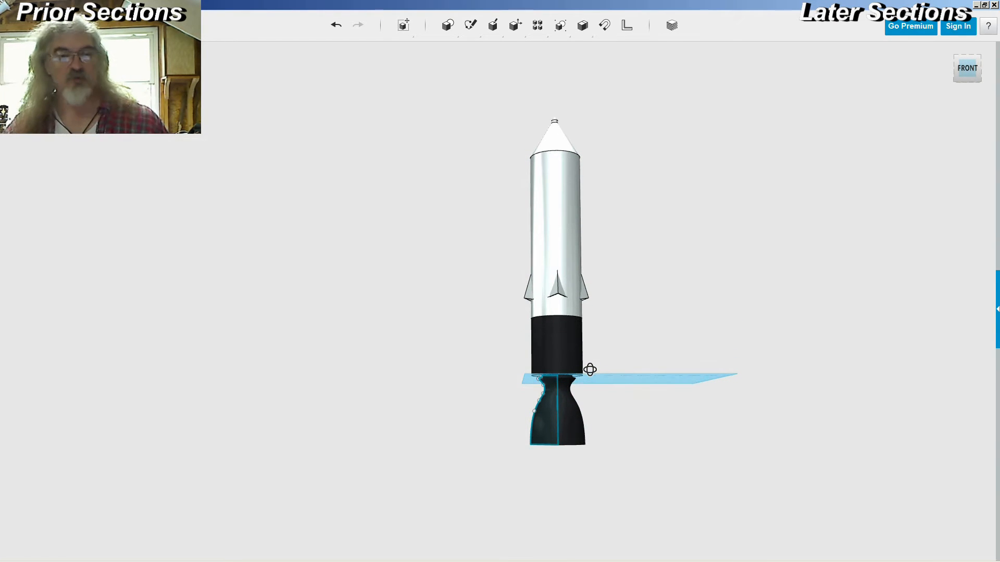
pyautogui.hotkey('alt', 'Tab')
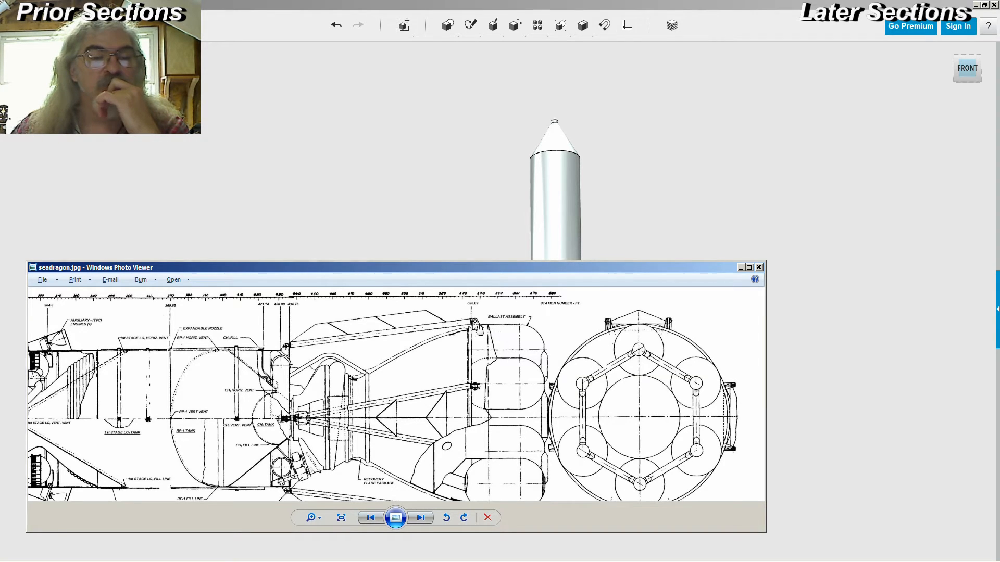
pyautogui.scroll(1, 471, 309)
pyautogui.scroll(1, 471, 309)
pyautogui.moveTo(471, 308); pyautogui.dragTo(473, 379)
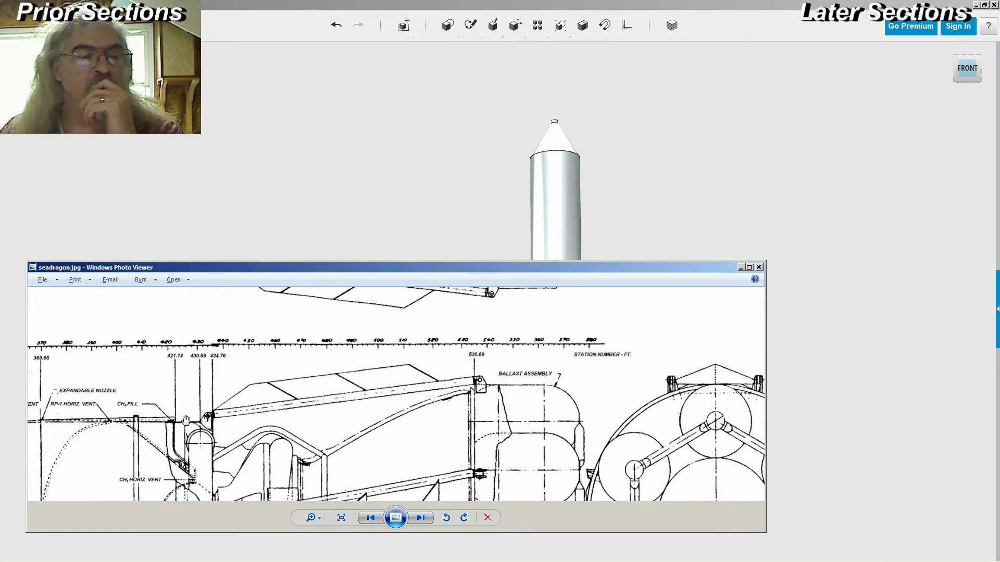
pyautogui.moveTo(247, 444); pyautogui.dragTo(256, 380)
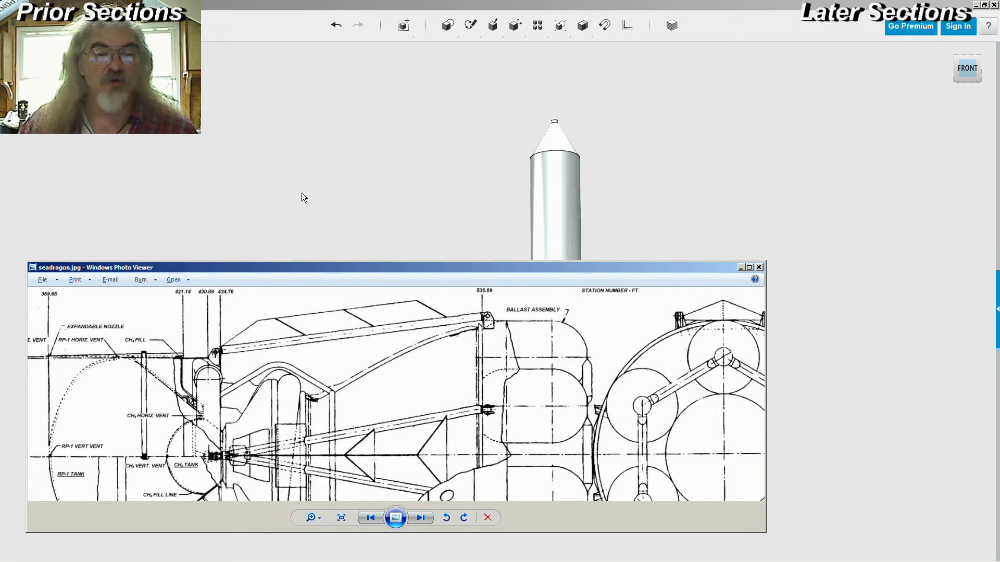
# - Delete the combined black lower hull section and engine bell, keeping the bell's profile sketch
pyautogui.click(416, 195)
pyautogui.moveTo(418, 255); pyautogui.dragTo(418, 258, button='right')
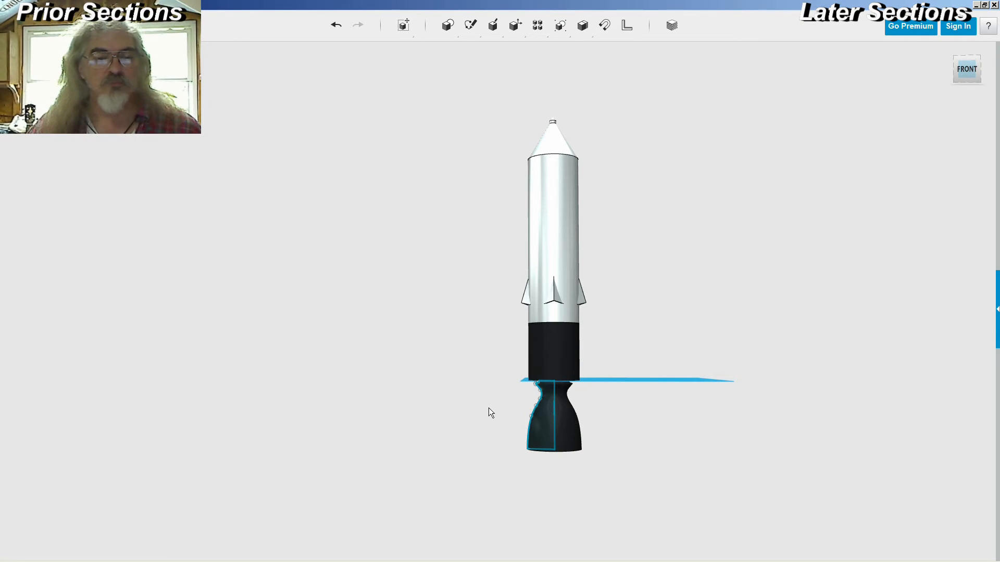
pyautogui.moveTo(486, 405); pyautogui.dragTo(533, 332, button='right')
pyautogui.click(552, 317)
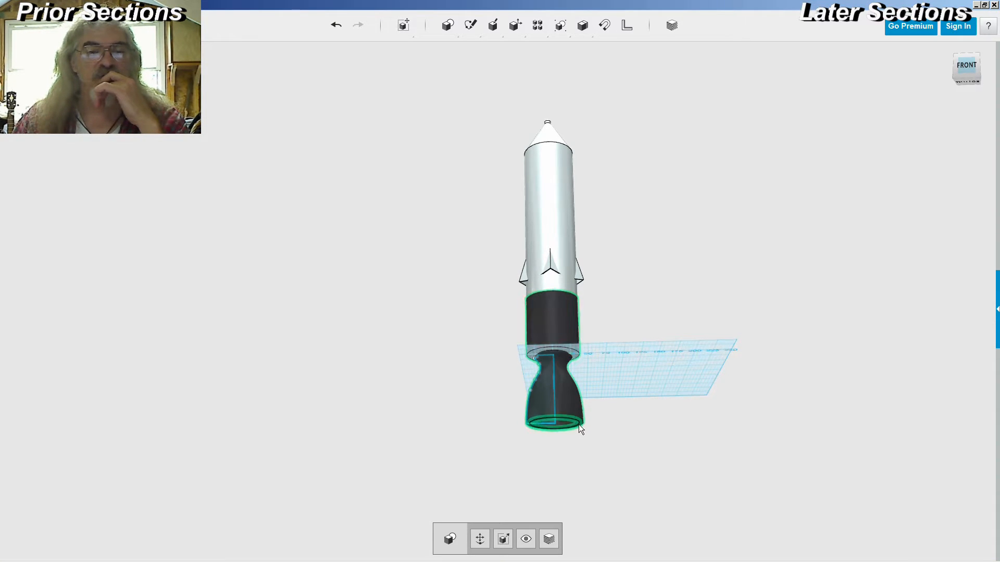
pyautogui.click(570, 330)
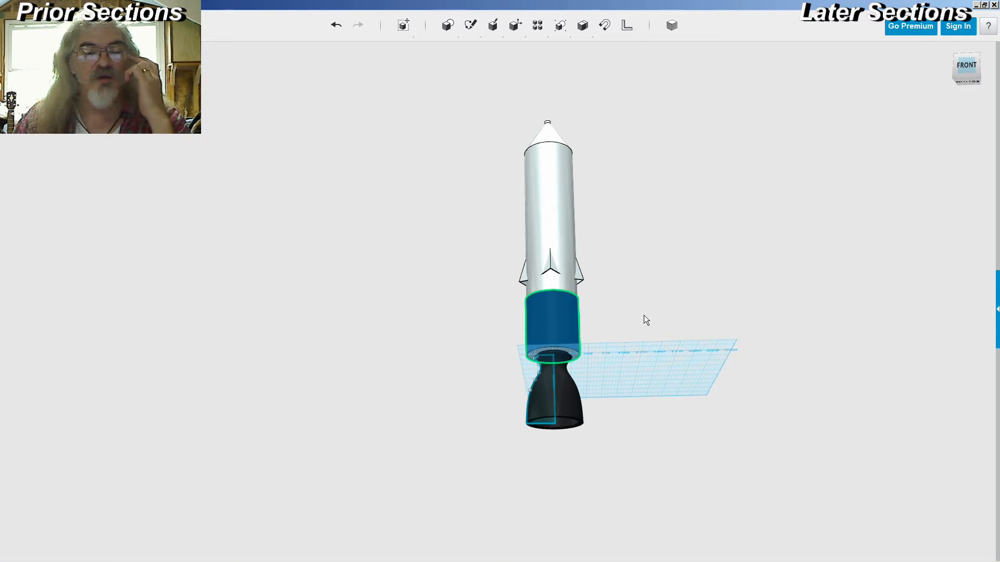
pyautogui.moveTo(643, 315)
pyautogui.mouseDown(button='right')
pyautogui.moveTo(640, 326)
pyautogui.moveTo(646, 307)
pyautogui.moveTo(647, 339)
pyautogui.moveTo(649, 303)
pyautogui.mouseUp(button='right')
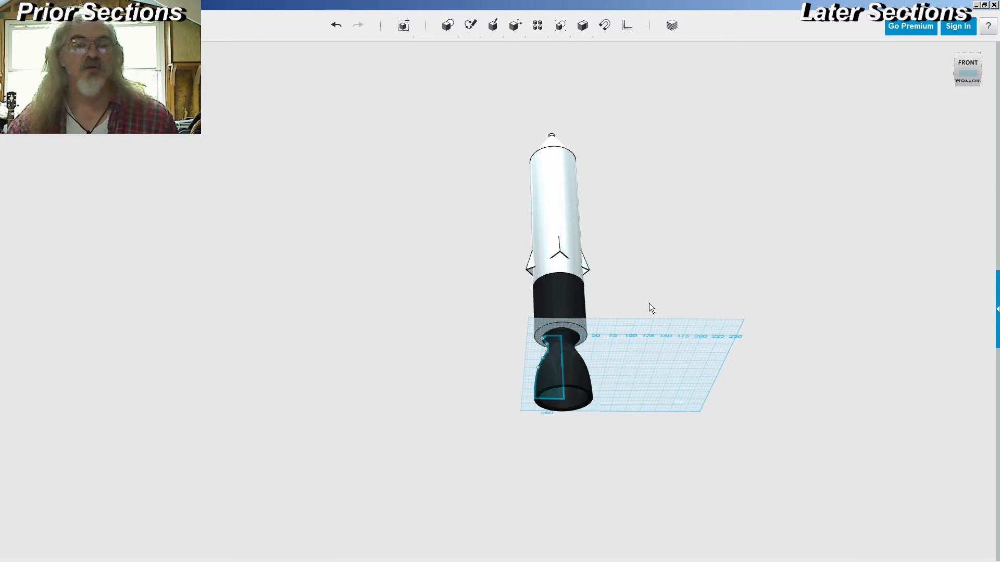
pyautogui.click(578, 303)
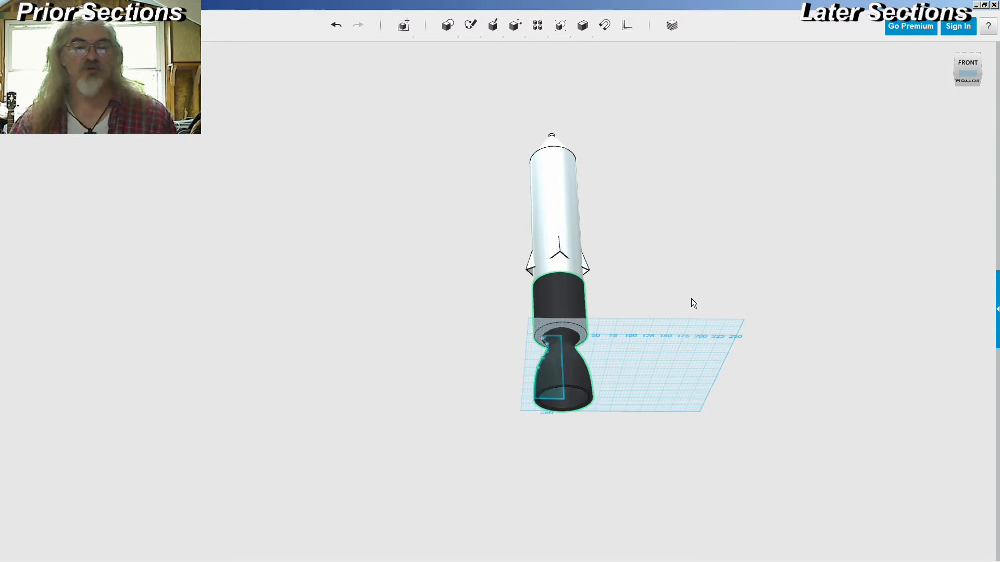
pyautogui.press('Delete')
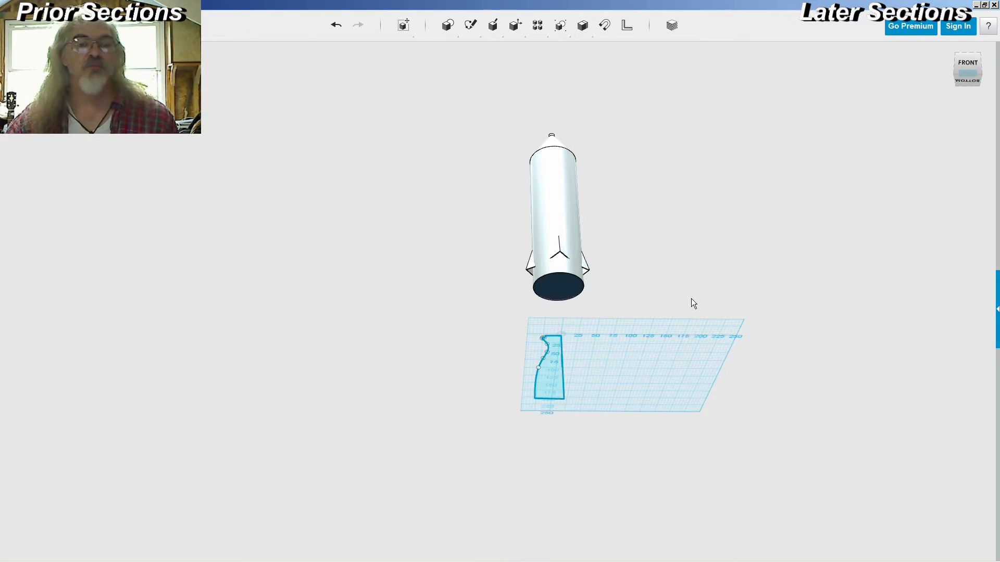
# - Measure the distance from the hull's bottom face to the upper edge of the bell profile sketch
pyautogui.moveTo(640, 137); pyautogui.dragTo(641, 160, button='right')
pyautogui.click(627, 26)
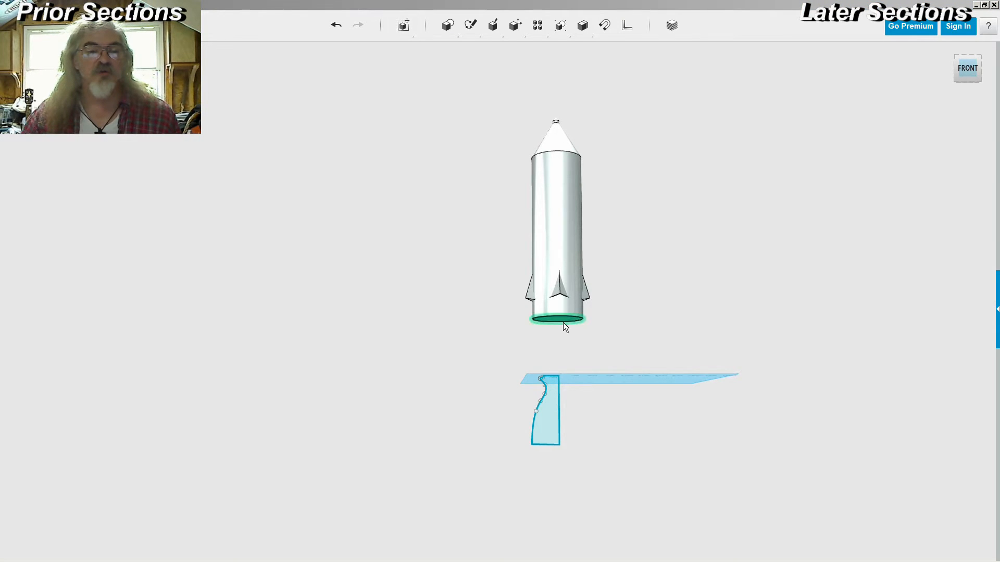
pyautogui.scroll(3, 552, 320)
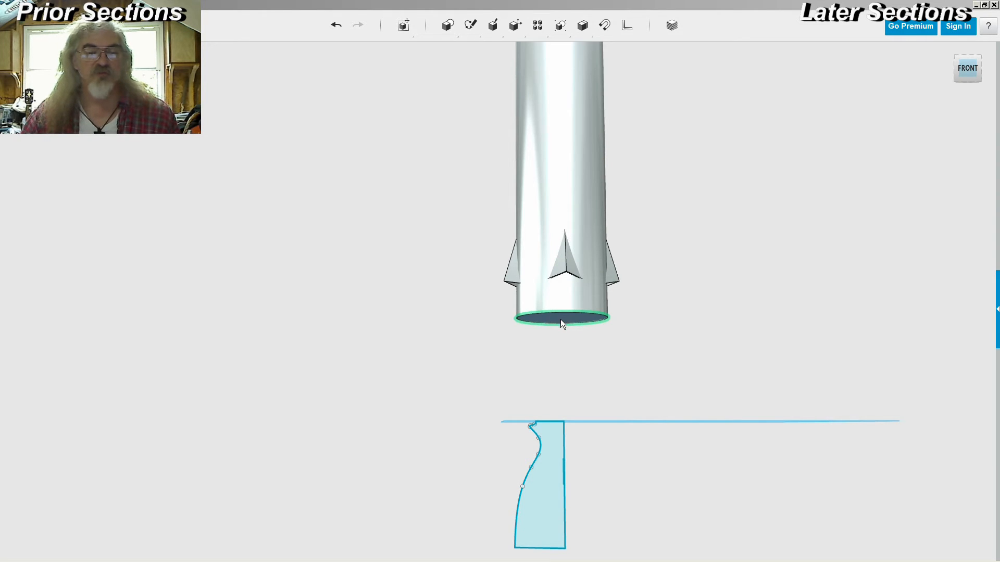
pyautogui.click(560, 319)
pyautogui.click(554, 421)
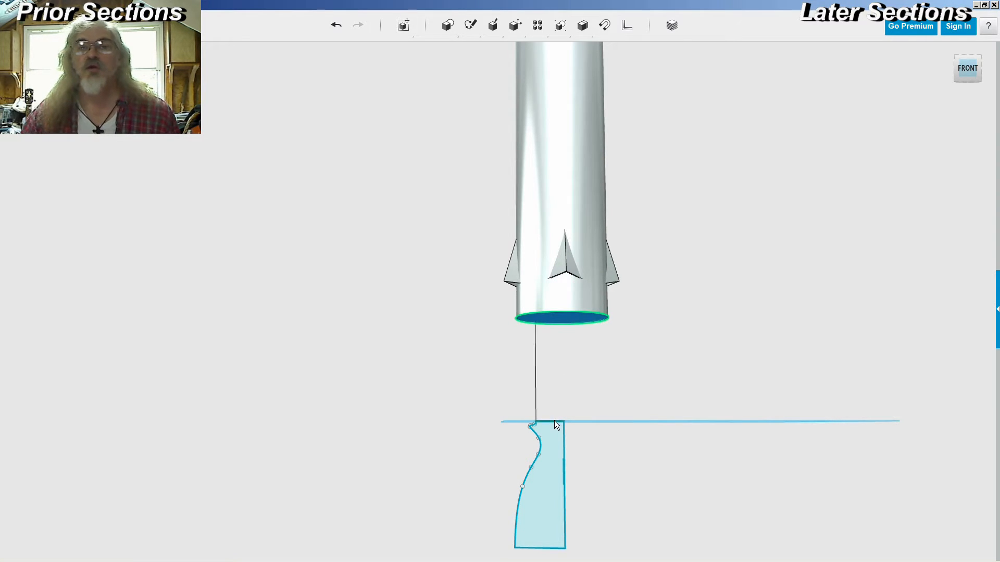
pyautogui.click(992, 50)
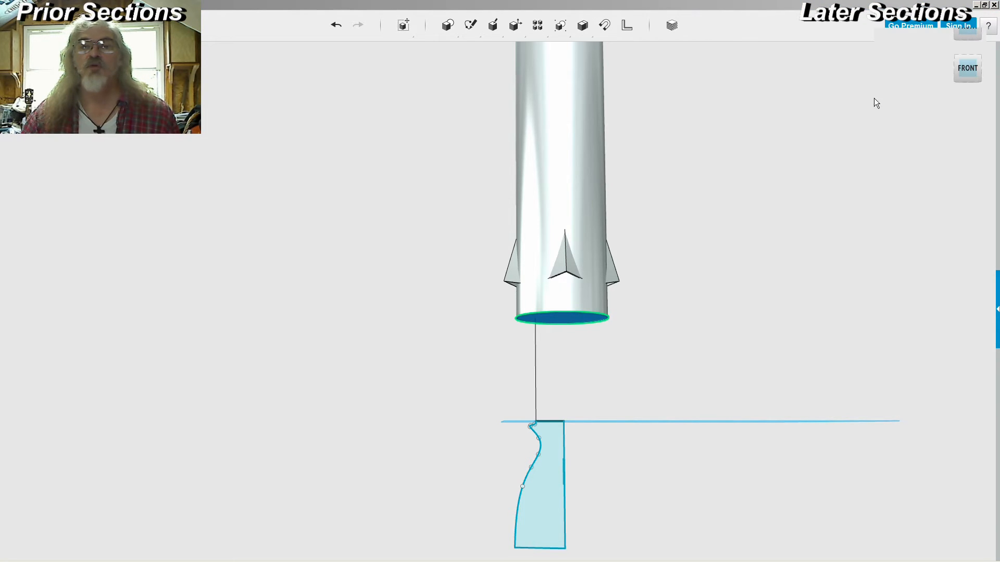
pyautogui.click(993, 6)
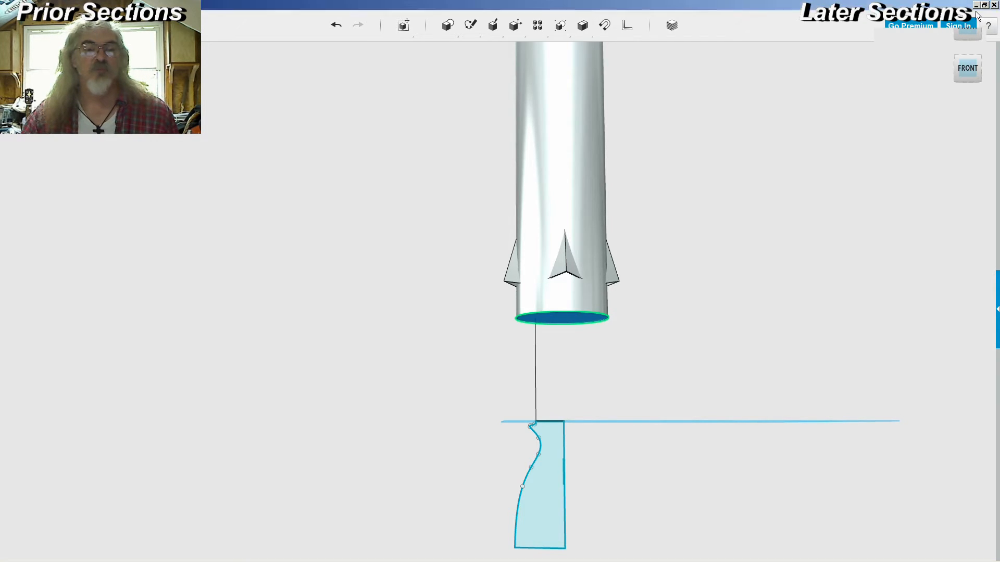
pyautogui.click(598, 298)
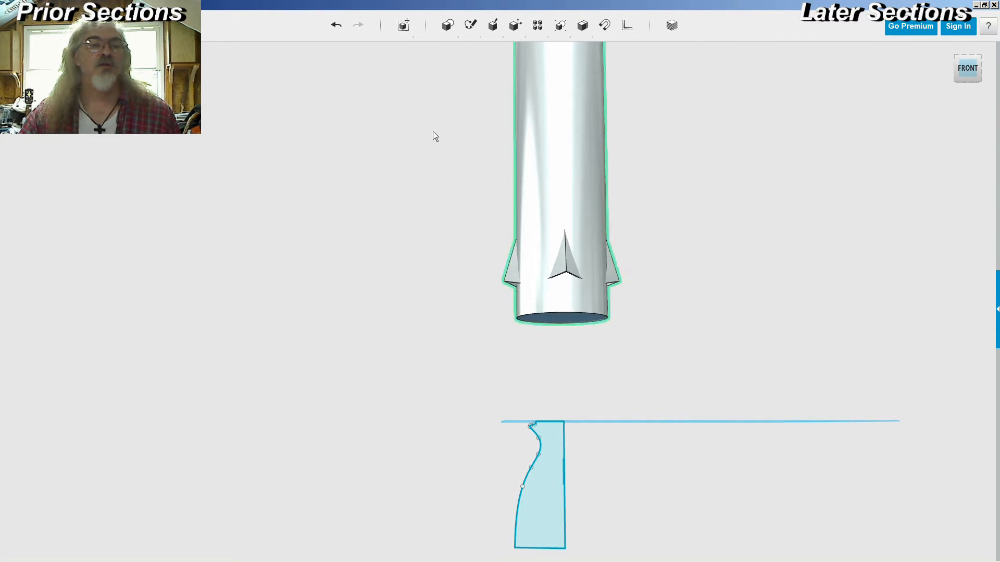
# - Add a cylinder with radius 37.5 and height 83 centred on the hull's bottom face, extending down to the bell profile sketch
pyautogui.click(479, 49)
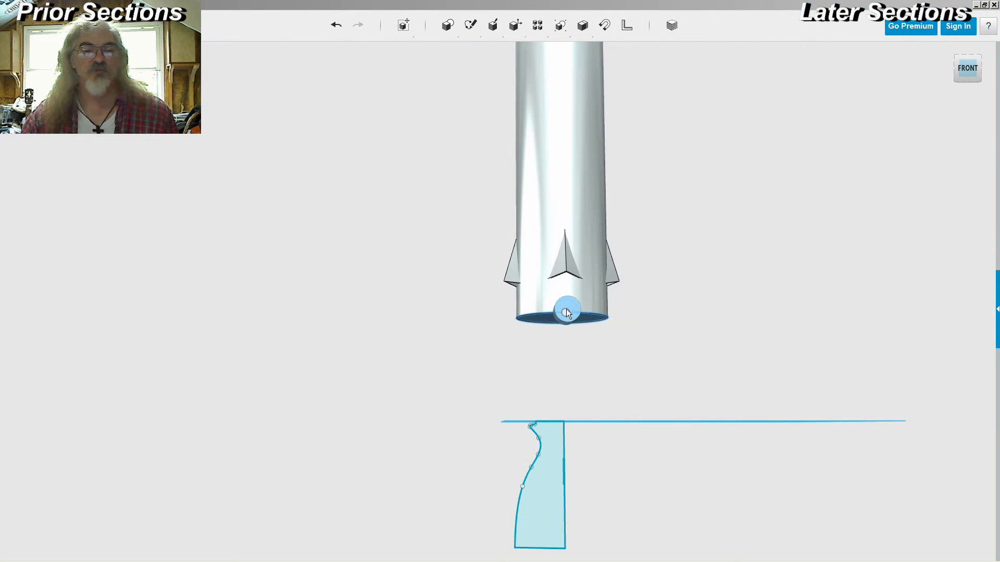
pyautogui.click(567, 312)
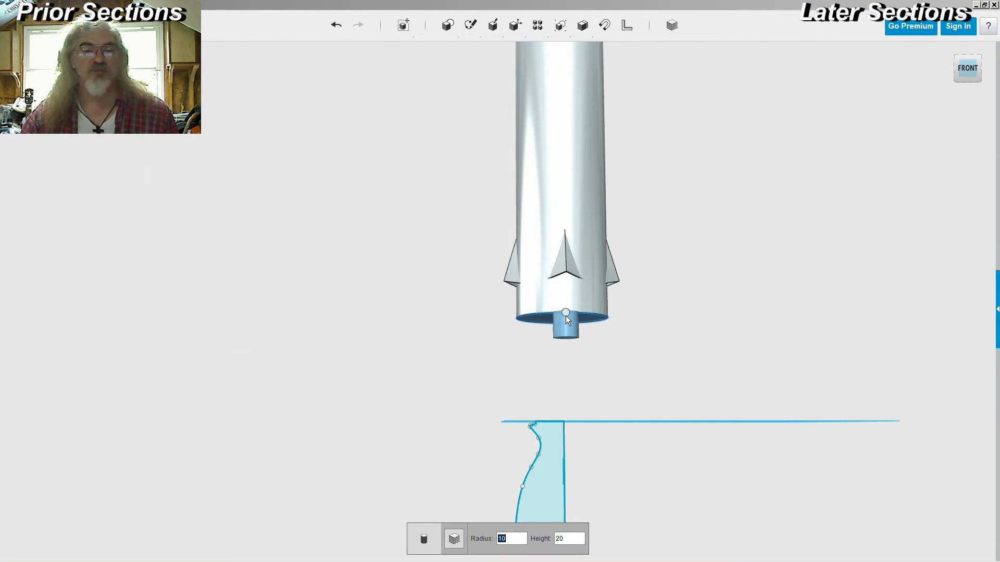
pyautogui.moveTo(564, 319); pyautogui.dragTo(557, 272, button='right')
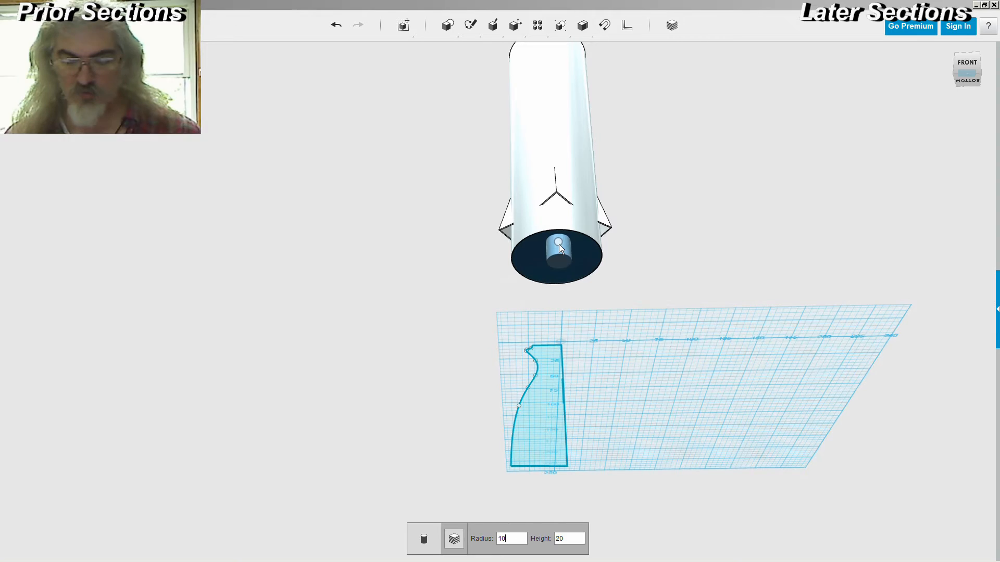
pyautogui.press('BackSpace')
pyautogui.press('BackSpace')
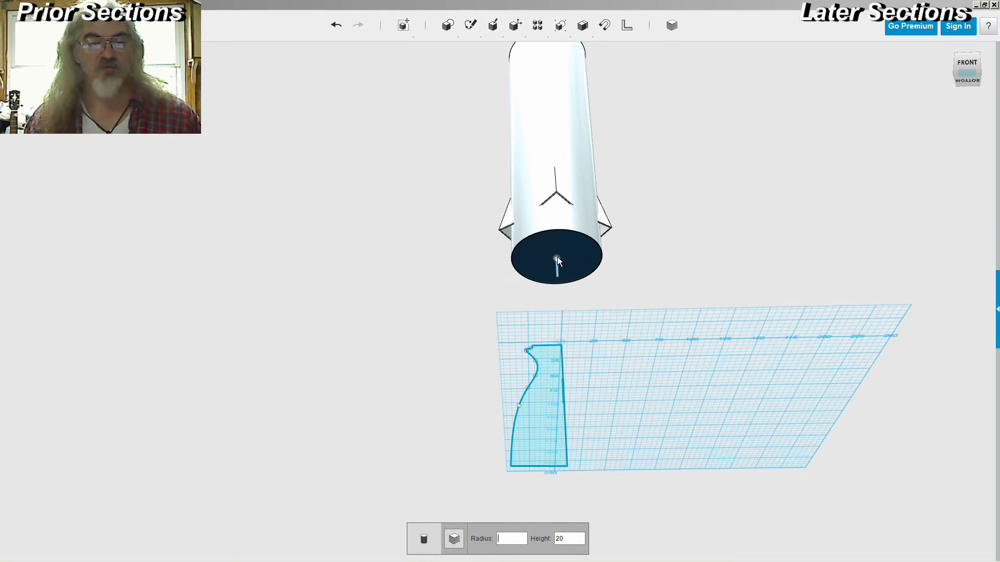
pyautogui.write('37.5')
pyautogui.press('Tab')
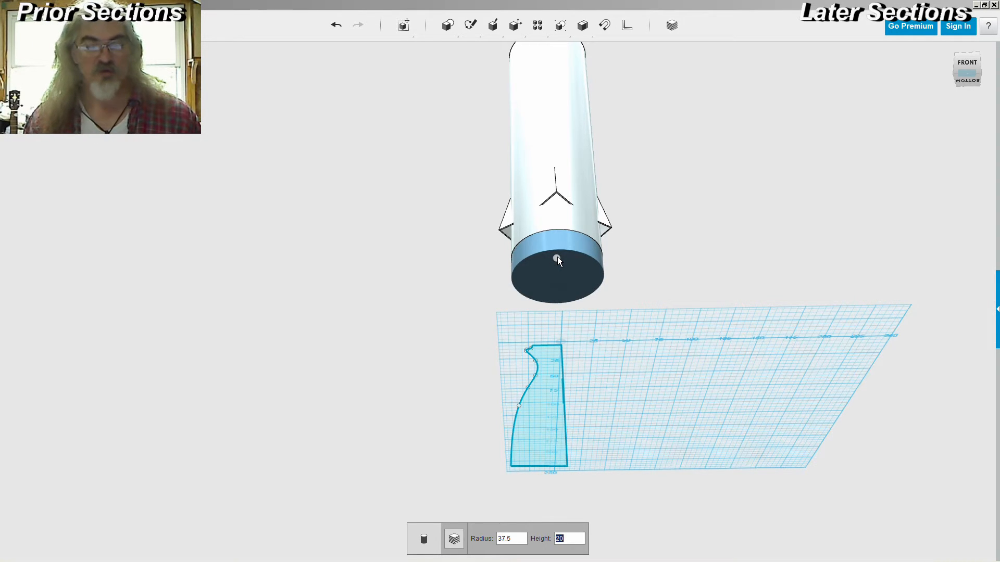
pyautogui.write('83')
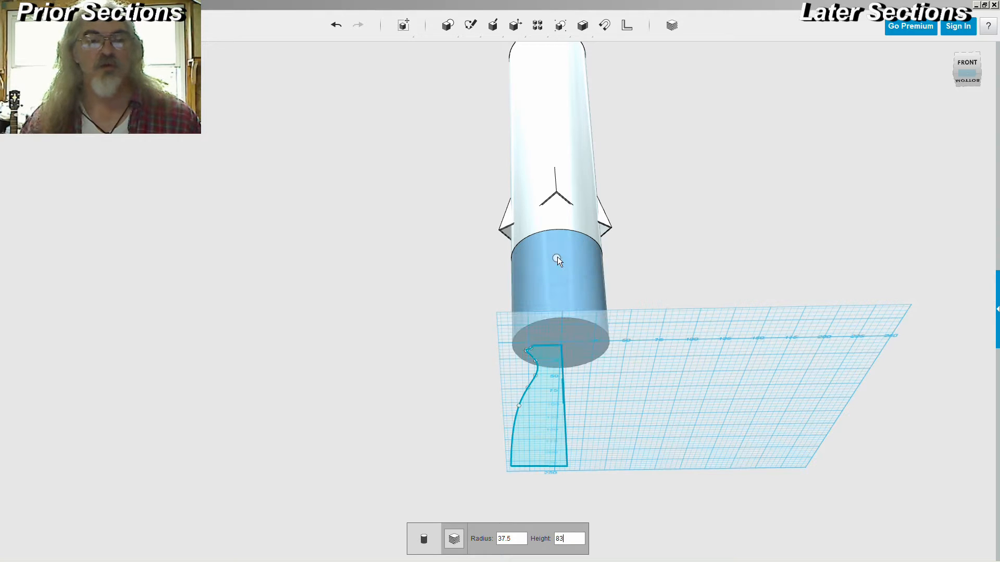
pyautogui.click(557, 257)
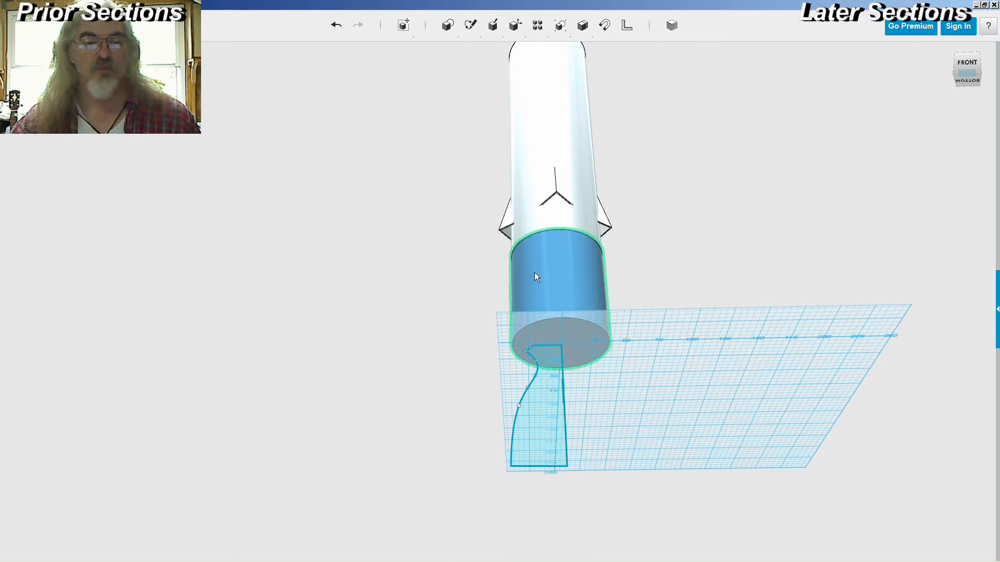
# - Move the lower outer end of the bell profile's curve slightly outward to widen the bell's mouth
pyautogui.moveTo(430, 292)
pyautogui.mouseDown(button='right')
pyautogui.moveTo(425, 321)
pyautogui.moveTo(433, 295)
pyautogui.mouseUp(button='right')
pyautogui.scroll(-2, 425, 318)
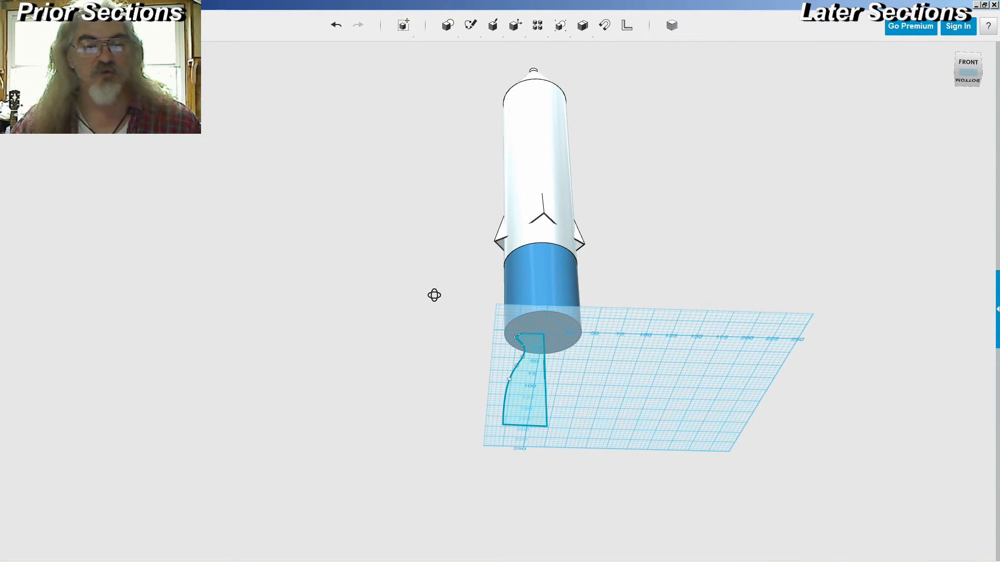
pyautogui.scroll(1, 479, 400)
pyautogui.scroll(1, 479, 399)
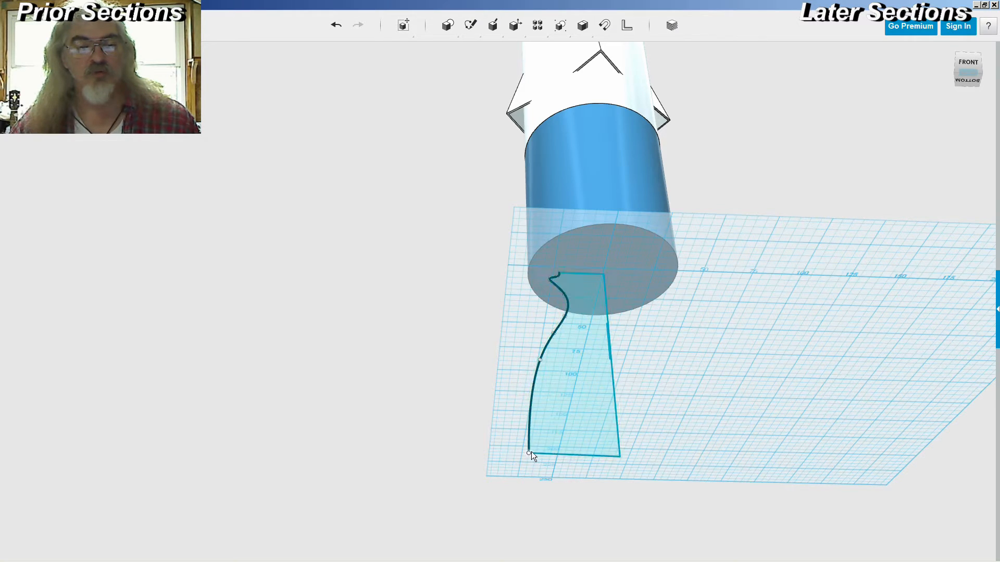
pyautogui.moveTo(527, 453); pyautogui.dragTo(523, 454)
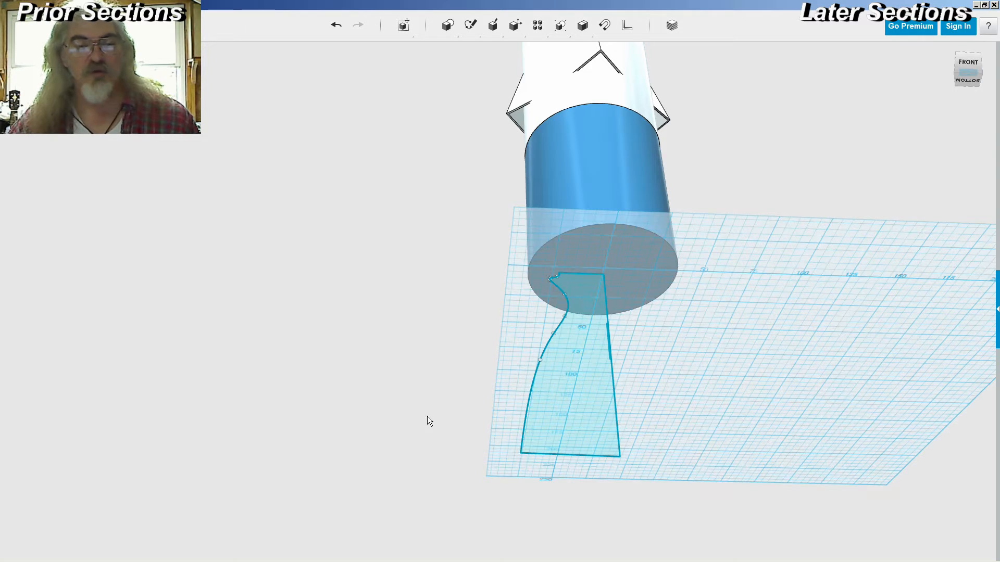
# - Revolve the bell profile a full turn about its straight centre edge to form the solid engine bell
pyautogui.moveTo(427, 415)
pyautogui.mouseDown(button='right')
pyautogui.moveTo(430, 427)
pyautogui.moveTo(427, 412)
pyautogui.mouseUp(button='right')
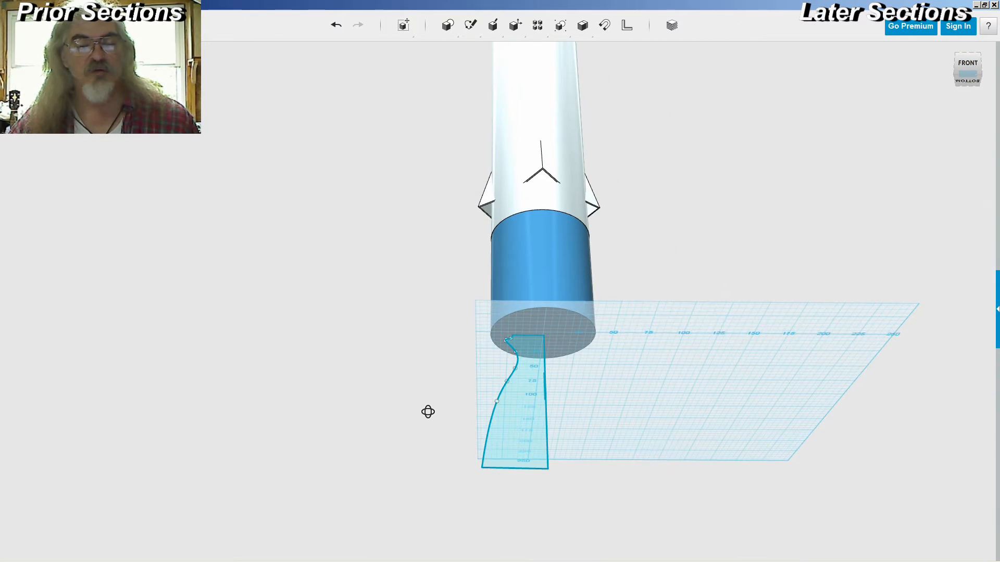
pyautogui.moveTo(428, 412); pyautogui.dragTo(430, 412, button='right')
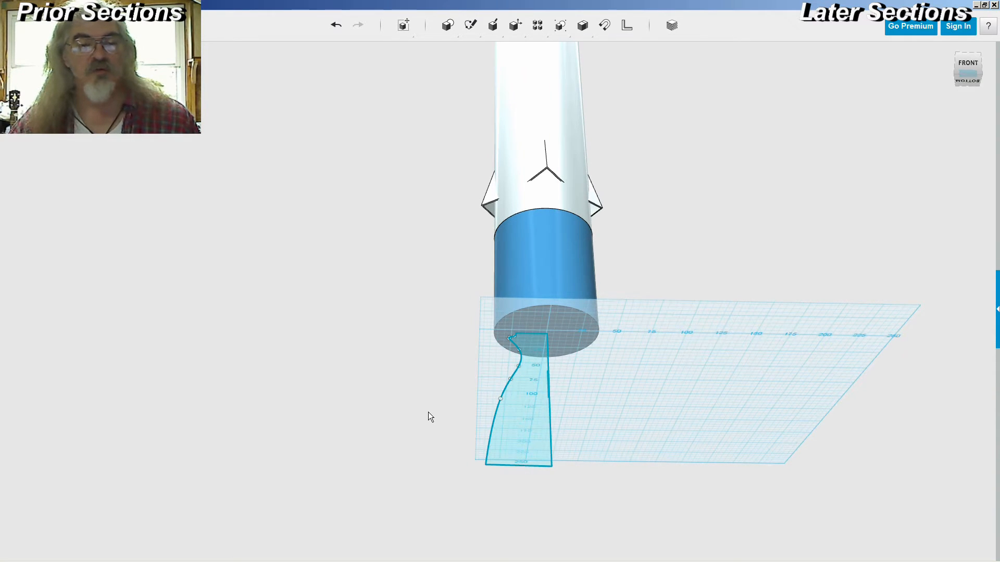
pyautogui.click(516, 445)
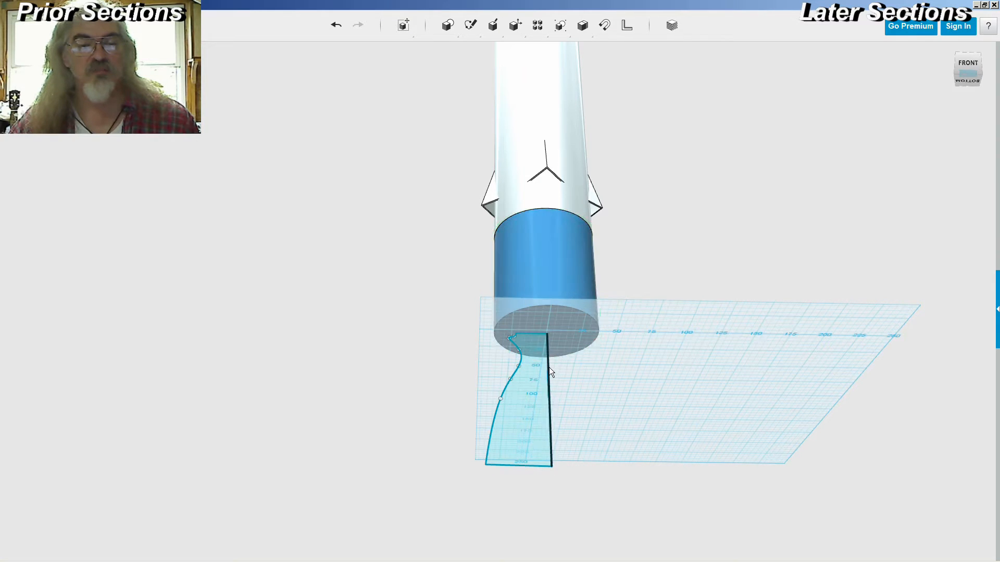
pyautogui.click(522, 396)
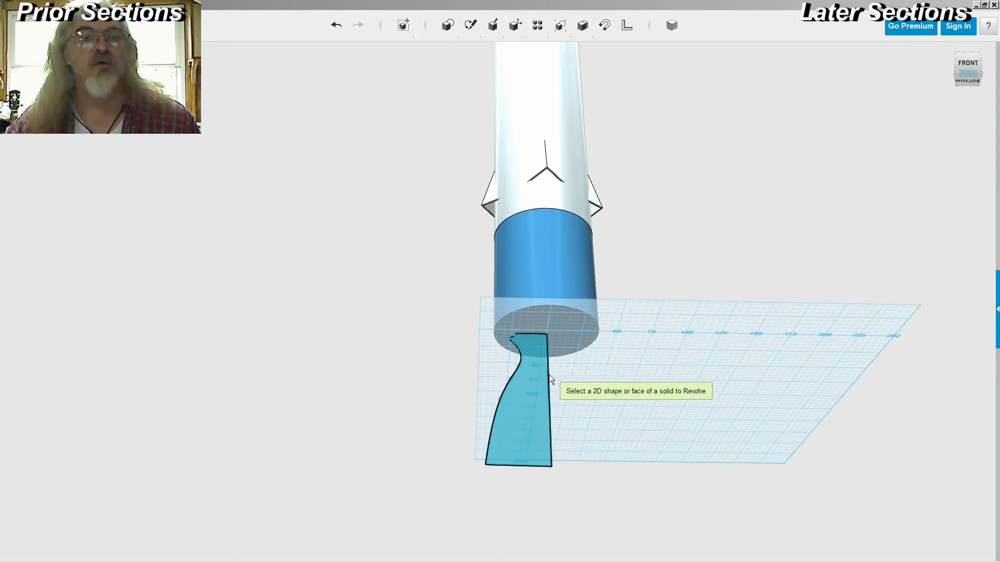
pyautogui.click(536, 85)
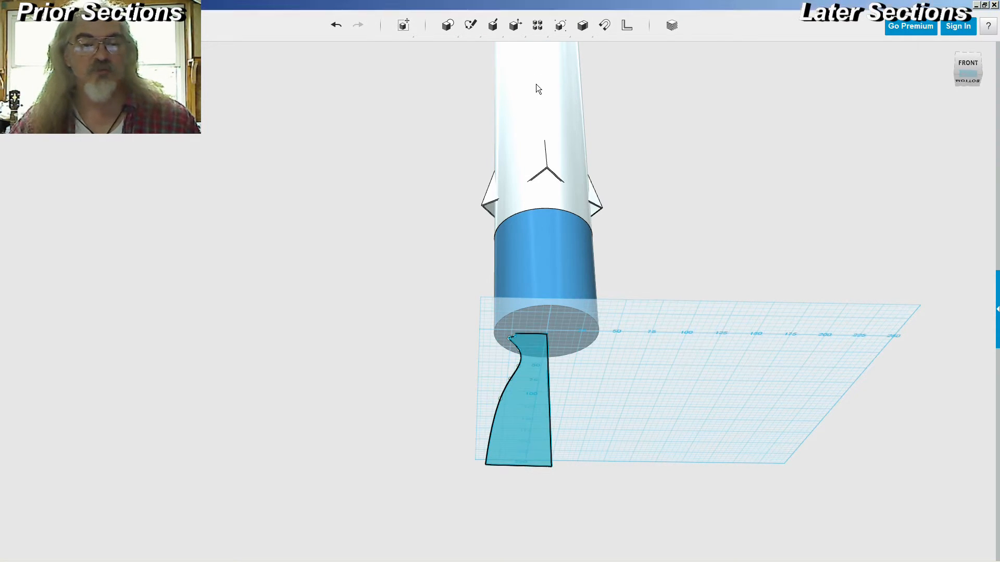
pyautogui.click(550, 366)
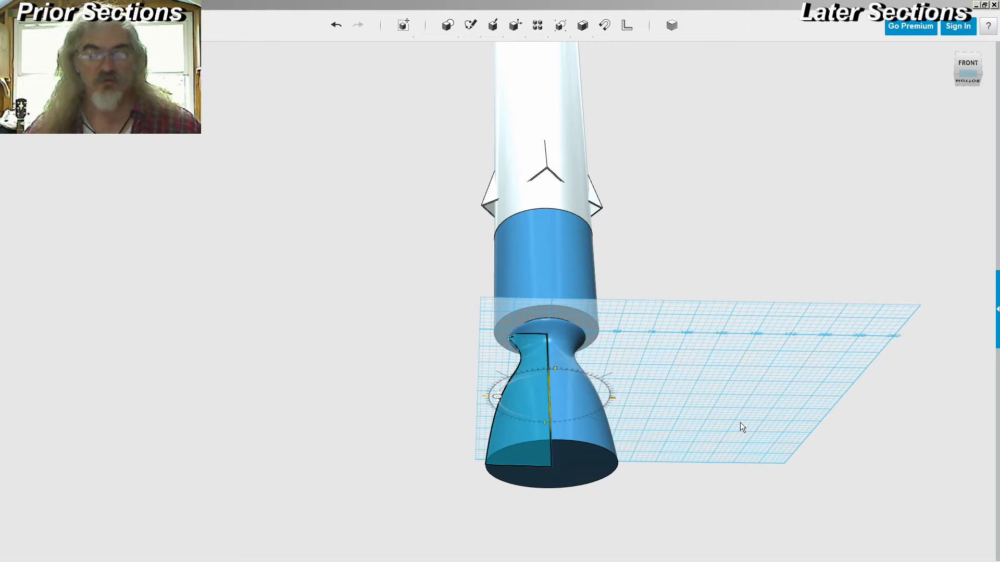
pyautogui.click(728, 480)
# - Examine the revolved engine bell and its fit under the lower hull section from the front and from below
pyautogui.moveTo(681, 409); pyautogui.dragTo(683, 431, button='right')
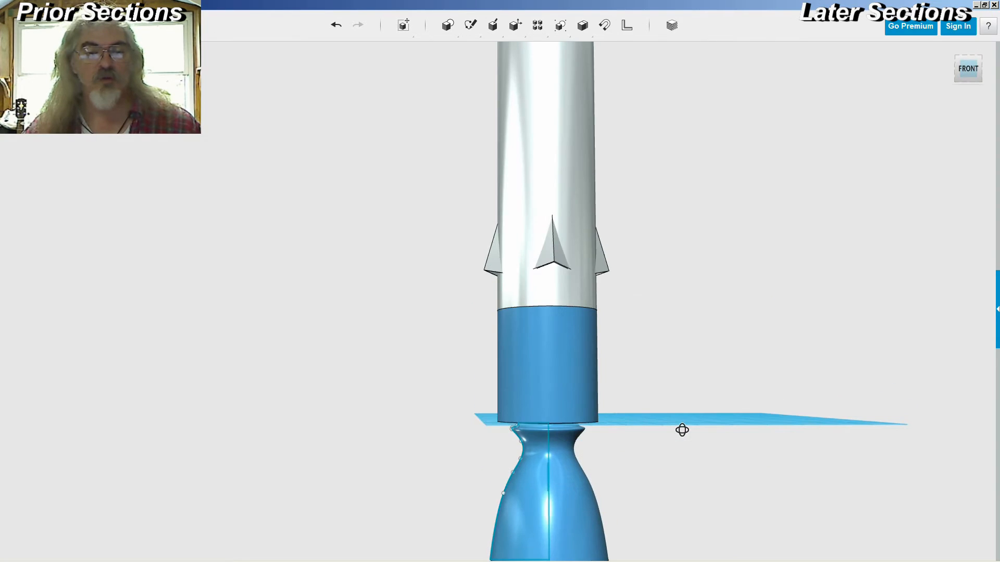
pyautogui.scroll(-2, 684, 431)
pyautogui.moveTo(682, 438); pyautogui.dragTo(668, 374, button='middle')
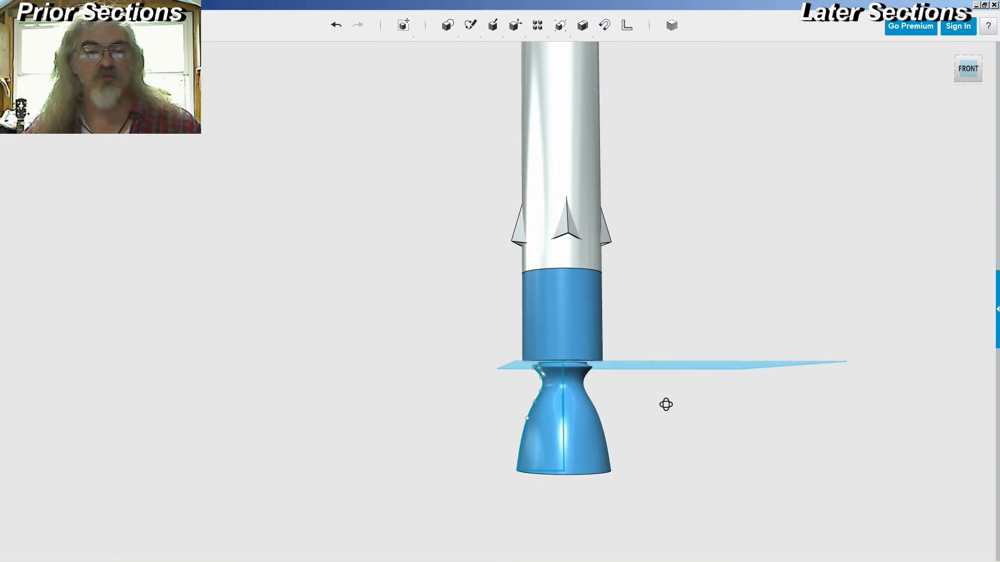
pyautogui.moveTo(665, 404); pyautogui.dragTo(664, 400, button='right')
pyautogui.click(595, 416)
pyautogui.click(596, 417)
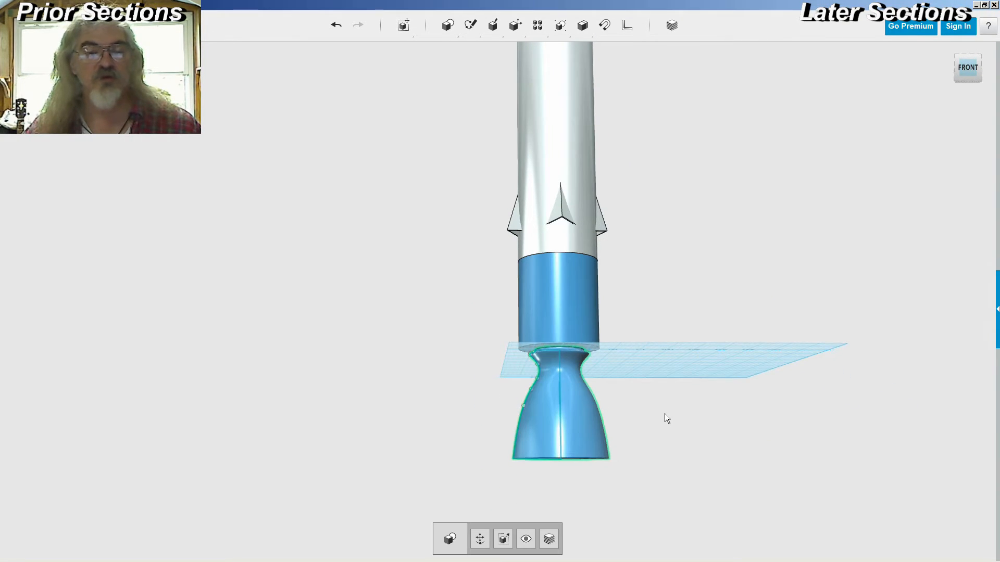
pyautogui.moveTo(664, 413); pyautogui.dragTo(681, 385, button='right')
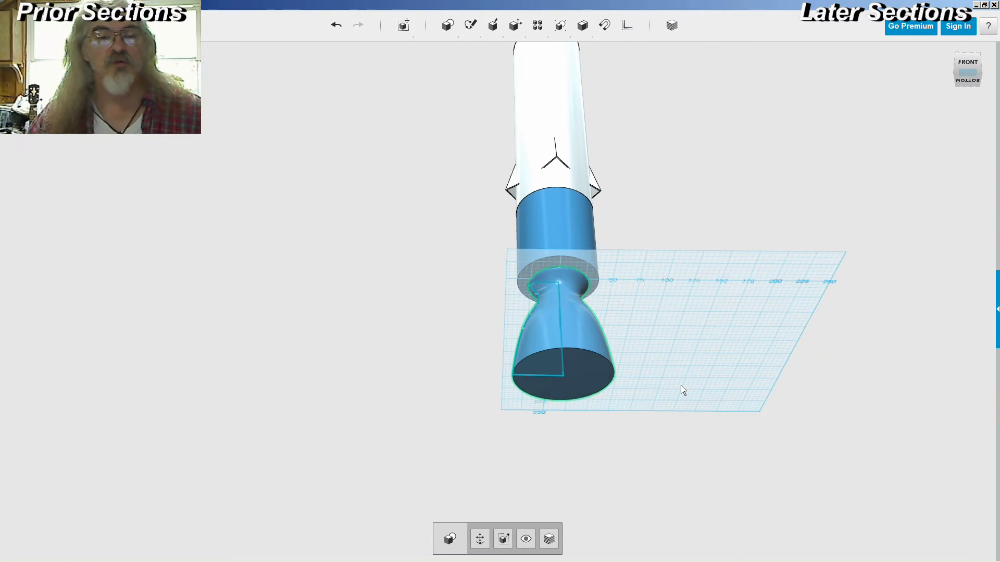
pyautogui.click(680, 385)
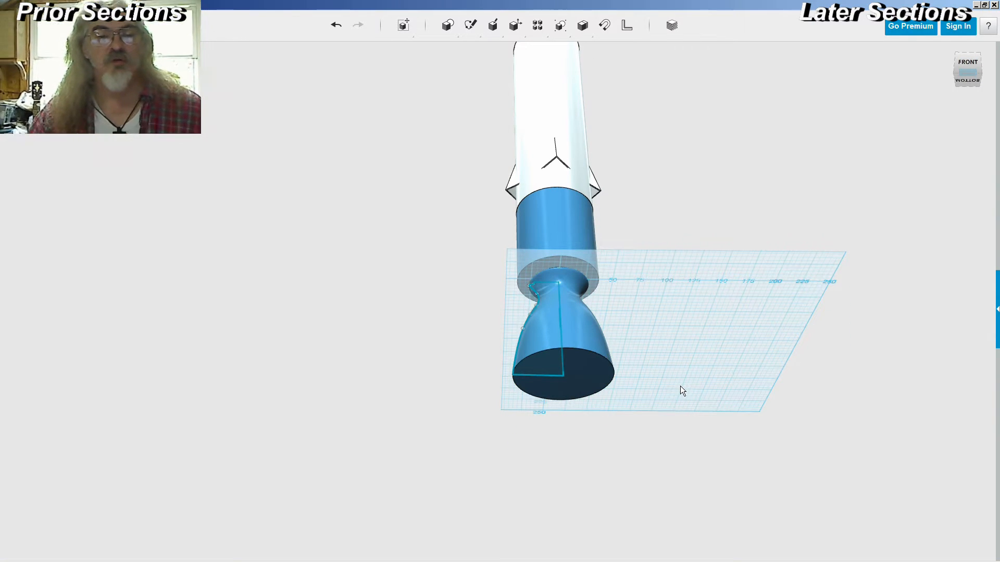
pyautogui.click(586, 383)
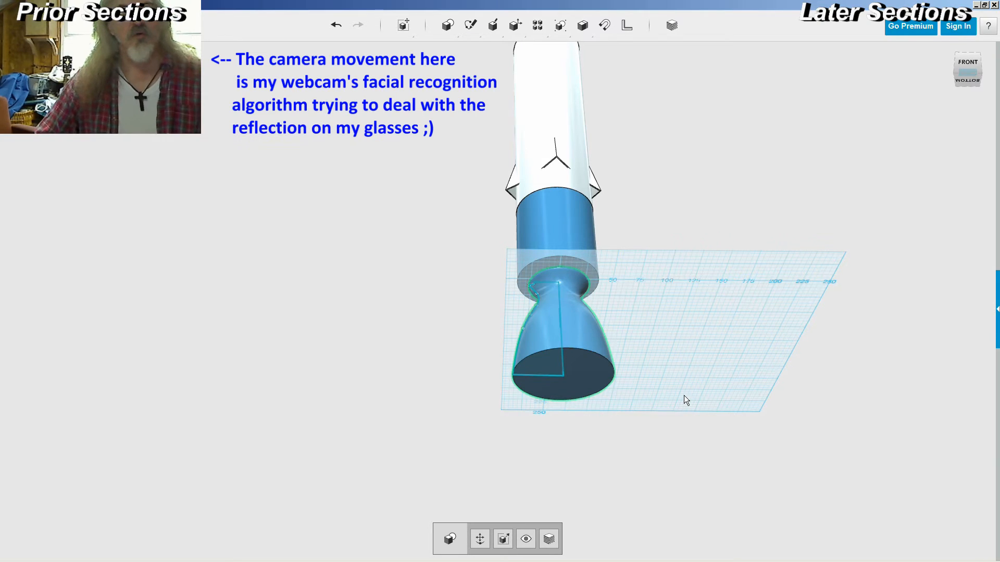
pyautogui.click(695, 359)
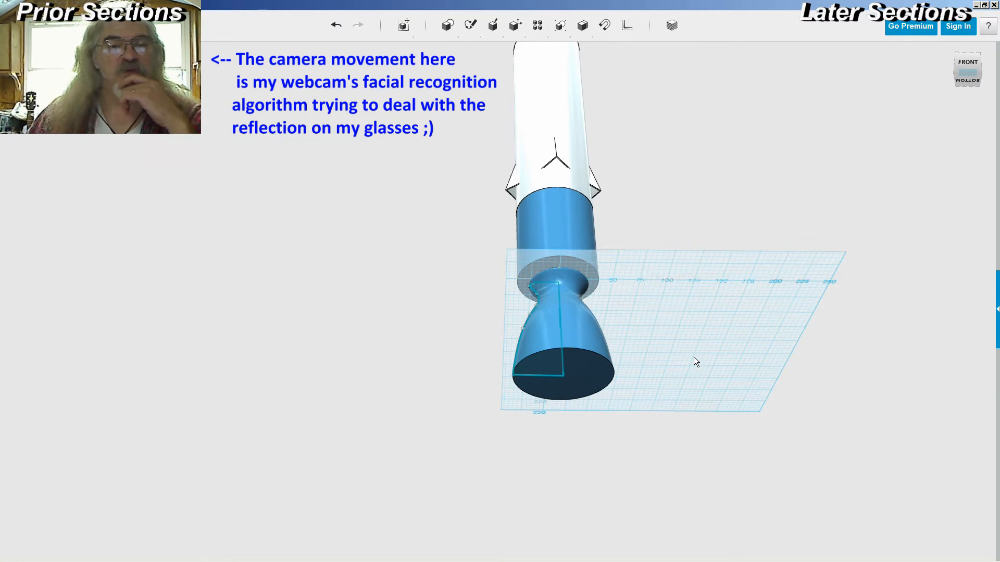
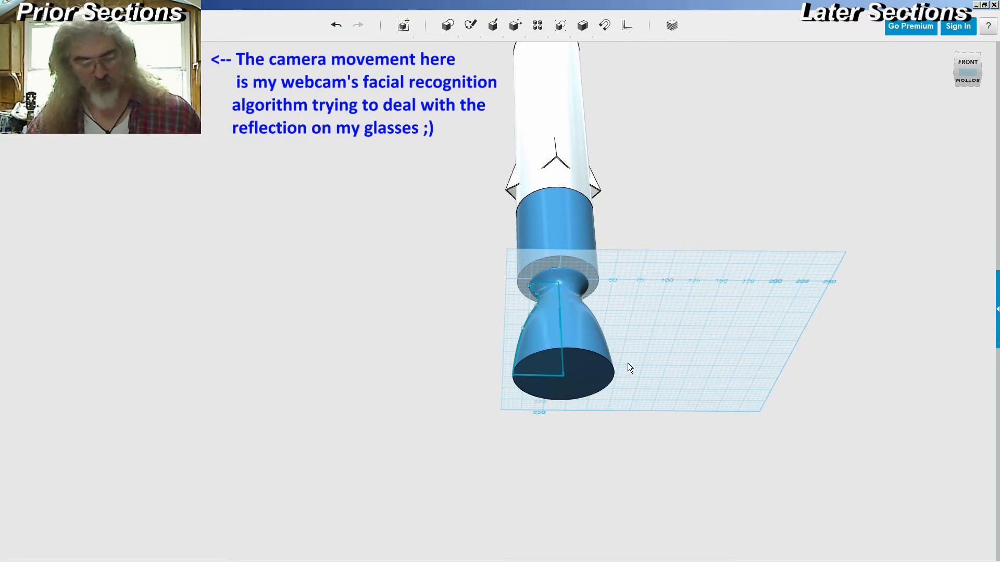
# - Undo the bell's revolve and try to reorient the move manipulator on the profile sketch
pyautogui.hotkey('ctrl', 'z')
pyautogui.moveTo(626, 361)
pyautogui.mouseDown(button='right')
pyautogui.moveTo(627, 349)
pyautogui.moveTo(631, 362)
pyautogui.mouseUp(button='right')
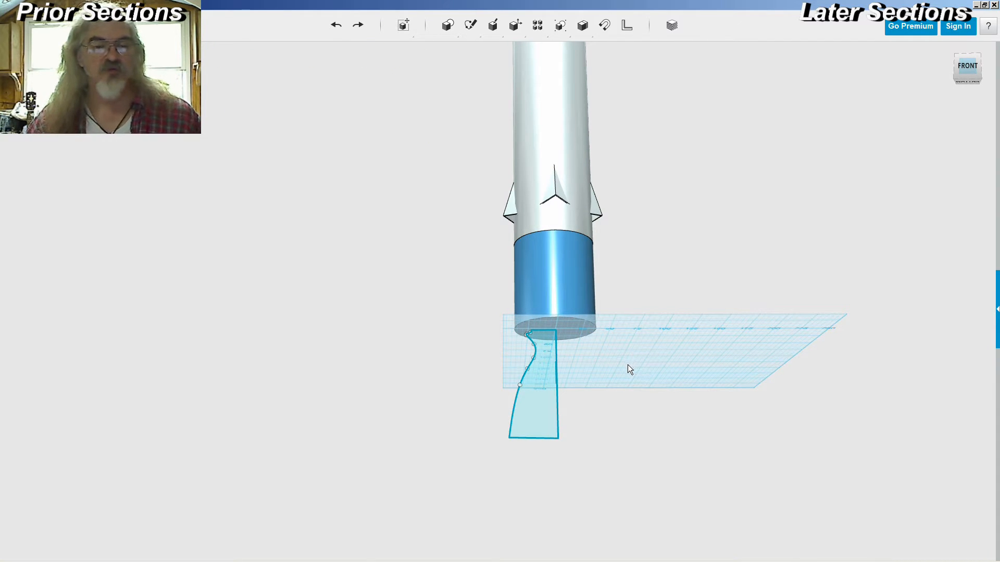
pyautogui.click(550, 396)
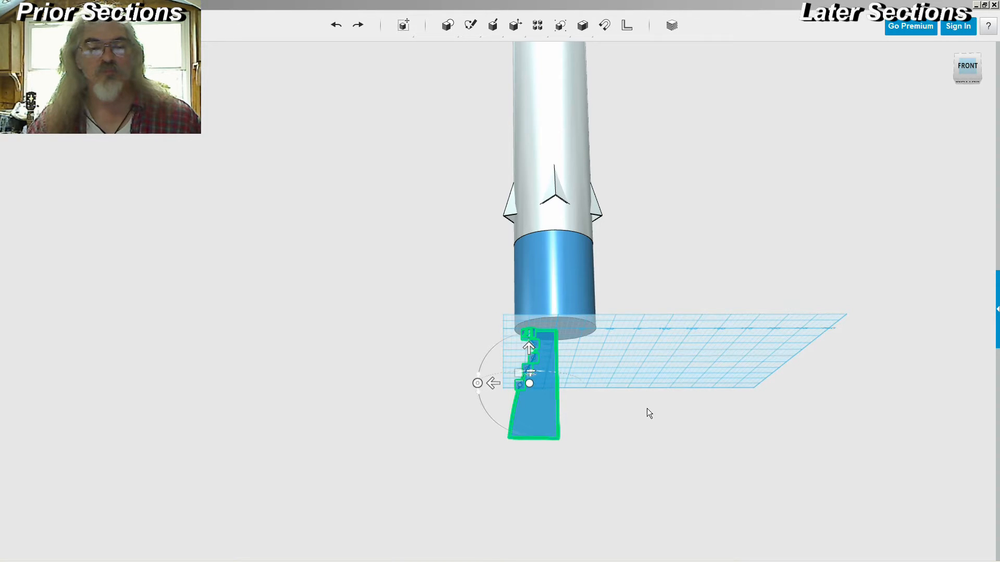
pyautogui.press('d')
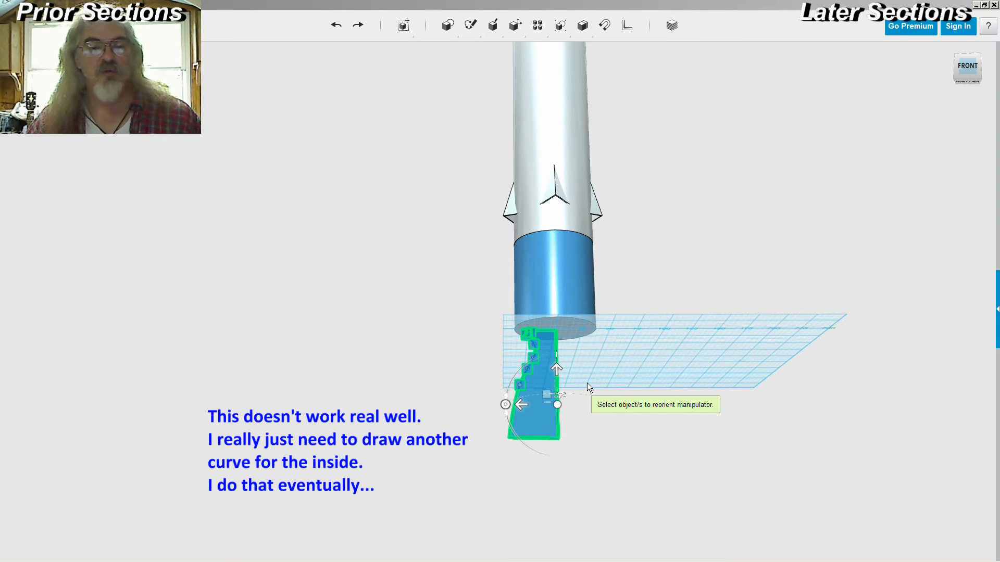
pyautogui.click(586, 383)
# - Try deleting the bell profile sketch below the lower hull section and undo the deletion
pyautogui.click(545, 390)
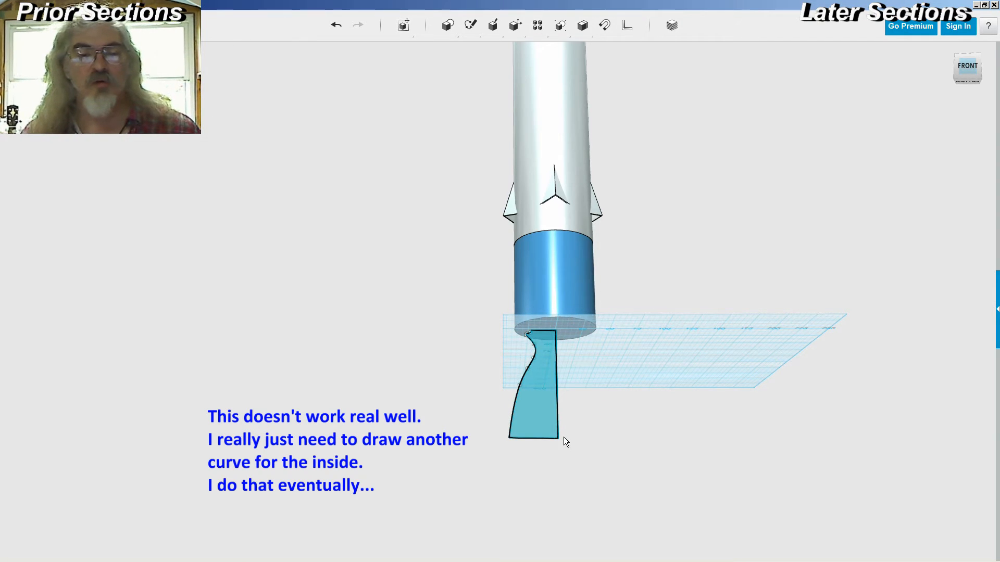
pyautogui.press('Delete')
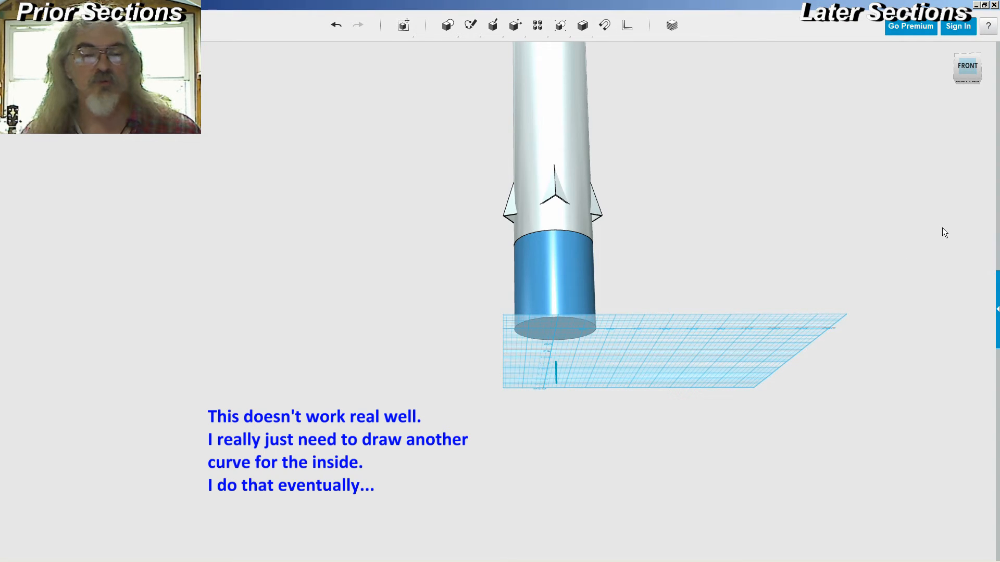
pyautogui.hotkey('ctrl', 'z')
pyautogui.moveTo(748, 258); pyautogui.dragTo(748, 259, button='right')
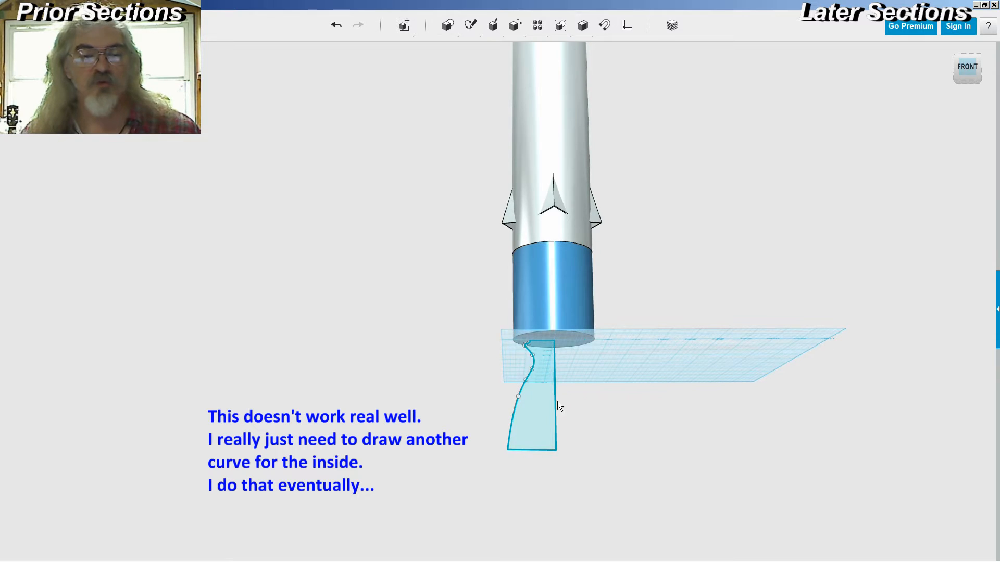
# - Copy the bell profile sketch and place the duplicate beside the original, clear of the hull at the same height
pyautogui.click(539, 406)
pyautogui.click(545, 439)
pyautogui.hotkey('ctrl', 'c')
pyautogui.hotkey('ctrl', 'v')
pyautogui.moveTo(492, 396); pyautogui.dragTo(602, 398)
pyautogui.click(586, 445)
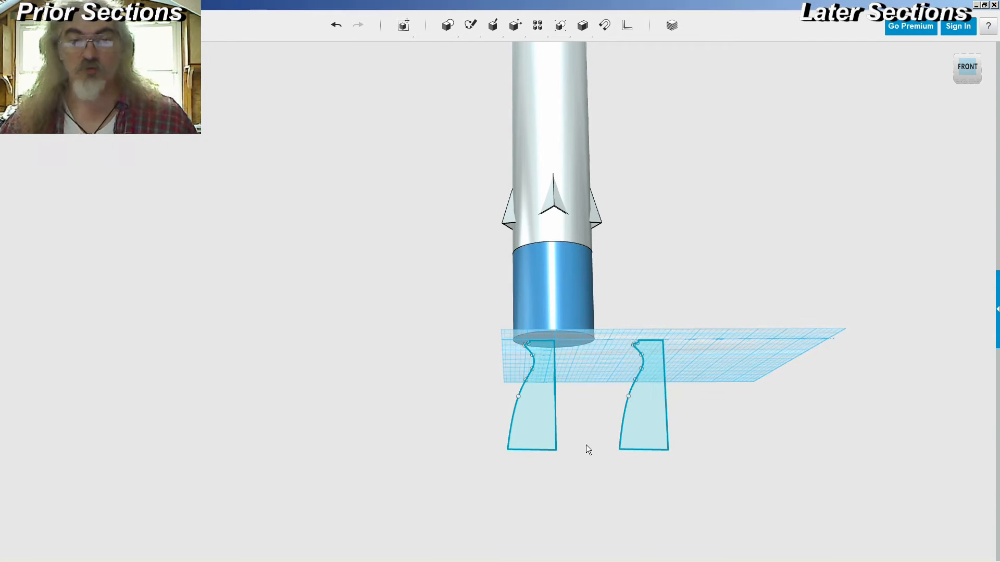
# - Try a freehand non-uniform scale on the duplicate bell profile beside the original
pyautogui.click(651, 412)
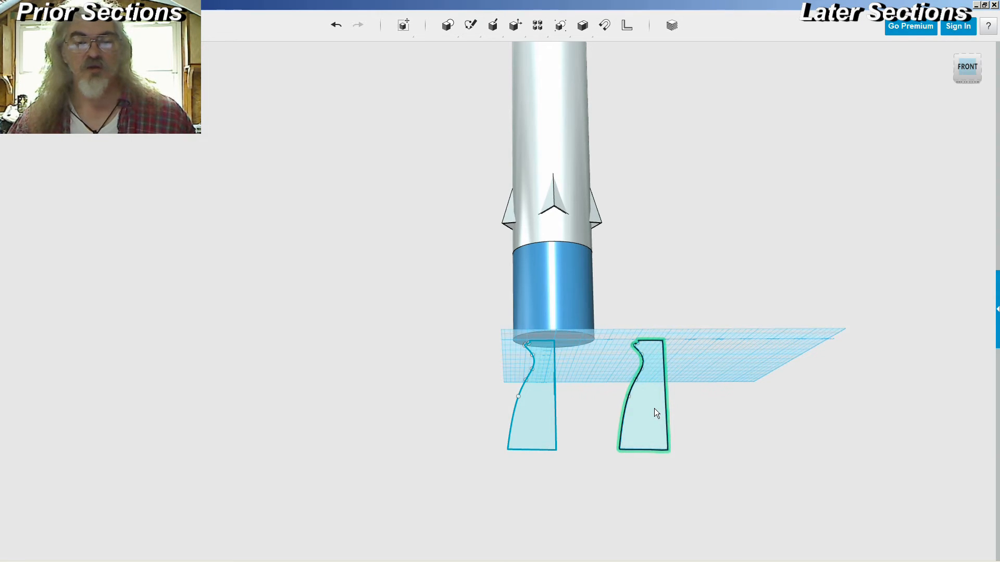
pyautogui.click(654, 408)
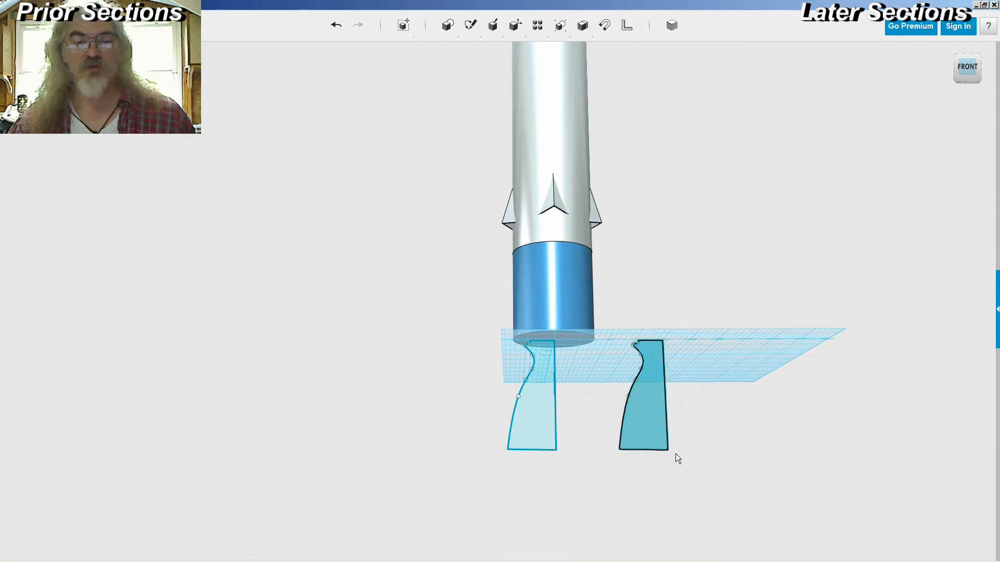
pyautogui.press('s')
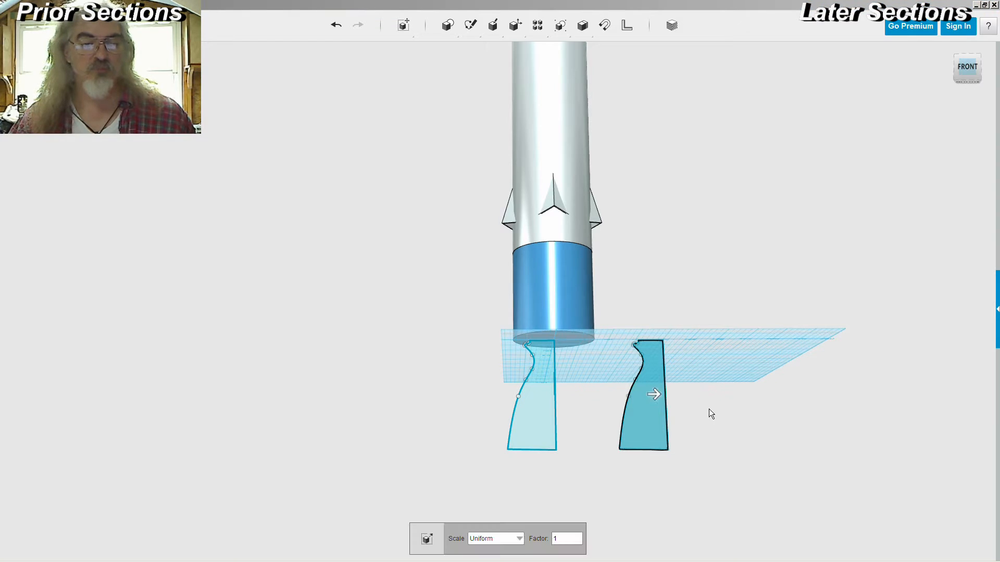
pyautogui.click(519, 539)
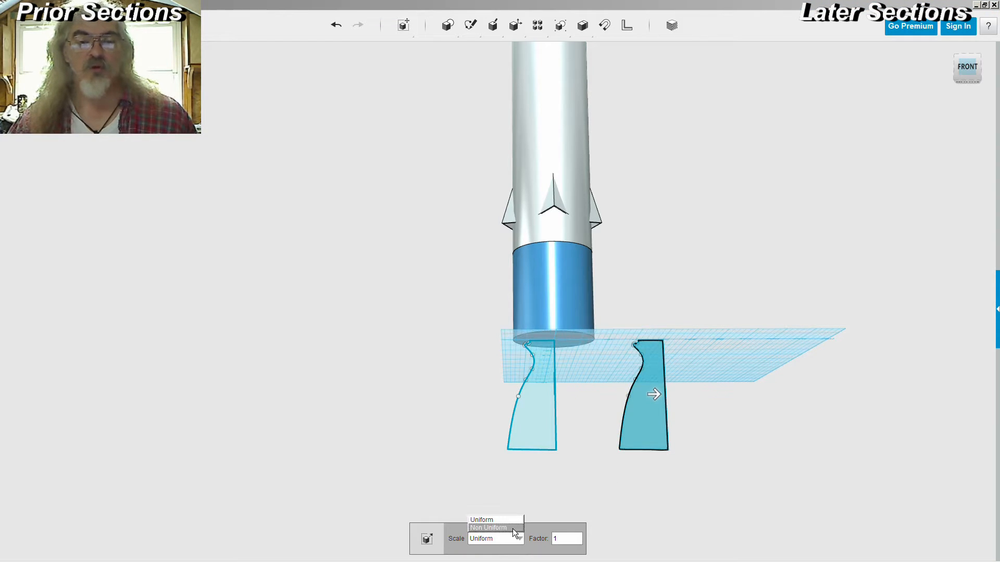
pyautogui.click(512, 529)
pyautogui.click(677, 394)
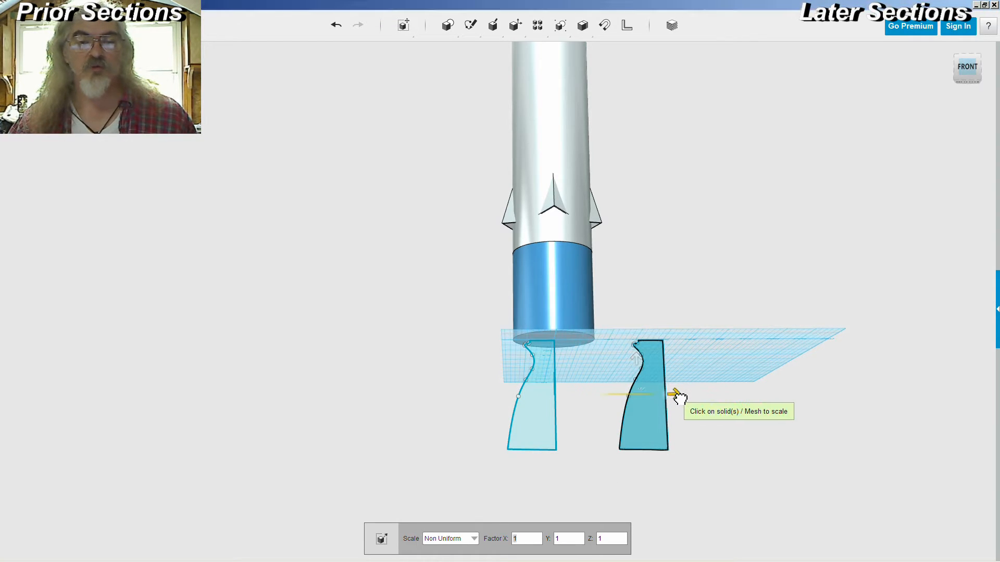
pyautogui.moveTo(679, 396); pyautogui.dragTo(609, 399)
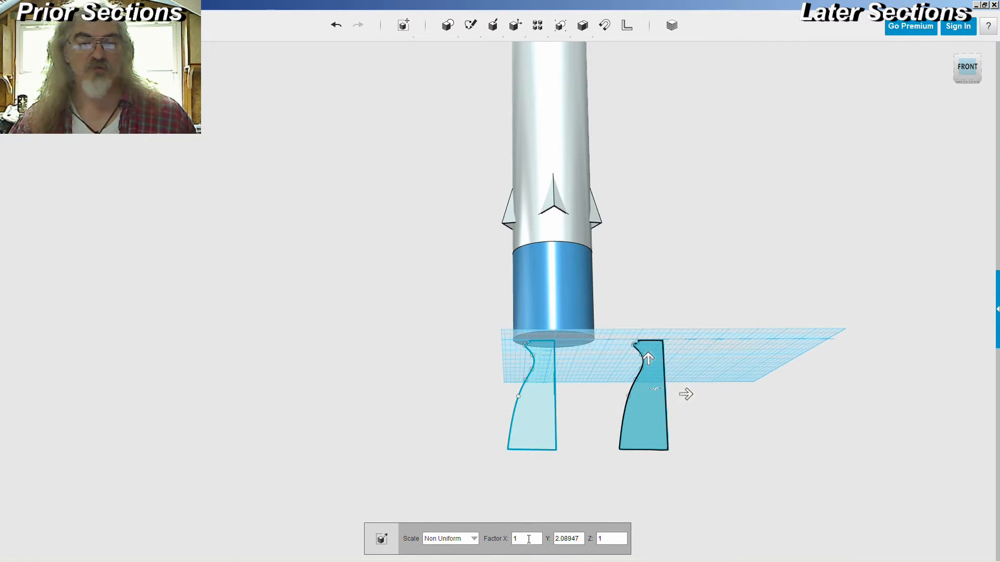
# - Apply the non-uniform scale to the duplicate bell profile with a Y factor of 0.9
pyautogui.doubleClick(581, 538)
pyautogui.write('1')
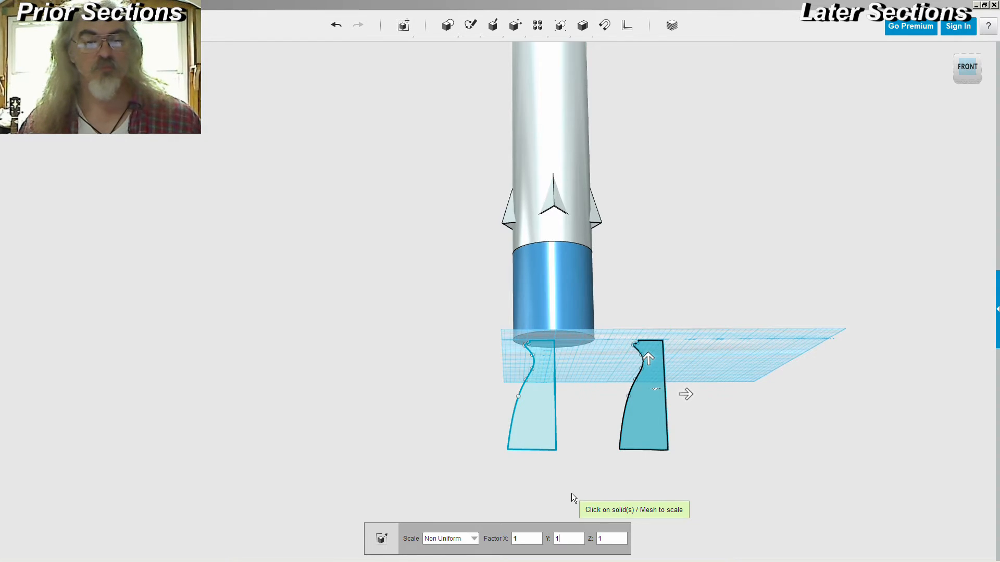
pyautogui.write('.9')
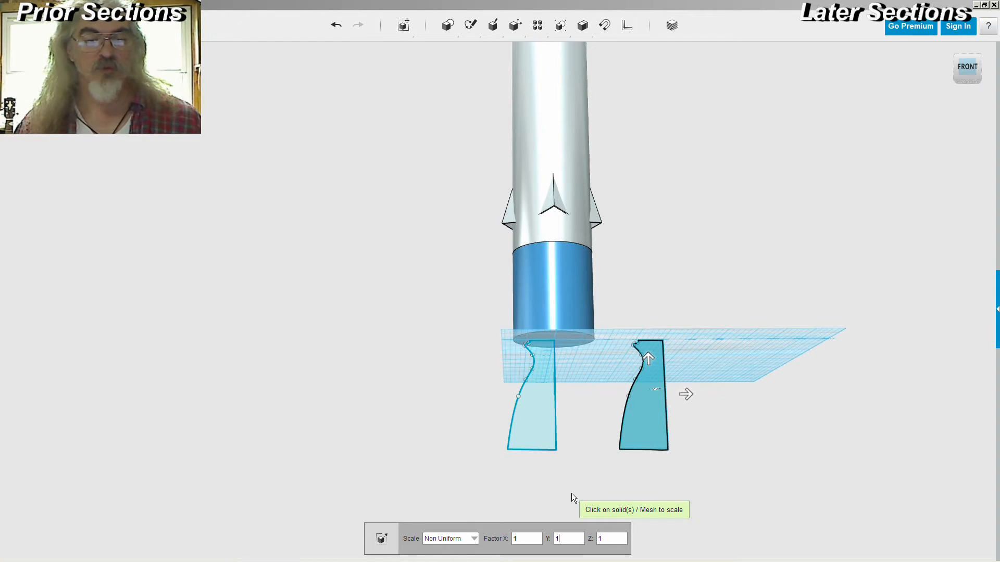
pyautogui.press('BackSpace')
pyautogui.press('BackSpace')
pyautogui.press('BackSpace')
pyautogui.write('0.9')
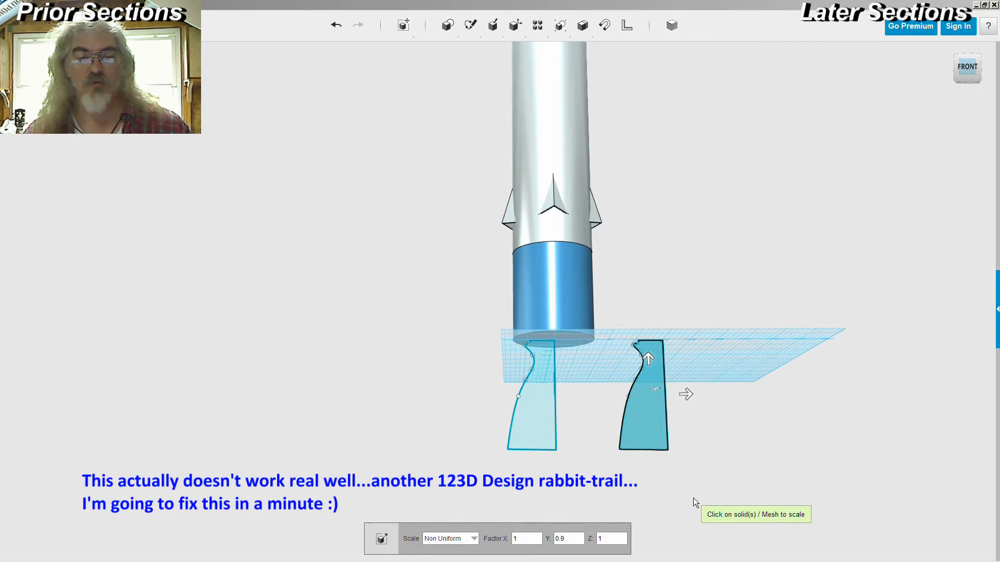
pyautogui.click(649, 423)
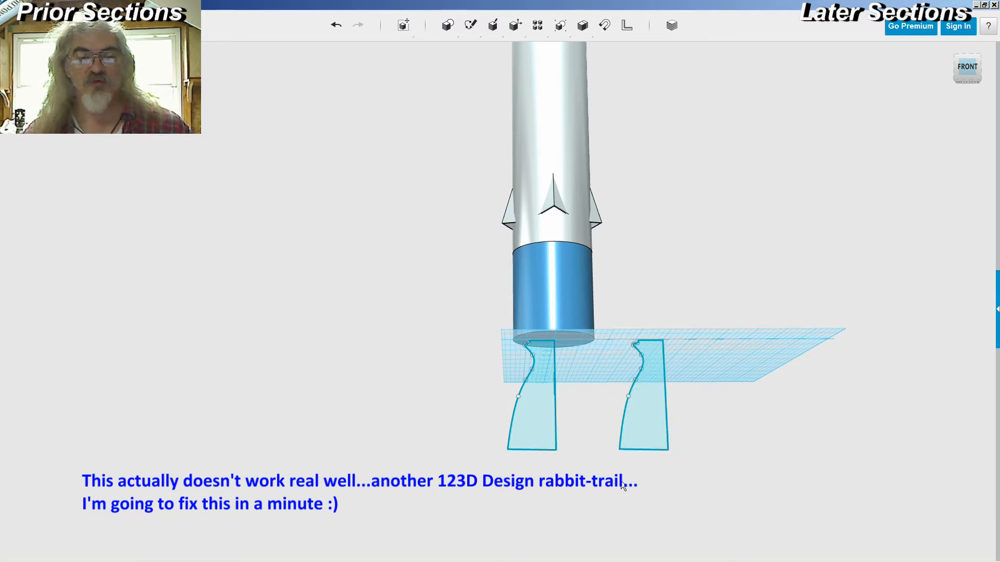
# - Try moving the duplicate bell profile sideways towards the original and undo the move
pyautogui.moveTo(620, 482); pyautogui.dragTo(622, 485, button='right')
pyautogui.click(638, 455)
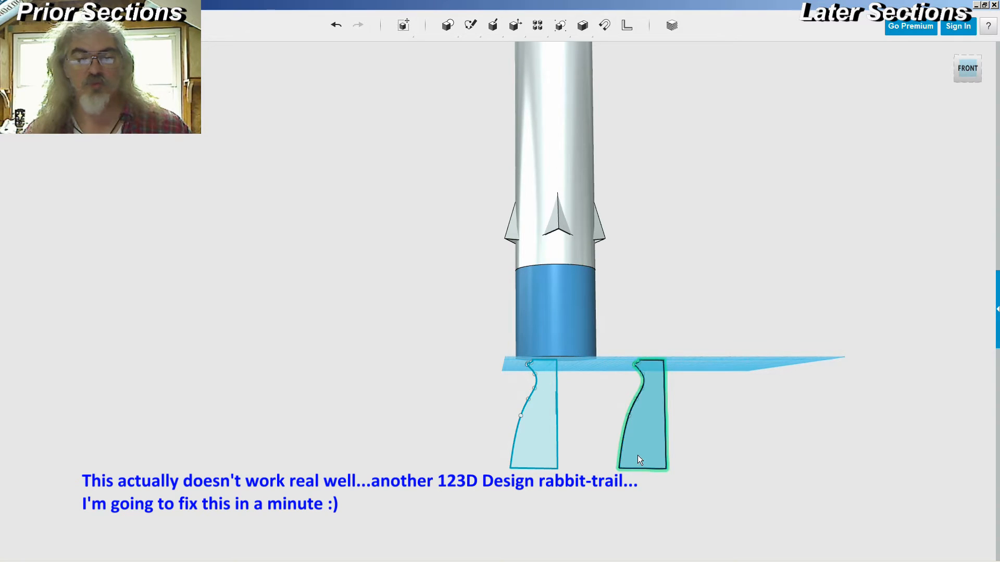
pyautogui.hotkey('ctrl', 't')
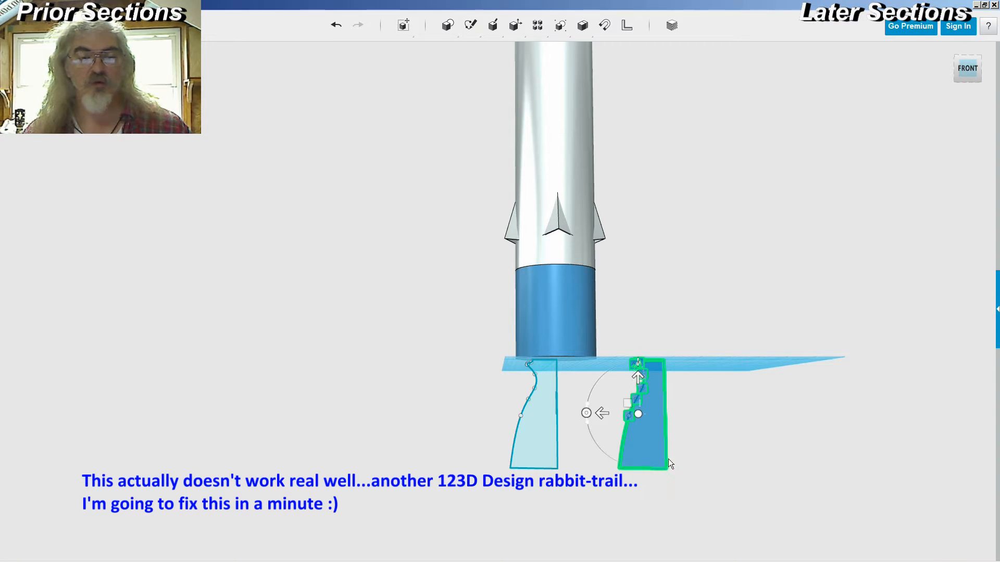
pyautogui.moveTo(566, 420); pyautogui.dragTo(545, 417)
pyautogui.hotkey('ctrl', 'z')
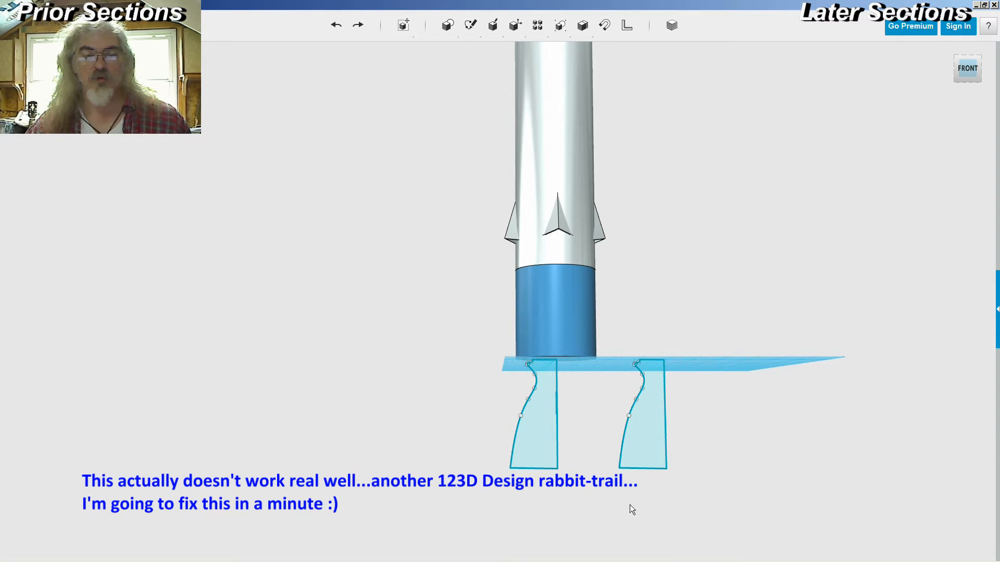
# - Move the duplicate bell profile onto the original and compare the two outlines up close
pyautogui.click(651, 442)
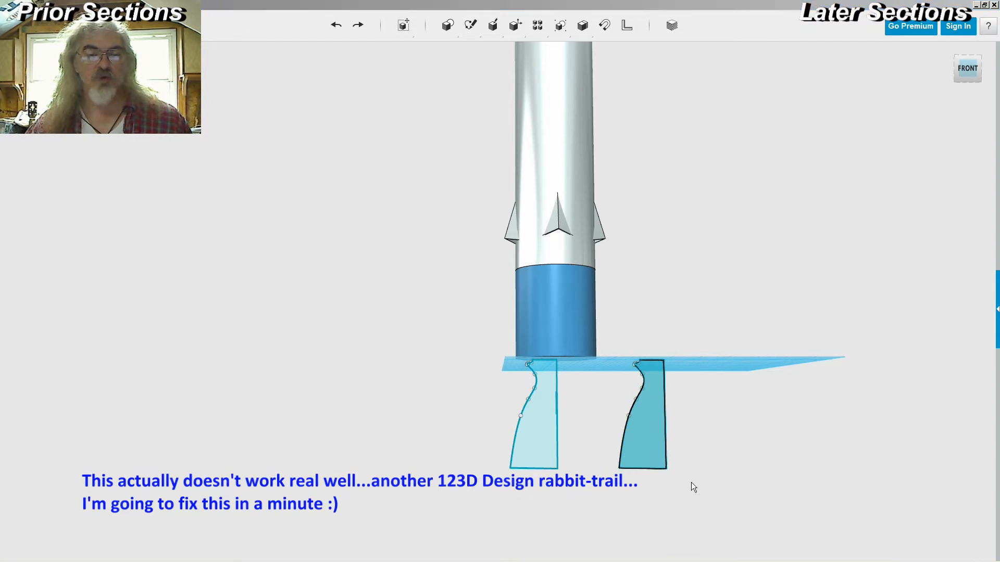
pyautogui.hotkey('ctrl', 't')
pyautogui.moveTo(600, 415); pyautogui.dragTo(503, 421)
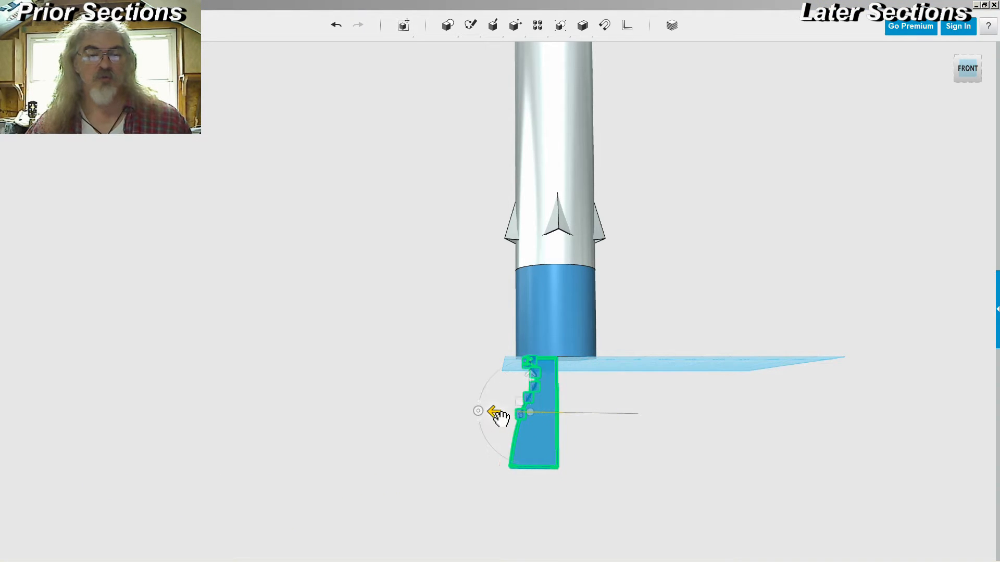
pyautogui.click(482, 449)
pyautogui.scroll(3, 488, 454)
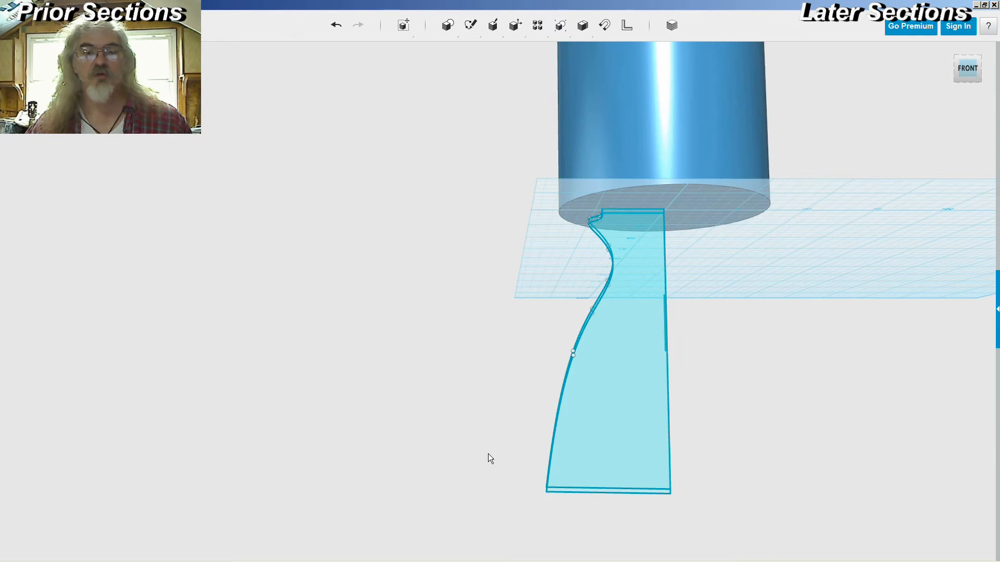
pyautogui.scroll(3, 488, 454)
pyautogui.moveTo(489, 454)
pyautogui.mouseDown(button='right')
pyautogui.moveTo(509, 458)
pyautogui.moveTo(495, 440)
pyautogui.moveTo(559, 453)
pyautogui.moveTo(485, 458)
pyautogui.mouseUp(button='right')
pyautogui.scroll(-1, 490, 453)
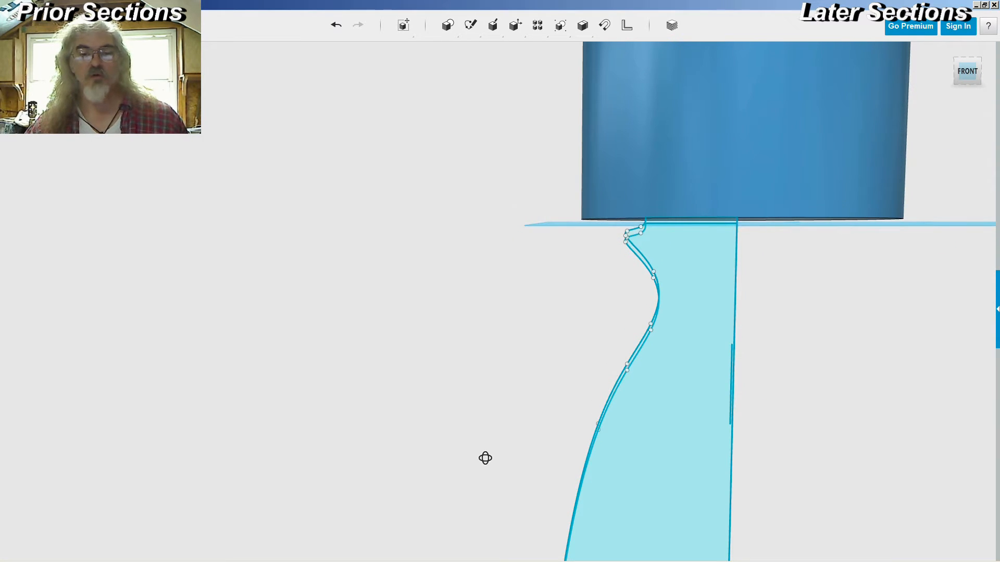
# - Undo the duplicate bell profile's move and delete the duplicate
pyautogui.hotkey('ctrl', 'z')
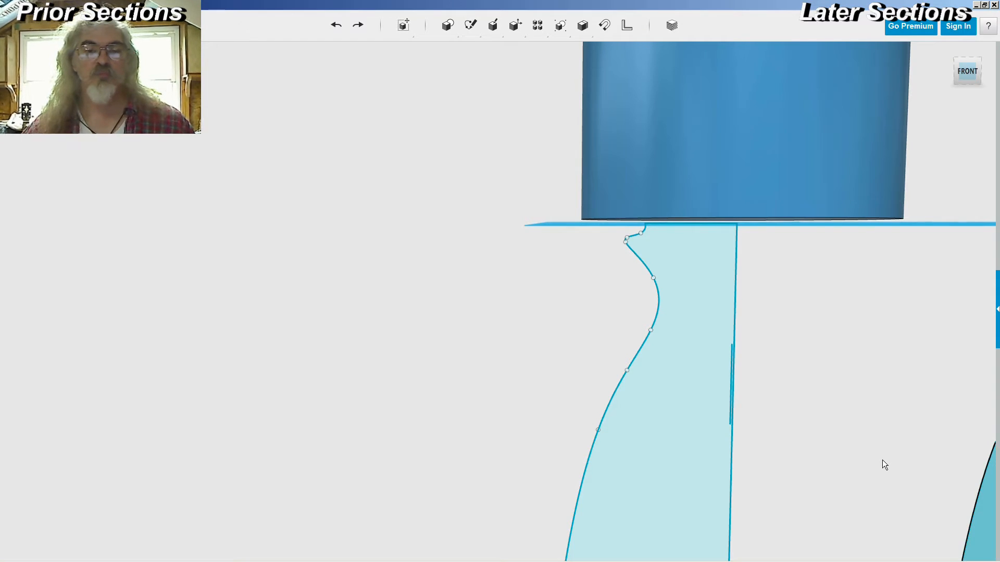
pyautogui.press('Delete')
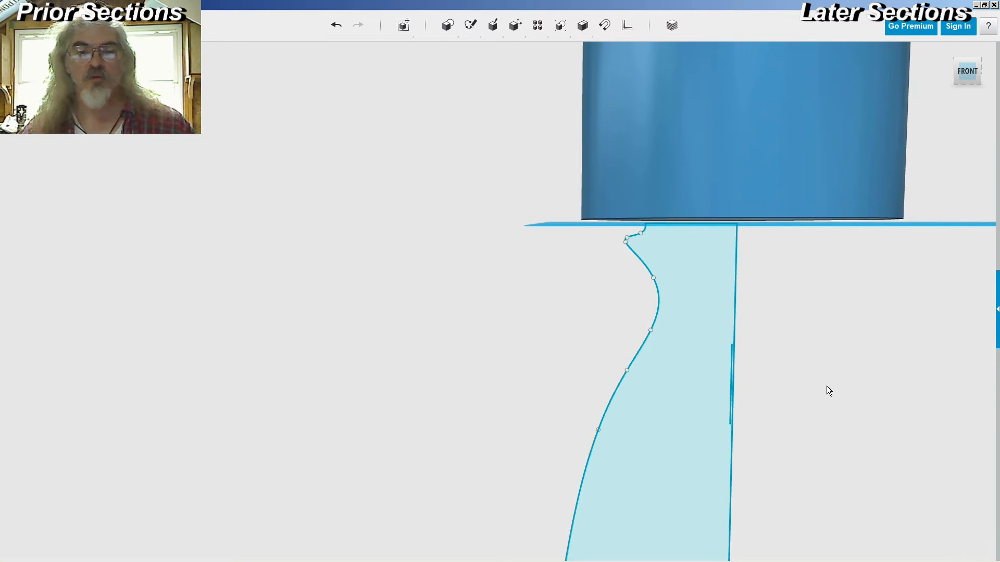
# - Start a spline in the original bell sketch from just below the centre line's upper end, following the outer contour inside the wall
pyautogui.scroll(-2, 829, 377)
pyautogui.moveTo(829, 377); pyautogui.dragTo(807, 364, button='right')
pyautogui.scroll(2, 815, 361)
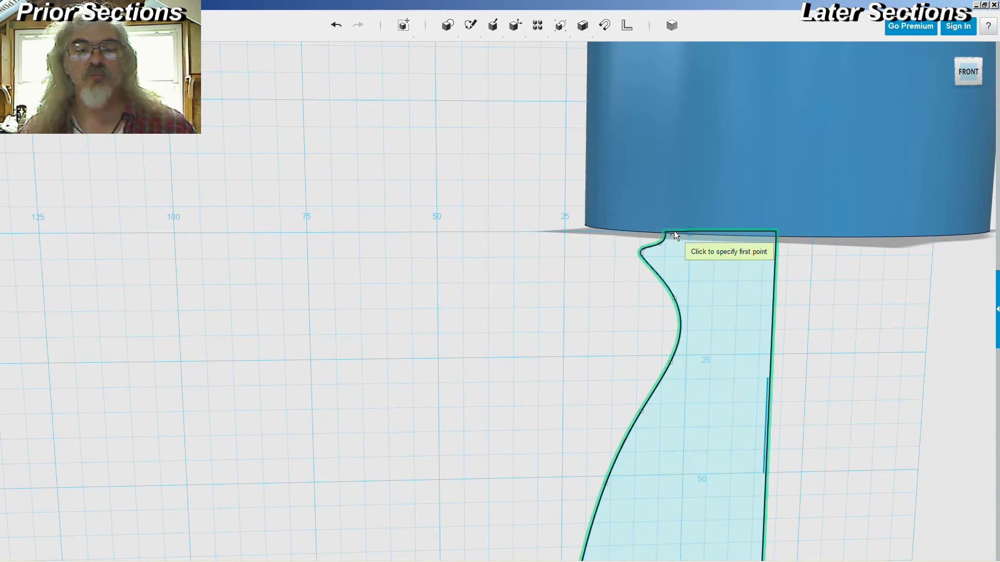
pyautogui.click(684, 252)
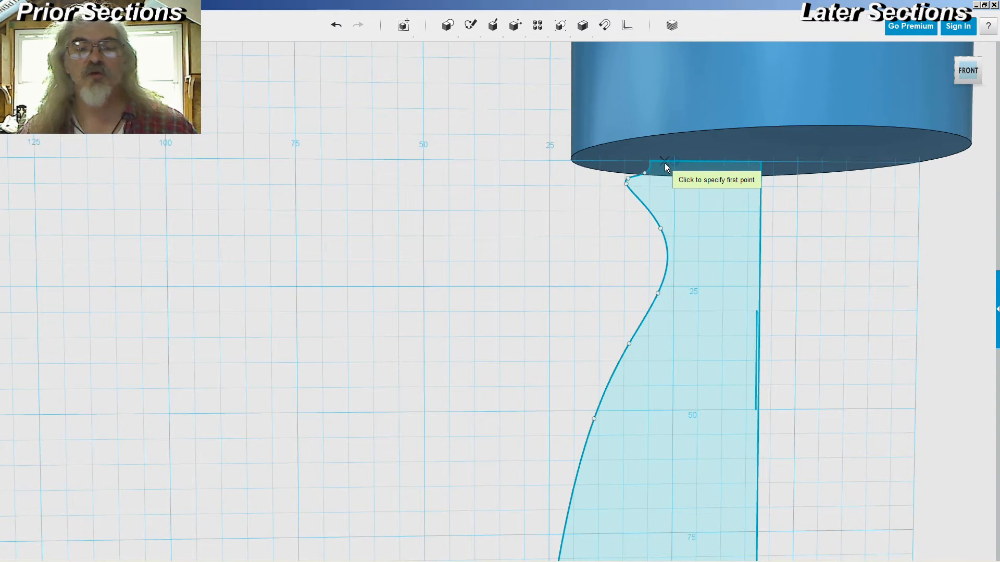
pyautogui.click(760, 191)
pyautogui.click(685, 204)
pyautogui.click(683, 277)
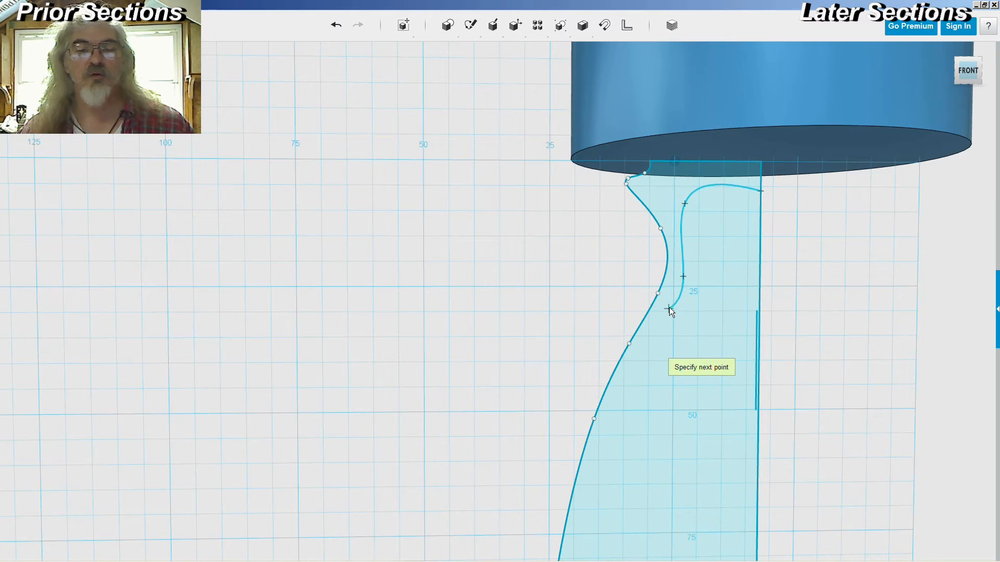
pyautogui.click(673, 298)
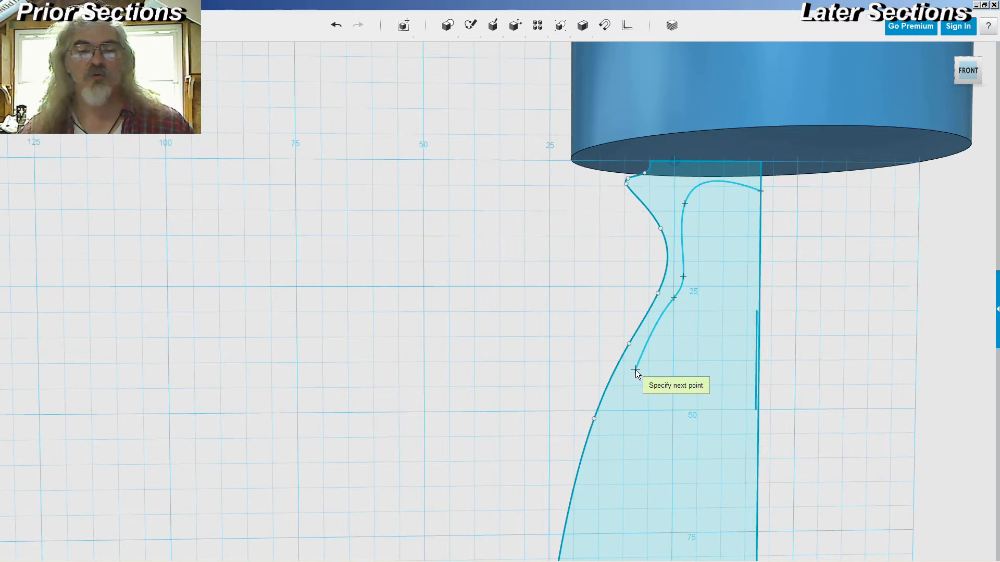
pyautogui.click(643, 350)
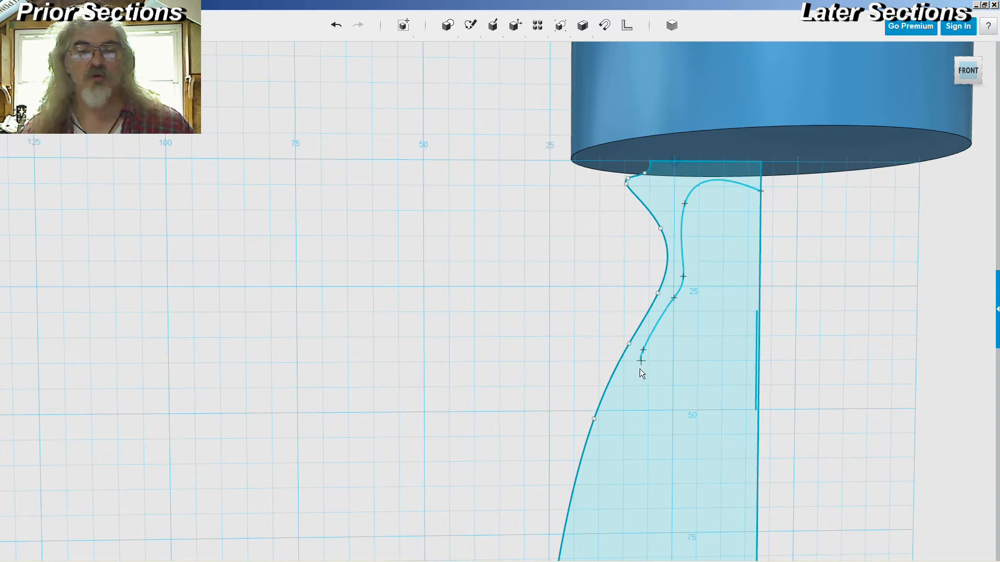
pyautogui.click(611, 421)
# - Extend the inner spline past the bell's lower edge and close it through the bottom axis corner at its start point
pyautogui.scroll(-2, 617, 419)
pyautogui.moveTo(616, 442); pyautogui.dragTo(638, 270, button='middle')
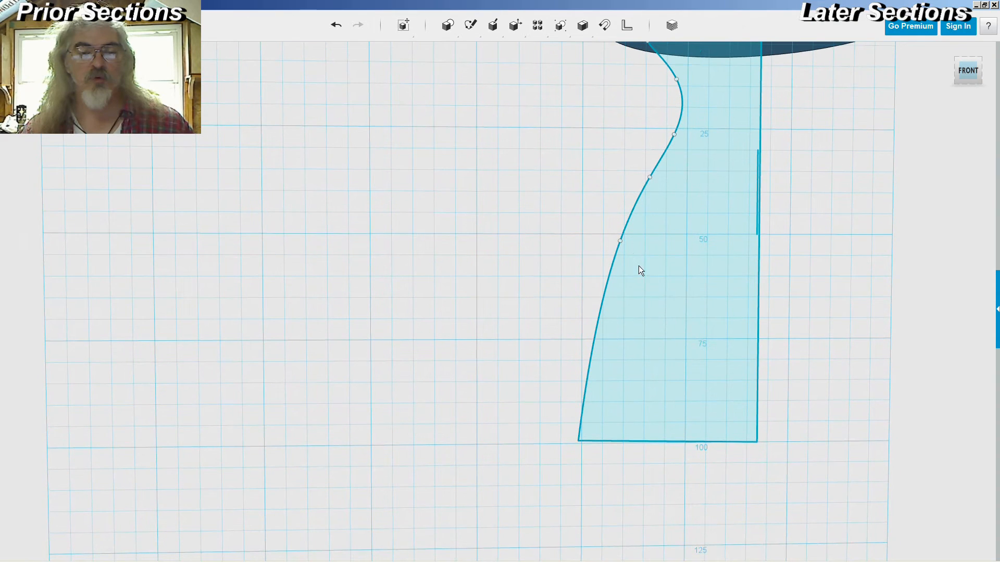
pyautogui.click(586, 452)
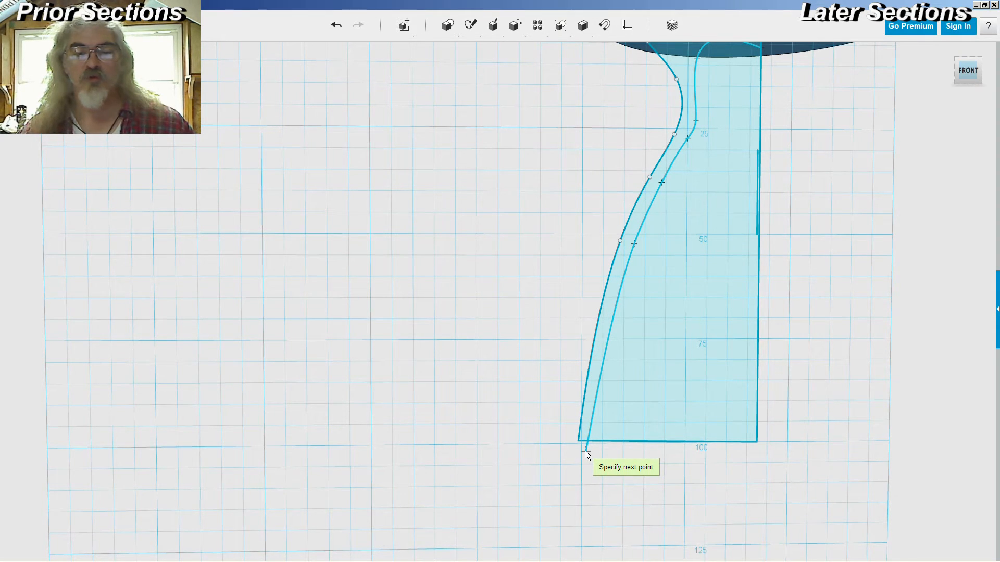
pyautogui.click(756, 482)
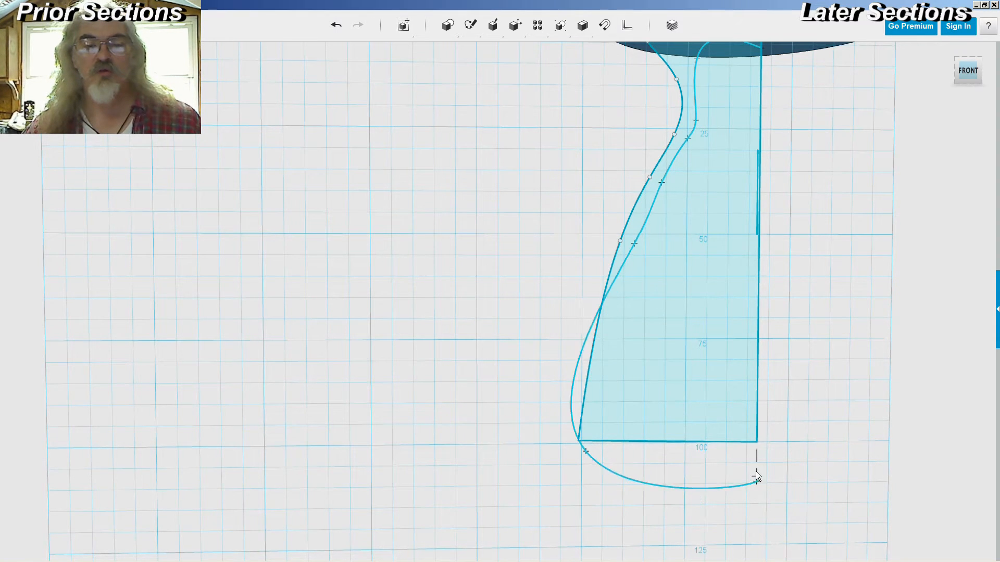
pyautogui.click(757, 442)
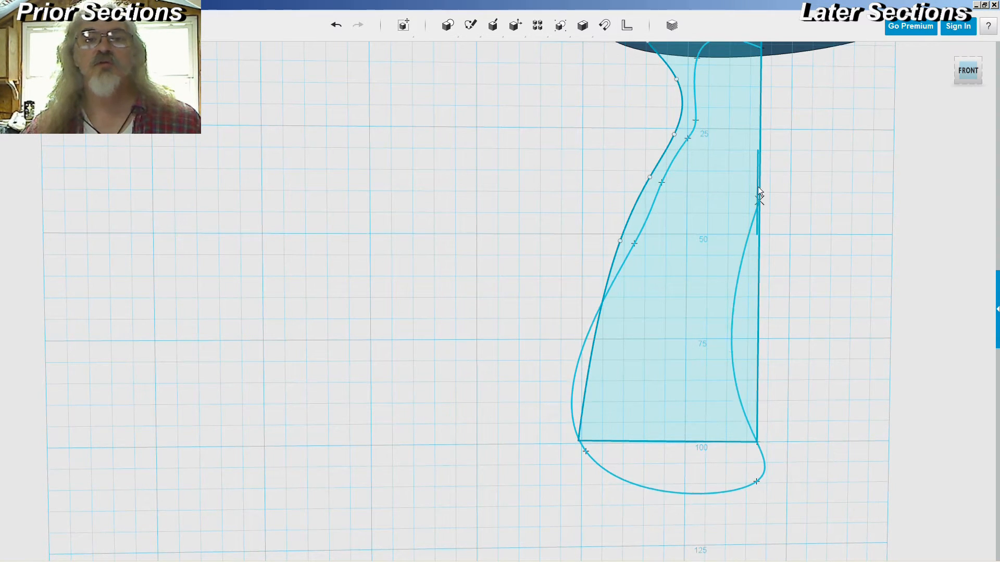
pyautogui.click(760, 50)
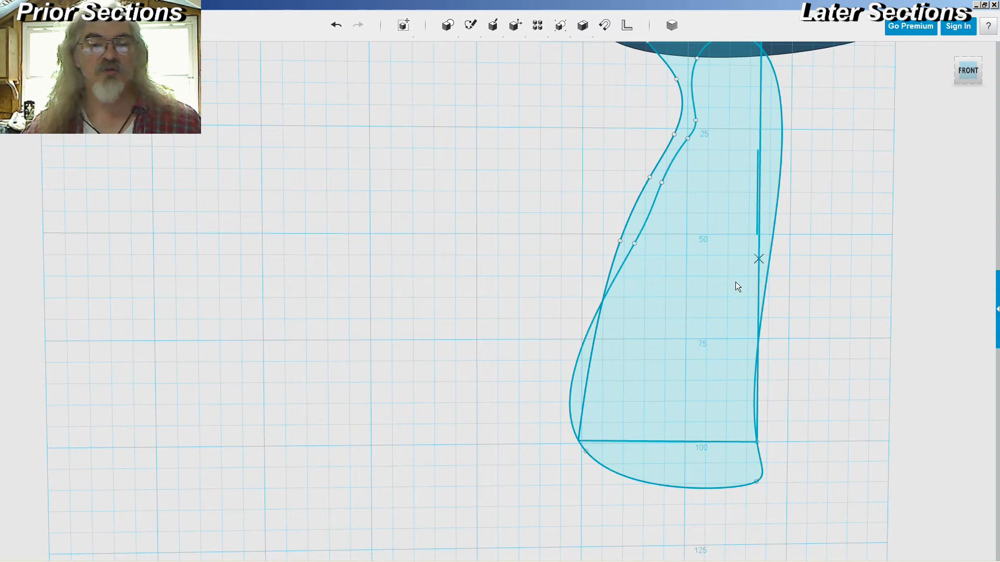
pyautogui.press('Escape')
# - Pull the spline point near the bell's outer rim well below the lower edge so the curve stays inside the wall
pyautogui.click(585, 345)
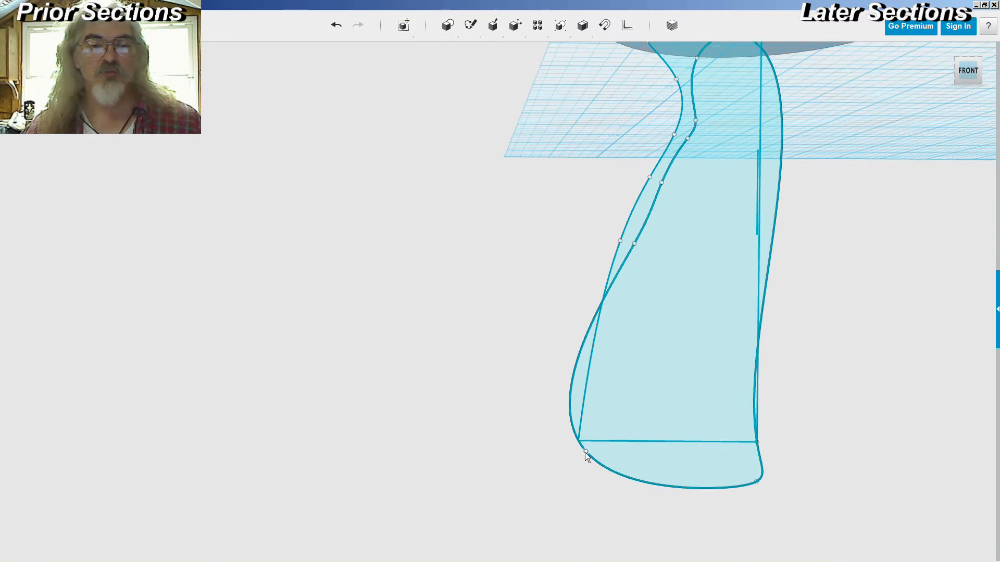
pyautogui.moveTo(585, 451); pyautogui.dragTo(632, 500)
pyautogui.moveTo(621, 547); pyautogui.dragTo(615, 559)
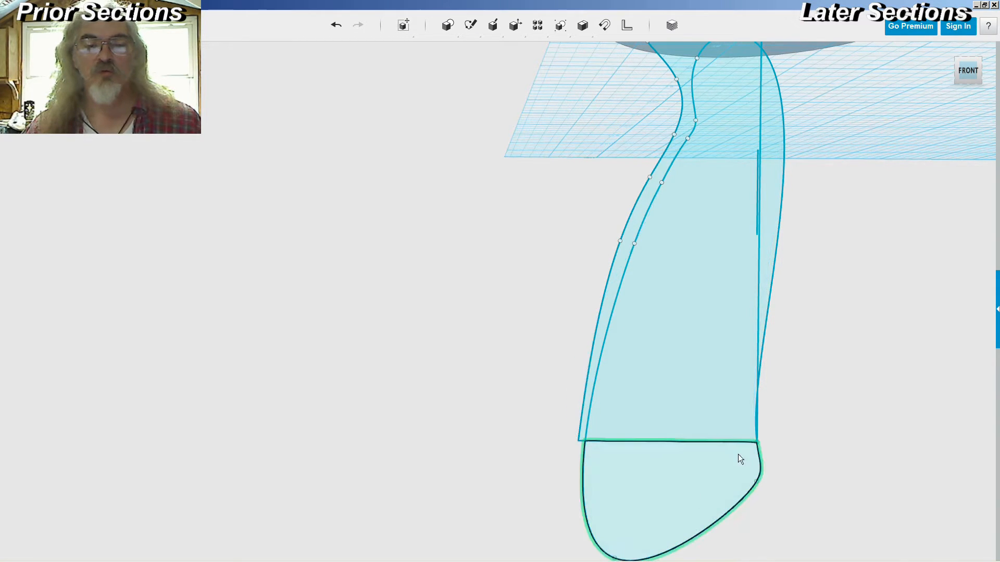
# - Shift the spline's point below the axis corner inward and fine-tune its lowest point beneath the bell
pyautogui.moveTo(762, 443); pyautogui.dragTo(770, 444)
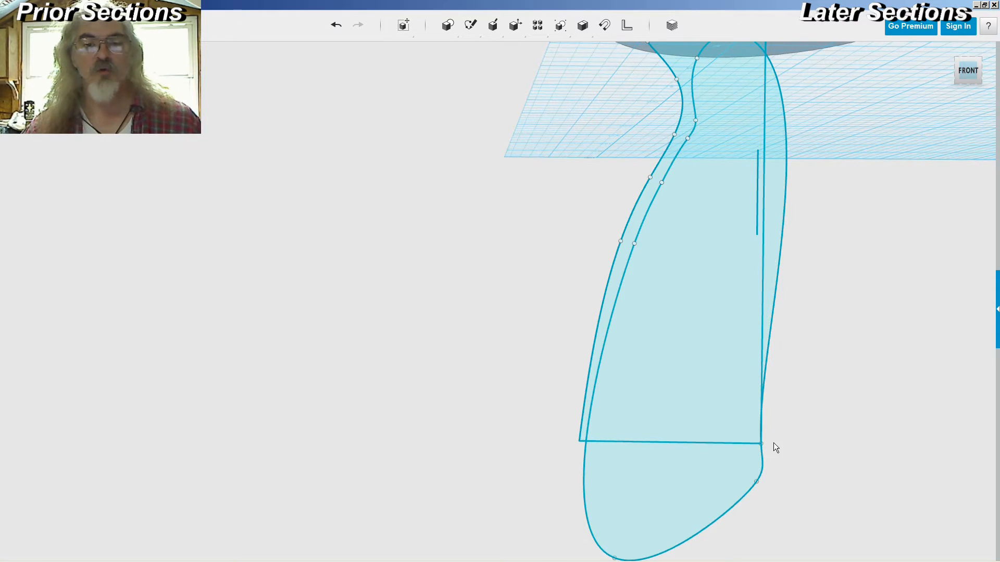
pyautogui.hotkey('ctrl', 'z')
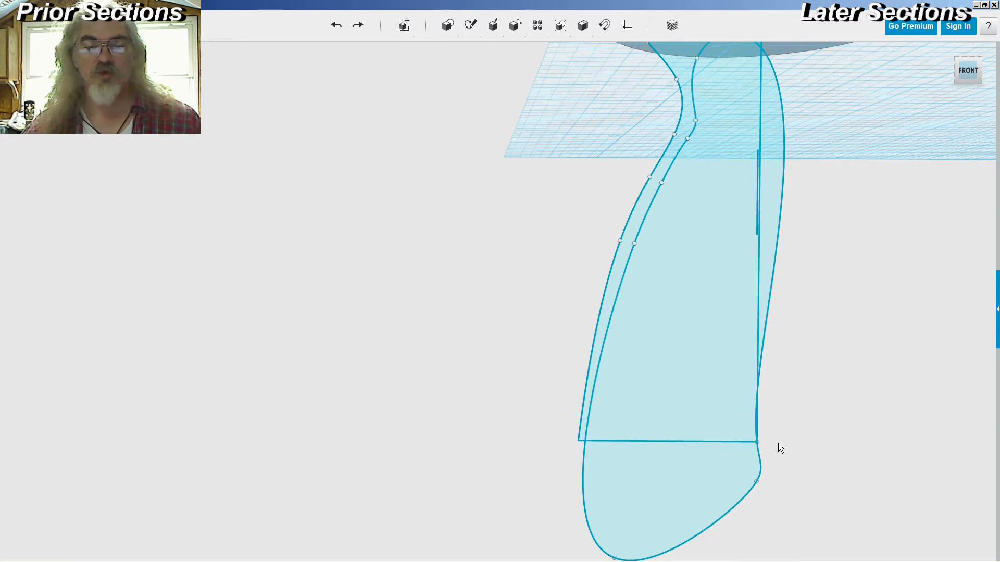
pyautogui.moveTo(757, 480); pyautogui.dragTo(736, 477)
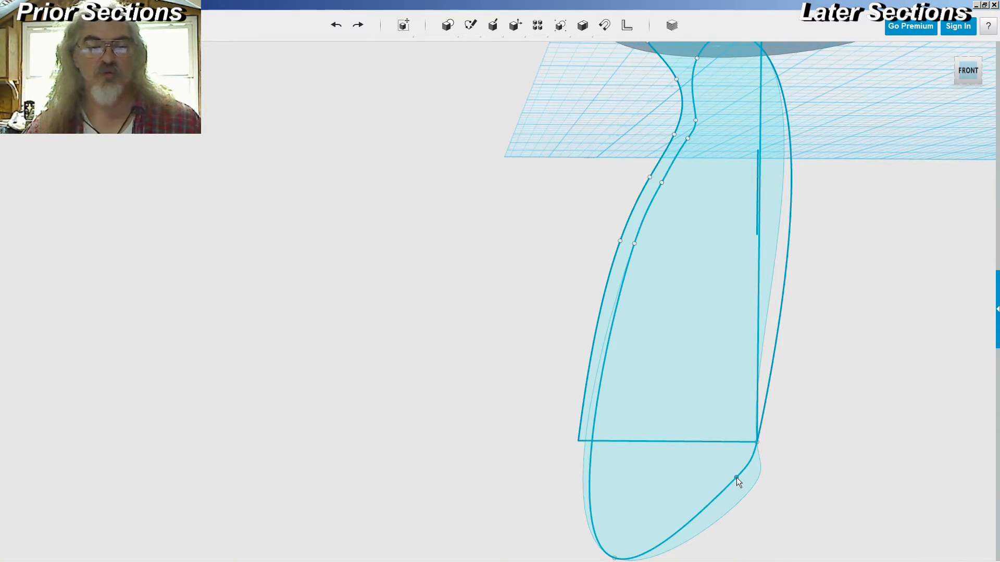
pyautogui.moveTo(609, 557); pyautogui.dragTo(612, 558)
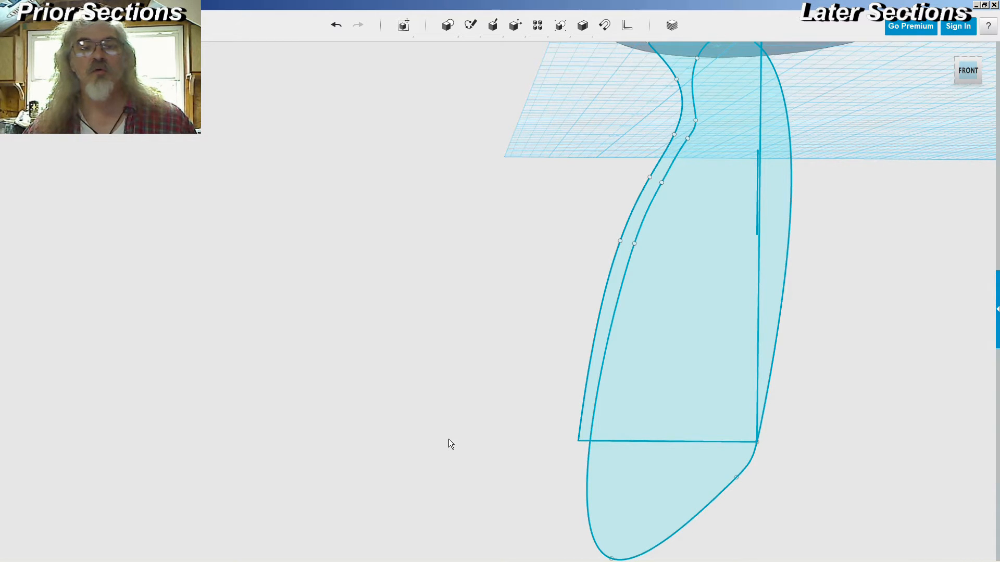
# - Move the inner spline's upper point down and toward the axis so the curve peaks close to the centre line
pyautogui.scroll(-2, 449, 439)
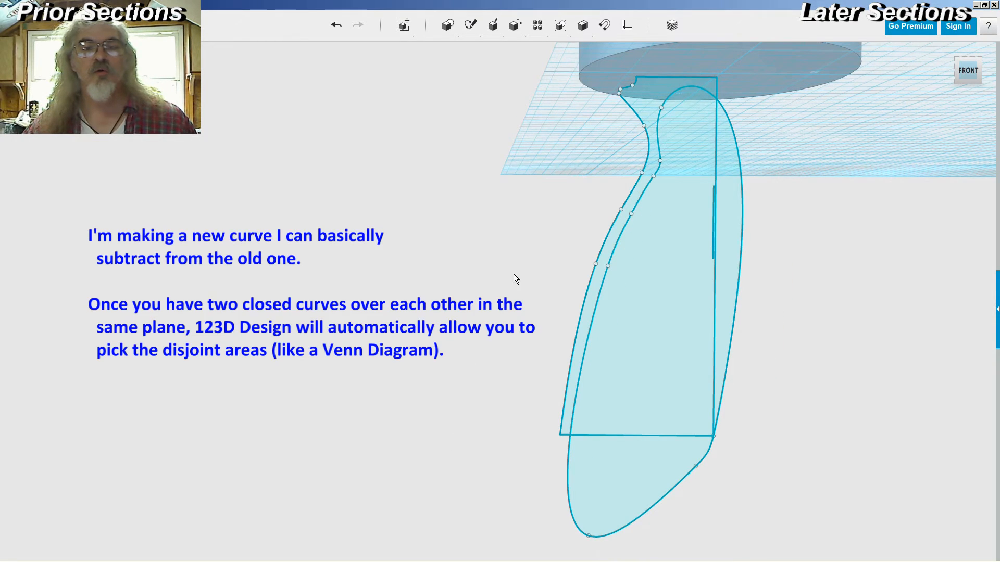
pyautogui.moveTo(661, 107); pyautogui.dragTo(672, 141)
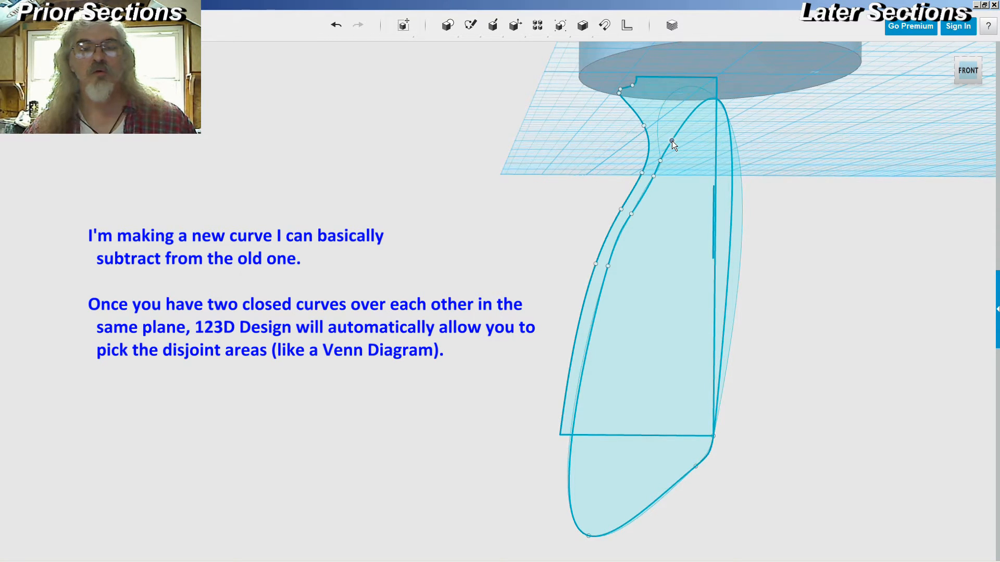
pyautogui.moveTo(672, 139); pyautogui.dragTo(671, 139)
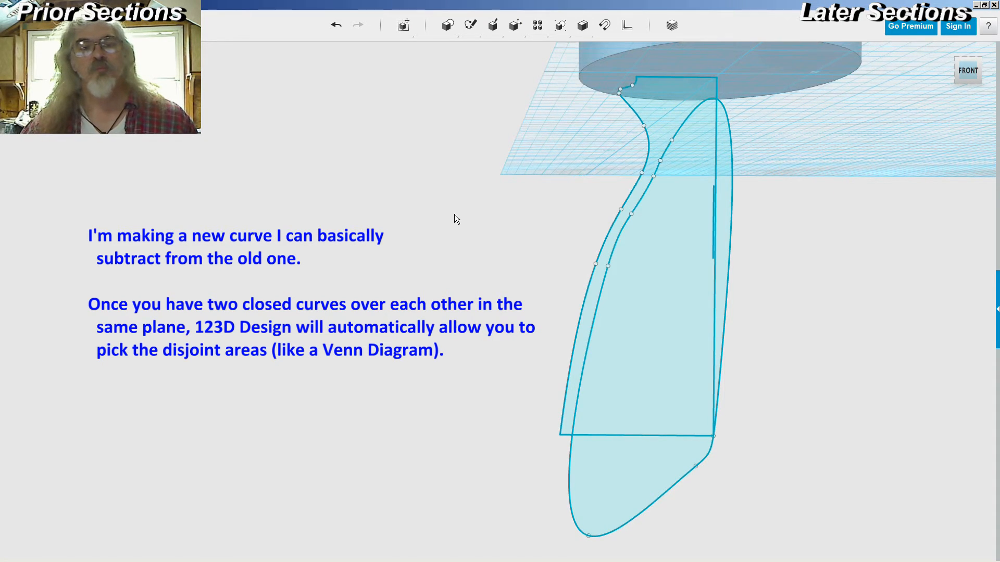
# - Revolve the wall area between the outer profile and the inner spline a full turn about the vertical centre line
pyautogui.click(662, 113)
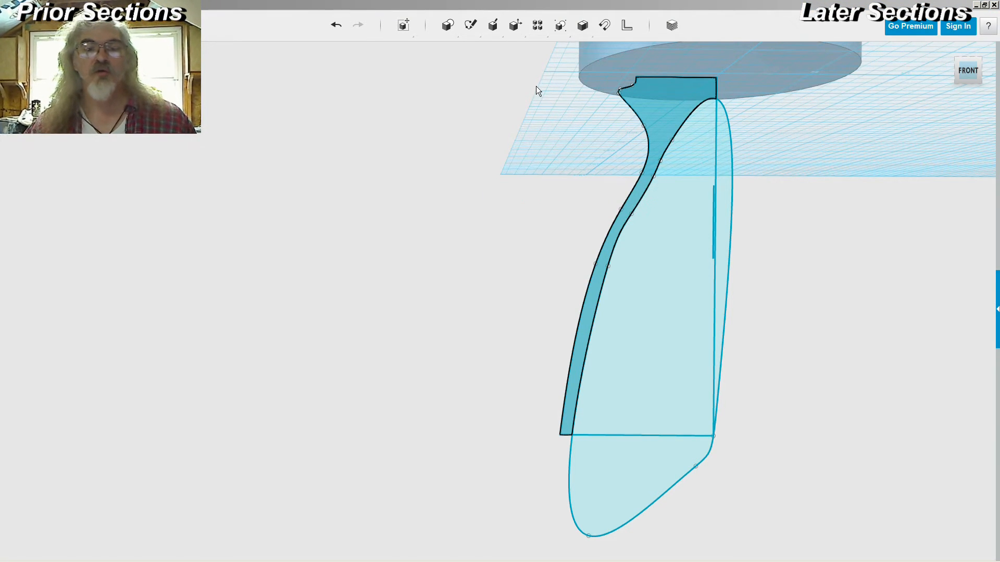
pyautogui.click(716, 207)
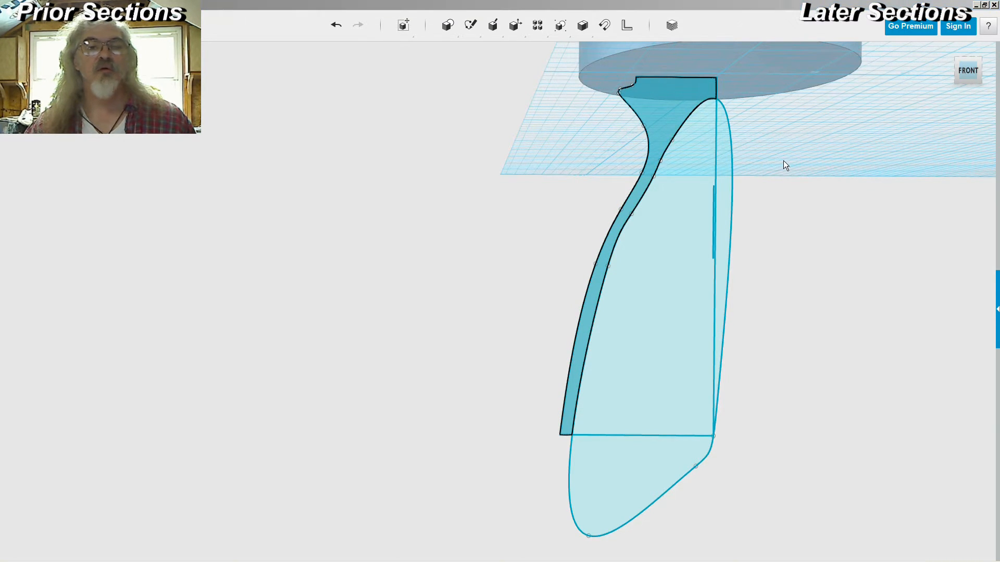
pyautogui.click(716, 130)
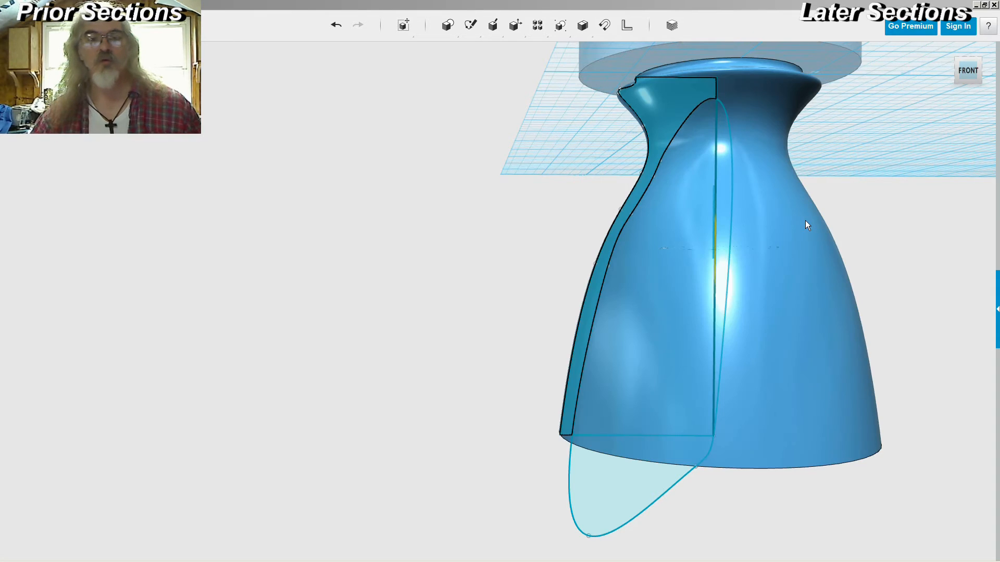
pyautogui.click(805, 225)
# - Inspect the inside of the revolved bell, then hide the bell's sketches so only the solids remain displayed
pyautogui.moveTo(500, 311); pyautogui.dragTo(500, 263, button='right')
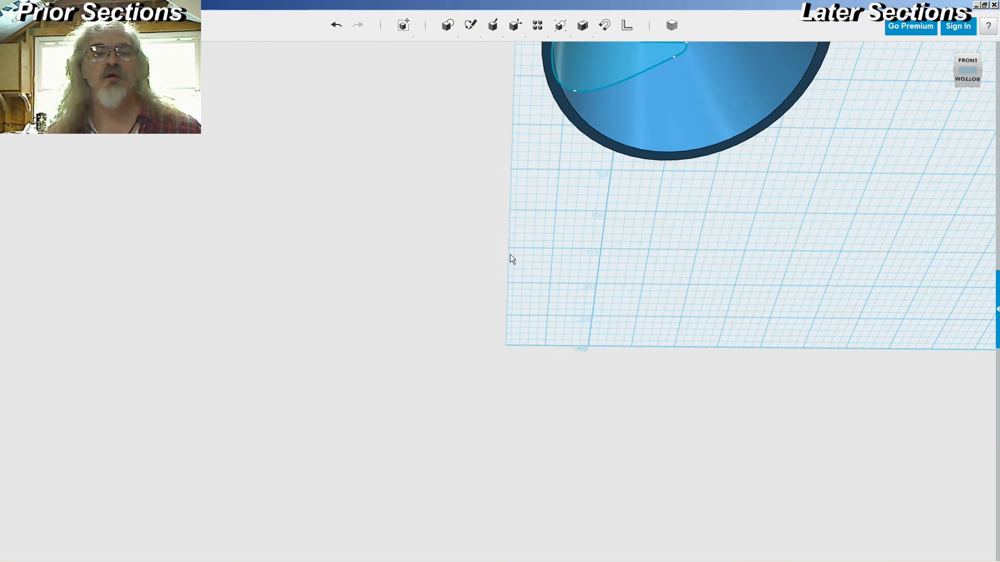
pyautogui.moveTo(570, 206); pyautogui.dragTo(526, 286, button='right')
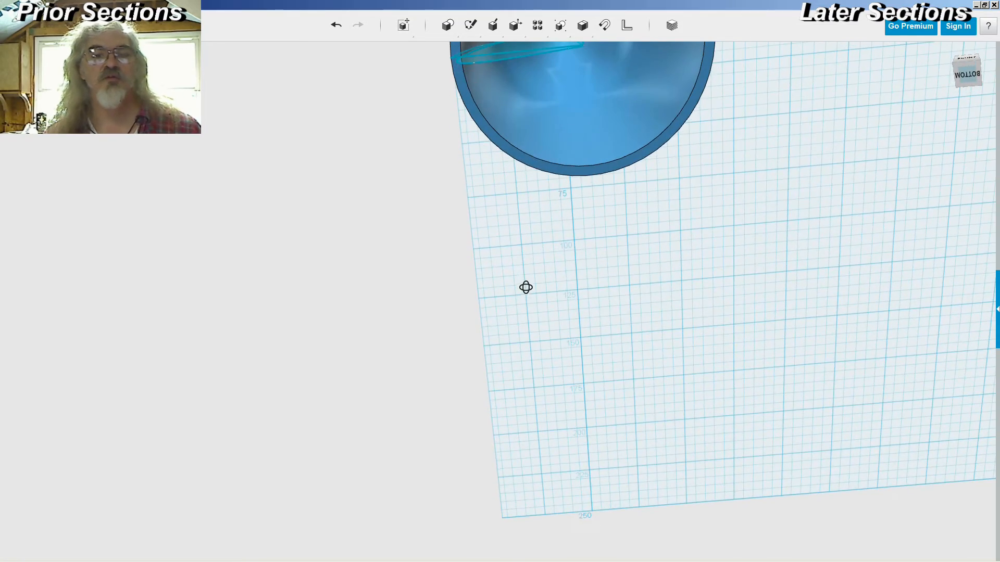
pyautogui.moveTo(567, 251); pyautogui.dragTo(780, 251, button='right')
pyautogui.scroll(-3, 767, 270)
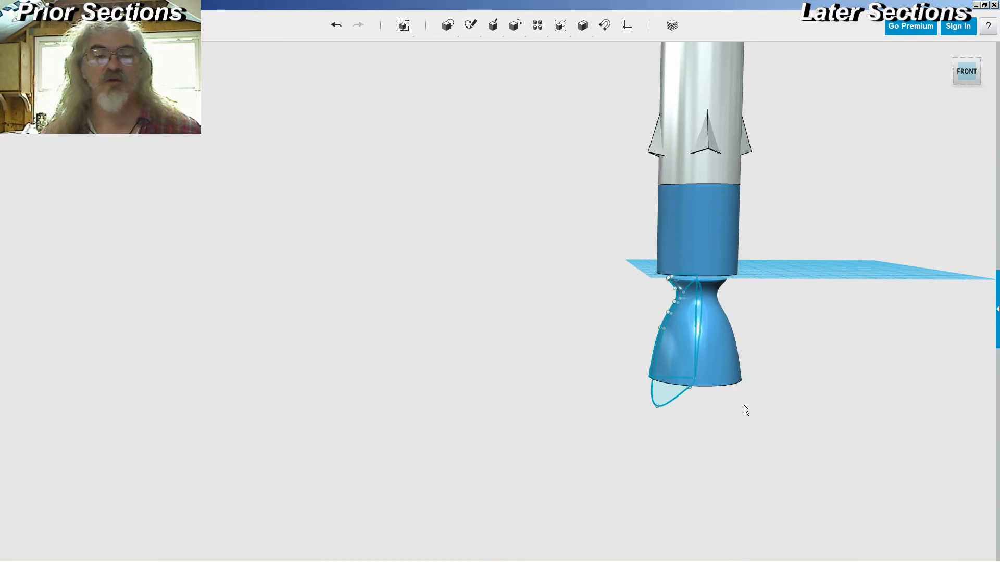
pyautogui.moveTo(625, 443); pyautogui.dragTo(776, 265)
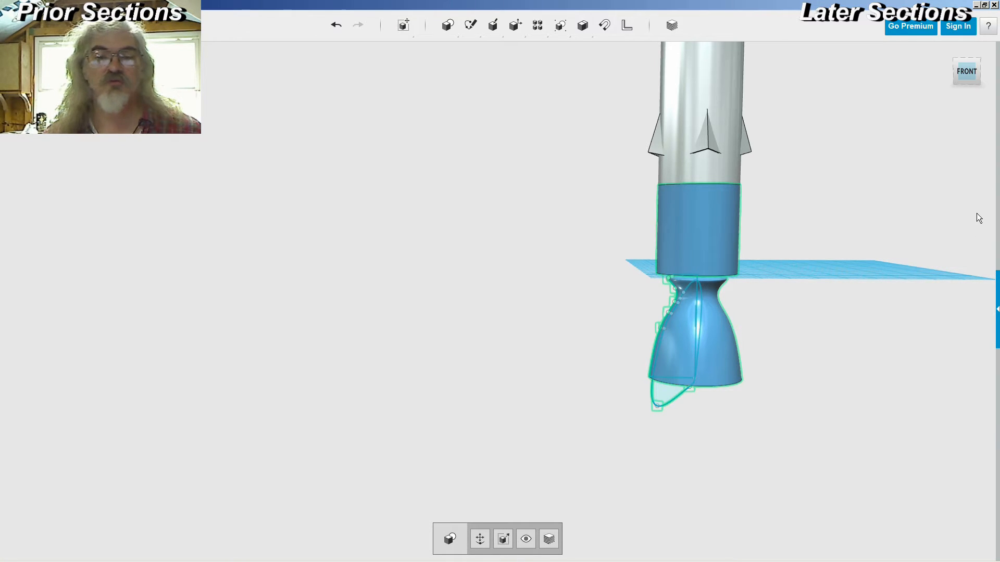
pyautogui.click(942, 253)
# - Examine the hollow engine bell and lower stage from below and from the front
pyautogui.moveTo(493, 223); pyautogui.dragTo(510, 199, button='right')
pyautogui.moveTo(917, 351); pyautogui.dragTo(915, 377, button='right')
pyautogui.moveTo(692, 417); pyautogui.dragTo(691, 448, button='right')
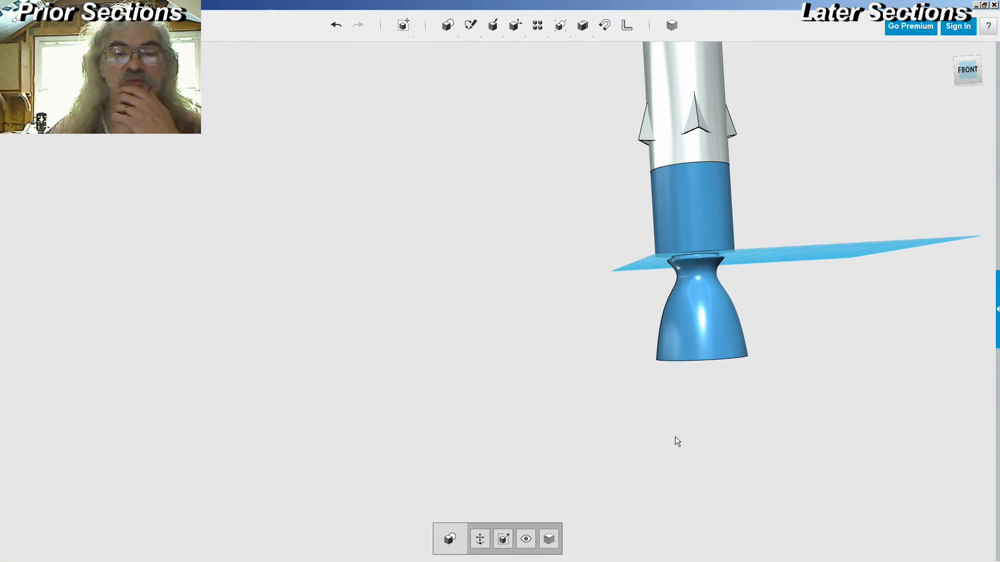
pyautogui.moveTo(627, 374); pyautogui.dragTo(628, 305, button='right')
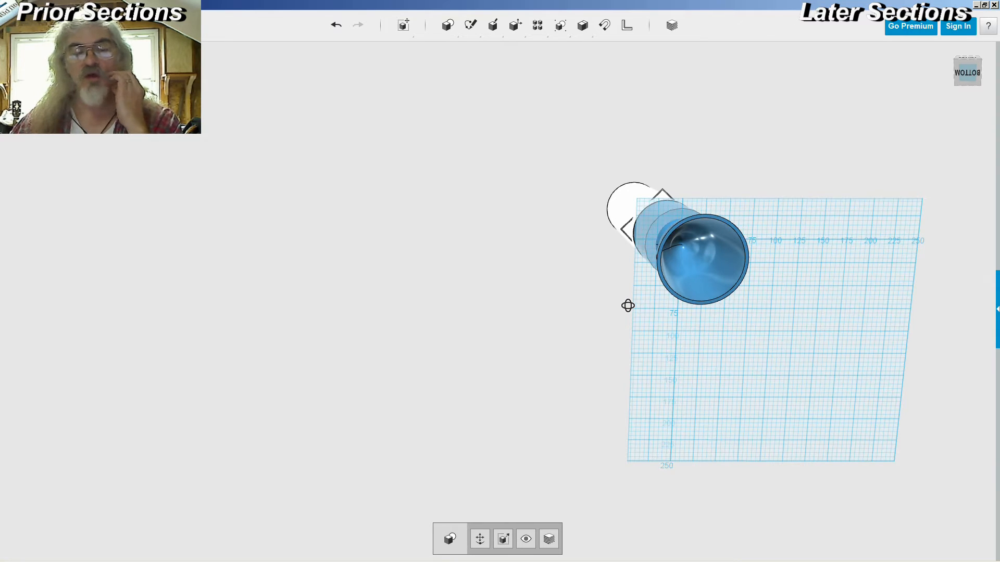
pyautogui.moveTo(628, 306); pyautogui.dragTo(647, 382, button='right')
pyautogui.moveTo(767, 384); pyautogui.dragTo(805, 365, button='right')
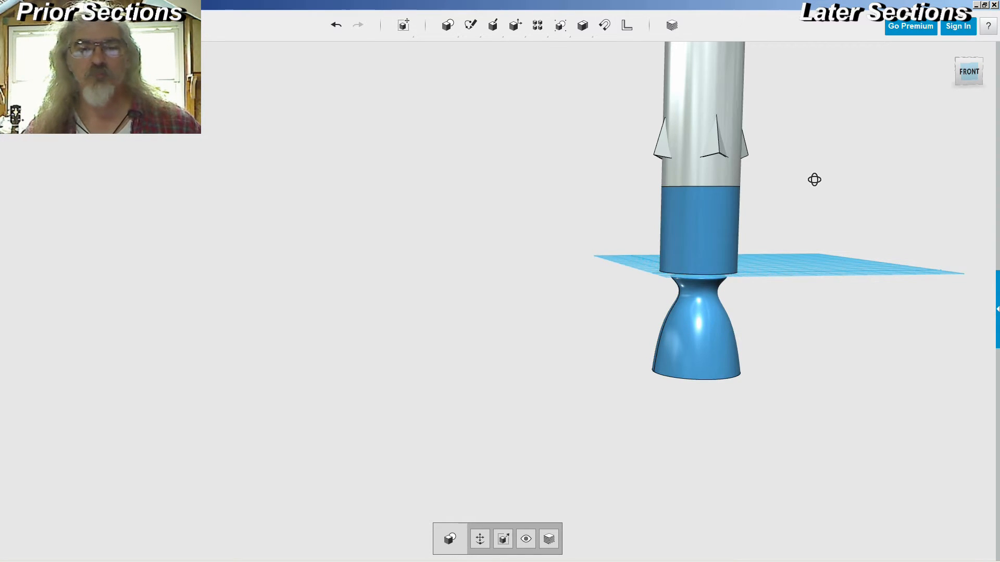
pyautogui.moveTo(814, 179); pyautogui.dragTo(814, 189, button='right')
pyautogui.moveTo(820, 177); pyautogui.dragTo(698, 212, button='middle')
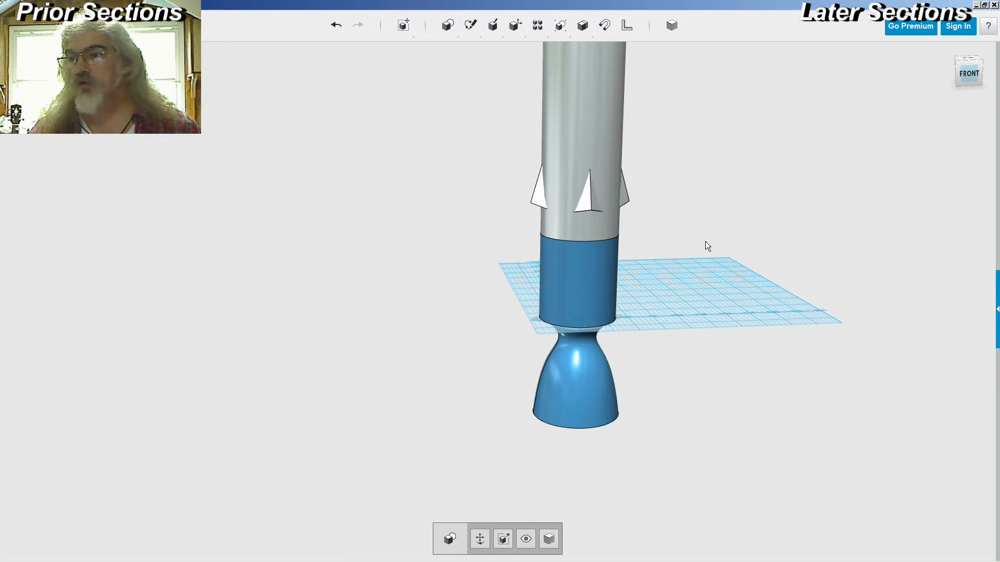
# - Switch to the Stage 1 propulsion system layout drawing and examine the ballast tanks, the bell and the station scale
pyautogui.hotkey('alt', 'Tab')
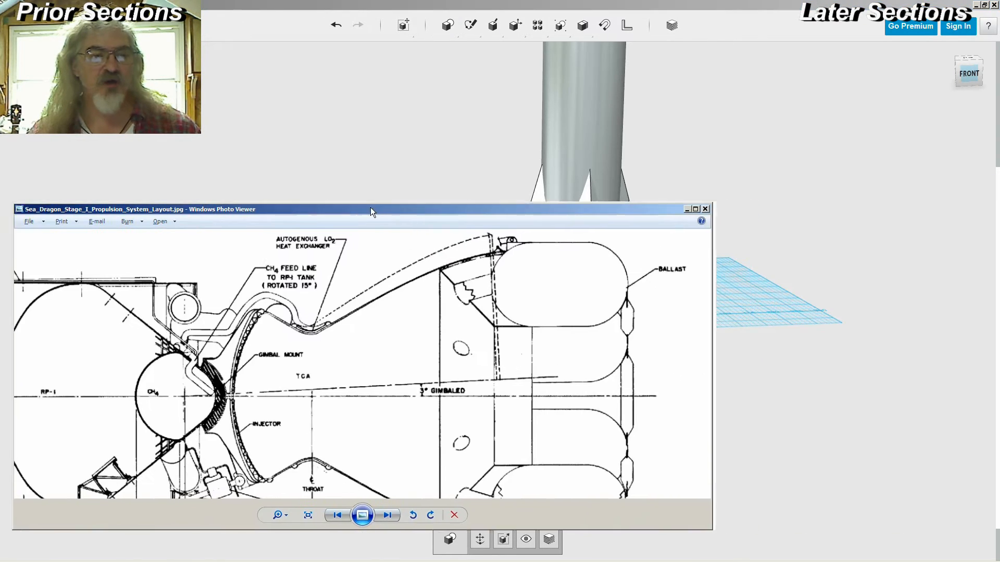
pyautogui.moveTo(371, 207); pyautogui.dragTo(229, 211)
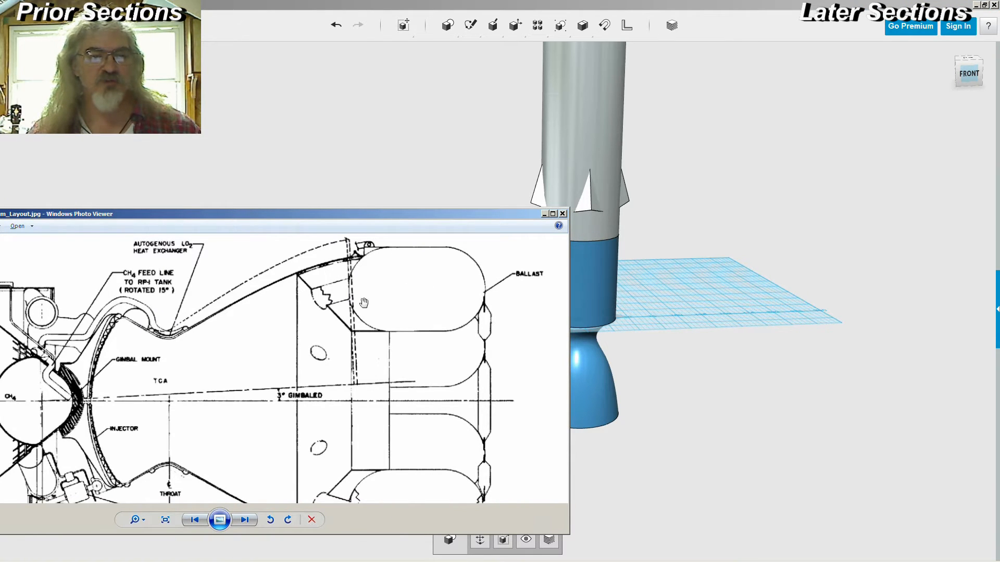
pyautogui.moveTo(379, 213); pyautogui.dragTo(999, 156)
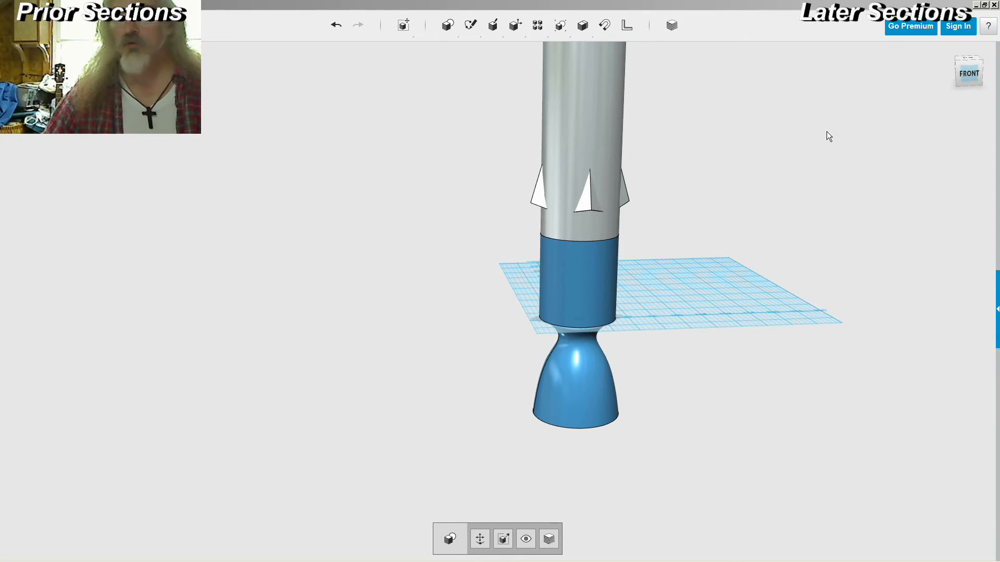
pyautogui.moveTo(999, 129); pyautogui.dragTo(337, 121)
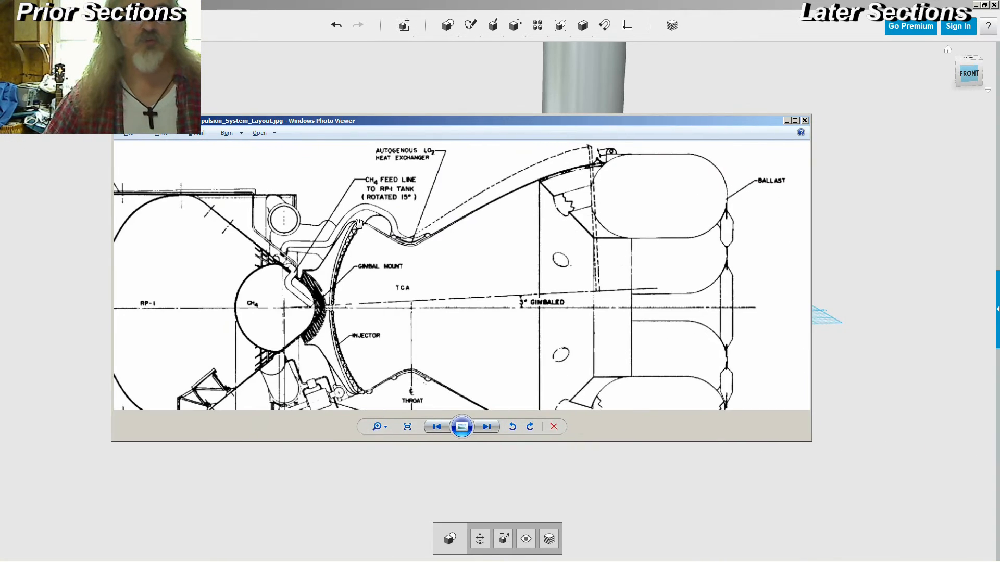
pyautogui.moveTo(420, 254)
pyautogui.mouseDown()
pyautogui.moveTo(478, 290)
pyautogui.moveTo(486, 204)
pyautogui.mouseUp()
pyautogui.moveTo(500, 342); pyautogui.dragTo(453, 212)
pyautogui.moveTo(494, 264)
pyautogui.mouseDown()
pyautogui.moveTo(501, 187)
pyautogui.moveTo(496, 319)
pyautogui.mouseUp()
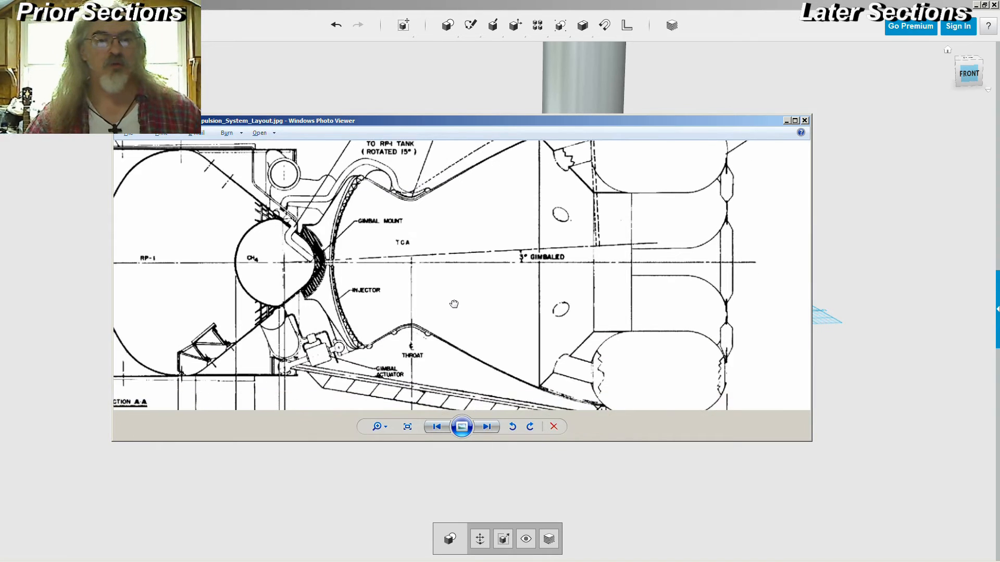
pyautogui.scroll(-5, 456, 293)
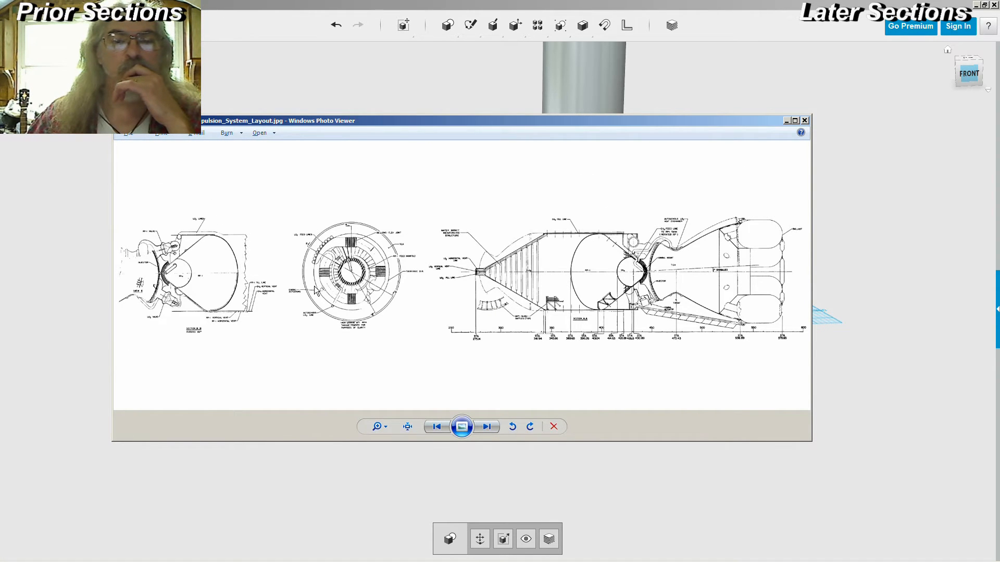
pyautogui.scroll(3, 708, 292)
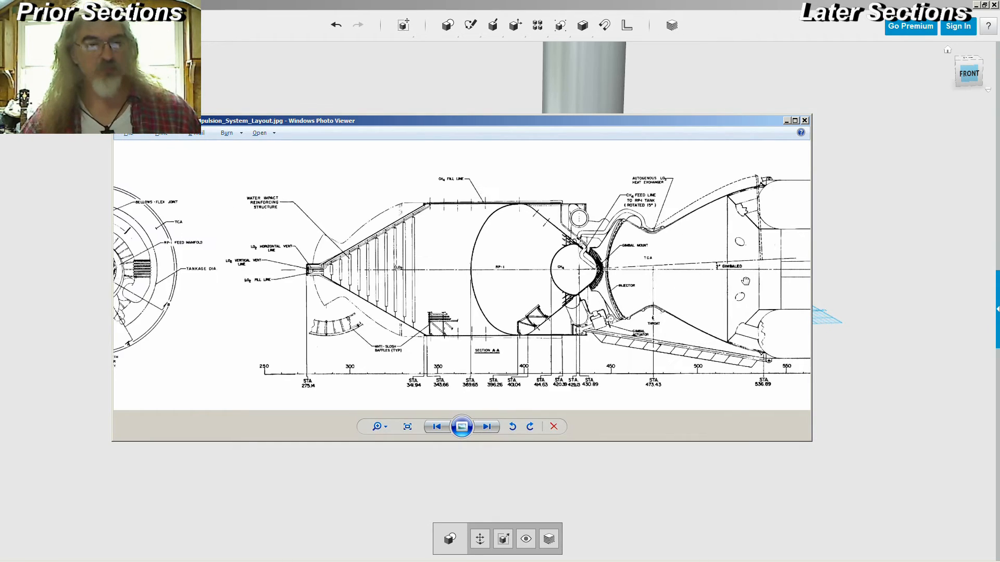
pyautogui.moveTo(745, 280); pyautogui.dragTo(482, 274)
# - Switch to the seadragon.jpg drawing and examine the ballast assembly in its side and end views
pyautogui.hotkey('alt', 'Tab')
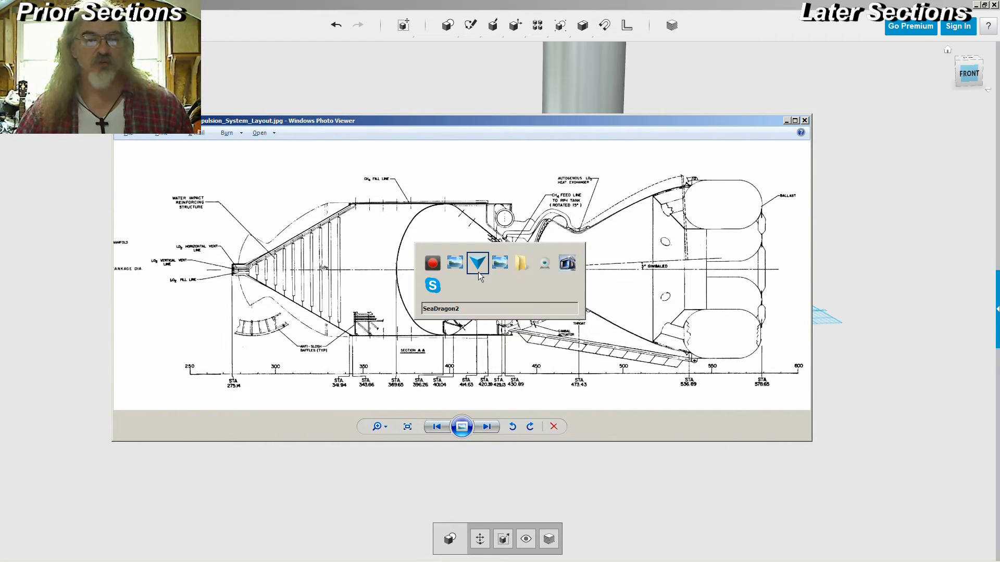
pyautogui.hotkey('alt', 'Tab')
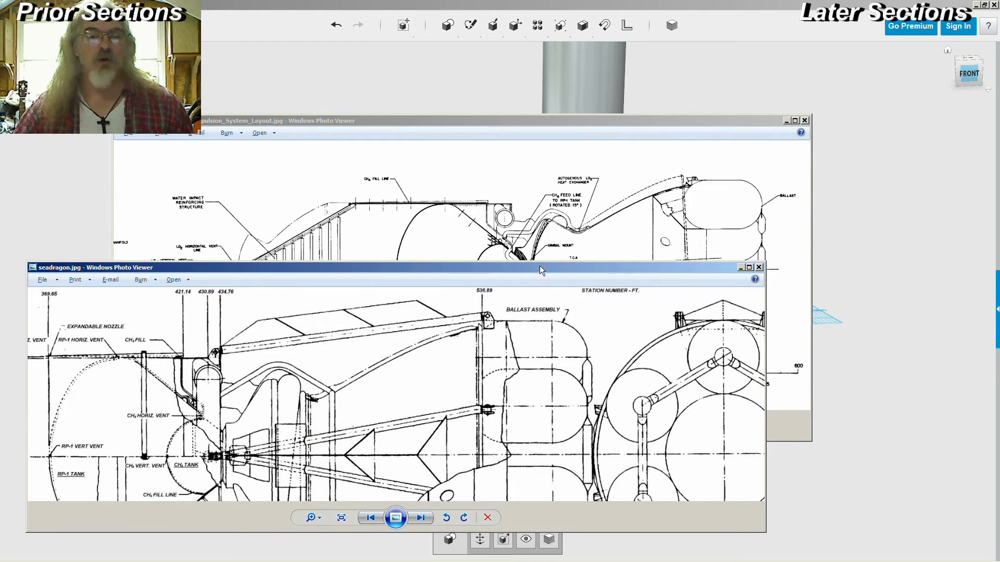
pyautogui.moveTo(539, 262); pyautogui.dragTo(539, 98)
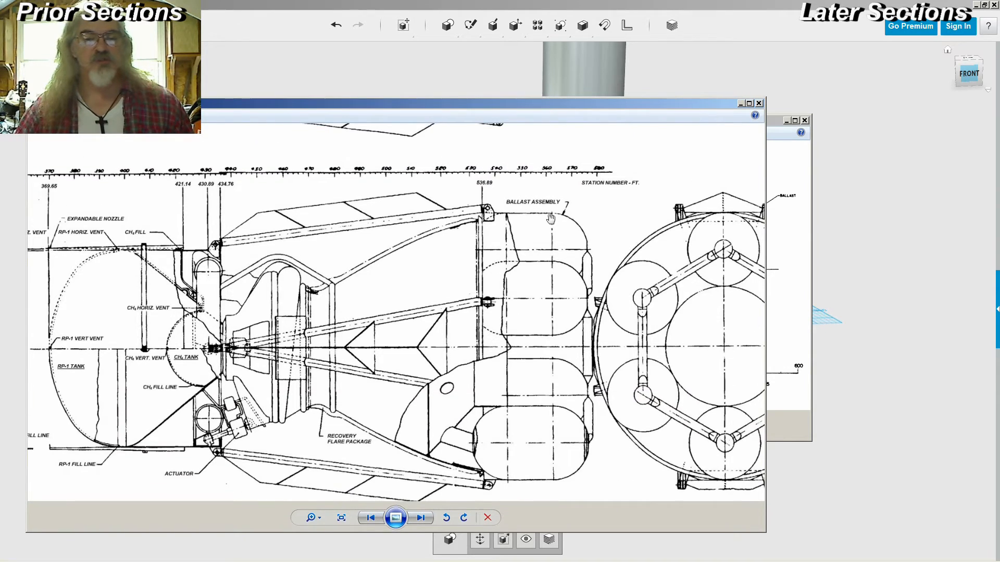
pyautogui.moveTo(607, 269); pyautogui.dragTo(467, 268)
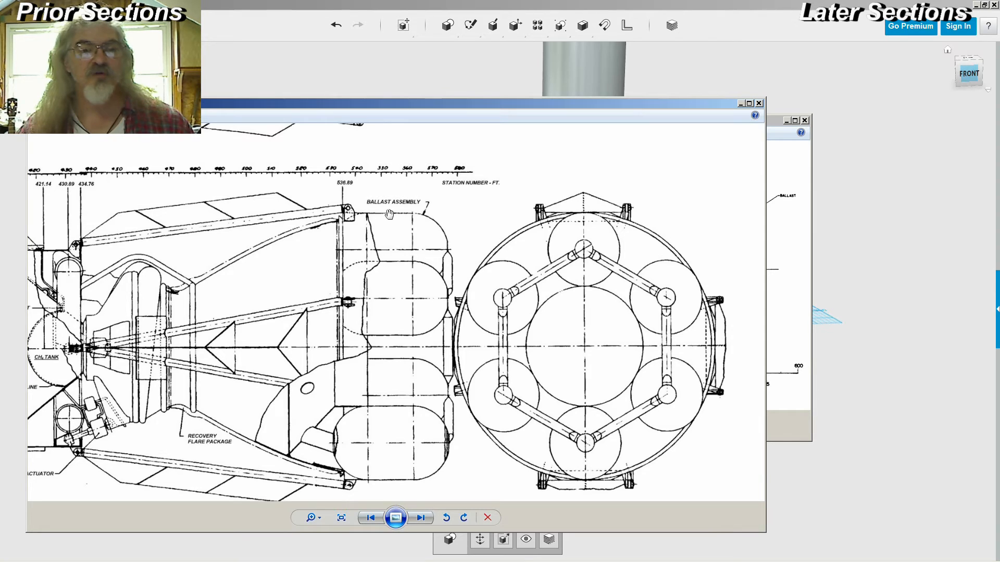
pyautogui.moveTo(390, 213); pyautogui.dragTo(562, 523)
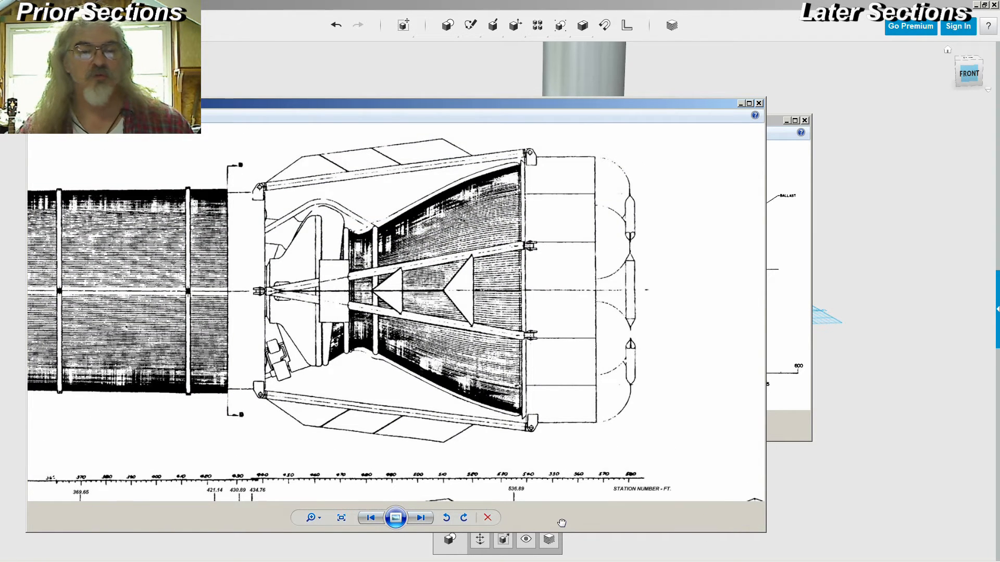
pyautogui.moveTo(562, 523); pyautogui.dragTo(552, 186)
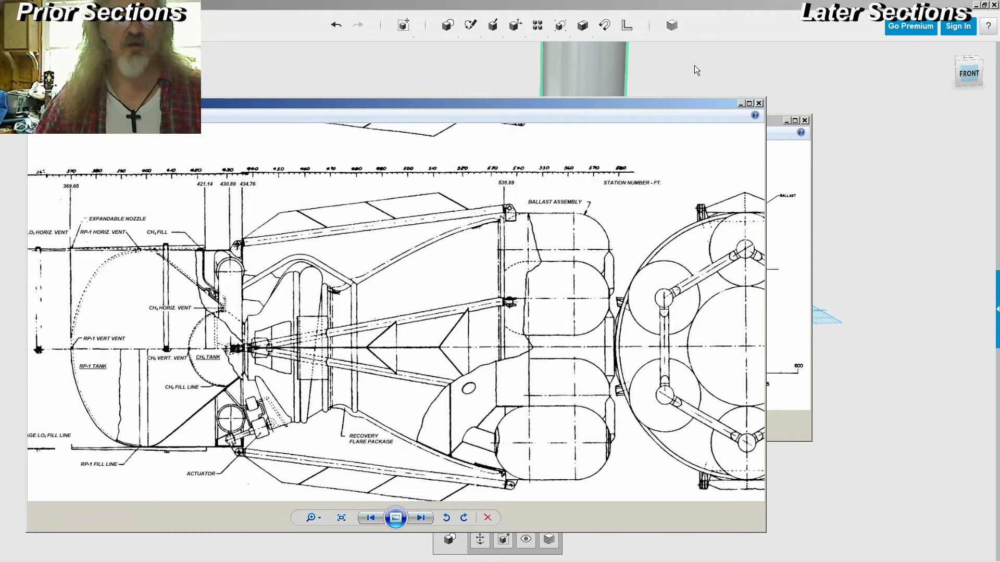
# - Return to the 123D Design model and measure the rim at the engine bell's open lower end
pyautogui.click(731, 58)
pyautogui.moveTo(717, 308); pyautogui.dragTo(705, 258, button='right')
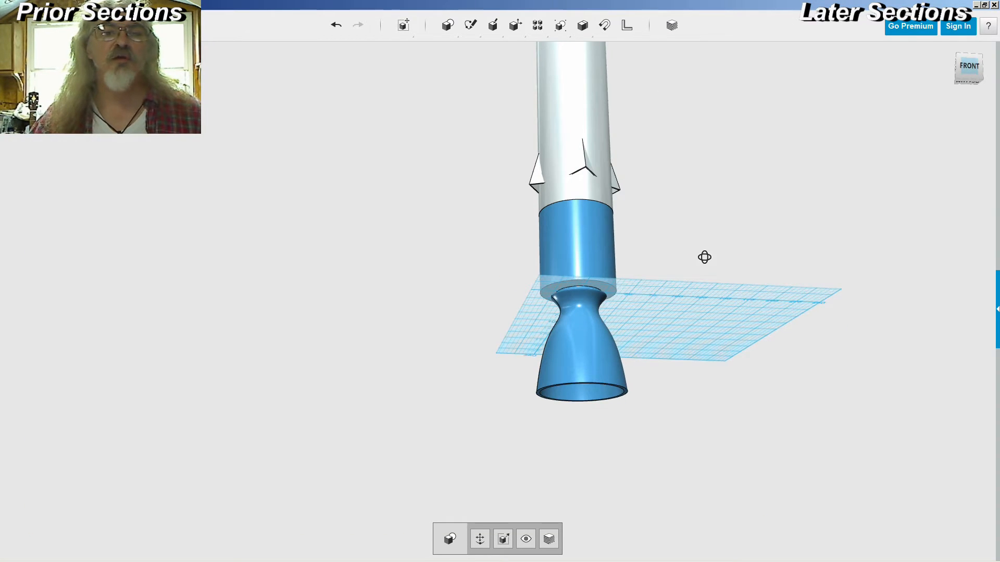
pyautogui.click(626, 26)
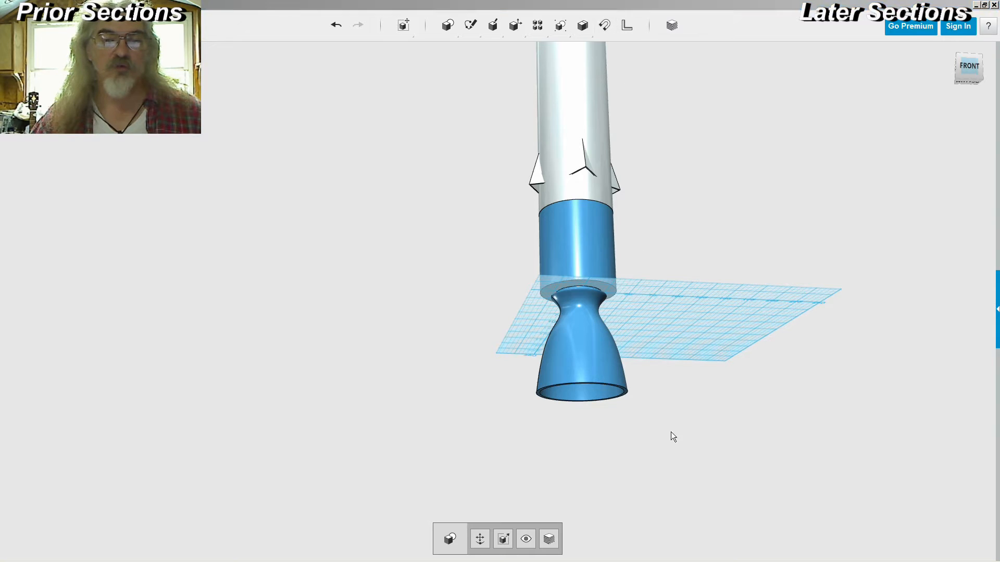
pyautogui.scroll(5, 626, 389)
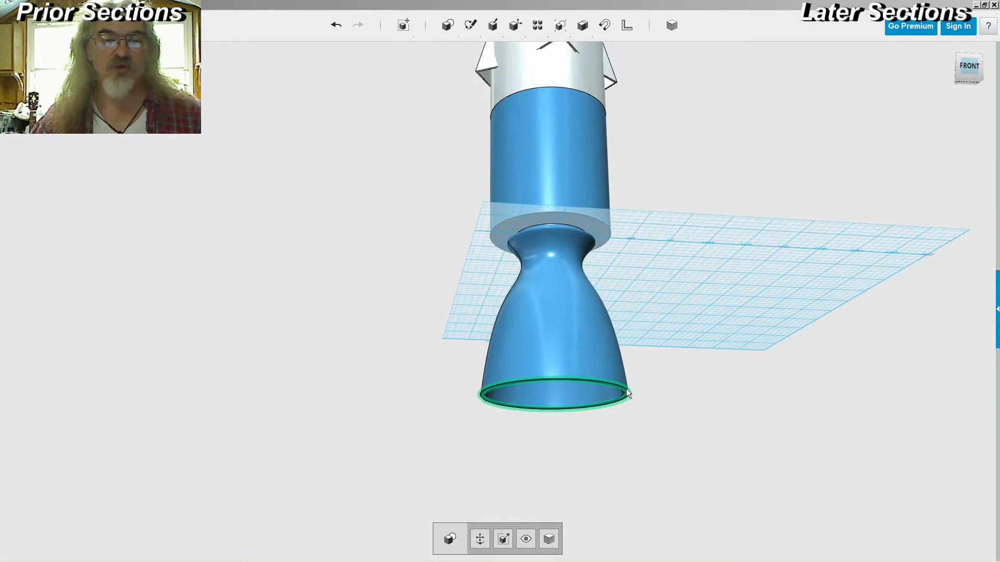
pyautogui.click(628, 389)
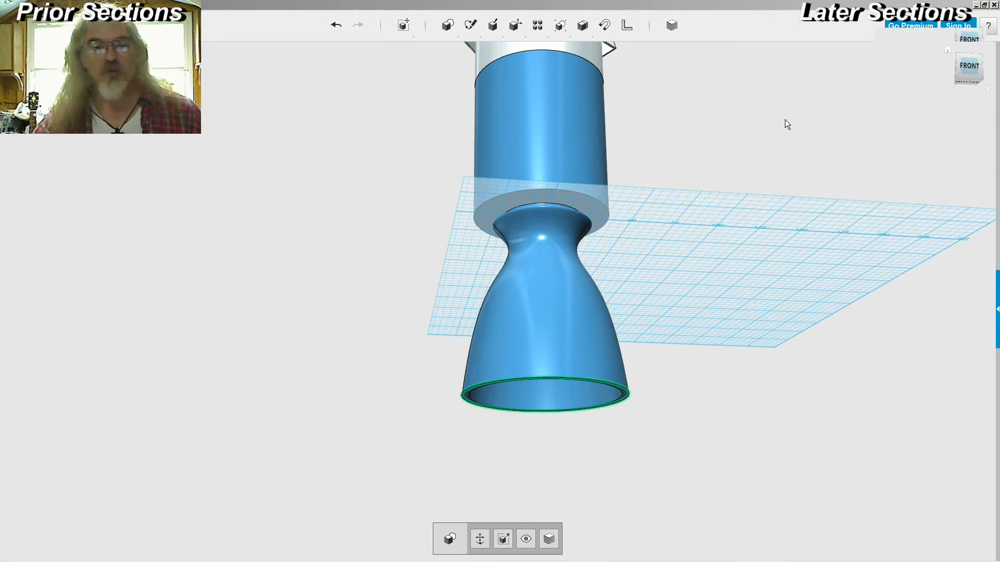
# - Check the ballast assembly against its station numbers in the seadragon.jpg drawing, then return to the 123D Design model
pyautogui.hotkey('alt', 'Tab')
pyautogui.hotkey('alt', 'Tab')
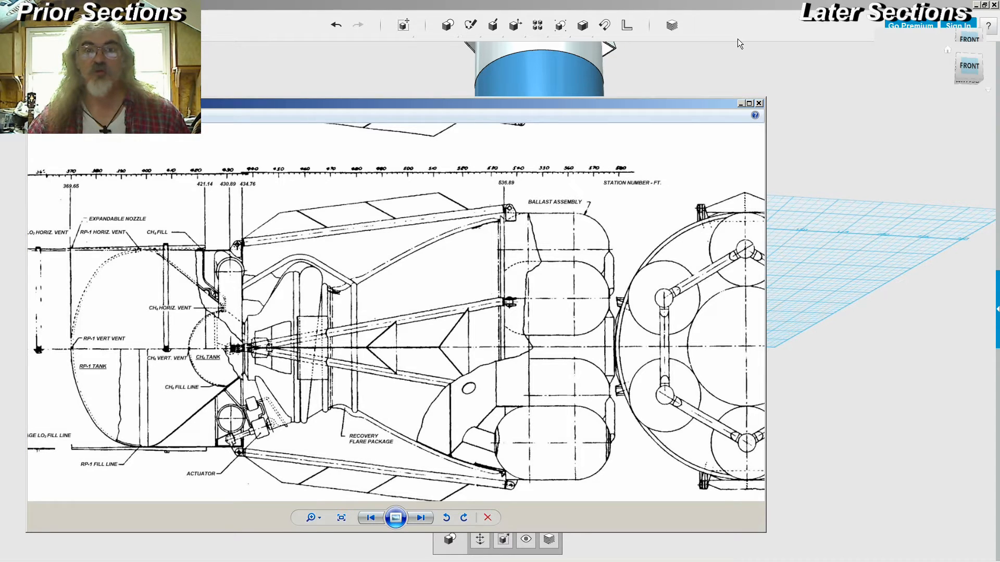
pyautogui.click(754, 4)
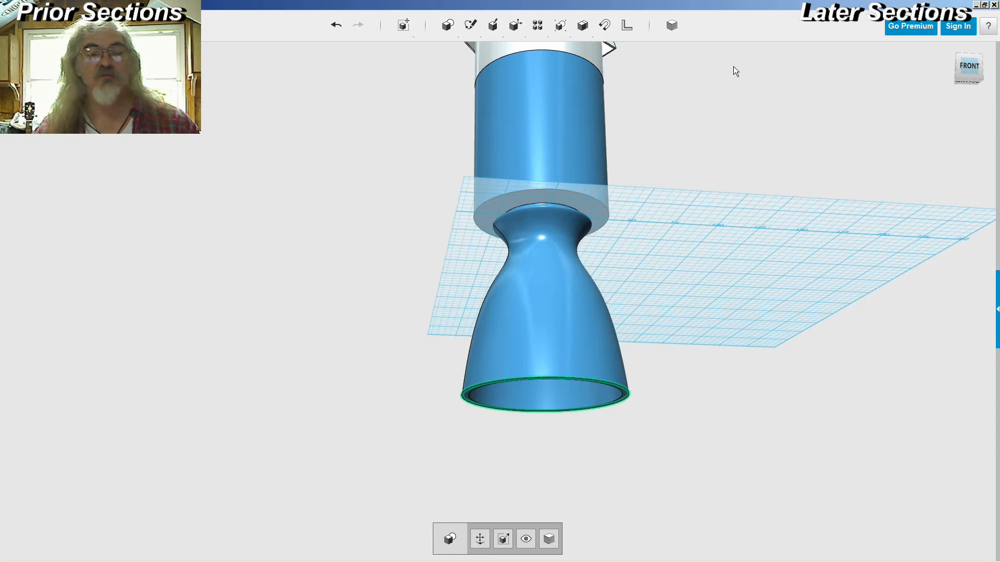
# - Place a sphere with a radius of 12.5 on the grid, clear of the rocket body and engine bell
pyautogui.moveTo(723, 139); pyautogui.dragTo(709, 181, button='right')
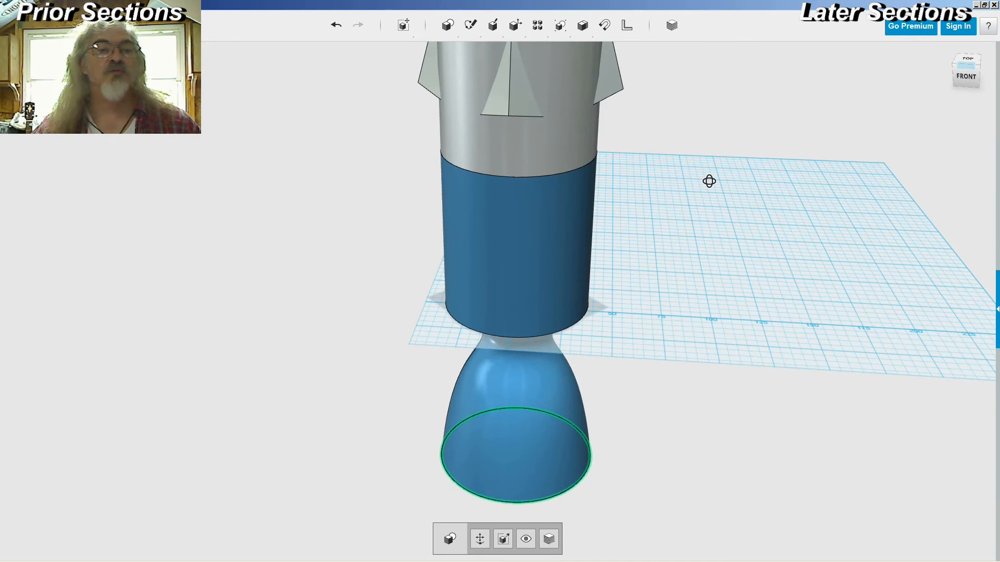
pyautogui.click(467, 53)
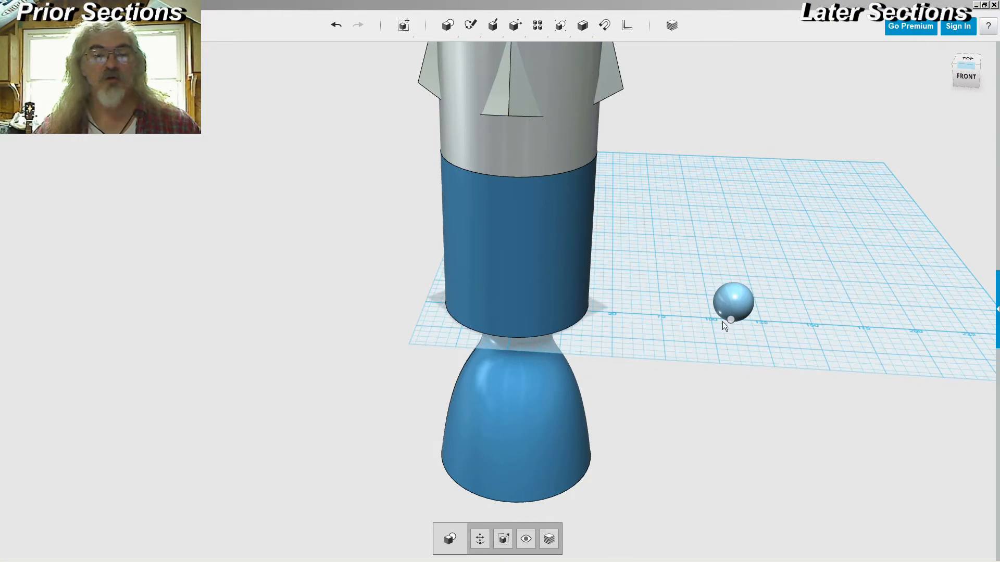
pyautogui.click(707, 318)
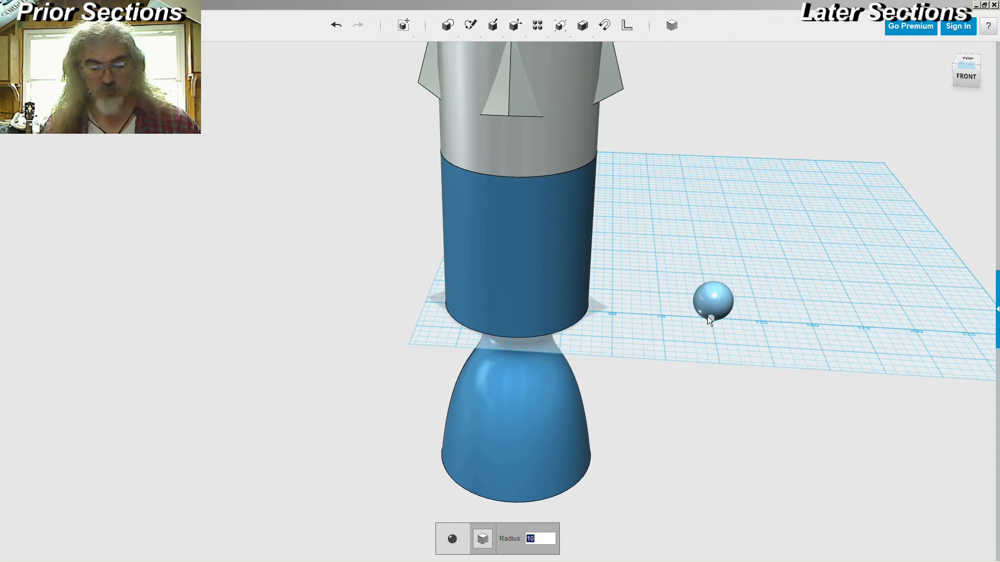
pyautogui.write('12.5')
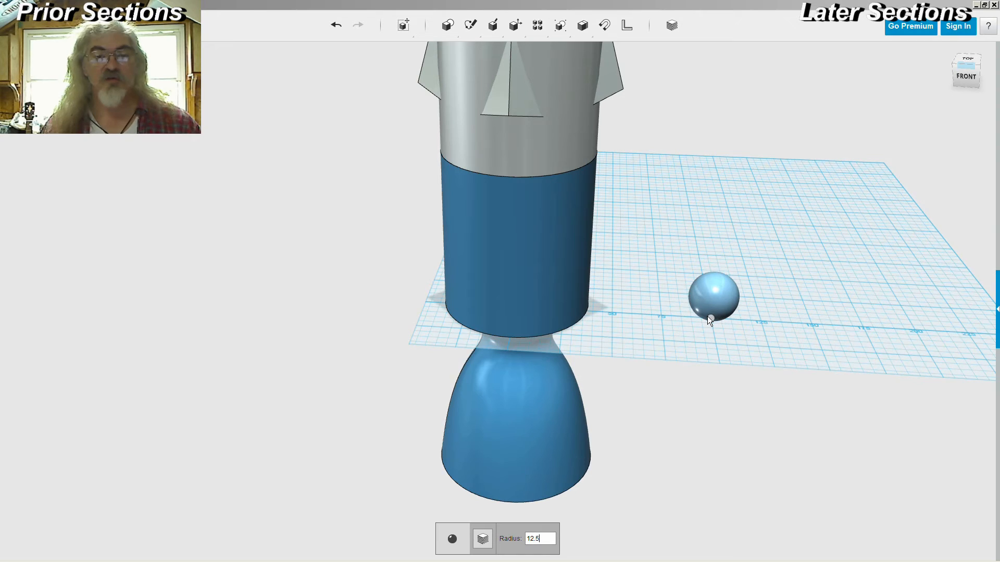
pyautogui.press('Return')
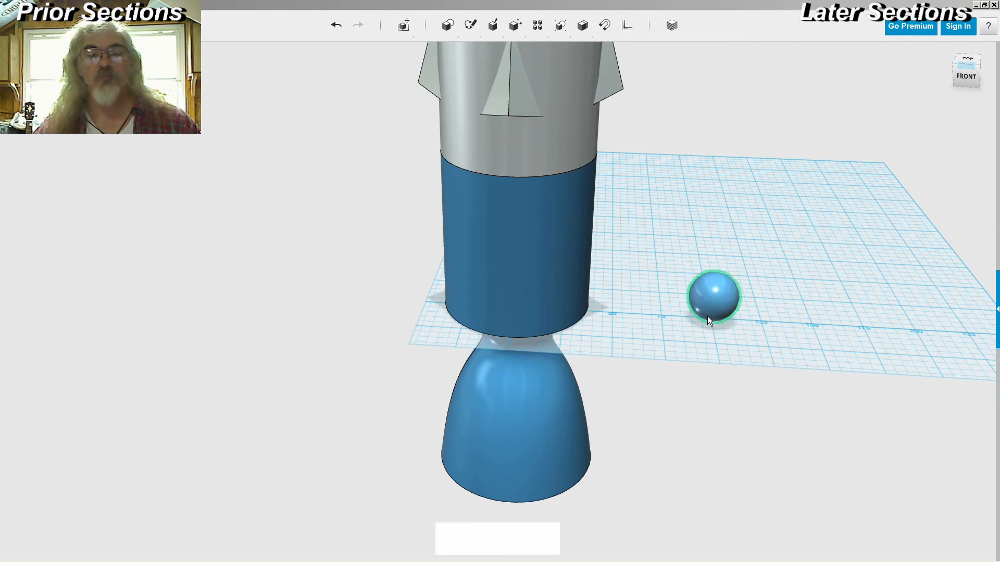
pyautogui.moveTo(782, 269); pyautogui.dragTo(776, 257, button='right')
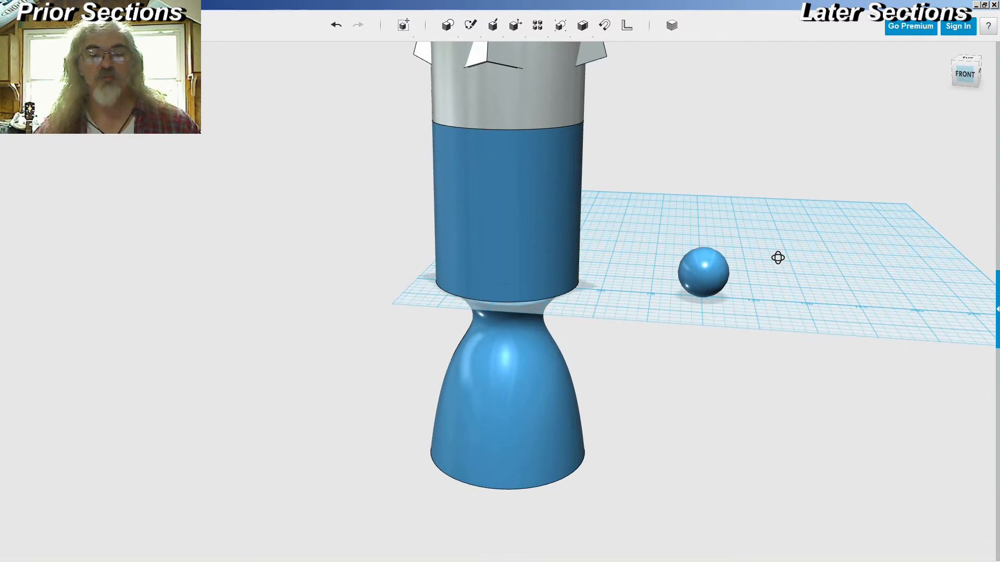
pyautogui.click(714, 267)
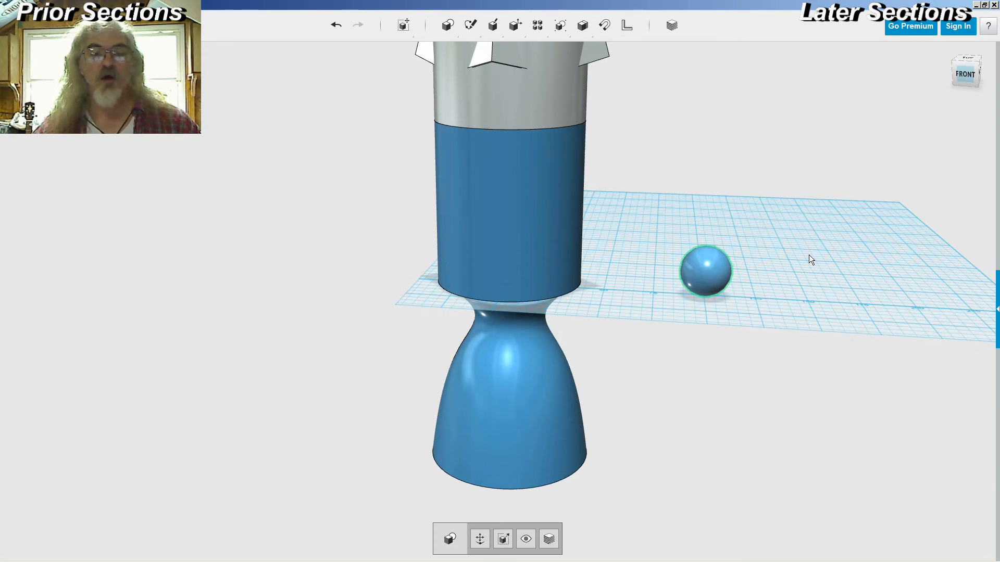
pyautogui.hotkey('ctrl', 't')
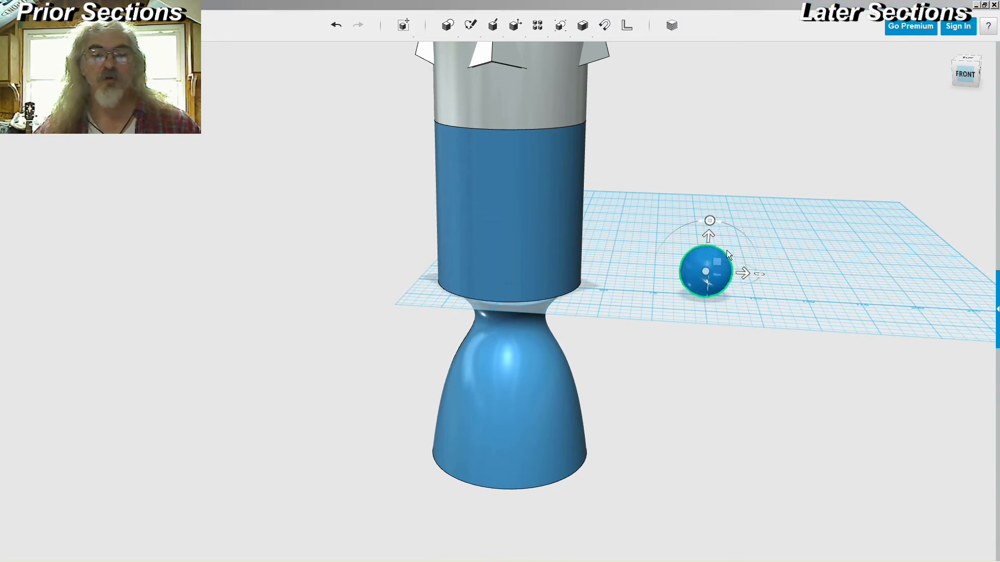
pyautogui.click(720, 214)
pyautogui.click(701, 272)
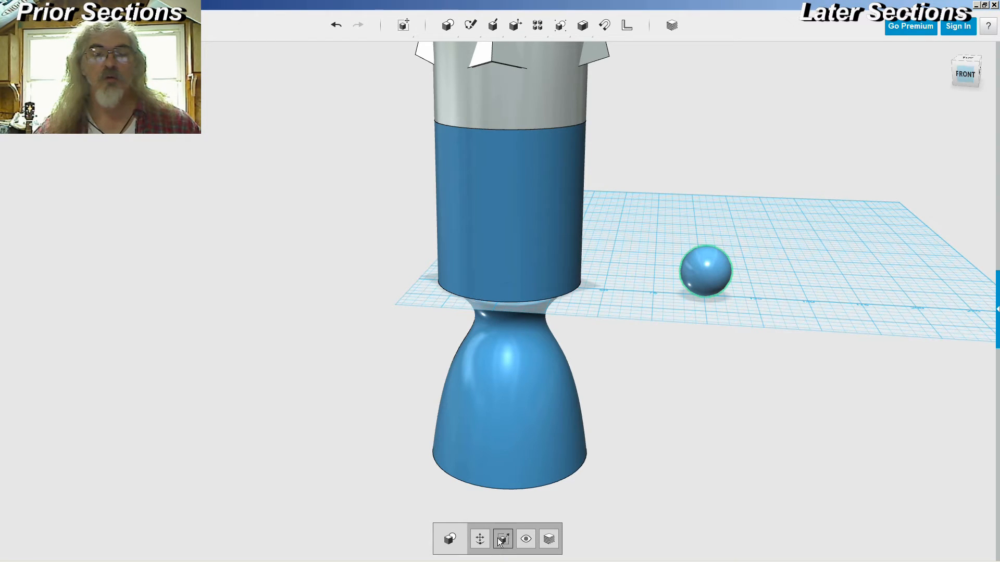
pyautogui.click(480, 540)
pyautogui.moveTo(712, 238)
pyautogui.mouseDown()
pyautogui.moveTo(713, 203)
pyautogui.moveTo(713, 236)
pyautogui.mouseUp()
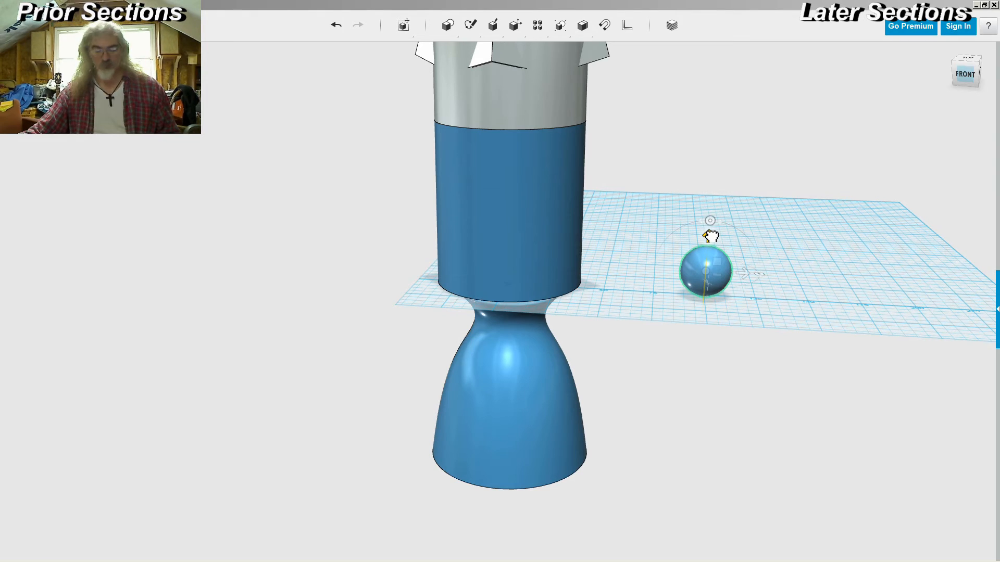
pyautogui.click(783, 209)
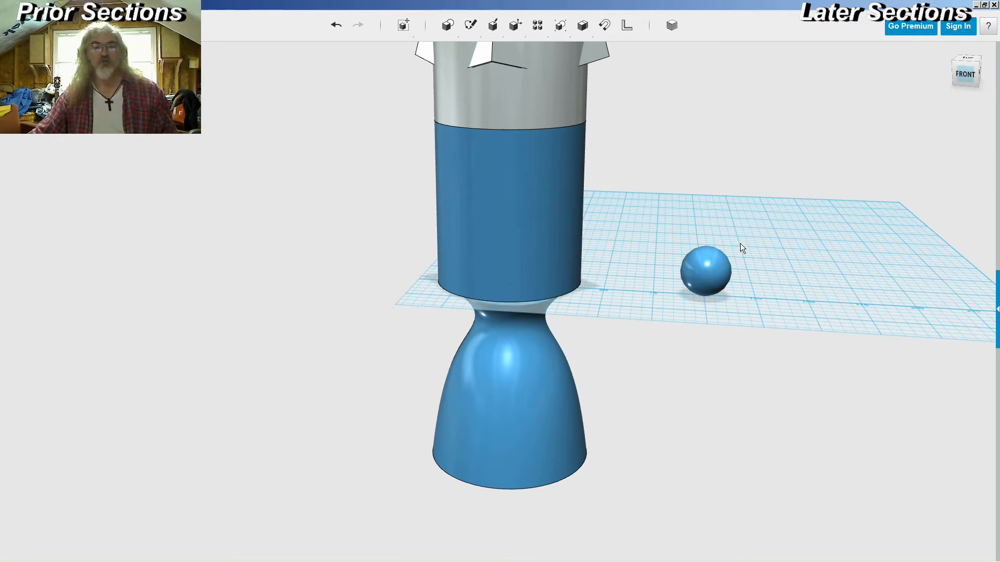
# - Duplicate the sphere and raise the copy straight up so that the two spheres partly overlap
pyautogui.click(703, 269)
pyautogui.hotkey('ctrl', 't')
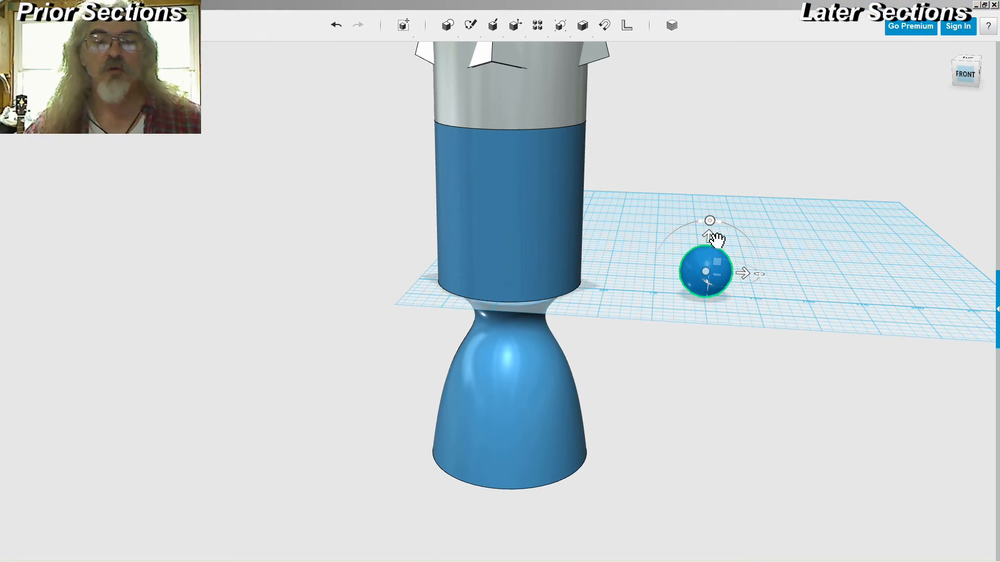
pyautogui.moveTo(711, 237); pyautogui.dragTo(715, 196)
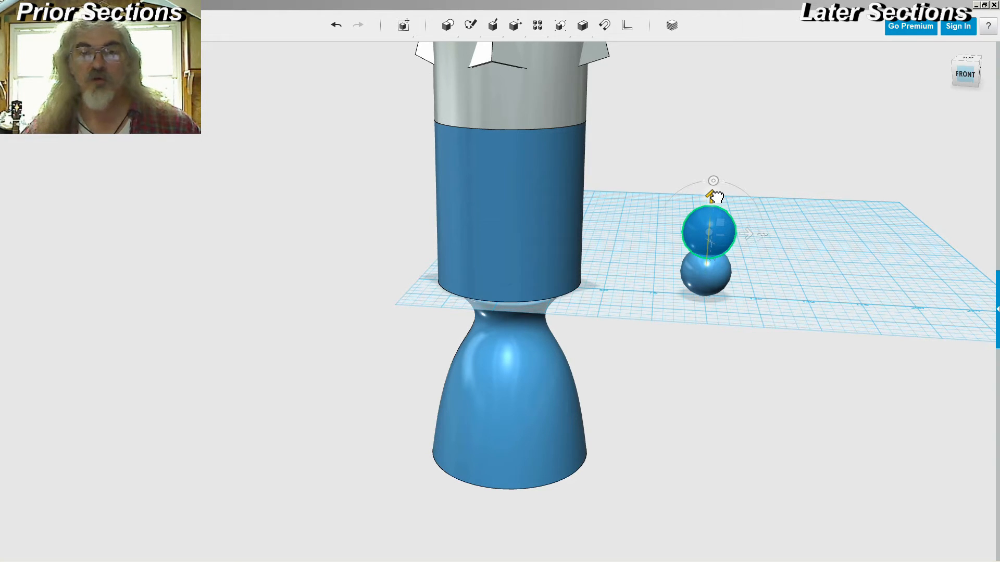
pyautogui.moveTo(716, 197); pyautogui.dragTo(716, 206)
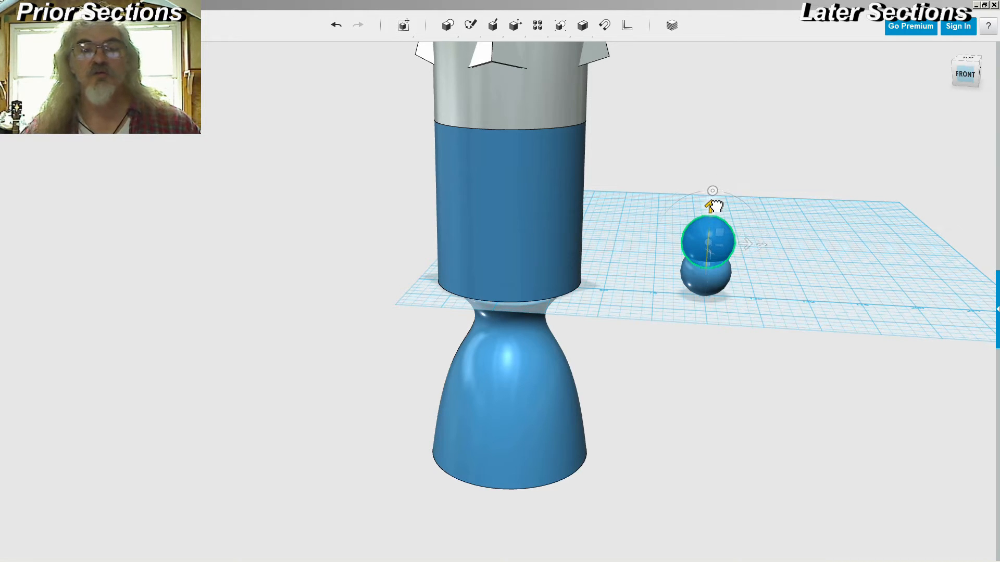
pyautogui.click(782, 190)
# - Place a cylinder with radius 12.5 and height 15 on the grid beside the stacked spheres
pyautogui.moveTo(794, 185); pyautogui.dragTo(793, 182, button='right')
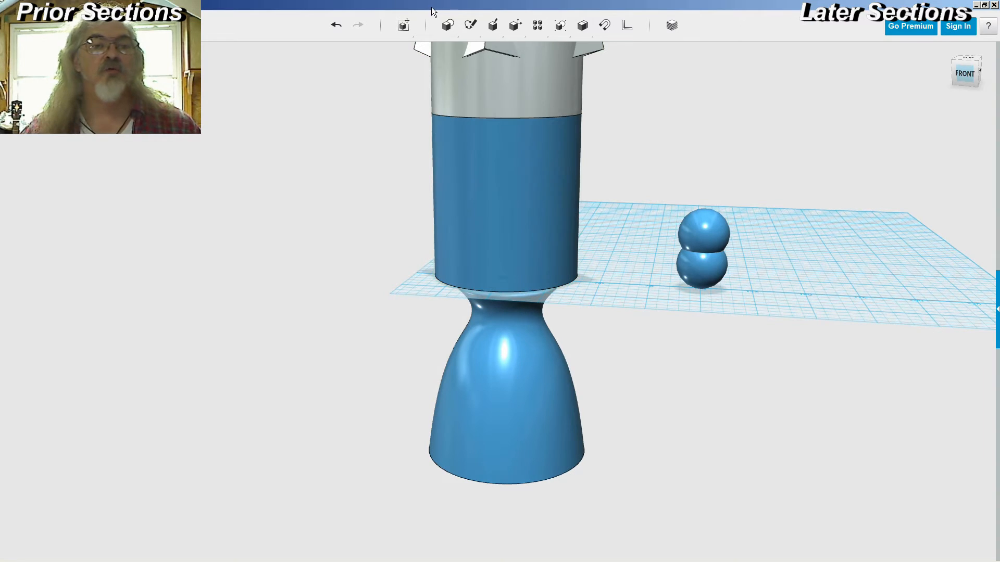
pyautogui.click(479, 41)
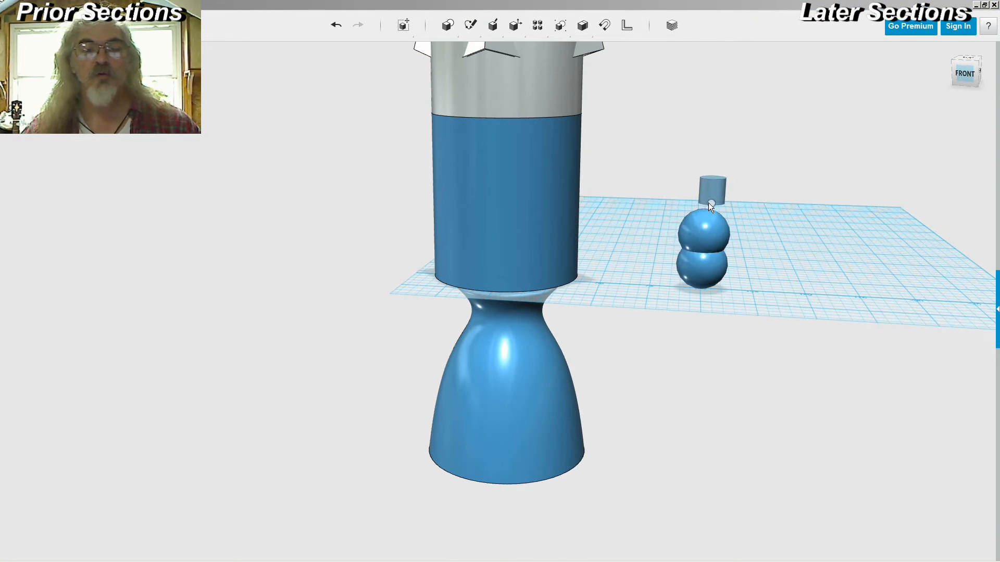
pyautogui.click(705, 215)
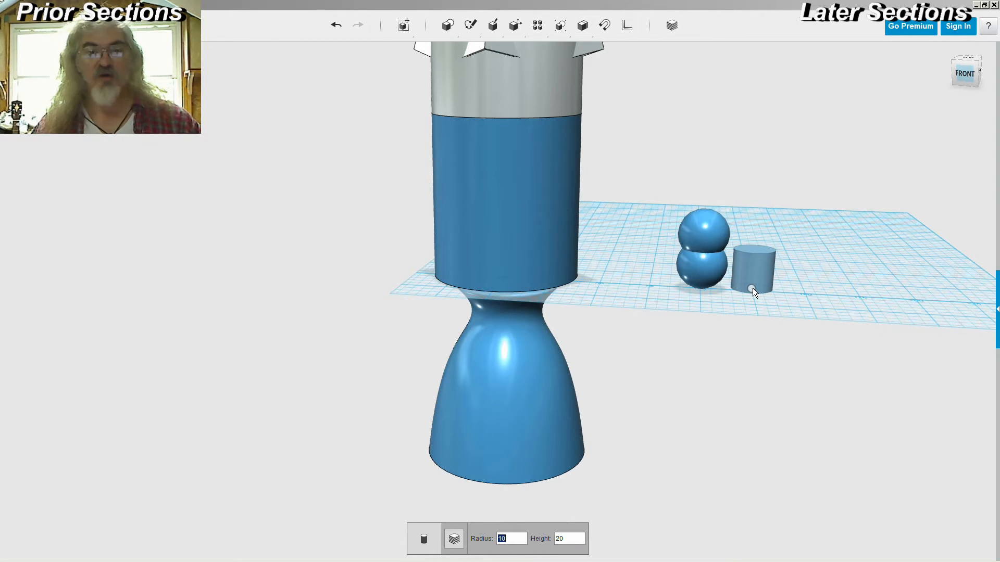
pyautogui.write('12.5')
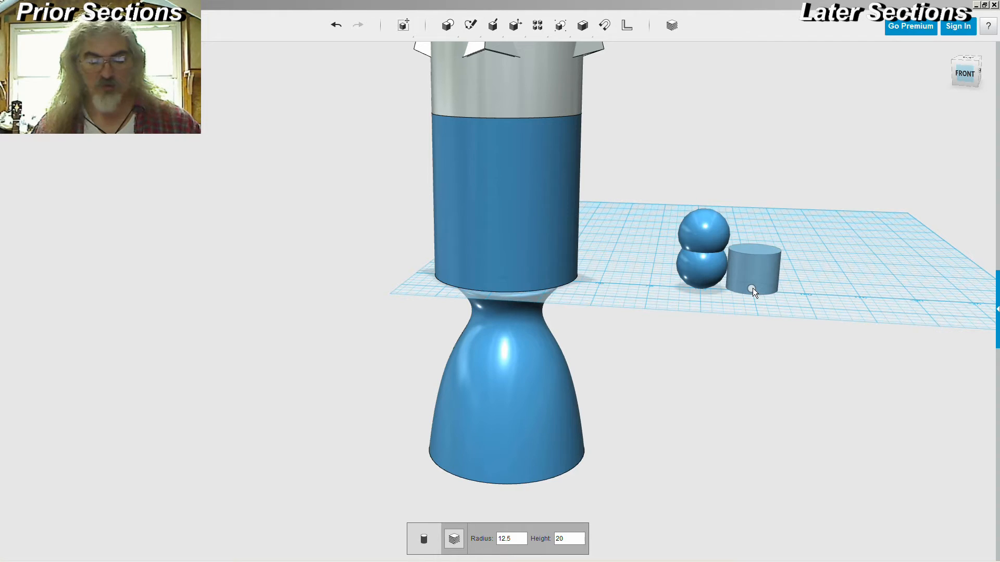
pyautogui.press('Tab')
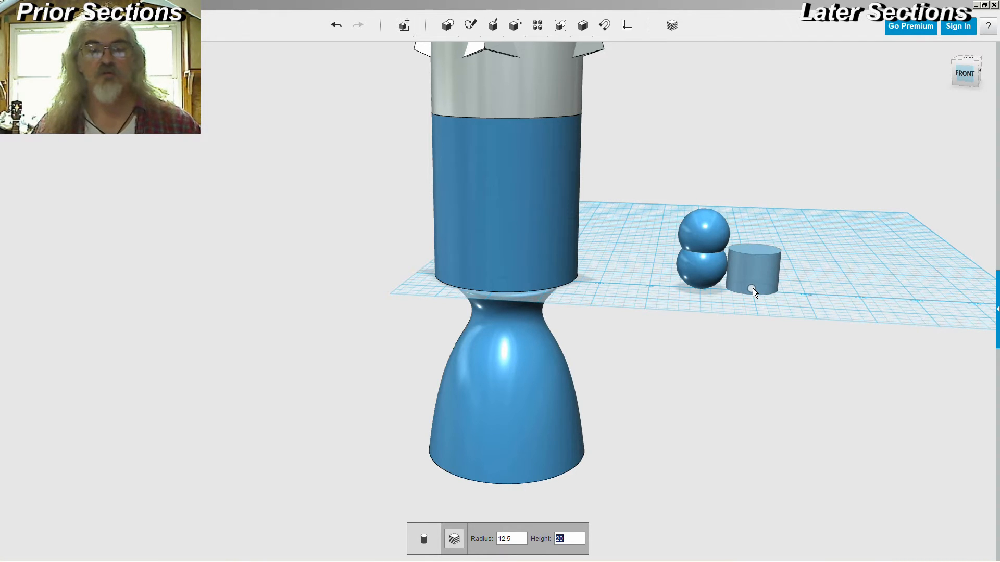
pyautogui.write('15')
pyautogui.press('Return')
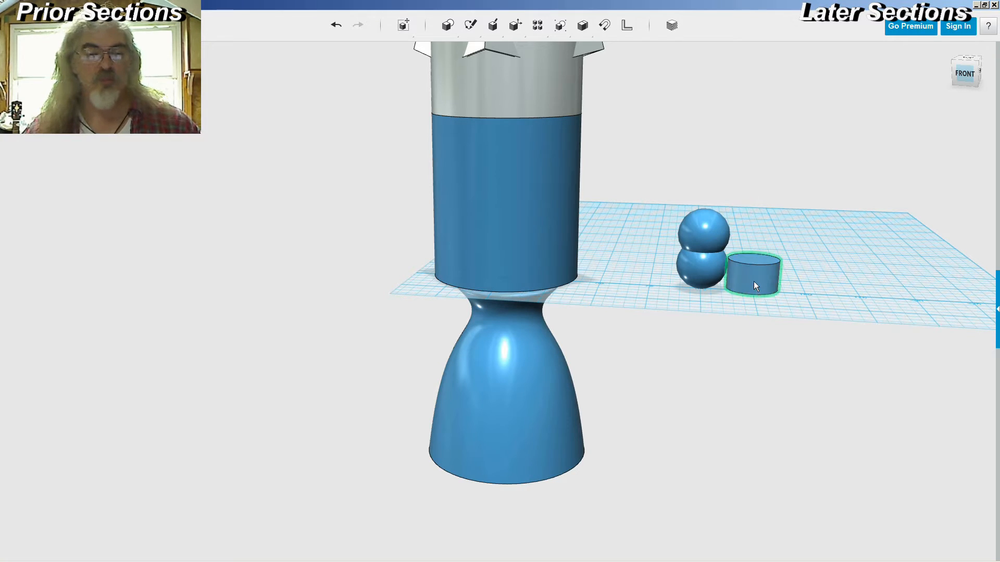
# - Try to line up the cylinder with the stacked spheres by moving it along all three axes by eye
pyautogui.click(759, 262)
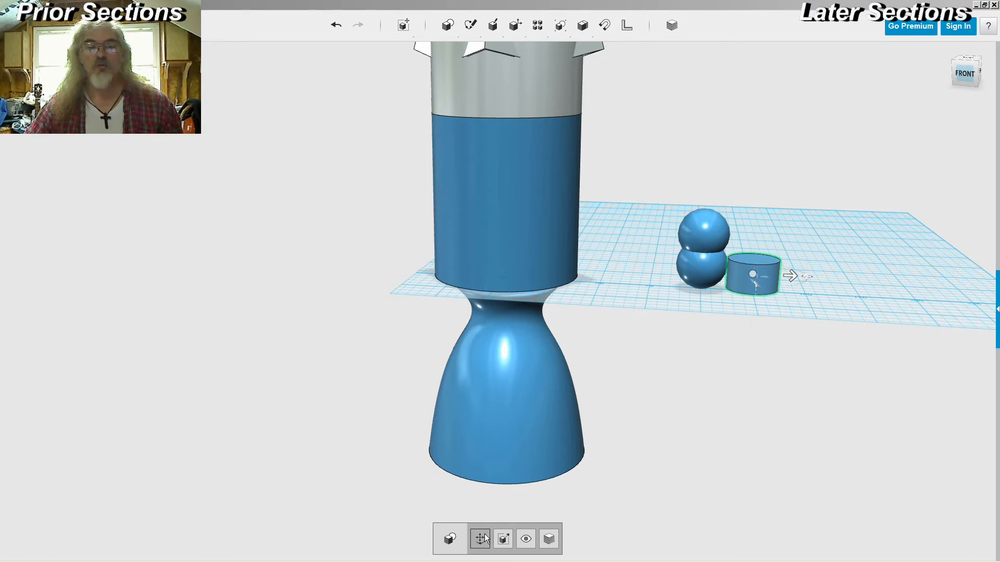
pyautogui.moveTo(792, 279); pyautogui.dragTo(746, 284)
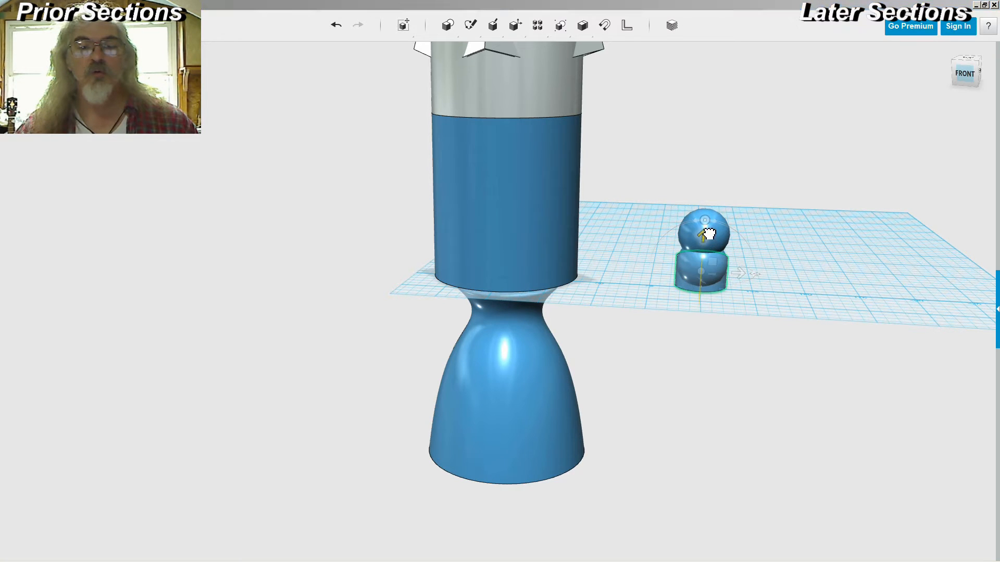
pyautogui.moveTo(705, 230); pyautogui.dragTo(709, 215)
pyautogui.click(807, 215)
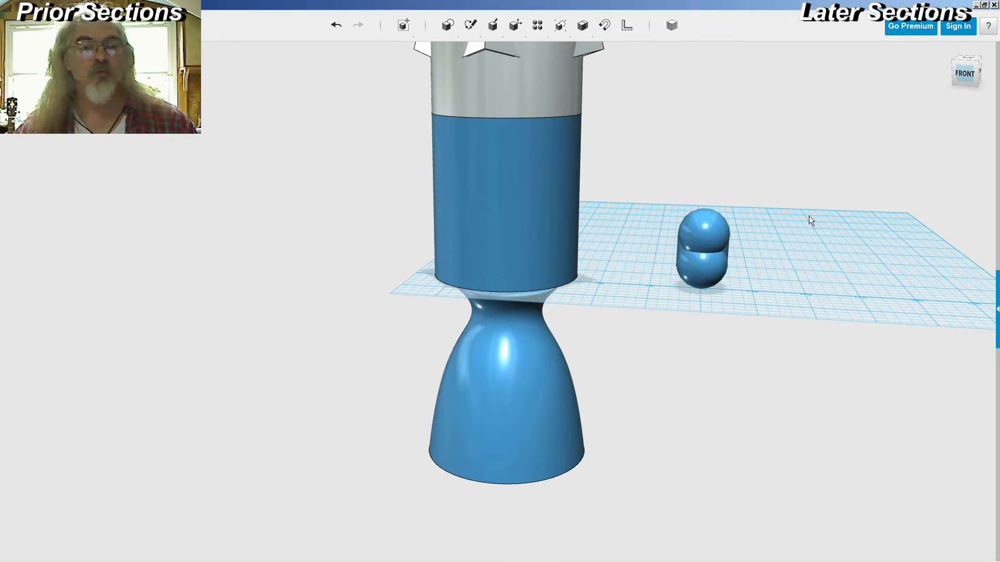
pyautogui.moveTo(807, 216); pyautogui.dragTo(752, 214, button='right')
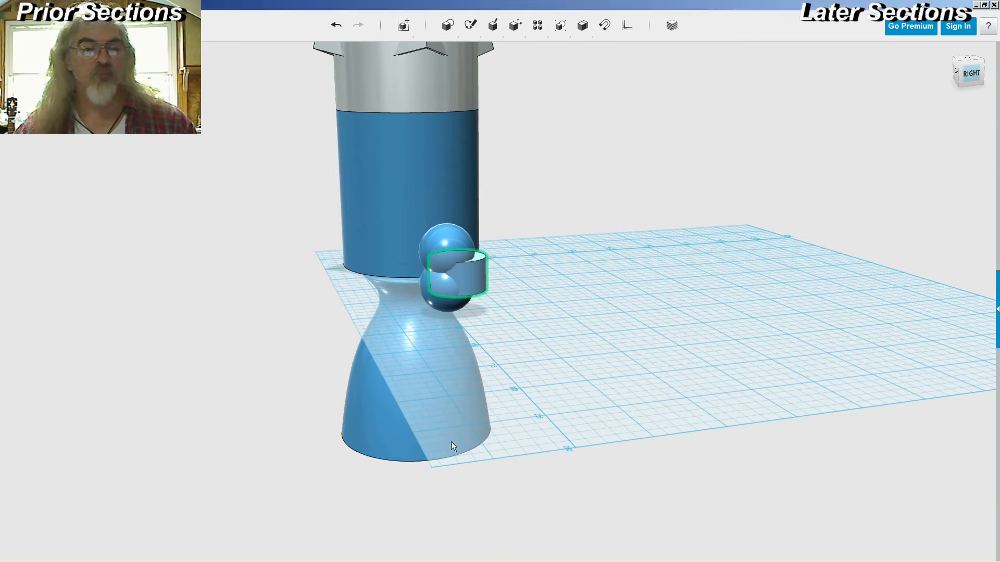
pyautogui.click(473, 442)
pyautogui.click(480, 539)
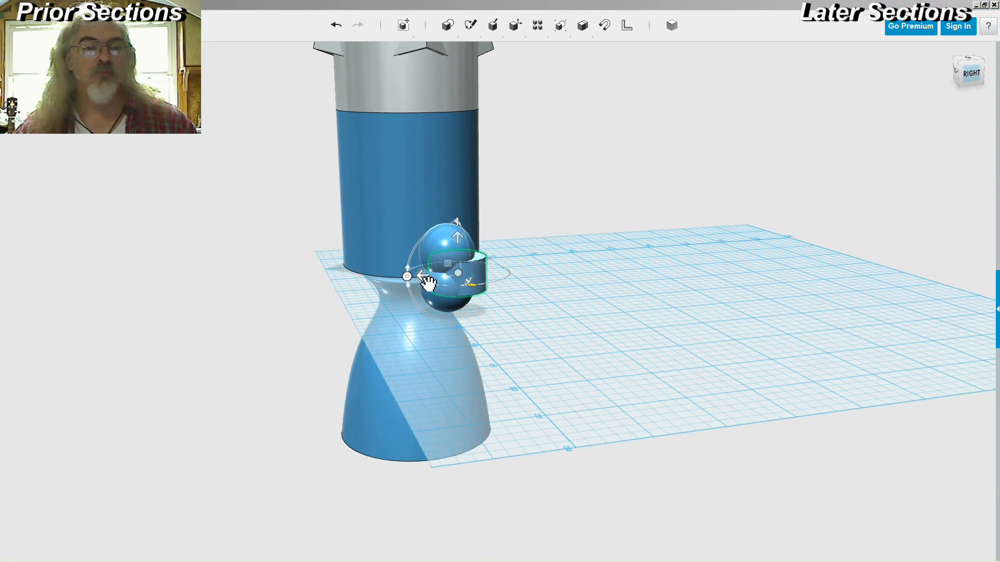
pyautogui.moveTo(426, 280); pyautogui.dragTo(408, 277)
pyautogui.moveTo(549, 350); pyautogui.dragTo(627, 348, button='right')
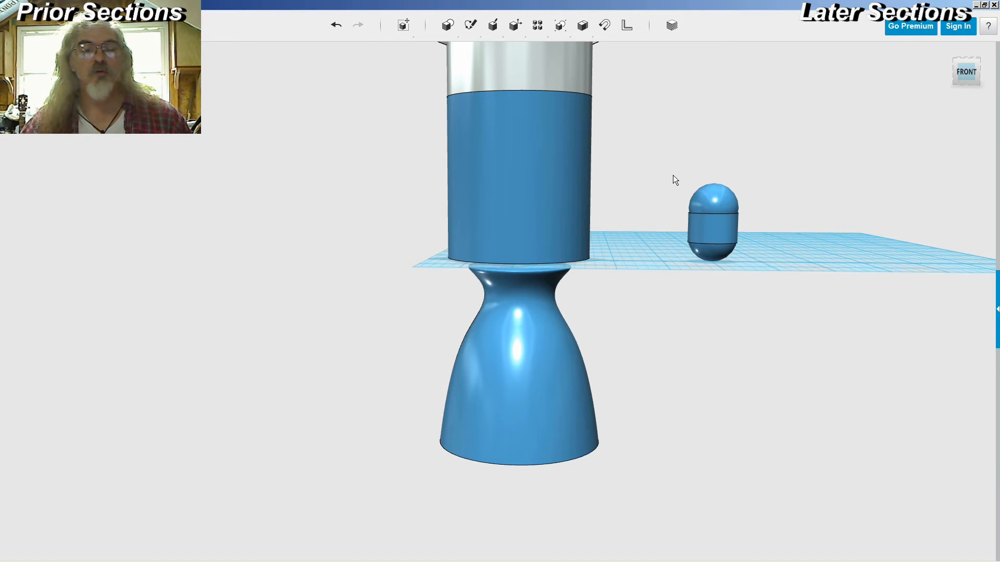
# - Inspect how the cylinder fits the two spheres, and undo its moves back to its place beside them
pyautogui.moveTo(674, 179); pyautogui.dragTo(540, 279, button='right')
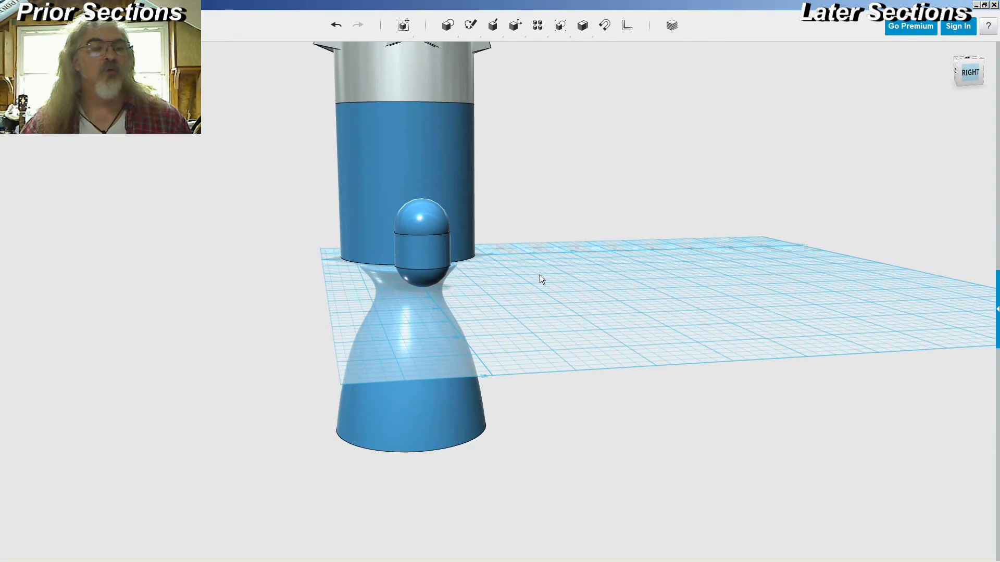
pyautogui.scroll(10, 510, 270)
pyautogui.moveTo(507, 262); pyautogui.dragTo(533, 263, button='right')
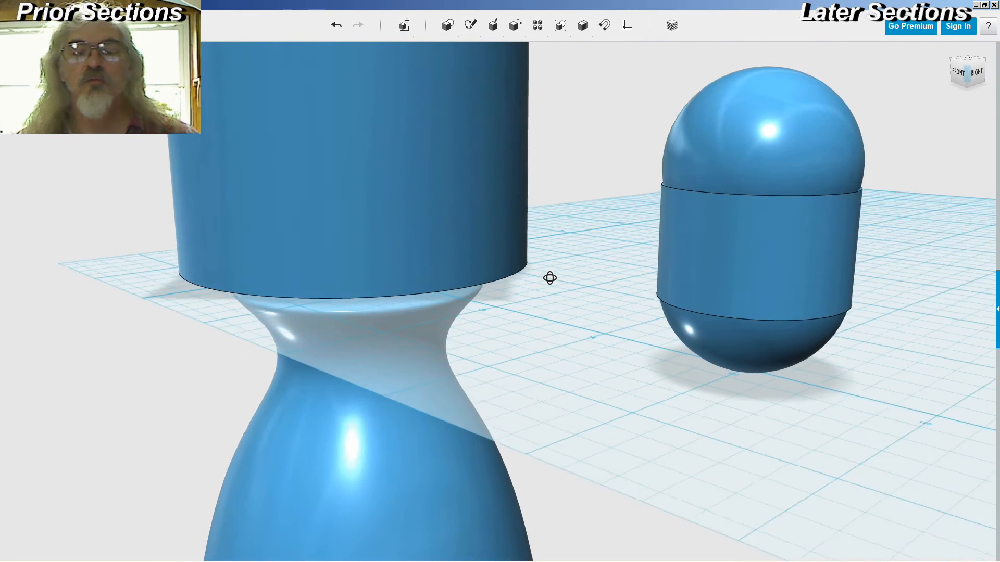
pyautogui.moveTo(550, 278); pyautogui.dragTo(551, 278, button='right')
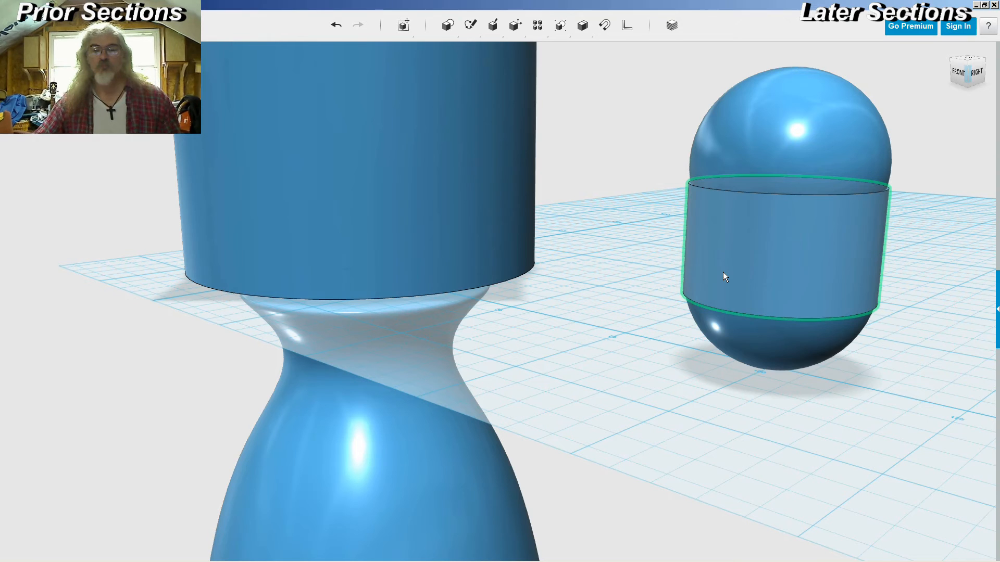
pyautogui.hotkey('ctrl', 'z')
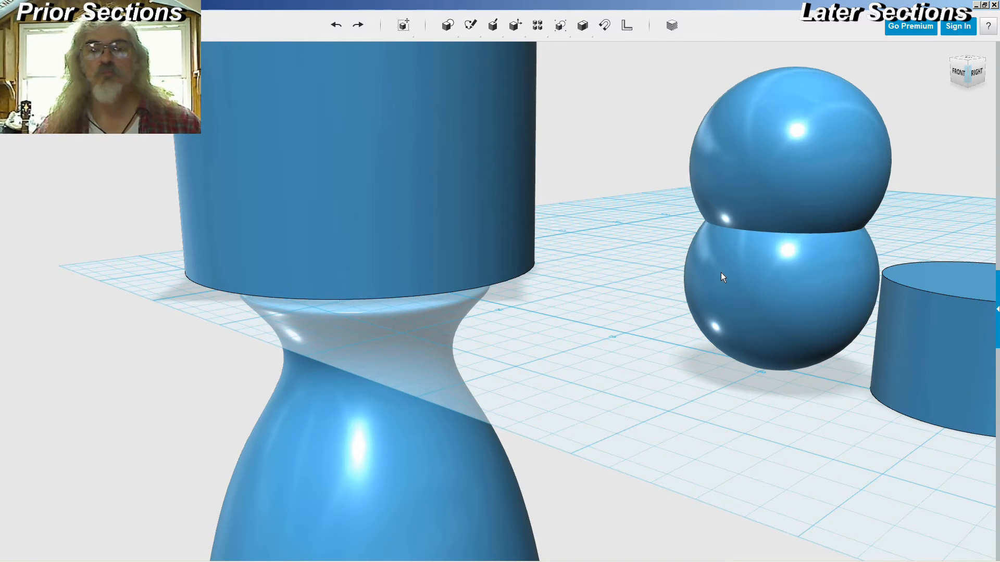
# - Raise the cylinder beside the stacked spheres vertically by 12
pyautogui.moveTo(723, 404); pyautogui.dragTo(727, 391, button='right')
pyautogui.moveTo(776, 353); pyautogui.dragTo(582, 420, button='right')
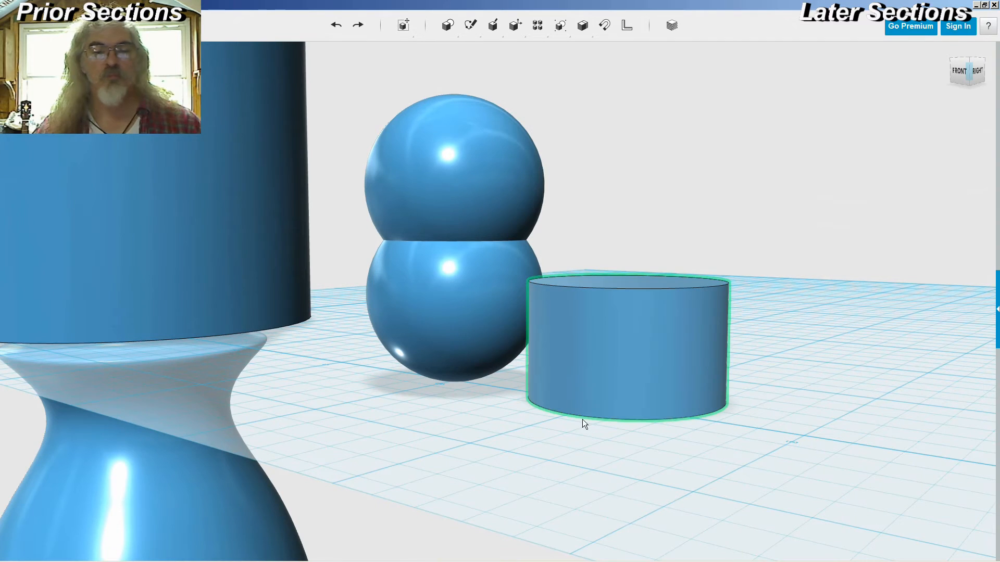
pyautogui.click(598, 376)
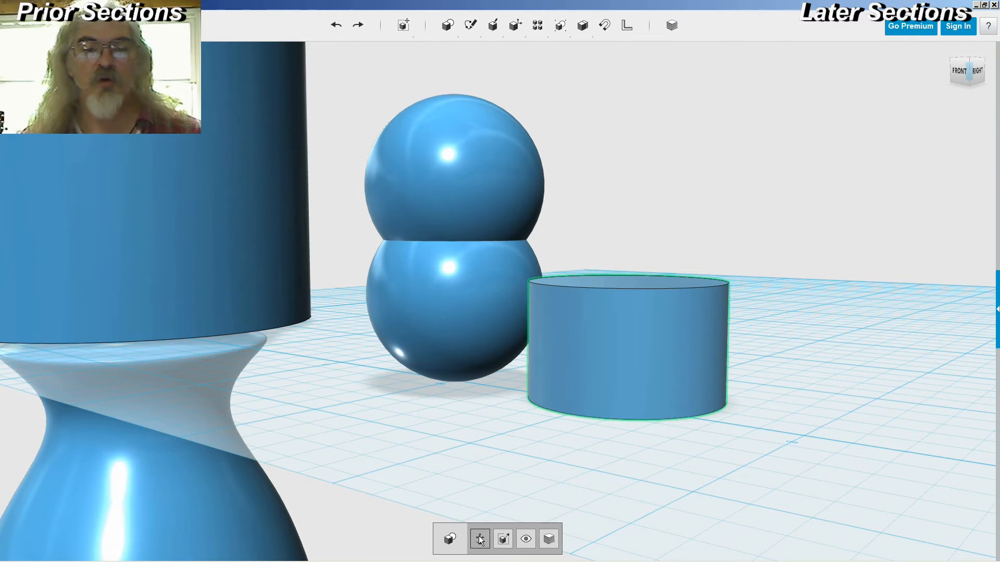
pyautogui.click(451, 538)
pyautogui.moveTo(629, 308); pyautogui.dragTo(630, 302)
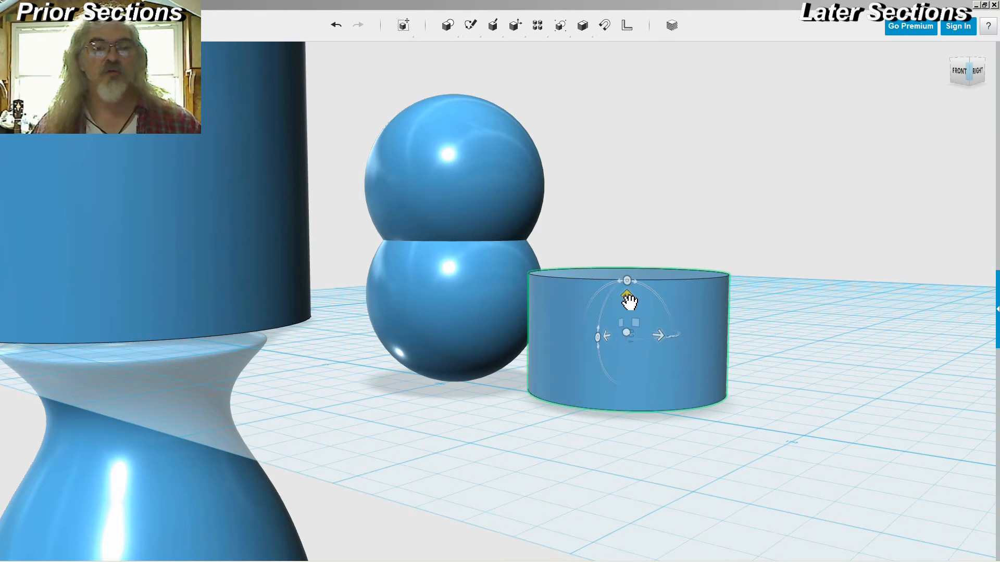
pyautogui.write('12')
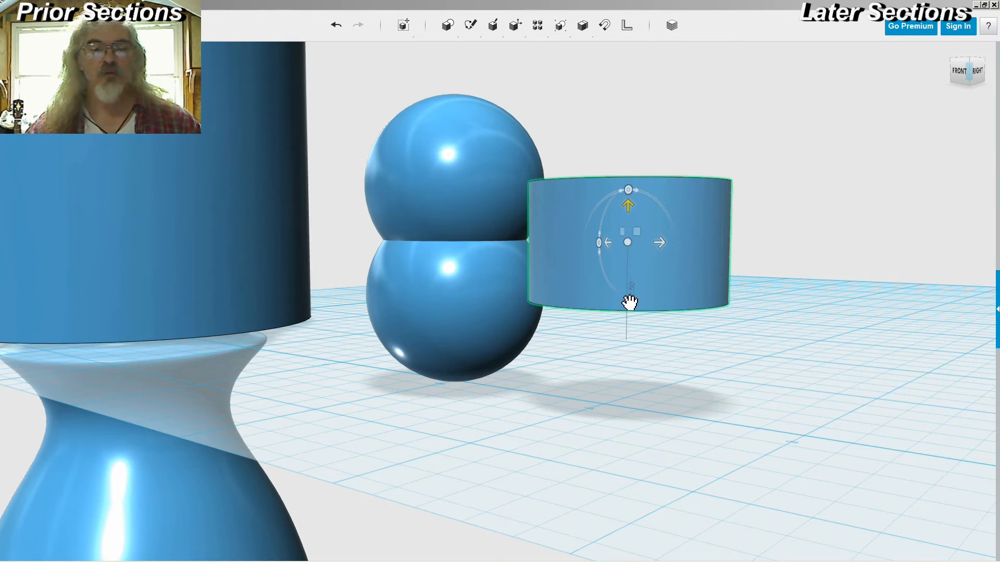
pyautogui.moveTo(607, 390); pyautogui.dragTo(619, 373, button='right')
pyautogui.click(804, 326)
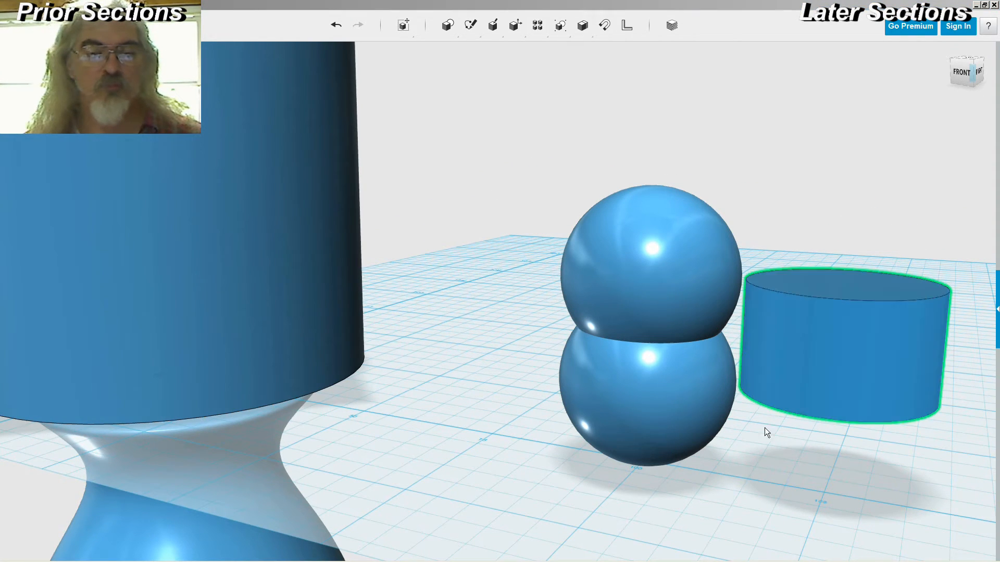
# - Move the raised cylinder horizontally onto the two stacked spheres, lining it up as seen from the front
pyautogui.click(798, 362)
pyautogui.click(483, 540)
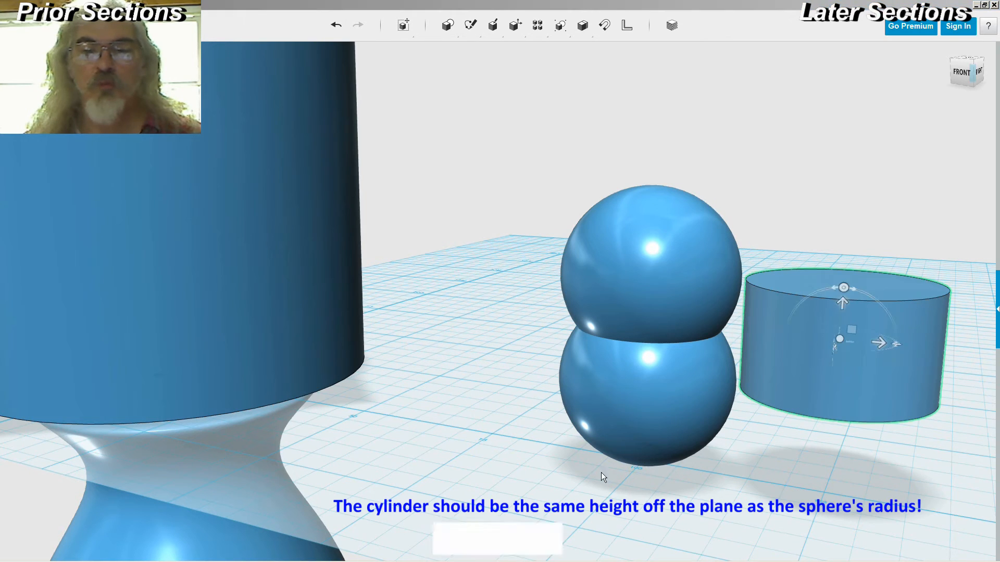
pyautogui.moveTo(886, 346); pyautogui.dragTo(691, 348)
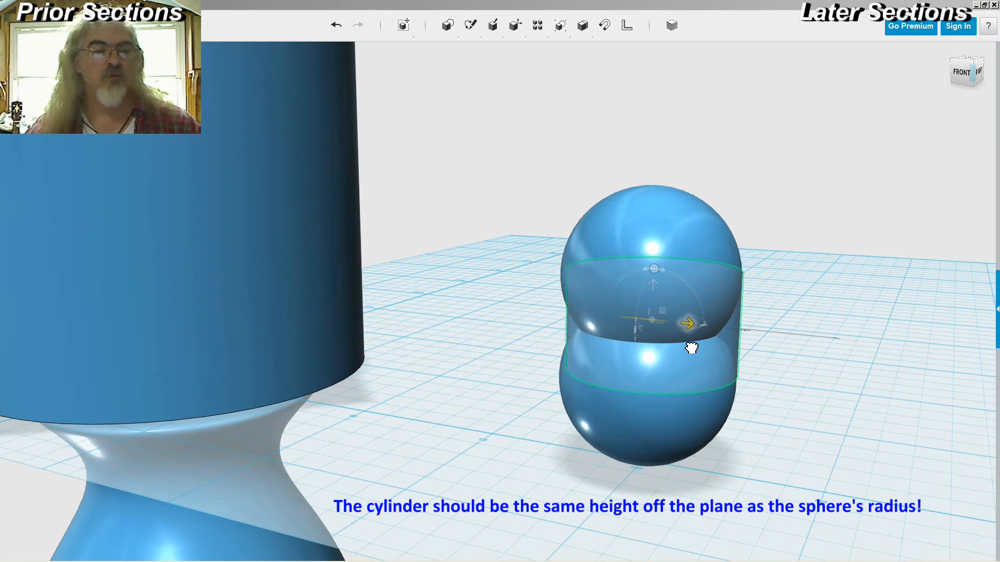
pyautogui.moveTo(772, 353); pyautogui.dragTo(709, 346, button='right')
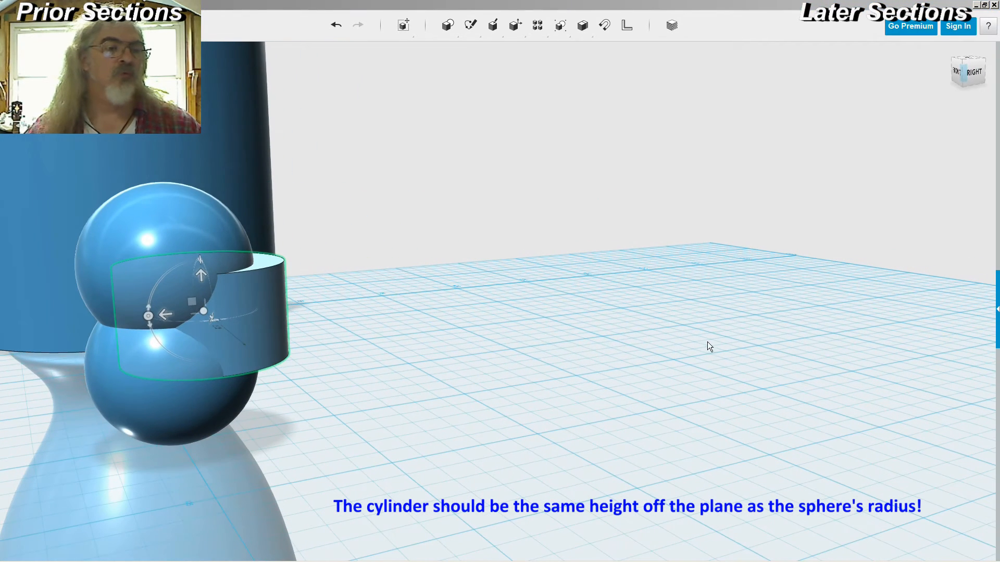
pyautogui.click(311, 296)
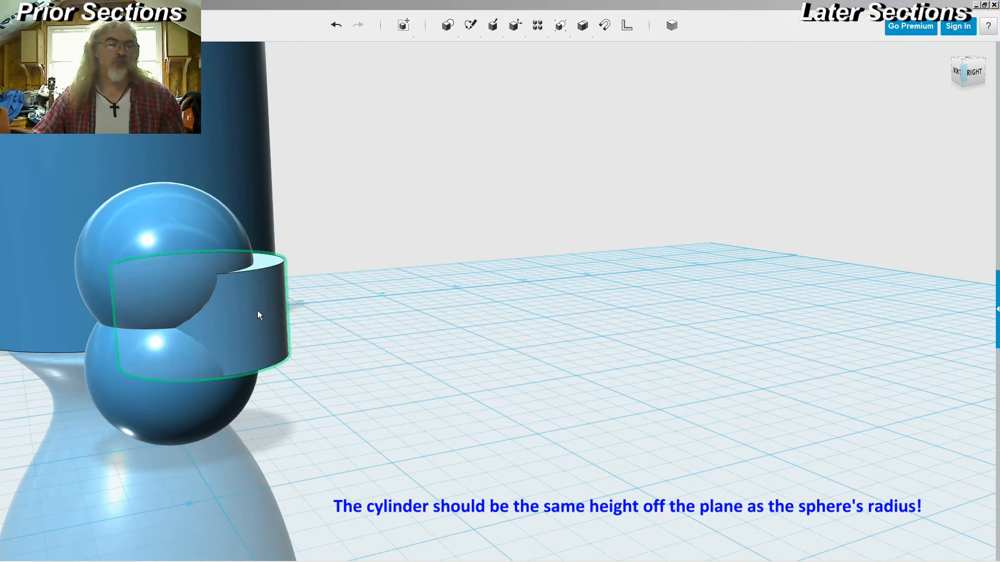
# - Move the cylinder in depth and fine-tune it sideways until it sits centred on the spheres in a capsule shape
pyautogui.click(261, 310)
pyautogui.click(479, 539)
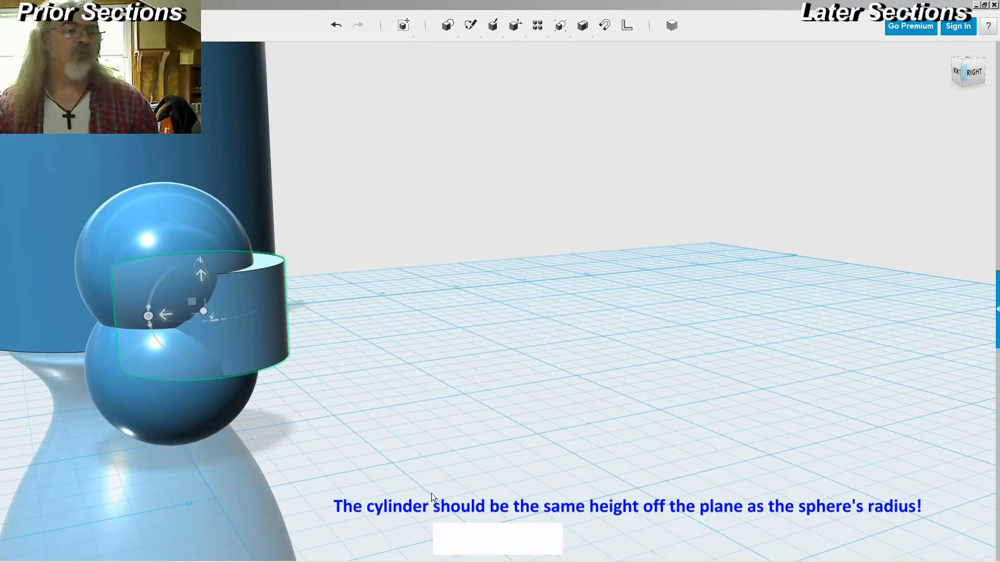
pyautogui.moveTo(163, 318); pyautogui.dragTo(127, 320)
pyautogui.moveTo(477, 331); pyautogui.dragTo(519, 329, button='right')
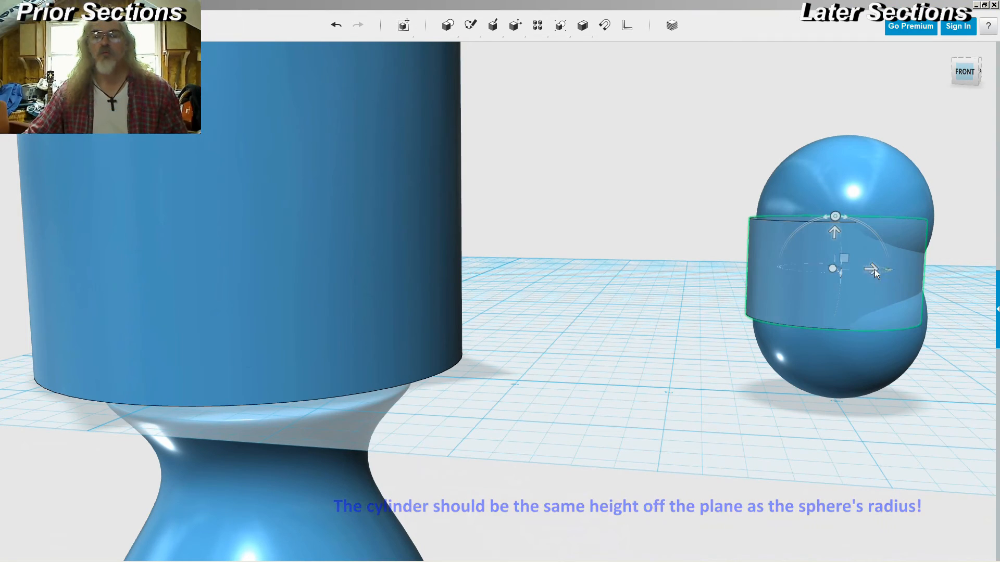
pyautogui.moveTo(880, 273); pyautogui.dragTo(884, 273)
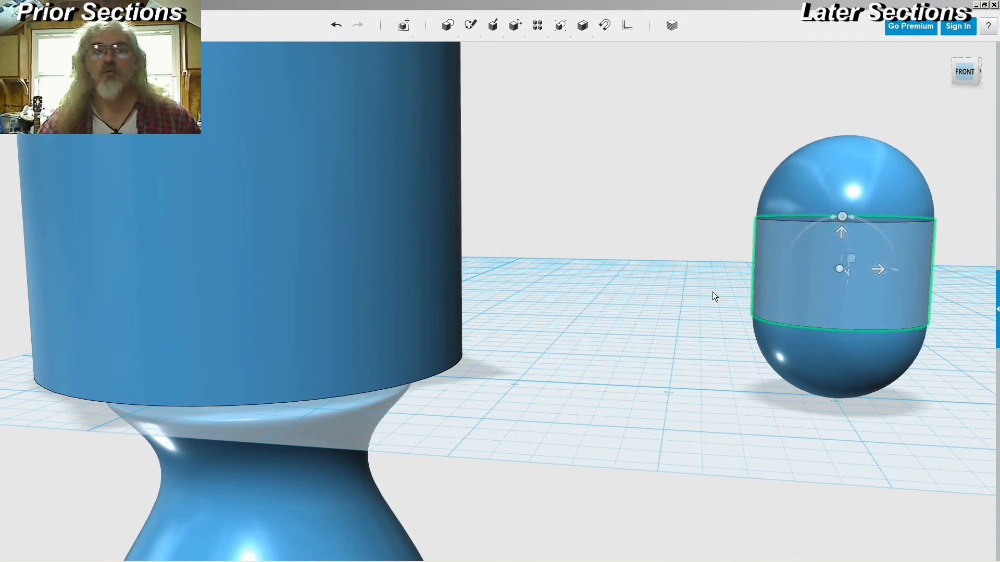
pyautogui.click(689, 297)
# - Compare the capsule with the ballast assembly in the reference drawing, and merge its two spheres and cylinder into one solid
pyautogui.moveTo(688, 297); pyautogui.dragTo(679, 311, button='right')
pyautogui.hotkey('alt', 'Tab')
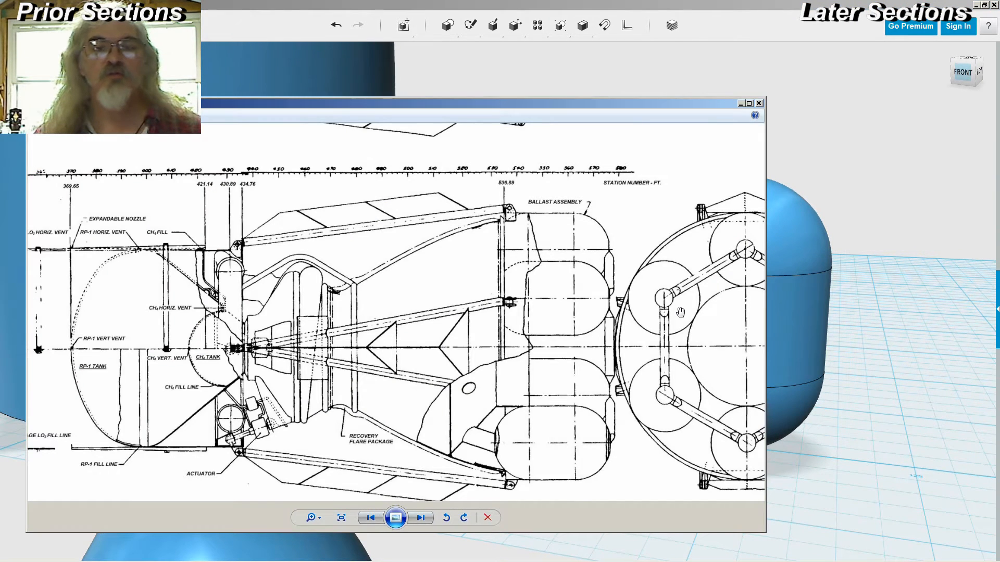
pyautogui.moveTo(675, 105); pyautogui.dragTo(551, 115)
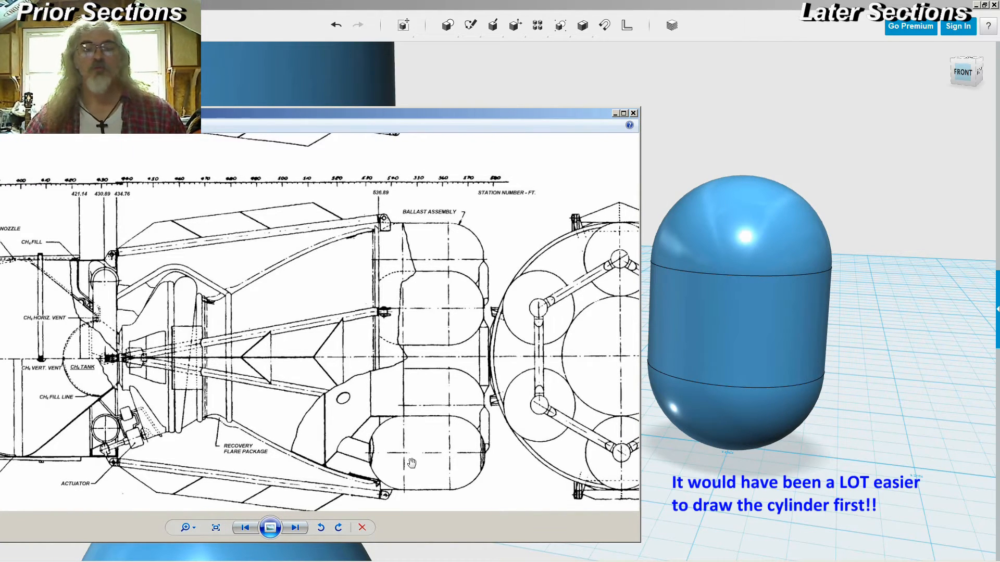
pyautogui.hotkey('alt', 'Tab')
pyautogui.moveTo(630, 117); pyautogui.dragTo(856, 531)
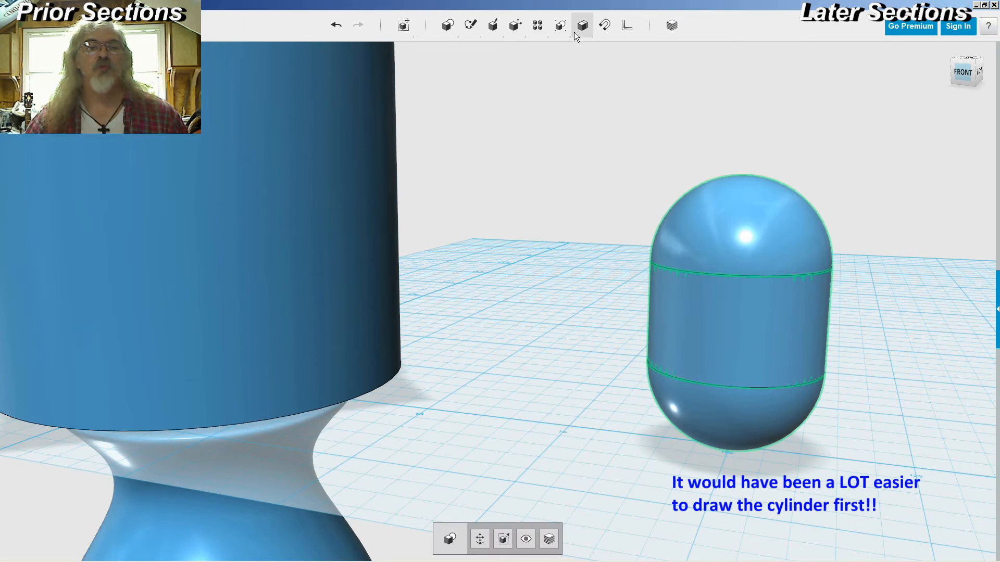
pyautogui.click(581, 55)
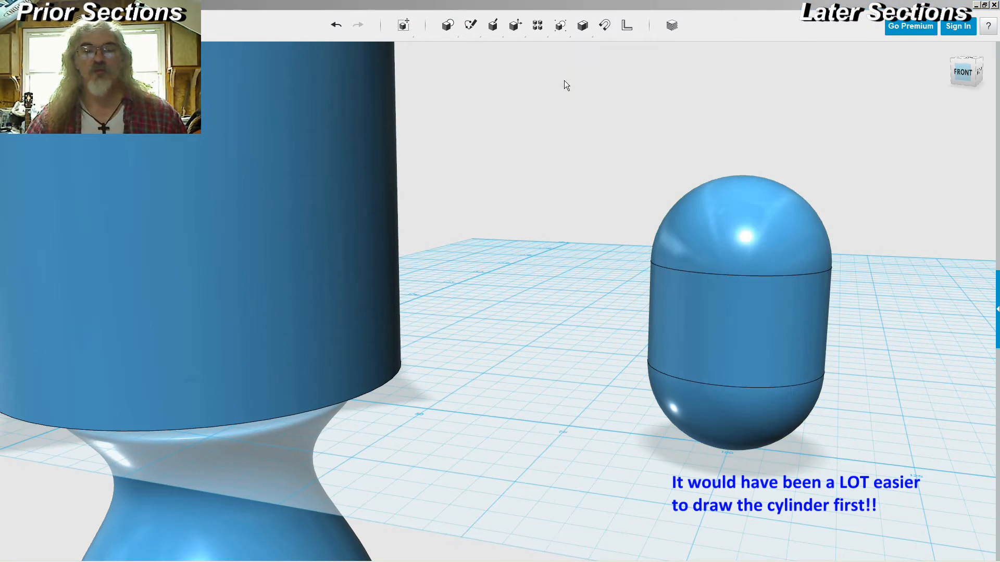
pyautogui.click(707, 326)
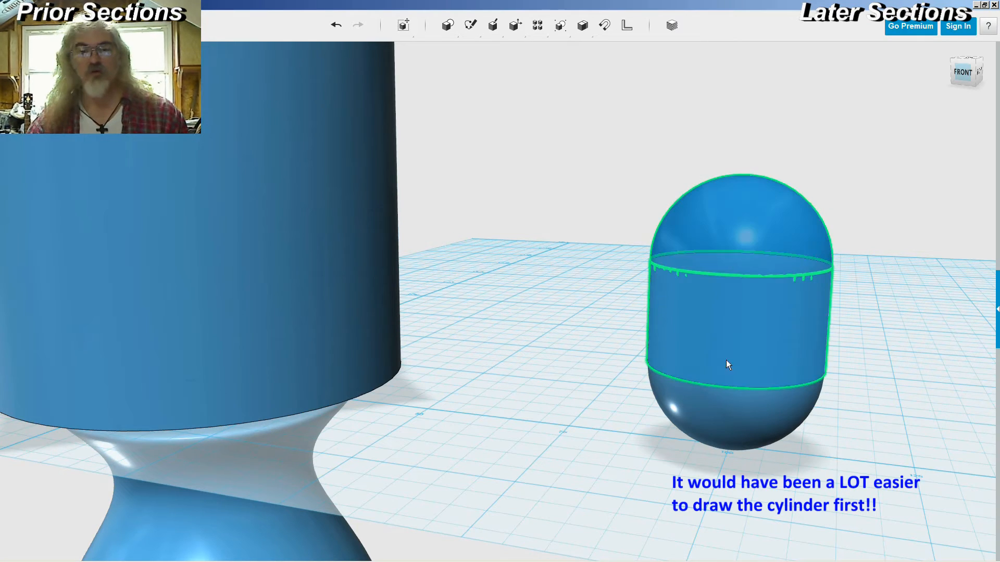
pyautogui.click(723, 413)
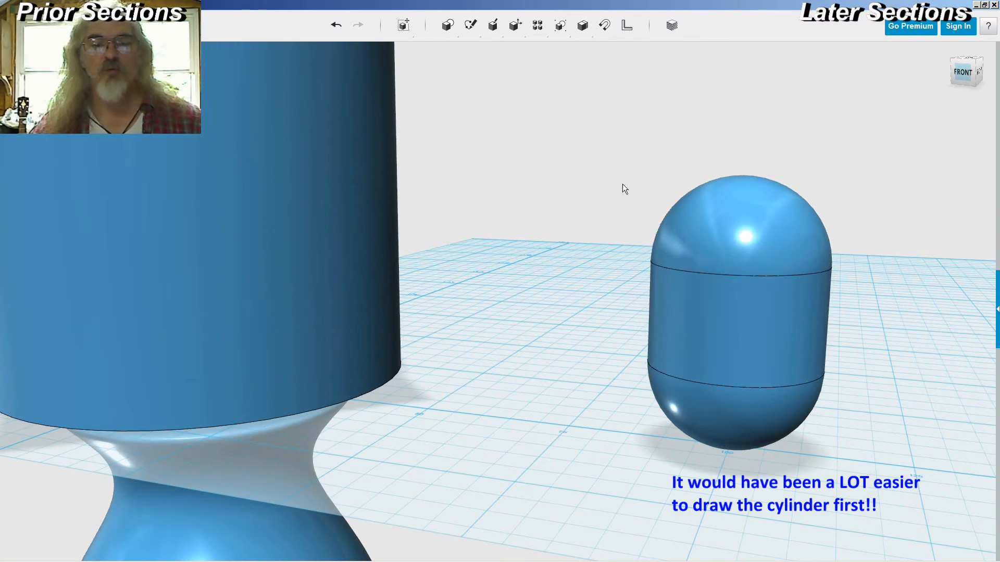
pyautogui.click(705, 244)
# - Check the ballast tank's position in the reference drawing and lower the merged capsule by about 135
pyautogui.scroll(-3, 579, 263)
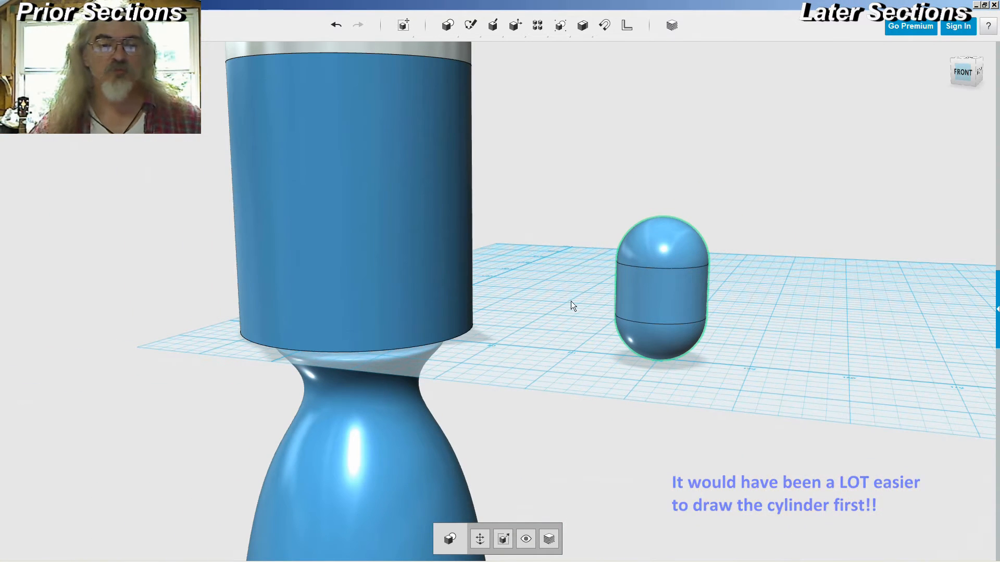
pyautogui.moveTo(533, 386); pyautogui.dragTo(584, 388, button='right')
pyautogui.hotkey('alt', 'Tab')
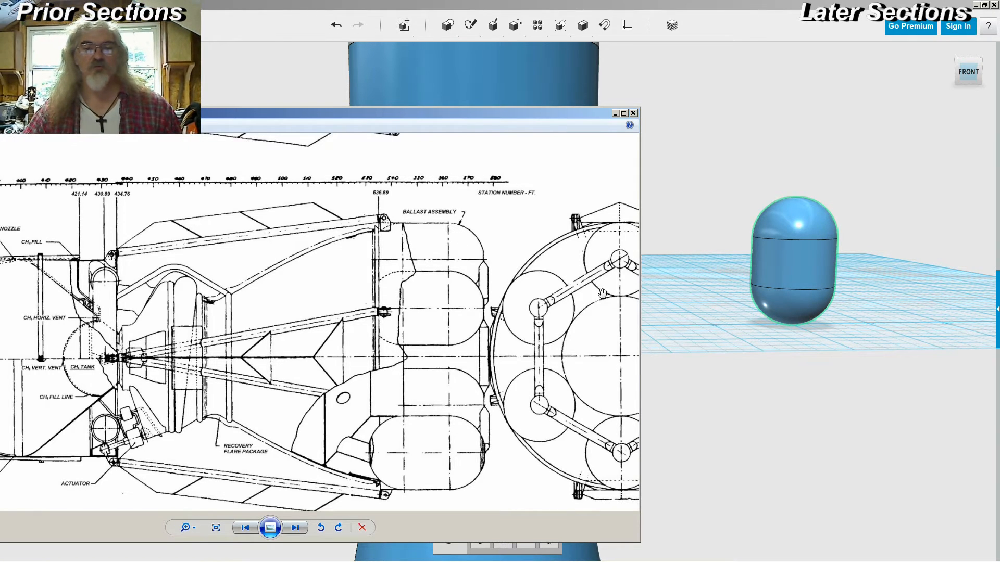
pyautogui.hotkey('alt', 'Tab')
pyautogui.moveTo(622, 319); pyautogui.dragTo(616, 314, button='right')
pyautogui.scroll(-2, 616, 314)
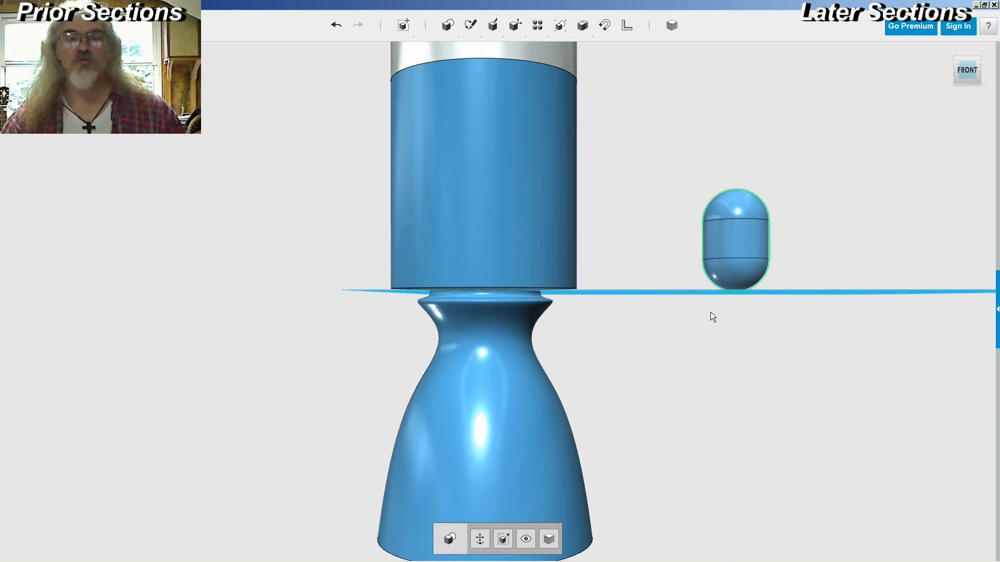
pyautogui.click(479, 539)
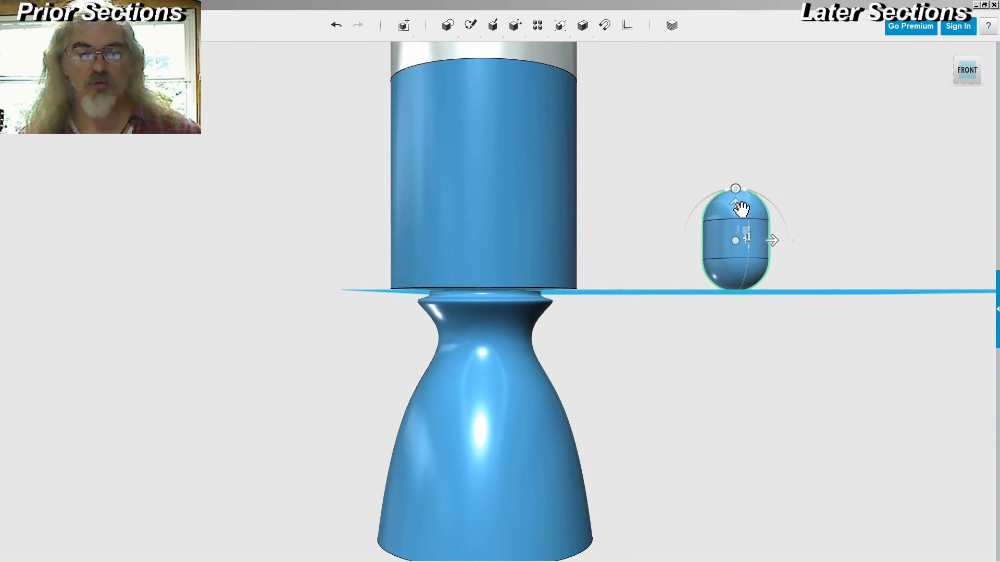
pyautogui.moveTo(739, 204); pyautogui.dragTo(743, 541)
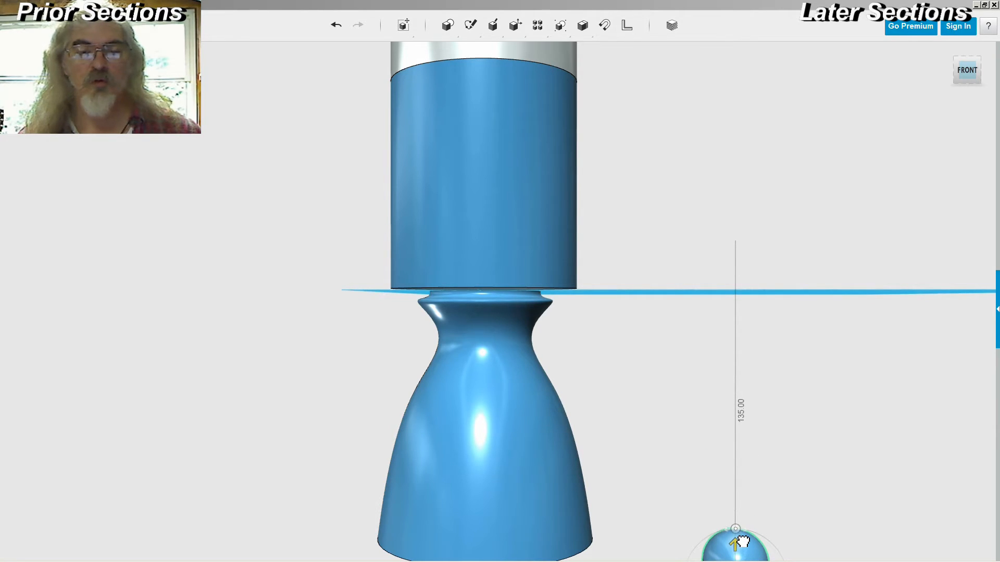
pyautogui.click(655, 431)
# - Move the capsule horizontally to the engine bell's lower rim and lower it slightly so its top sits just below the rim
pyautogui.moveTo(655, 431); pyautogui.dragTo(654, 414, button='right')
pyautogui.click(745, 522)
pyautogui.click(479, 540)
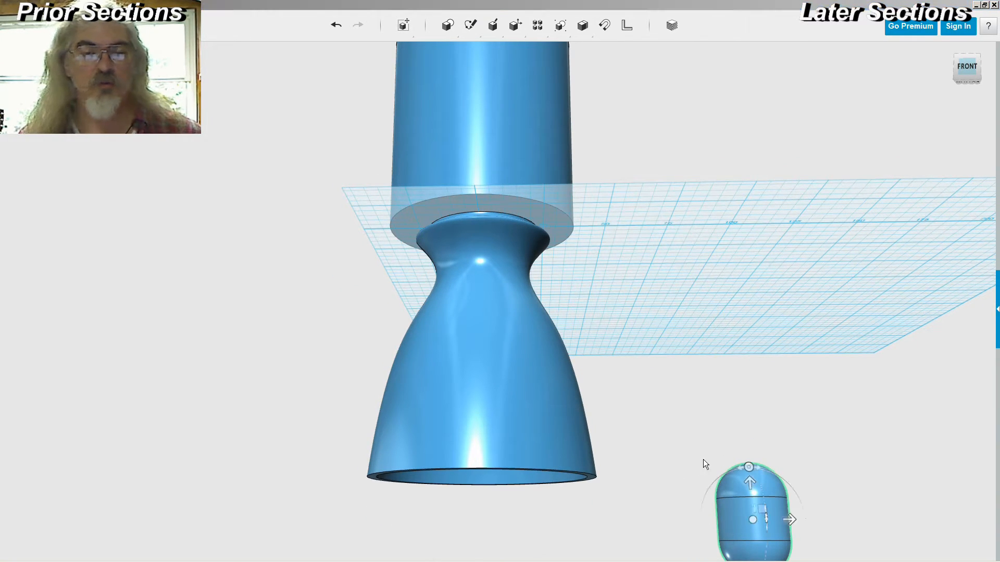
pyautogui.moveTo(794, 522); pyautogui.dragTo(632, 524)
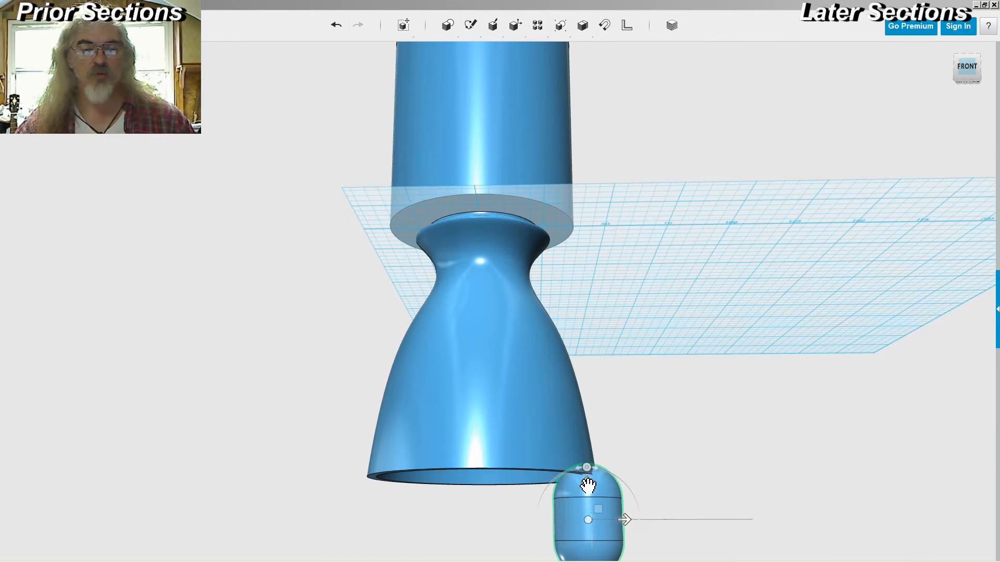
pyautogui.moveTo(589, 486); pyautogui.dragTo(590, 496)
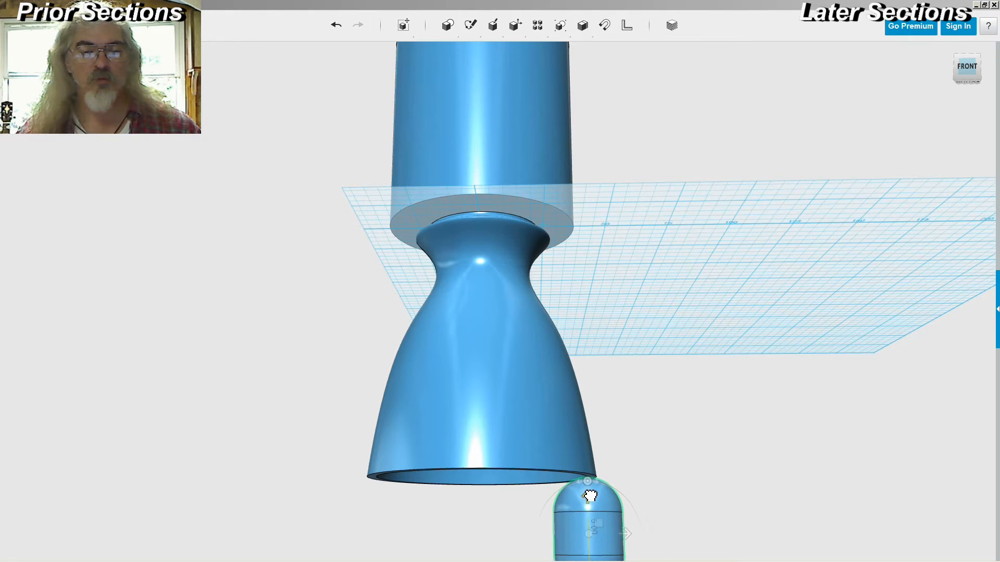
pyautogui.click(671, 474)
# - Shift the capsule slightly farther inward beneath the bell's rim and view its placement from below
pyautogui.moveTo(698, 458); pyautogui.dragTo(764, 451, button='right')
pyautogui.scroll(-2, 697, 464)
pyautogui.click(614, 505)
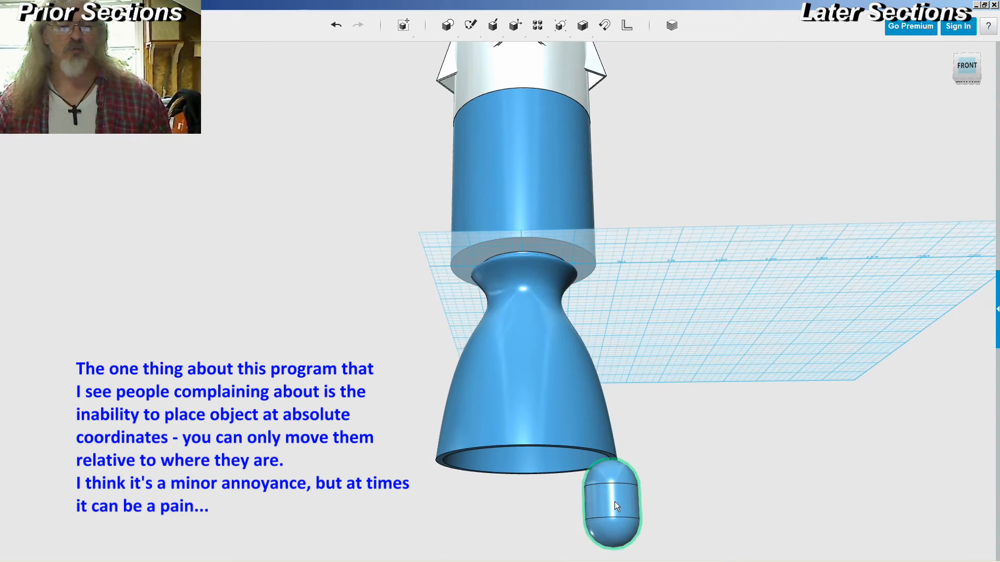
pyautogui.click(479, 540)
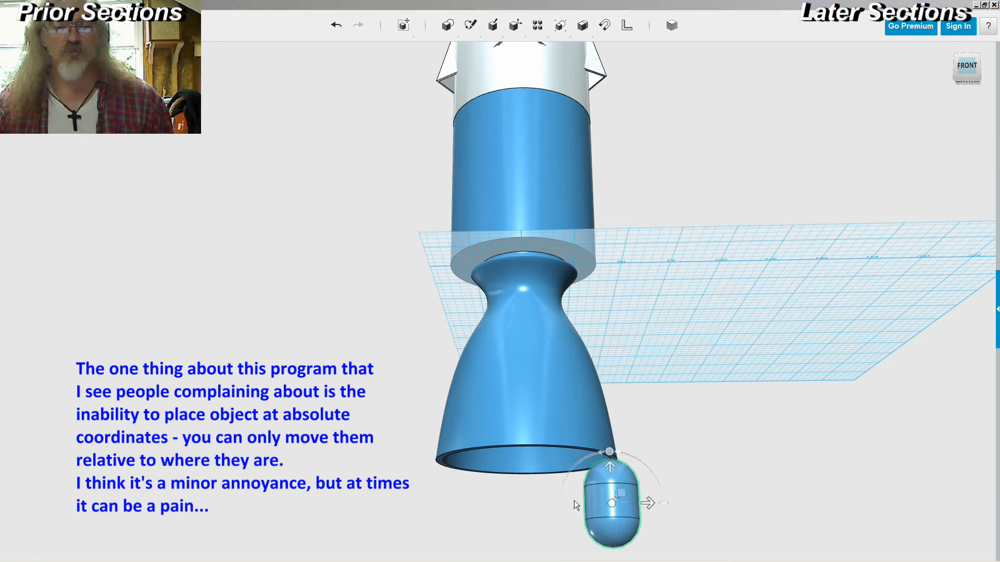
pyautogui.moveTo(647, 502); pyautogui.dragTo(645, 506)
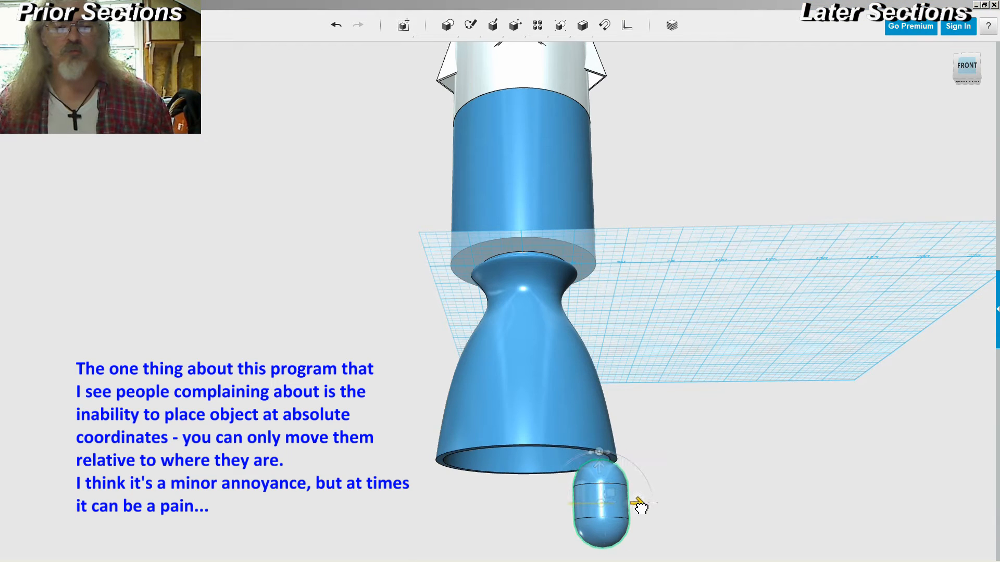
pyautogui.moveTo(637, 506); pyautogui.dragTo(632, 508)
pyautogui.click(699, 449)
pyautogui.moveTo(699, 449); pyautogui.dragTo(696, 406, button='right')
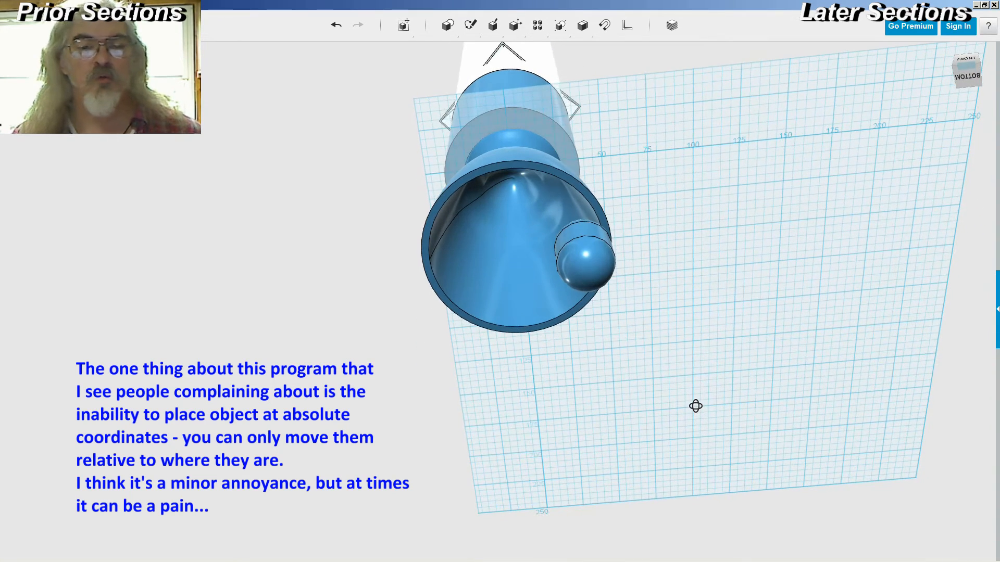
# - Check the tank circle layout in the reference drawing and shift the capsule slightly outward under the bell's rim
pyautogui.hotkey('alt', 'Tab')
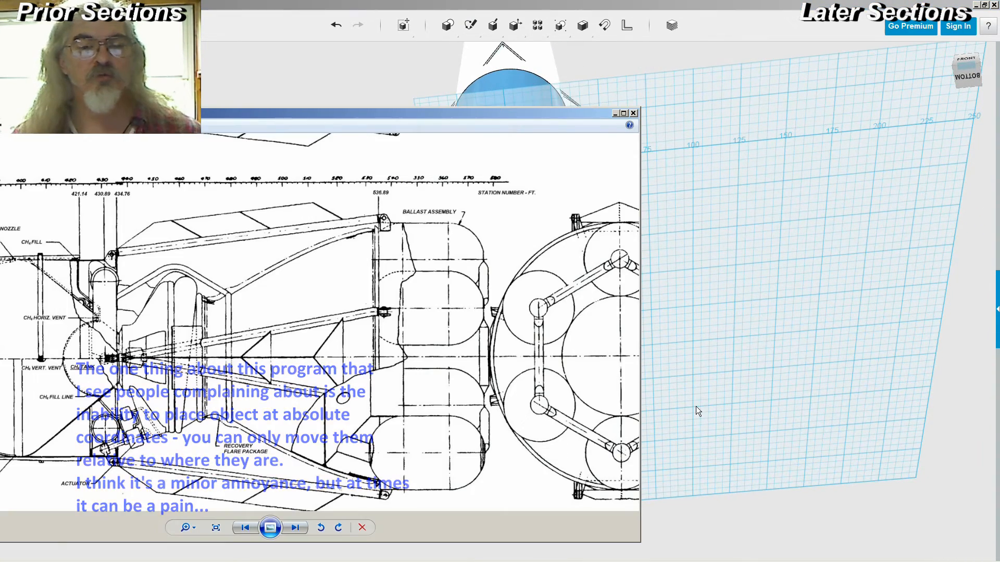
pyautogui.hotkey('alt', 'Tab')
pyautogui.moveTo(695, 405); pyautogui.dragTo(697, 453, button='right')
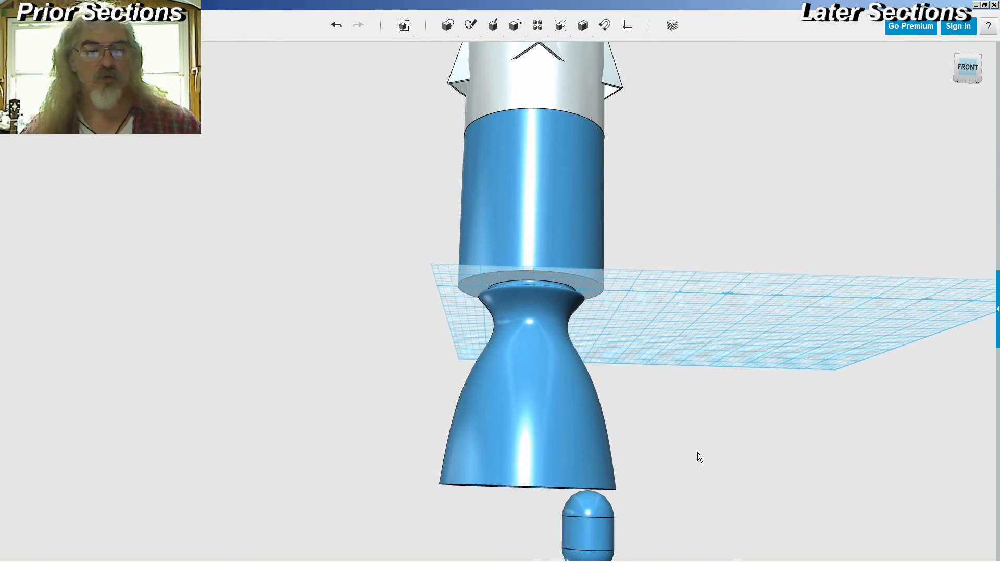
pyautogui.click(610, 518)
pyautogui.click(478, 537)
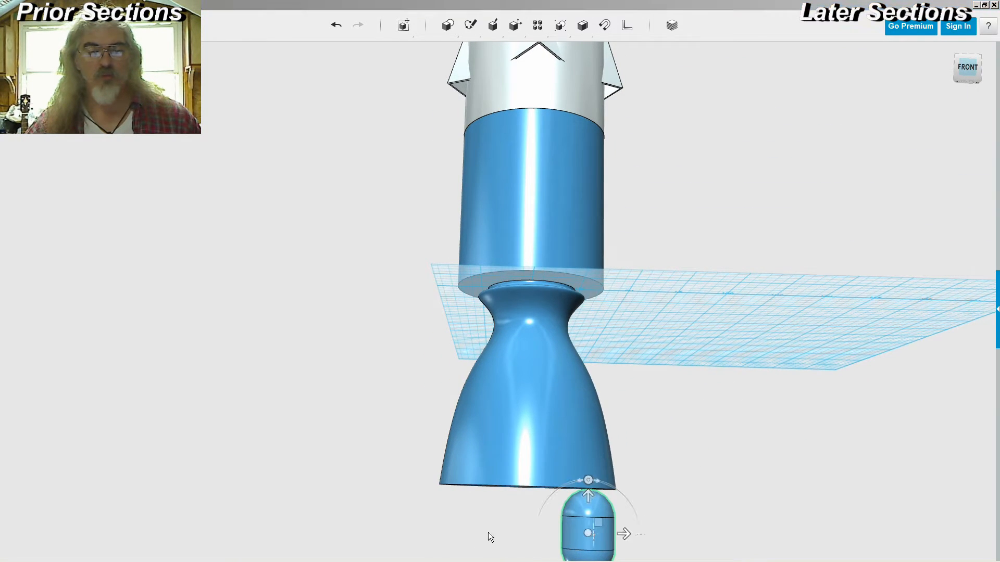
pyautogui.moveTo(632, 536); pyautogui.dragTo(636, 536)
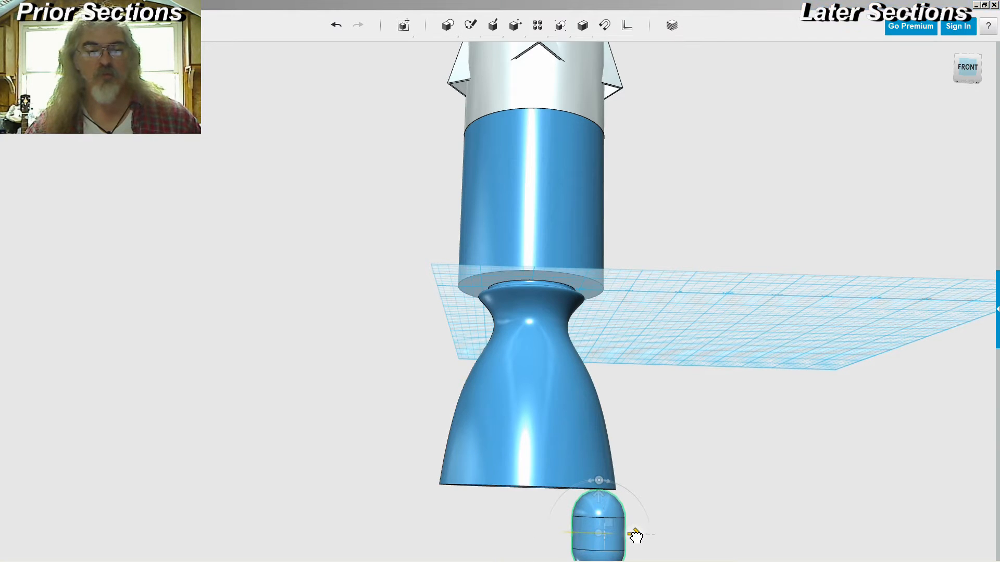
pyautogui.click(703, 480)
pyautogui.moveTo(703, 480); pyautogui.dragTo(695, 433, button='right')
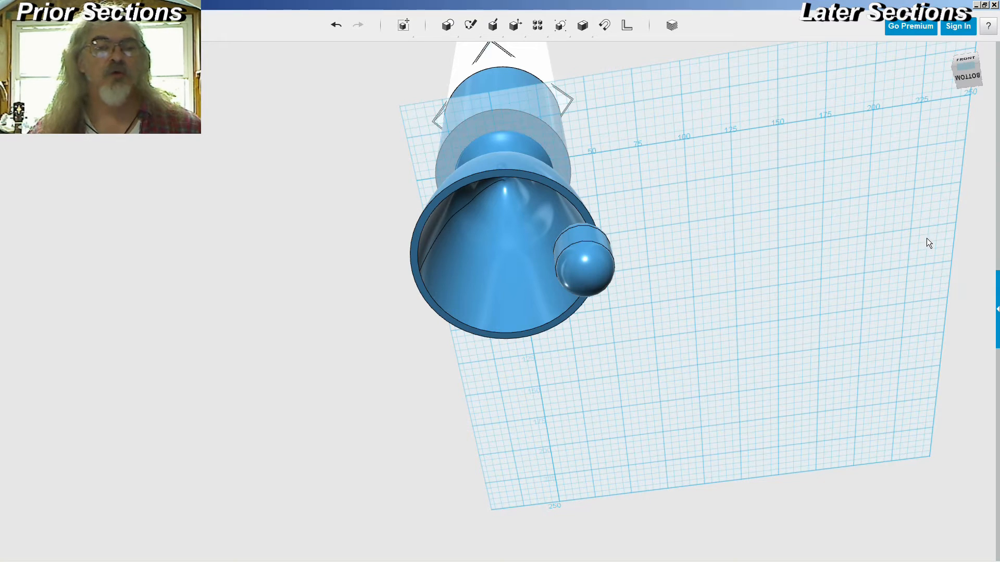
# - Hide the engine bell to expose the capsule and the rocket stage's circular base from below
pyautogui.click(446, 236)
pyautogui.click(448, 236)
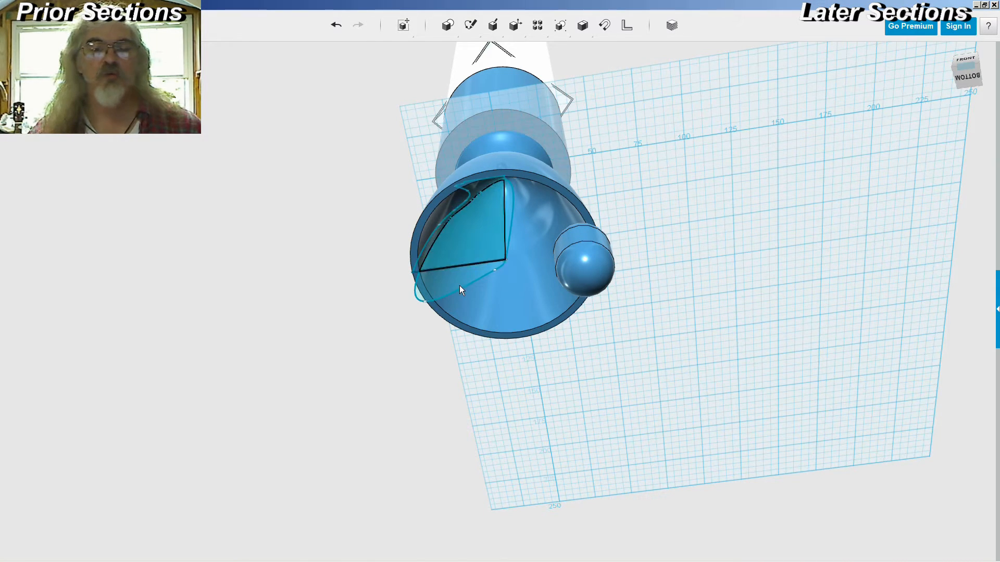
pyautogui.click(676, 281)
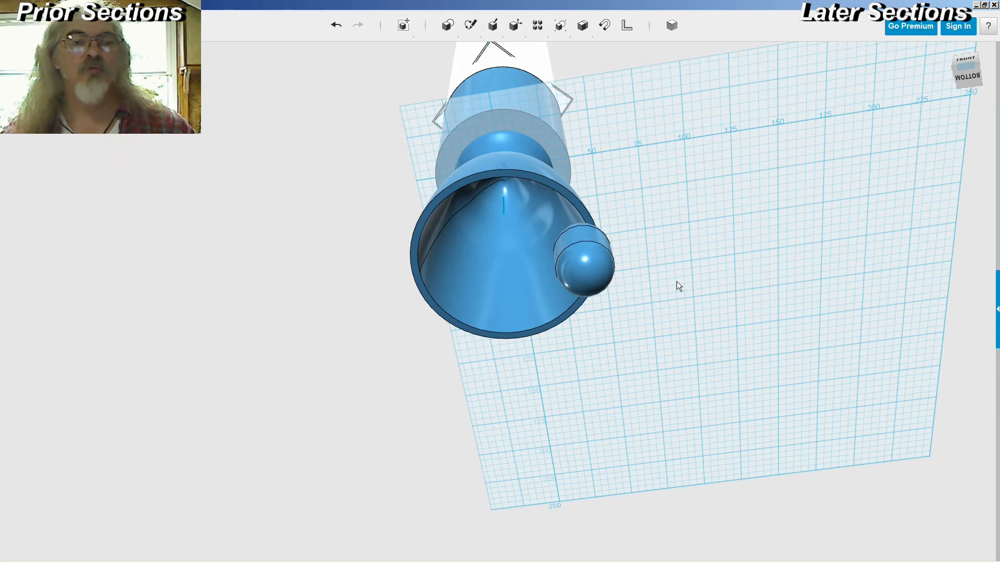
pyautogui.moveTo(661, 175); pyautogui.dragTo(680, 179, button='right')
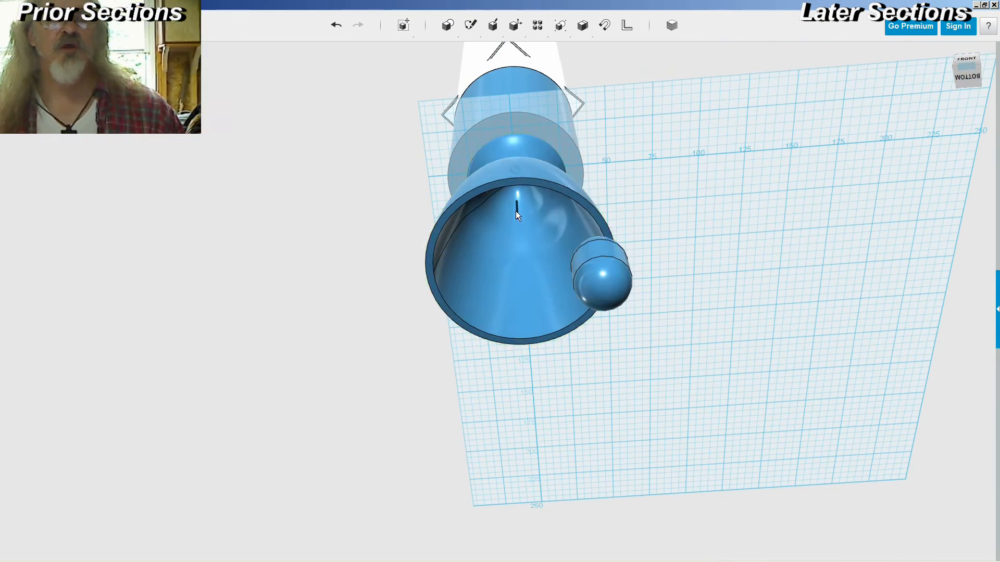
pyautogui.moveTo(649, 173); pyautogui.dragTo(712, 179, button='right')
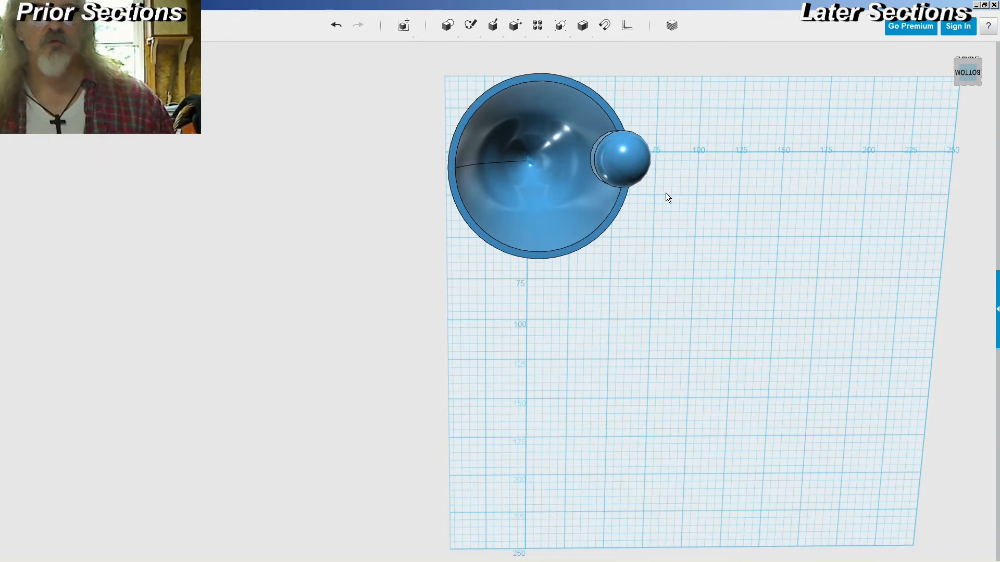
pyautogui.click(571, 201)
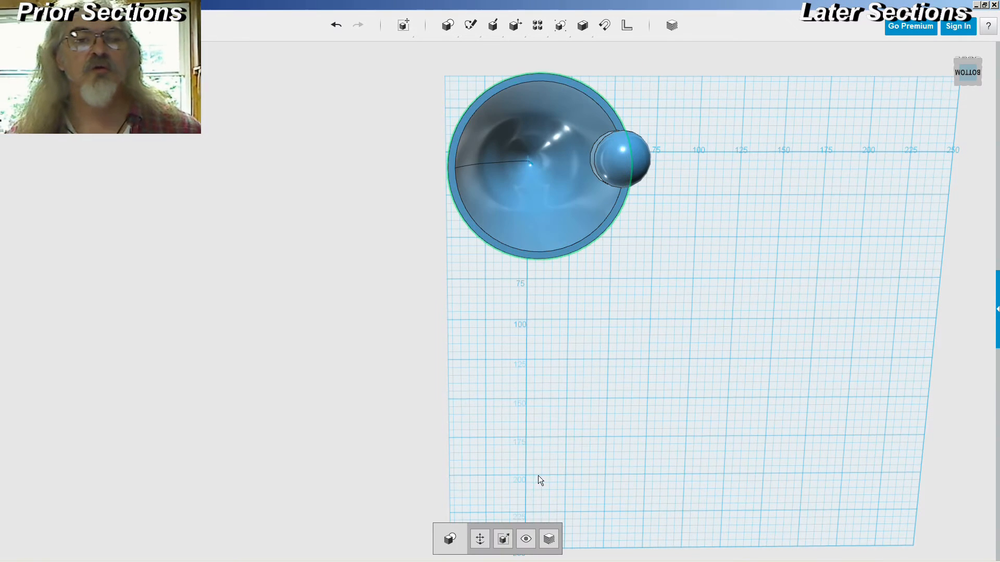
pyautogui.click(527, 539)
pyautogui.moveTo(590, 270); pyautogui.dragTo(588, 266, button='right')
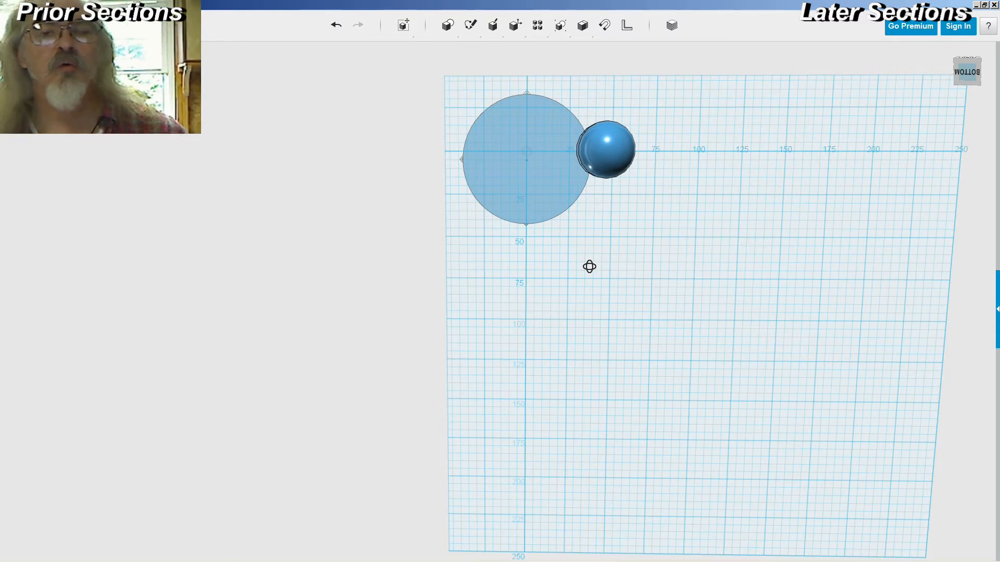
# - Shift the capsule across the grid to line up with the base circle's centre, with the engine bell shown again
pyautogui.click(604, 163)
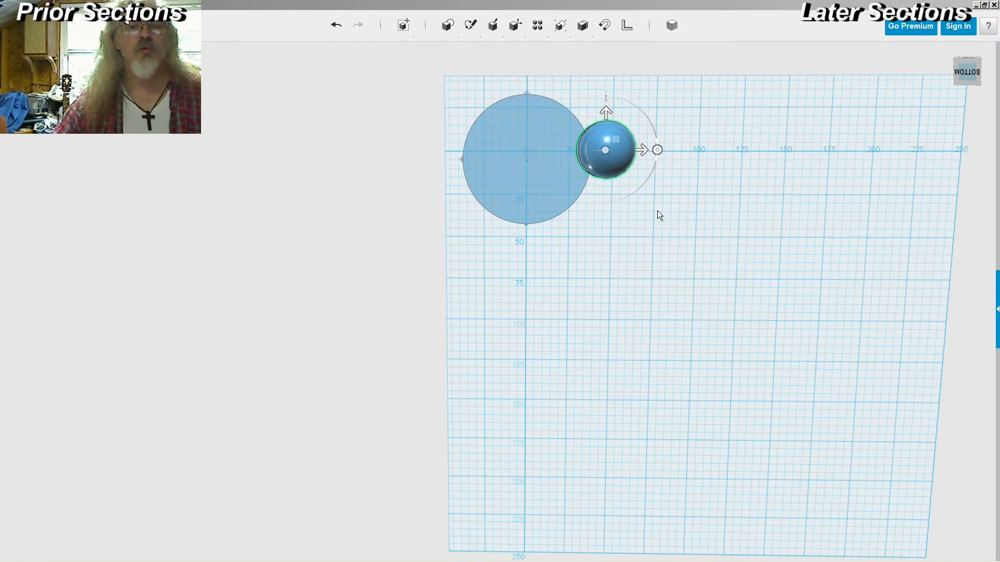
pyautogui.moveTo(611, 111); pyautogui.dragTo(612, 112)
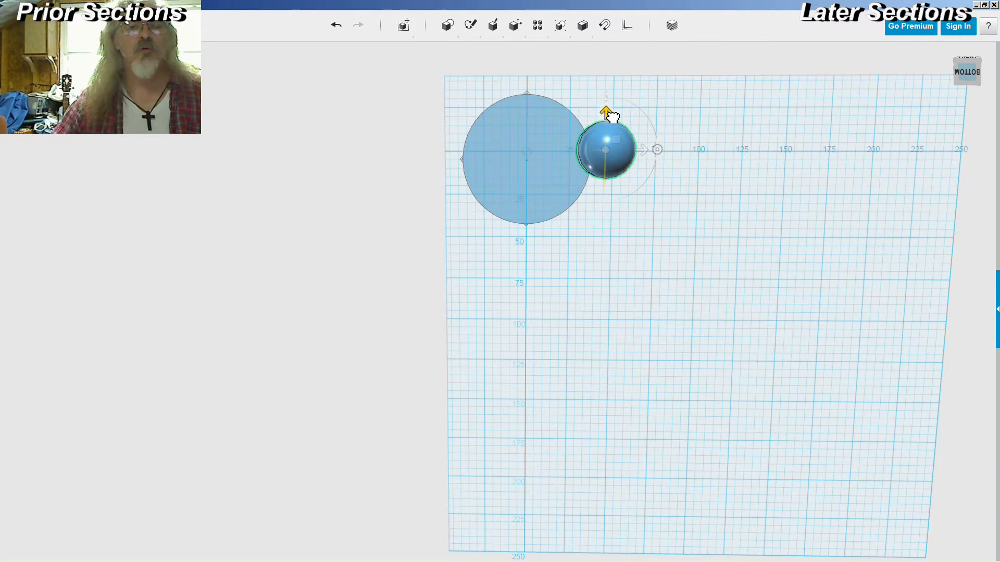
pyautogui.moveTo(613, 116); pyautogui.dragTo(613, 122)
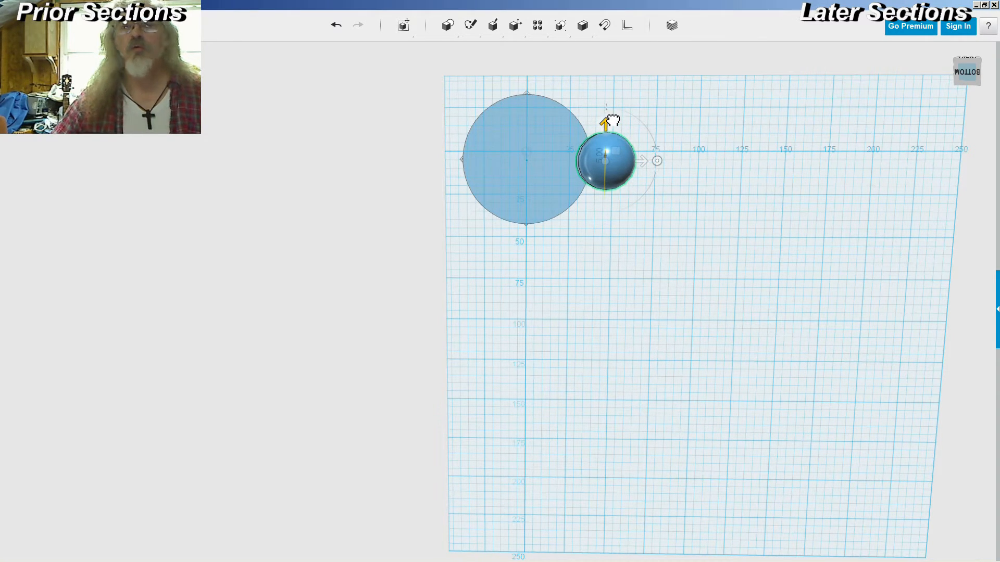
pyautogui.click(848, 104)
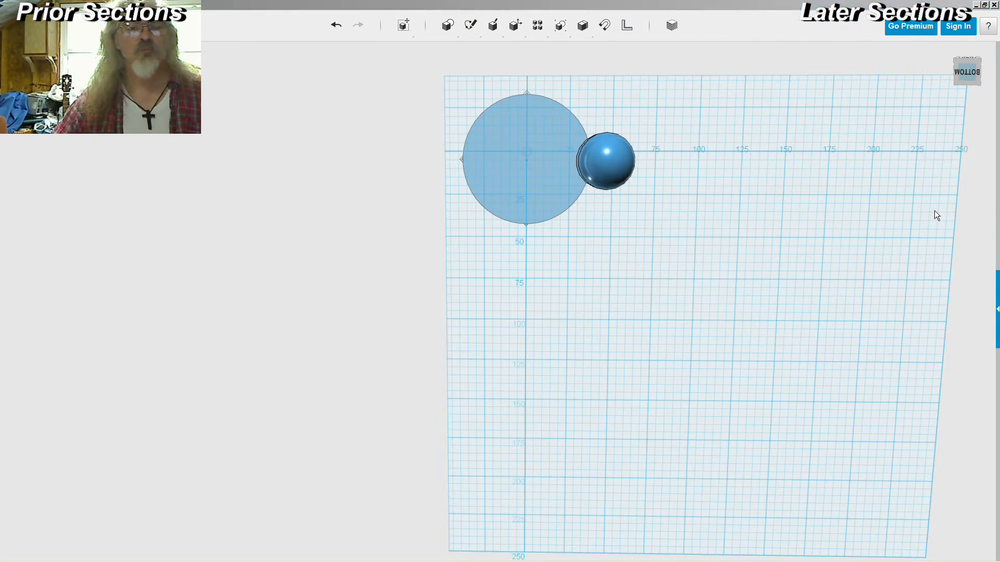
pyautogui.click(737, 210)
pyautogui.moveTo(741, 195); pyautogui.dragTo(675, 201, button='right')
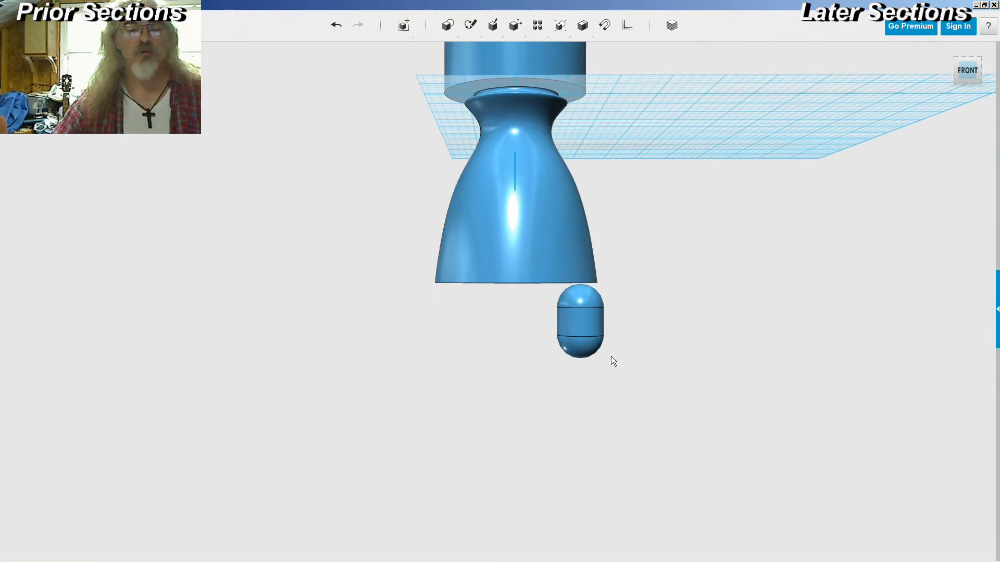
# - Circular-pattern the capsule into six ballast tanks around the engine bell's central axis
pyautogui.click(586, 335)
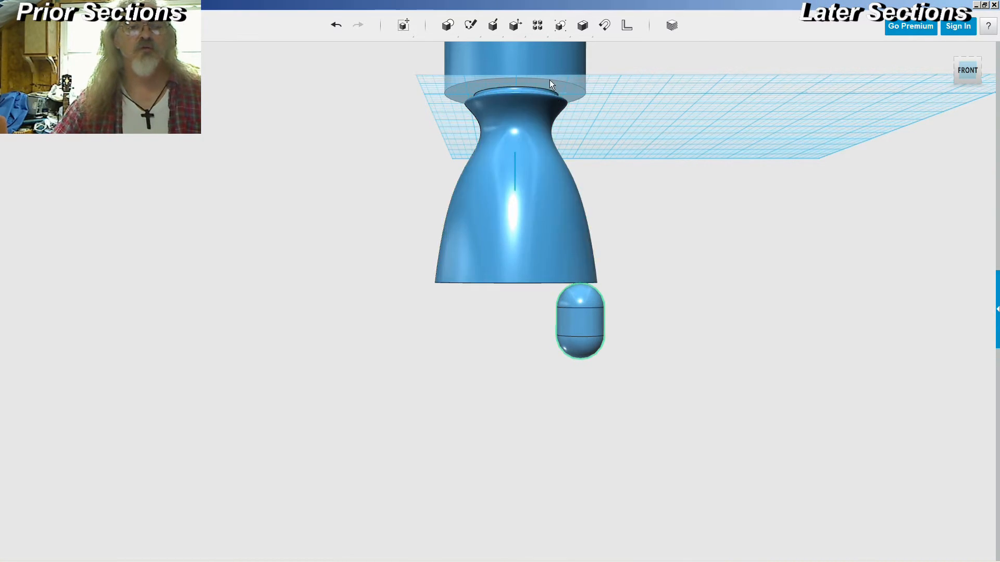
pyautogui.moveTo(709, 177); pyautogui.dragTo(707, 152, button='right')
pyautogui.moveTo(707, 123); pyautogui.dragTo(706, 123, button='right')
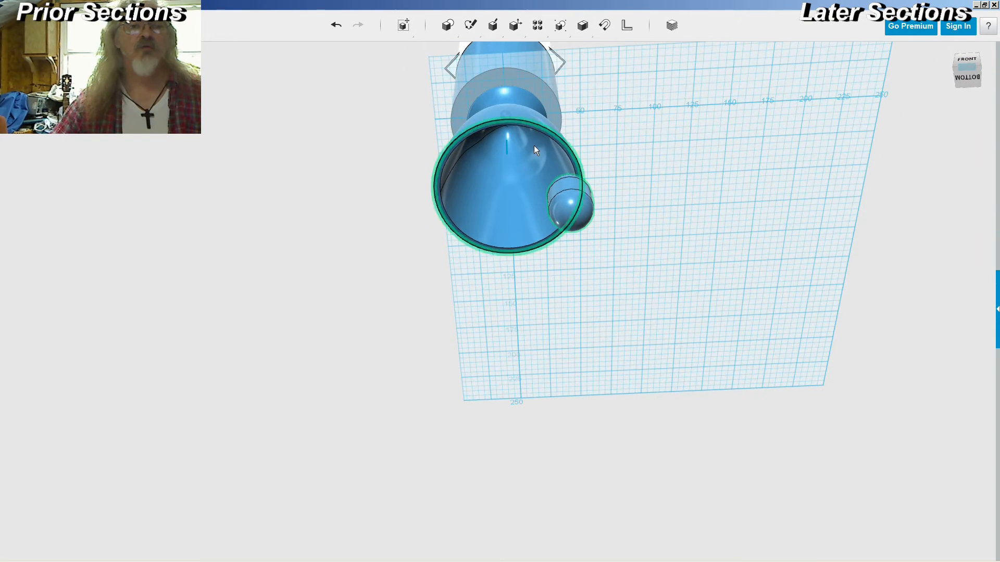
pyautogui.click(507, 151)
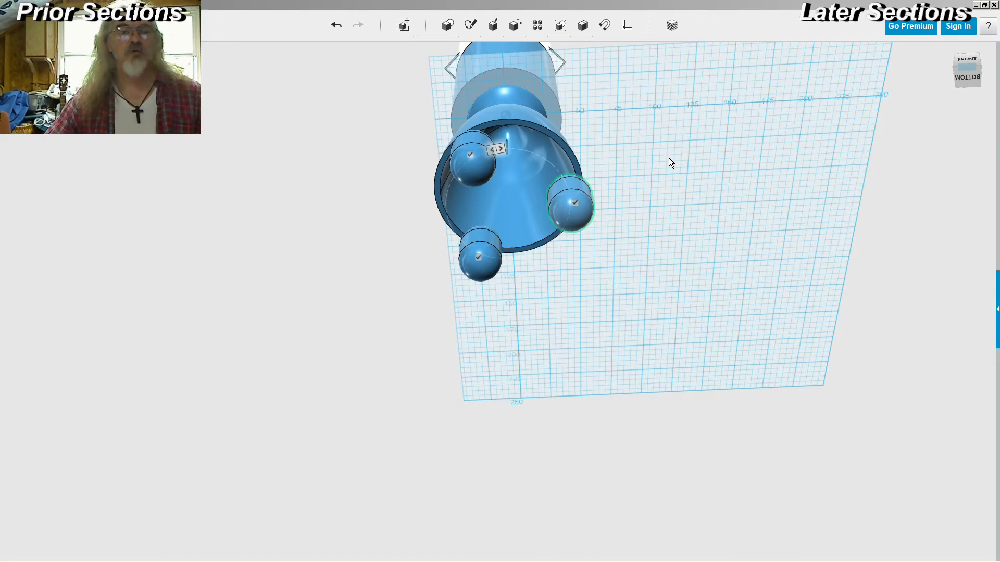
pyautogui.write('6')
pyautogui.press('Return')
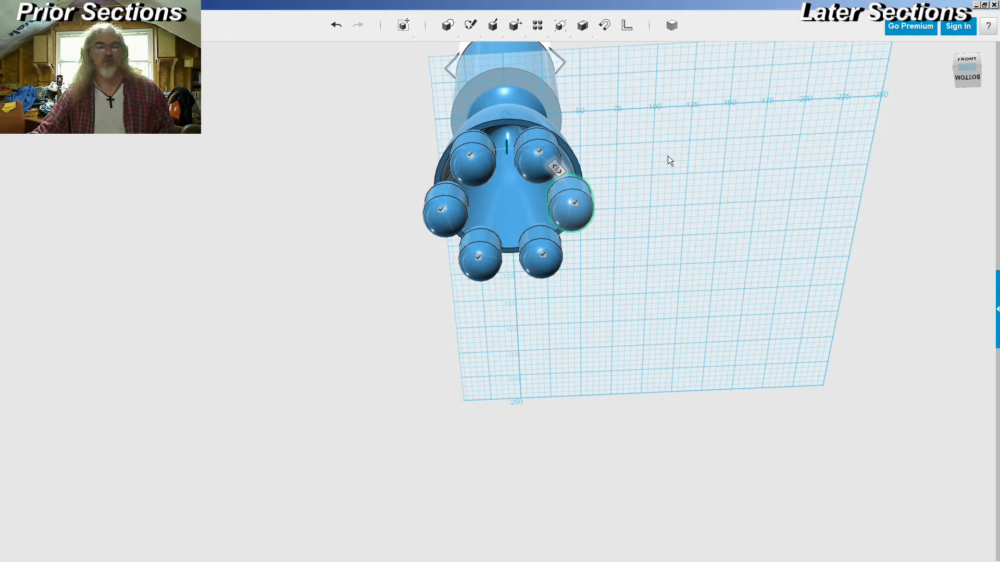
# - Check the patterned tanks from the front and examine the ballast assembly's outer shell in the reference drawing
pyautogui.moveTo(667, 155); pyautogui.dragTo(660, 218, button='right')
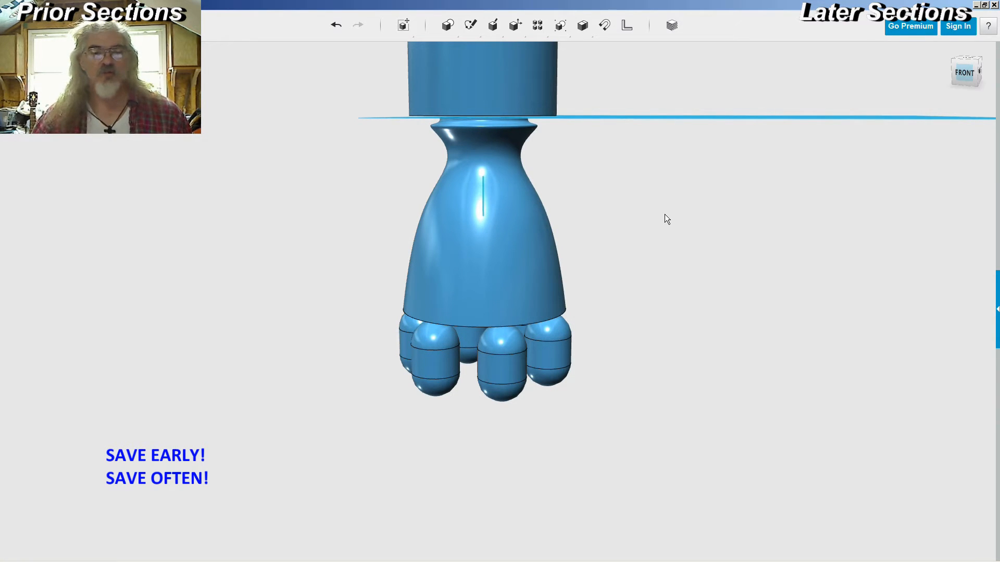
pyautogui.hotkey('alt', 'Tab')
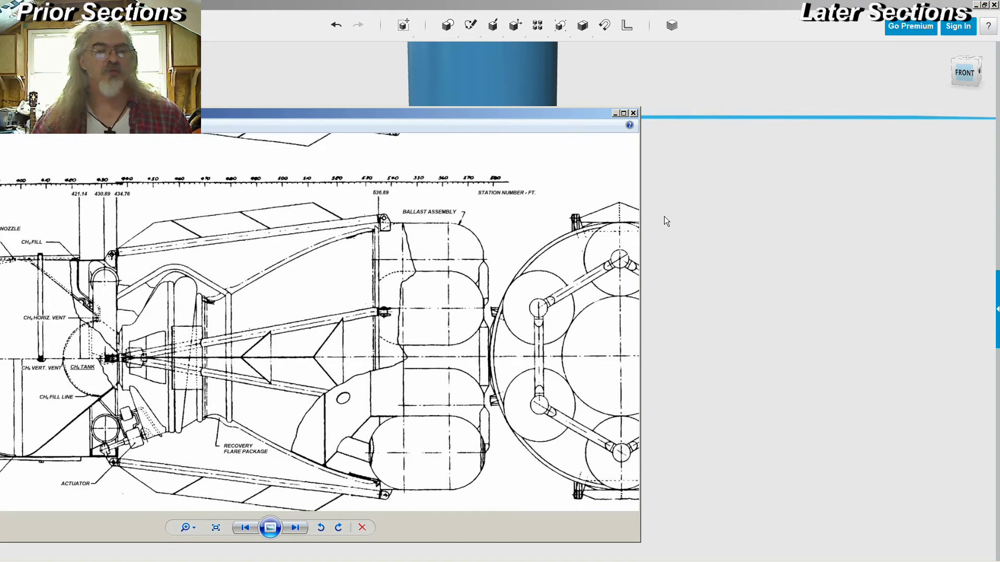
pyautogui.moveTo(495, 230); pyautogui.dragTo(485, 402)
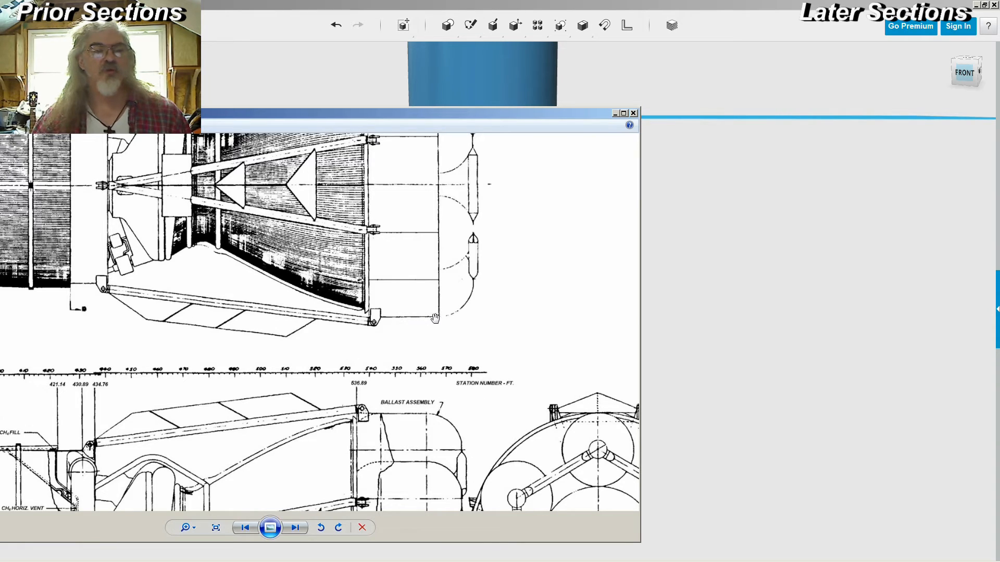
pyautogui.click(650, 281)
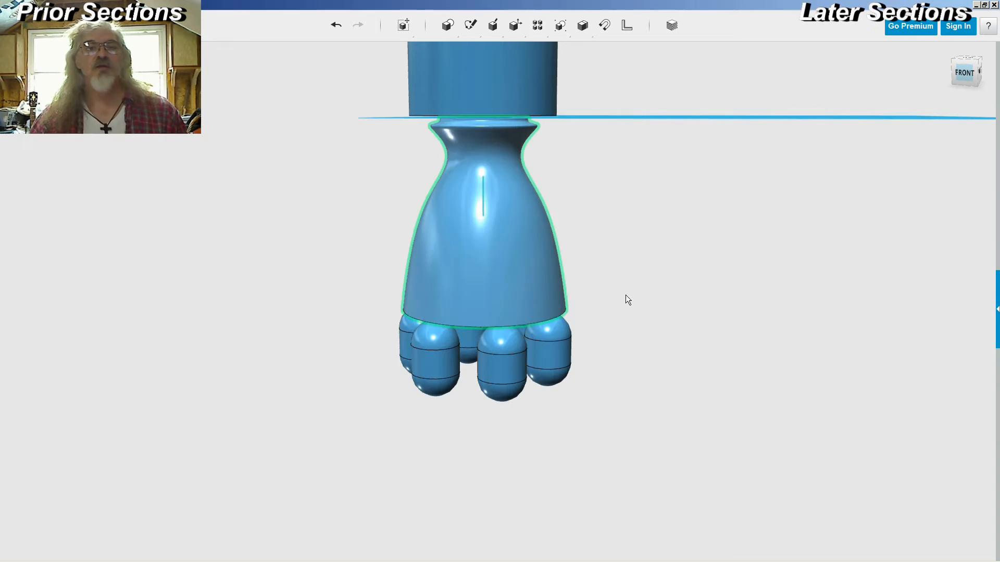
pyautogui.click(667, 267)
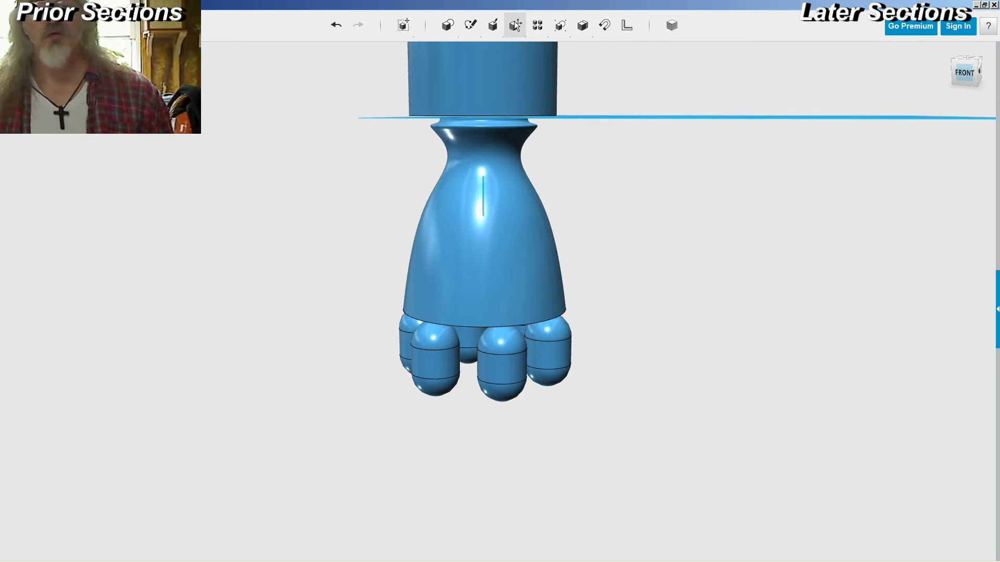
# - Place a cylinder with radius 44 and height 30 on the grid beside the rocket
pyautogui.moveTo(542, 54); pyautogui.dragTo(563, 101, button='right')
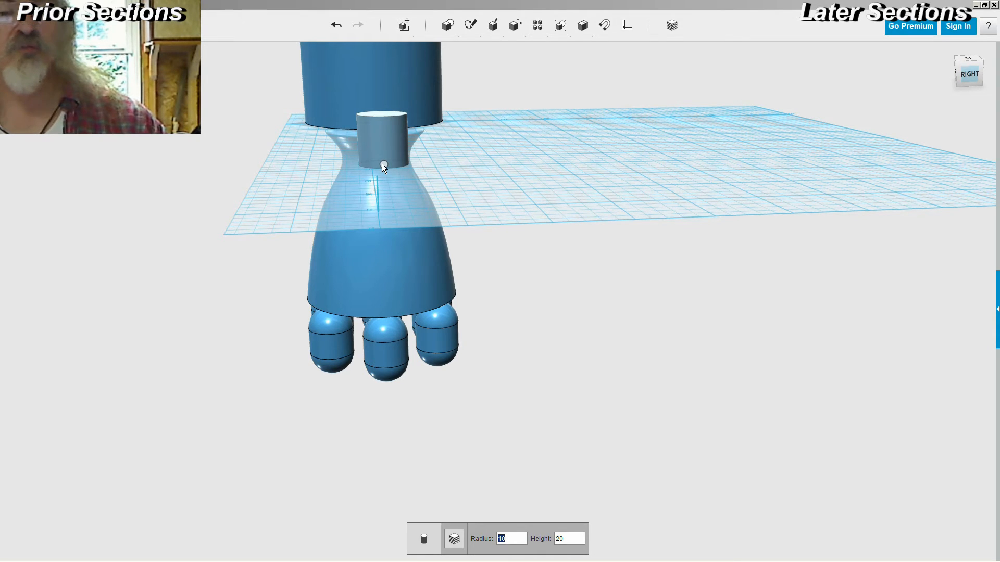
pyautogui.write('44')
pyautogui.press('Tab')
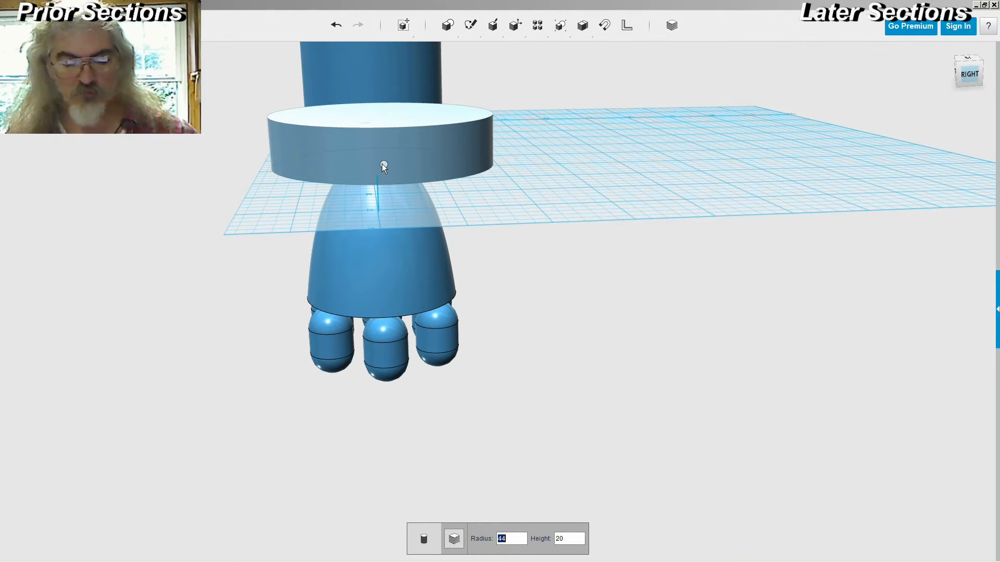
pyautogui.press('Tab')
pyautogui.write('30')
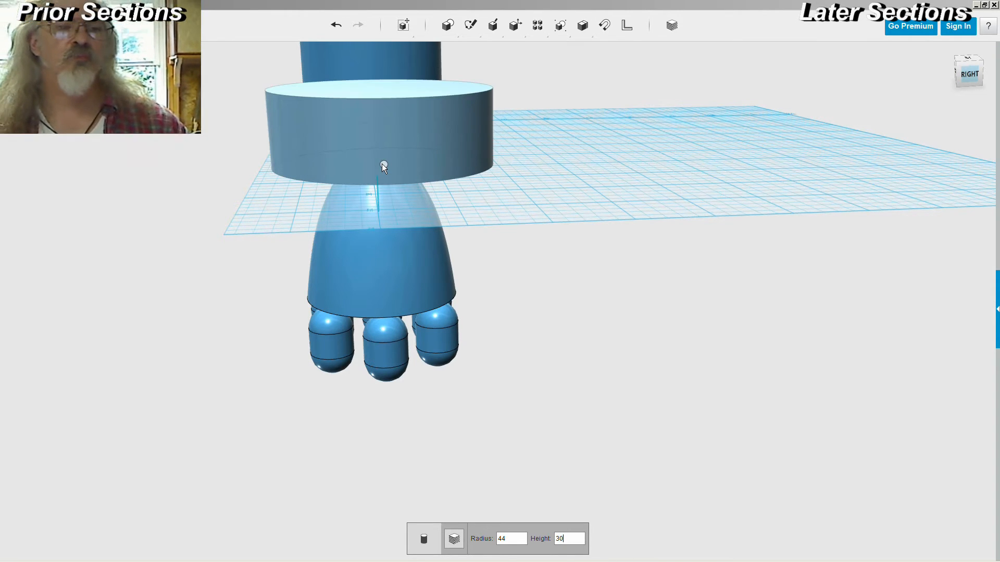
pyautogui.press('Return')
# - Add a second cylinder with radius 41 and height 40 centred on the first cylinder's upper face
pyautogui.moveTo(241, 283); pyautogui.dragTo(291, 277, button='right')
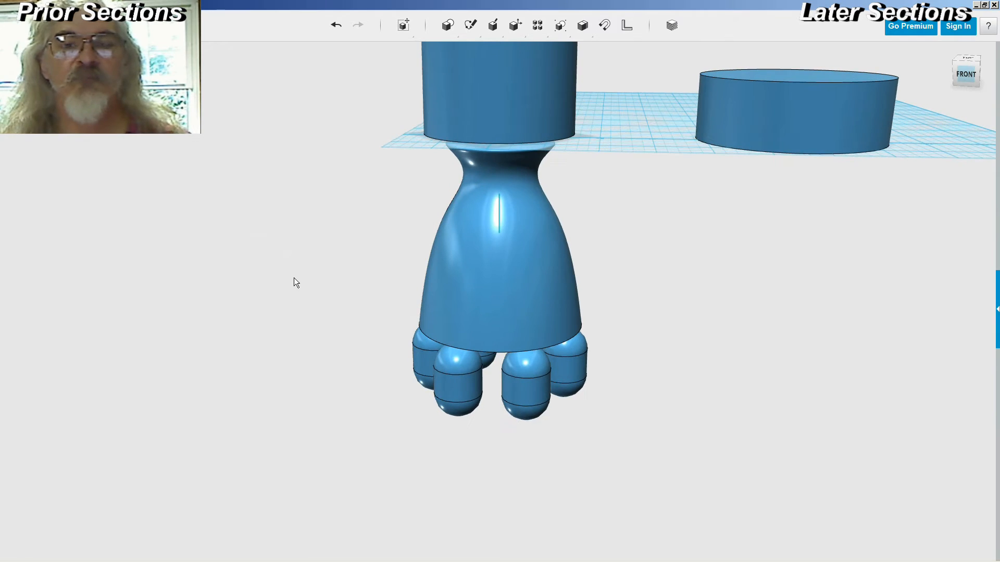
pyautogui.scroll(-3, 512, 249)
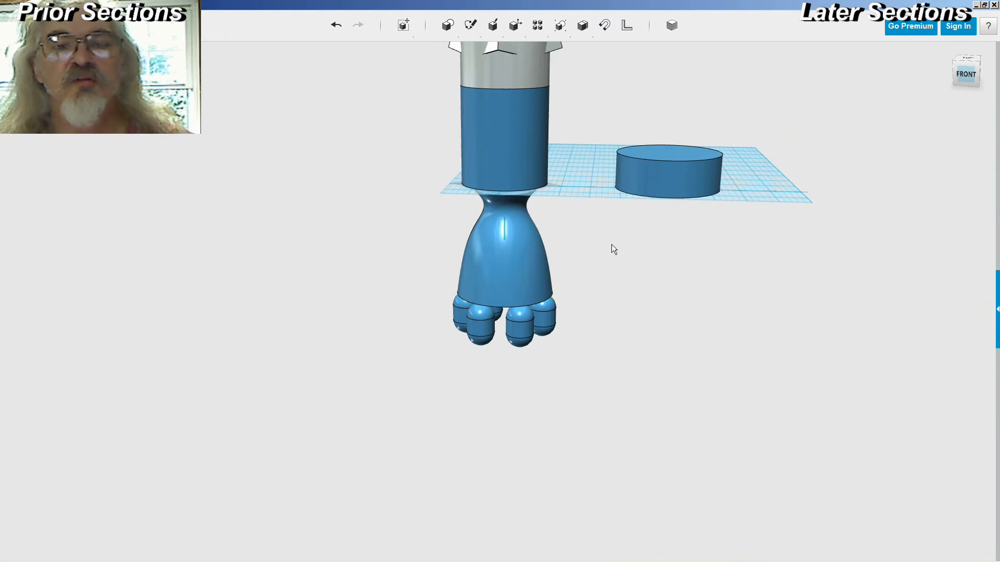
pyautogui.click(660, 187)
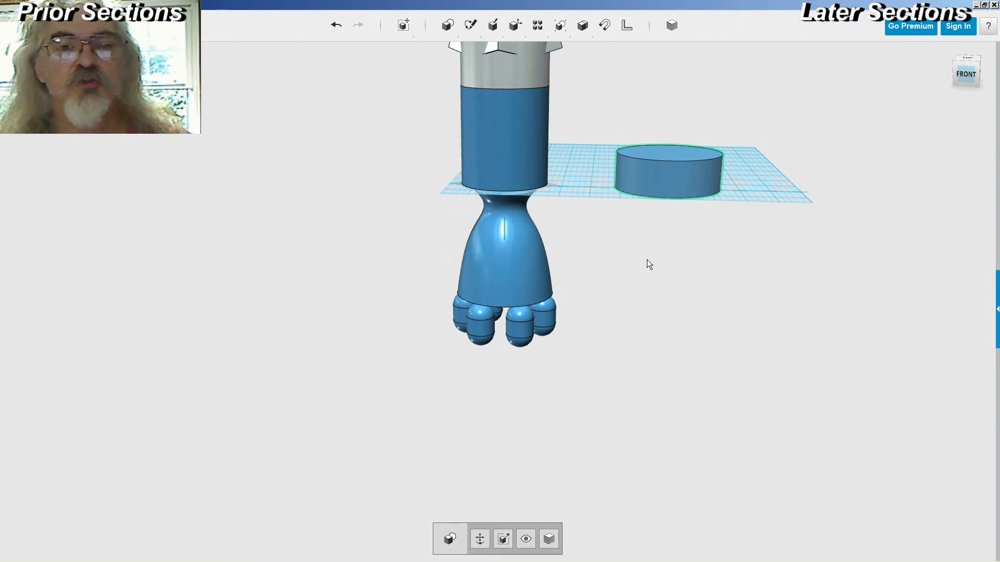
pyautogui.moveTo(647, 264); pyautogui.dragTo(616, 274, button='right')
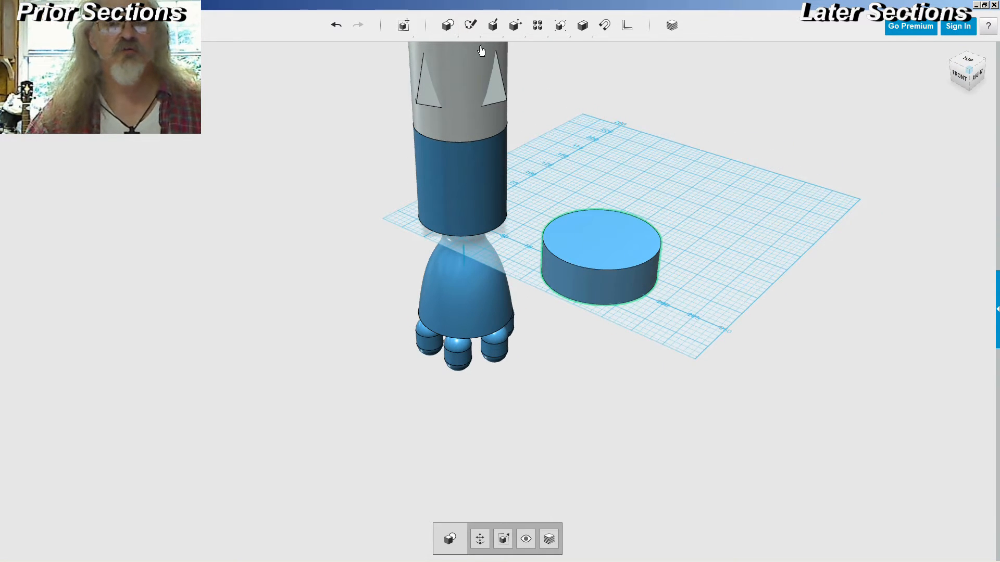
pyautogui.click(480, 50)
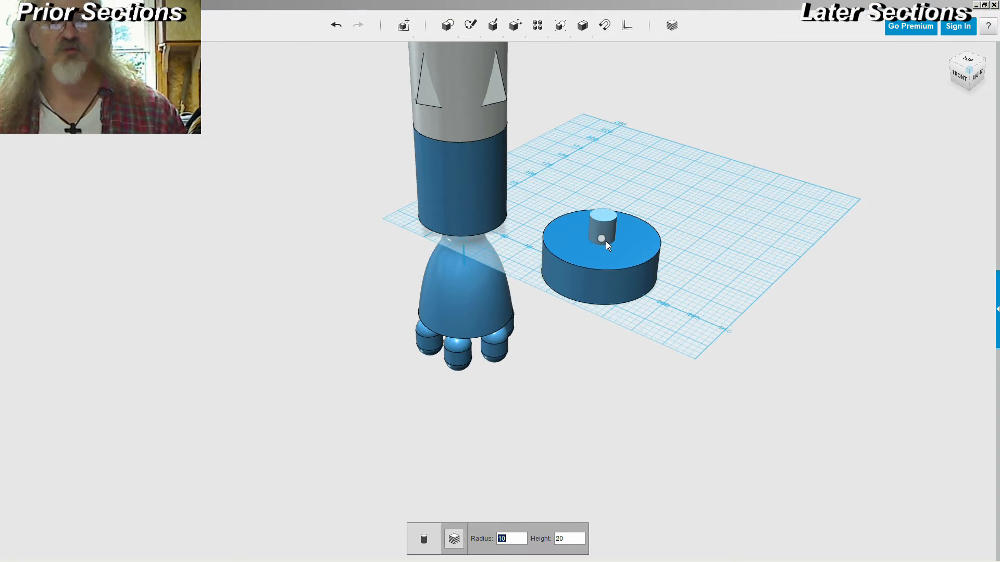
pyautogui.write('43')
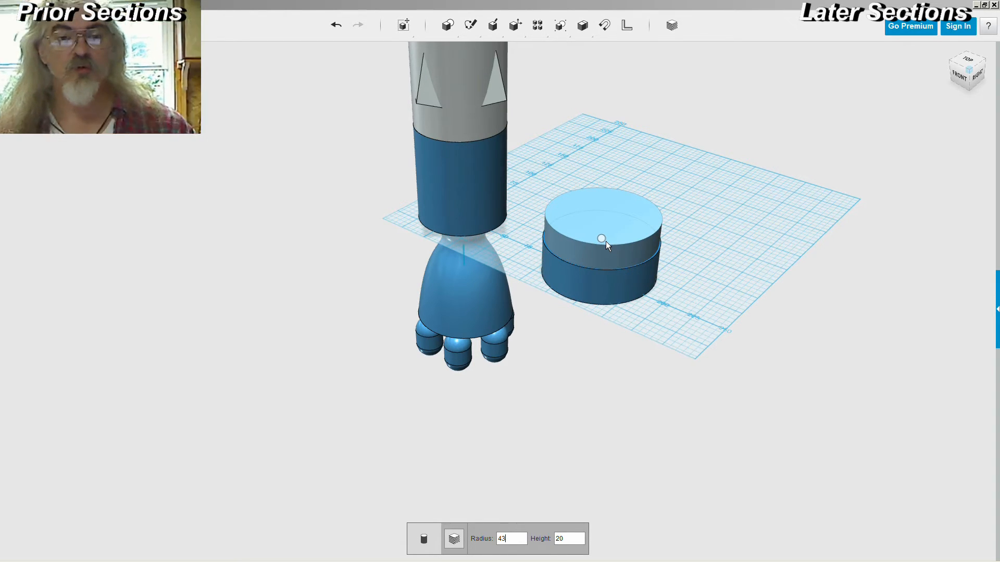
pyautogui.press('BackSpace')
pyautogui.press('BackSpace')
pyautogui.write('1')
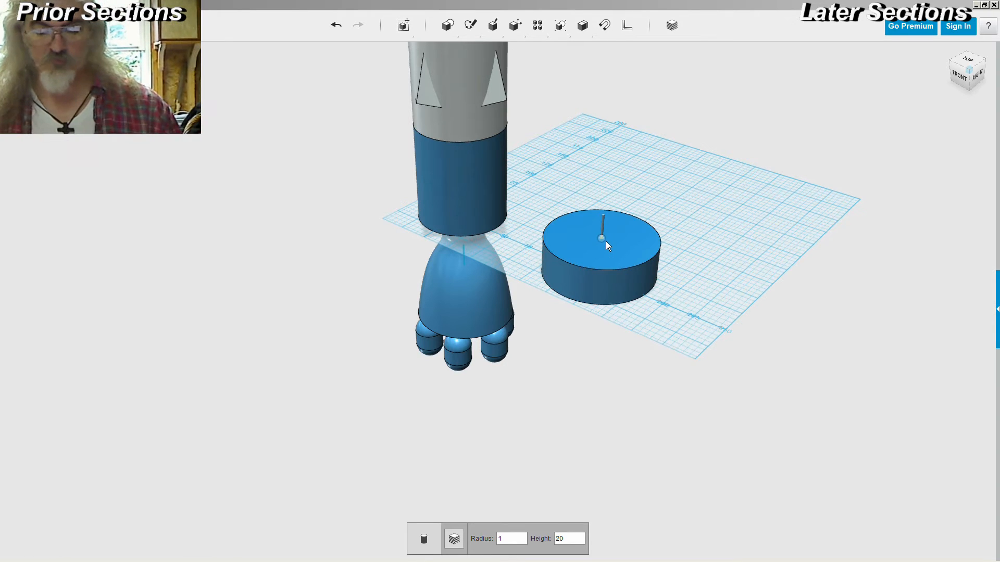
pyautogui.press('BackSpace')
pyautogui.write('4')
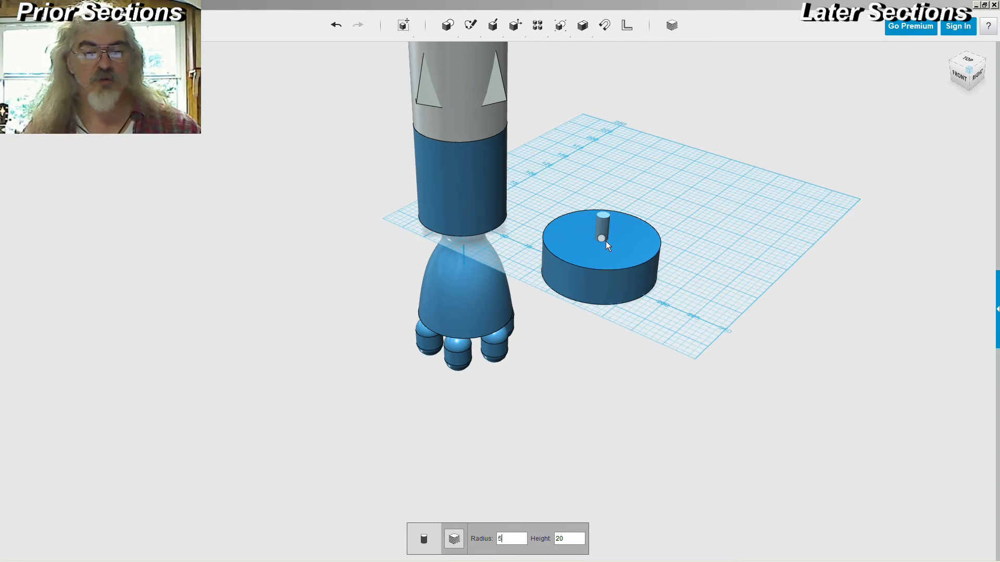
pyautogui.write('1')
pyautogui.write('40')
pyautogui.click(605, 241)
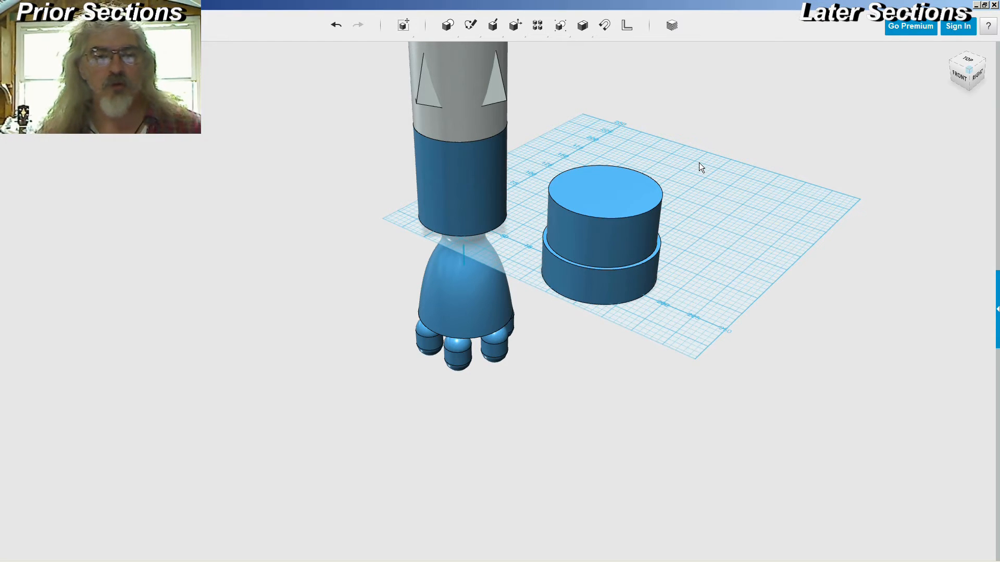
# - Lower the narrower cylinder straight down until it passes through the full height of the wider one
pyautogui.click(578, 233)
pyautogui.click(579, 238)
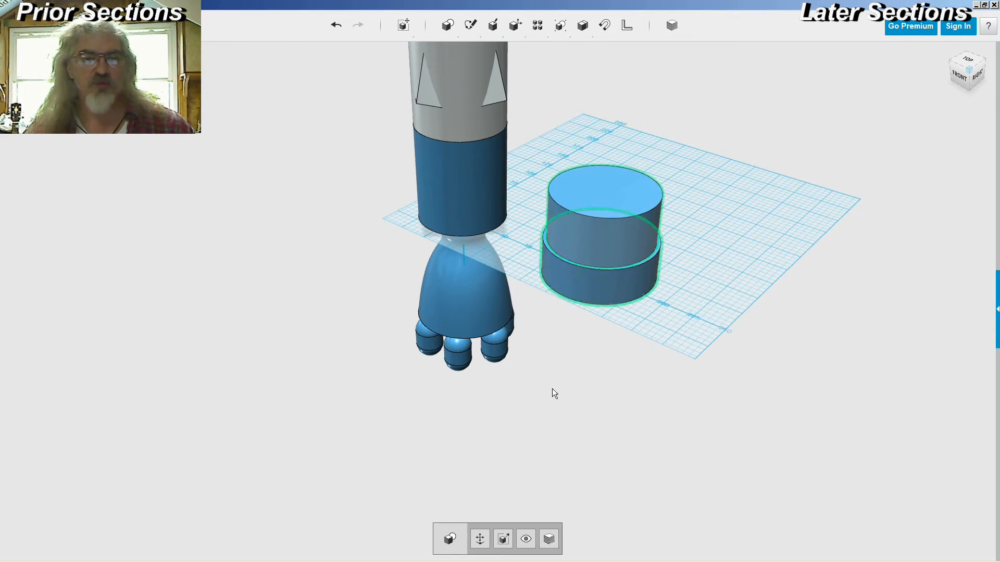
pyautogui.click(480, 540)
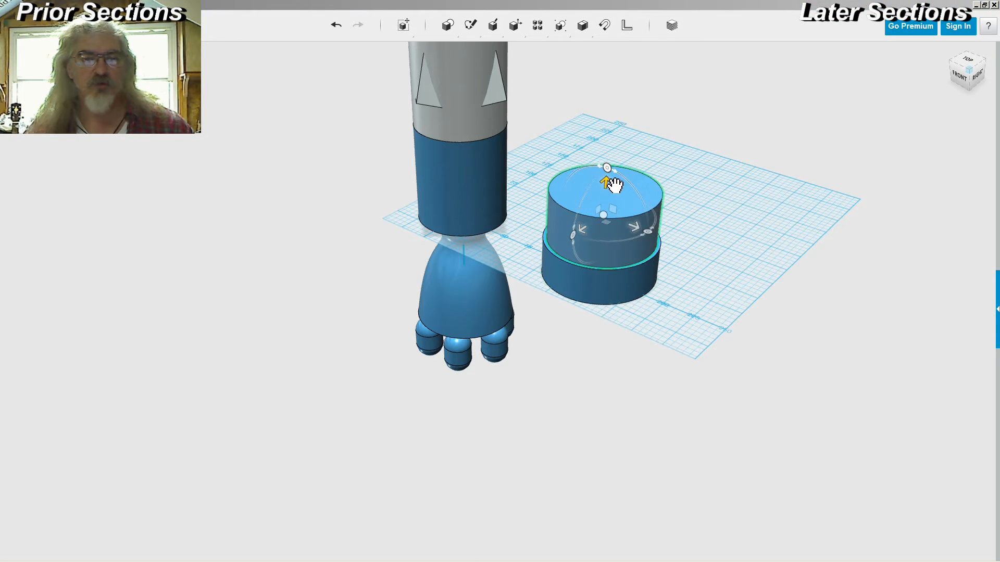
pyautogui.moveTo(607, 182); pyautogui.dragTo(610, 225)
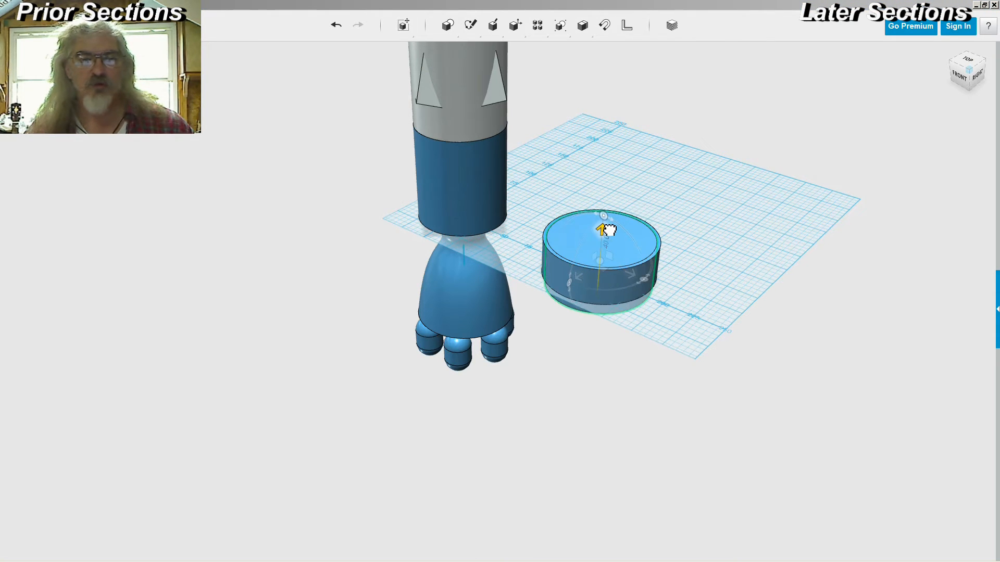
# - Lower the narrower cylinder slightly further so it protrudes from both the top and the base of the wider cylinder
pyautogui.moveTo(590, 383); pyautogui.dragTo(591, 364, button='right')
pyautogui.scroll(10, 598, 232)
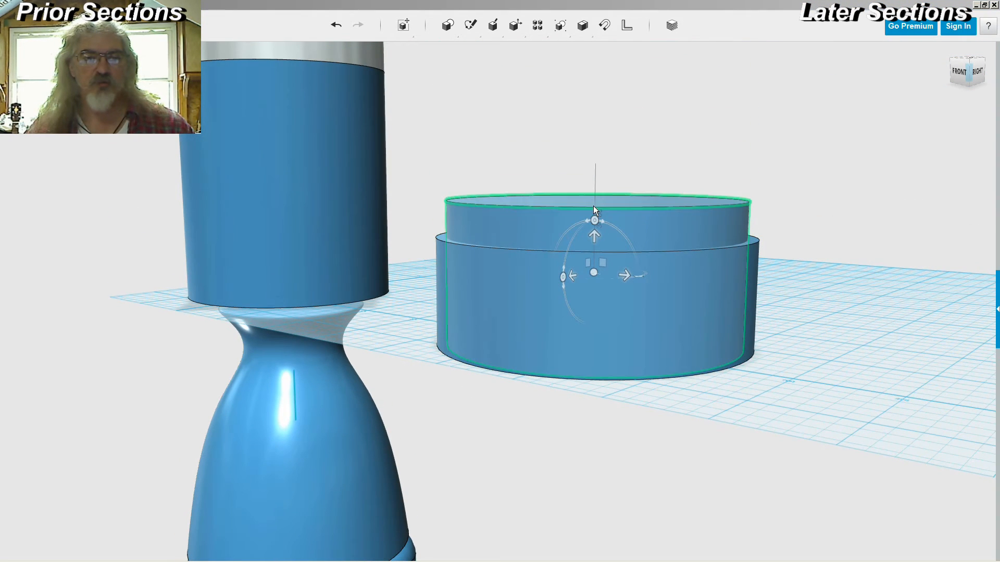
pyautogui.moveTo(598, 249); pyautogui.dragTo(596, 251)
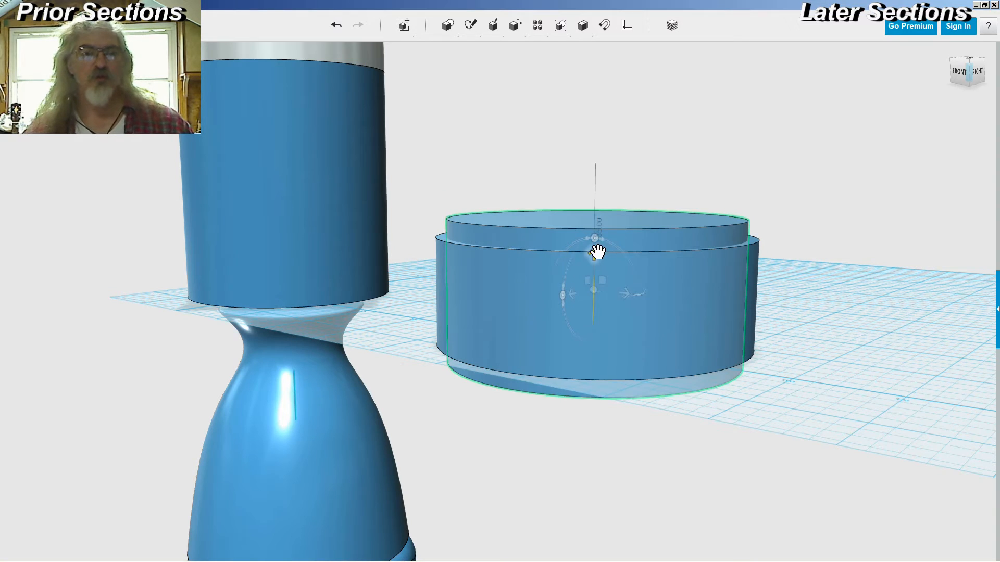
pyautogui.click(805, 211)
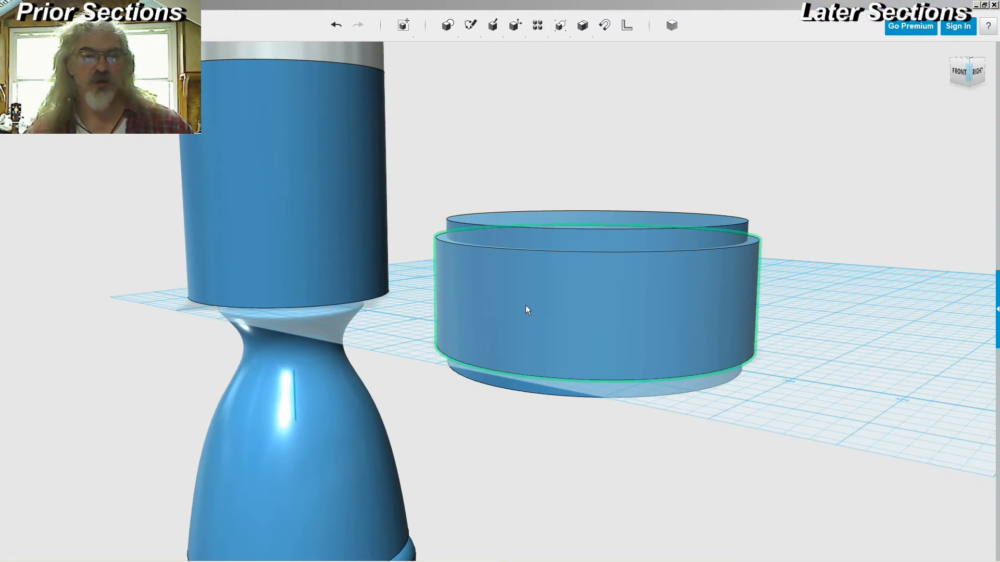
# - Subtract the narrower cylinder from the wider one to leave an open ring
pyautogui.click(525, 306)
pyautogui.click(530, 234)
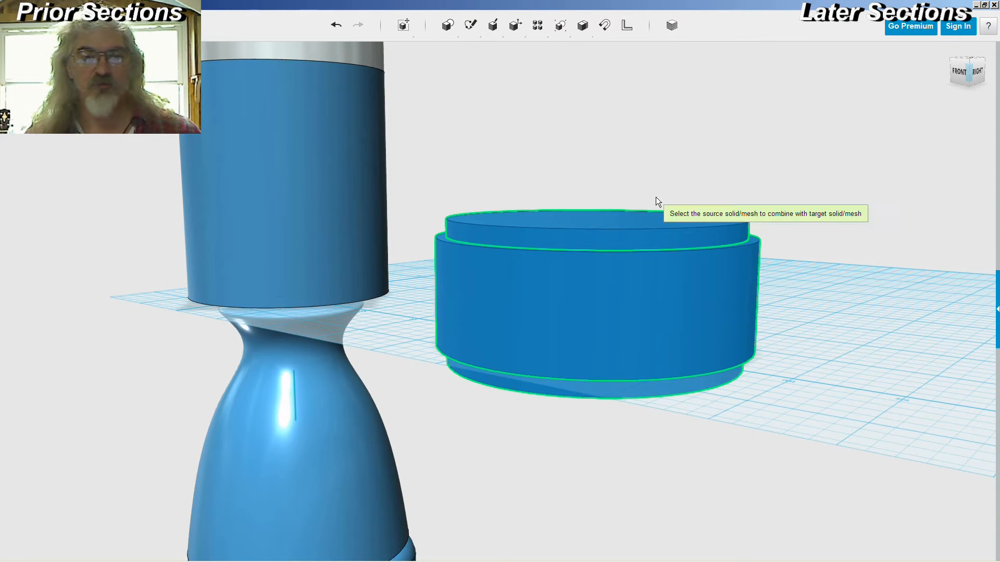
pyautogui.click(656, 199)
pyautogui.scroll(-3, 770, 196)
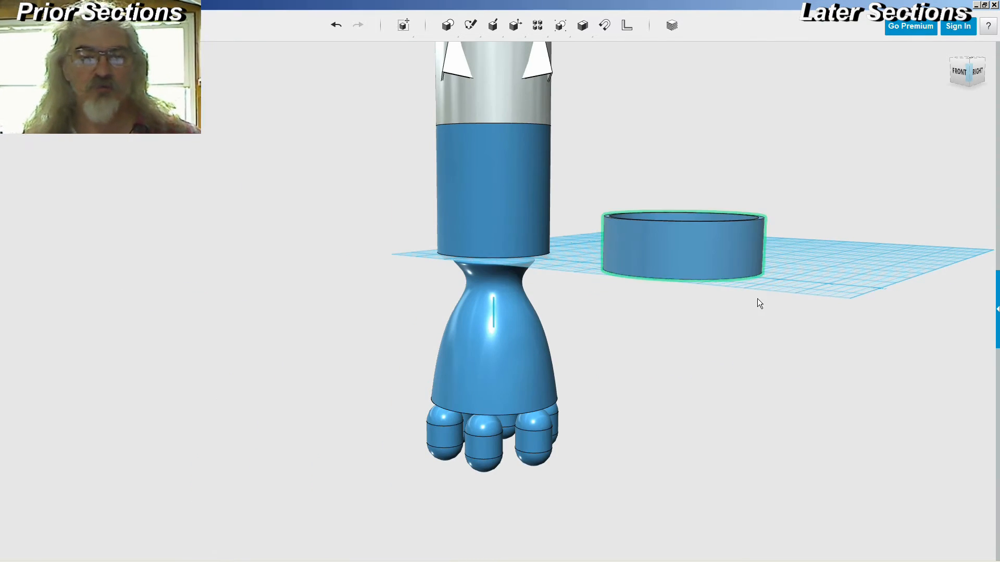
# - Lower the ring straight down by 125, to the height of the nozzle's lower end
pyautogui.click(715, 269)
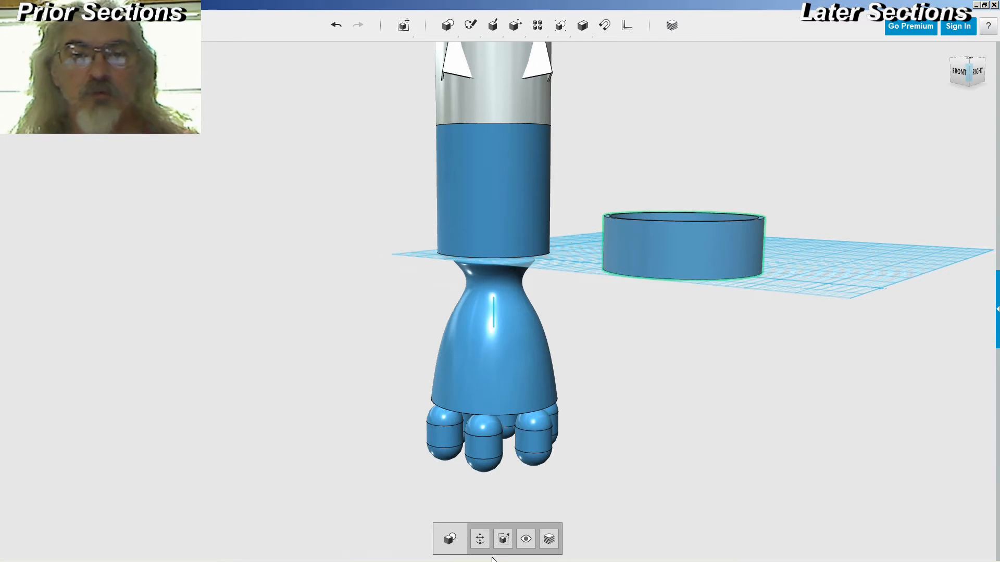
pyautogui.click(478, 539)
pyautogui.moveTo(683, 206); pyautogui.dragTo(678, 414)
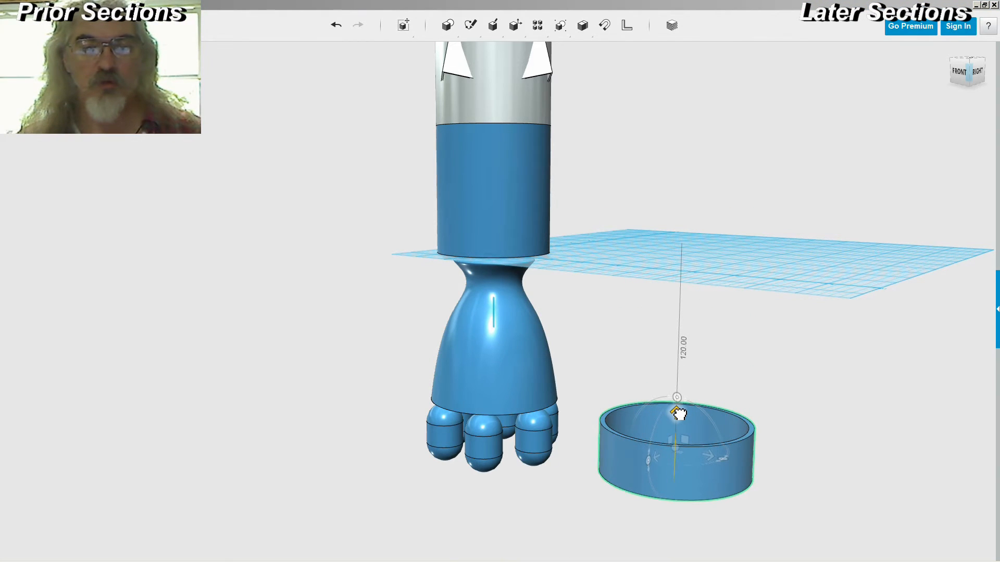
pyautogui.moveTo(731, 400); pyautogui.dragTo(789, 362, button='right')
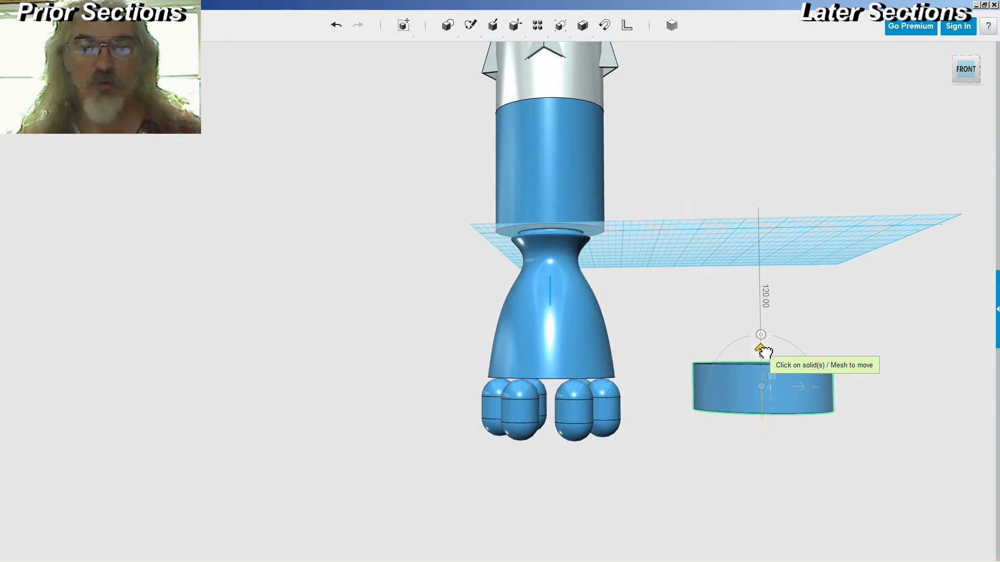
pyautogui.moveTo(760, 350); pyautogui.dragTo(765, 362)
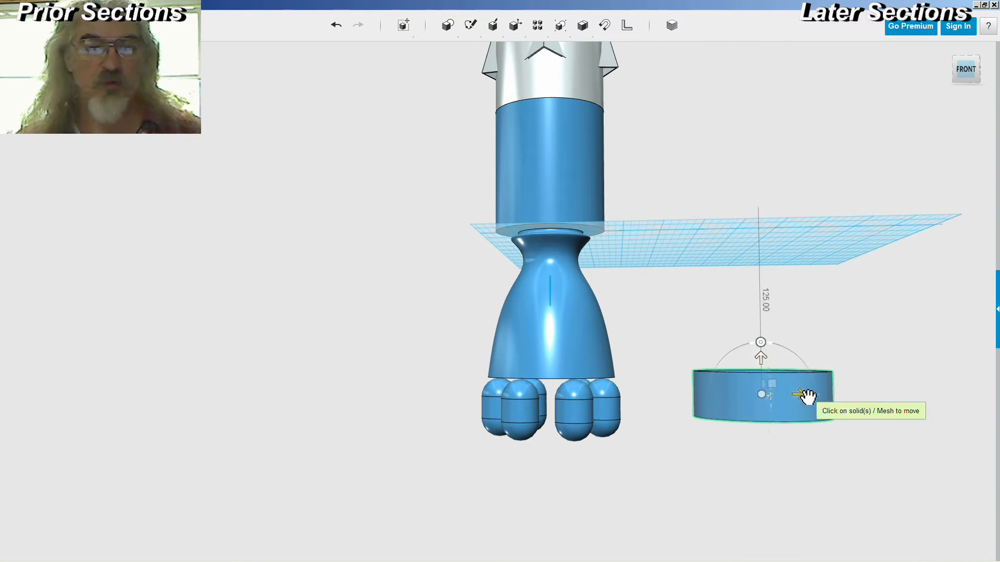
# - Move the ring sideways until it is centred around the six tanks, and lower it until its upper edge meets the nozzle's lower rim
pyautogui.moveTo(800, 395); pyautogui.dragTo(594, 406)
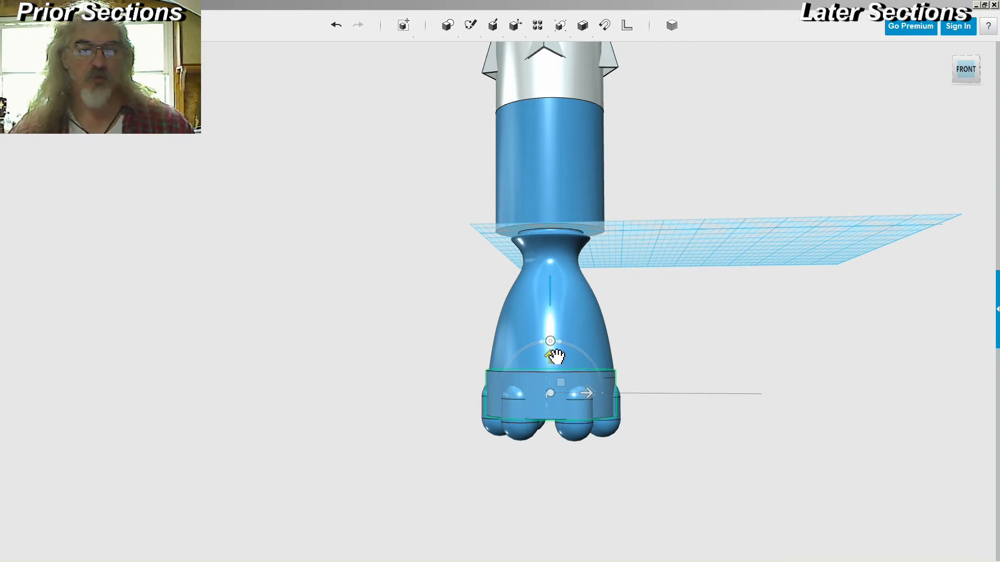
pyautogui.moveTo(551, 357); pyautogui.dragTo(555, 370)
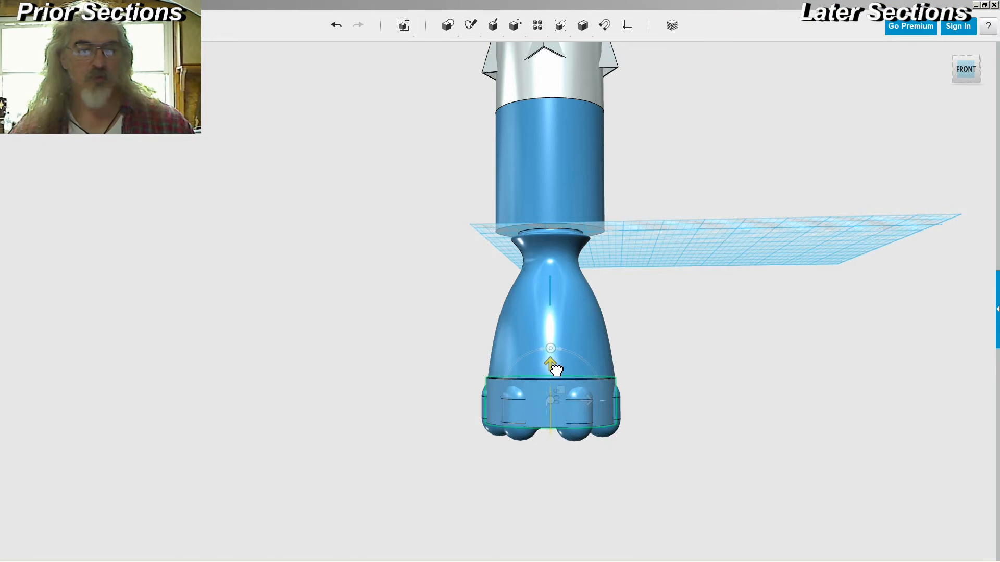
pyautogui.moveTo(705, 366); pyautogui.dragTo(716, 314, button='right')
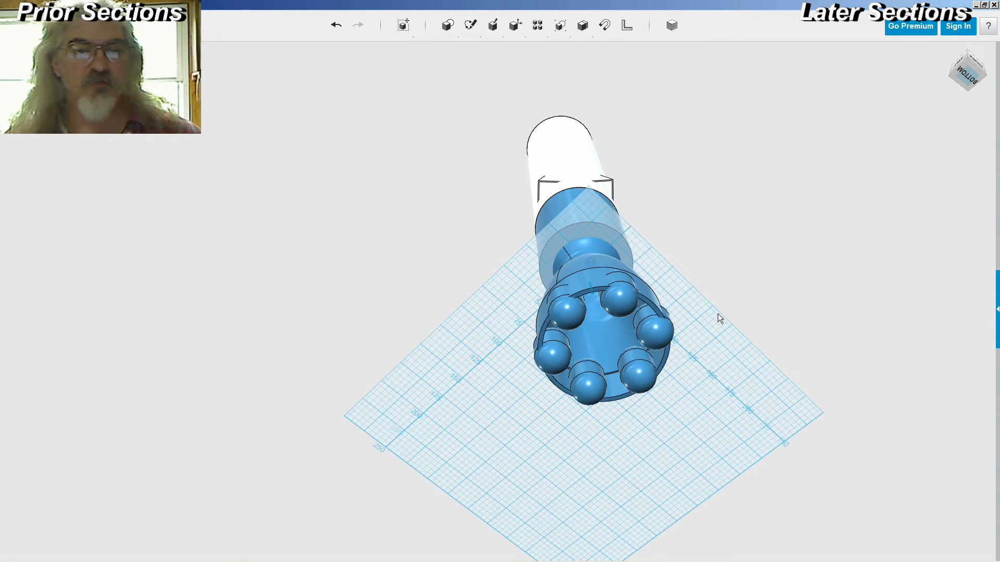
# - Compare the tank layout with the ballast assembly drawing, and delete five of the six tanks inside the ring
pyautogui.hotkey('alt', 'Tab')
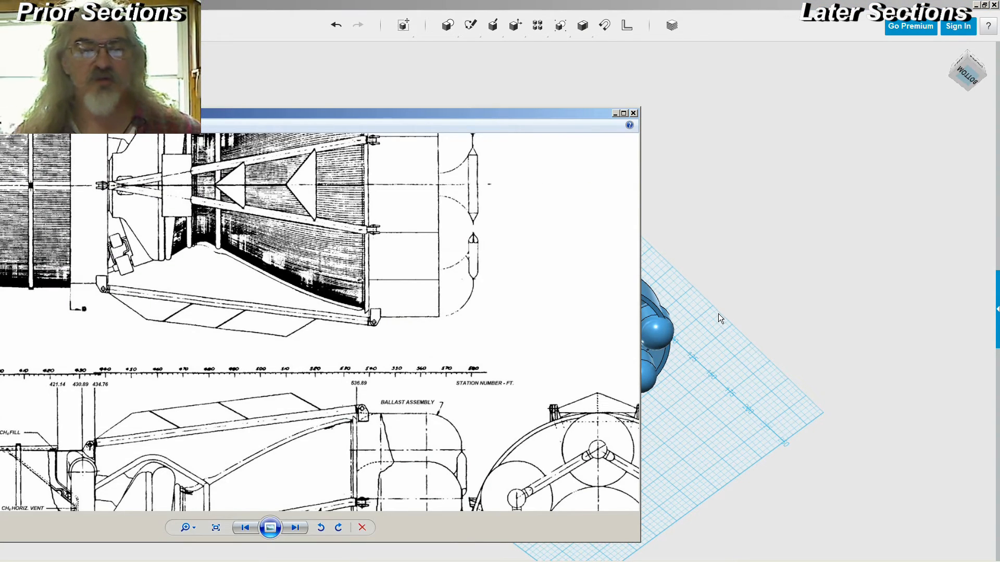
pyautogui.hotkey('alt', 'Tab')
pyautogui.moveTo(731, 307); pyautogui.dragTo(731, 299, button='right')
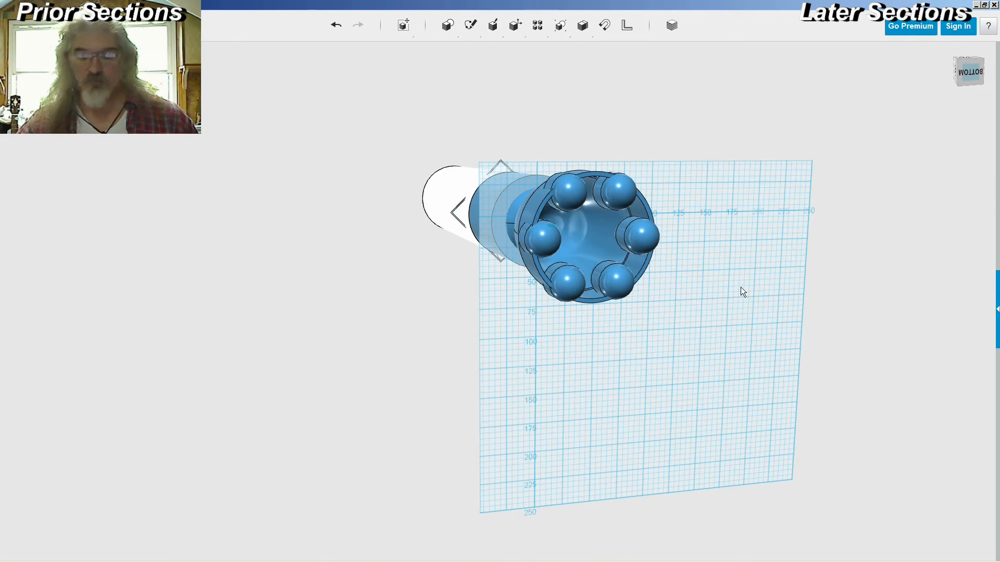
pyautogui.click(612, 198)
pyautogui.keyDown('shift'); pyautogui.click(570, 194); pyautogui.keyUp('shift')
pyautogui.keyDown('shift'); pyautogui.click(557, 258); pyautogui.keyUp('shift')
pyautogui.keyDown('shift'); pyautogui.click(575, 281); pyautogui.keyUp('shift')
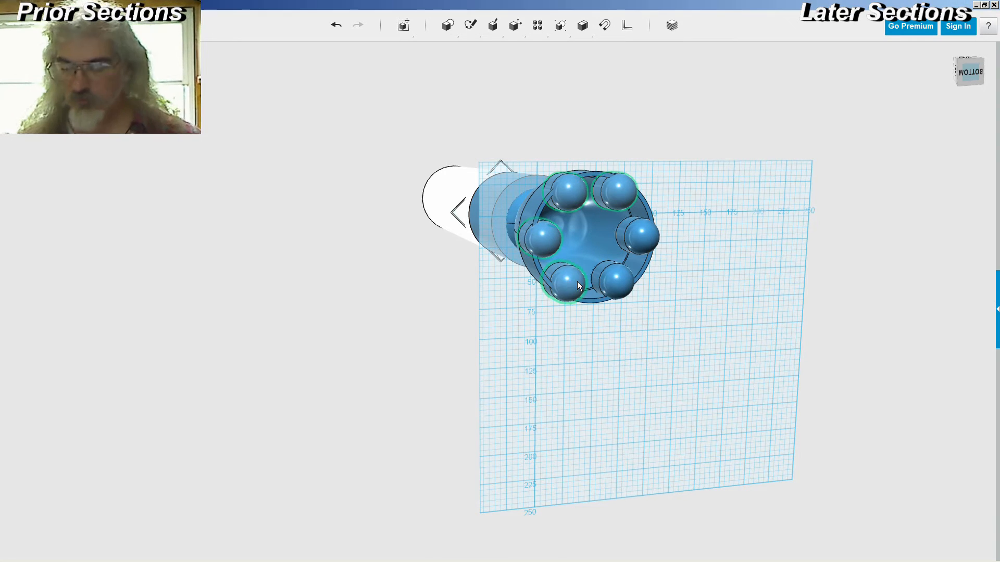
pyautogui.keyDown('shift'); pyautogui.click(621, 276); pyautogui.keyUp('shift')
pyautogui.press('Delete')
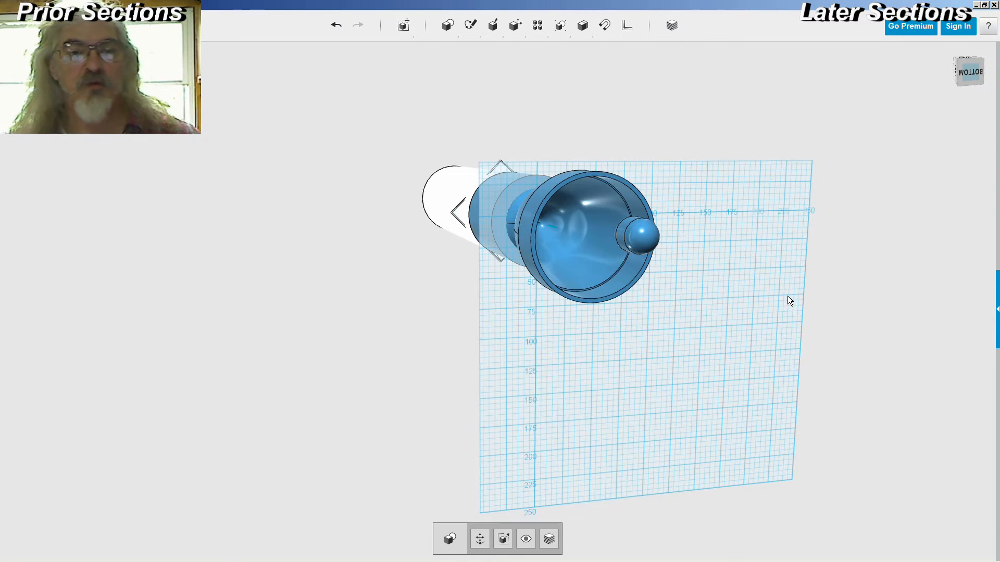
# - Move the remaining tank inward toward the nozzle's axis so it fits inside the ring
pyautogui.moveTo(788, 296); pyautogui.dragTo(761, 291, button='right')
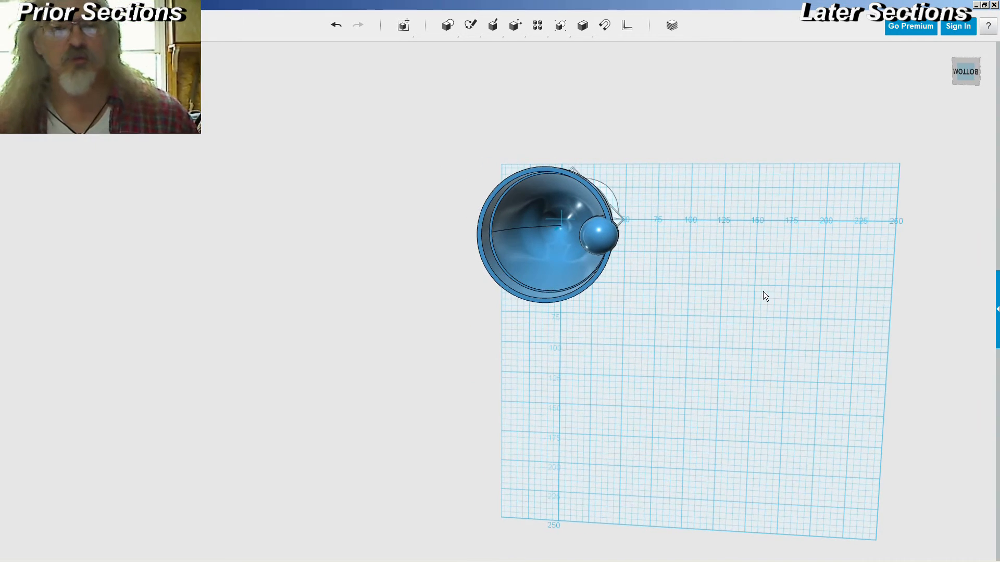
pyautogui.click(599, 233)
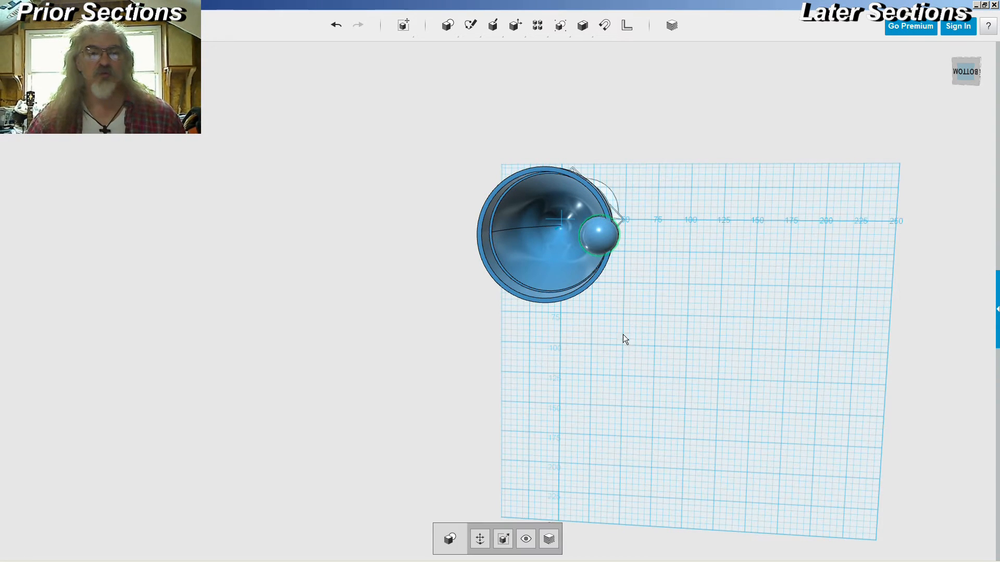
pyautogui.click(480, 539)
pyautogui.moveTo(639, 238); pyautogui.dragTo(632, 240)
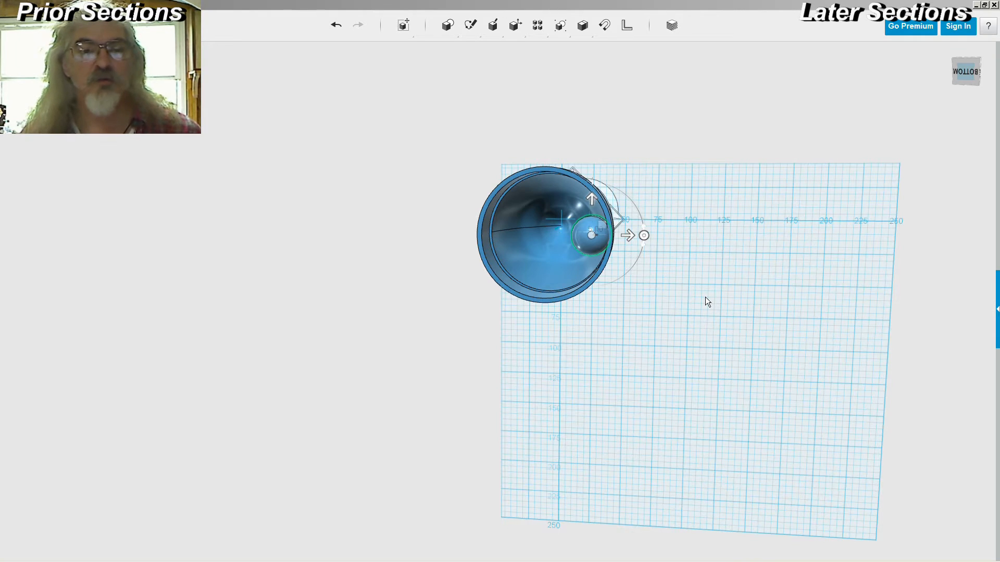
pyautogui.press('Left')
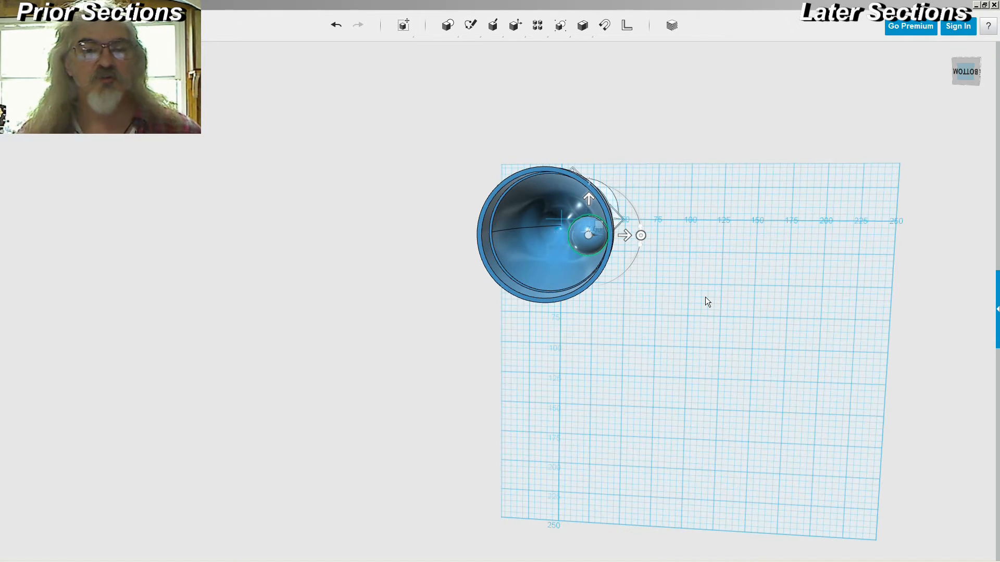
pyautogui.click(700, 300)
# - Examine in the reference drawing how the ballast tanks sit against the outer shell in the side and end views
pyautogui.moveTo(679, 283)
pyautogui.mouseDown(button='right')
pyautogui.moveTo(681, 302)
pyautogui.moveTo(690, 294)
pyautogui.mouseUp(button='right')
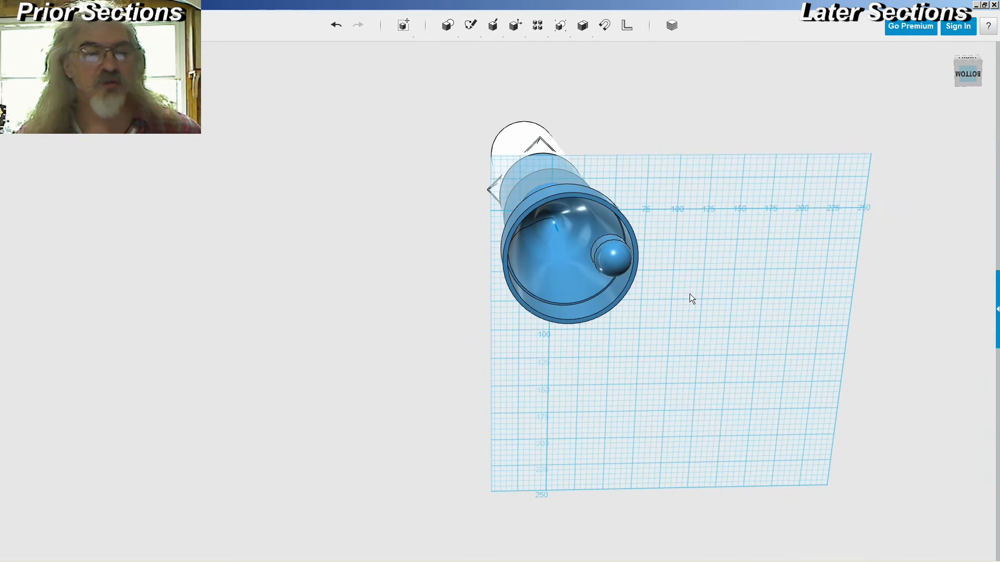
pyautogui.hotkey('alt', 'Tab')
pyautogui.moveTo(558, 350); pyautogui.dragTo(502, 207)
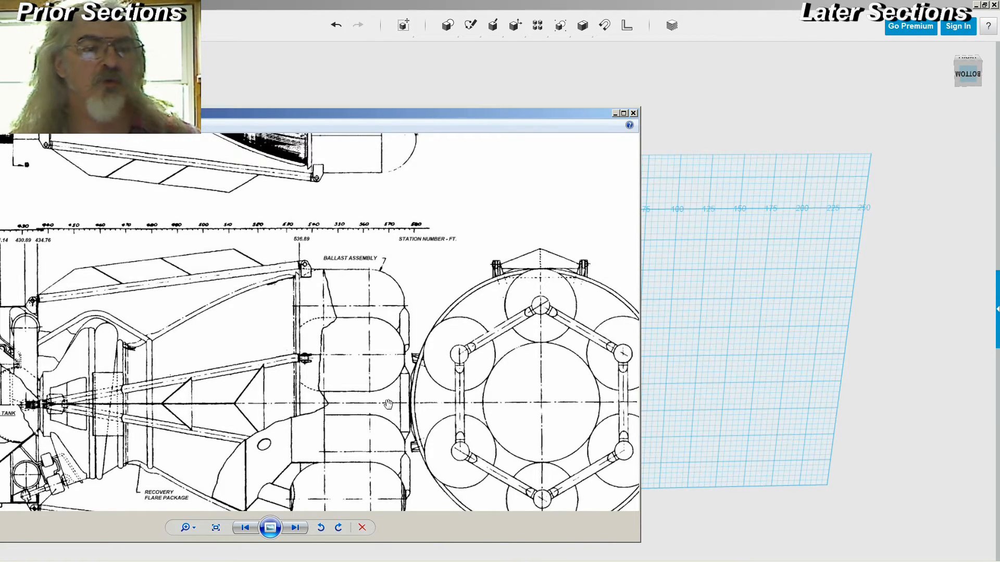
pyautogui.moveTo(414, 237)
pyautogui.mouseDown()
pyautogui.moveTo(449, 467)
pyautogui.moveTo(442, 264)
pyautogui.moveTo(455, 451)
pyautogui.moveTo(473, 477)
pyautogui.moveTo(279, 311)
pyautogui.mouseUp()
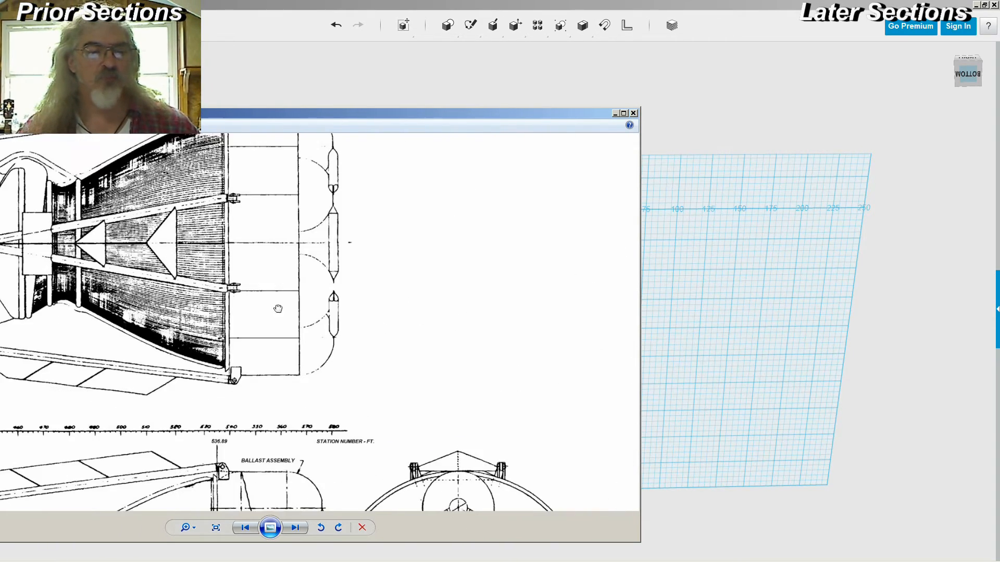
pyautogui.moveTo(330, 480); pyautogui.dragTo(334, 197)
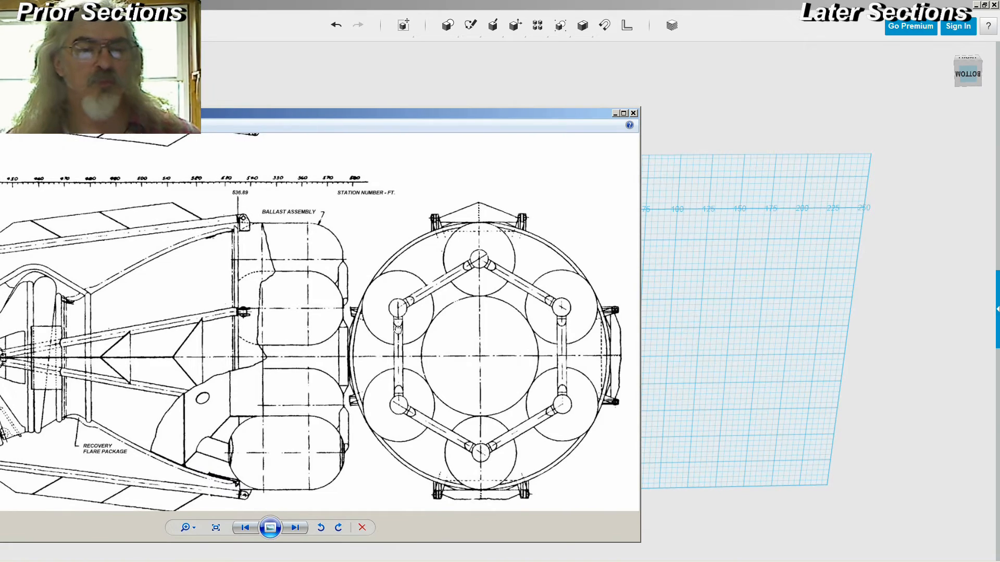
pyautogui.moveTo(376, 318); pyautogui.dragTo(446, 356)
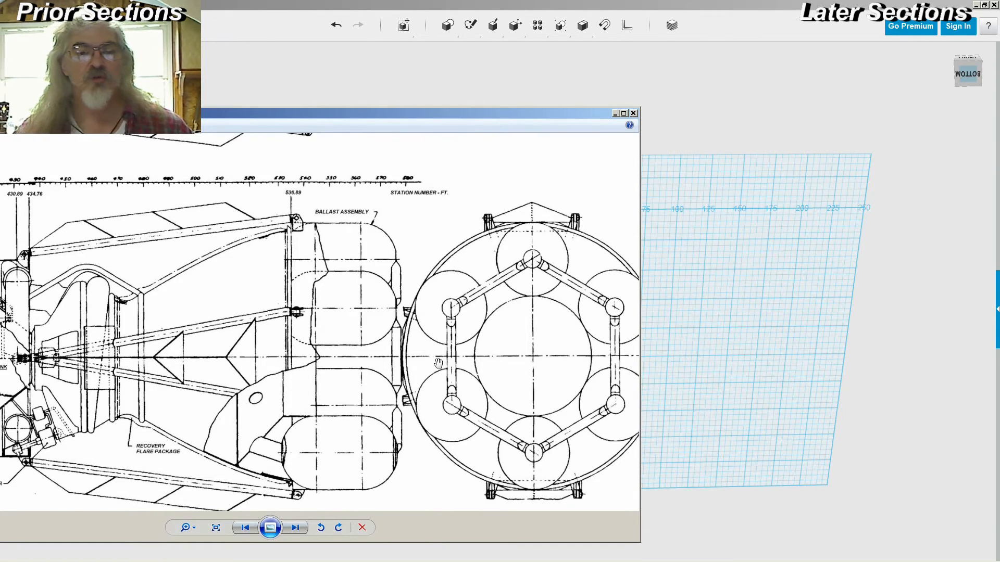
pyautogui.hotkey('alt', 'Tab')
# - Adjust the remaining tank's horizontal position so its outer side sits close to the ring's inner wall
pyautogui.moveTo(592, 368); pyautogui.dragTo(589, 358, button='right')
pyautogui.click(591, 257)
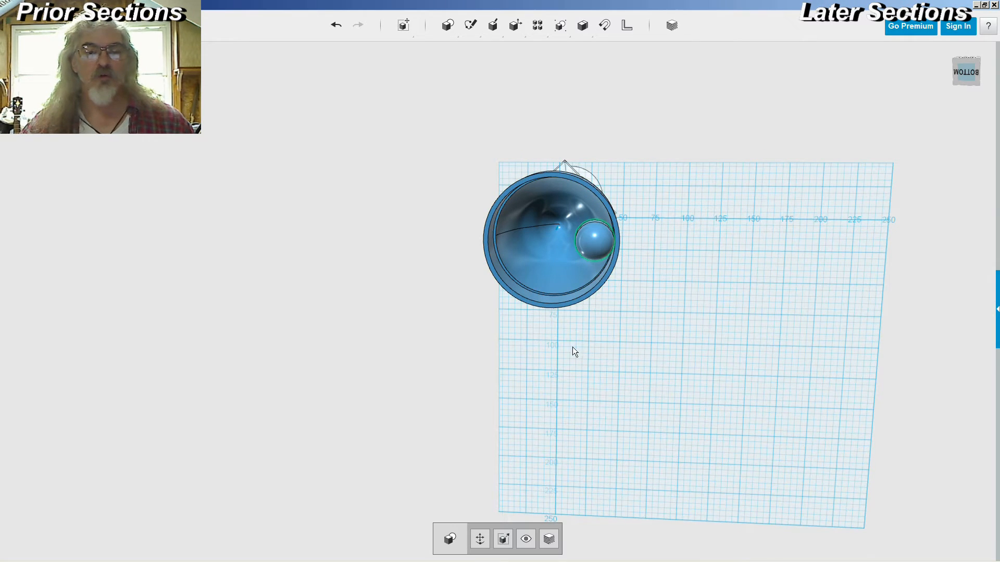
pyautogui.click(477, 538)
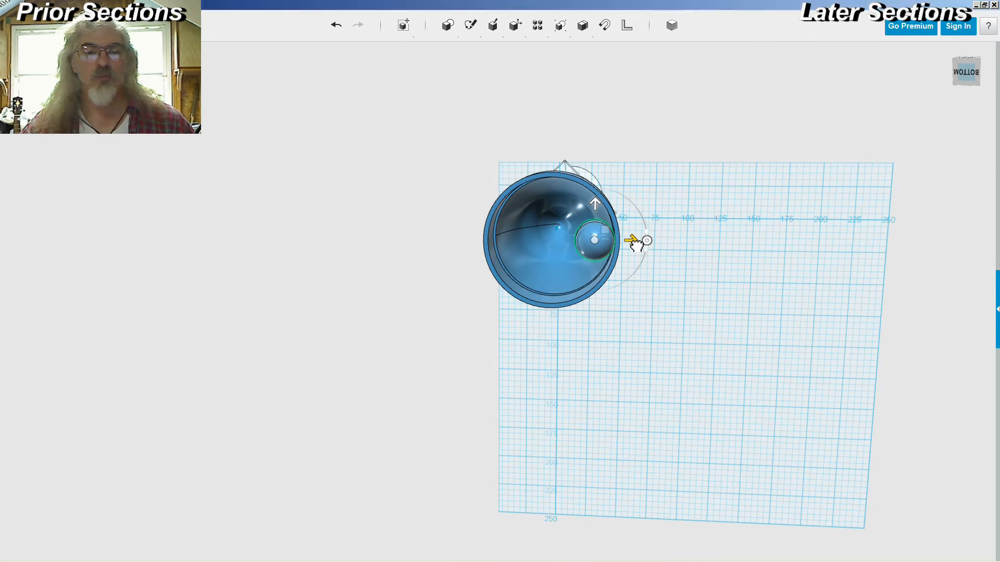
pyautogui.moveTo(638, 244); pyautogui.dragTo(646, 244)
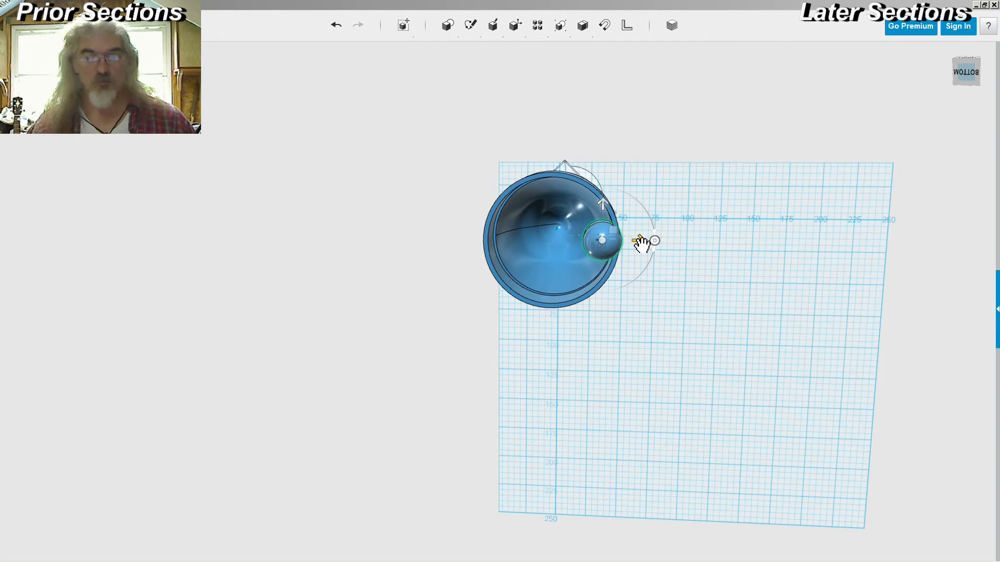
pyautogui.press('Left')
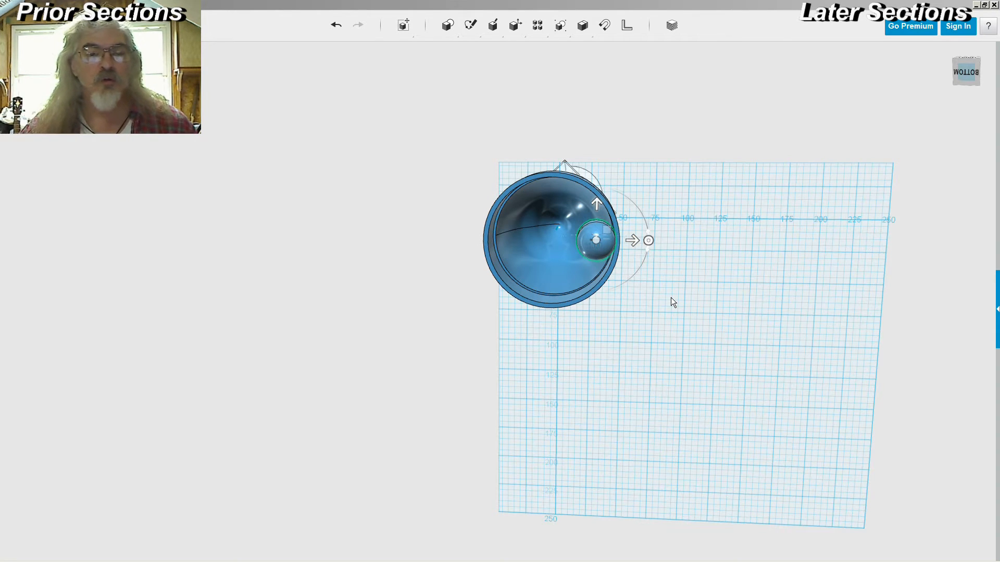
pyautogui.scroll(5, 623, 252)
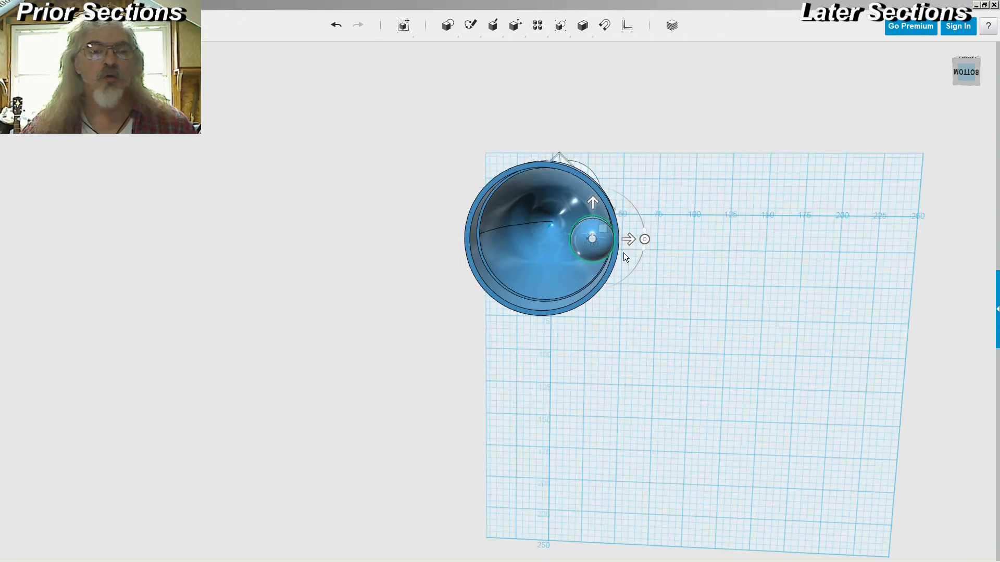
pyautogui.scroll(3, 621, 255)
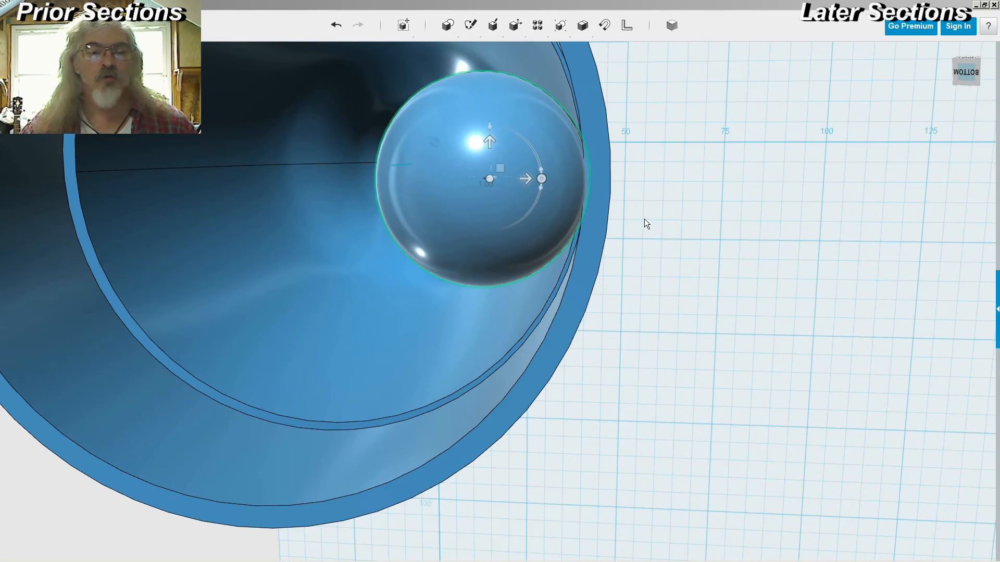
pyautogui.moveTo(648, 210); pyautogui.dragTo(704, 380, button='right')
pyautogui.moveTo(688, 416); pyautogui.dragTo(657, 251, button='right')
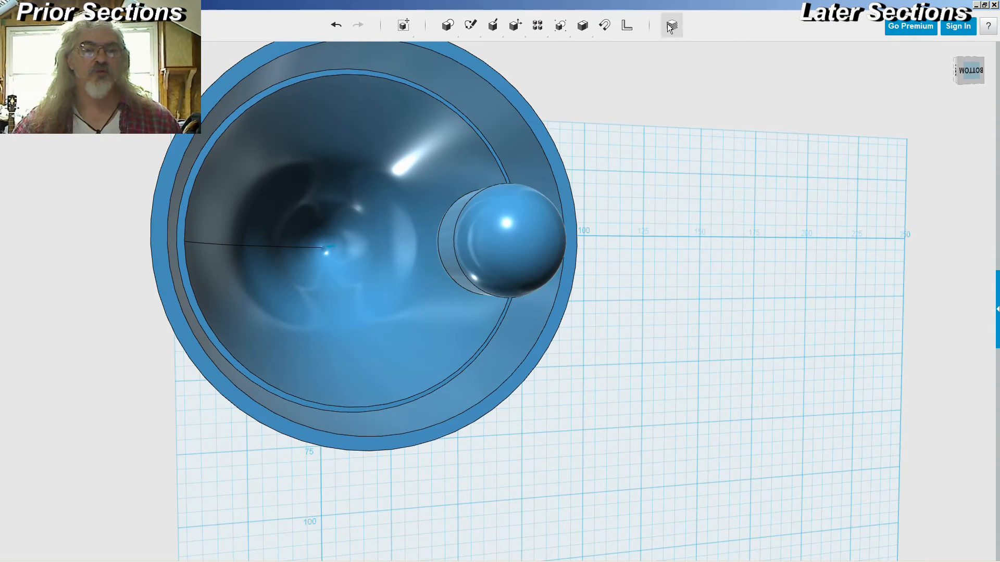
pyautogui.click(555, 57)
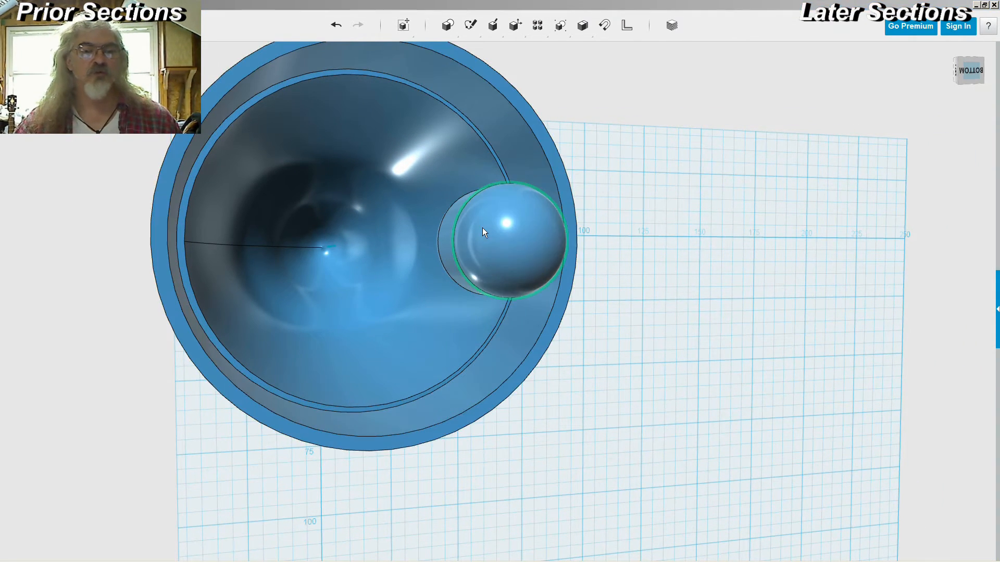
pyautogui.click(511, 255)
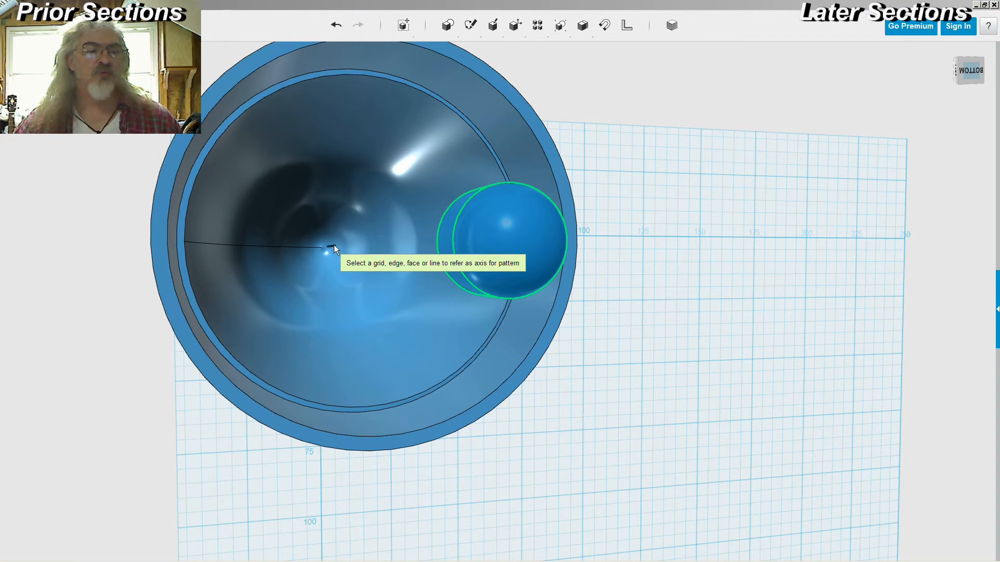
pyautogui.scroll(4, 333, 245)
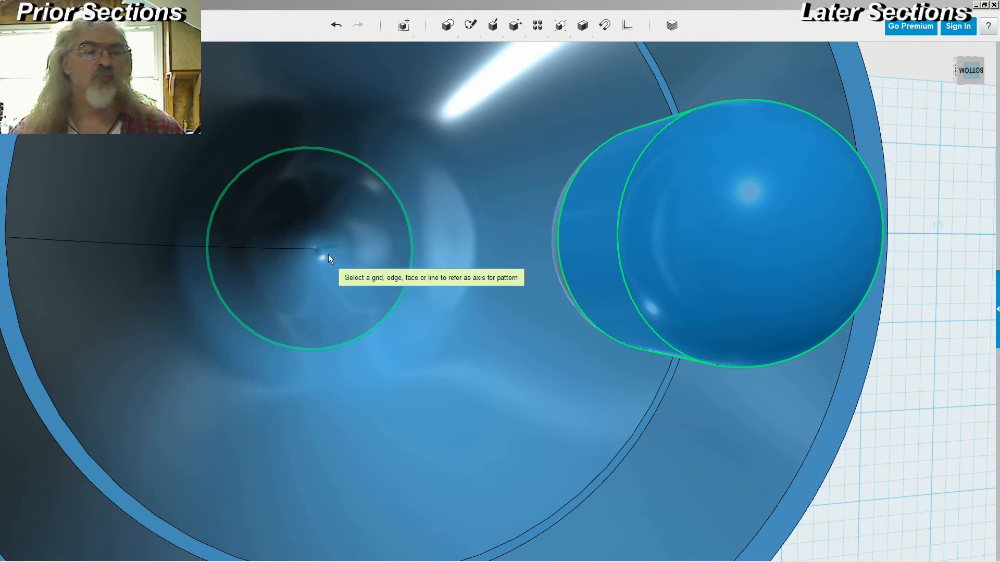
pyautogui.click(333, 247)
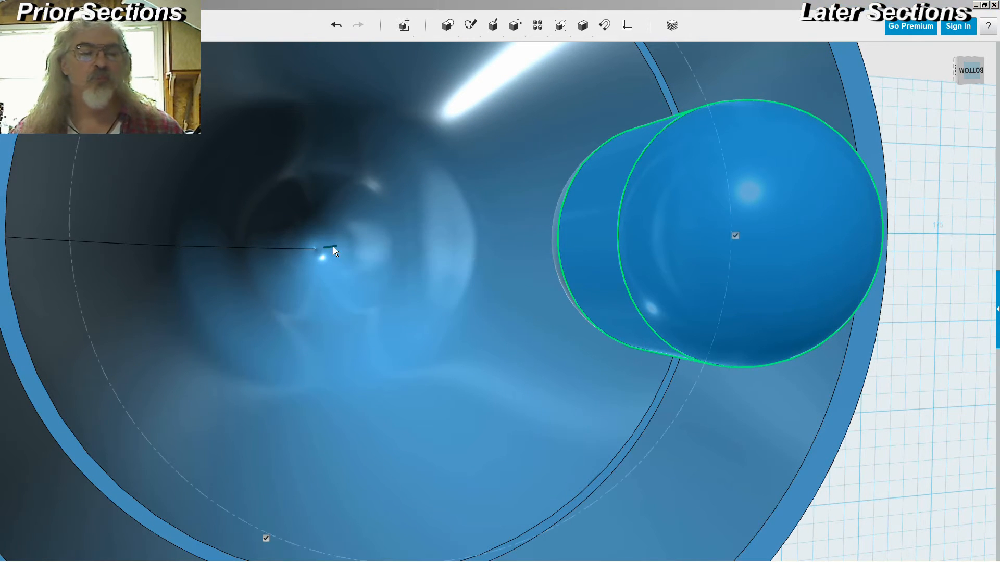
pyautogui.scroll(-5, 333, 246)
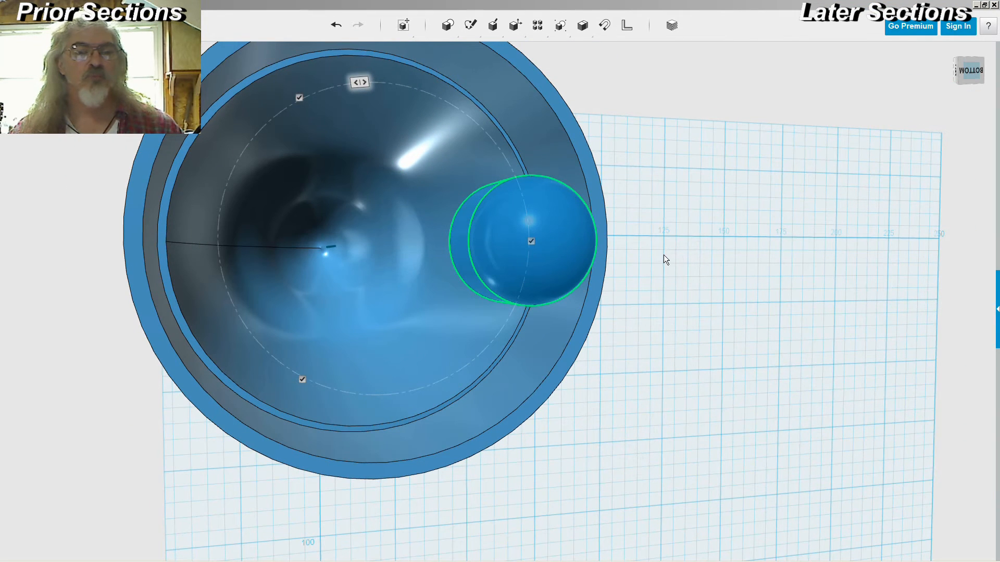
pyautogui.press('Up')
pyautogui.press('Up')
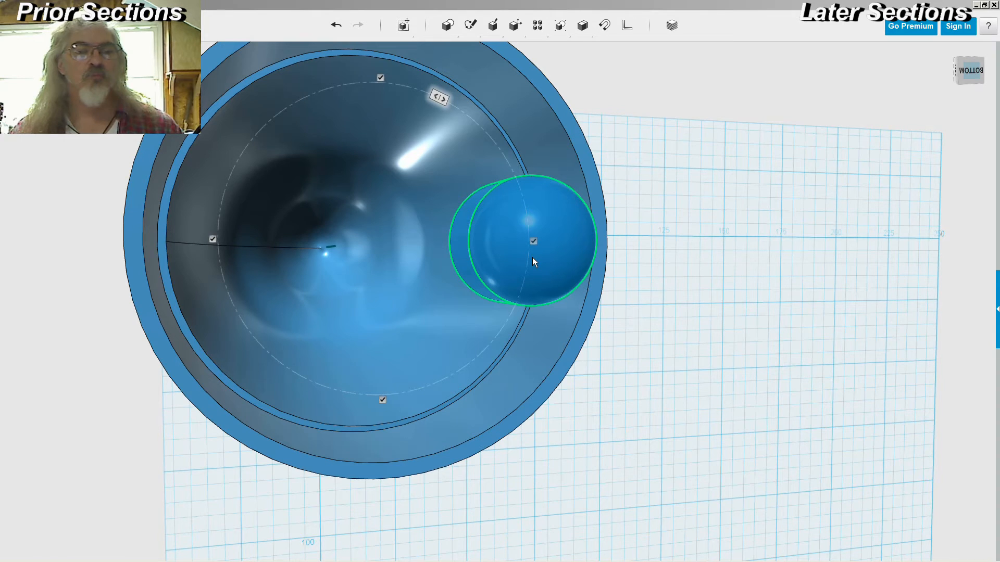
pyautogui.click(722, 233)
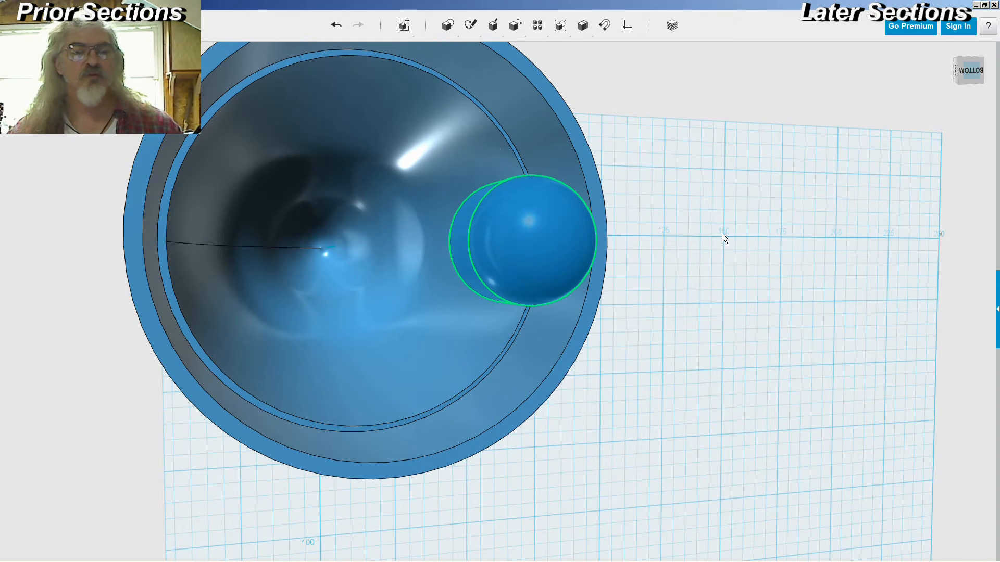
pyautogui.click(726, 242)
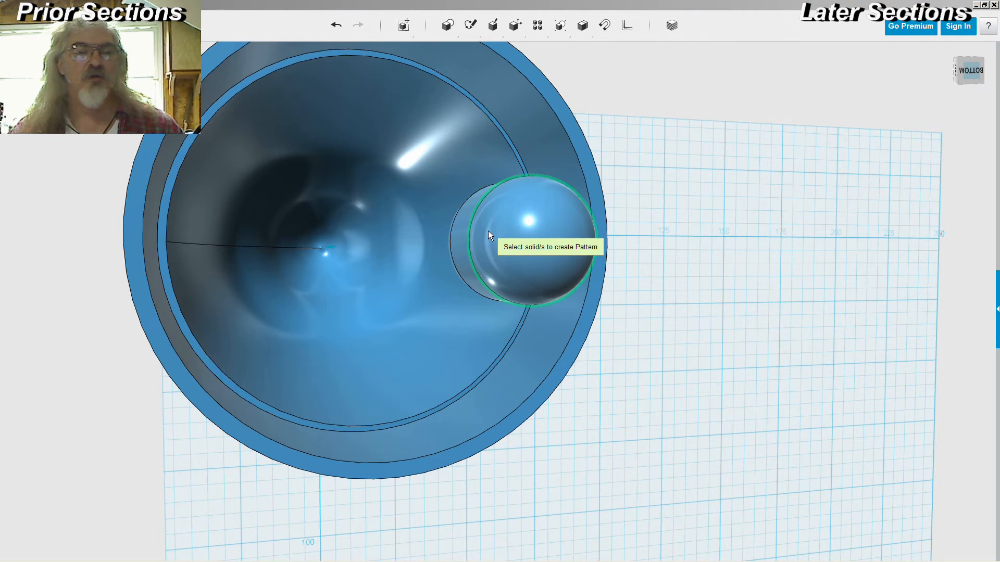
# - Create a circular pattern of the ballast tank around the nozzle's central axis with six tanks
pyautogui.click(468, 243)
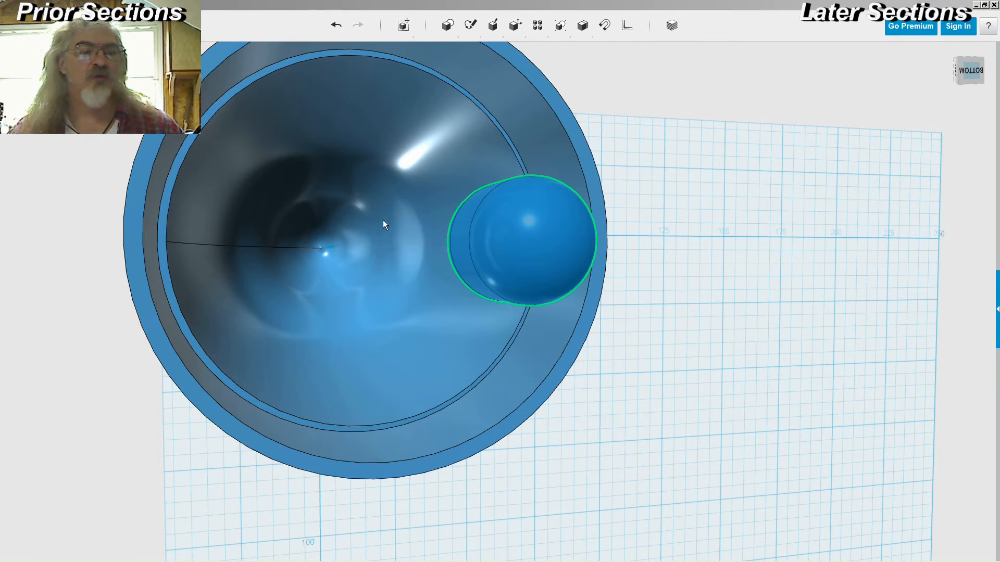
pyautogui.click(332, 246)
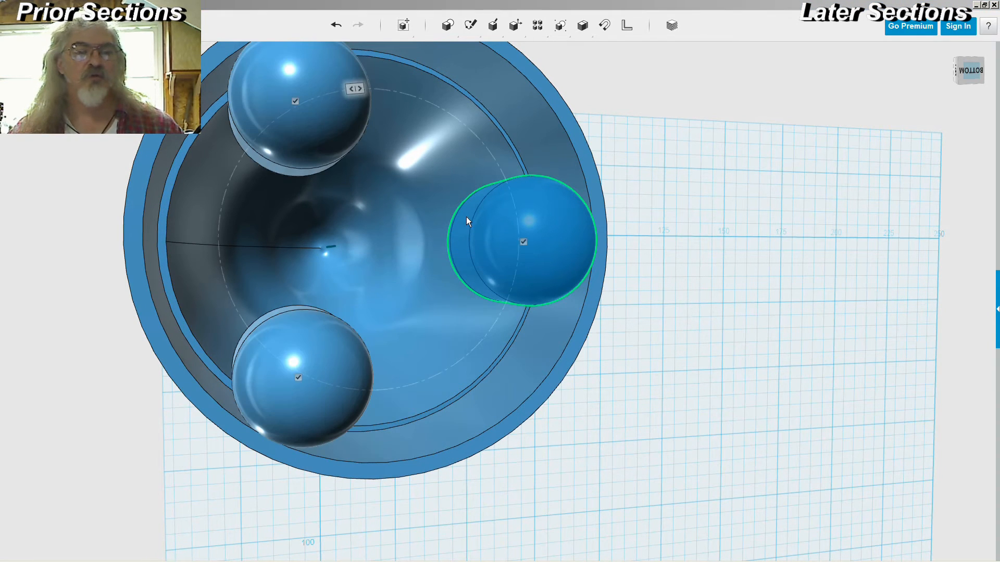
pyautogui.click(471, 267)
pyautogui.click(472, 266)
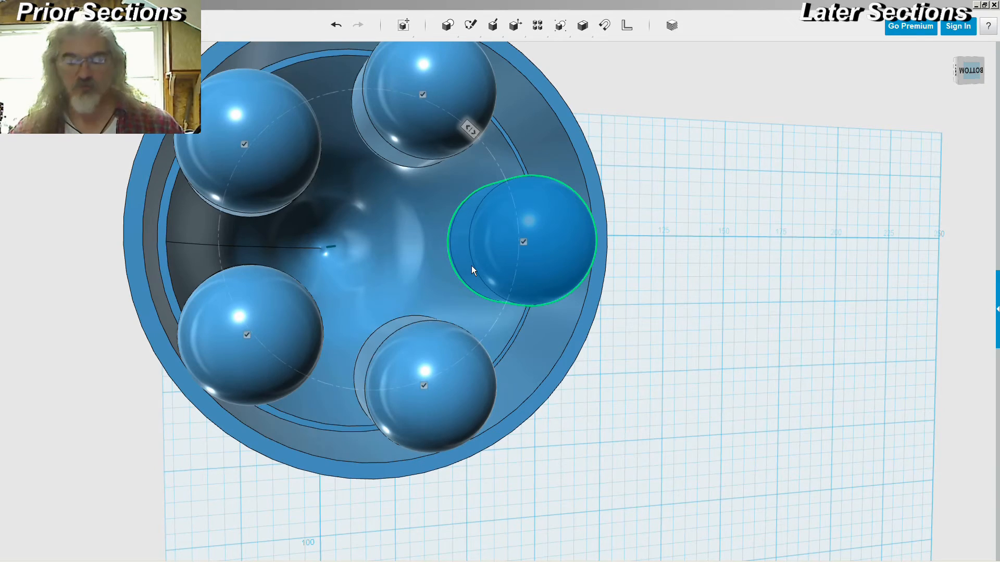
pyautogui.click(472, 267)
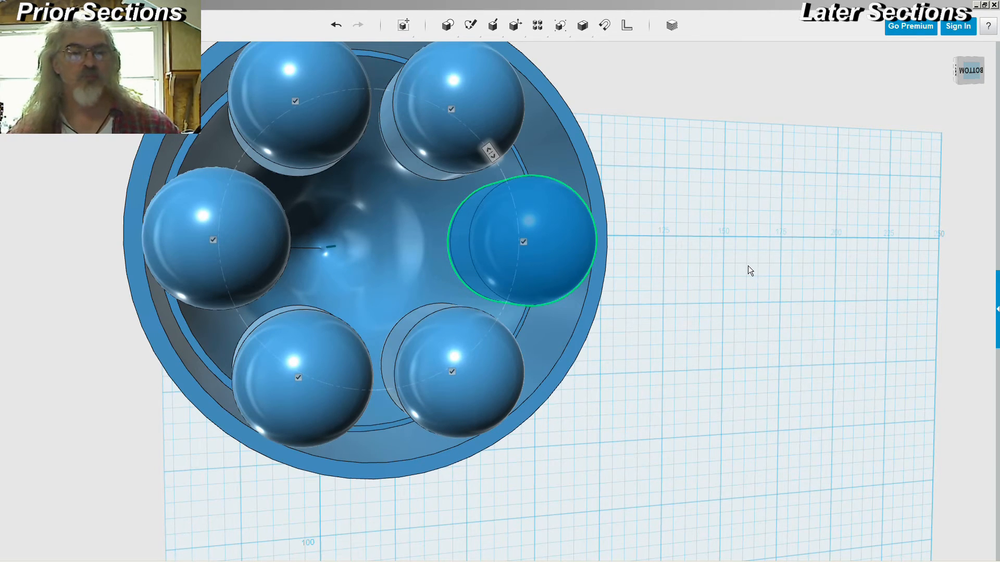
# - Inspect the ring and patterned tanks from the side and below, and compare the layout with the ballast assembly drawing
pyautogui.moveTo(750, 257); pyautogui.dragTo(775, 287, button='right')
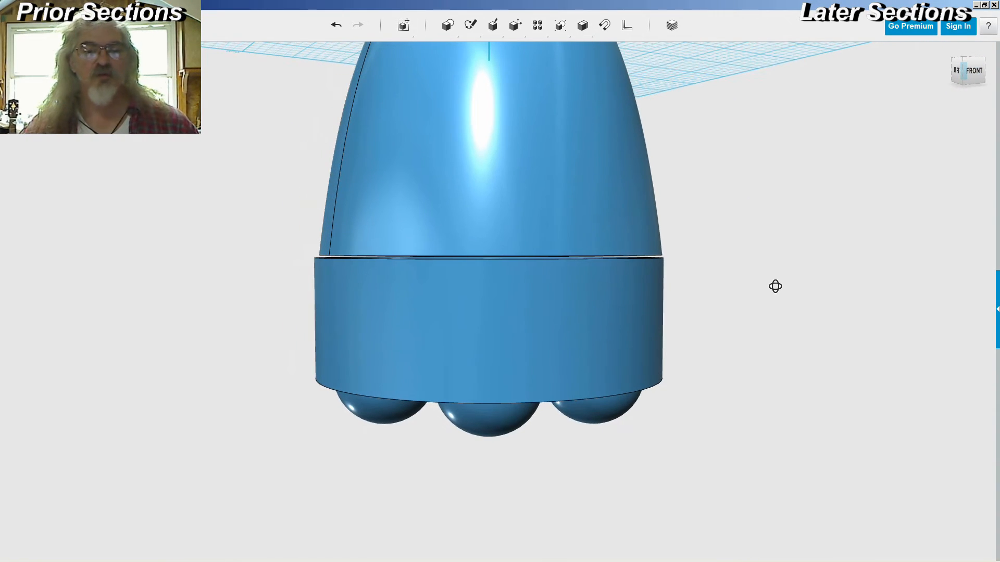
pyautogui.scroll(5, 703, 264)
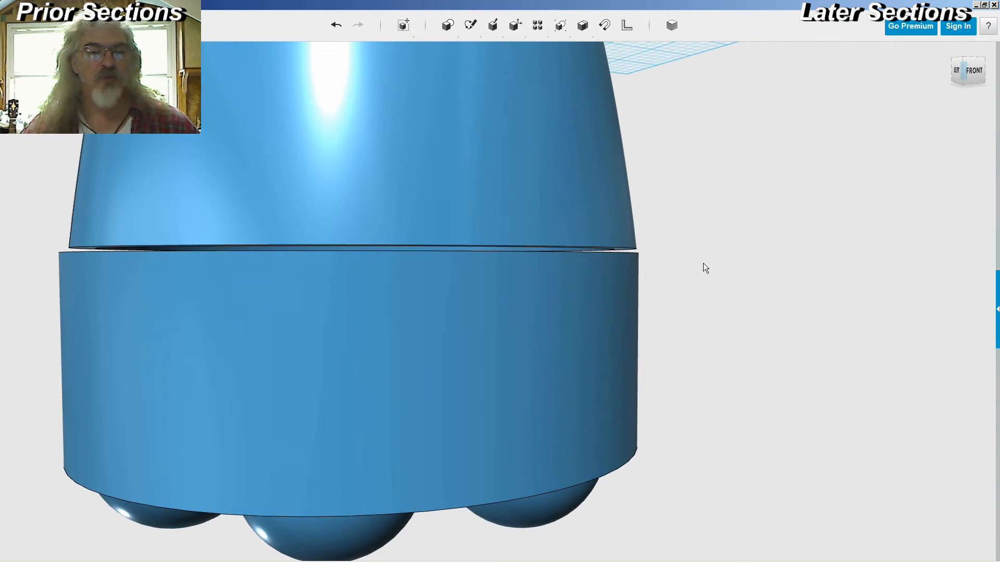
pyautogui.moveTo(700, 263); pyautogui.dragTo(714, 264, button='right')
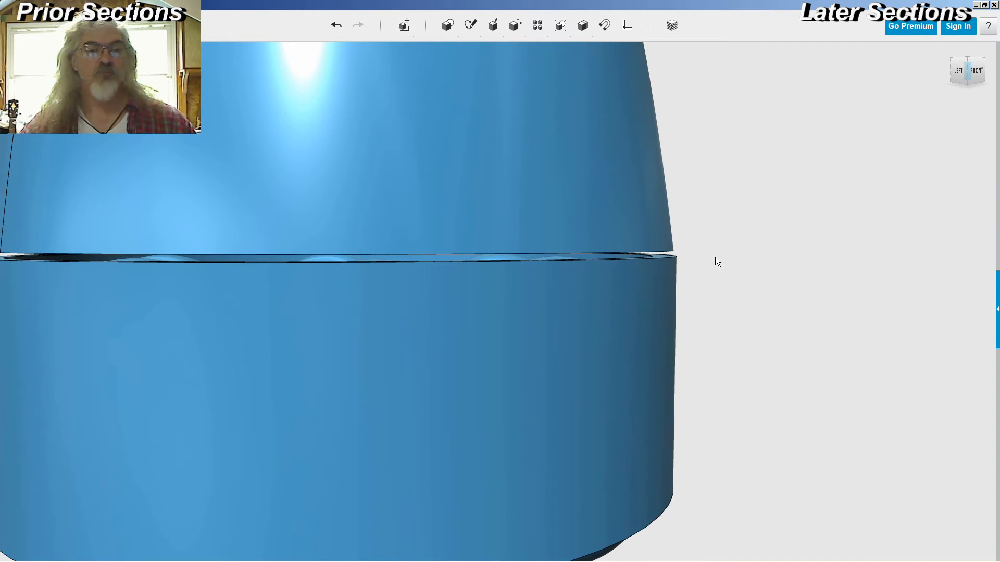
pyautogui.scroll(-4, 715, 257)
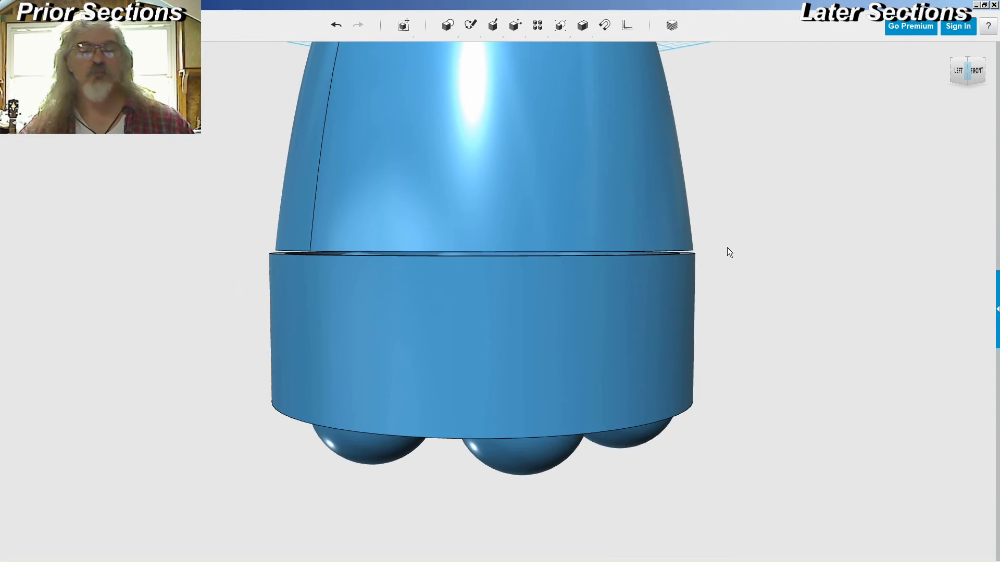
pyautogui.moveTo(734, 251); pyautogui.dragTo(725, 178, button='right')
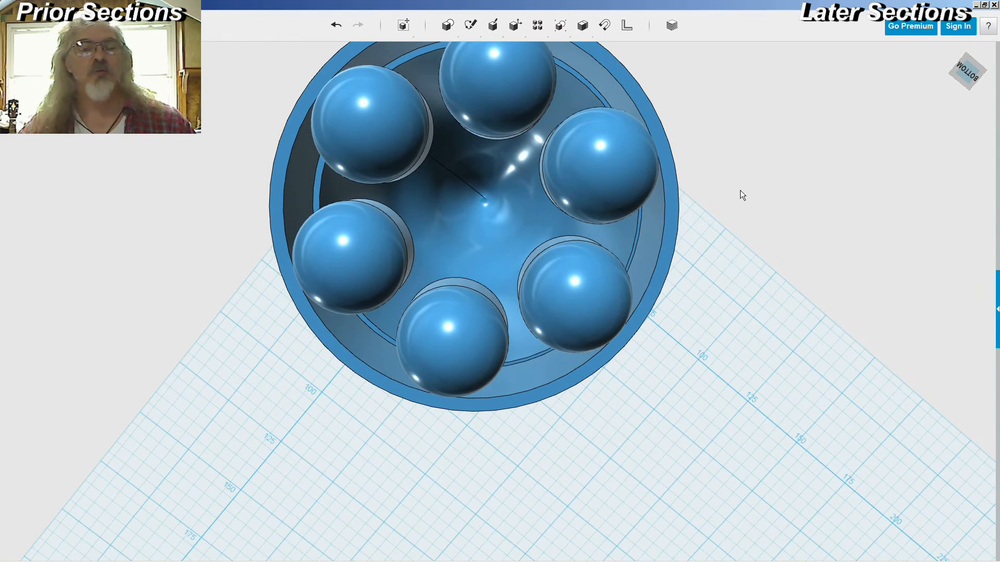
pyautogui.scroll(-3, 740, 191)
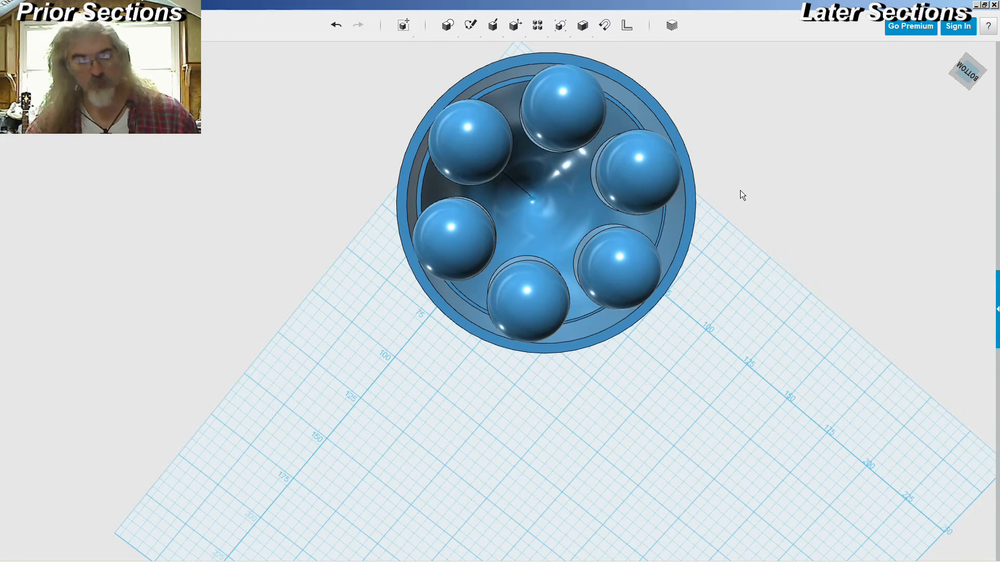
pyautogui.hotkey('alt', 'Tab')
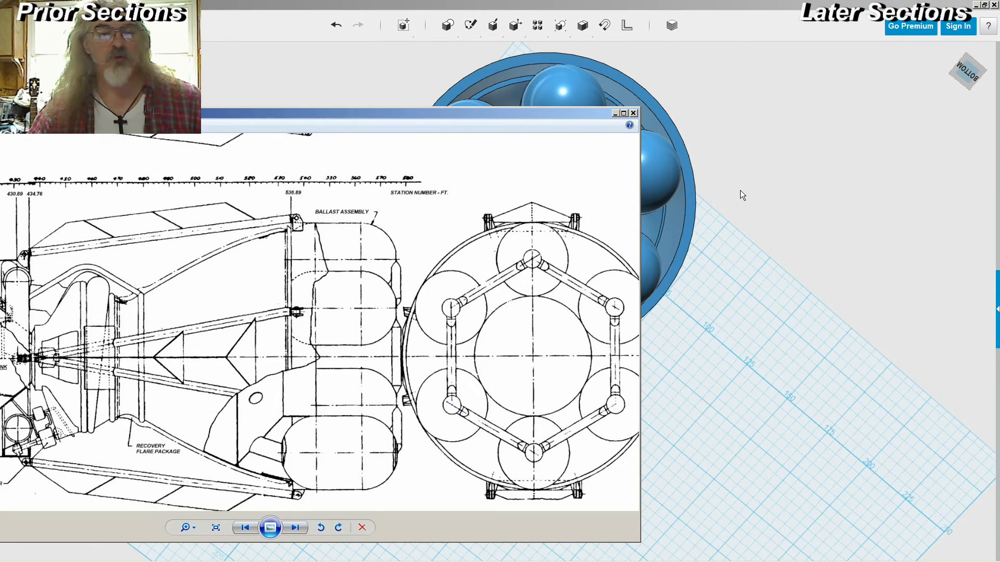
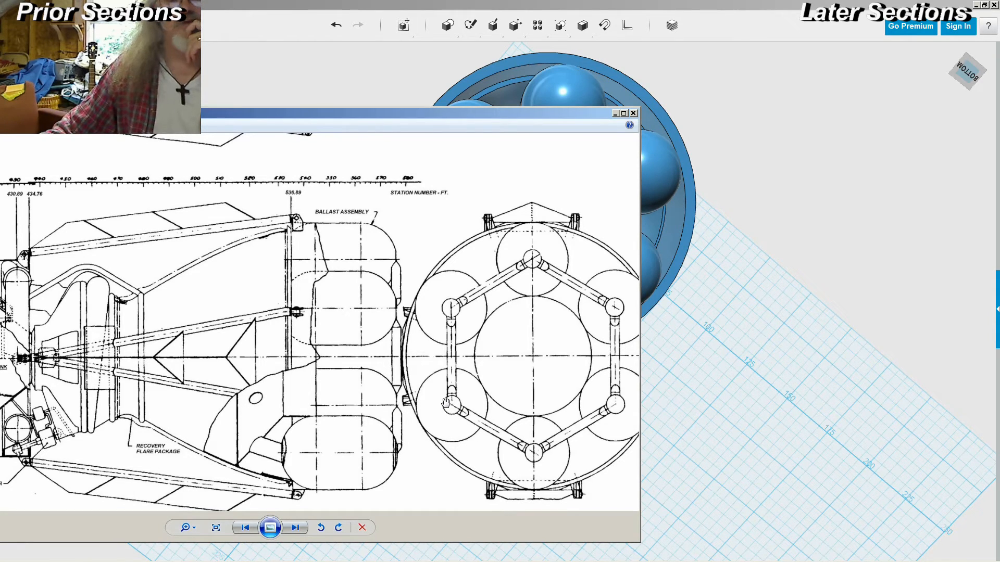
pyautogui.click(771, 250)
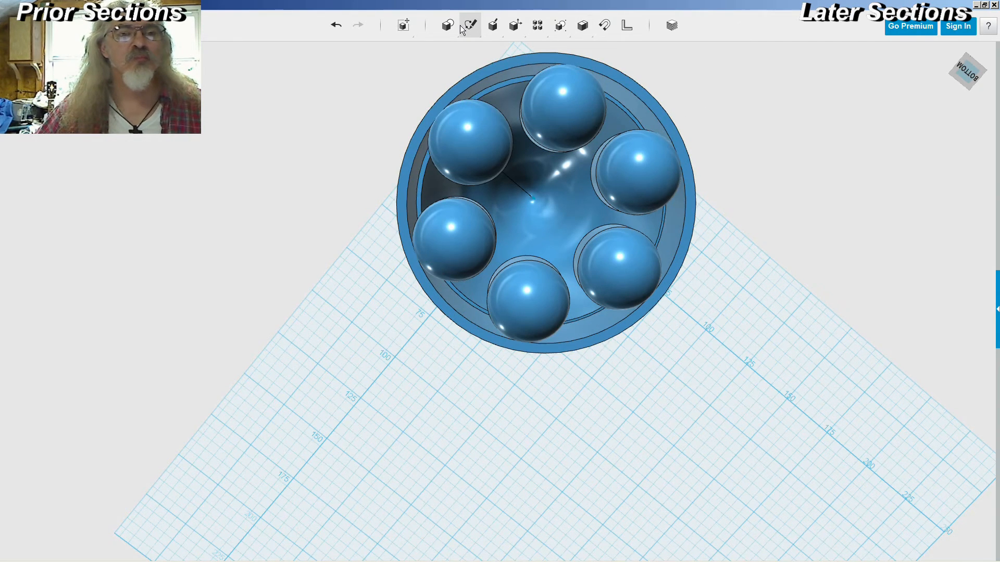
pyautogui.moveTo(447, 25)
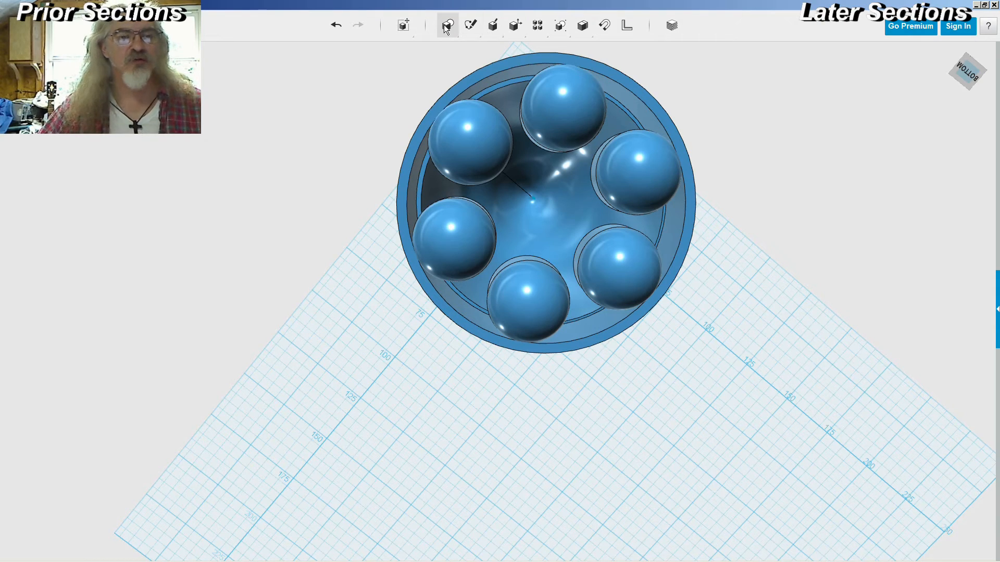
pyautogui.click(480, 54)
pyautogui.click(466, 153)
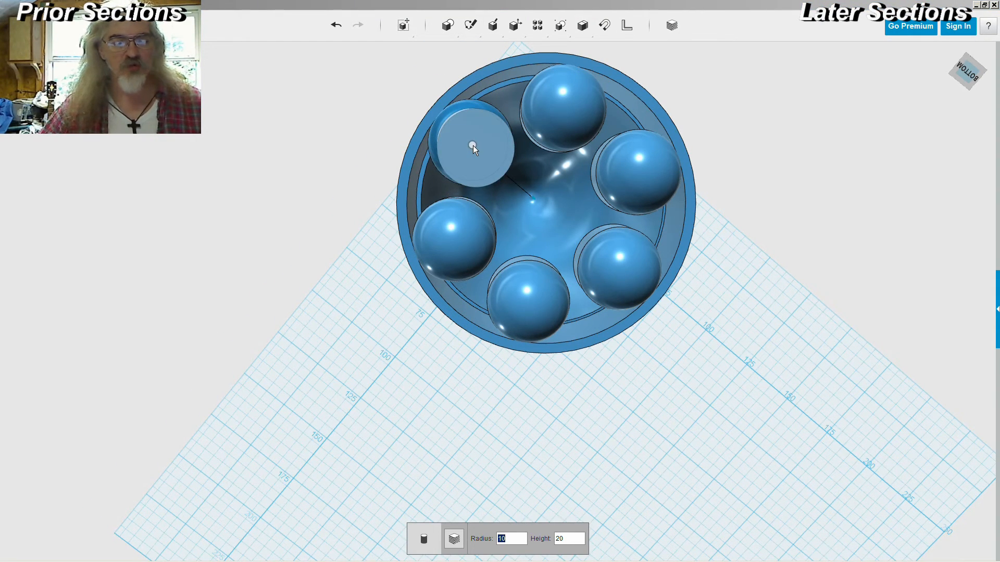
pyautogui.write('3')
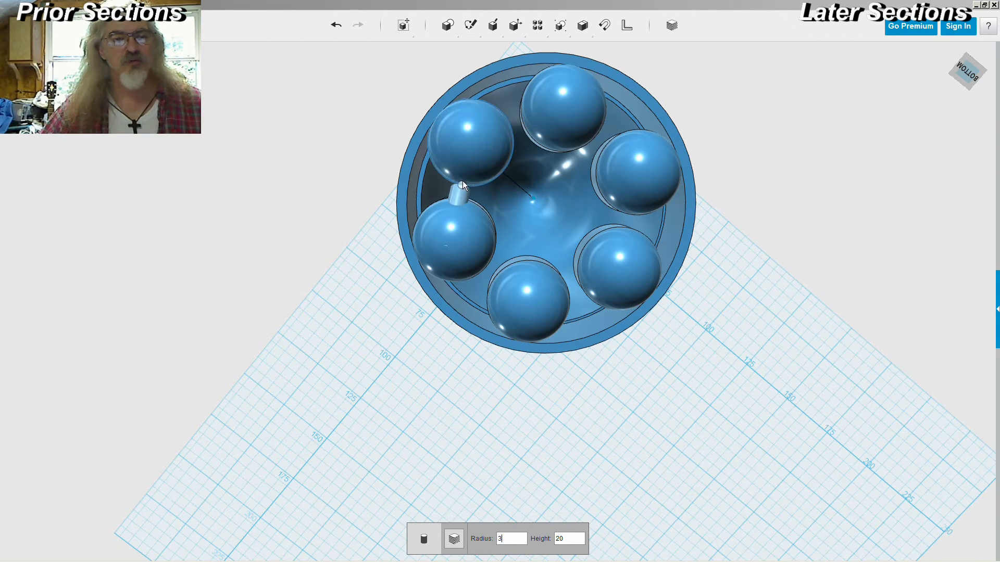
pyautogui.click(471, 142)
pyautogui.moveTo(470, 142); pyautogui.dragTo(463, 79, button='right')
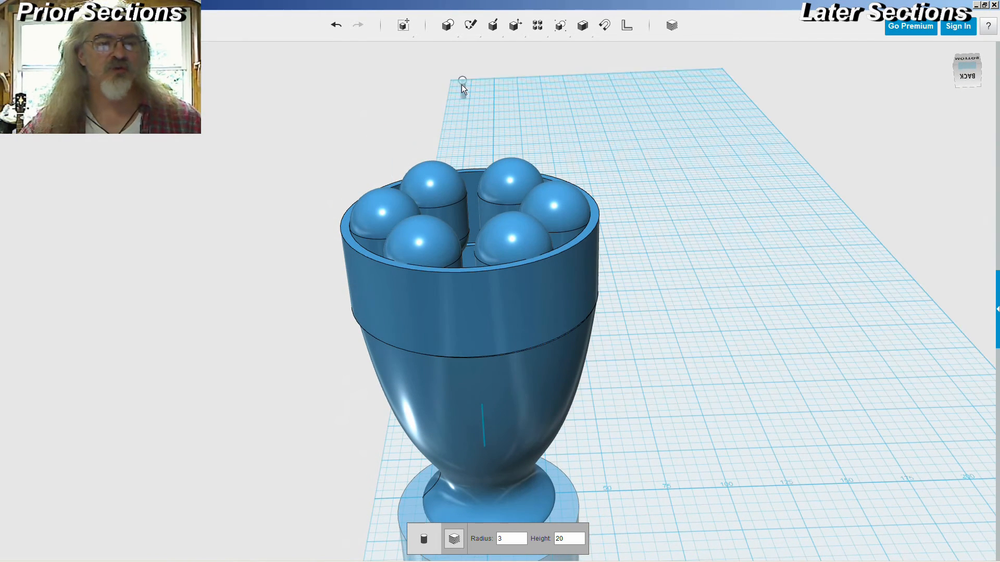
pyautogui.rightClick(383, 189)
# - Try to measure the distance between two adjacent ballast tanks inside the ring
pyautogui.click(625, 29)
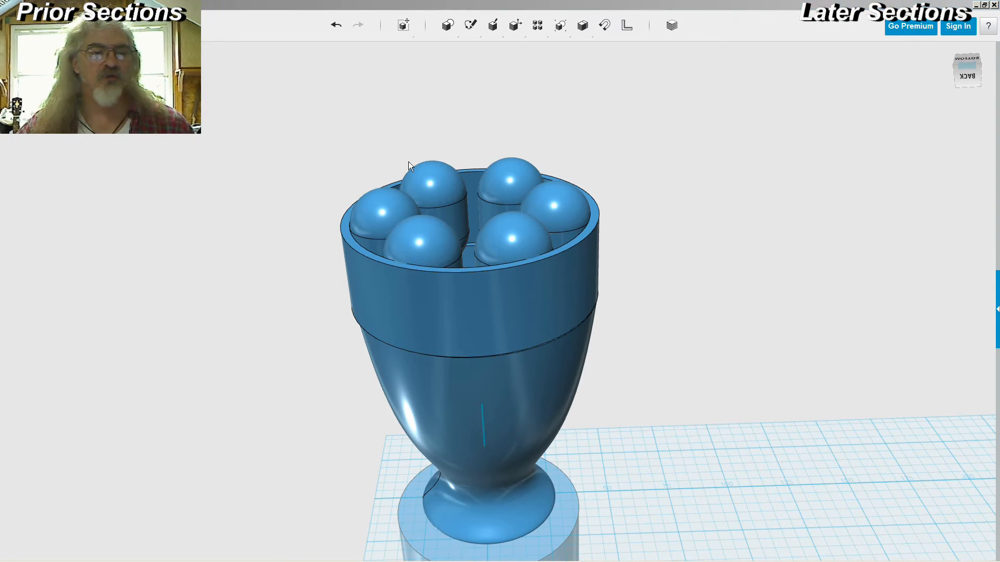
pyautogui.click(375, 203)
pyautogui.click(426, 241)
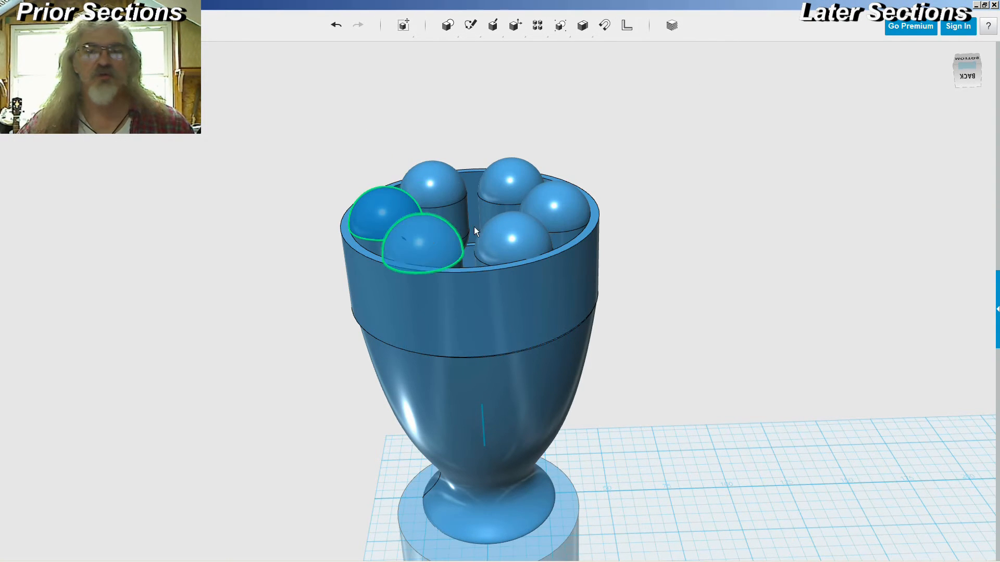
pyautogui.moveTo(752, 176); pyautogui.dragTo(796, 172, button='right')
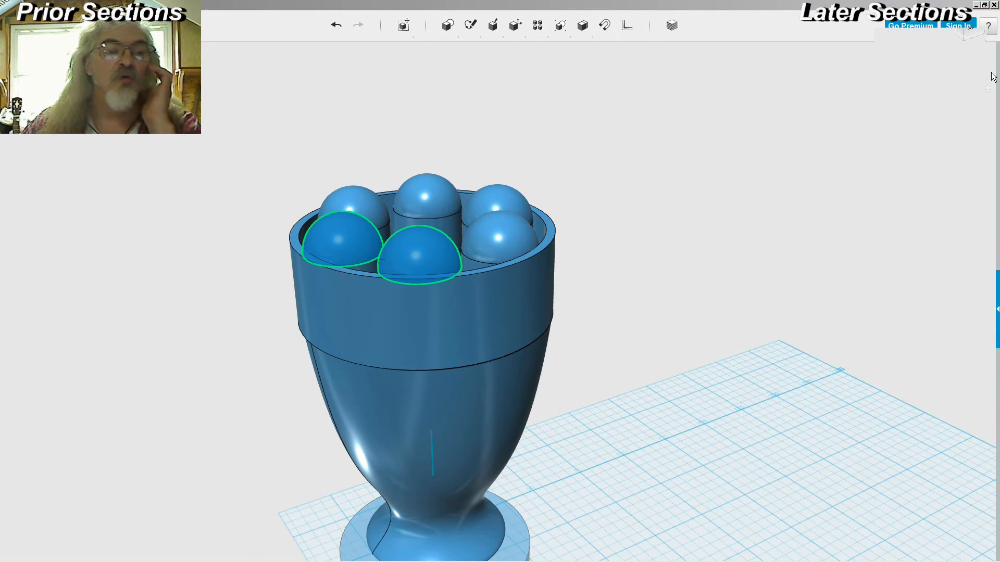
pyautogui.moveTo(698, 206); pyautogui.dragTo(735, 203, button='right')
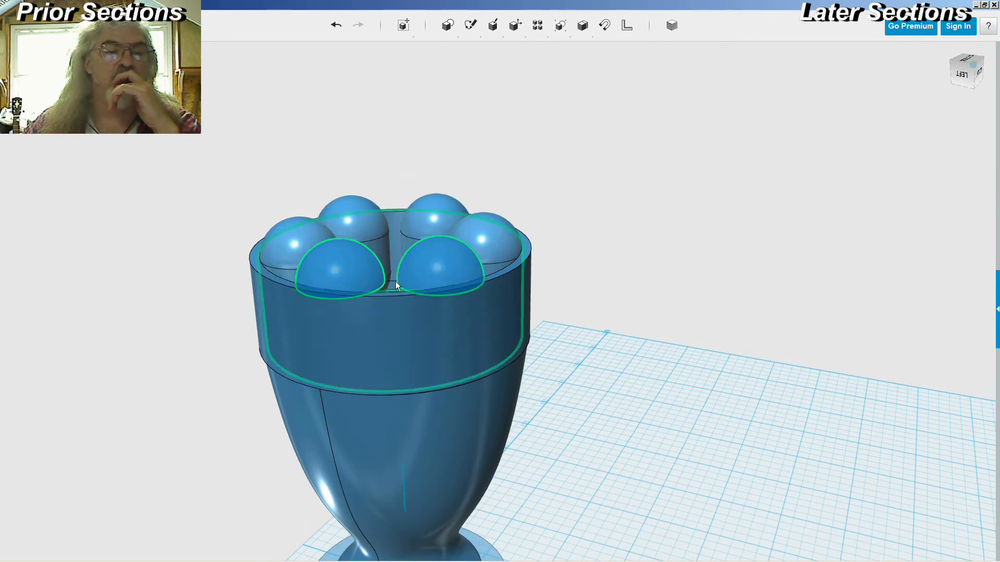
pyautogui.click(658, 203)
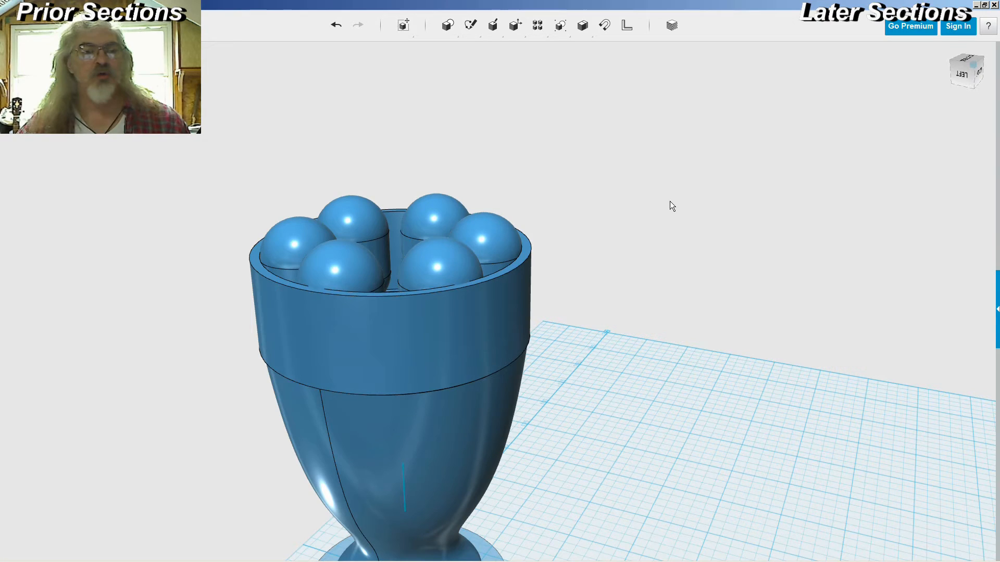
# - Place a cylinder with radius 3 and height 20 on the ring's rim, between two adjacent ballast tanks
pyautogui.moveTo(679, 199)
pyautogui.mouseDown(button='right')
pyautogui.moveTo(679, 217)
pyautogui.moveTo(692, 218)
pyautogui.moveTo(682, 212)
pyautogui.mouseUp(button='right')
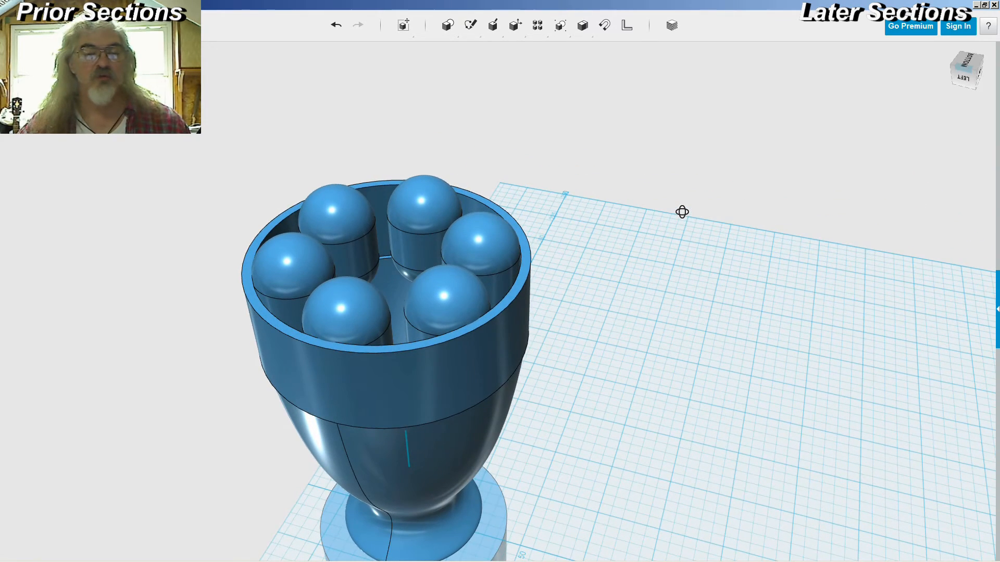
pyautogui.moveTo(646, 264); pyautogui.dragTo(645, 243, button='right')
pyautogui.moveTo(612, 318); pyautogui.dragTo(605, 415, button='middle')
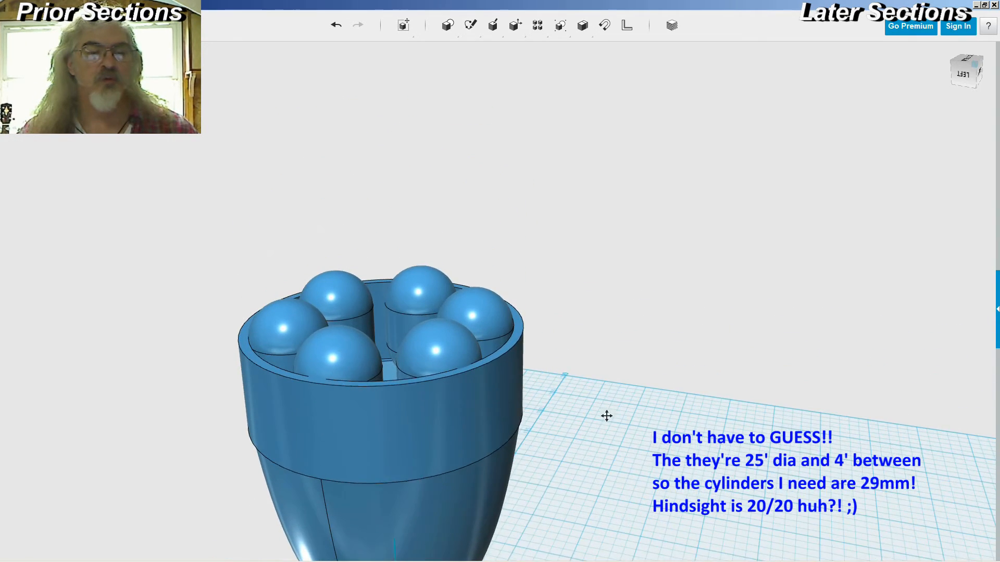
pyautogui.moveTo(604, 274); pyautogui.dragTo(609, 283, button='right')
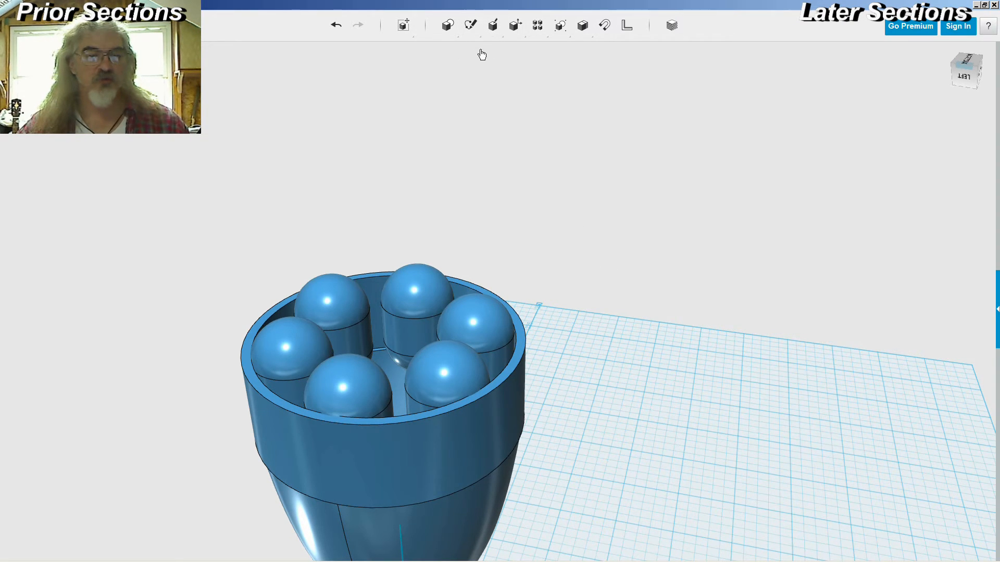
pyautogui.click(457, 414)
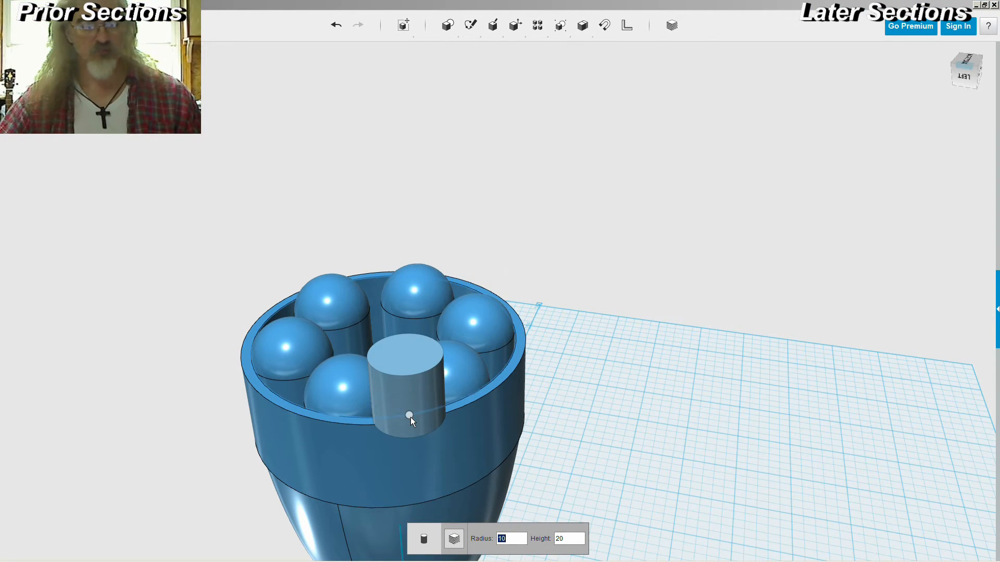
pyautogui.write('3')
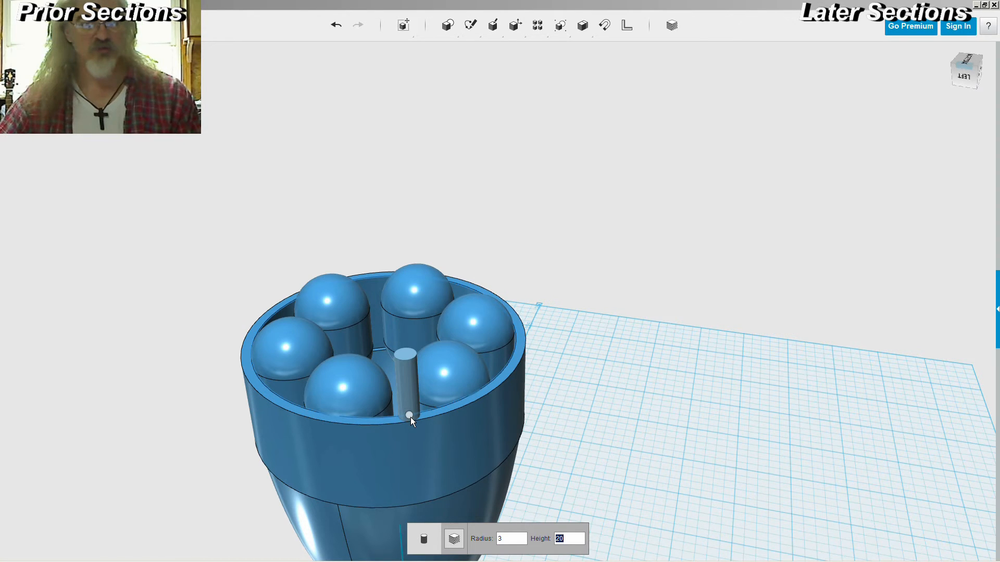
pyautogui.click(410, 417)
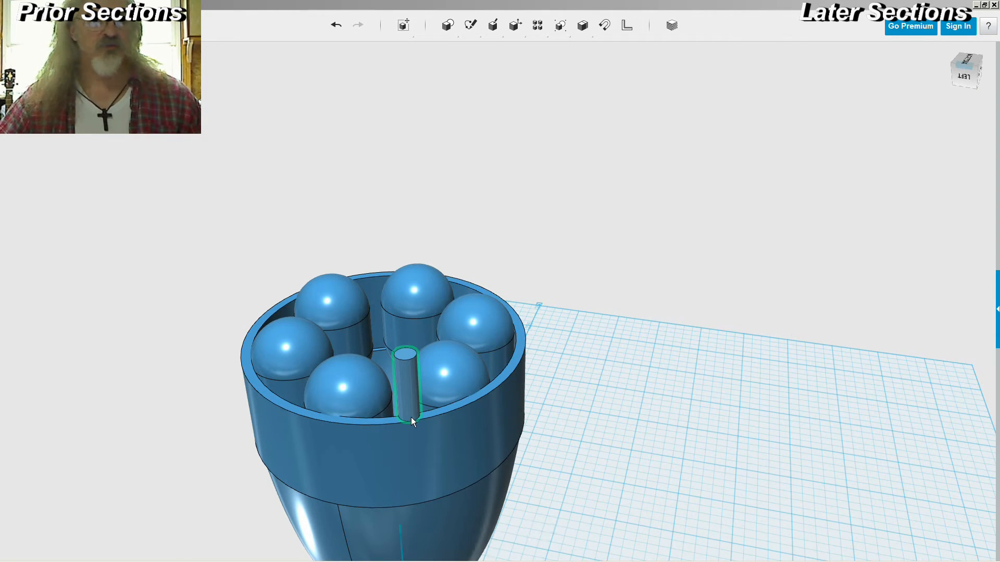
# - Rotate the small upright cylinder a quarter turn so it lies horizontally across the goblet's rim
pyautogui.click(405, 382)
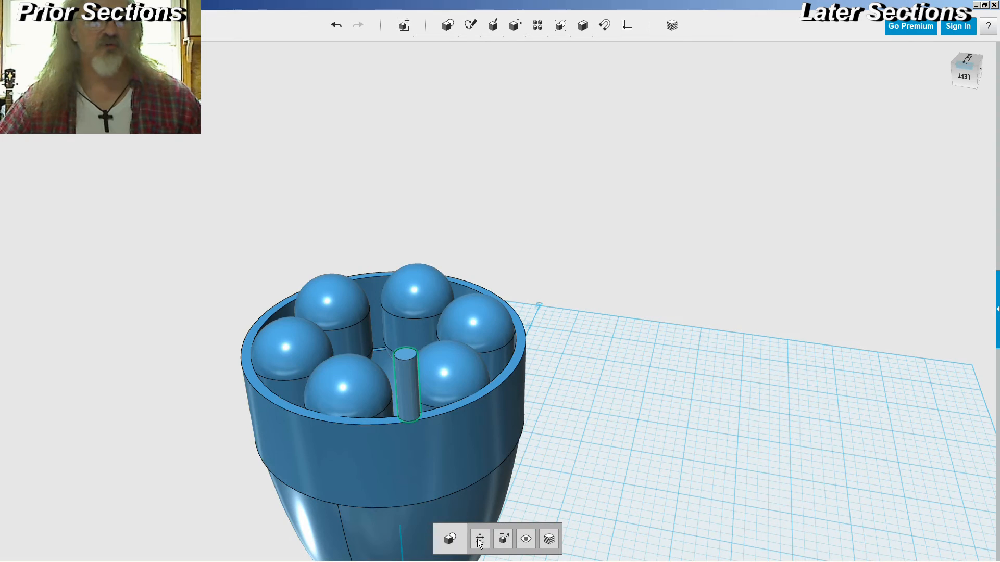
pyautogui.click(479, 542)
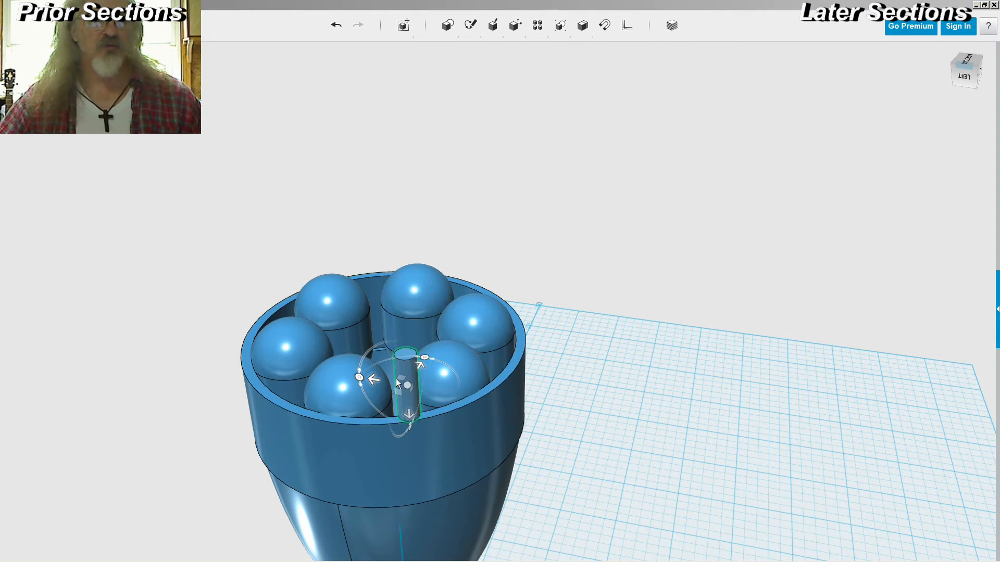
pyautogui.moveTo(686, 364); pyautogui.dragTo(695, 356, button='right')
pyautogui.moveTo(394, 357); pyautogui.dragTo(446, 426)
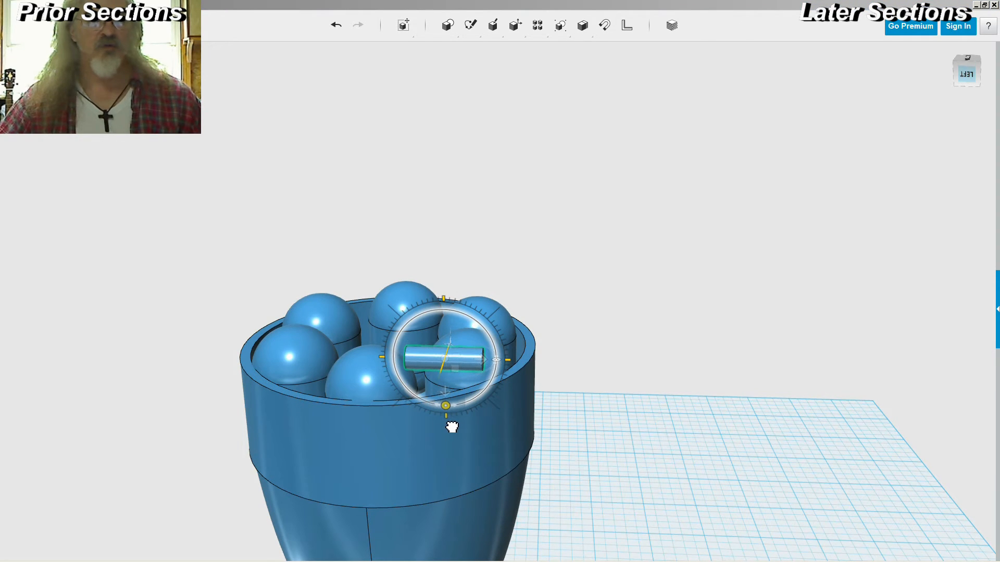
pyautogui.click(602, 437)
# - Turn the horizontal rod about the vertical axis until it runs parallel to the line between two neighbouring capsules
pyautogui.moveTo(661, 388); pyautogui.dragTo(630, 407, button='right')
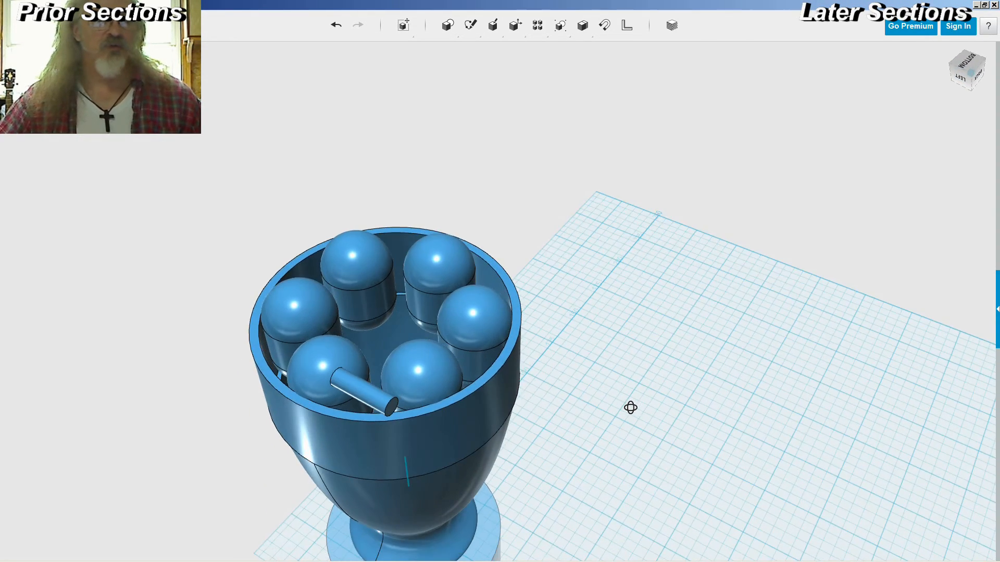
pyautogui.click(364, 392)
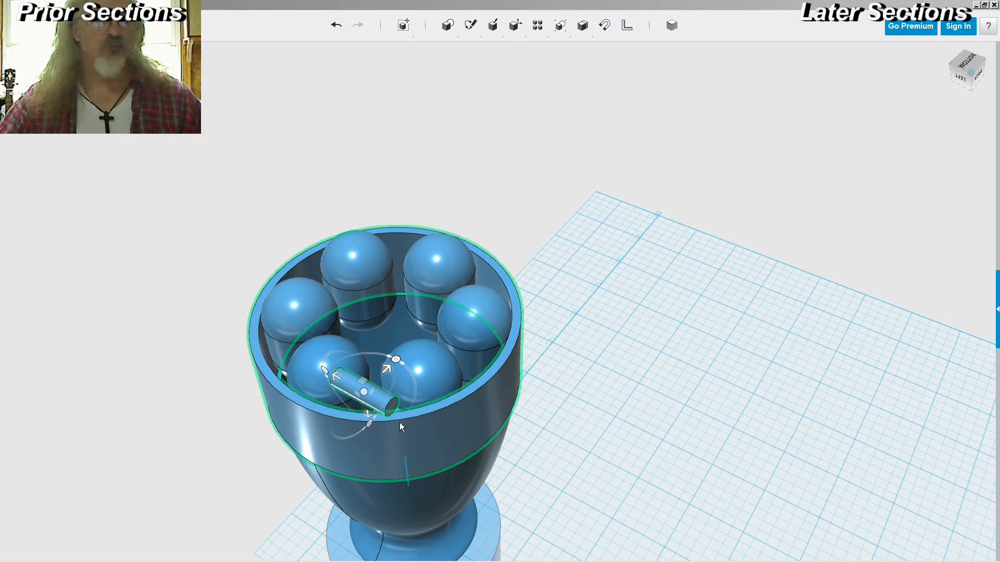
pyautogui.moveTo(398, 363); pyautogui.dragTo(375, 357)
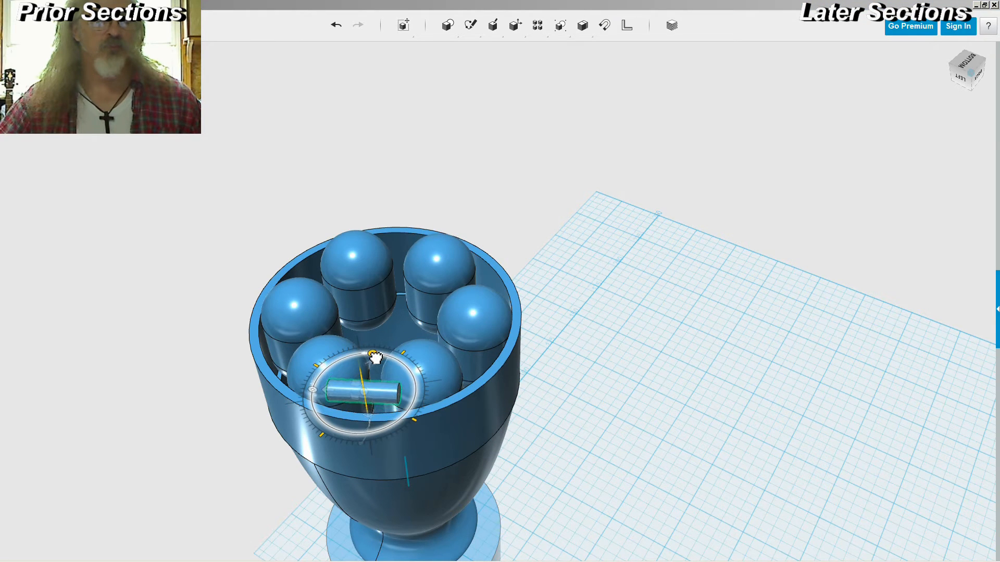
pyautogui.click(642, 415)
# - Move the rod inward over two neighbouring capsules and lower it towards their domed tops
pyautogui.moveTo(643, 415); pyautogui.dragTo(655, 372, button='right')
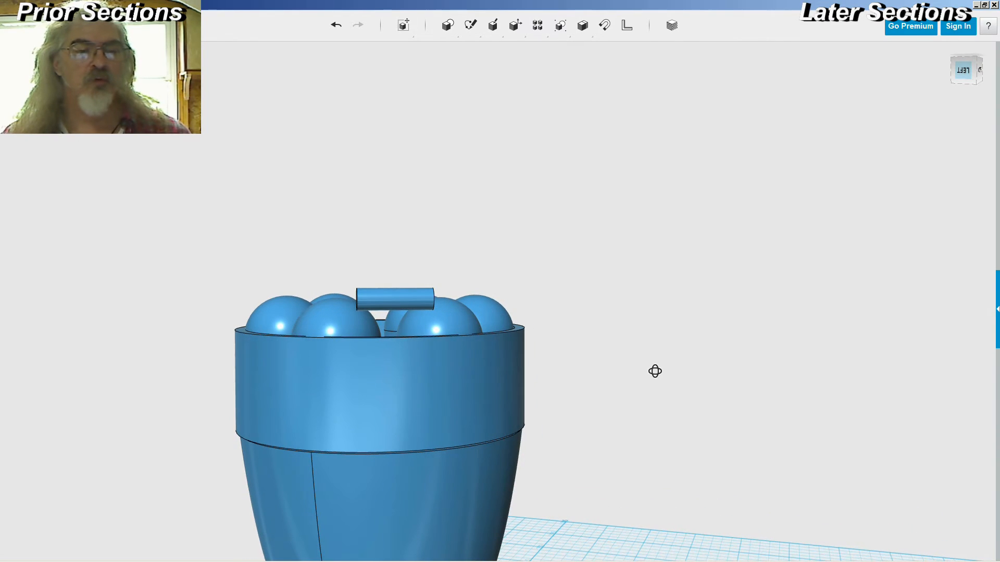
pyautogui.click(409, 301)
pyautogui.moveTo(689, 357); pyautogui.dragTo(759, 391, button='right')
pyautogui.click(478, 540)
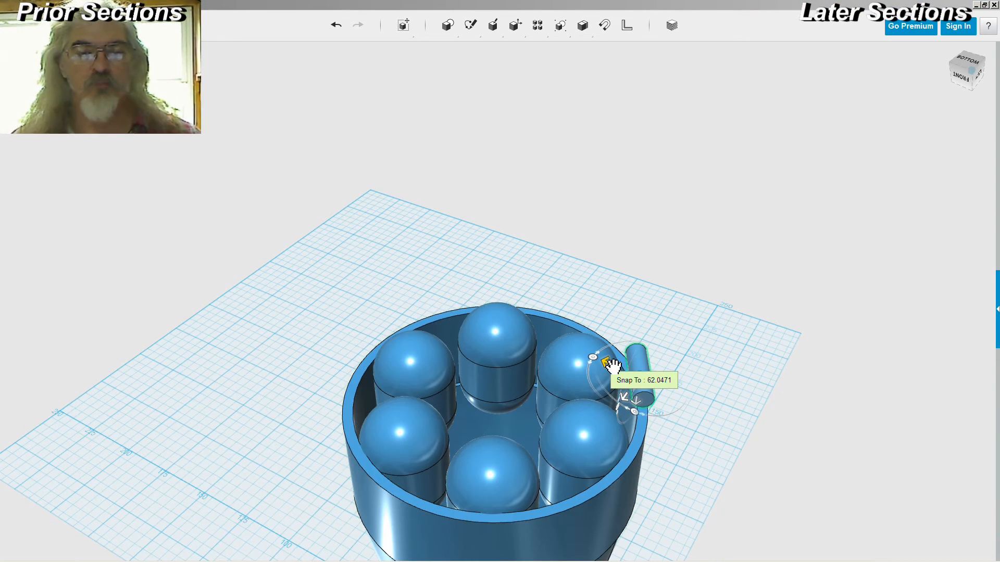
pyautogui.click(646, 375)
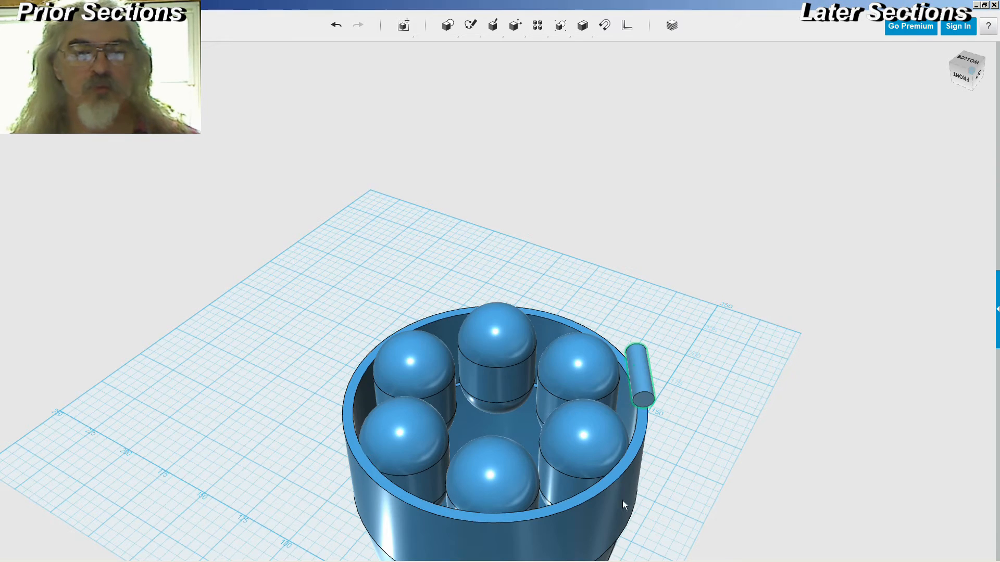
pyautogui.click(479, 539)
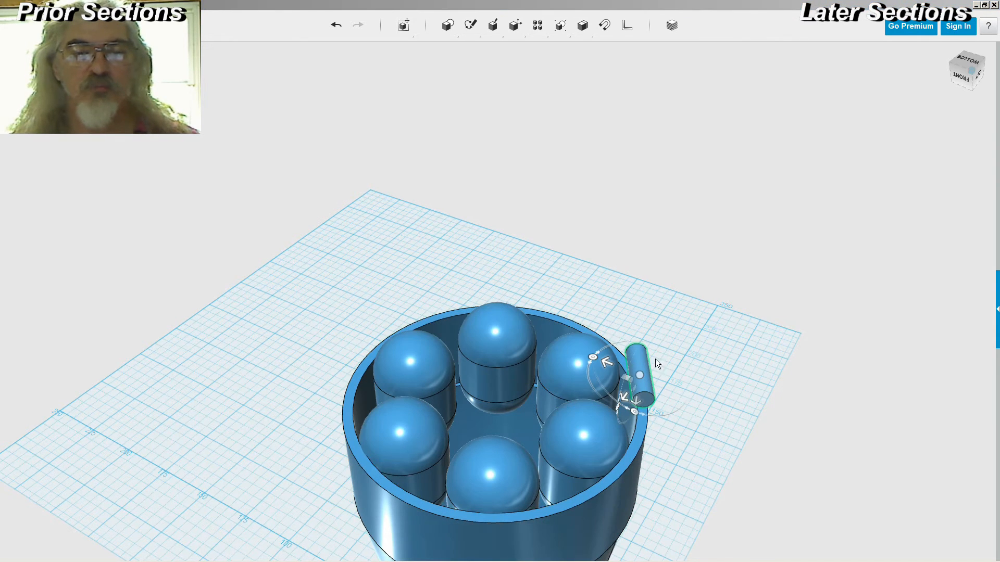
pyautogui.moveTo(610, 365); pyautogui.dragTo(548, 370)
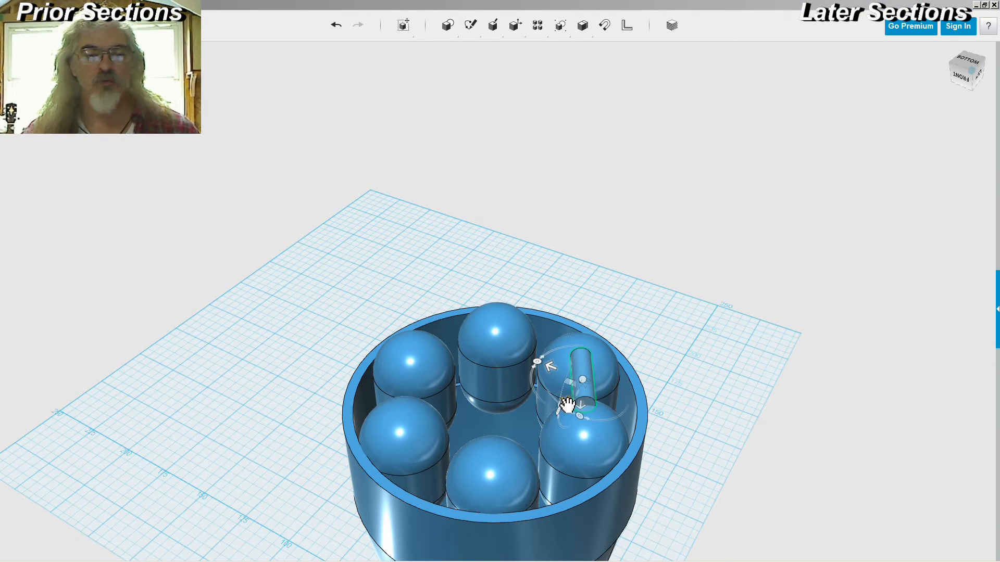
pyautogui.moveTo(709, 348); pyautogui.dragTo(710, 319, button='right')
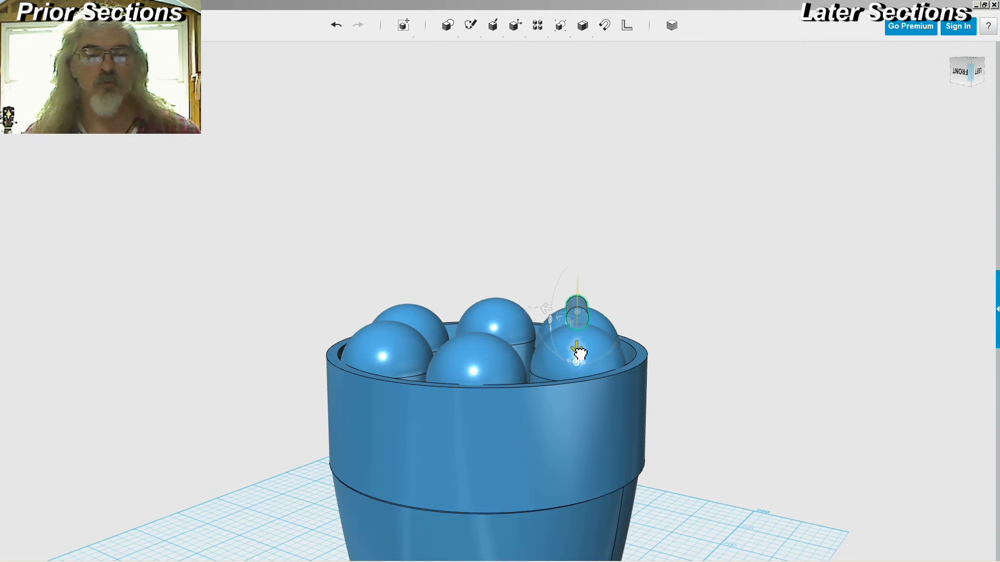
pyautogui.click(772, 307)
# - Lengthen the rod by using Press/Pull to extend its end face towards the adjoining capsule
pyautogui.moveTo(772, 308); pyautogui.dragTo(674, 339, button='right')
pyautogui.scroll(5, 614, 339)
pyautogui.moveTo(515, 342); pyautogui.dragTo(685, 363, button='middle')
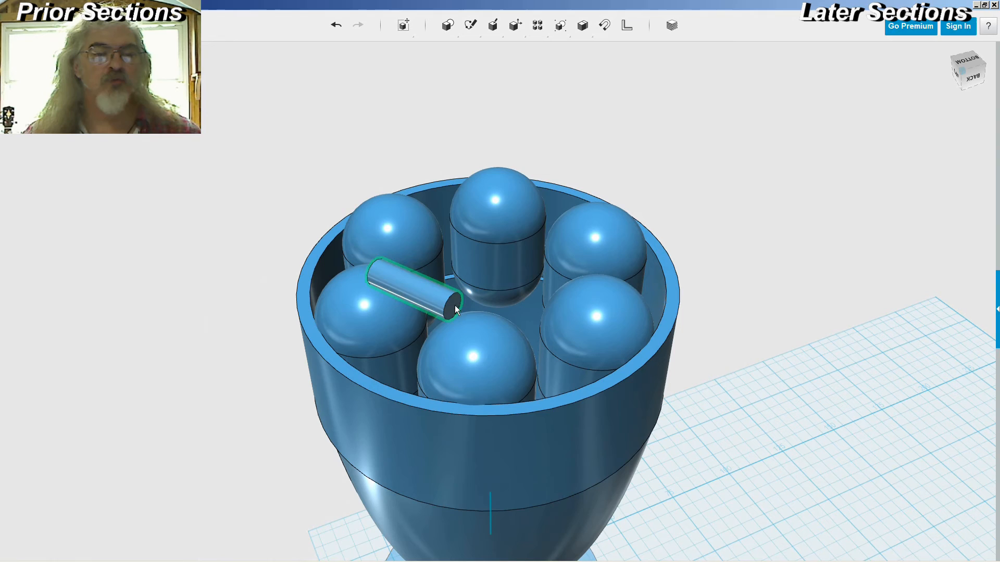
pyautogui.click(454, 305)
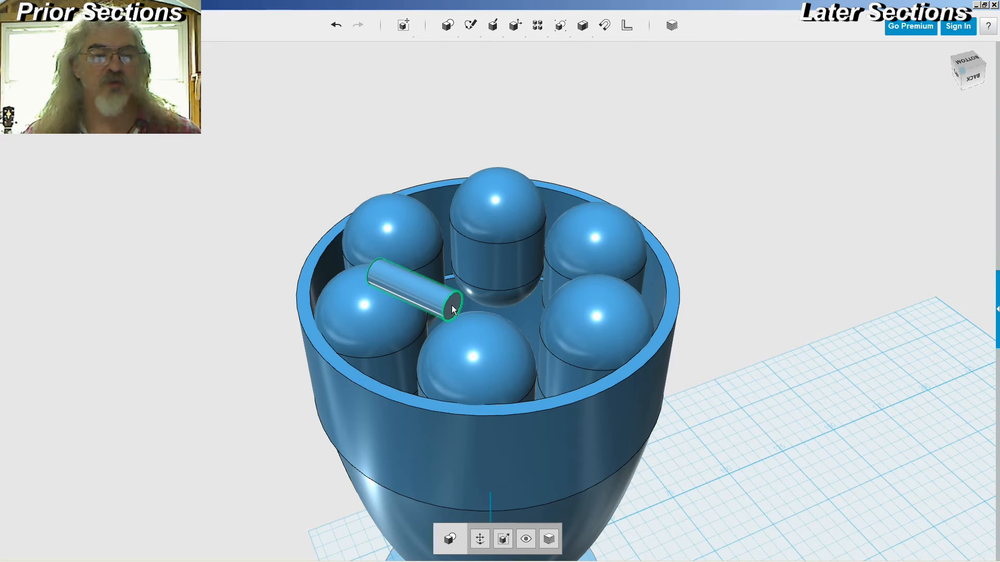
pyautogui.click(452, 306)
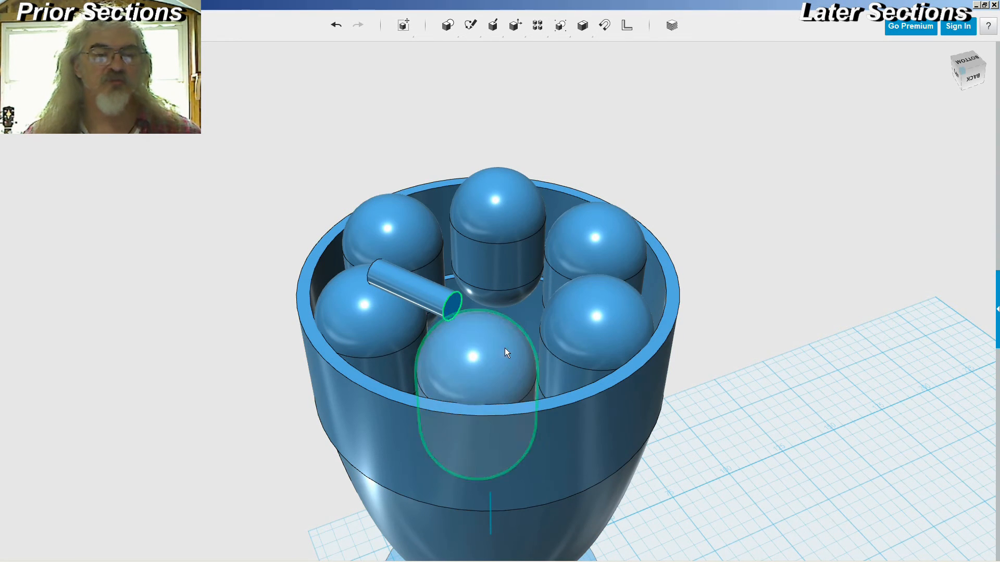
pyautogui.press('p')
pyautogui.moveTo(475, 316); pyautogui.dragTo(489, 323)
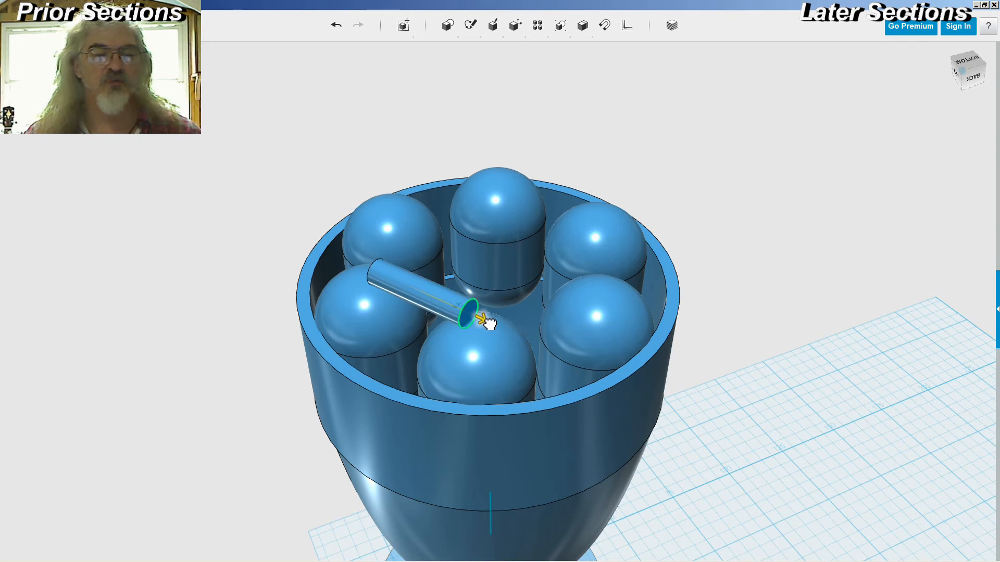
# - Pull the same end face of the rod farther out so it reaches over the adjoining capsule's dome
pyautogui.moveTo(774, 362); pyautogui.dragTo(761, 346, button='right')
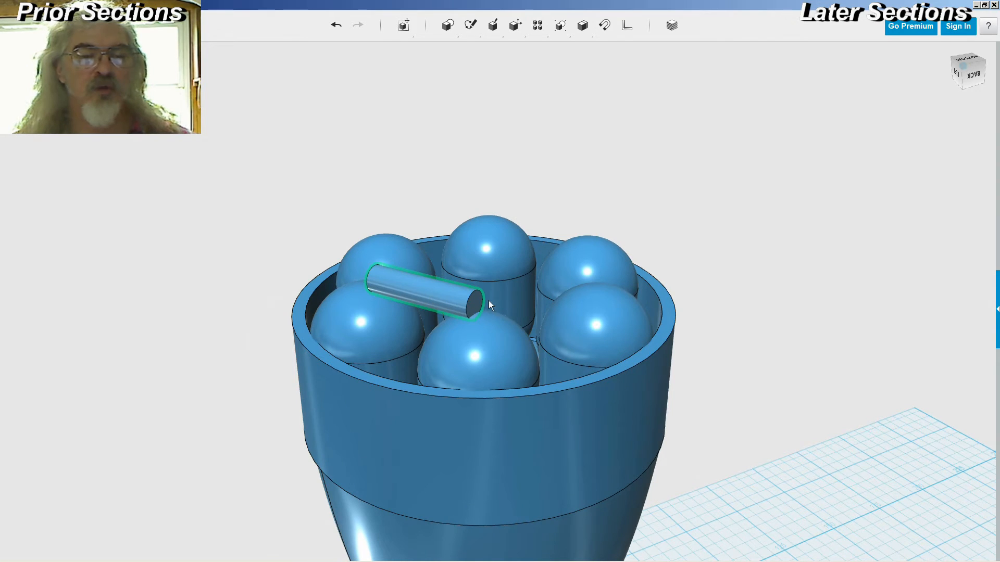
pyautogui.click(472, 307)
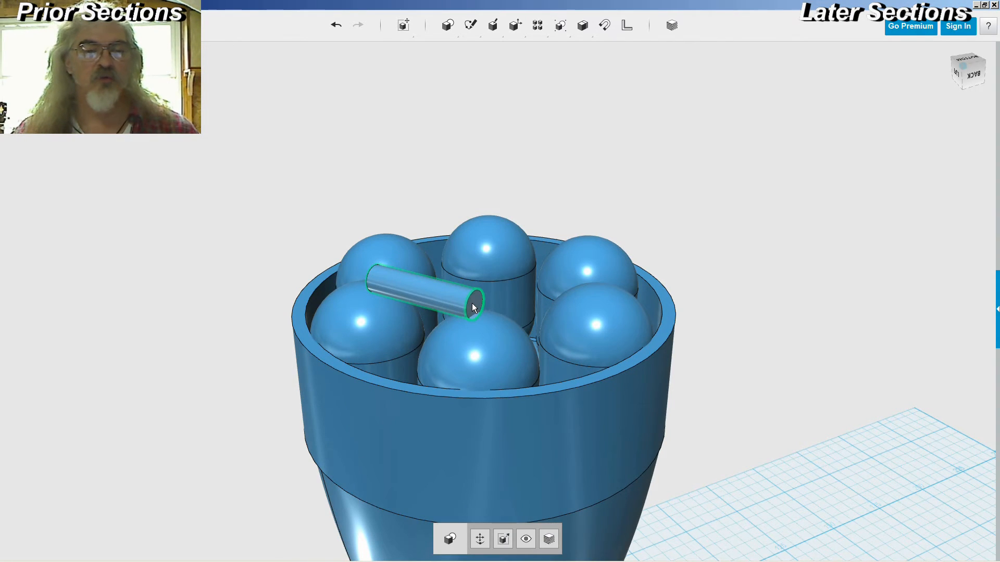
pyautogui.click(472, 305)
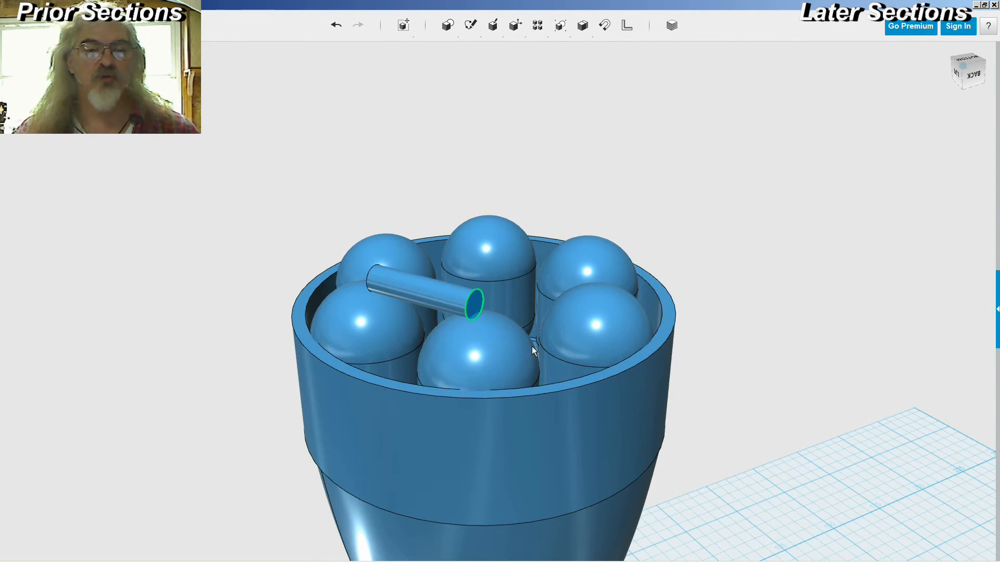
pyautogui.press('p')
pyautogui.moveTo(708, 331); pyautogui.dragTo(741, 308, button='right')
pyautogui.moveTo(523, 291); pyautogui.dragTo(527, 294)
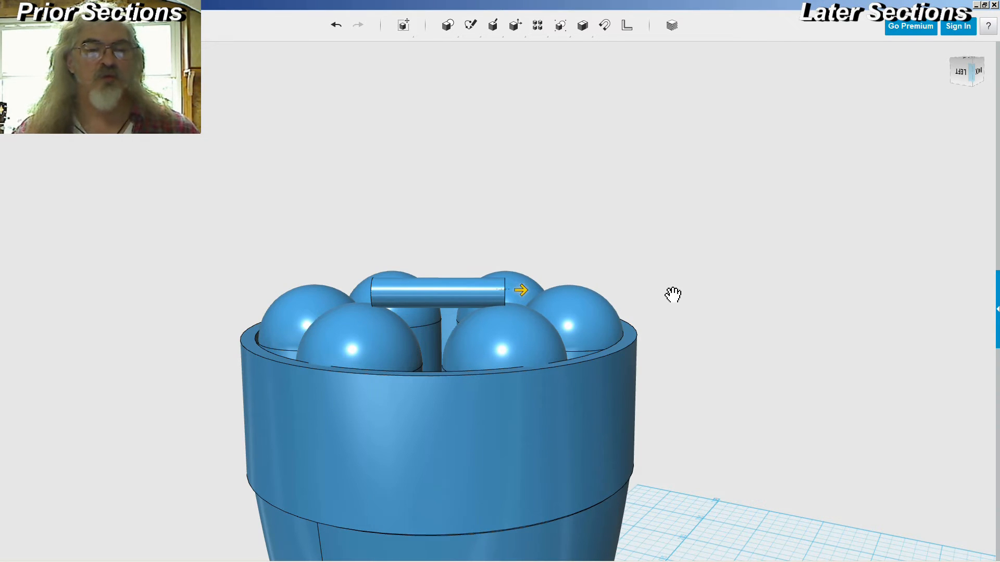
# - Extend the rod's opposite end face with Press/Pull so it reaches over the other capsule's dome
pyautogui.moveTo(708, 283); pyautogui.dragTo(502, 292, button='right')
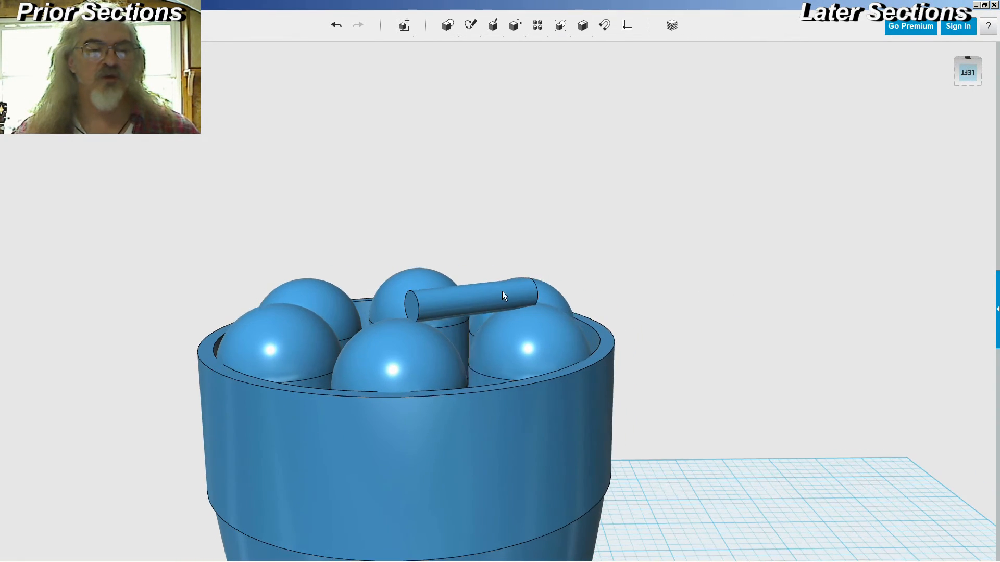
pyautogui.click(412, 306)
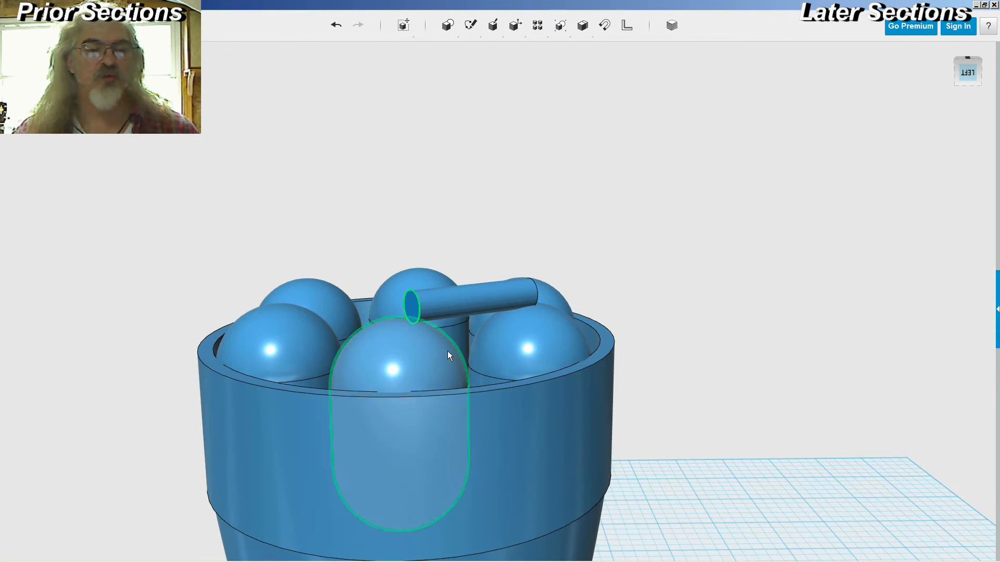
pyautogui.press('p')
pyautogui.moveTo(647, 248); pyautogui.dragTo(619, 249, button='right')
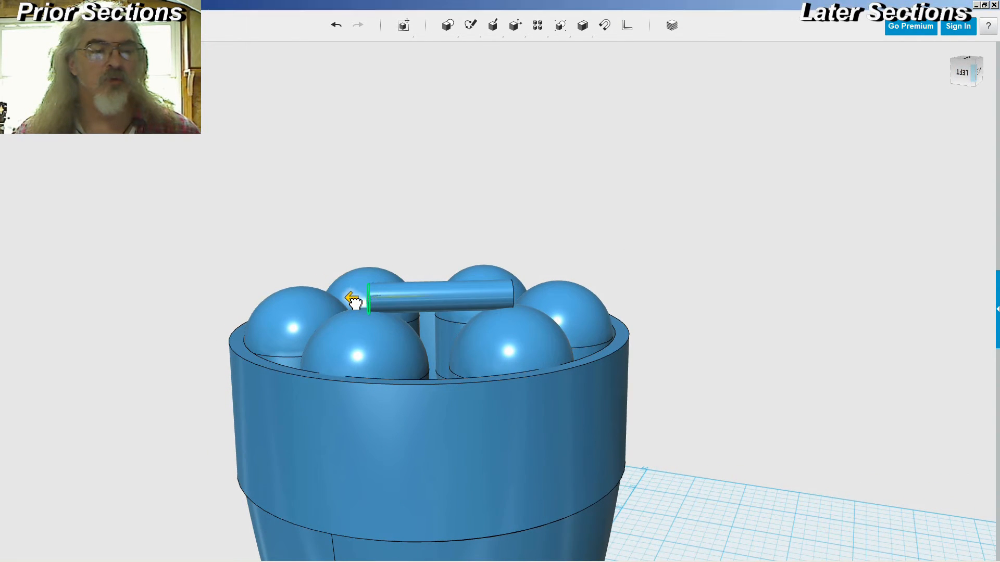
pyautogui.moveTo(90, 319); pyautogui.dragTo(94, 326)
# - Press the rod's cylindrical side face inward to make the rod much thinner
pyautogui.moveTo(622, 237); pyautogui.dragTo(645, 232, button='right')
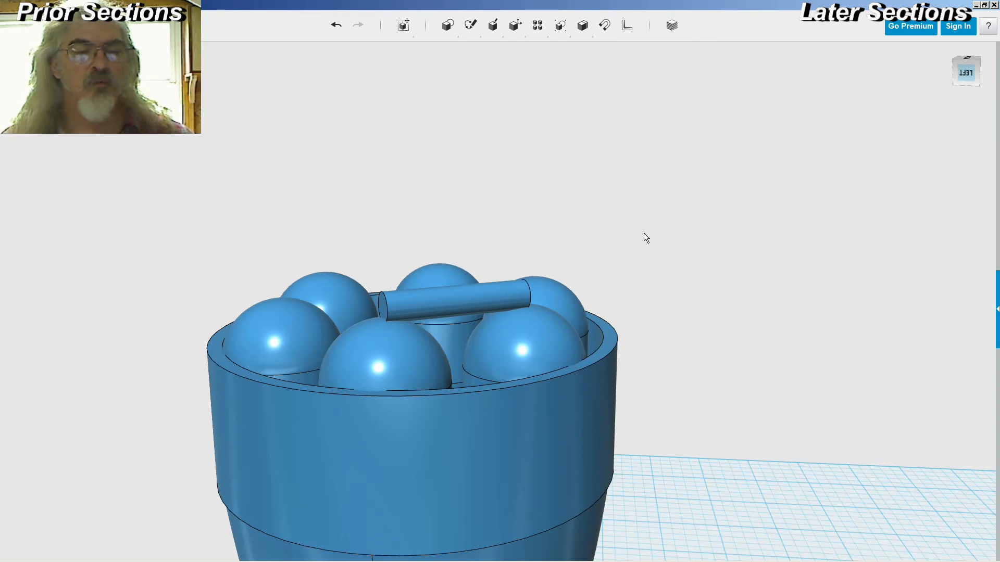
pyautogui.click(467, 296)
pyautogui.moveTo(649, 251); pyautogui.dragTo(698, 245, button='right')
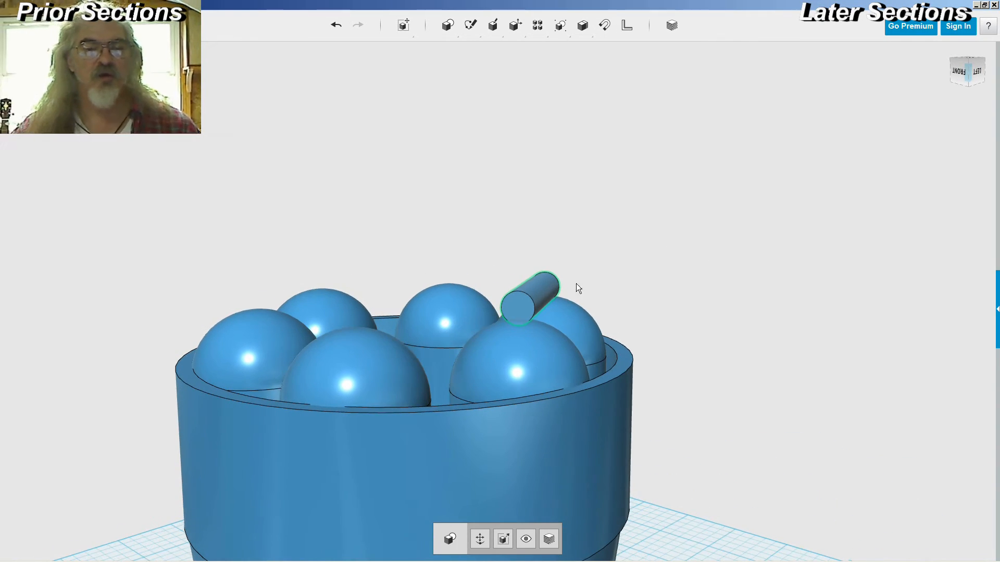
pyautogui.click(544, 290)
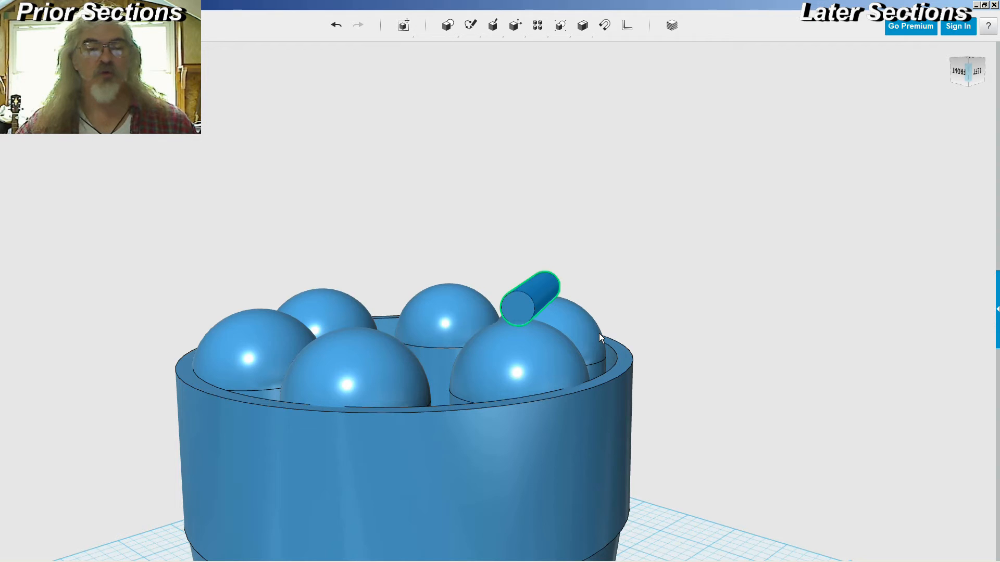
pyautogui.click(563, 285)
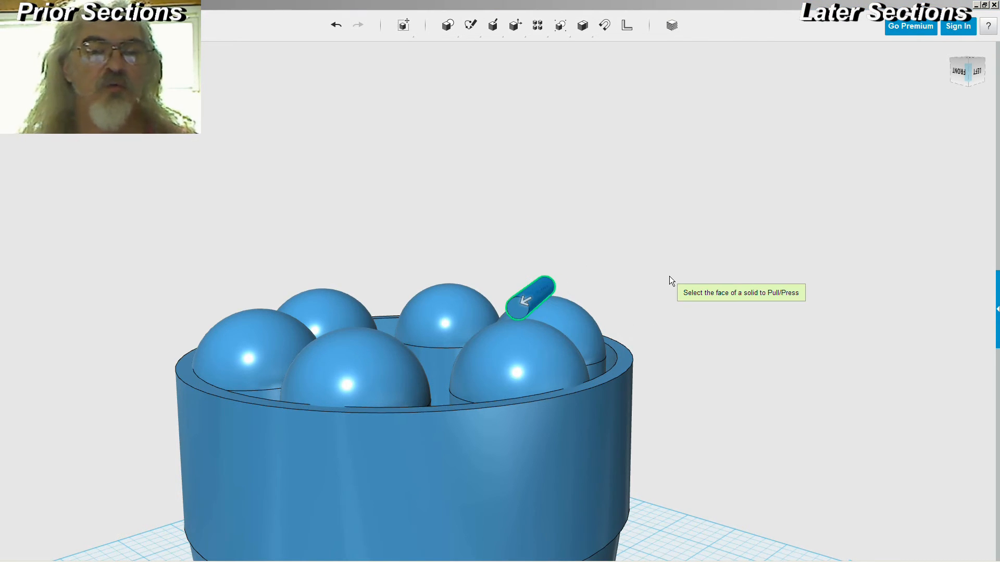
pyautogui.press('Return')
pyautogui.click(636, 270)
pyautogui.moveTo(638, 271); pyautogui.dragTo(616, 289, button='right')
pyautogui.hotkey('alt', 'Tab')
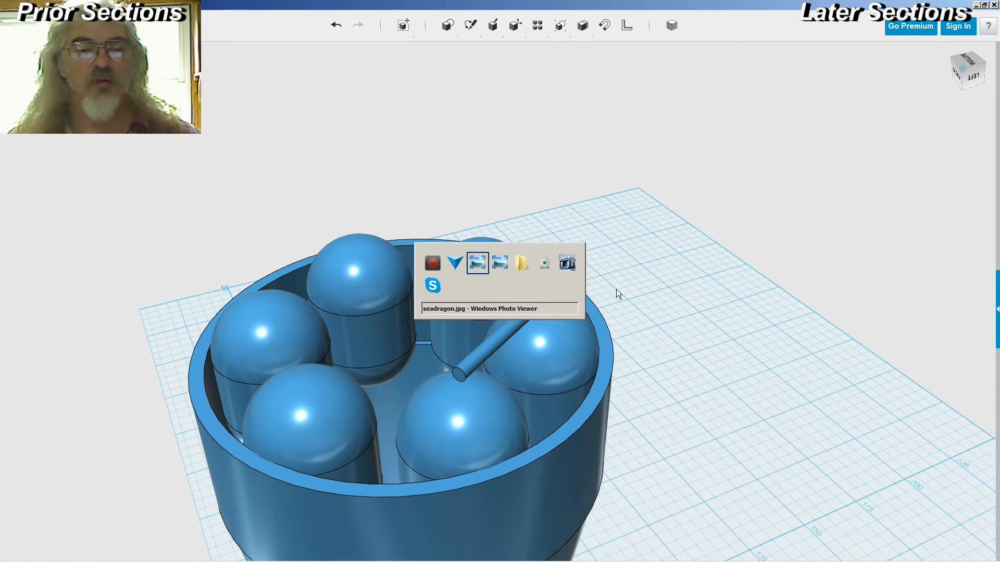
pyautogui.hotkey('alt', 'Tab')
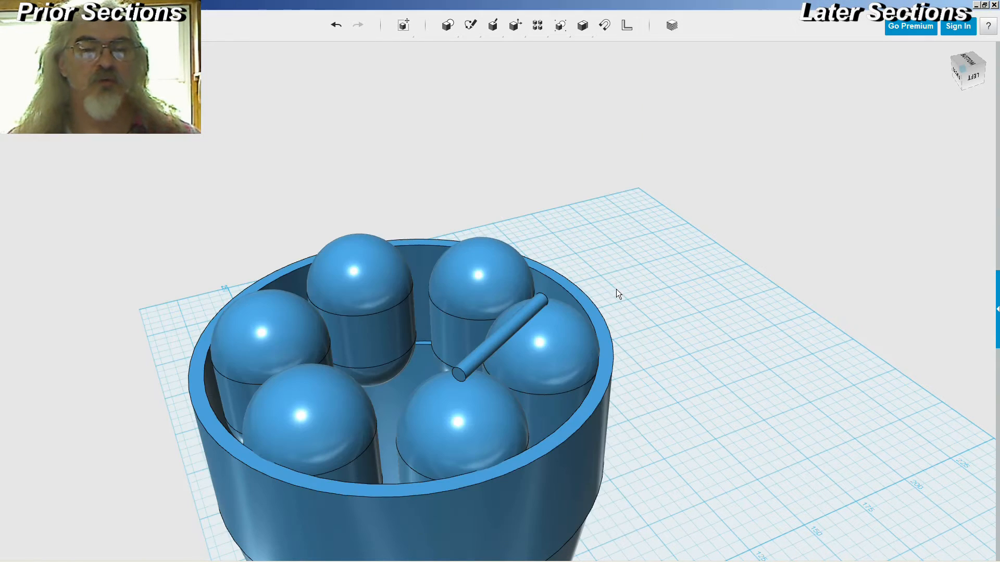
# - Lower the thinned rod slightly so it bridges the domes of the two neighbouring capsules
pyautogui.click(505, 333)
pyautogui.moveTo(692, 296); pyautogui.dragTo(598, 404, button='right')
pyautogui.click(479, 539)
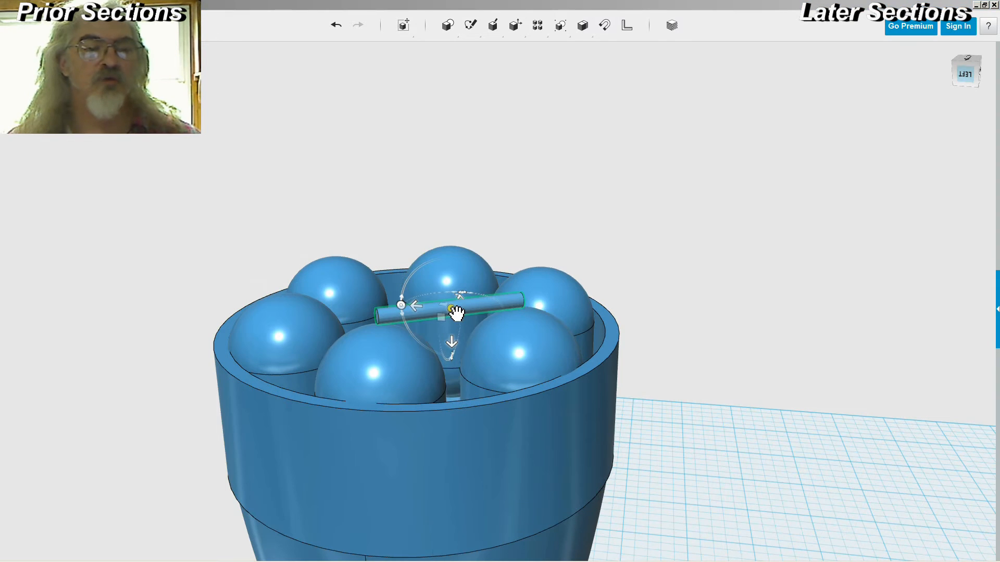
pyautogui.moveTo(456, 353); pyautogui.dragTo(457, 354)
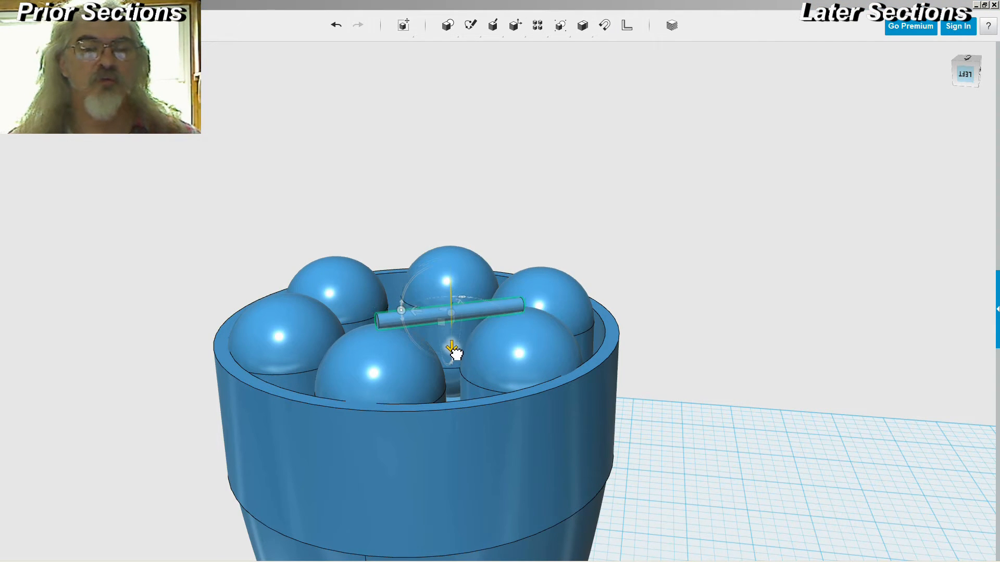
pyautogui.click(725, 314)
pyautogui.moveTo(725, 314); pyautogui.dragTo(658, 377, button='right')
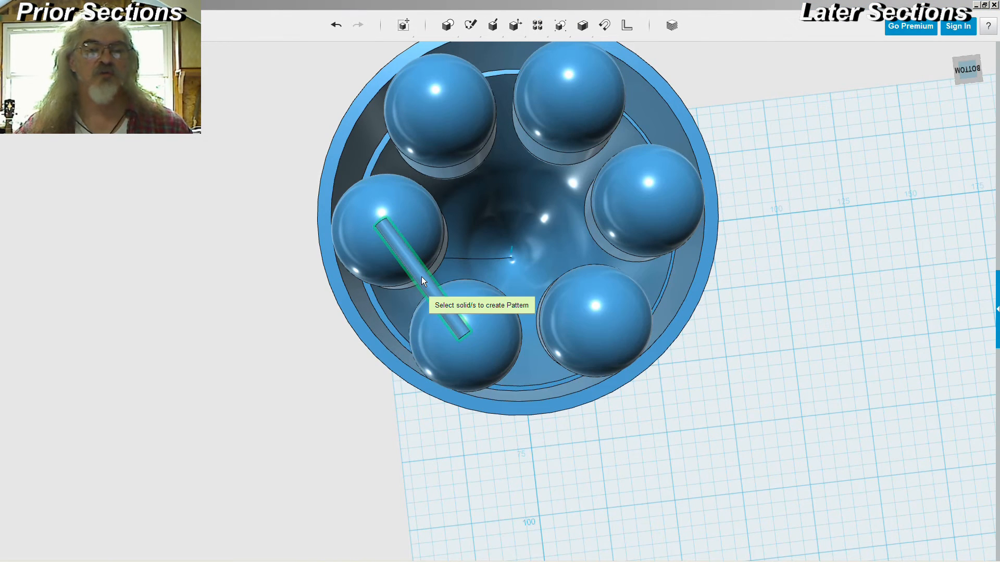
pyautogui.click(421, 276)
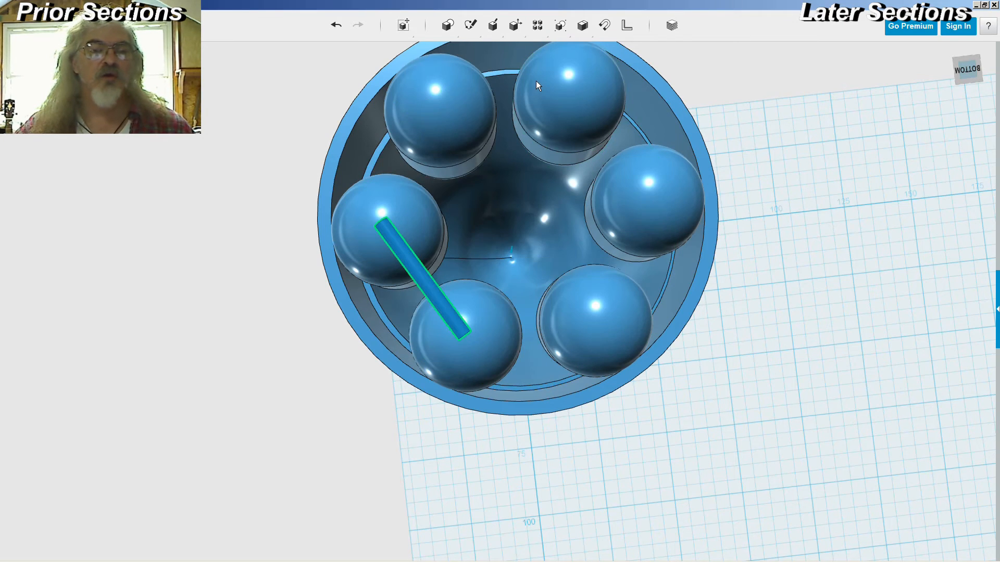
pyautogui.click(536, 81)
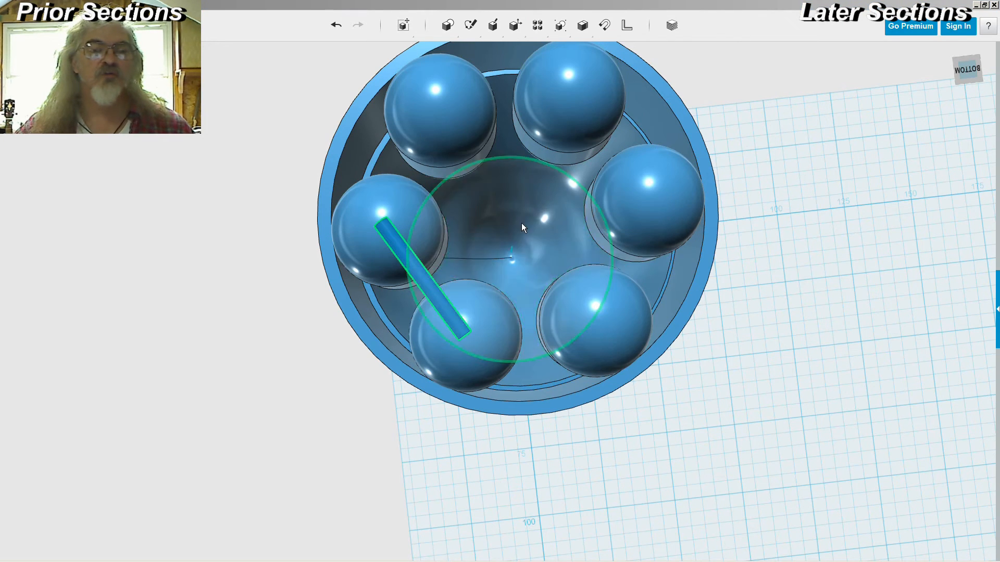
pyautogui.click(511, 248)
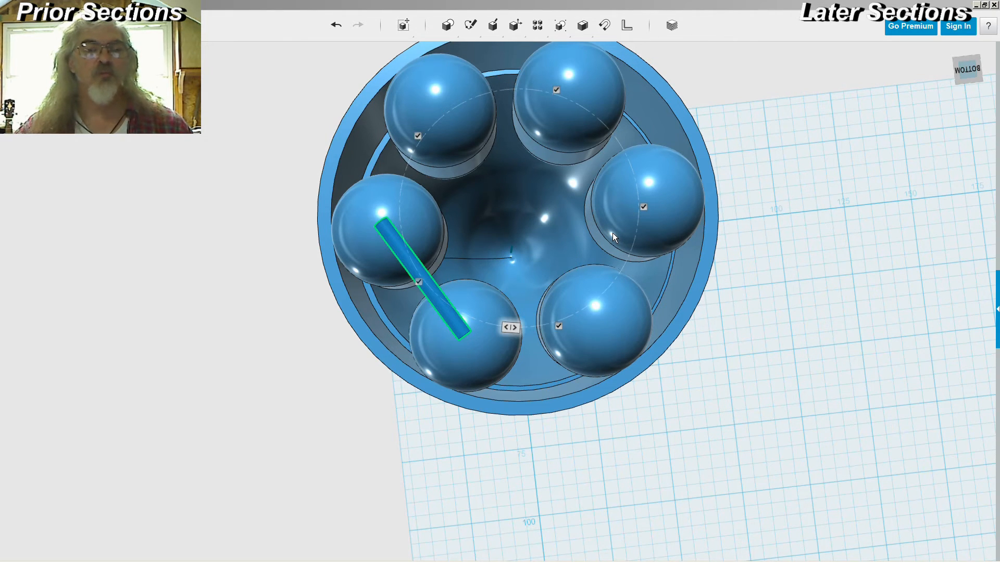
pyautogui.press('Escape')
pyautogui.click(811, 218)
pyautogui.moveTo(808, 218); pyautogui.dragTo(808, 203, button='right')
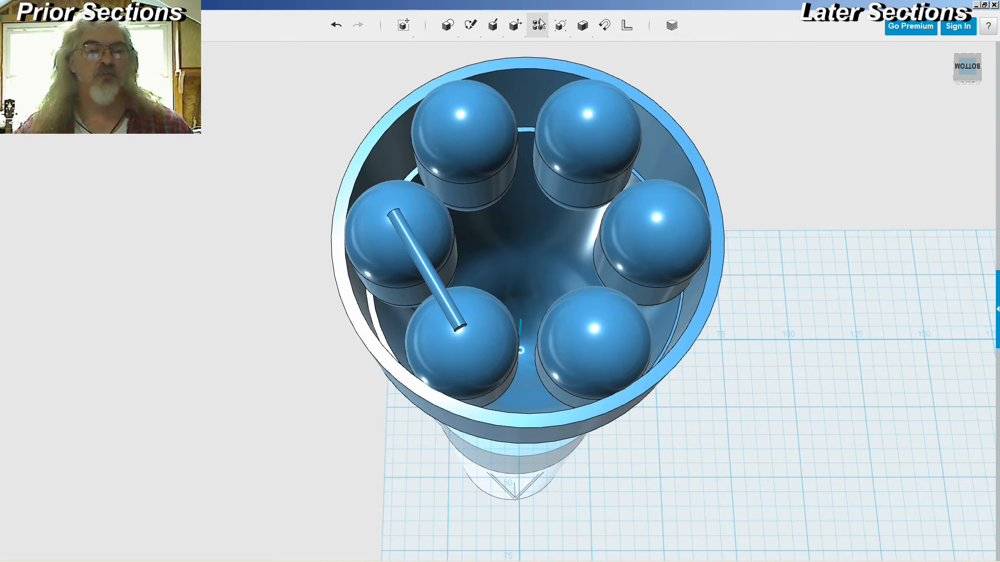
pyautogui.click(534, 80)
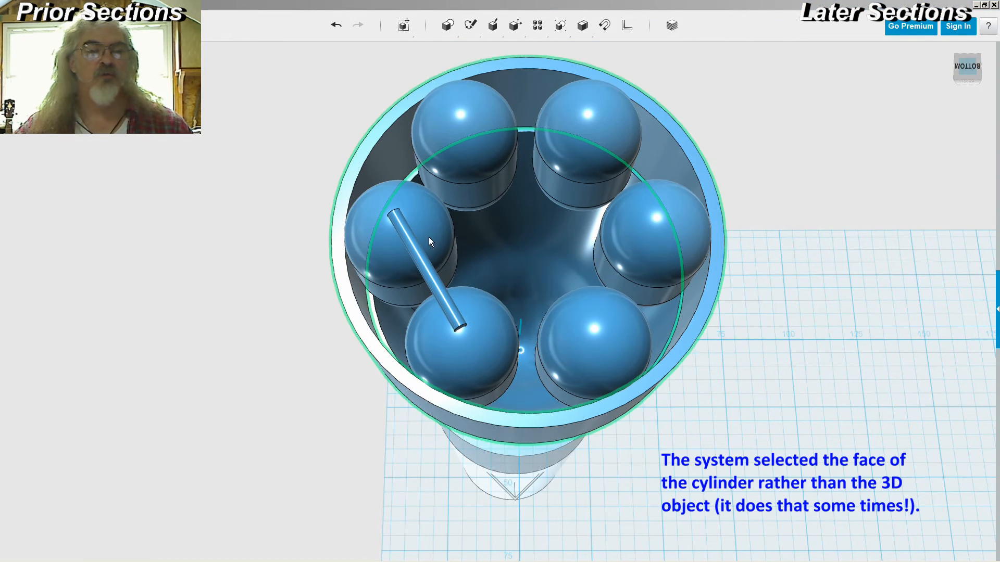
pyautogui.click(430, 271)
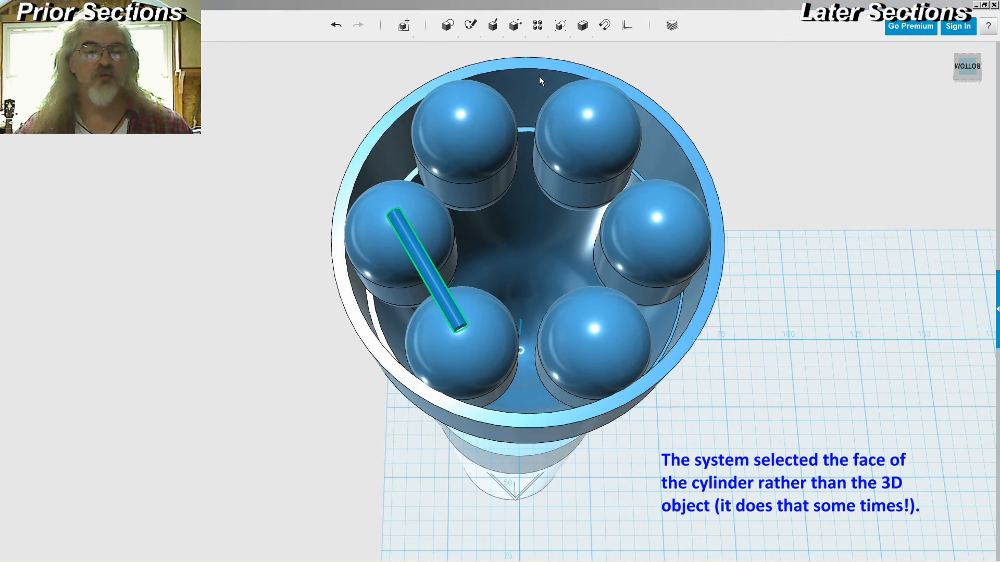
pyautogui.click(522, 323)
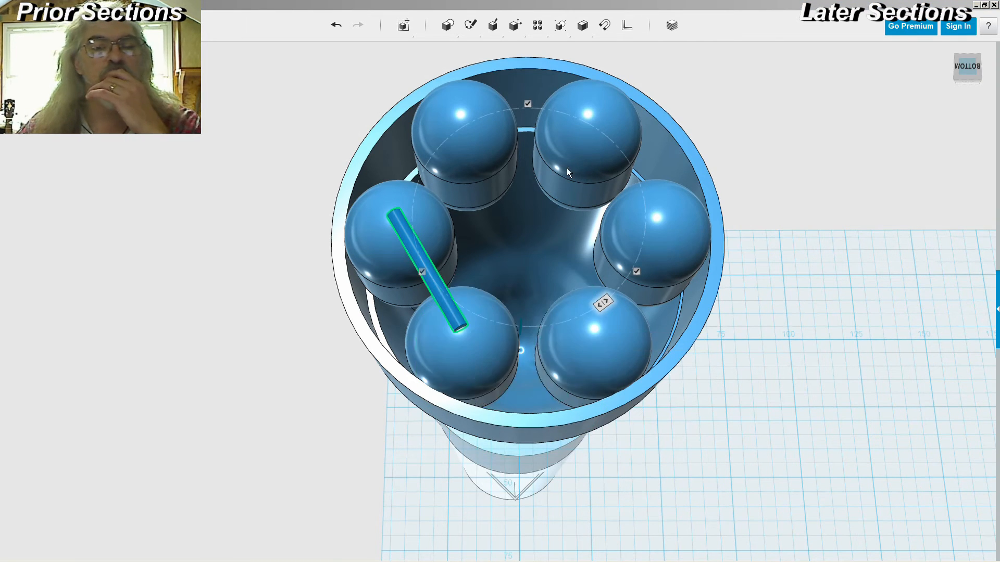
pyautogui.moveTo(714, 113); pyautogui.dragTo(712, 103, button='right')
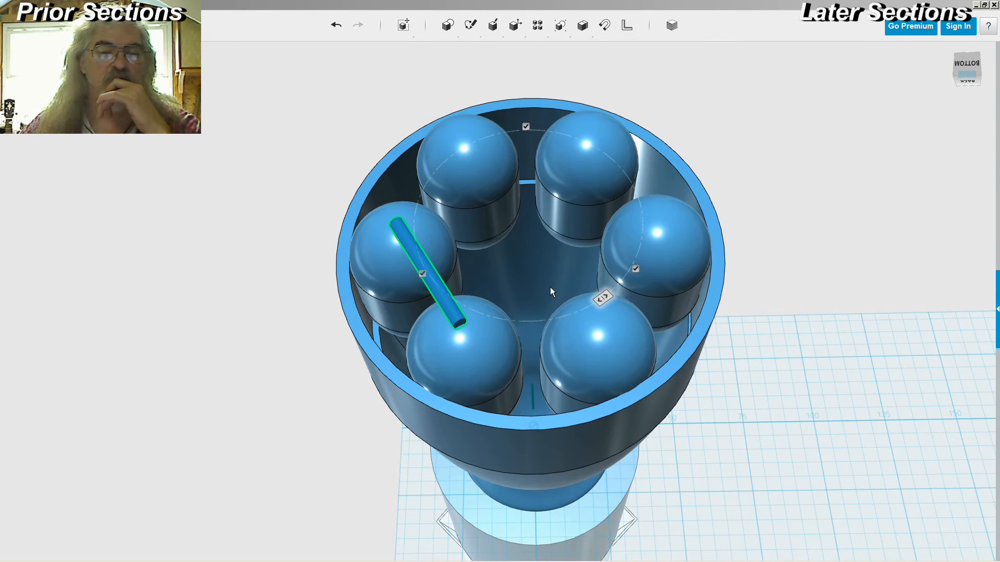
pyautogui.scroll(5, 531, 389)
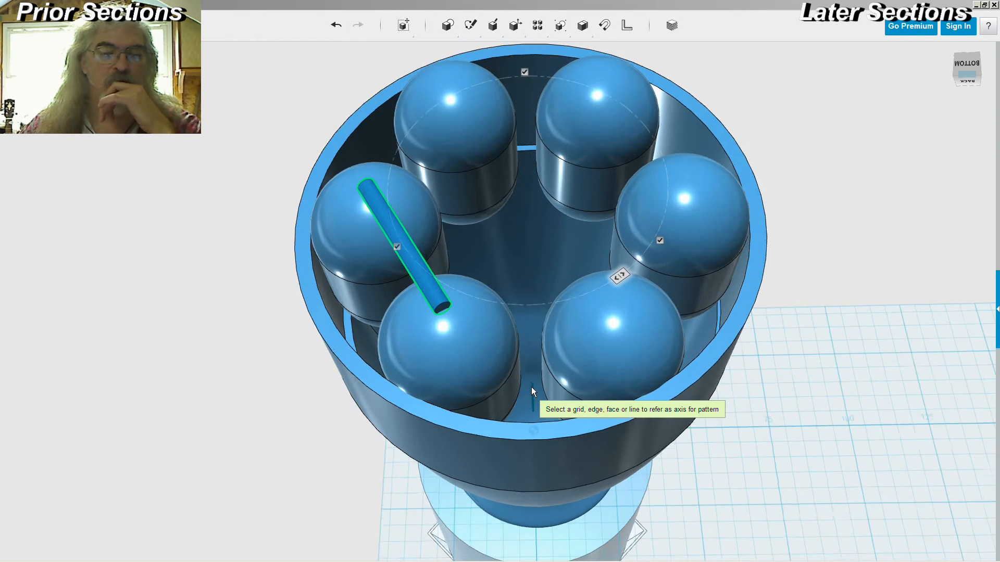
pyautogui.scroll(5, 536, 386)
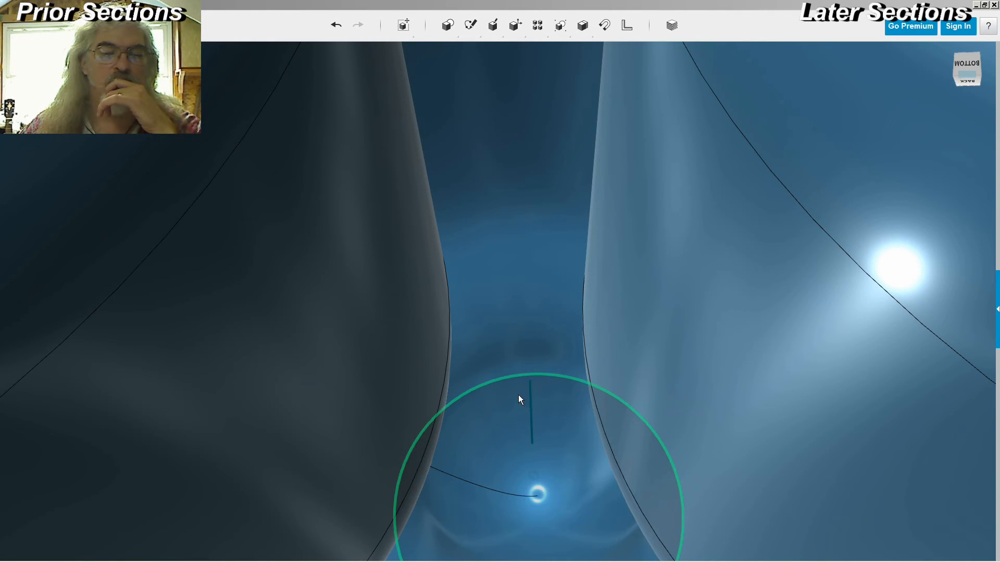
pyautogui.moveTo(540, 373)
pyautogui.mouseDown(button='right')
pyautogui.moveTo(540, 335)
pyautogui.moveTo(540, 369)
pyautogui.mouseUp(button='right')
pyautogui.moveTo(540, 368); pyautogui.dragTo(567, 30, button='middle')
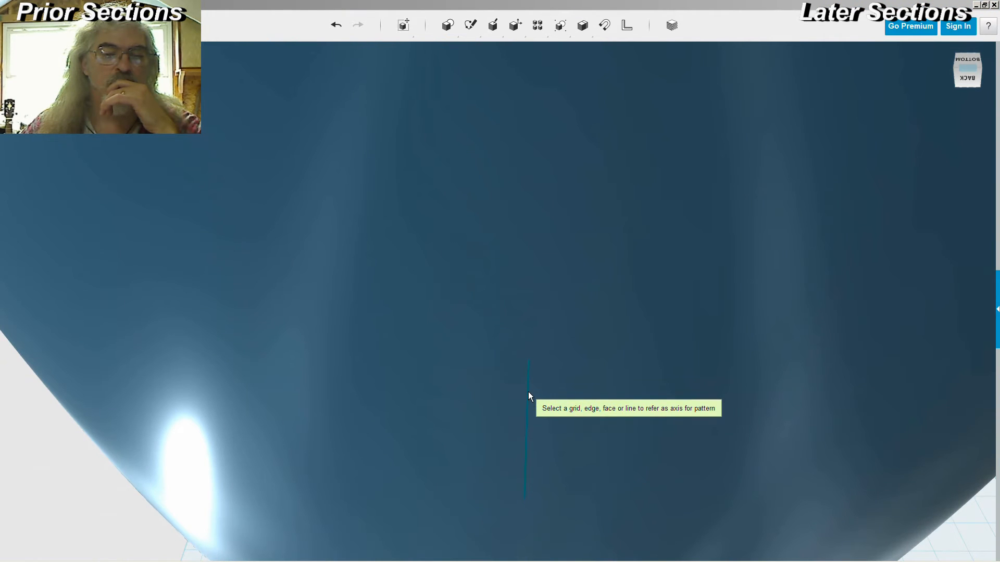
pyautogui.scroll(-5, 585, 255)
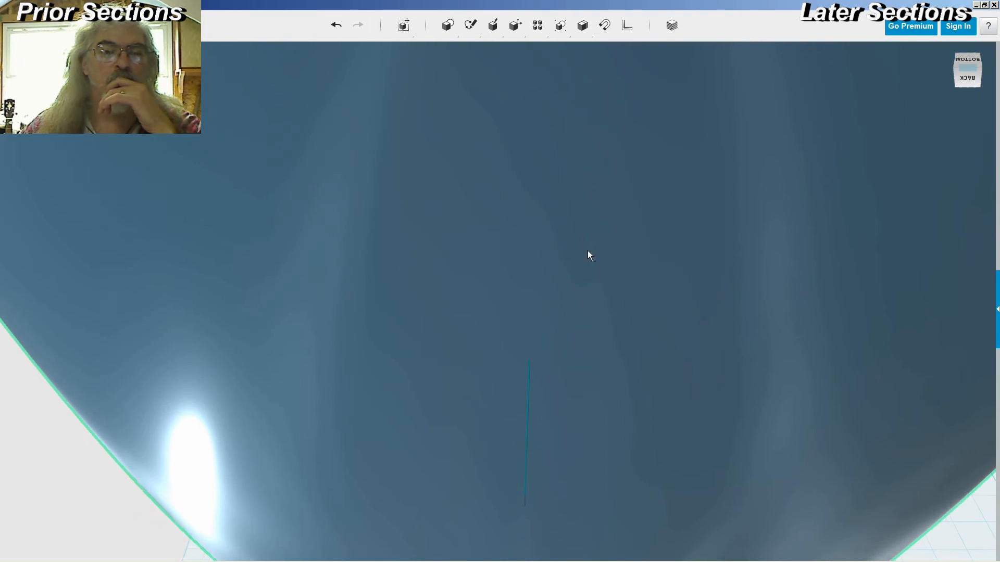
pyautogui.scroll(-5, 584, 256)
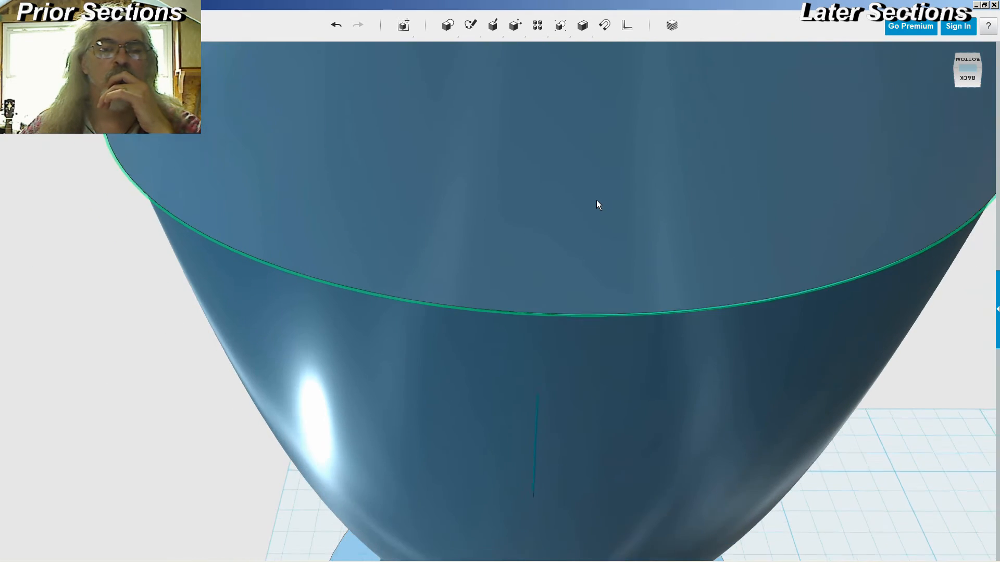
pyautogui.scroll(-3, 595, 201)
pyautogui.moveTo(592, 157); pyautogui.dragTo(478, 476, button='middle')
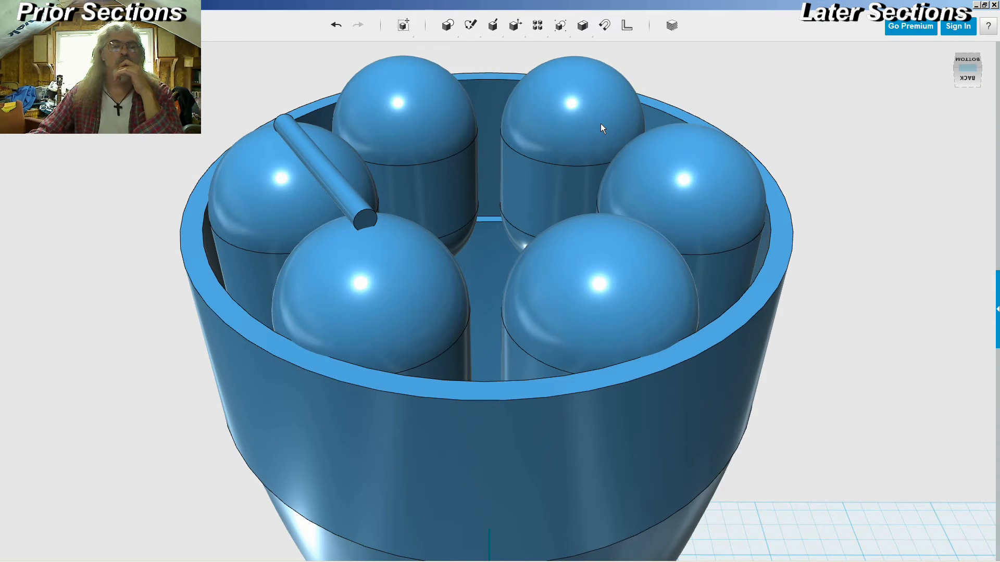
# - Circular-pattern the rod around the short vertical centre line with six instances, linking all the capsule domes in a ring
pyautogui.click(347, 189)
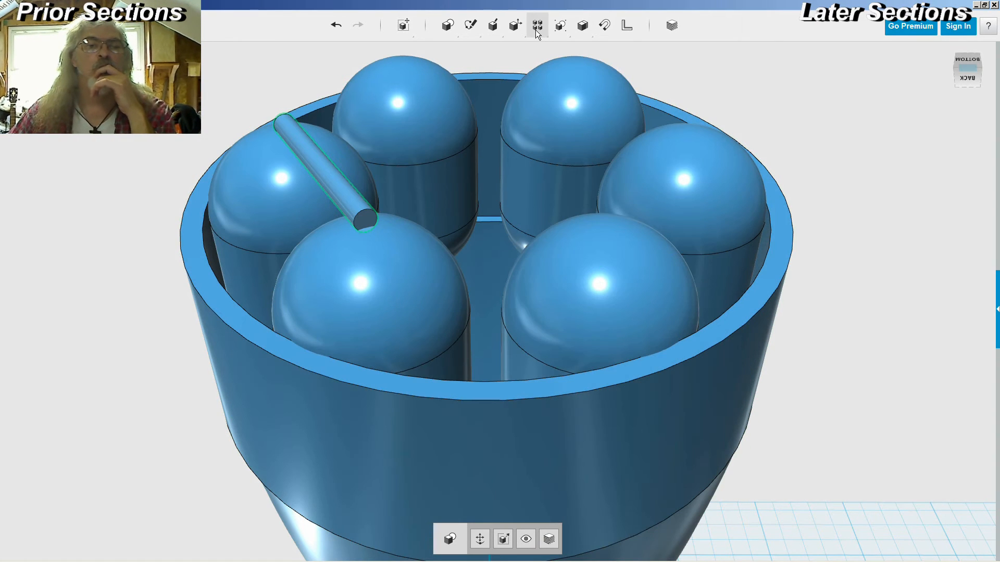
pyautogui.click(536, 26)
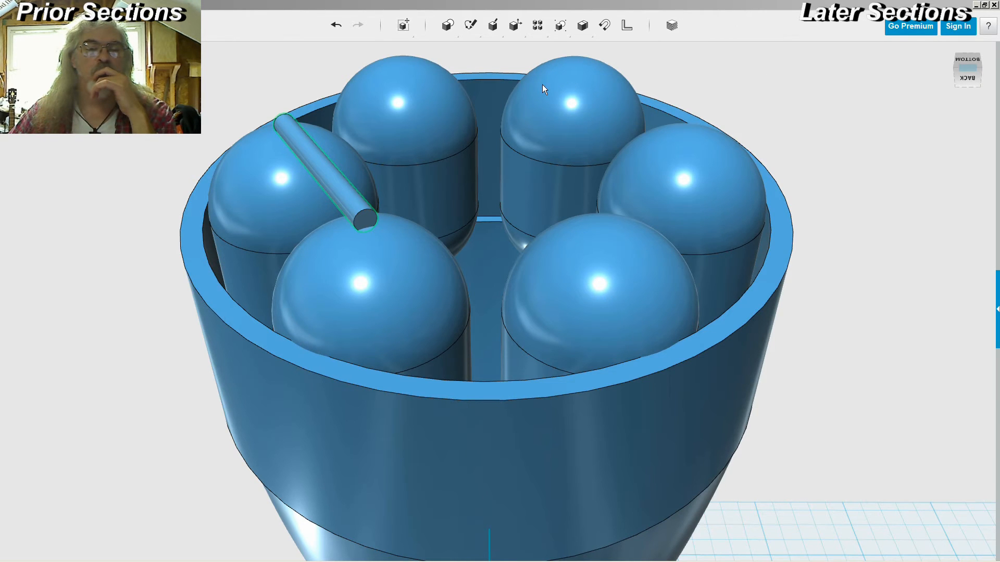
pyautogui.moveTo(795, 148); pyautogui.dragTo(797, 87, button='right')
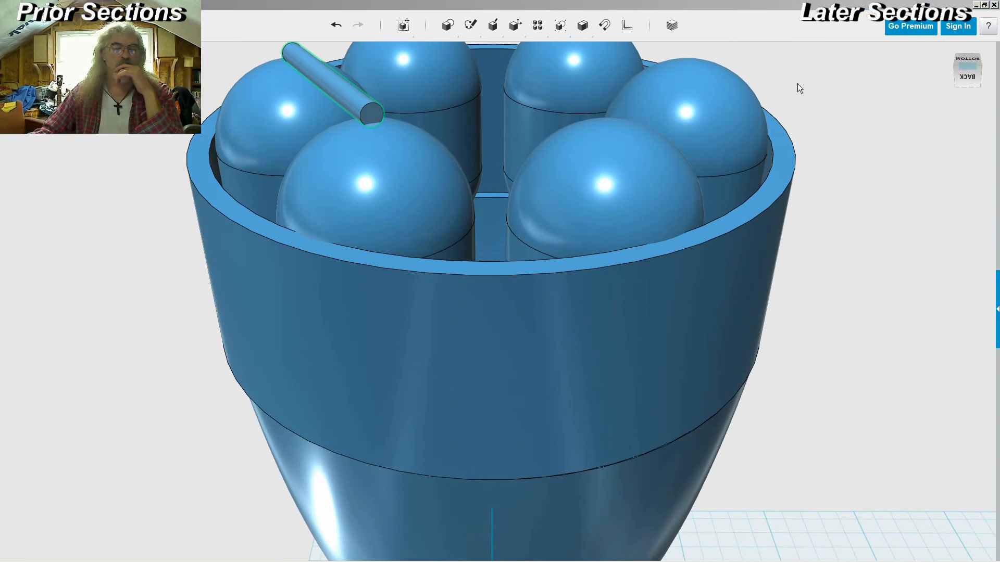
pyautogui.click(491, 526)
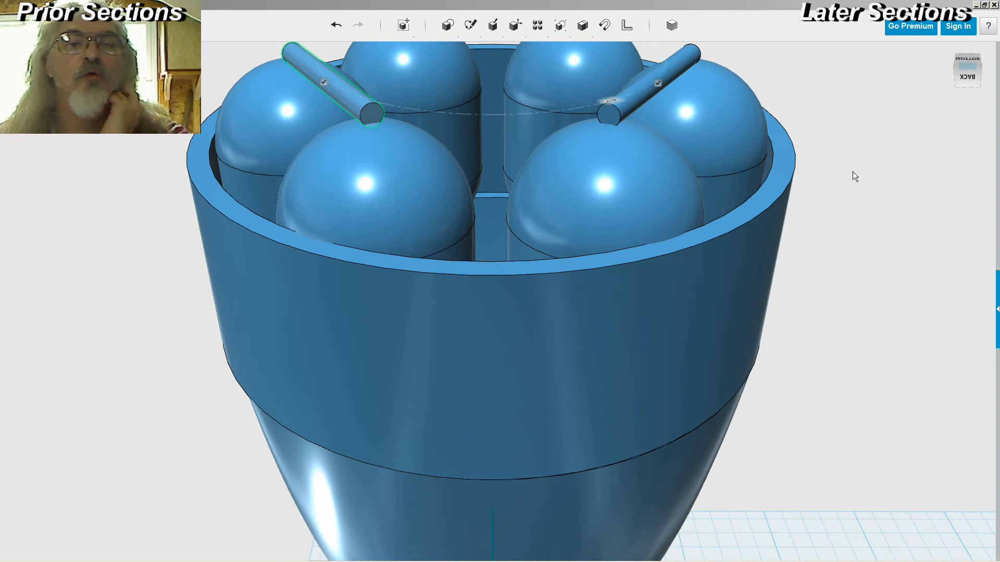
pyautogui.click(586, 77)
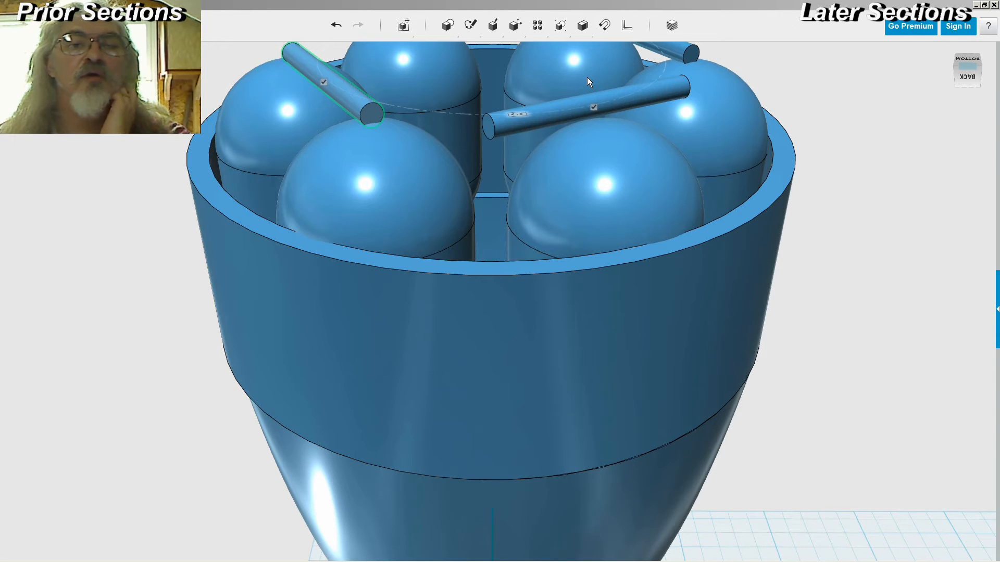
pyautogui.click(587, 78)
pyautogui.click(587, 78)
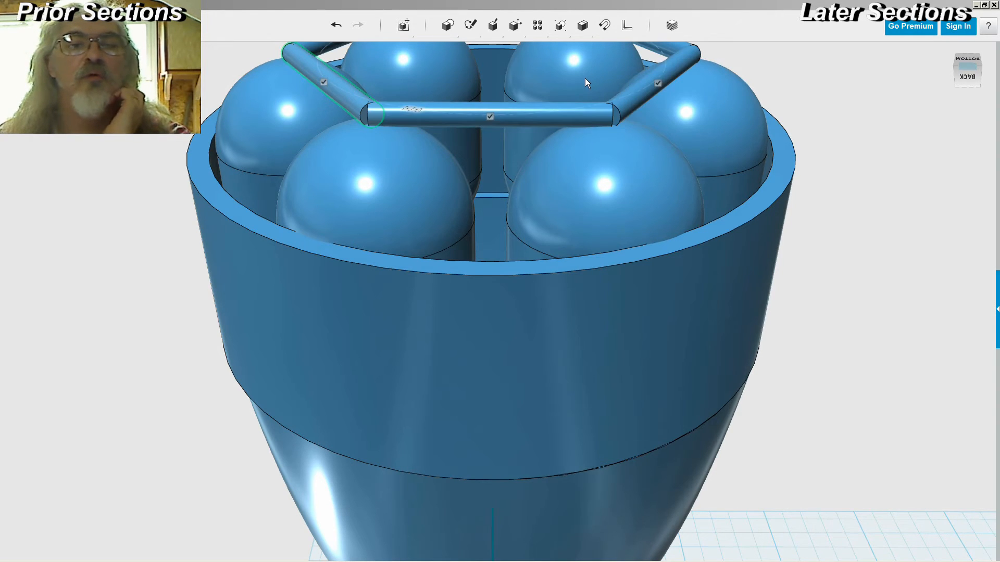
pyautogui.click(807, 89)
# - Inspect the ring of connecting rods from the side and from below, and view it in context on the complete rocket
pyautogui.moveTo(819, 80); pyautogui.dragTo(849, 249, button='right')
pyautogui.moveTo(709, 253); pyautogui.dragTo(500, 254, button='right')
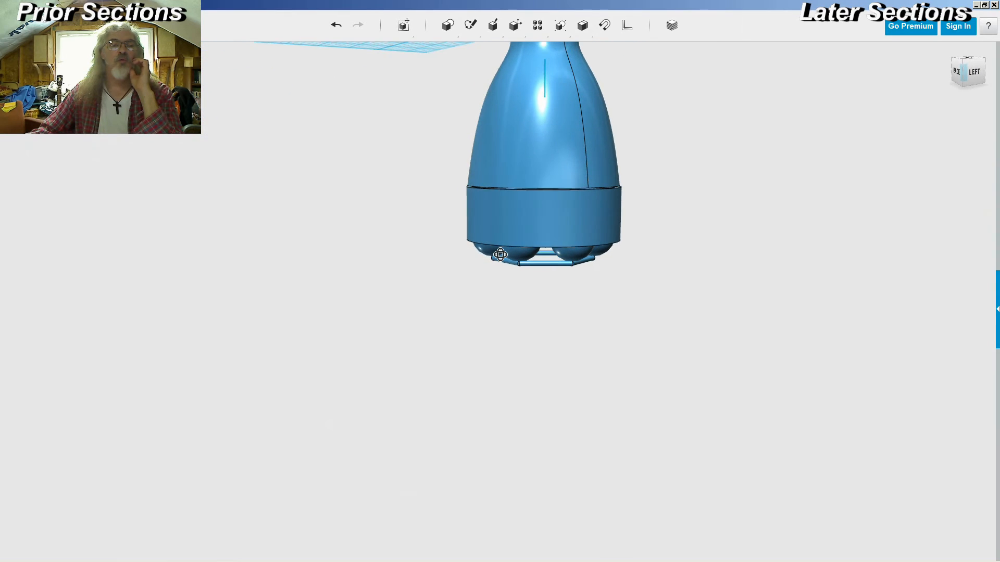
pyautogui.moveTo(379, 229); pyautogui.dragTo(438, 264, button='middle')
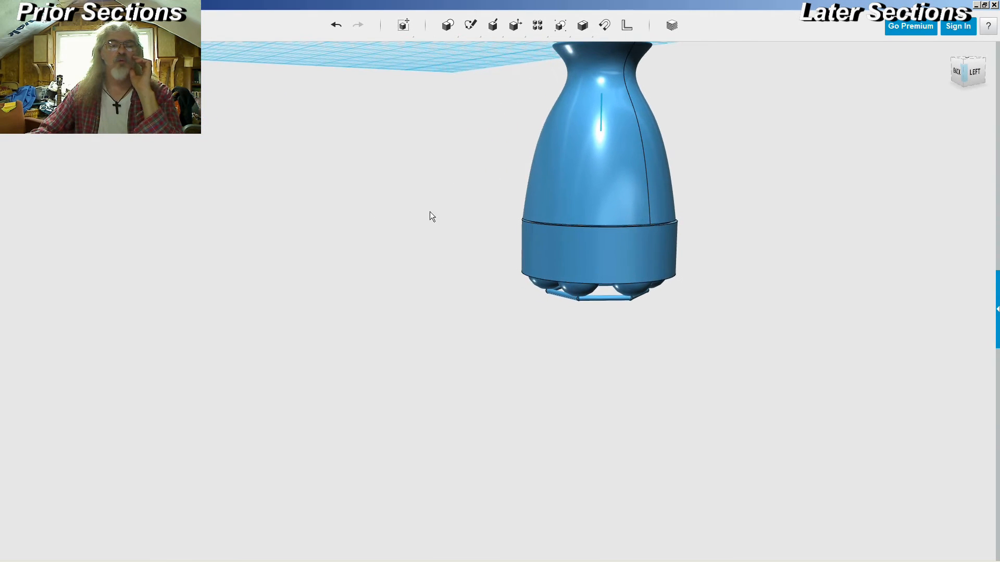
pyautogui.scroll(-1, 433, 184)
pyautogui.moveTo(432, 185); pyautogui.dragTo(406, 210, button='middle')
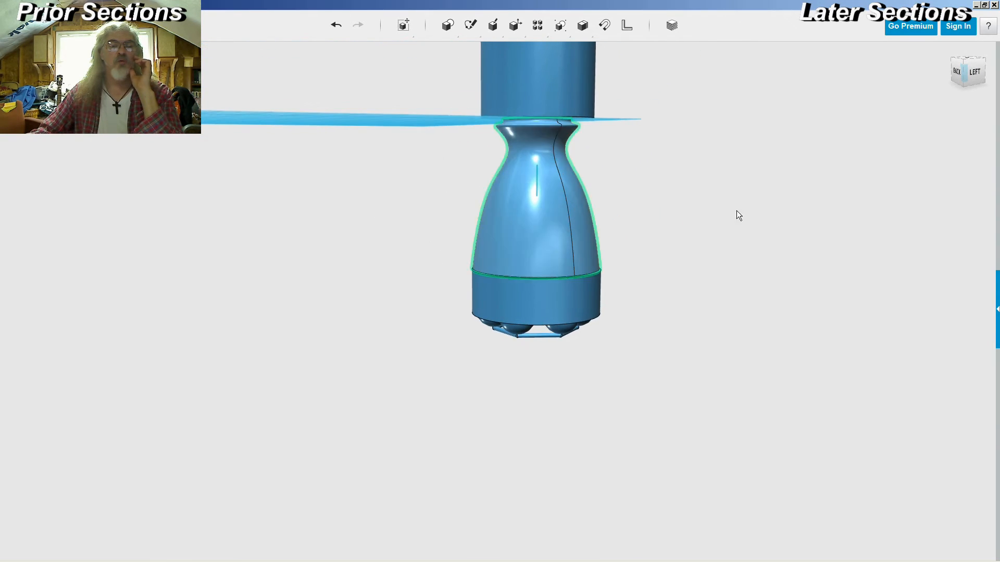
pyautogui.moveTo(732, 206); pyautogui.dragTo(721, 117, button='right')
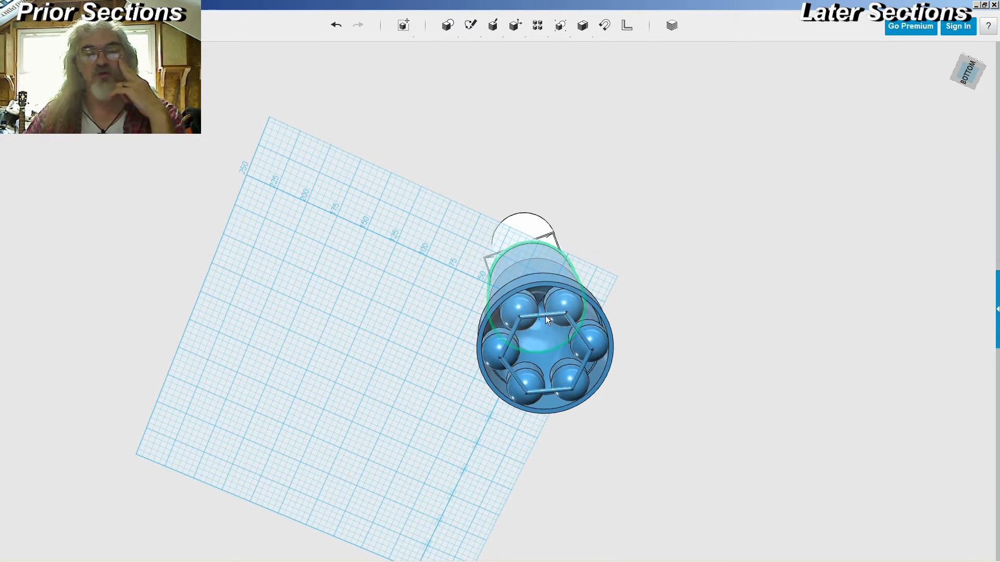
pyautogui.moveTo(659, 268); pyautogui.dragTo(686, 320, button='right')
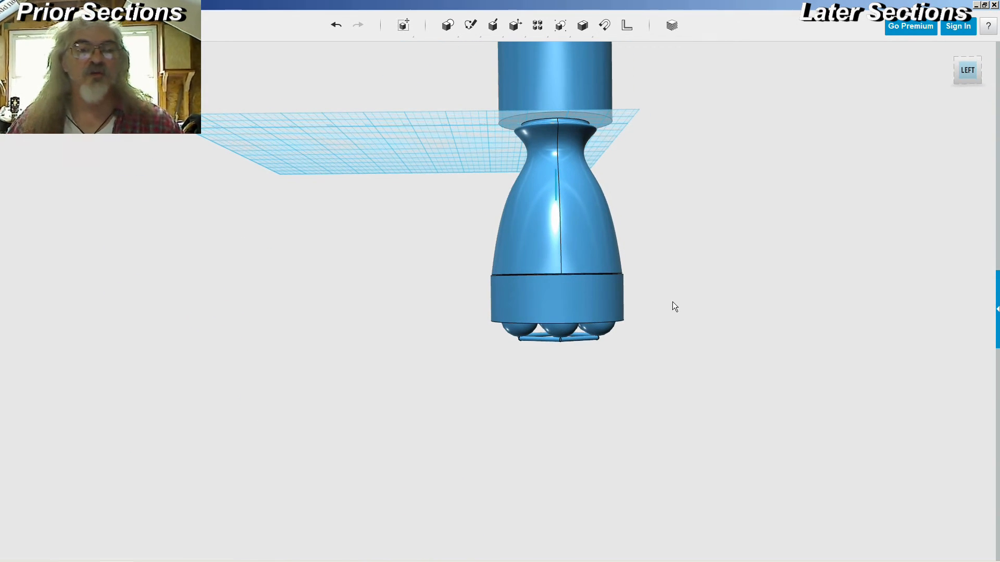
pyautogui.moveTo(672, 214); pyautogui.dragTo(590, 222, button='right')
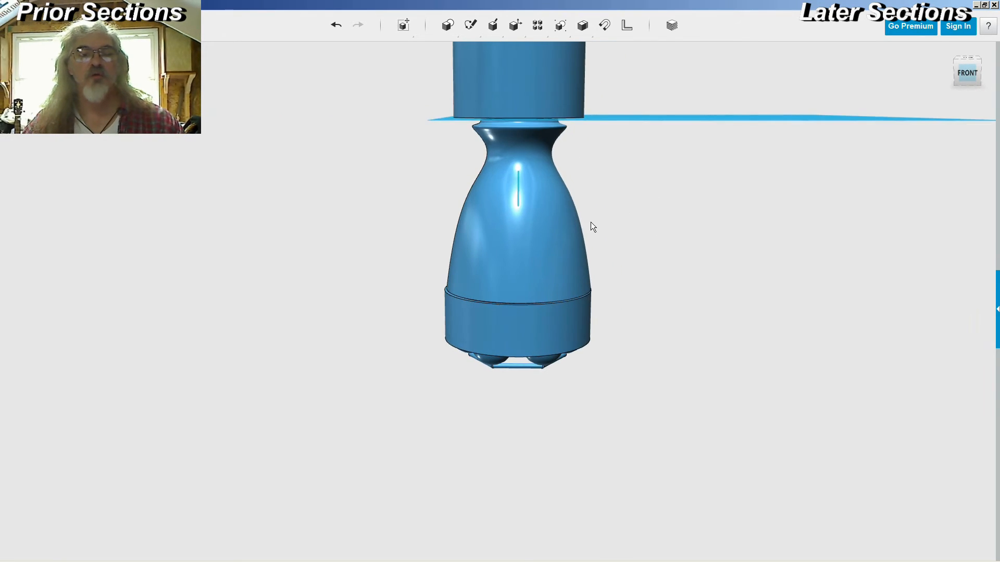
pyautogui.scroll(-5, 612, 239)
pyautogui.moveTo(628, 223); pyautogui.dragTo(627, 350, button='middle')
pyautogui.moveTo(627, 346); pyautogui.dragTo(630, 302, button='right')
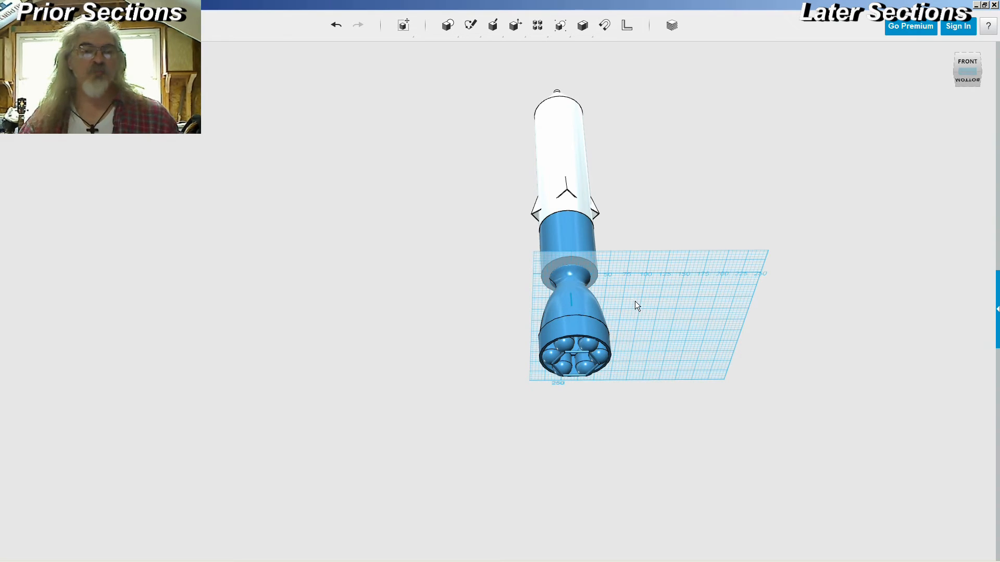
# - Compare the modelled capsules and connecting rods with the ballast assembly in the reference drawing, and return to the model
pyautogui.hotkey('alt', 'Tab')
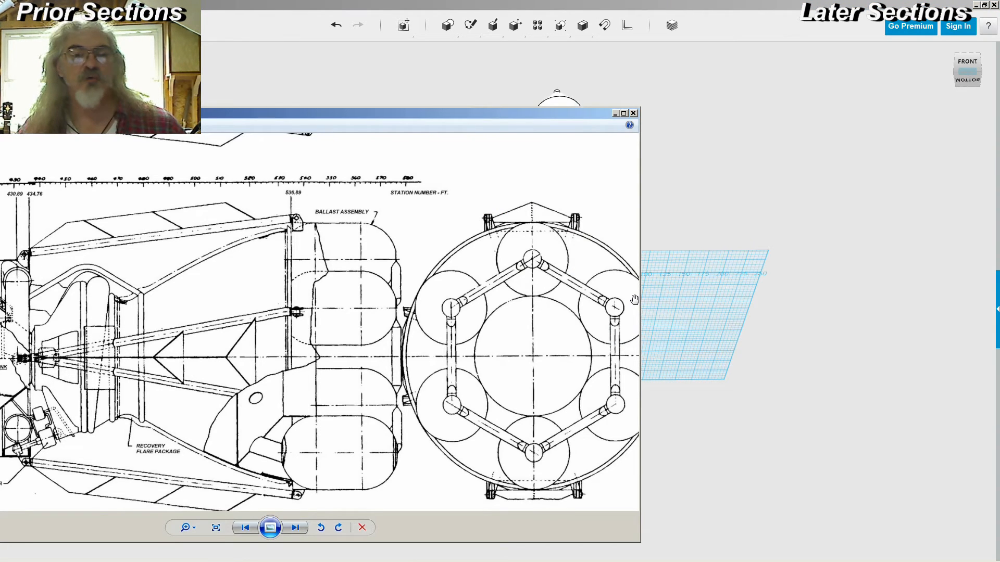
pyautogui.hotkey('alt', 'Tab')
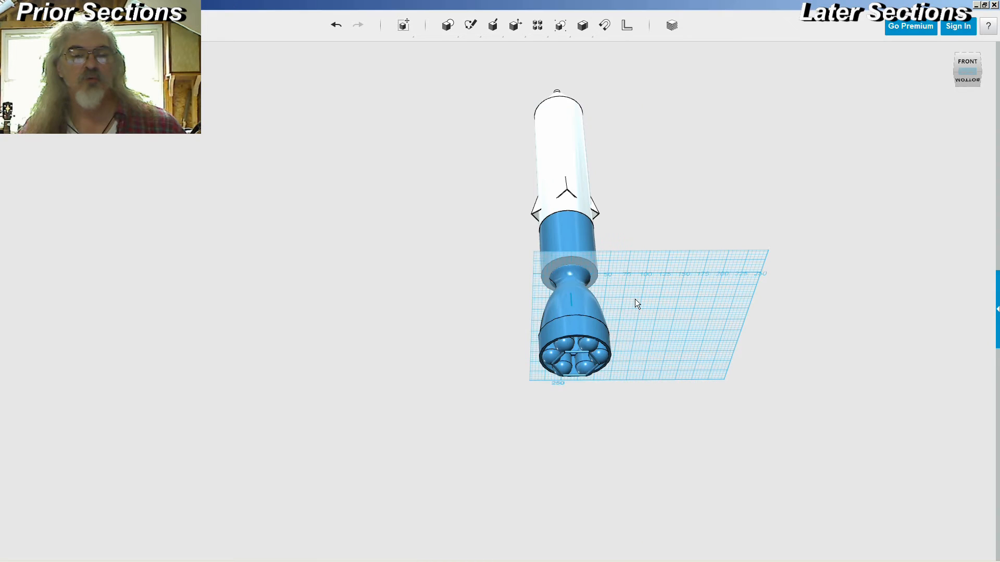
pyautogui.moveTo(635, 300); pyautogui.dragTo(636, 333, button='right')
# - Switch to the SeaDragon folder, open Sea_Dragon_Concept_Volume_1.pdf in Adobe Reader and maximize its window
pyautogui.hotkey('alt', 'Tab')
pyautogui.press('Tab')
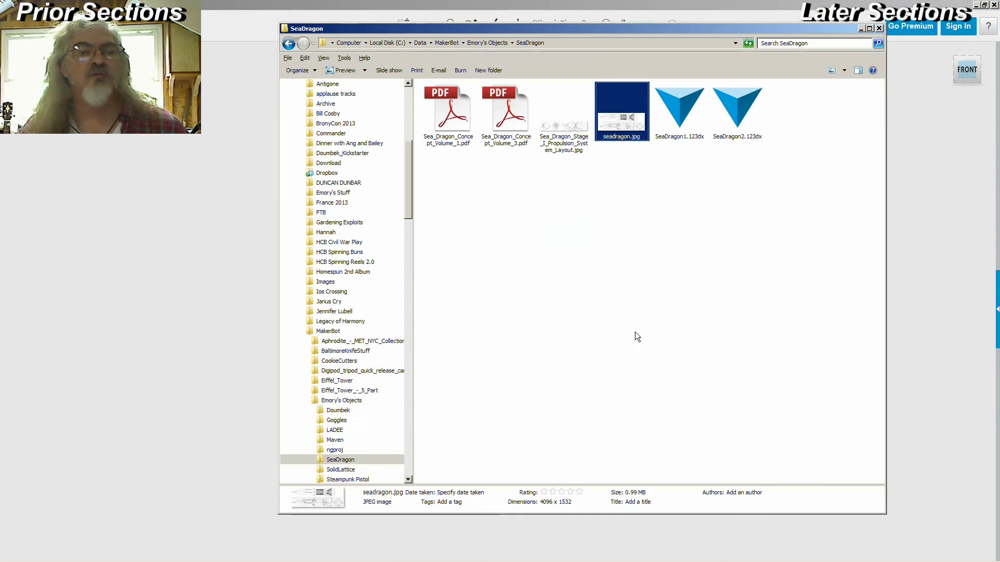
pyautogui.click(457, 115)
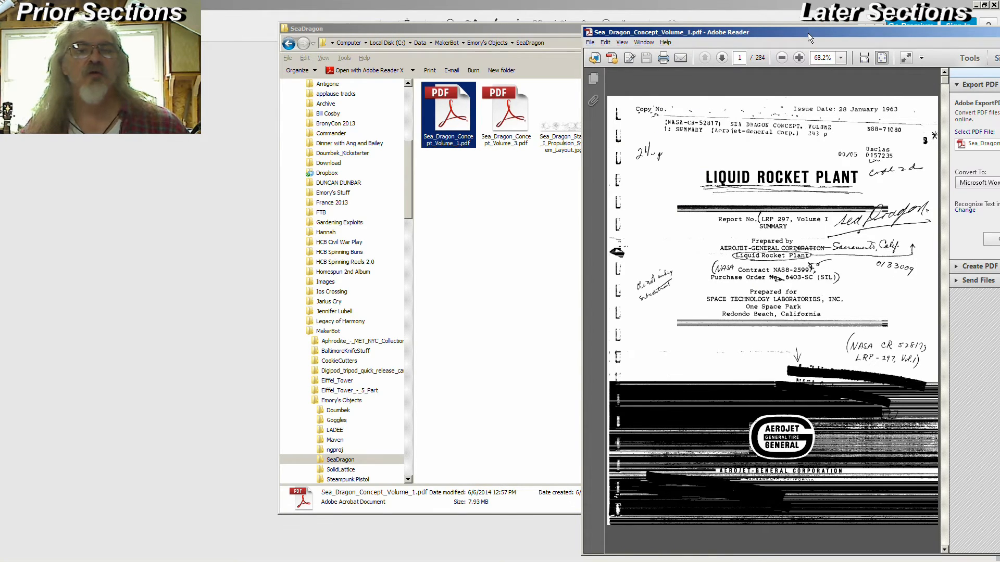
pyautogui.moveTo(808, 33); pyautogui.dragTo(580, 5)
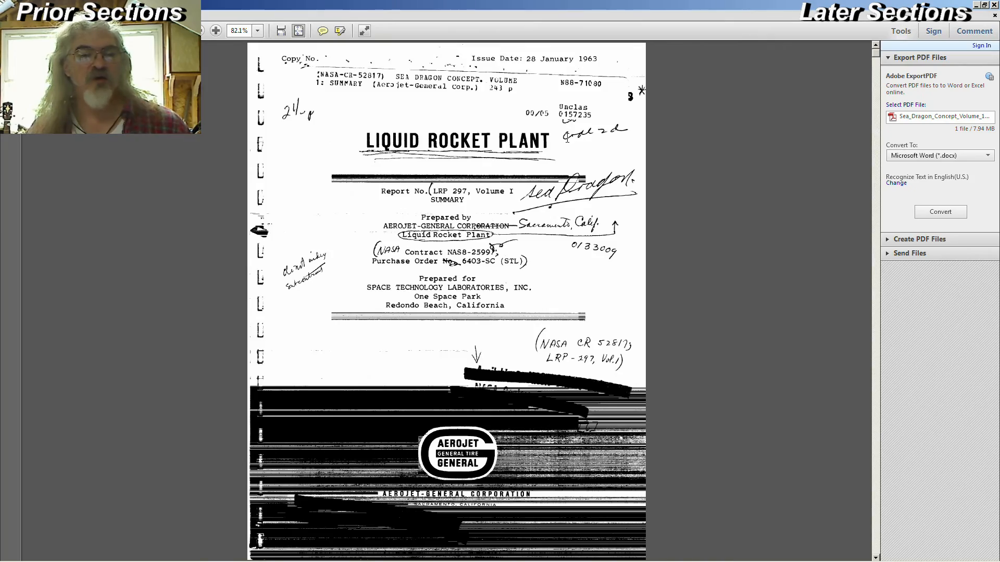
# - Go to the report's full-page illustration of the rocket floating beside the aircraft carrier
pyautogui.scroll(-2, 567, 139)
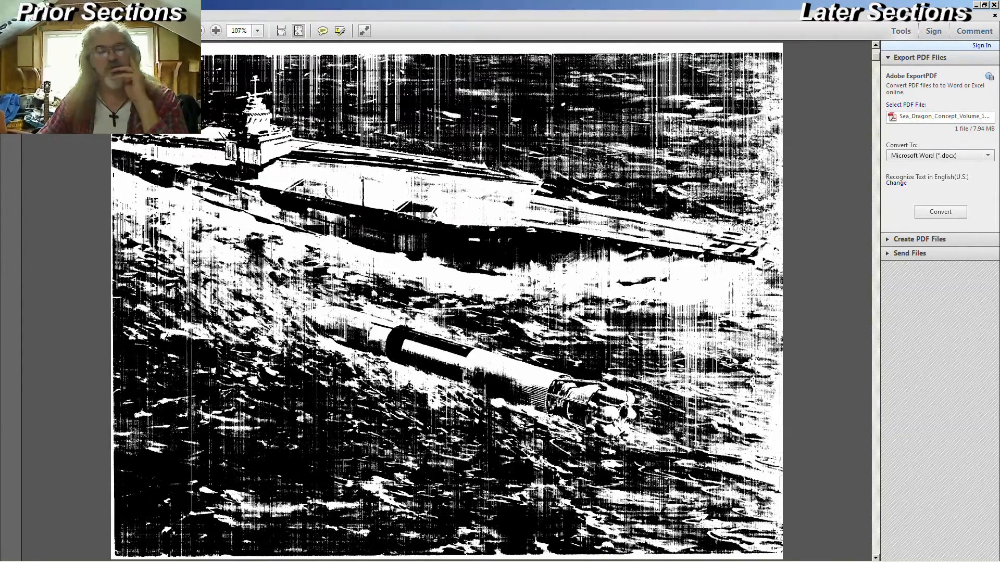
pyautogui.scroll(-1, 594, 407)
pyautogui.scroll(1, 595, 408)
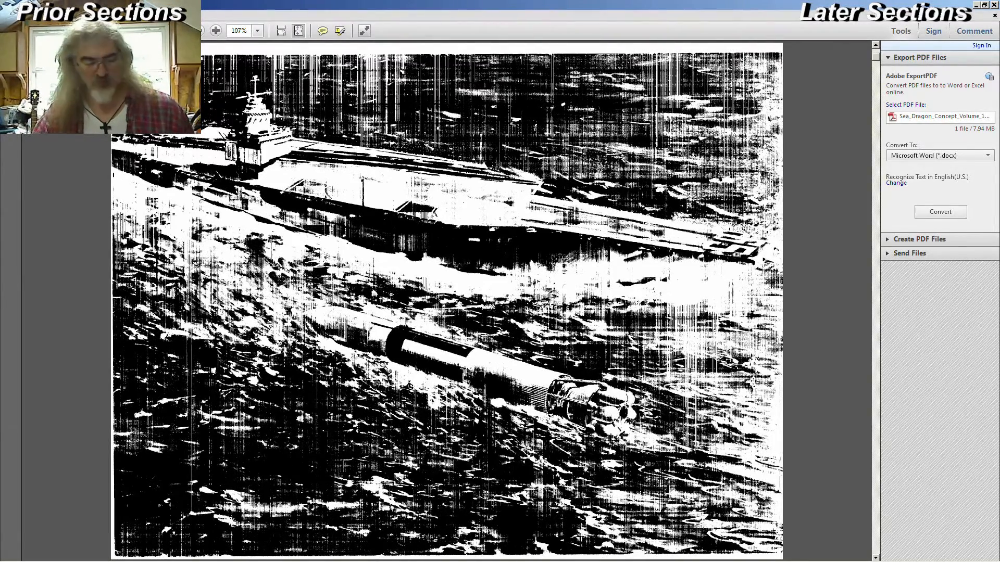
# - Bring up the seadragon.jpg drawing and compare its ballast assembly with the floating rocket in the report's carrier illustration
pyautogui.hotkey('alt', 'Tab')
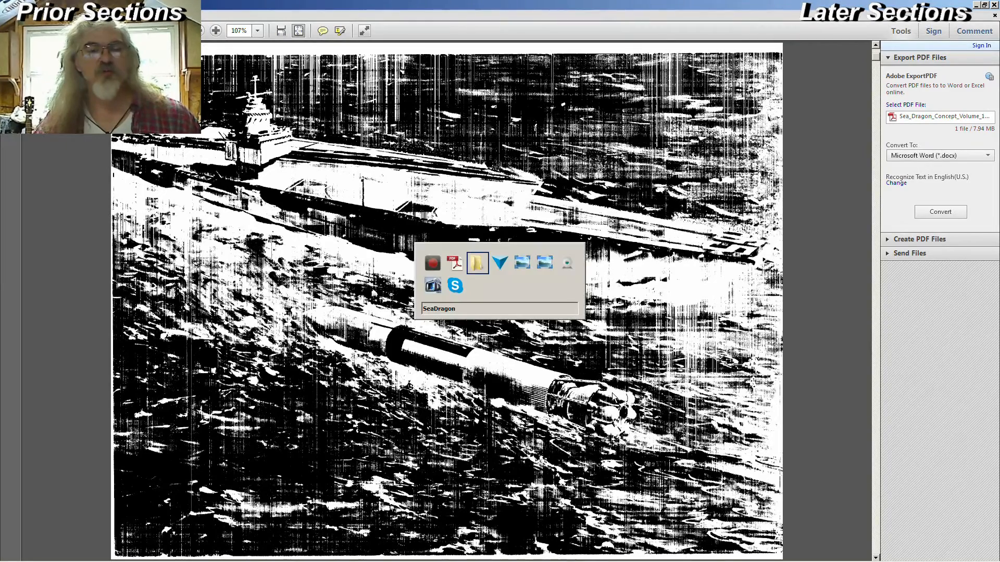
pyautogui.hotkey('alt', 'Tab')
pyautogui.hotkey('alt', 'Tab')
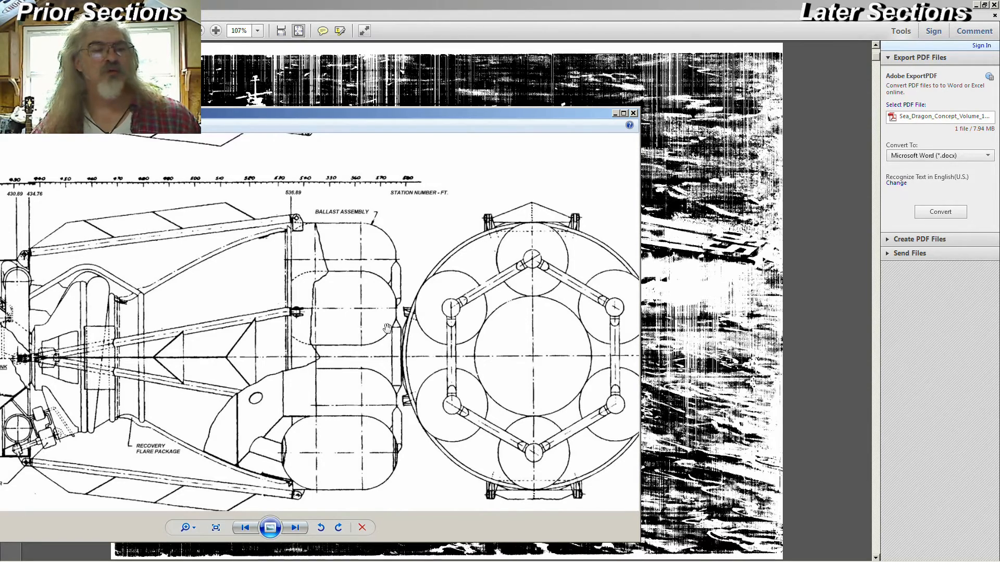
pyautogui.scroll(-2, 386, 294)
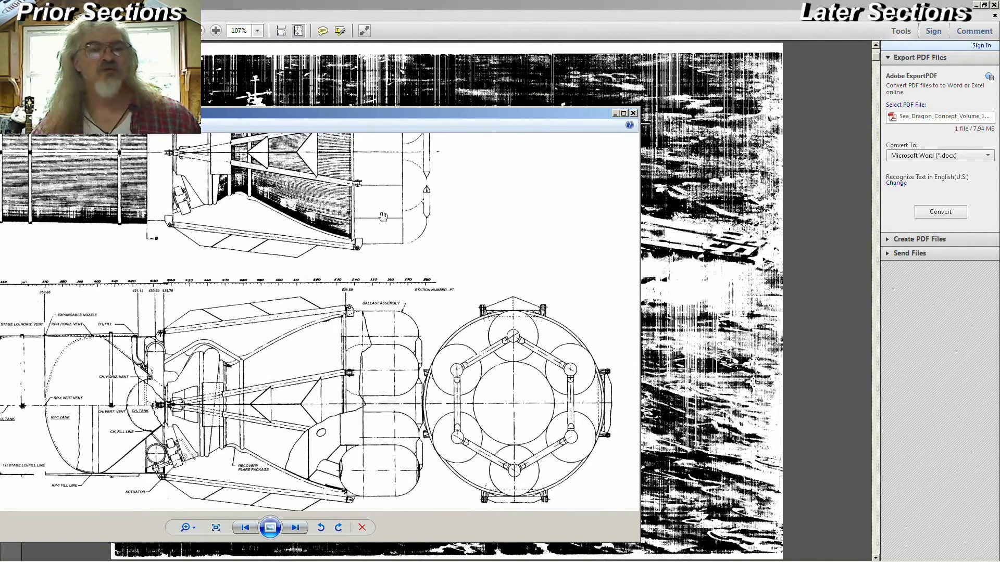
pyautogui.moveTo(485, 112); pyautogui.dragTo(766, 442)
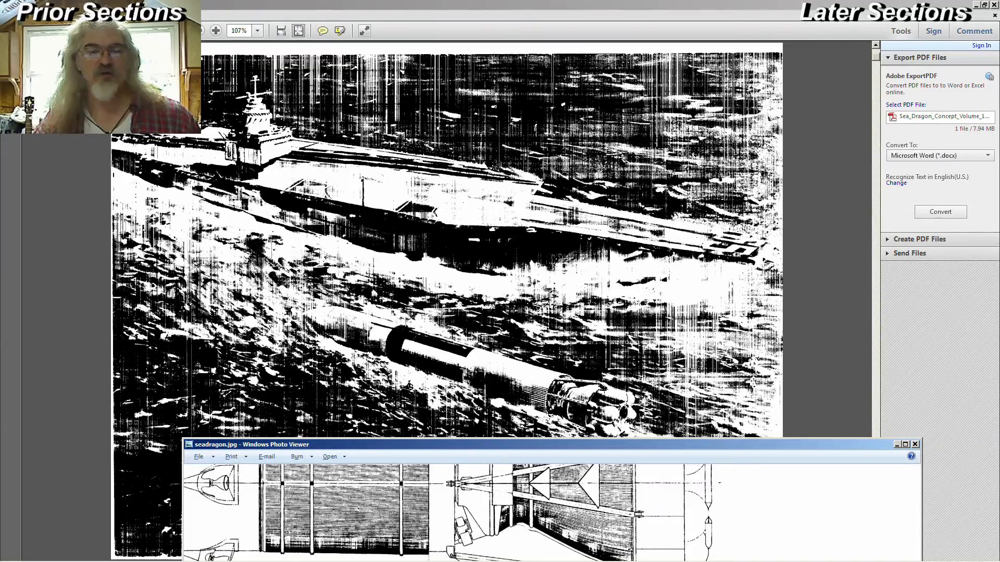
pyautogui.moveTo(612, 387); pyautogui.dragTo(587, 421)
pyautogui.click(588, 421)
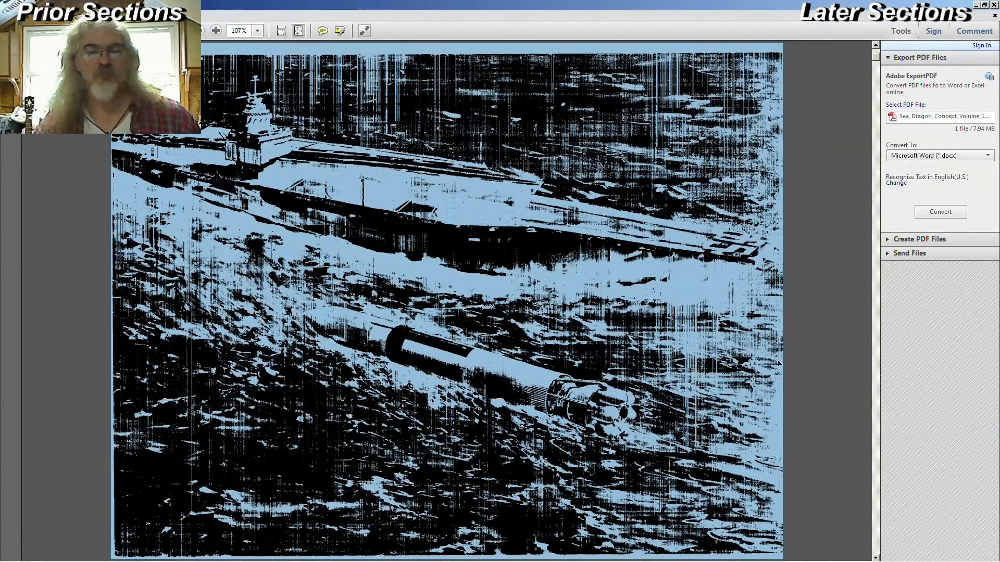
pyautogui.rightClick(701, 359)
pyautogui.click(698, 369)
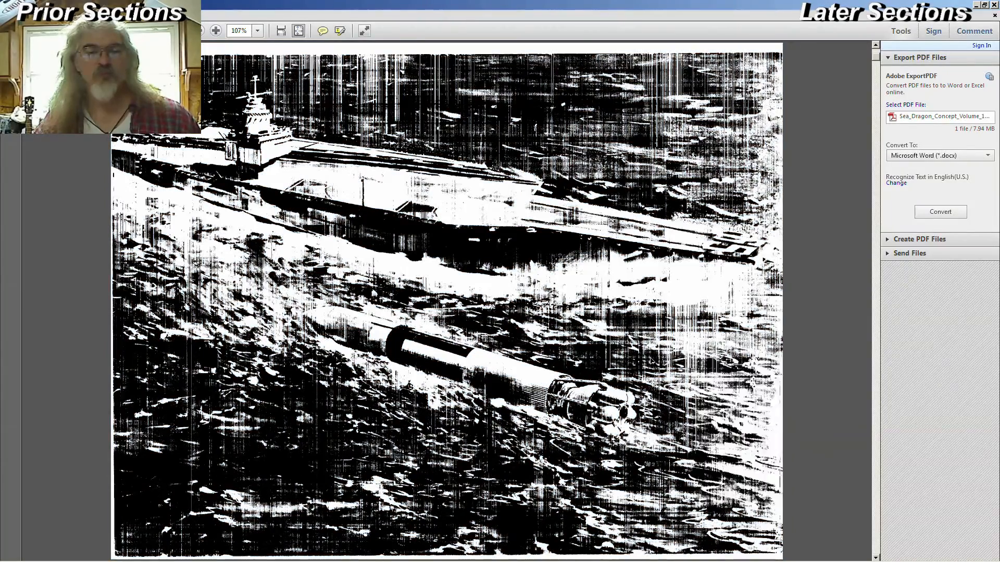
# - Minimize the PDF report, return to the rocket model and bring up seadragon.jpg alongside it to examine the struts around the nozzle
pyautogui.hotkey('alt', 'Tab')
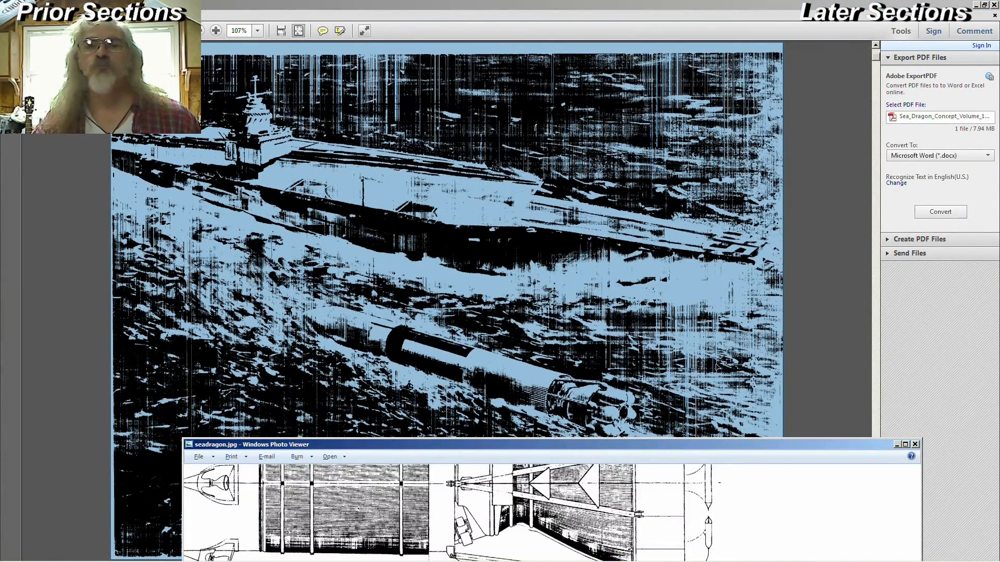
pyautogui.click(975, 6)
pyautogui.click(141, 192)
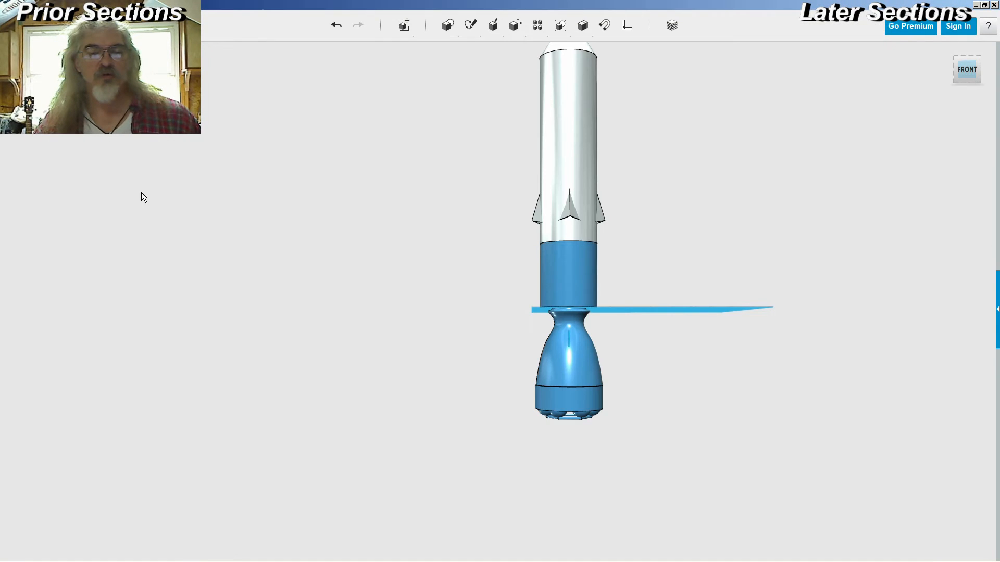
pyautogui.hotkey('alt', 'Tab')
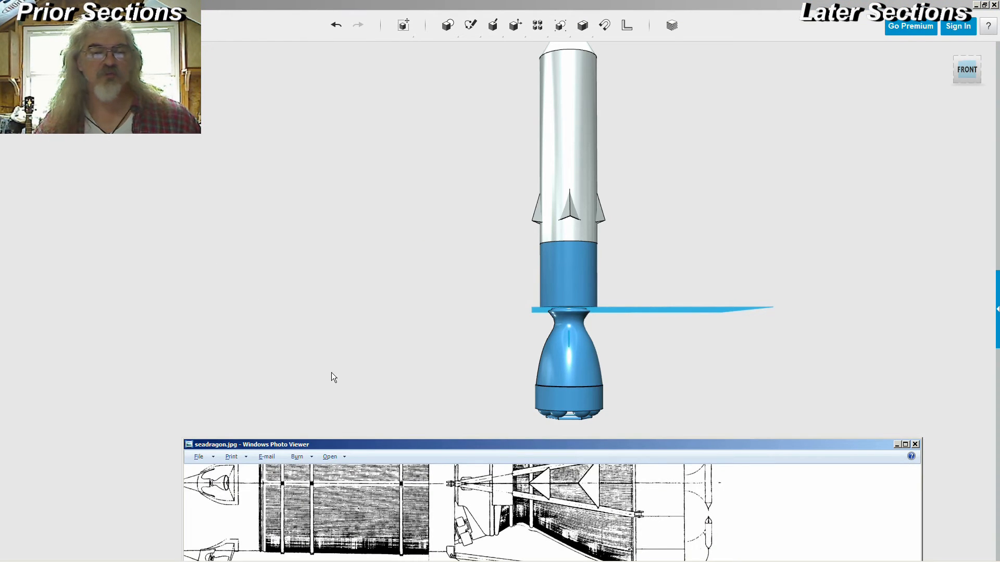
pyautogui.moveTo(454, 448); pyautogui.dragTo(354, 356)
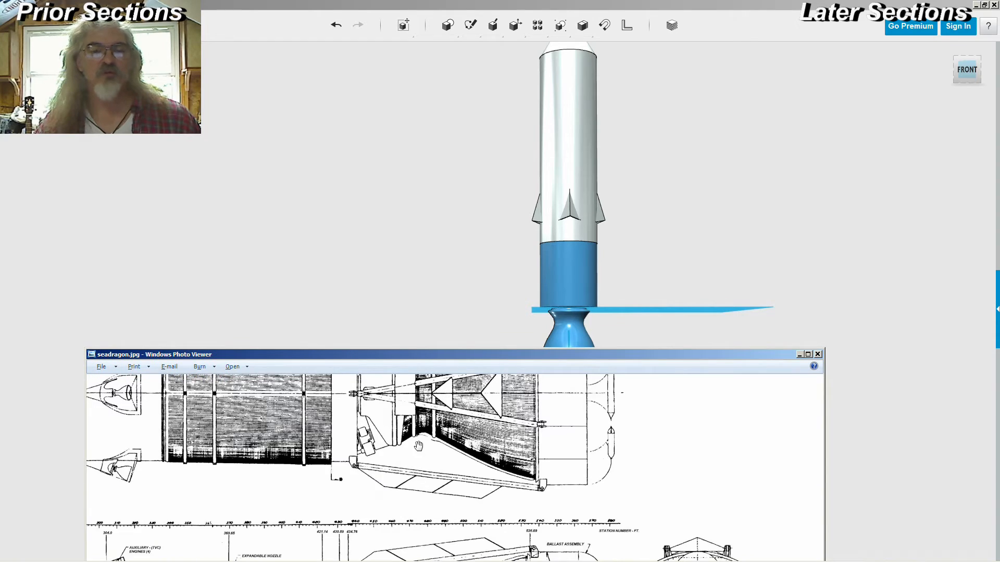
pyautogui.scroll(2, 422, 518)
pyautogui.moveTo(424, 354); pyautogui.dragTo(399, 436)
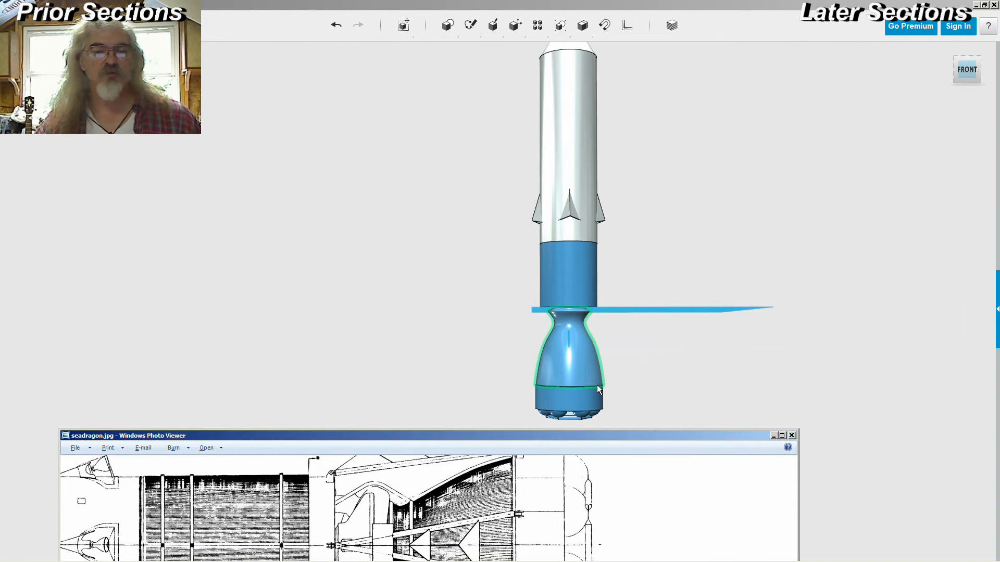
# - Examine the rocket's engine nozzle and ballast section from below, from the side and from above
pyautogui.moveTo(481, 384); pyautogui.dragTo(487, 359, button='right')
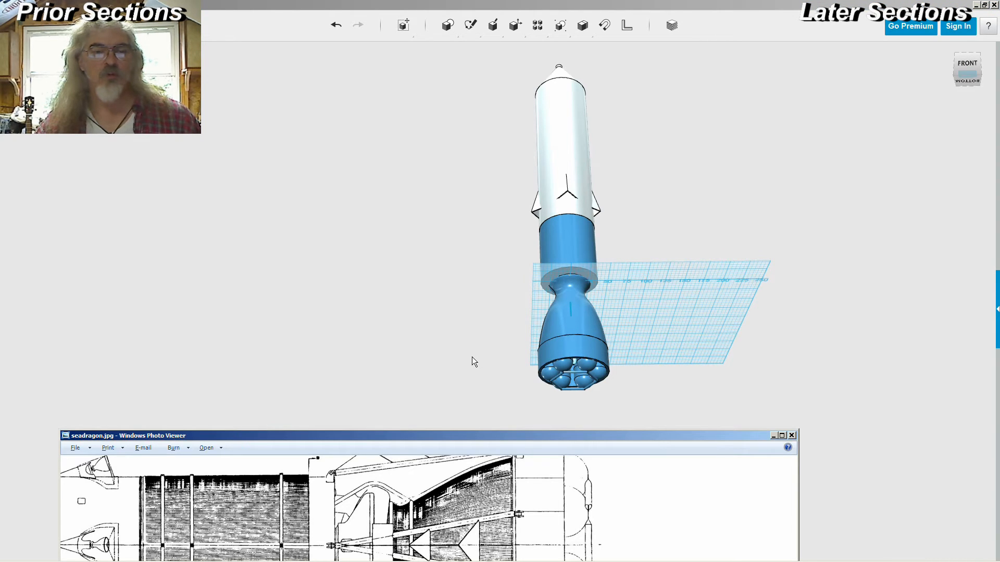
pyautogui.moveTo(470, 357); pyautogui.dragTo(389, 381, button='right')
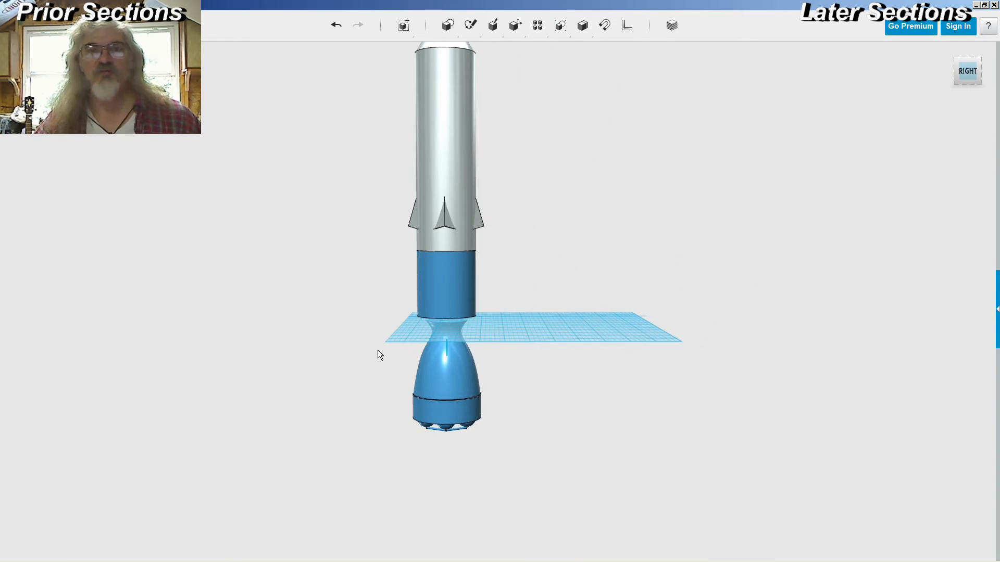
pyautogui.scroll(-2, 372, 346)
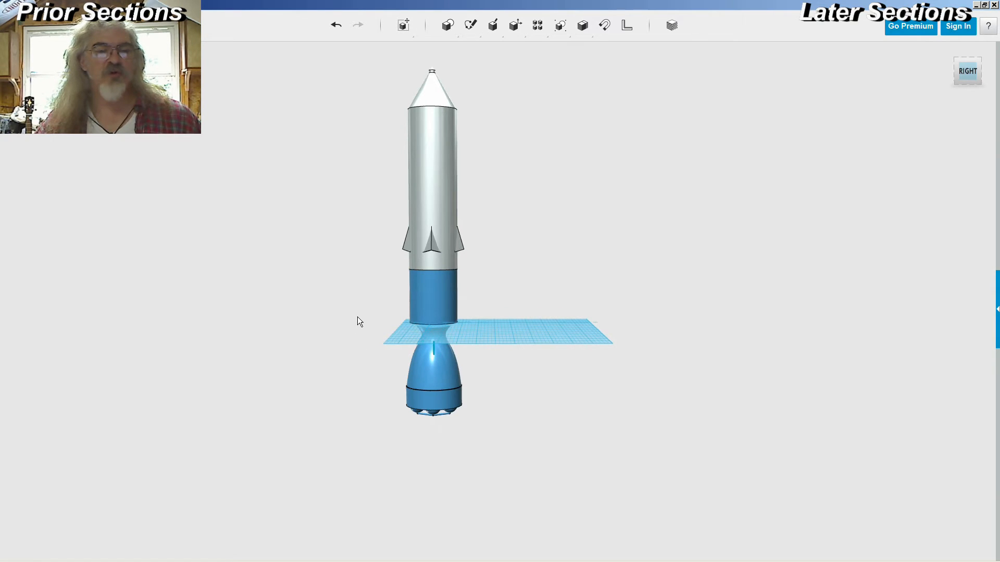
pyautogui.moveTo(357, 327)
pyautogui.mouseDown(button='right')
pyautogui.moveTo(358, 315)
pyautogui.moveTo(362, 324)
pyautogui.mouseUp(button='right')
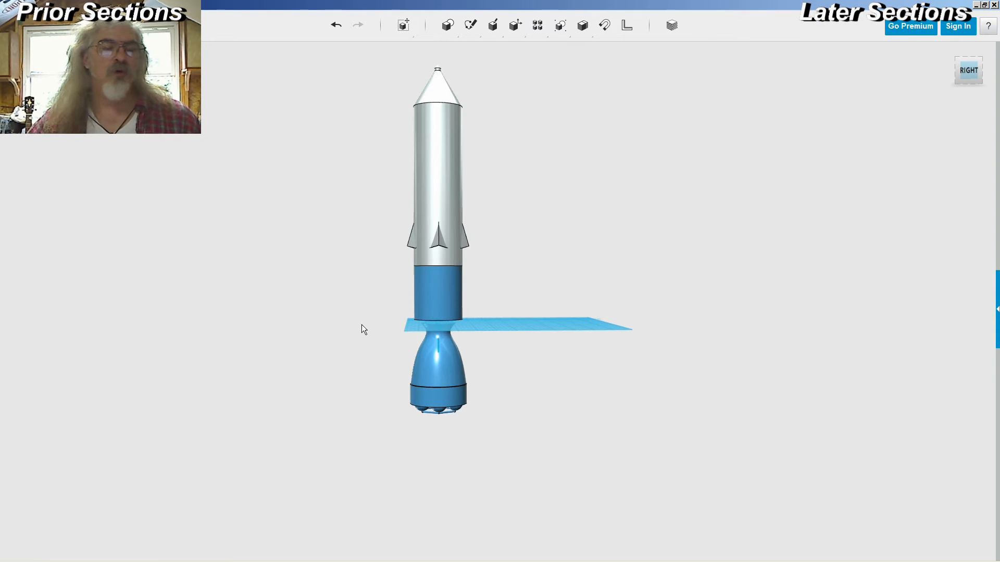
pyautogui.moveTo(371, 297); pyautogui.dragTo(448, 311, button='right')
pyautogui.moveTo(462, 295); pyautogui.dragTo(415, 250, button='middle')
pyautogui.moveTo(415, 255); pyautogui.dragTo(416, 278, button='right')
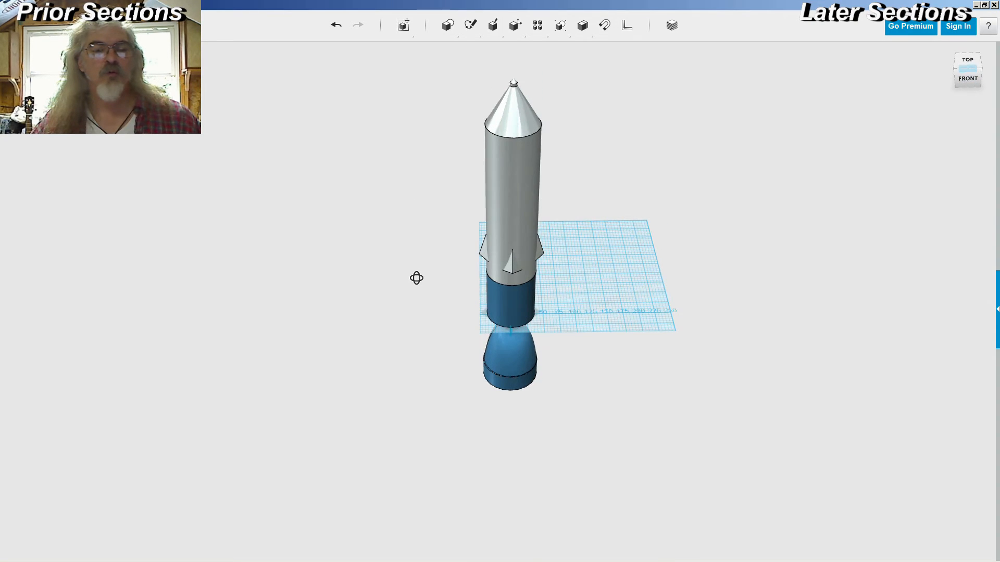
# - Insert a box with length 3, width 3 and height 100 on the grid near the top of the nozzle
pyautogui.scroll(2, 420, 318)
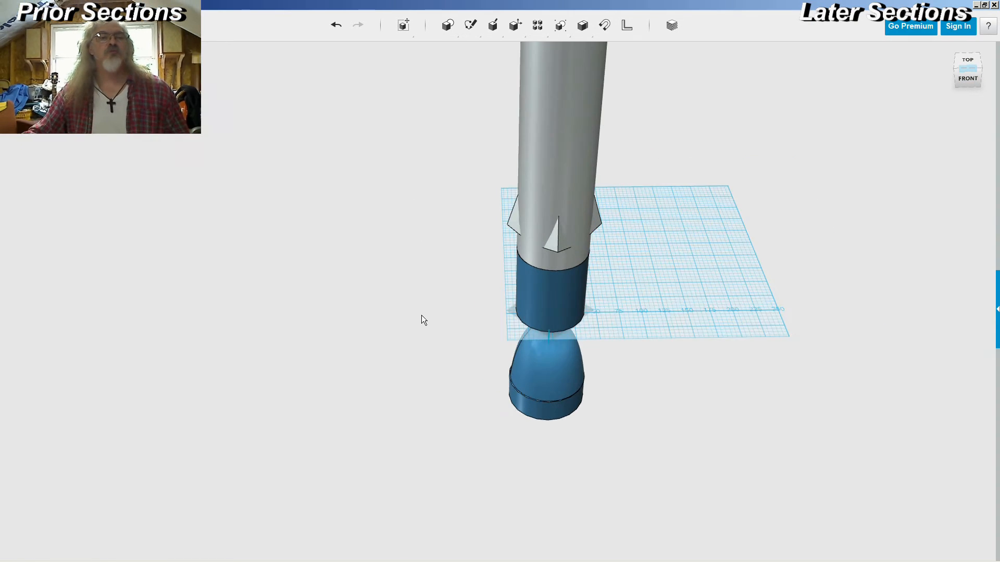
pyautogui.scroll(1, 423, 319)
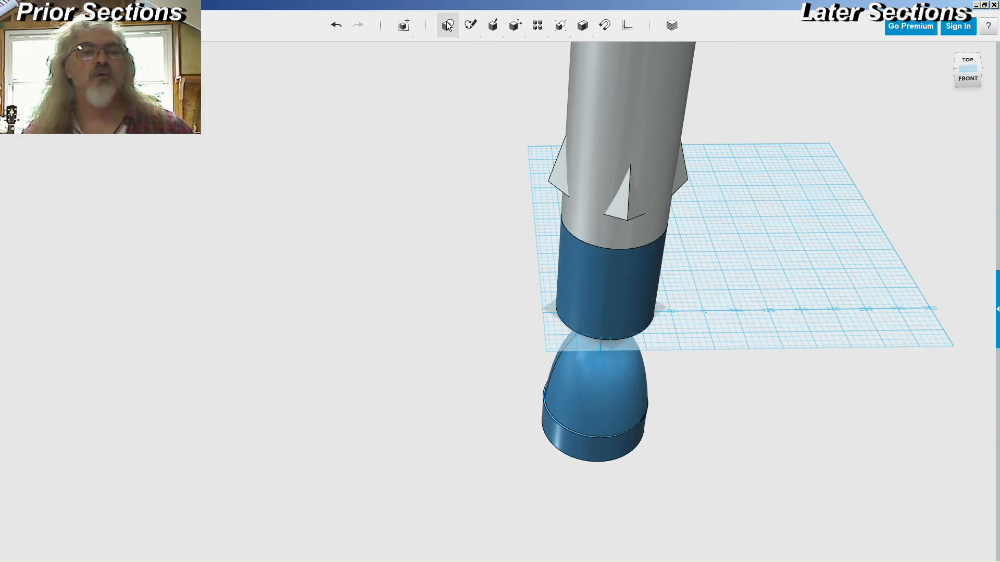
pyautogui.click(451, 54)
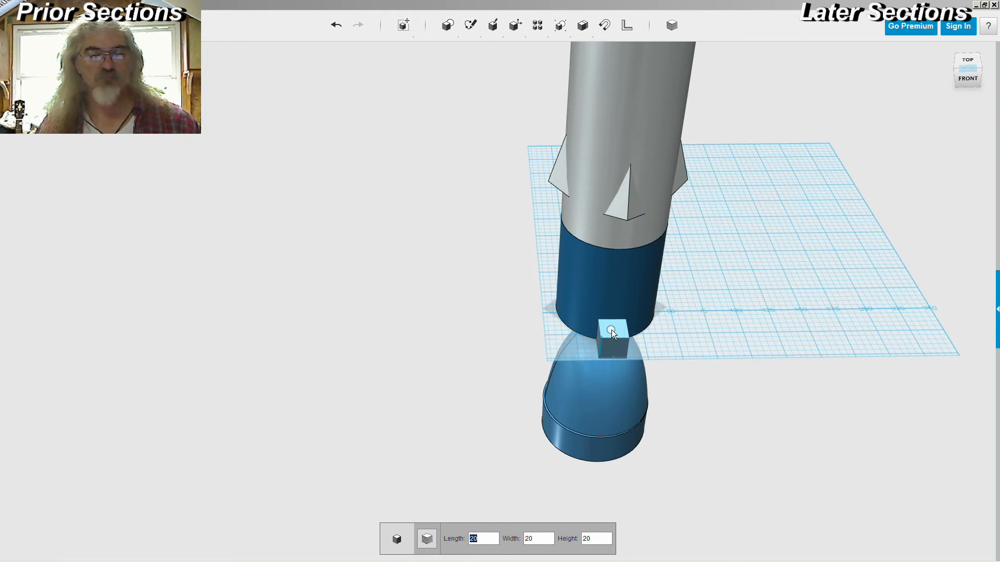
pyautogui.write('3')
pyautogui.press('Tab')
pyautogui.write('3')
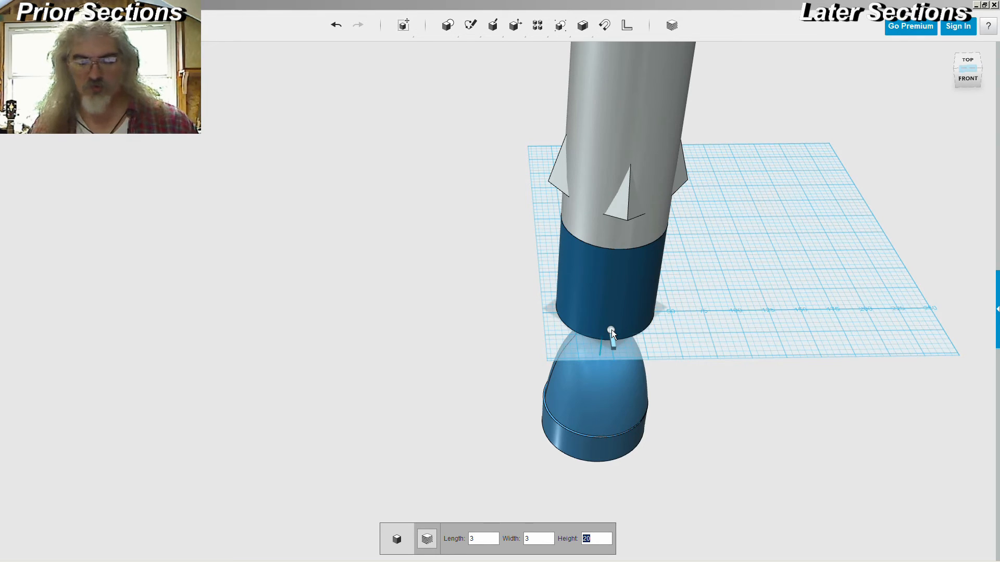
pyautogui.write('100')
pyautogui.press('Return')
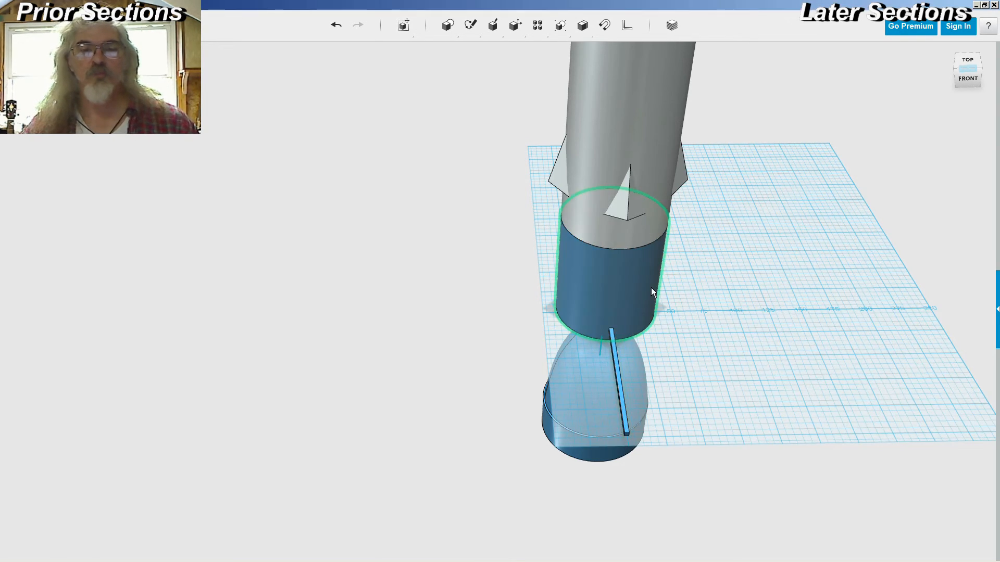
# - Rotate the new long bar so it stands vertically, parallel to the rocket's axis
pyautogui.moveTo(496, 315); pyautogui.dragTo(562, 286, button='right')
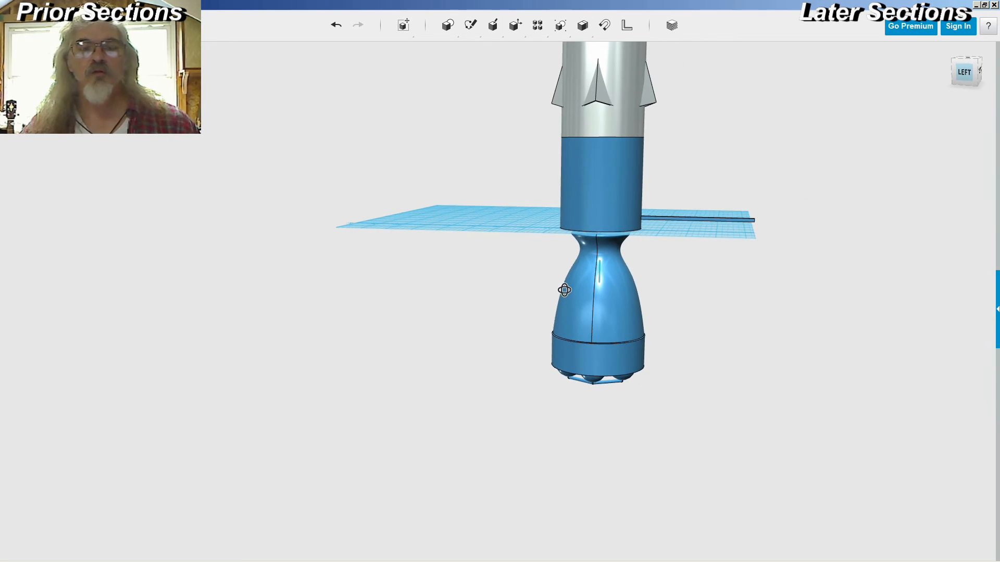
pyautogui.click(732, 219)
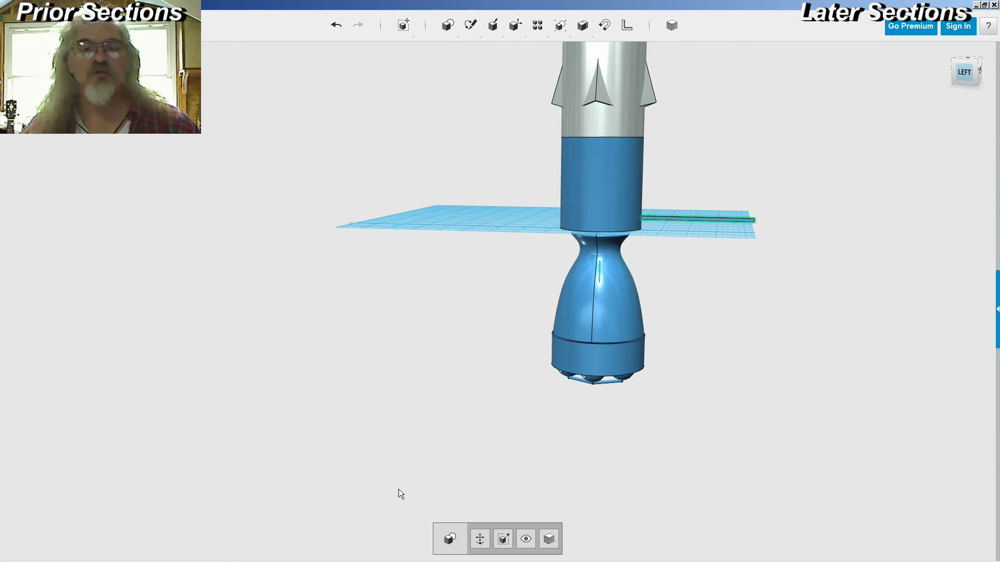
pyautogui.click(479, 540)
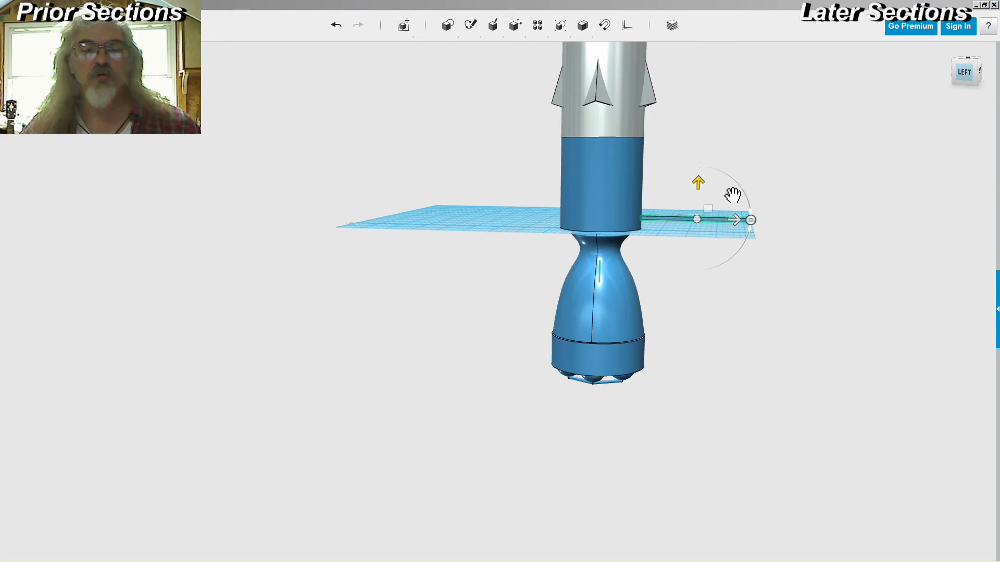
pyautogui.moveTo(753, 229); pyautogui.dragTo(696, 303)
pyautogui.click(707, 314)
pyautogui.click(707, 295)
pyautogui.moveTo(695, 260); pyautogui.dragTo(651, 348)
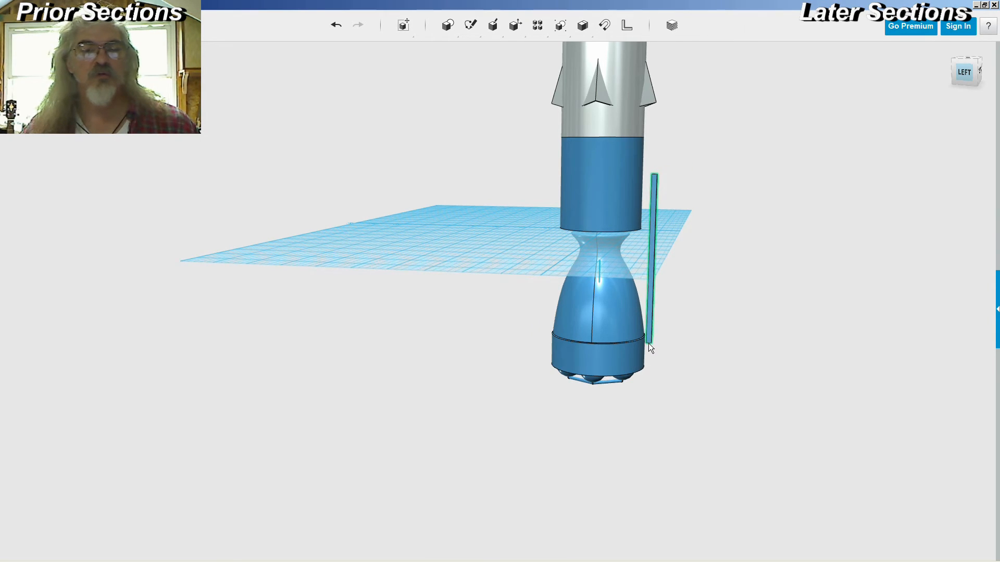
pyautogui.moveTo(743, 299); pyautogui.dragTo(728, 286, button='right')
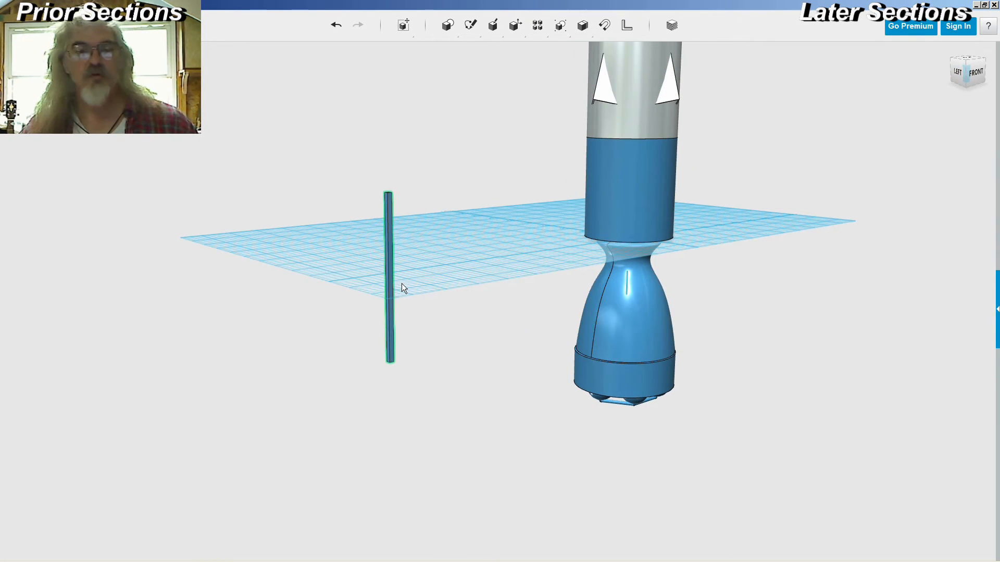
pyautogui.hotkey('ctrl', 'z')
# - Move the upright bar down until its upper end is level with the grid plane above the nozzle
pyautogui.moveTo(804, 304); pyautogui.dragTo(844, 302, button='right')
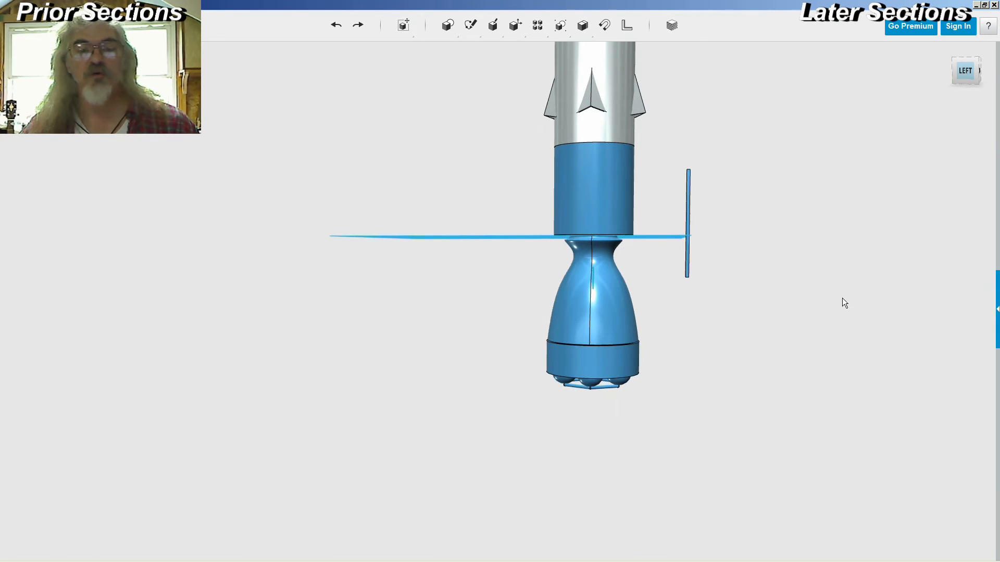
pyautogui.click(689, 258)
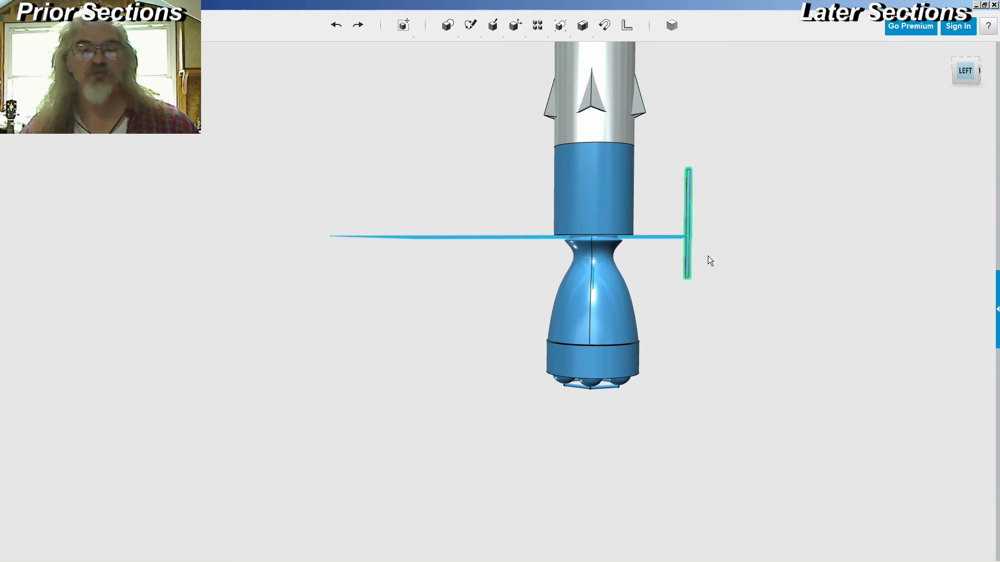
pyautogui.click(479, 539)
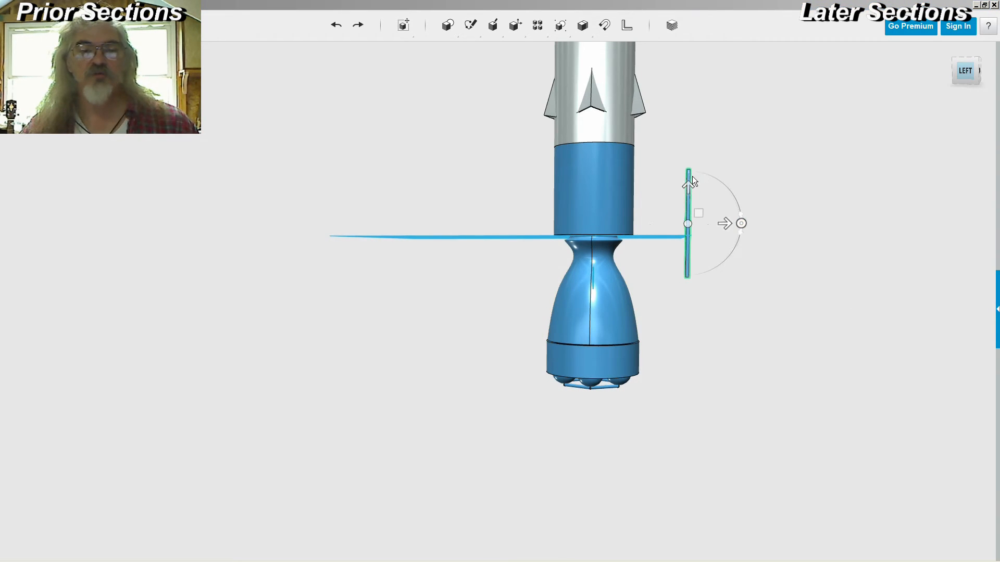
pyautogui.moveTo(689, 178); pyautogui.dragTo(689, 252)
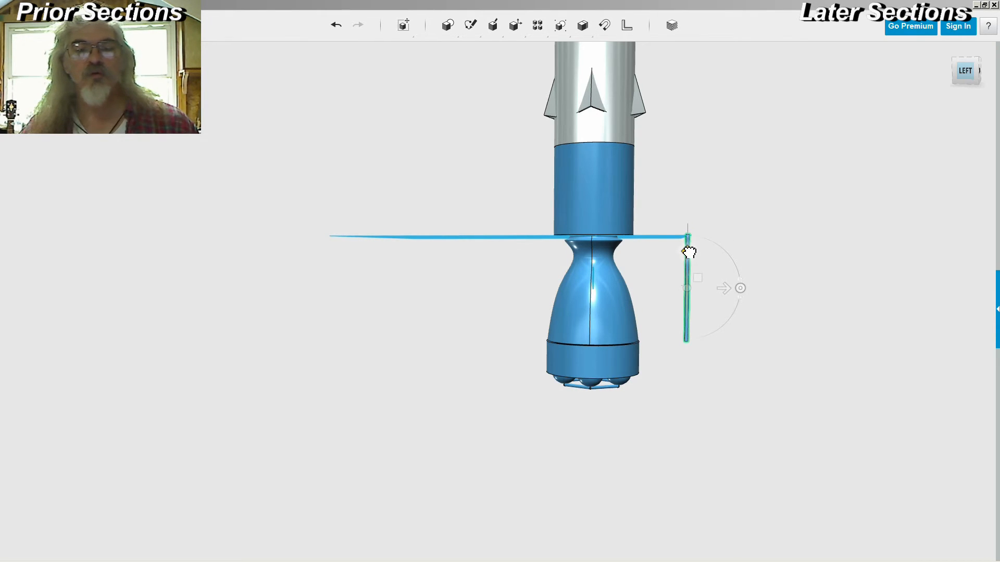
pyautogui.click(792, 243)
# - Move the upright bar close to the nozzle and tilt it slightly so its lower end leans outward
pyautogui.moveTo(793, 243); pyautogui.dragTo(826, 248, button='right')
pyautogui.scroll(3, 742, 254)
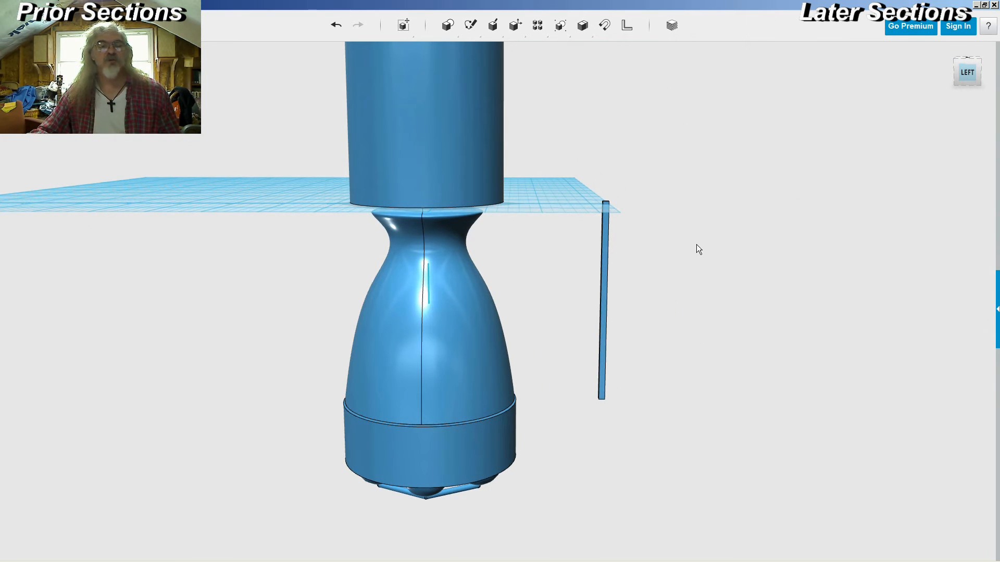
pyautogui.moveTo(665, 262)
pyautogui.mouseDown(button='right')
pyautogui.moveTo(665, 252)
pyautogui.moveTo(665, 261)
pyautogui.mouseUp(button='right')
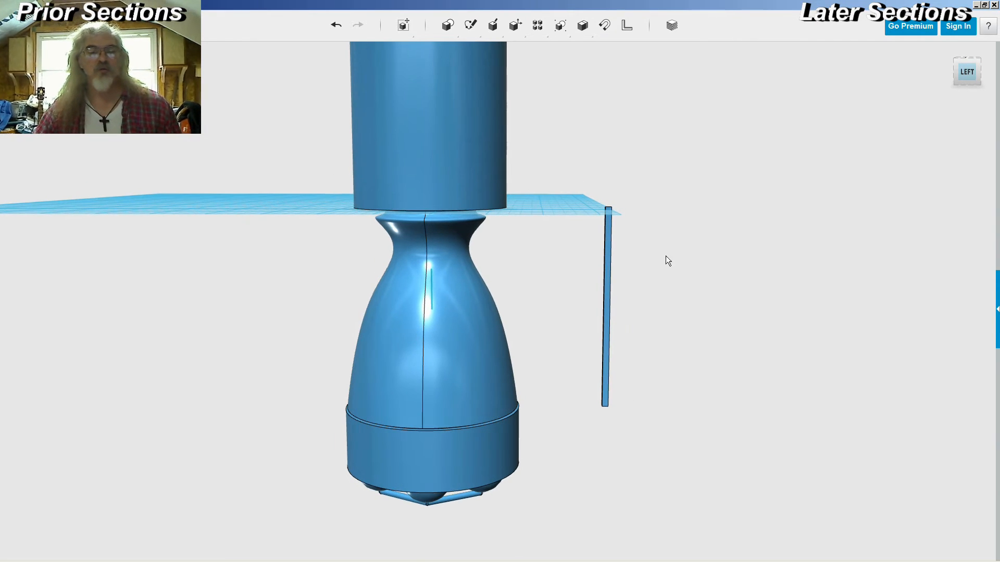
pyautogui.click(621, 306)
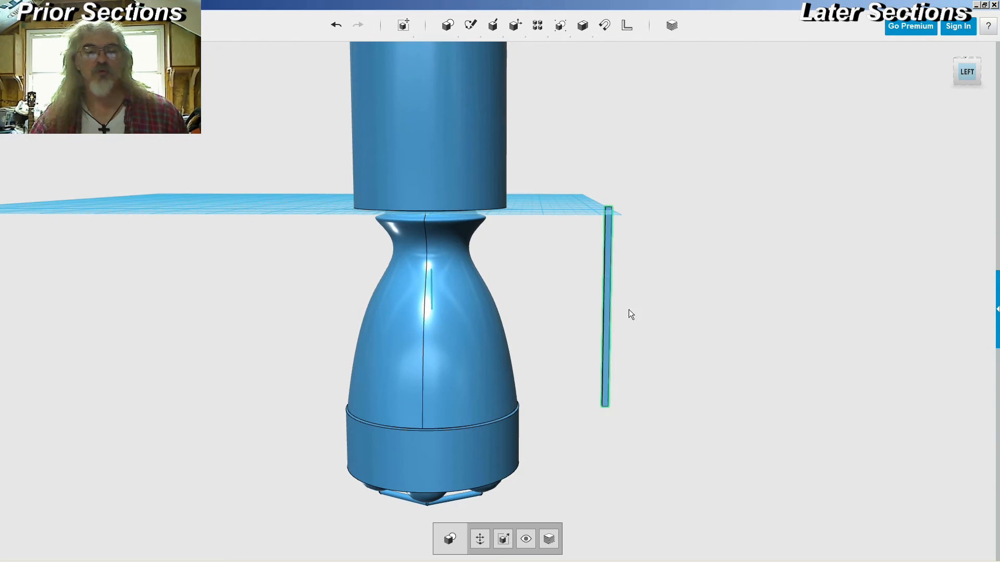
pyautogui.click(480, 539)
pyautogui.moveTo(643, 308); pyautogui.dragTo(580, 307)
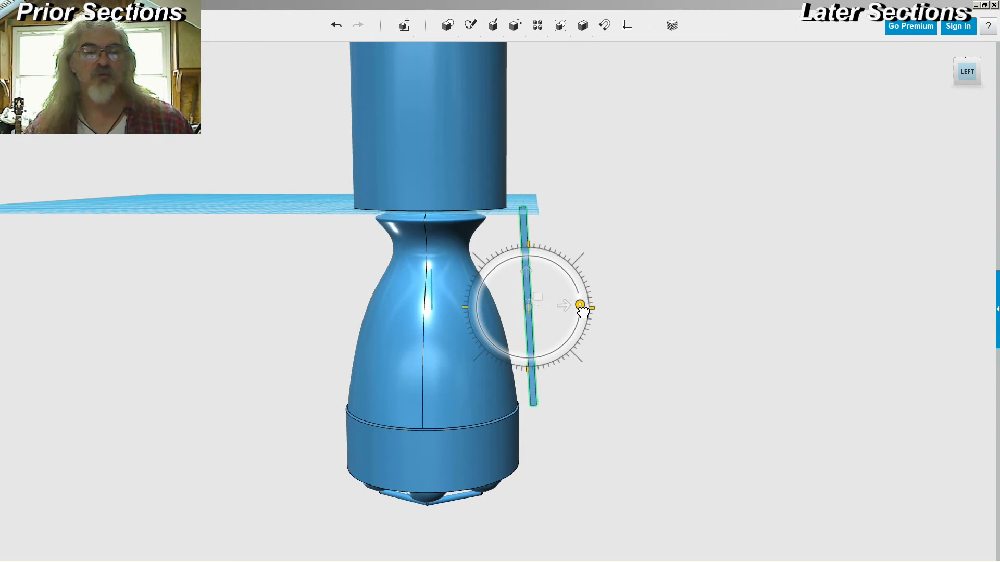
pyautogui.click(602, 299)
# - Slide the tilted bar inward until it meets the edges of the rocket body and the ballast ring
pyautogui.click(529, 309)
pyautogui.click(479, 539)
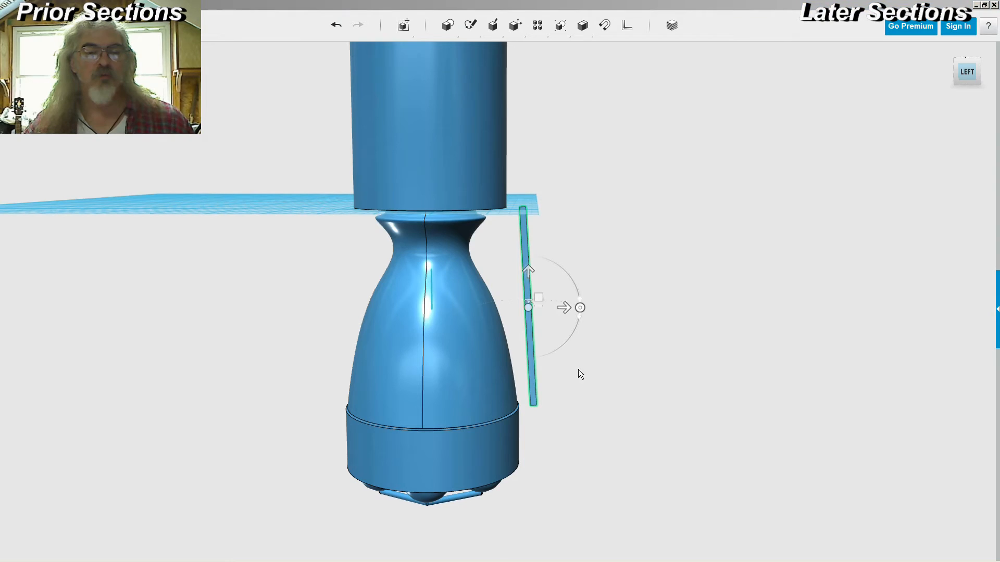
pyautogui.moveTo(570, 311); pyautogui.dragTo(557, 315)
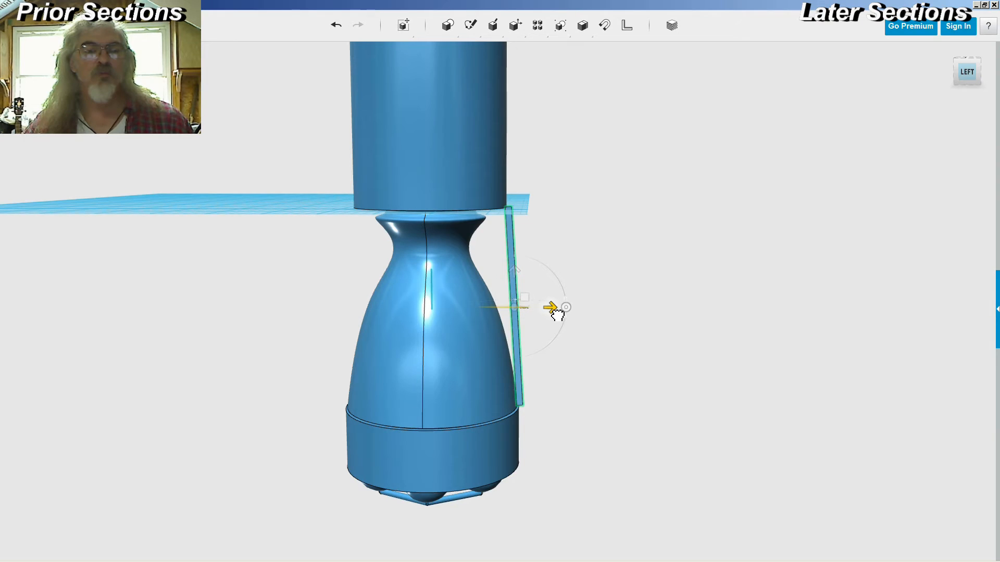
pyautogui.moveTo(556, 314); pyautogui.dragTo(558, 314)
pyautogui.click(588, 384)
# - Shift the strut slightly sideways along the rocket body's lower rim towards the nozzle's centreline
pyautogui.moveTo(588, 384); pyautogui.dragTo(502, 405, button='right')
pyautogui.scroll(5, 688, 334)
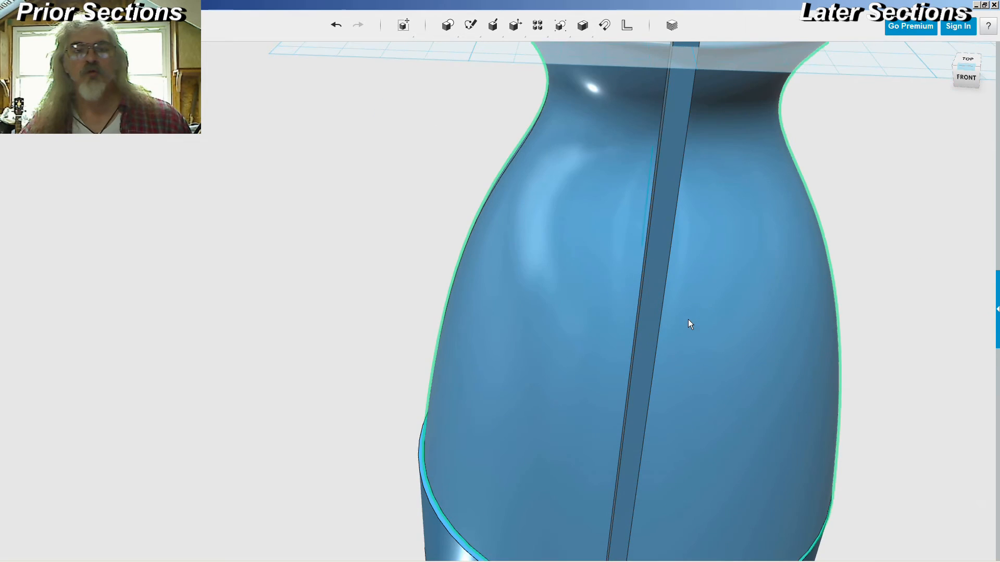
pyautogui.moveTo(672, 216); pyautogui.dragTo(582, 380, button='middle')
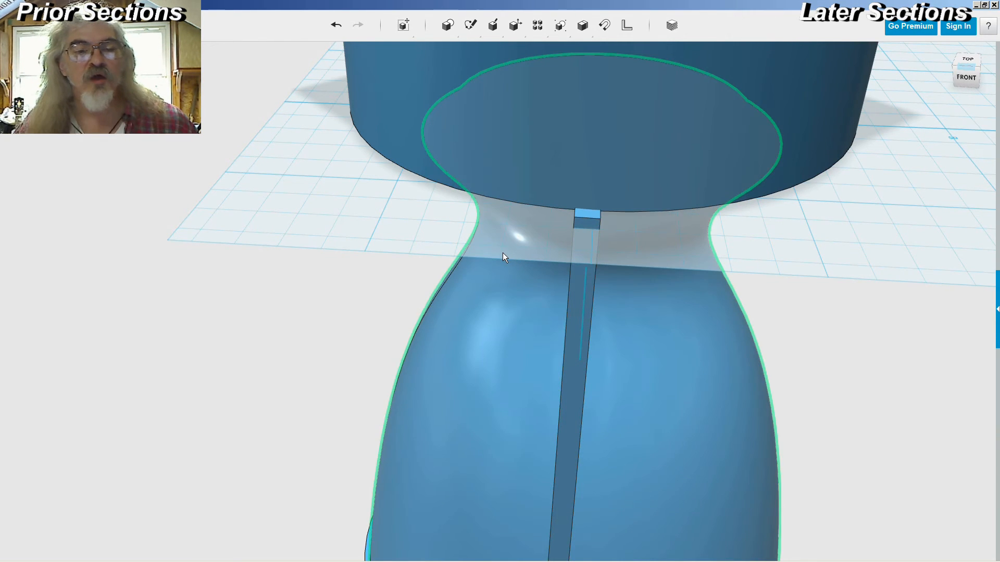
pyautogui.click(587, 240)
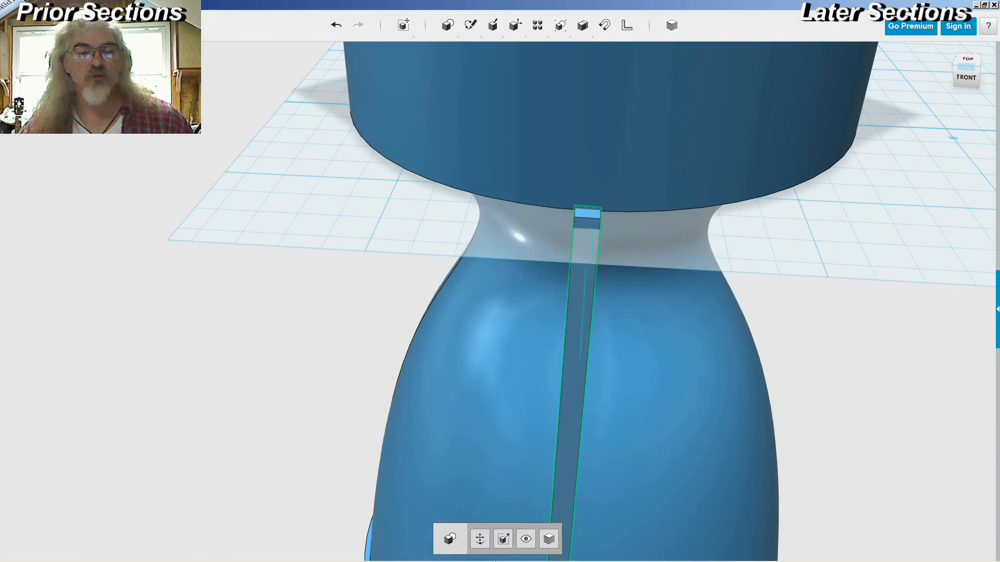
pyautogui.click(476, 537)
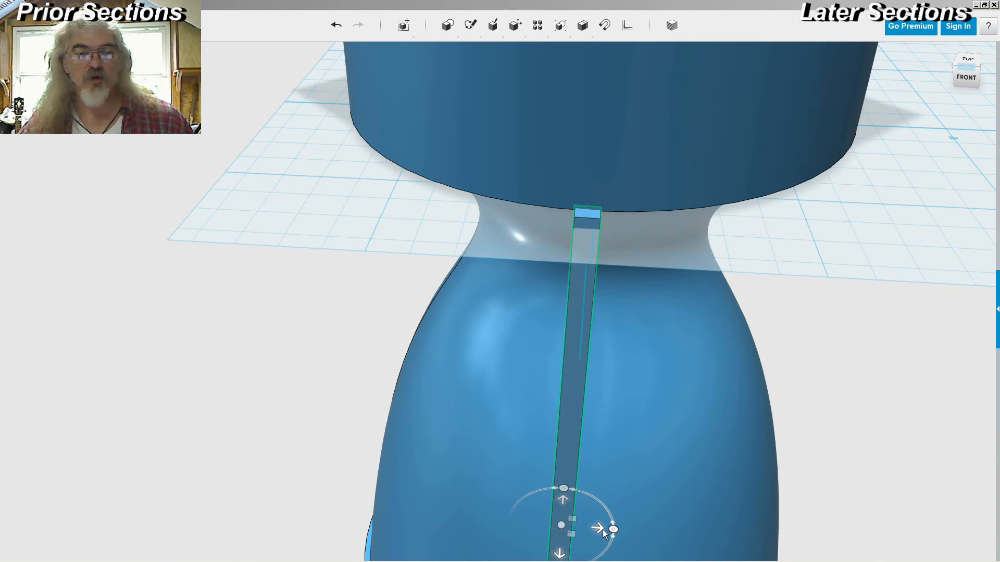
pyautogui.moveTo(605, 531); pyautogui.dragTo(607, 533)
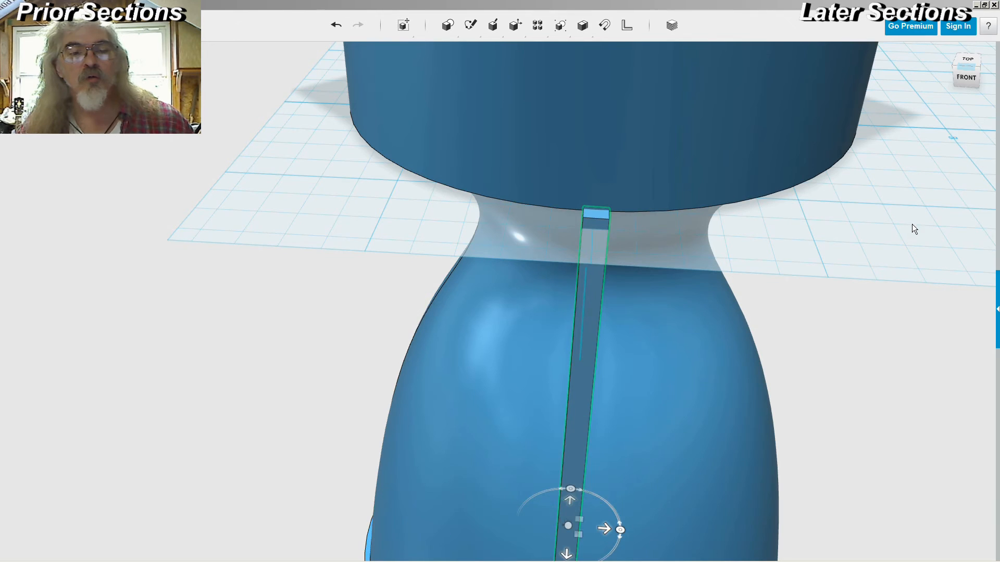
pyautogui.click(886, 252)
# - Fine-tune the strut's sideways position in small increments so it lines up with the centre of the nozzle
pyautogui.moveTo(886, 252); pyautogui.dragTo(877, 233, button='right')
pyautogui.click(595, 237)
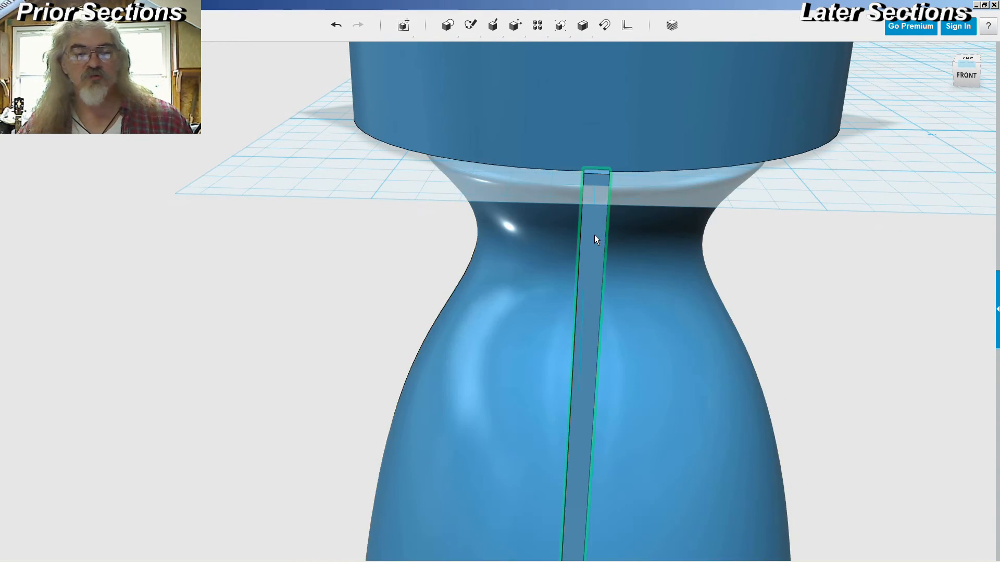
pyautogui.click(594, 239)
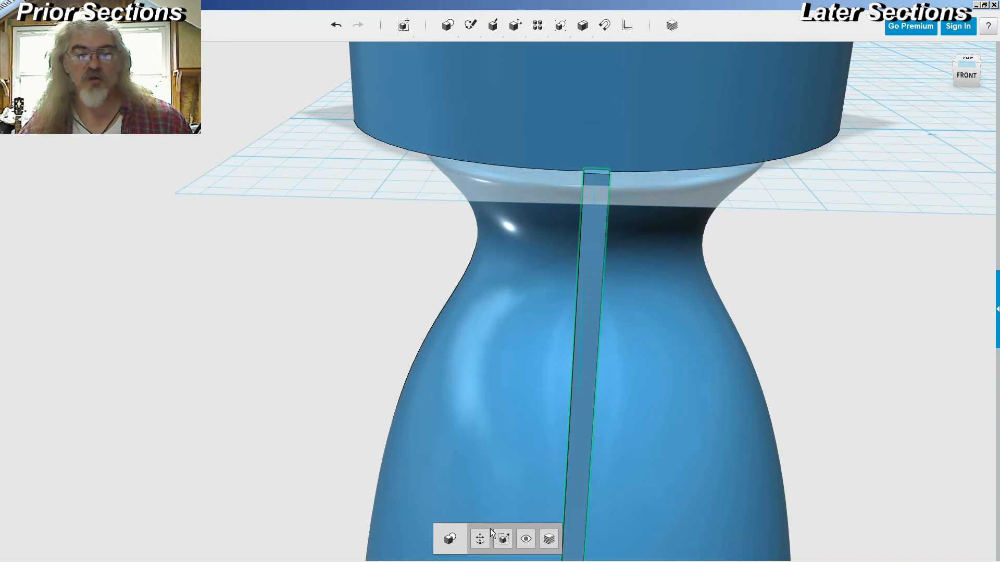
pyautogui.click(477, 542)
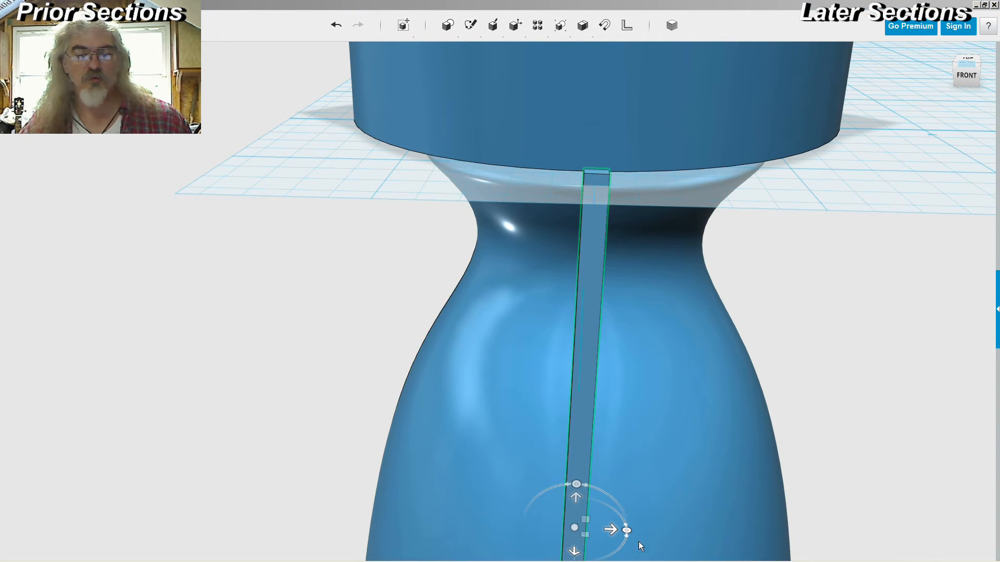
pyautogui.moveTo(610, 529); pyautogui.dragTo(602, 529)
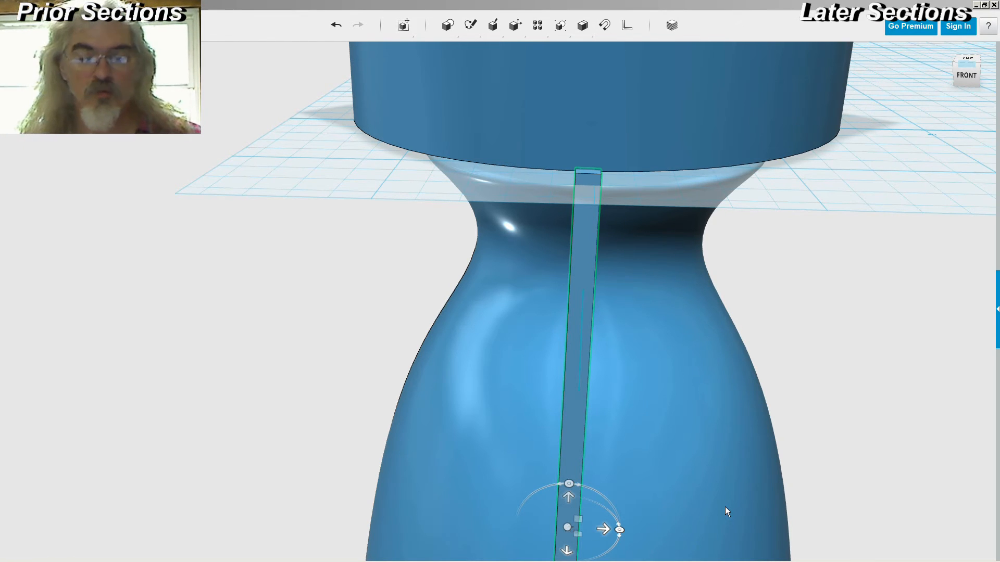
pyautogui.press('Left')
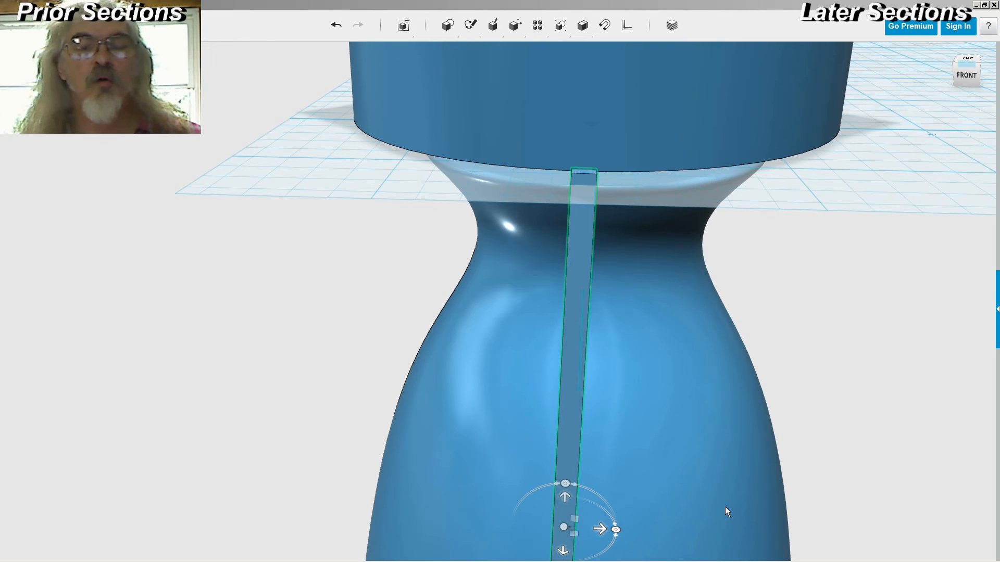
pyautogui.press('Right')
pyautogui.press('Right')
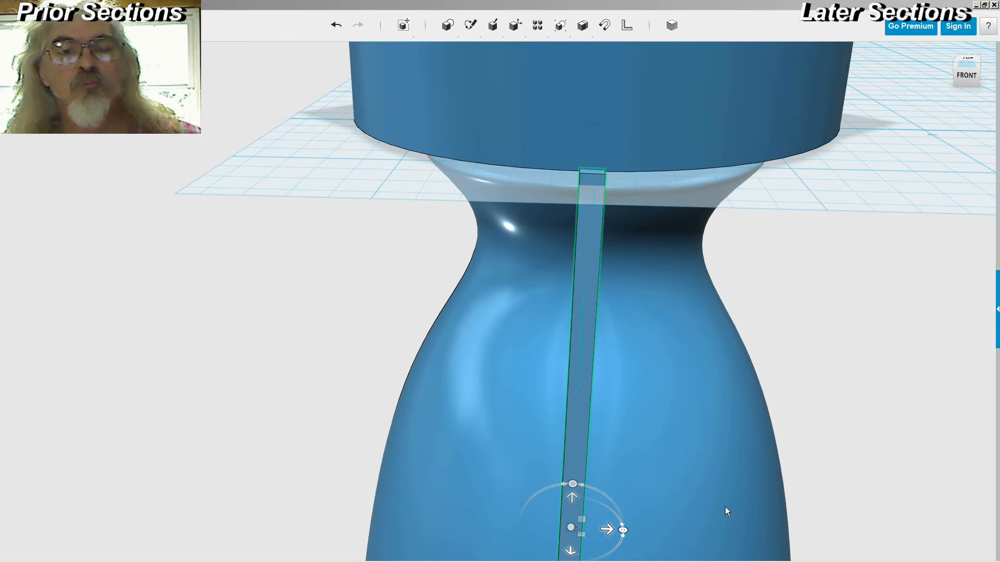
pyautogui.click(725, 507)
# - Extend the strut's upper end face slightly so it overlaps the lower edge of the rocket body
pyautogui.click(846, 358)
pyautogui.moveTo(845, 359); pyautogui.dragTo(849, 394, button='right')
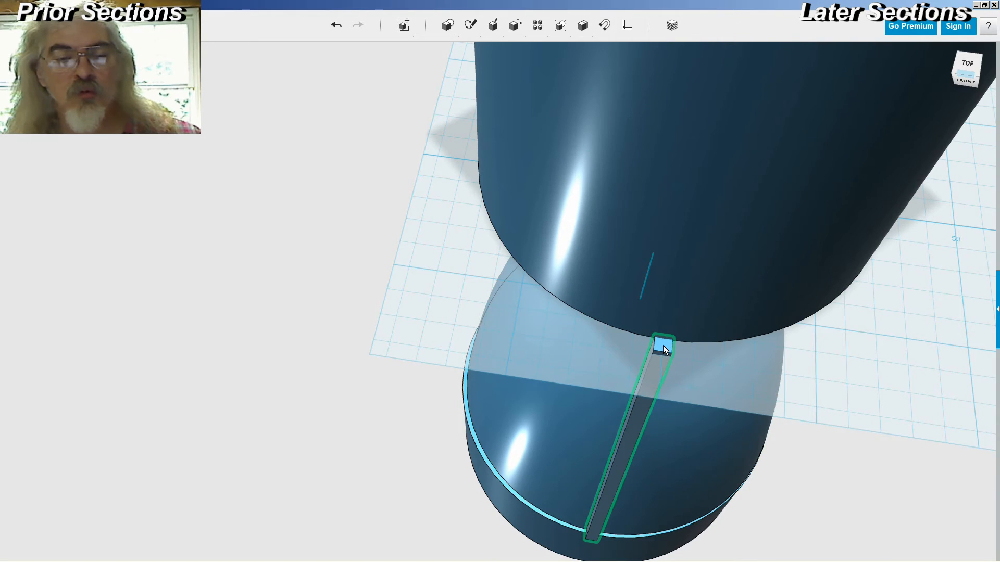
pyautogui.click(664, 345)
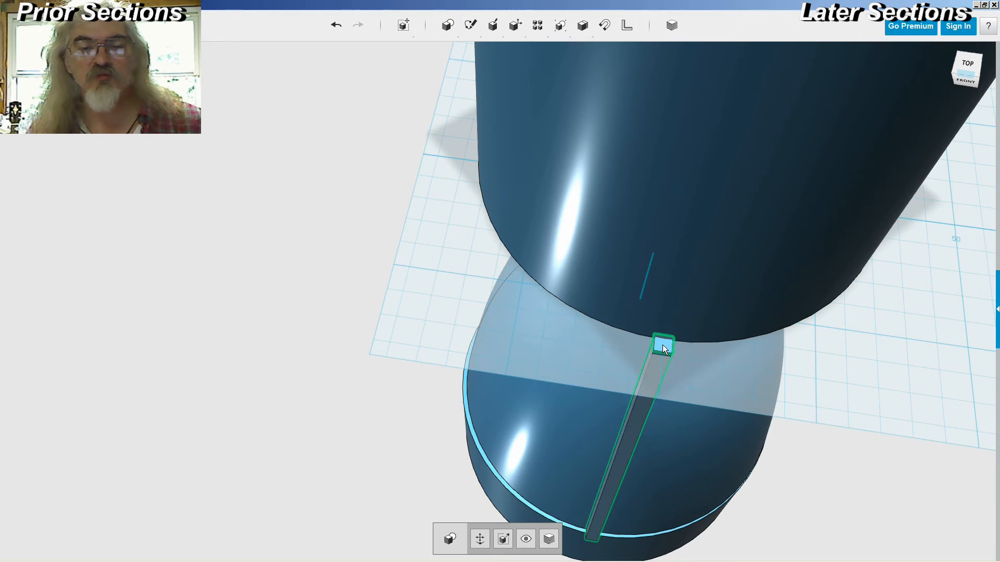
pyautogui.click(662, 344)
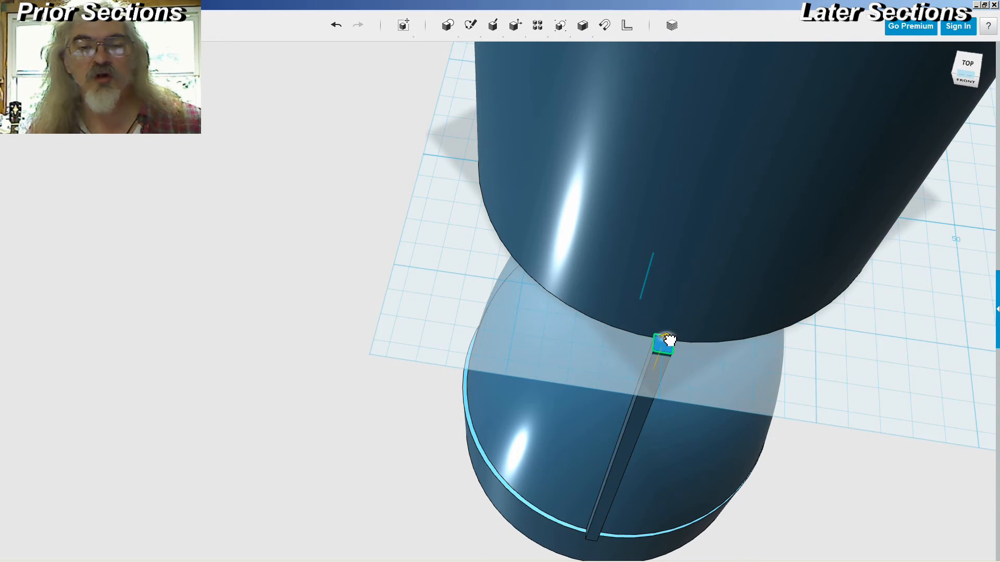
pyautogui.moveTo(830, 358); pyautogui.dragTo(828, 315, button='right')
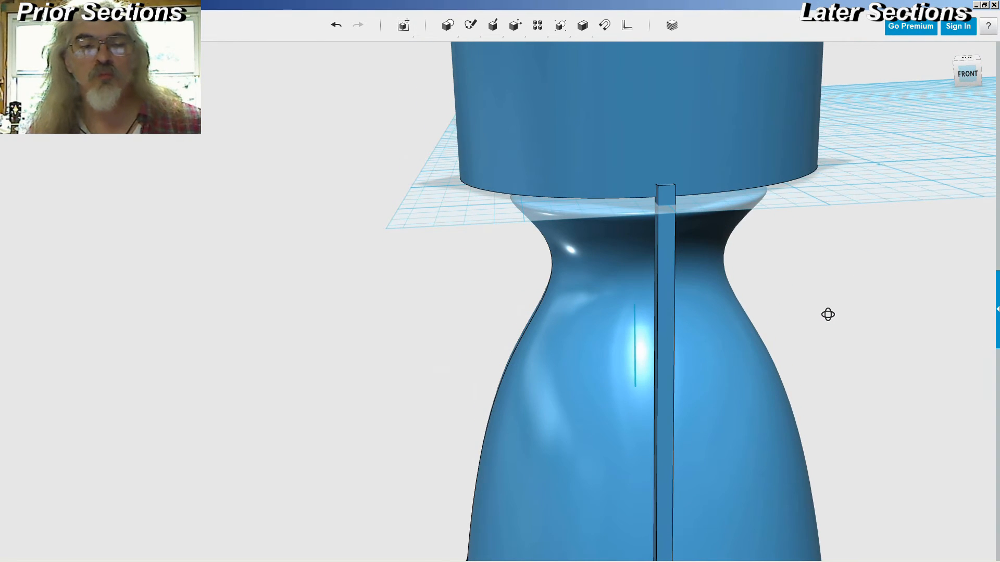
# - Check the strut layout in the seadragon.jpg reference drawing in Windows Photo Viewer and return to the SeaDragon2 model
pyautogui.hotkey('alt', 'Tab')
pyautogui.press('Tab')
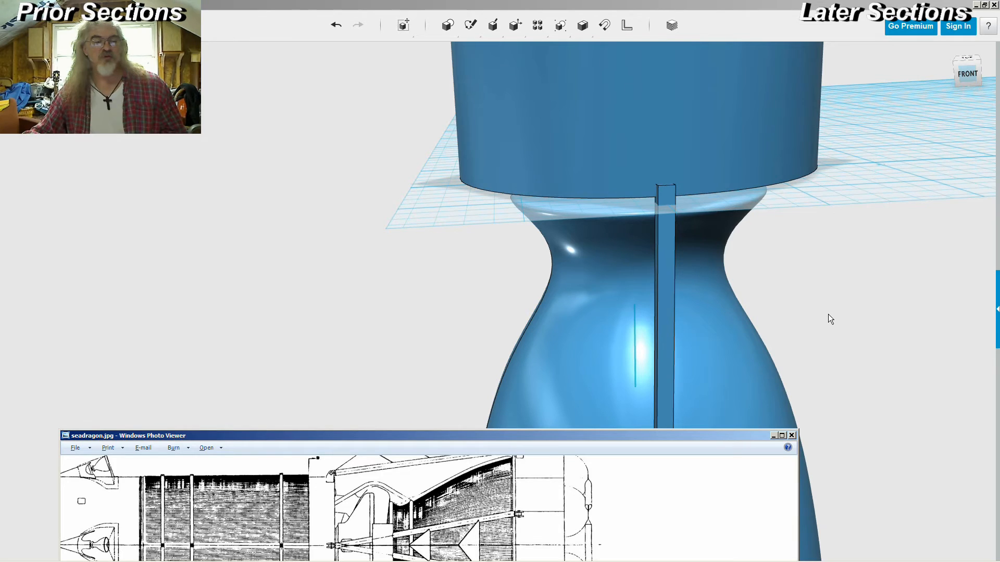
pyautogui.hotkey('alt', 'Tab')
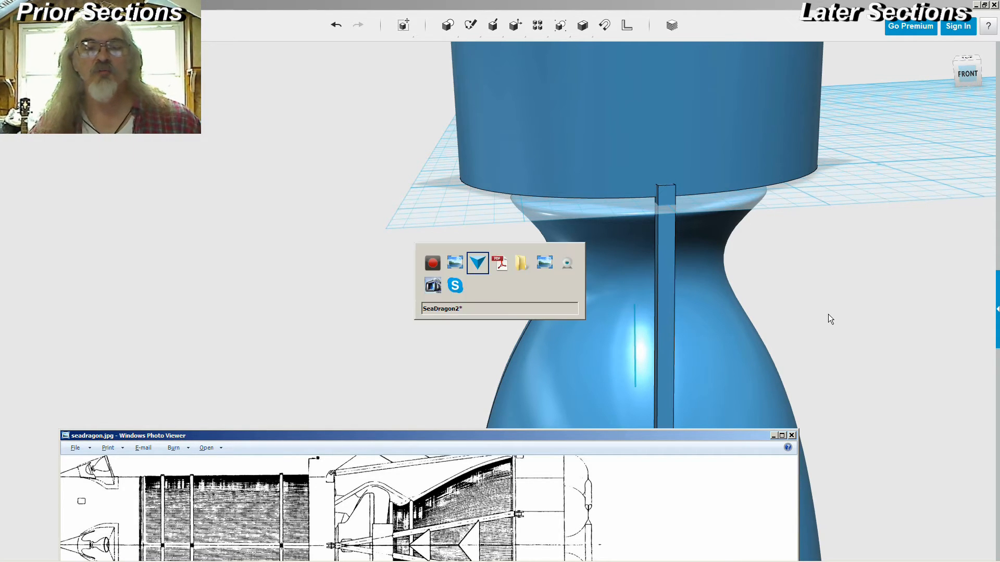
# - Extend the strut's lower end face downward so it overlaps the upper part of the ballast ring
pyautogui.moveTo(828, 319); pyautogui.dragTo(881, 313, button='right')
pyautogui.moveTo(738, 364); pyautogui.dragTo(745, 192, button='middle')
pyautogui.moveTo(740, 316); pyautogui.dragTo(739, 245, button='middle')
pyautogui.moveTo(764, 349)
pyautogui.mouseDown(button='right')
pyautogui.moveTo(759, 303)
pyautogui.moveTo(759, 333)
pyautogui.mouseUp(button='right')
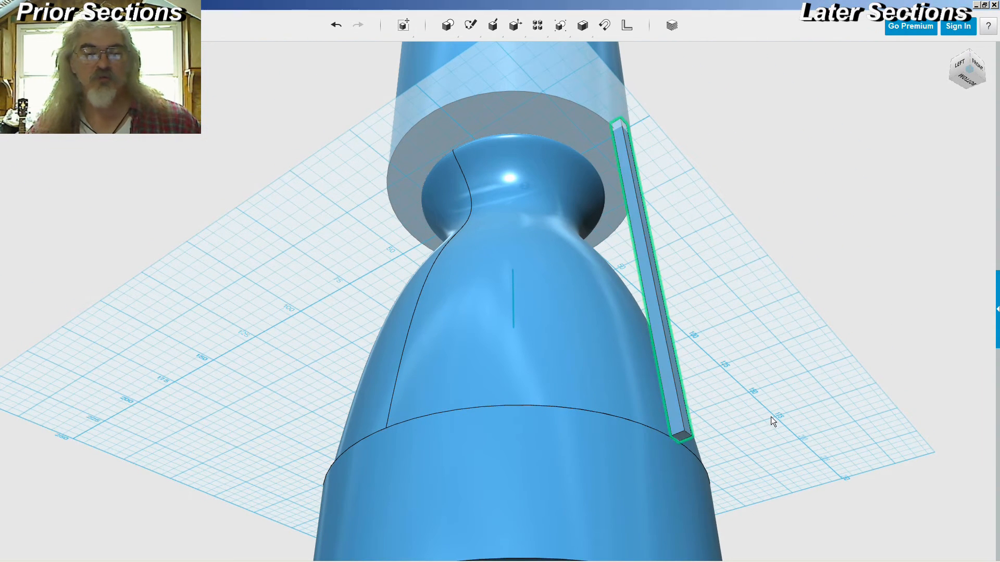
pyautogui.click(689, 433)
pyautogui.click(682, 435)
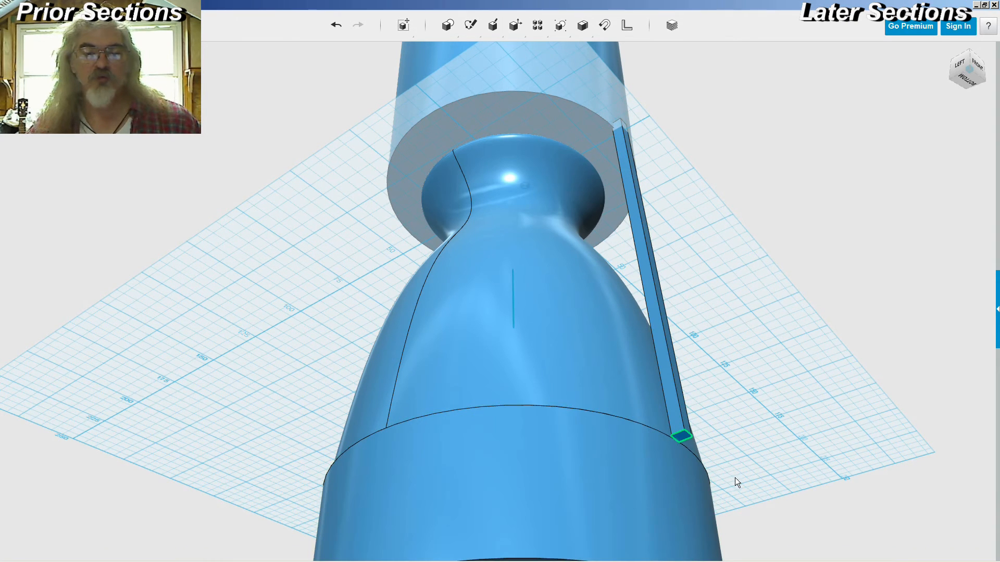
pyautogui.press('p')
pyautogui.moveTo(689, 457); pyautogui.dragTo(693, 480)
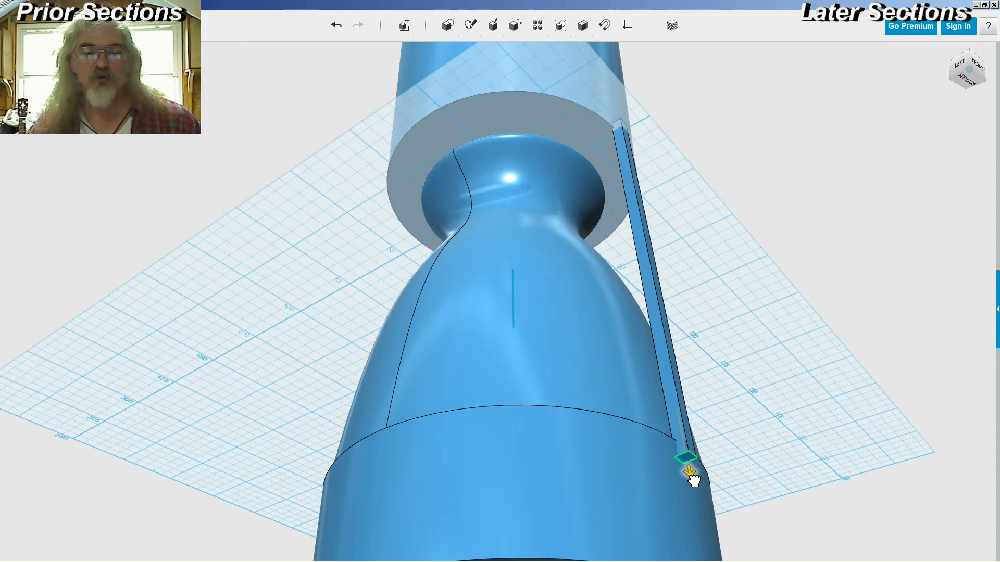
pyautogui.click(764, 429)
# - Create a circular pattern of the strut around the rocket's central axis, making four evenly spaced struts
pyautogui.moveTo(772, 422); pyautogui.dragTo(780, 402, button='right')
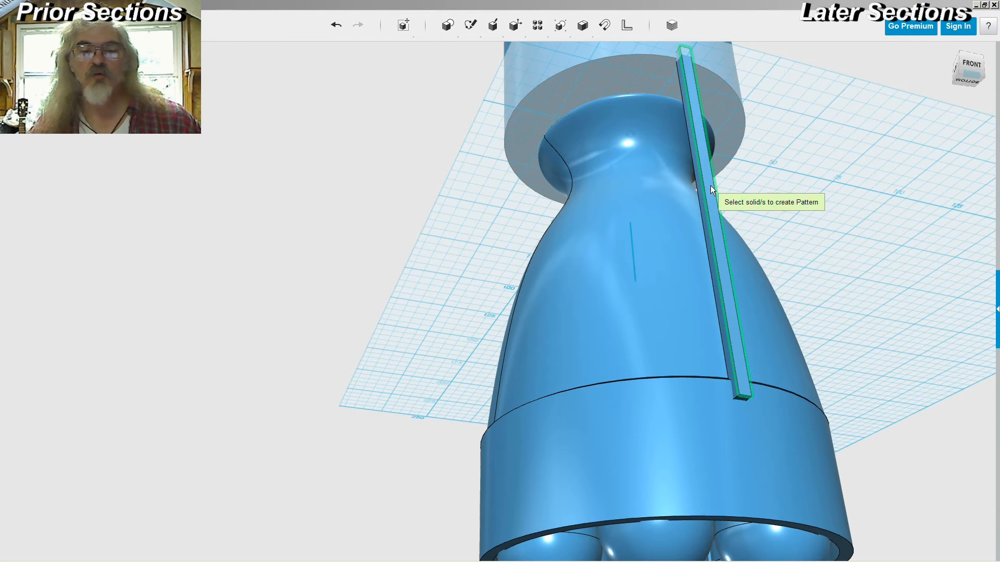
pyautogui.moveTo(881, 287); pyautogui.dragTo(744, 359, button='right')
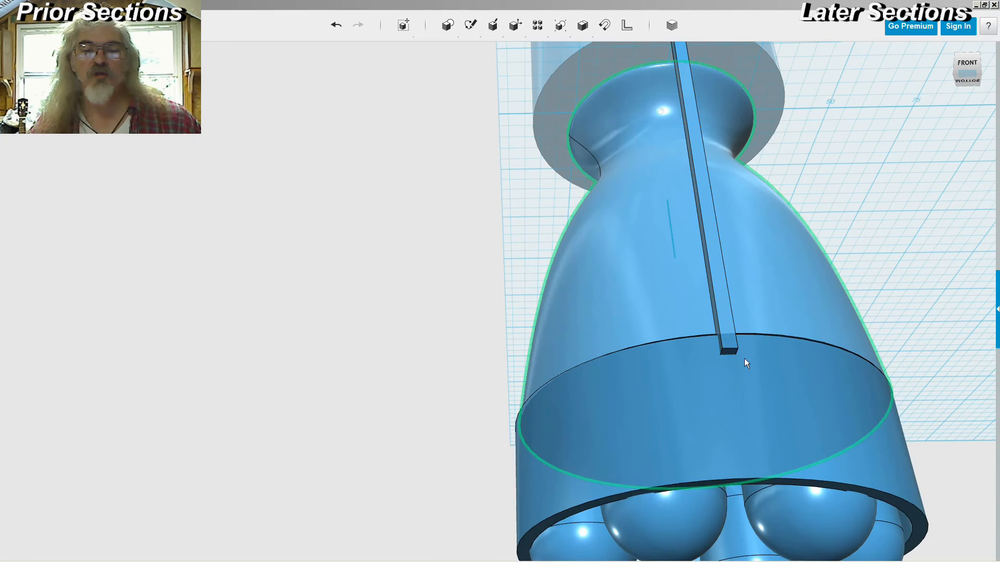
pyautogui.click(728, 346)
pyautogui.moveTo(920, 282); pyautogui.dragTo(879, 213, button='right')
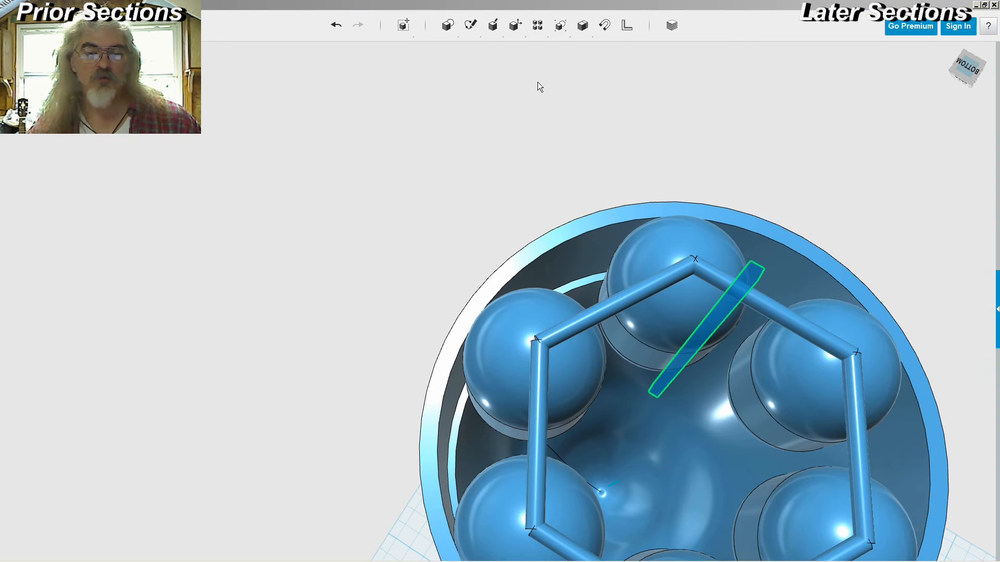
pyautogui.click(615, 482)
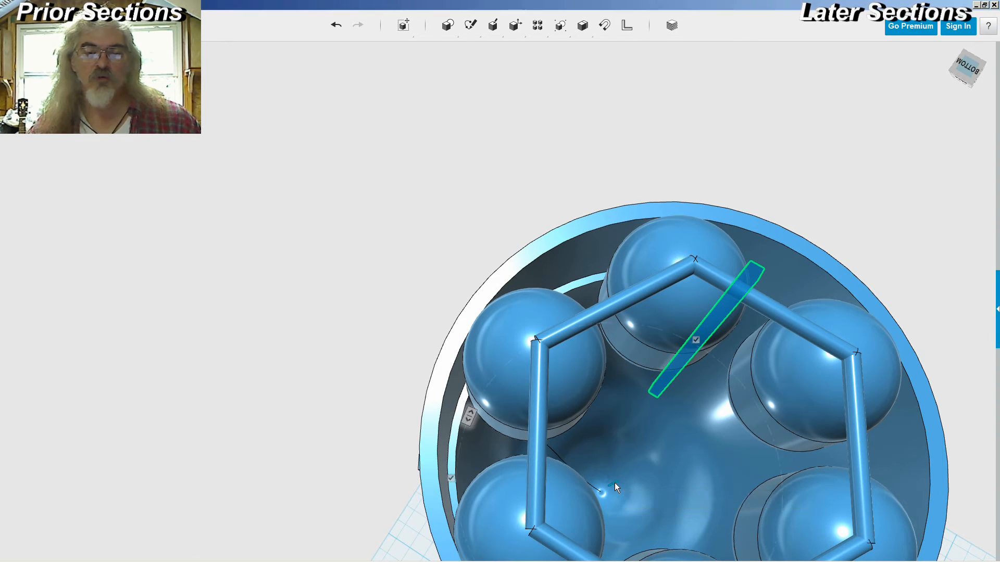
pyautogui.click(713, 504)
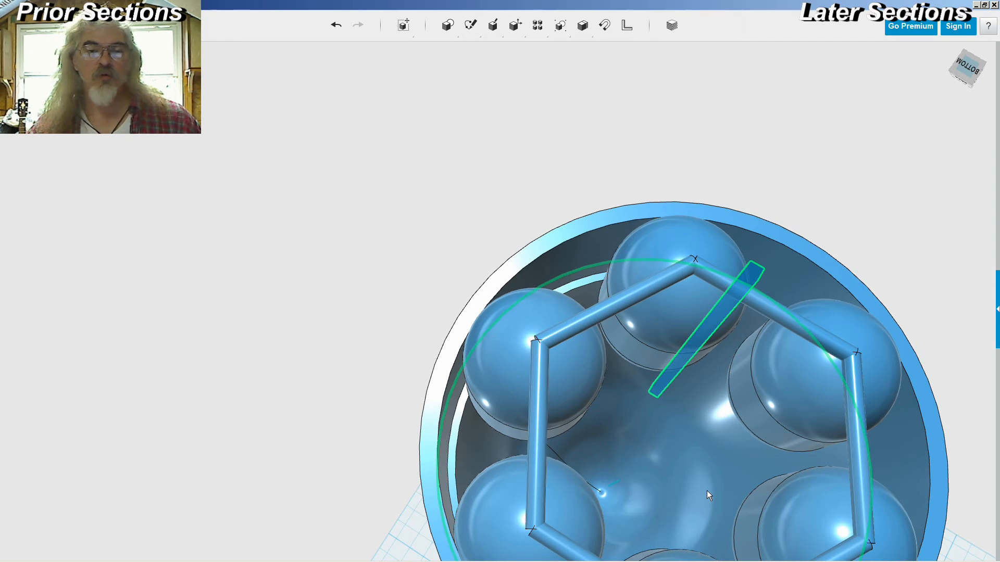
pyautogui.moveTo(377, 228); pyautogui.dragTo(376, 310, button='right')
pyautogui.scroll(-6, 389, 311)
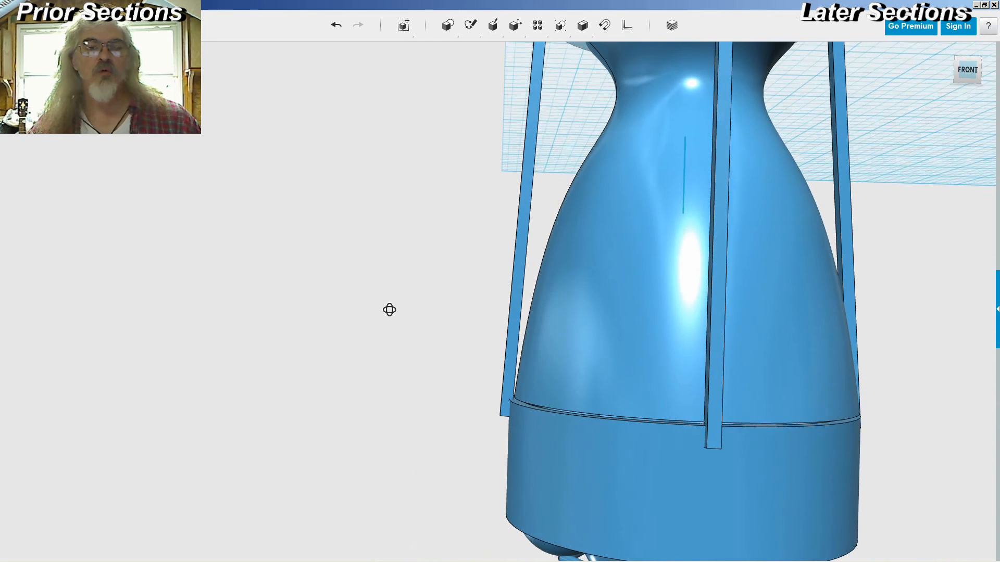
# - Turn the whole rocket horizontal and compare its struts and nozzle with the seadragon.jpg drawing in Windows Photo Viewer
pyautogui.moveTo(357, 285); pyautogui.dragTo(646, 327, button='right')
pyautogui.moveTo(804, 306); pyautogui.dragTo(800, 306, button='right')
pyautogui.hotkey('alt', 'Tab')
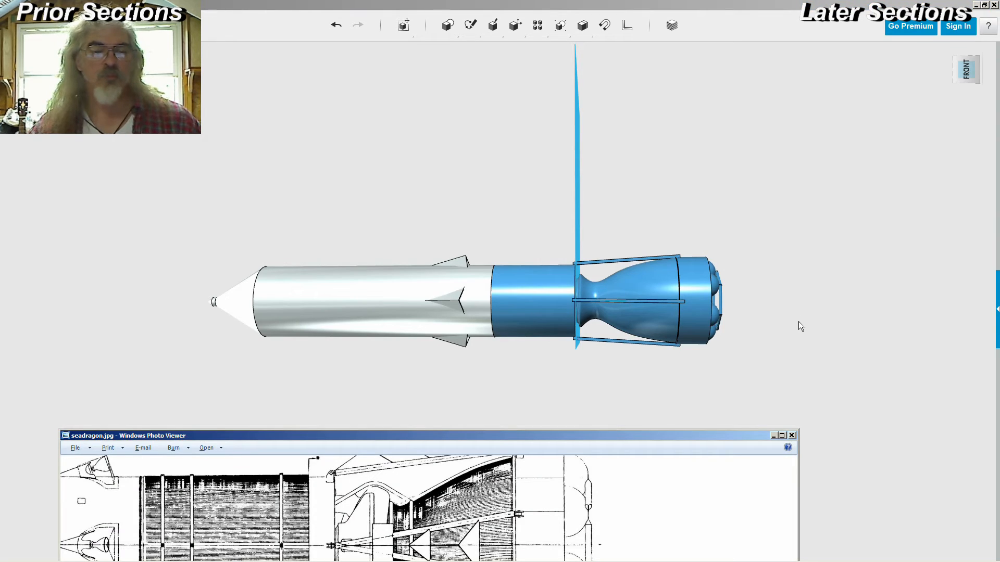
pyautogui.moveTo(618, 436); pyautogui.dragTo(667, 360)
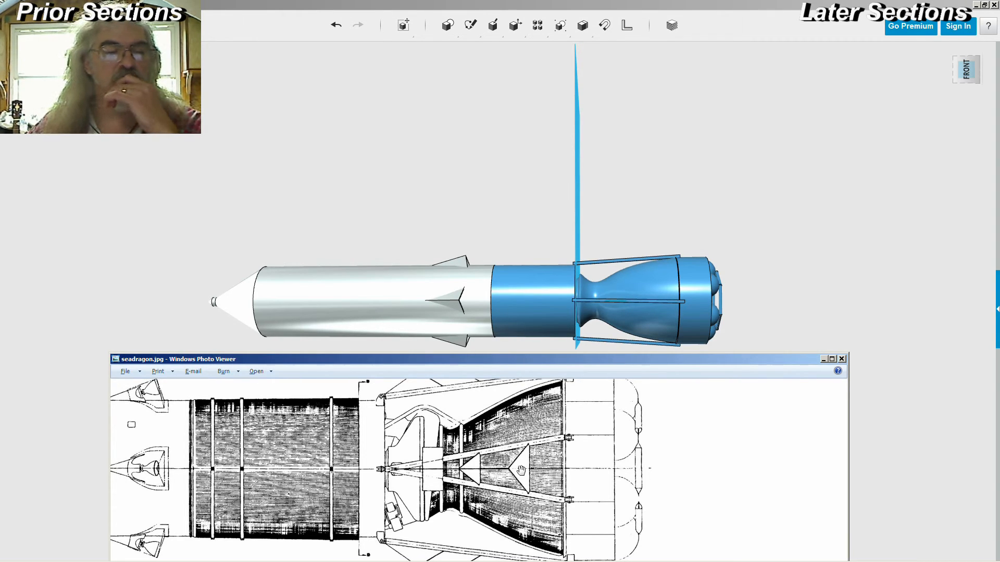
pyautogui.moveTo(502, 425); pyautogui.dragTo(505, 438)
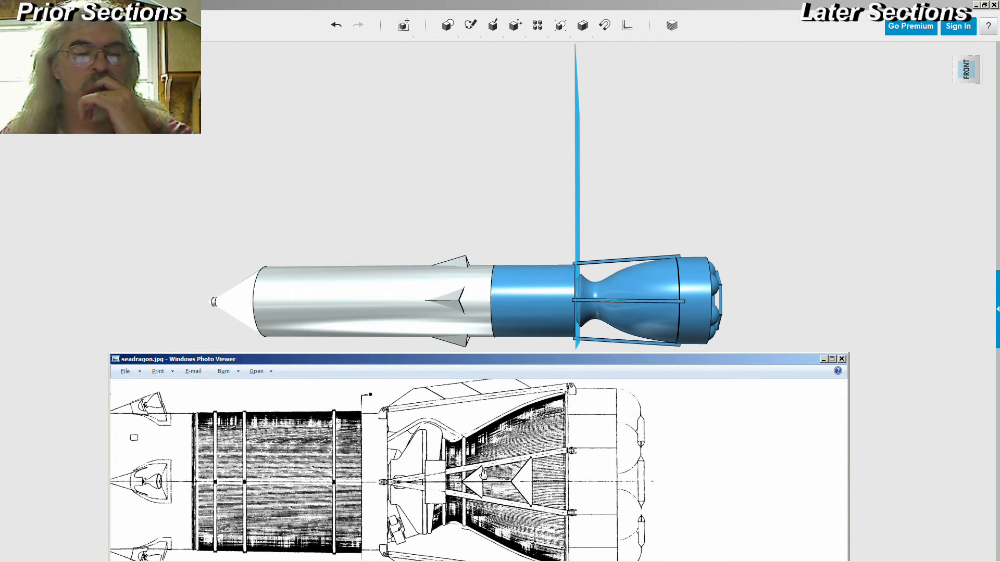
# - Compare the model's straight struts from several angles with the angled strut pairs beside the nozzle in the seadragon.jpg drawing
pyautogui.moveTo(483, 497)
pyautogui.mouseDown()
pyautogui.moveTo(481, 456)
pyautogui.moveTo(478, 505)
pyautogui.mouseUp()
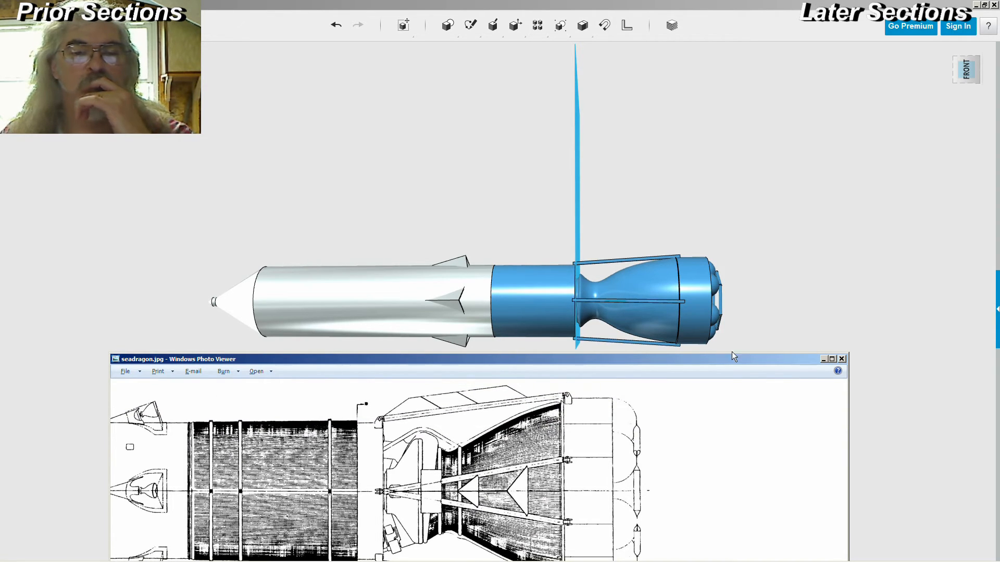
pyautogui.click(776, 285)
pyautogui.moveTo(776, 285); pyautogui.dragTo(804, 275, button='right')
pyautogui.moveTo(800, 302); pyautogui.dragTo(807, 268, button='right')
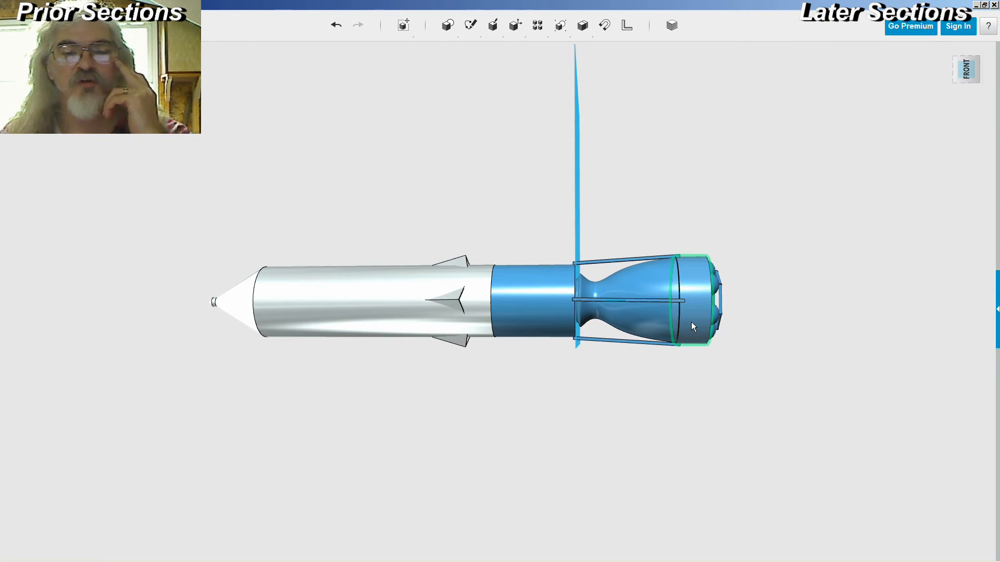
pyautogui.moveTo(801, 283); pyautogui.dragTo(762, 280, button='right')
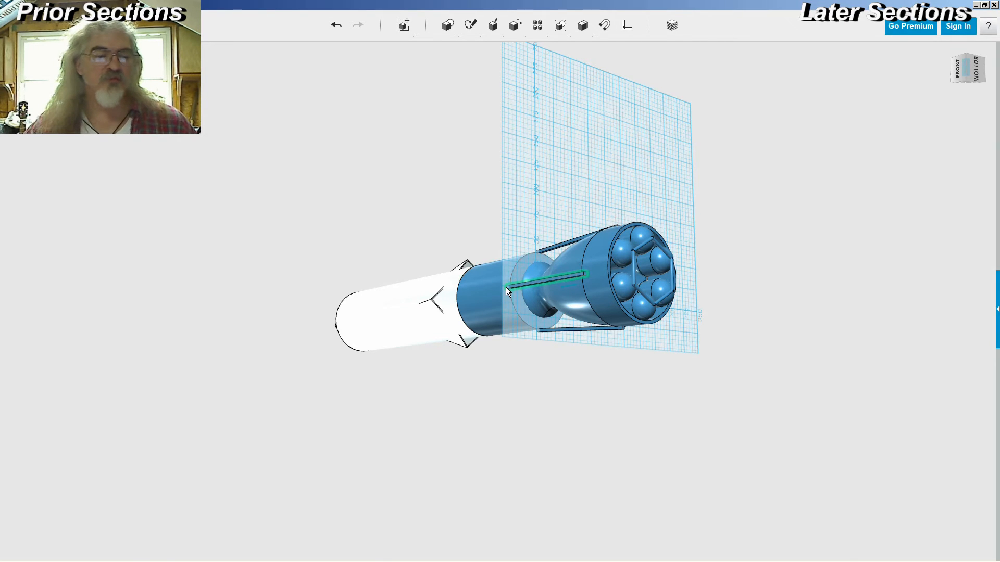
pyautogui.hotkey('alt', 'Tab')
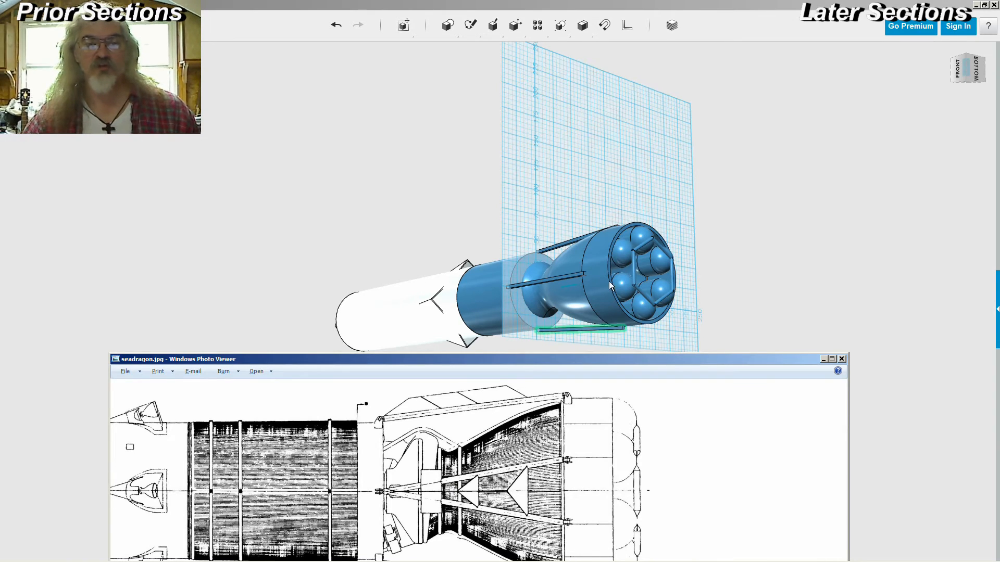
pyautogui.moveTo(772, 268); pyautogui.dragTo(811, 259, button='right')
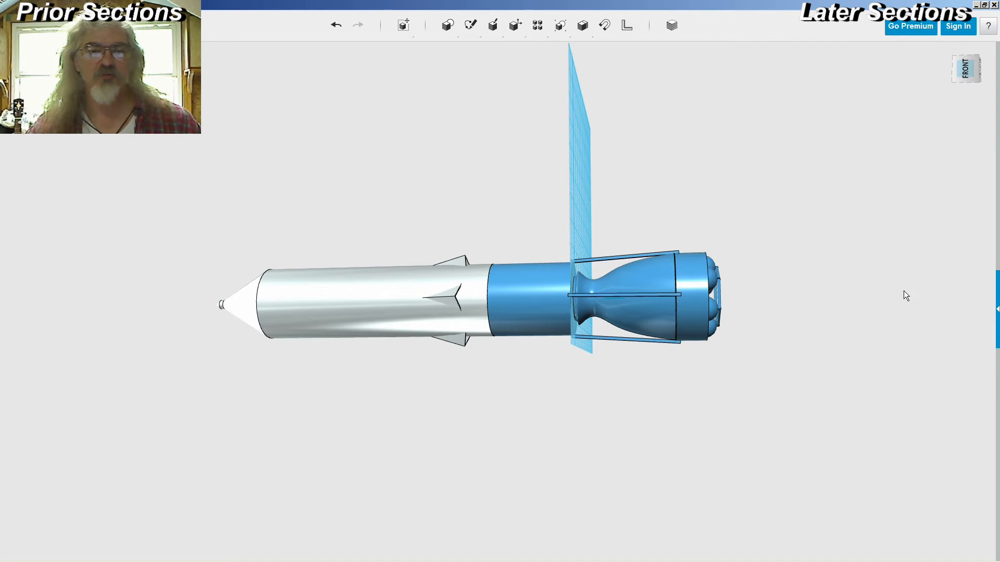
pyautogui.moveTo(626, 256); pyautogui.dragTo(723, 221, button='right')
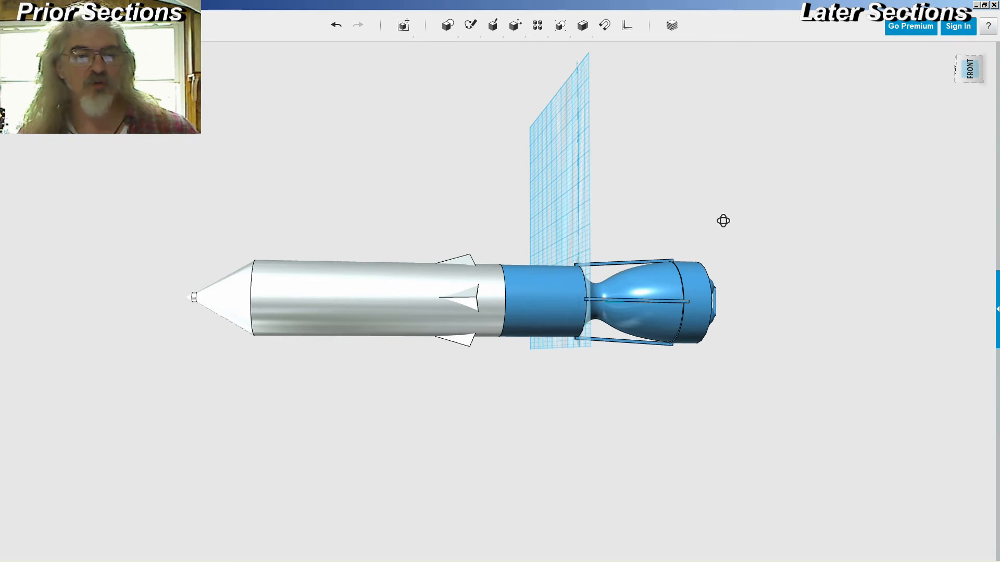
# - Examine both full-length views in seadragon.jpg in Windows Photo Viewer, from nose to ballast assembly, against the model and return to SeaDragon2
pyautogui.hotkey('alt', 'Tab')
pyautogui.moveTo(338, 467)
pyautogui.mouseDown()
pyautogui.moveTo(668, 463)
pyautogui.moveTo(437, 461)
pyautogui.moveTo(386, 474)
pyautogui.moveTo(459, 484)
pyautogui.moveTo(467, 442)
pyautogui.mouseUp()
pyautogui.moveTo(400, 522); pyautogui.dragTo(464, 415)
pyautogui.moveTo(428, 502); pyautogui.dragTo(422, 457)
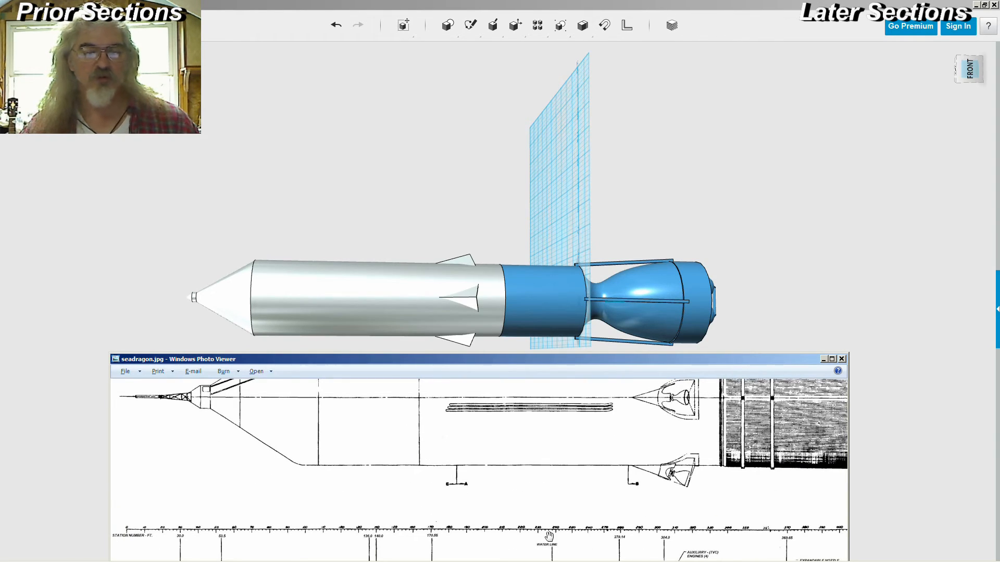
pyautogui.scroll(2, 548, 549)
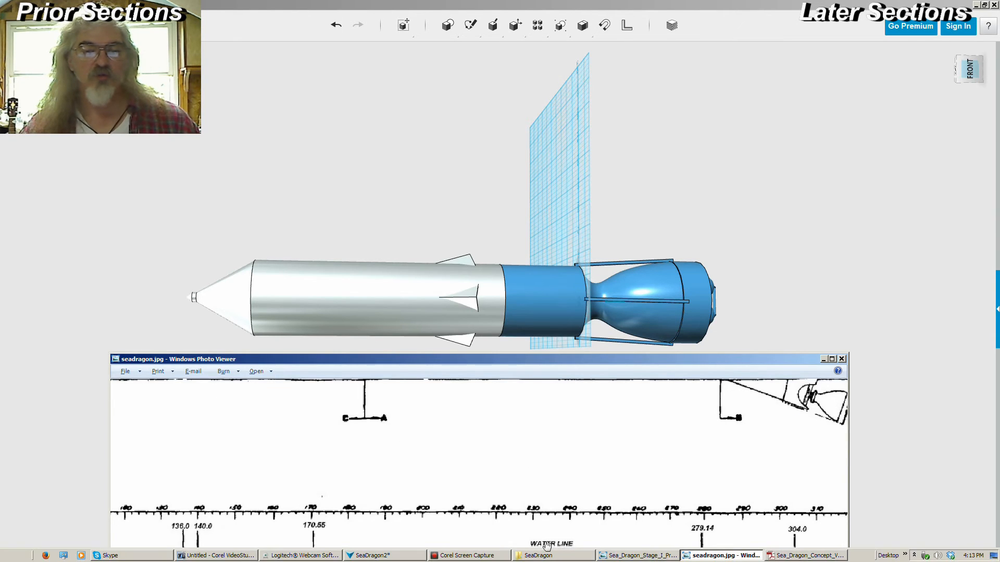
pyautogui.scroll(-3, 580, 471)
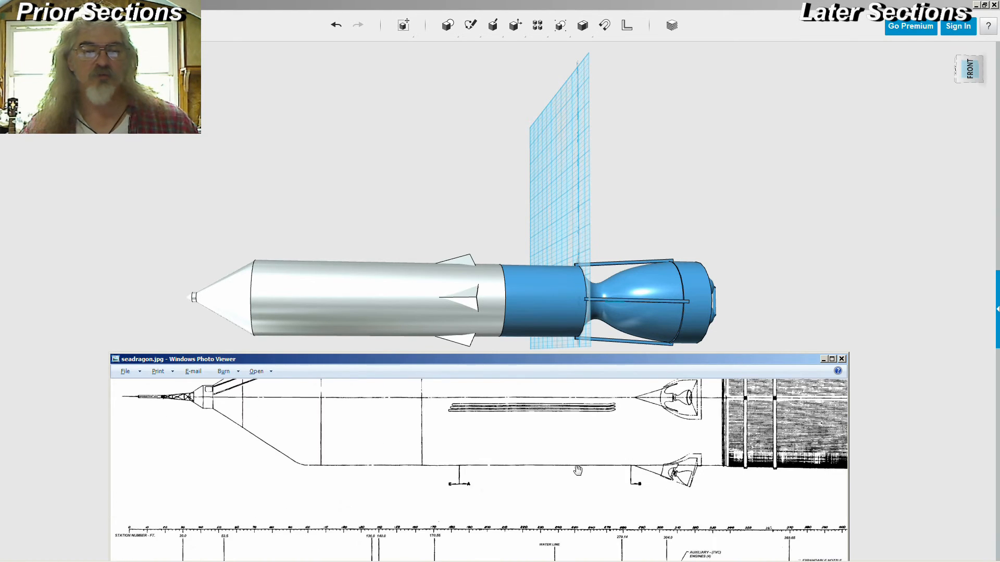
pyautogui.scroll(-1, 576, 470)
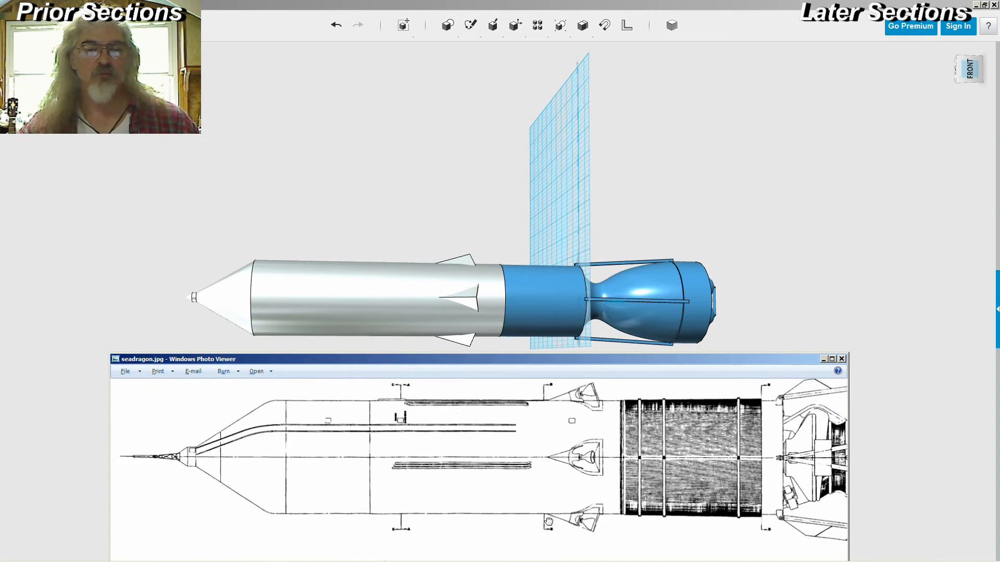
pyautogui.moveTo(556, 360); pyautogui.dragTo(558, 135)
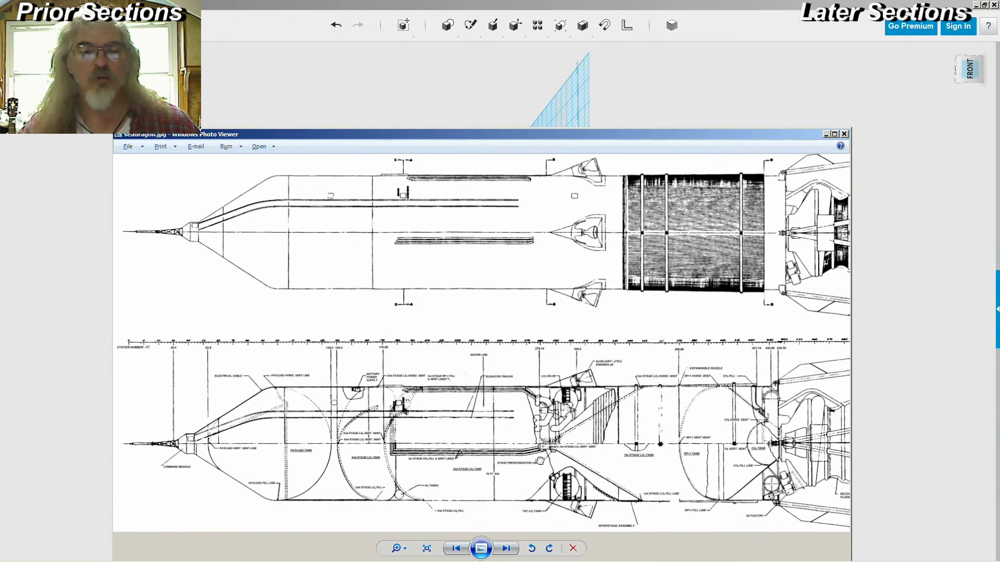
pyautogui.moveTo(653, 467); pyautogui.dragTo(535, 461)
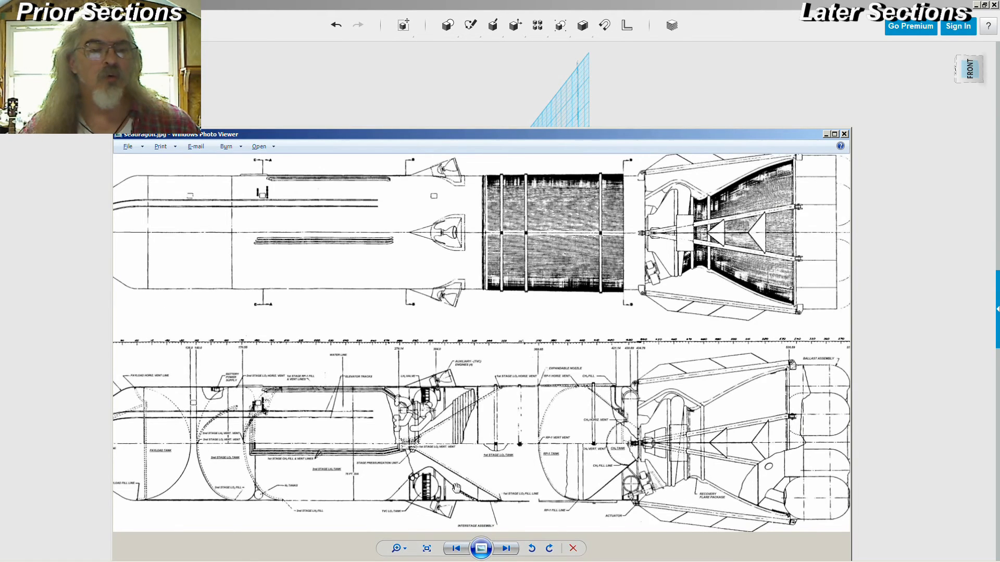
pyautogui.scroll(2, 456, 487)
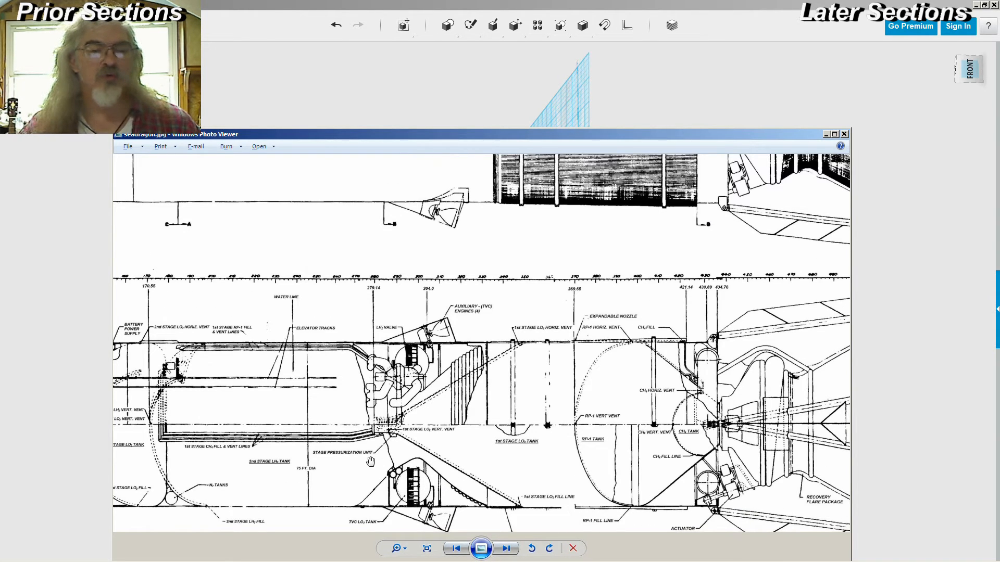
pyautogui.moveTo(338, 457); pyautogui.dragTo(516, 455)
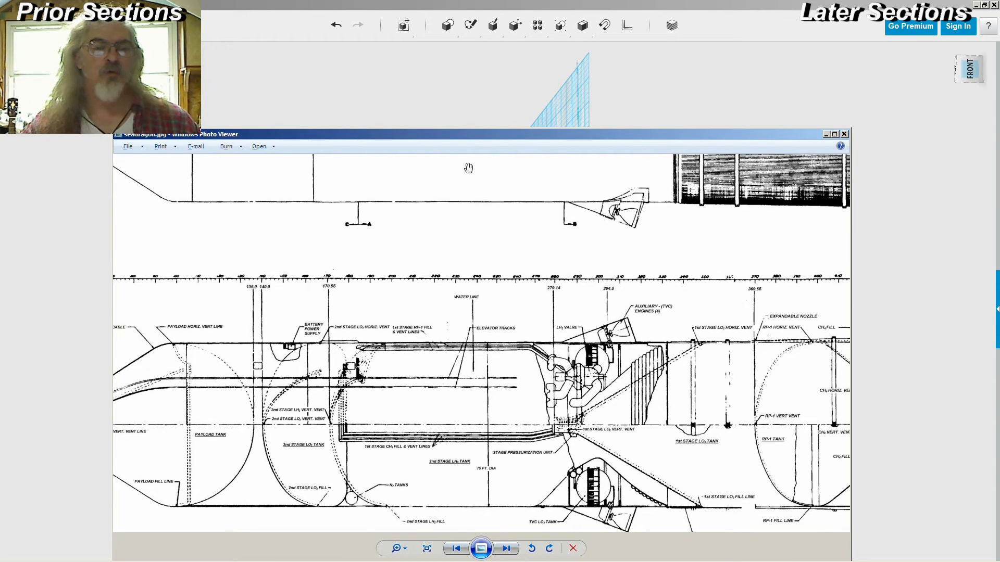
pyautogui.scroll(-3, 479, 273)
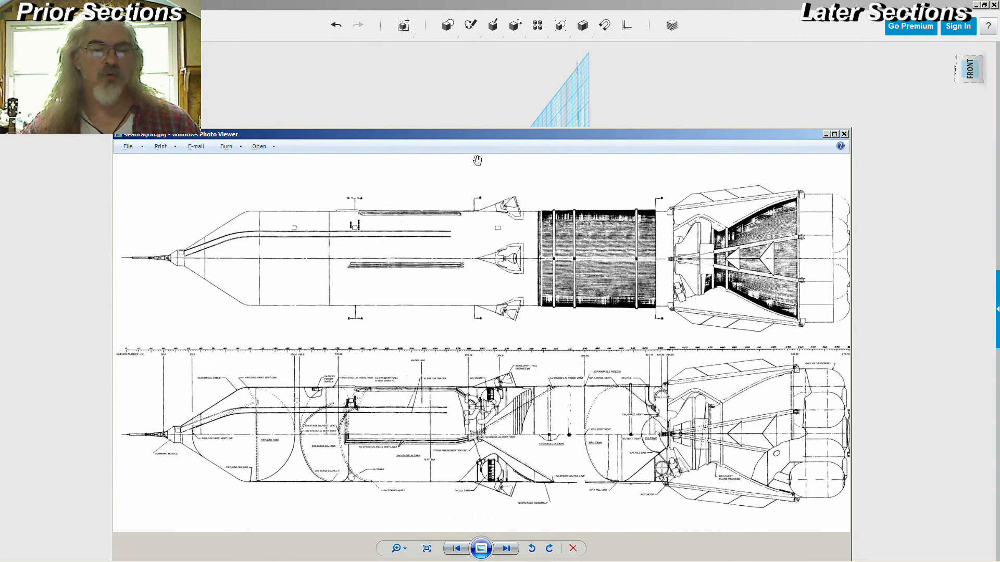
pyautogui.moveTo(478, 128); pyautogui.dragTo(479, 331)
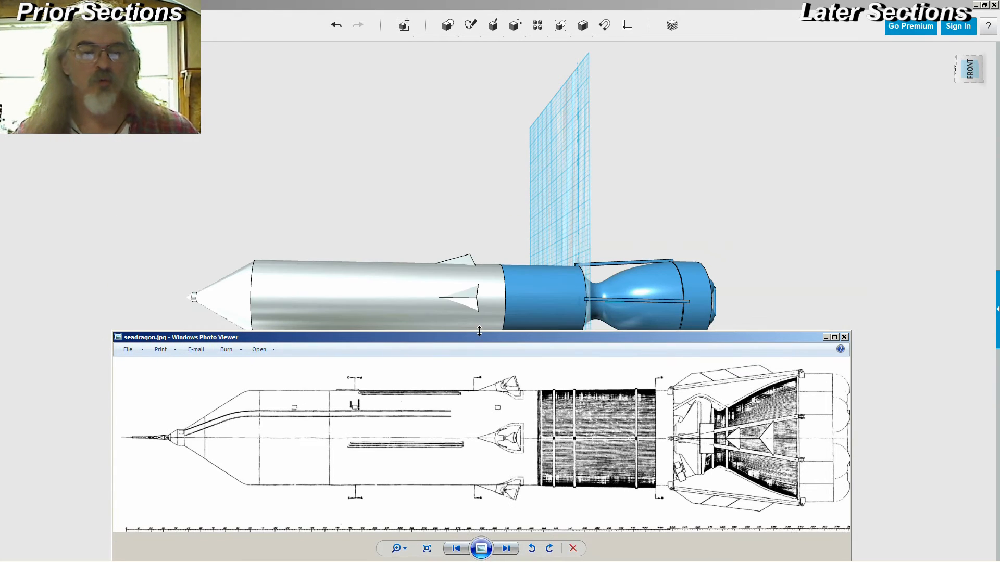
pyautogui.moveTo(479, 499); pyautogui.dragTo(477, 389)
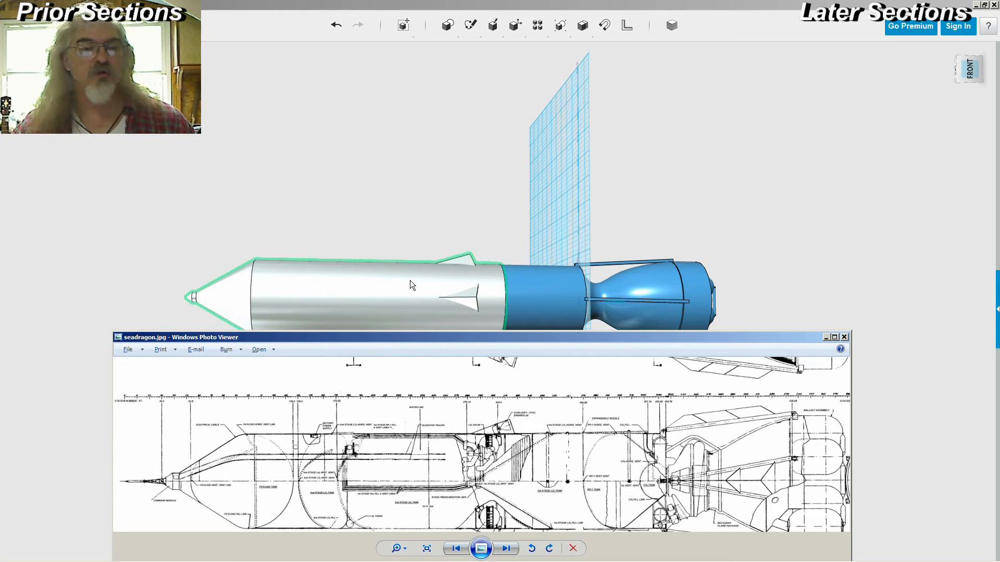
pyautogui.click(414, 231)
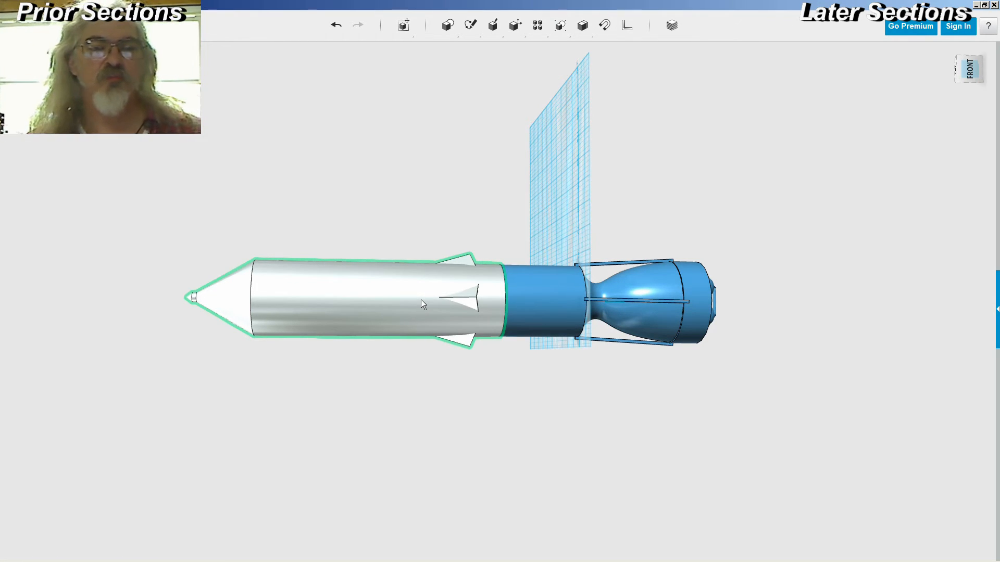
# - Undo the circular pattern of the strut around the rocket's central axis
pyautogui.moveTo(569, 395)
pyautogui.mouseDown(button='right')
pyautogui.moveTo(547, 396)
pyautogui.moveTo(567, 393)
pyautogui.mouseUp(button='right')
pyautogui.click(972, 92)
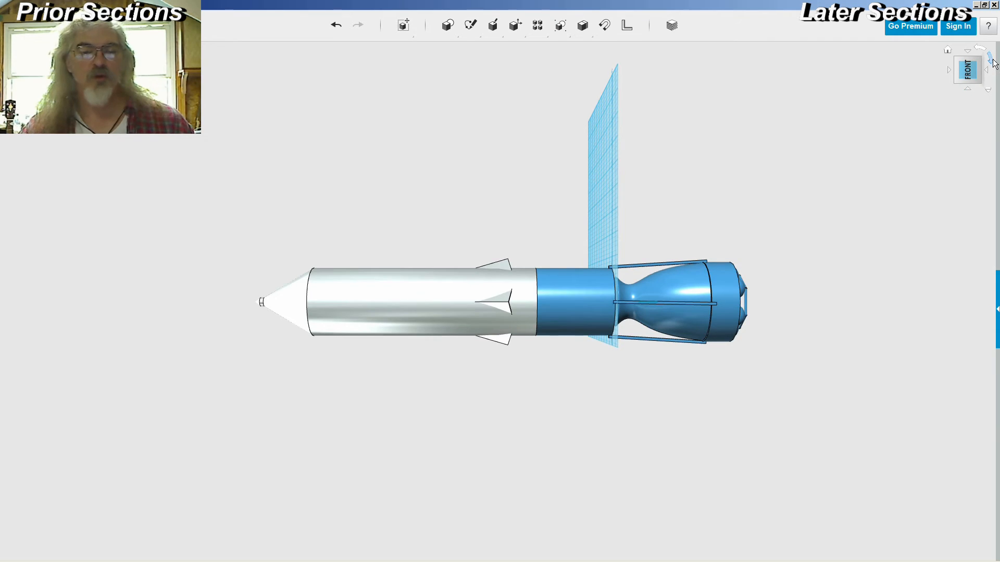
pyautogui.click(993, 62)
pyautogui.moveTo(687, 292); pyautogui.dragTo(681, 267, button='right')
pyautogui.scroll(-3, 684, 285)
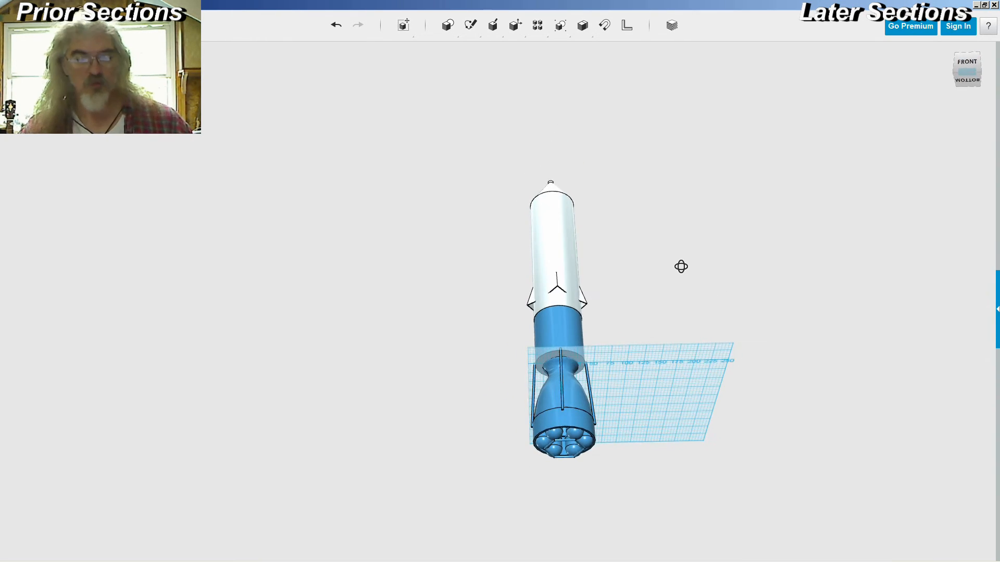
pyautogui.hotkey('ctrl', 'z')
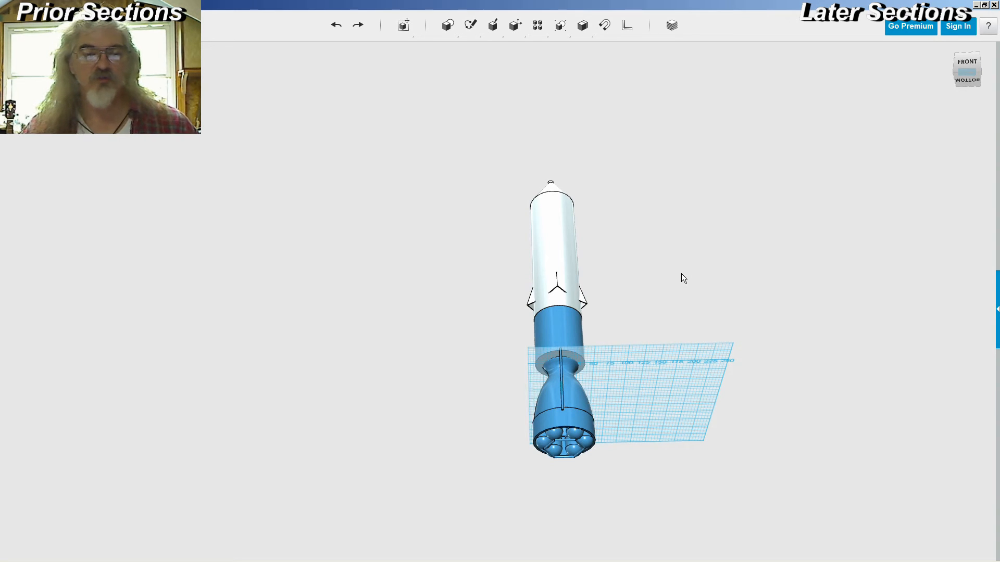
# - Try to tilt the single strut sideways across the front of the nozzle
pyautogui.moveTo(675, 356); pyautogui.dragTo(652, 377, button='right')
pyautogui.scroll(5, 643, 385)
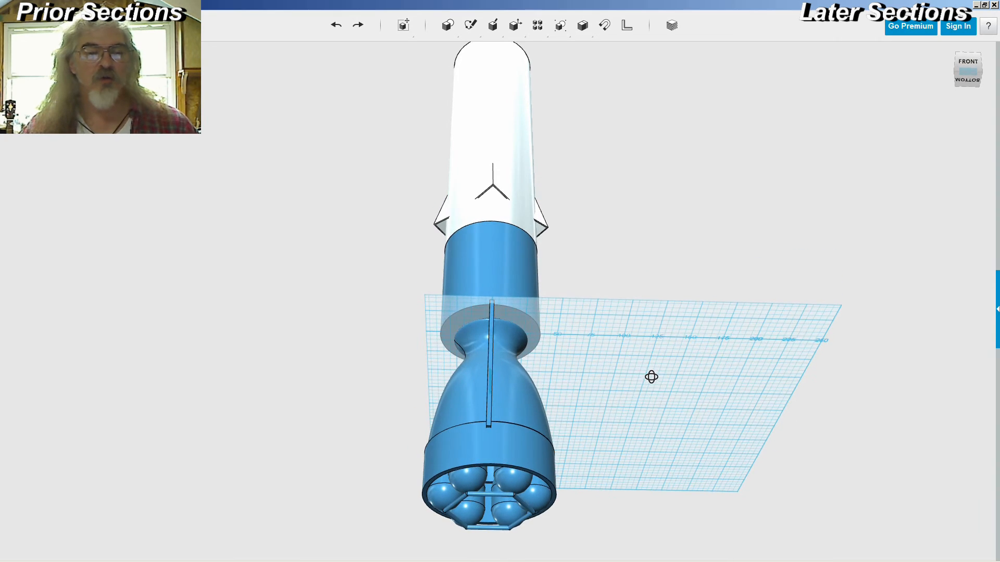
pyautogui.click(491, 412)
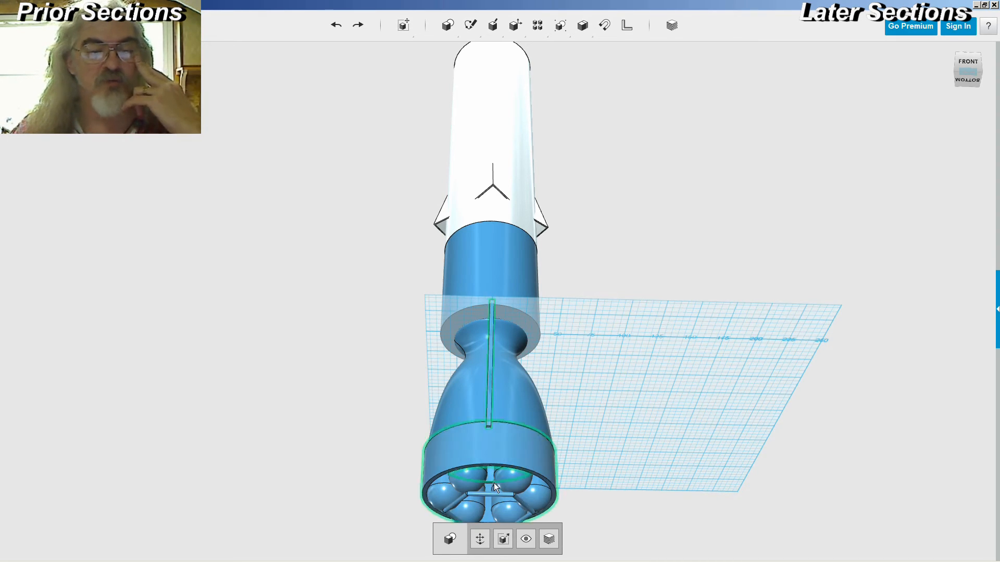
pyautogui.click(479, 539)
pyautogui.moveTo(614, 334); pyautogui.dragTo(614, 357, button='right')
pyautogui.moveTo(496, 387); pyautogui.dragTo(508, 391)
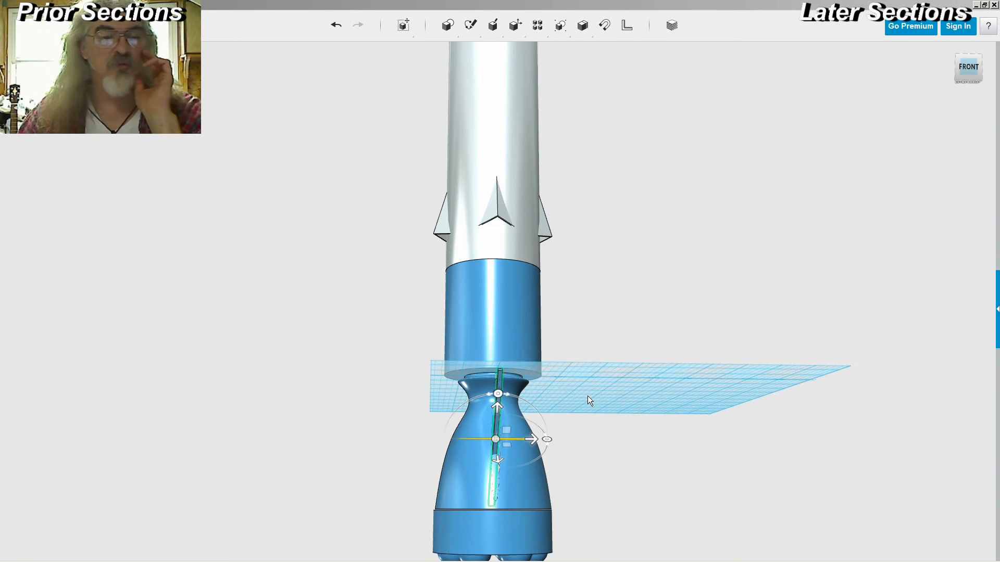
pyautogui.hotkey('ctrl', 'z')
# - Rotate the strut so it slants across the nozzle, its upper end toward the right and its lower end toward the left
pyautogui.click(494, 401)
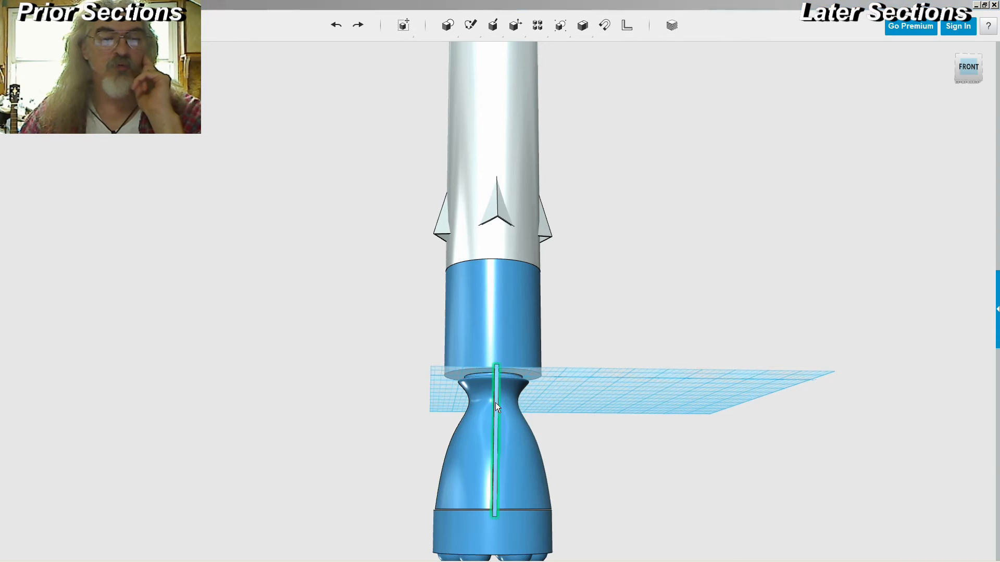
pyautogui.click(480, 538)
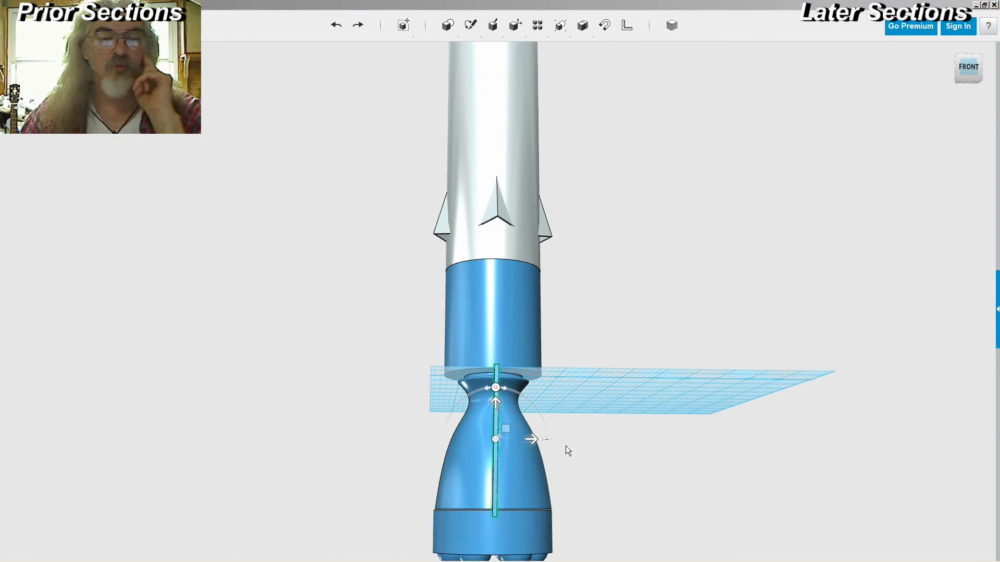
pyautogui.moveTo(596, 419); pyautogui.dragTo(631, 424, button='right')
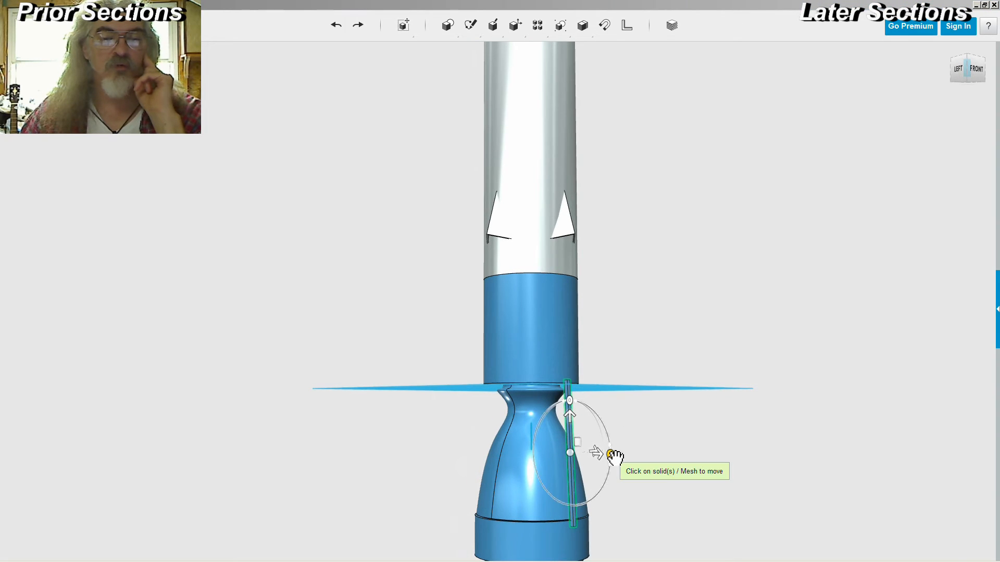
pyautogui.moveTo(665, 437); pyautogui.dragTo(635, 422, button='right')
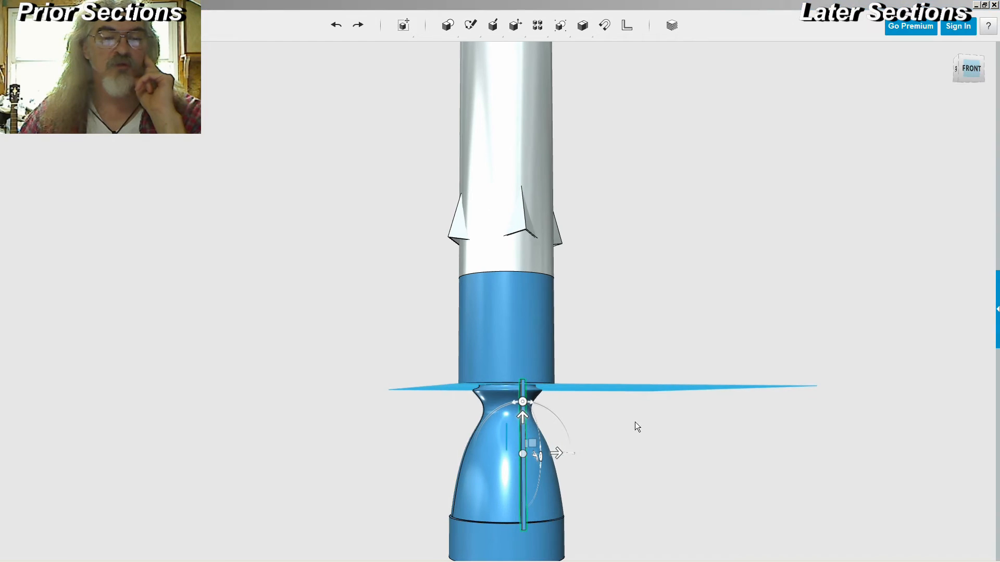
pyautogui.moveTo(523, 402); pyautogui.dragTo(534, 403)
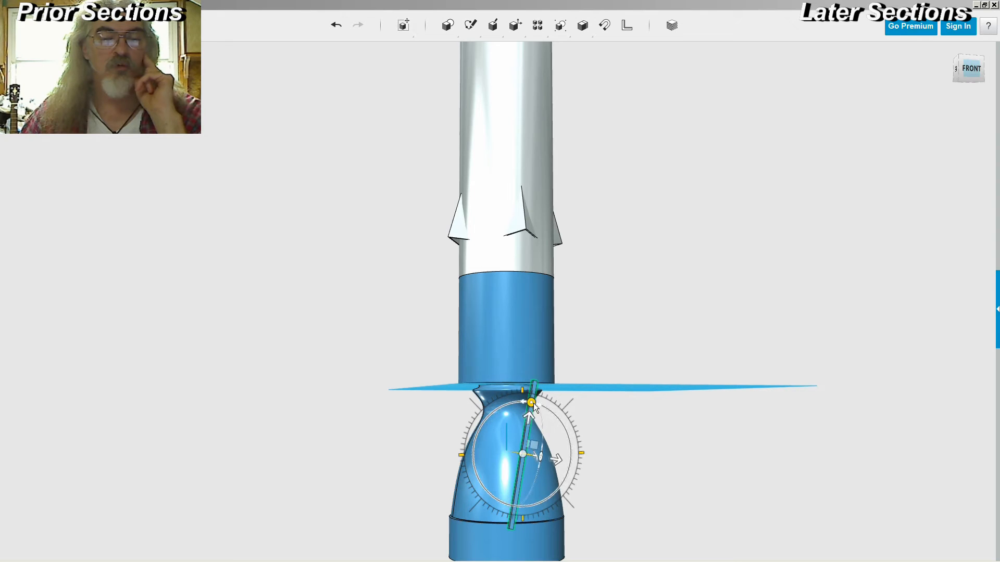
pyautogui.click(654, 413)
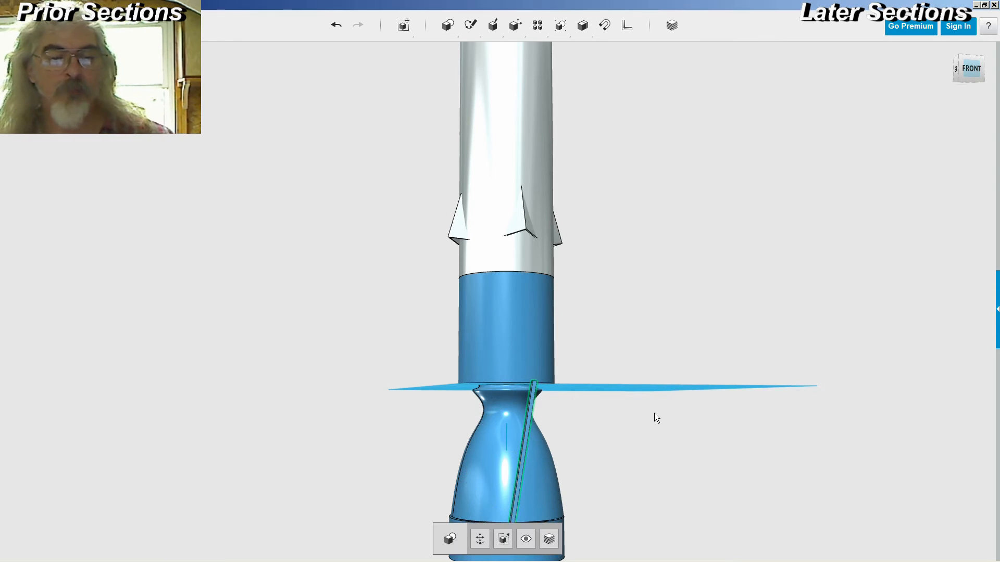
# - Move the slanted strut sideways until its upper end sits on the rocket's centerline in the front view
pyautogui.moveTo(651, 415); pyautogui.dragTo(636, 430, button='right')
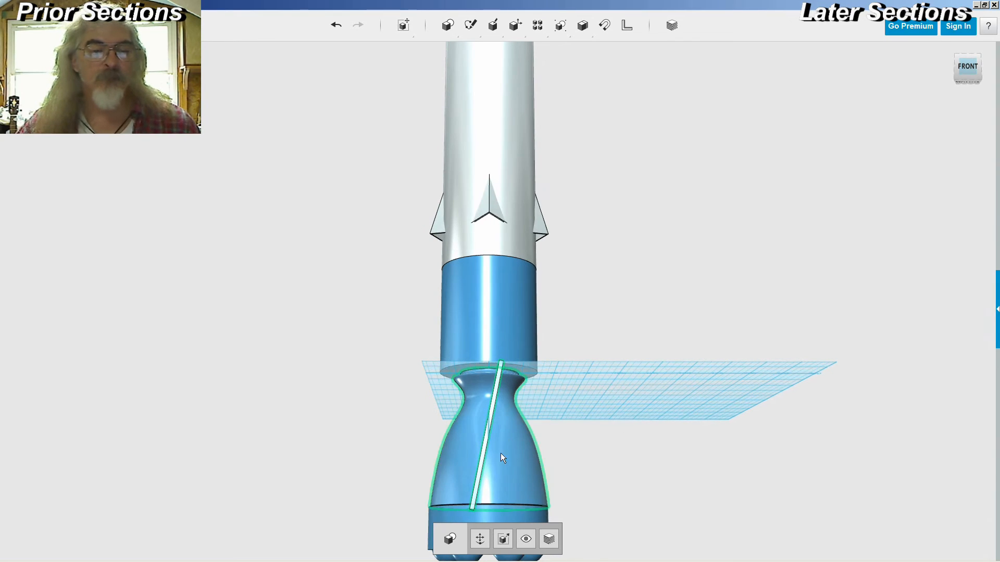
pyautogui.click(477, 535)
pyautogui.moveTo(529, 435); pyautogui.dragTo(514, 440)
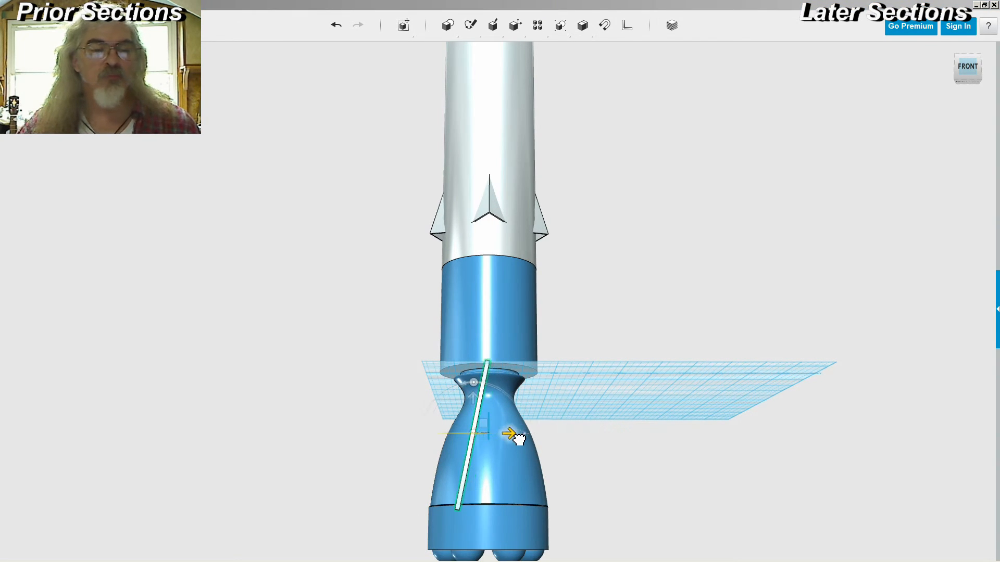
pyautogui.moveTo(570, 417); pyautogui.dragTo(573, 421, button='right')
pyautogui.click(575, 420)
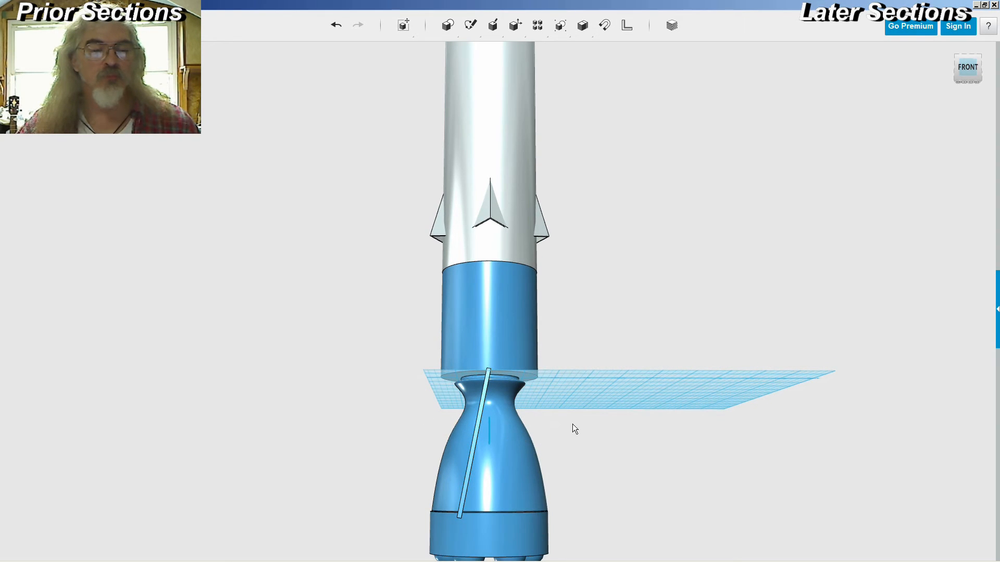
# - Duplicate the slanted strut and rotate the copy to the opposite slant, so that it crosses the original
pyautogui.click(473, 445)
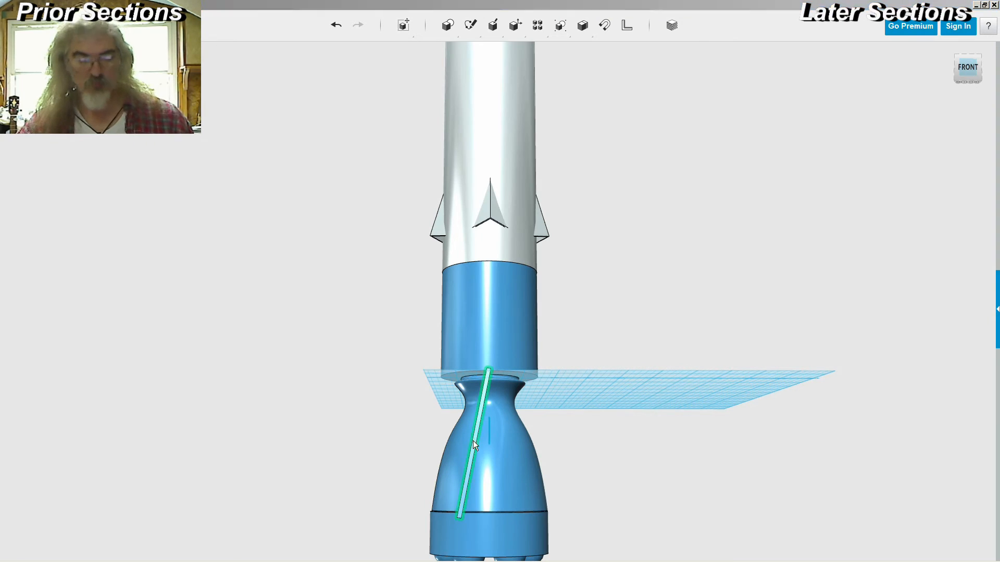
pyautogui.hotkey('ctrl', 't')
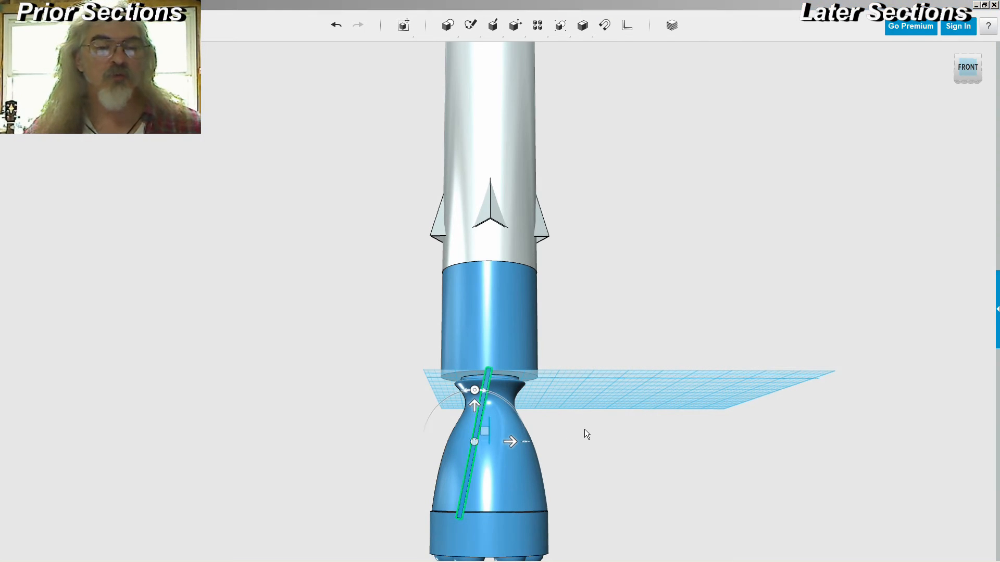
pyautogui.moveTo(479, 394); pyautogui.dragTo(457, 396)
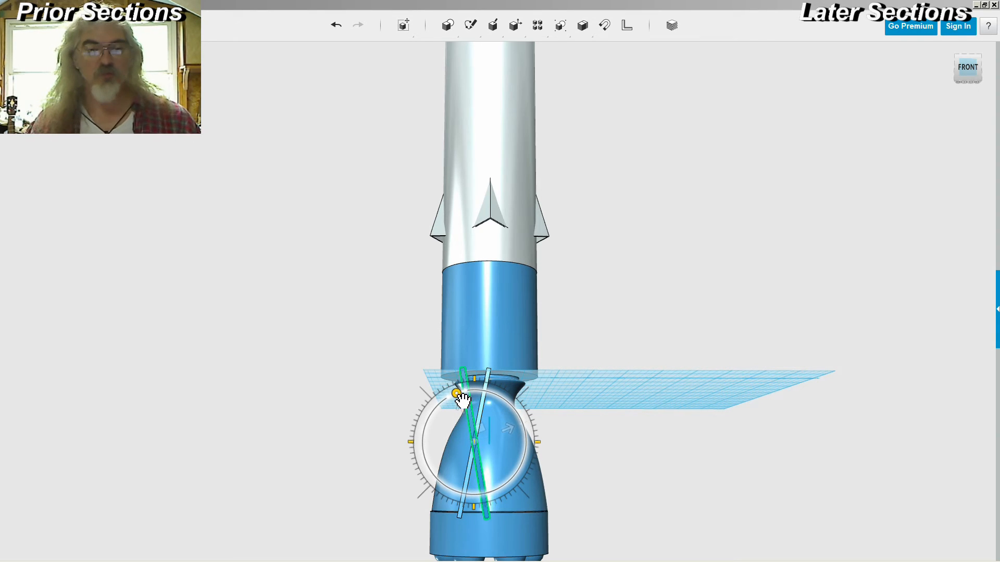
pyautogui.click(578, 438)
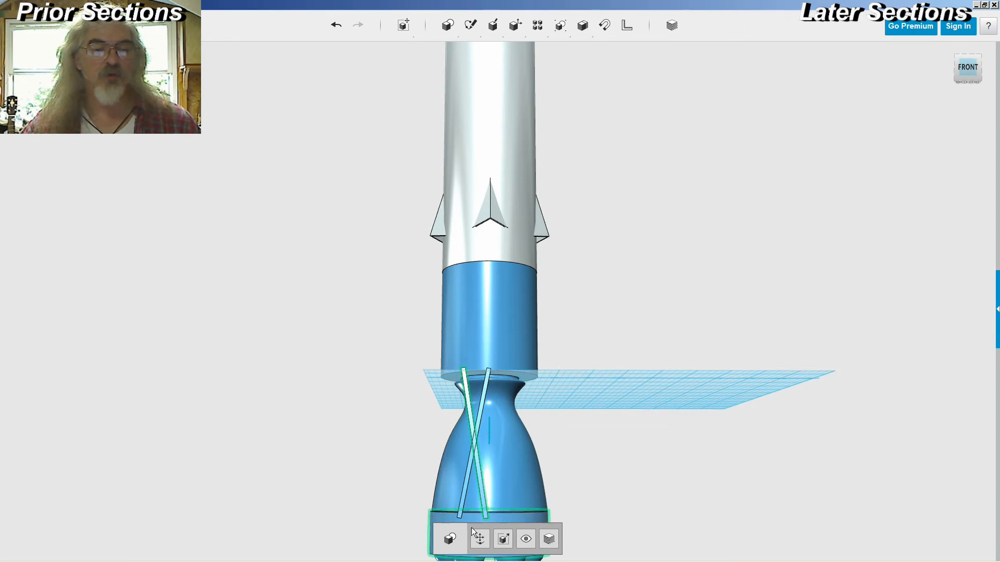
# - Move the copied strut sideways until its upper end meets the original's on the rocket's centerline, forming an inverted V
pyautogui.click(479, 537)
pyautogui.moveTo(515, 443); pyautogui.dragTo(541, 444)
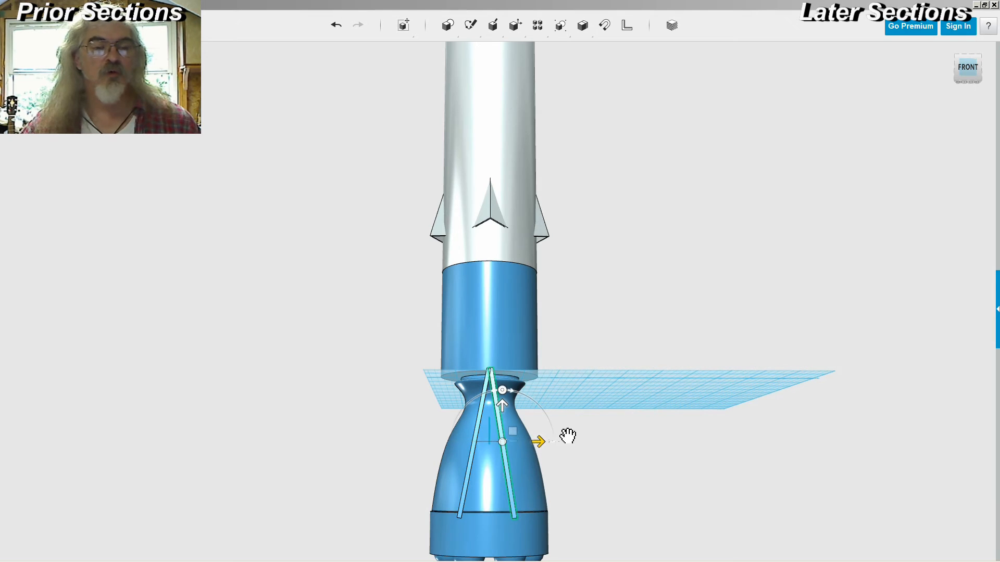
pyautogui.scroll(5, 508, 392)
pyautogui.scroll(3, 508, 391)
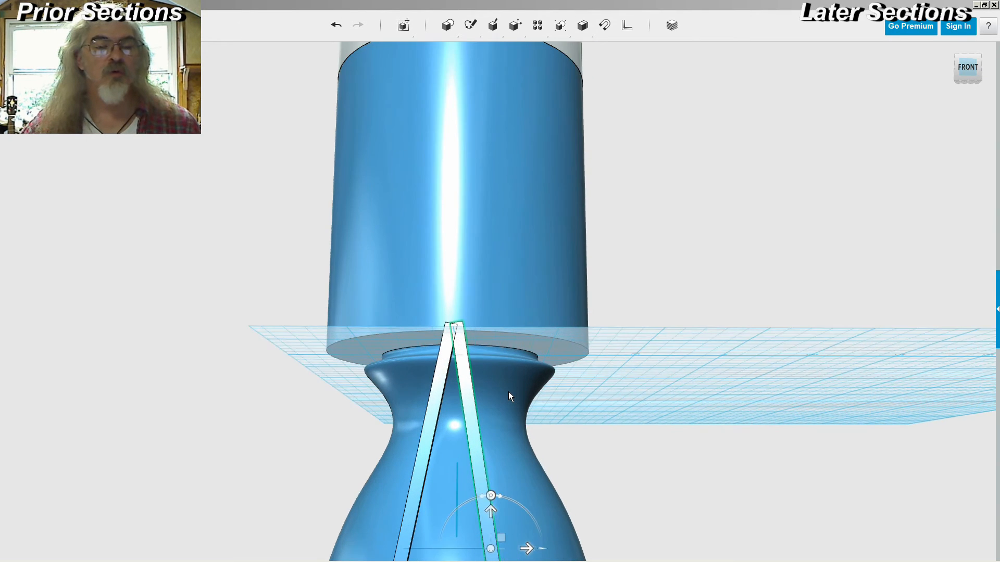
pyautogui.moveTo(570, 368); pyautogui.dragTo(573, 381, button='right')
pyautogui.moveTo(644, 440); pyautogui.dragTo(636, 414, button='right')
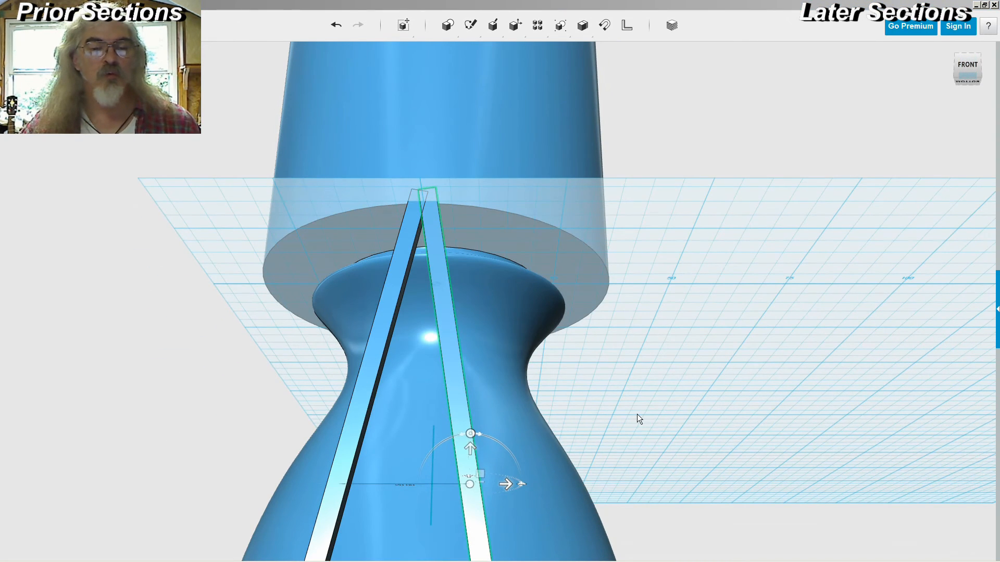
# - Adjust the tilt of both struts slightly together and move the pair inward toward the rocket body and ballast ring
pyautogui.scroll(-5, 637, 414)
pyautogui.moveTo(636, 414); pyautogui.dragTo(712, 409, button='right')
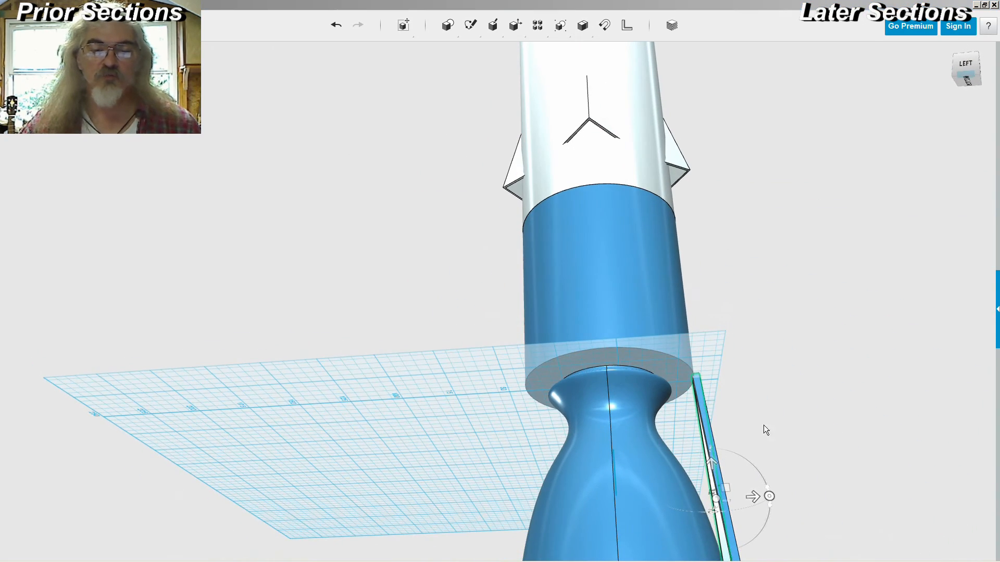
pyautogui.moveTo(763, 420); pyautogui.dragTo(693, 275, button='middle')
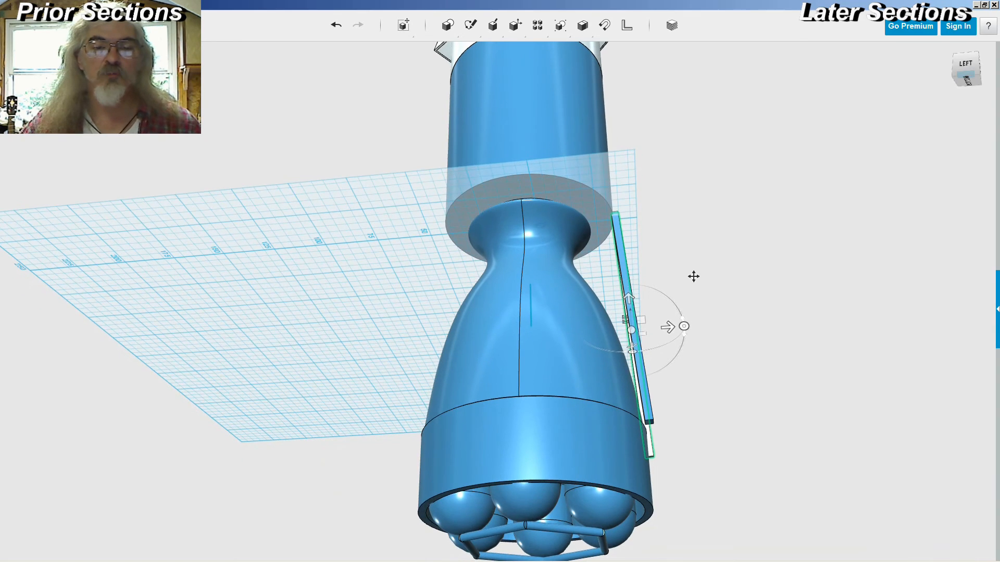
pyautogui.moveTo(710, 298); pyautogui.dragTo(706, 324, button='right')
pyautogui.moveTo(739, 384); pyautogui.dragTo(714, 384, button='right')
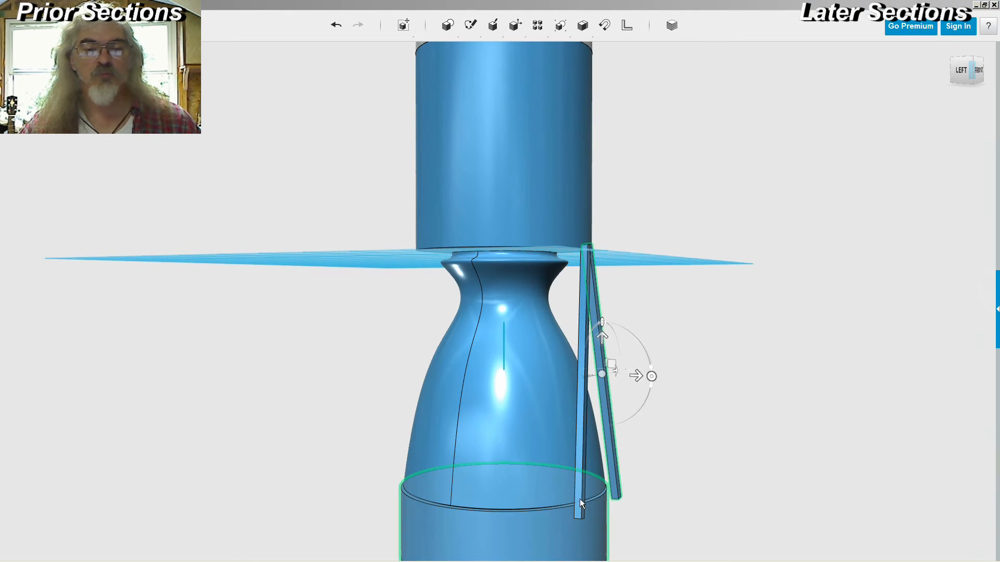
pyautogui.click(683, 446)
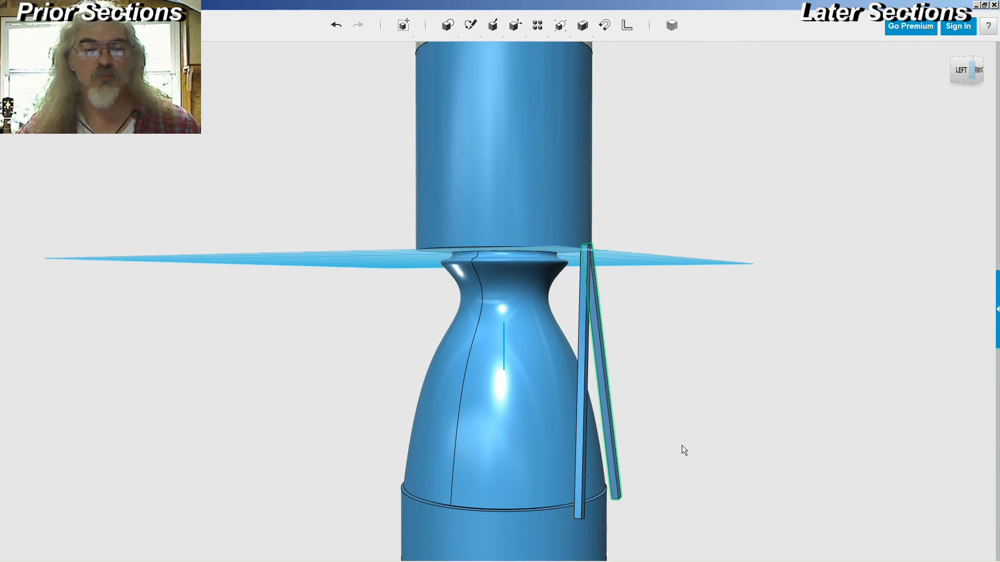
pyautogui.click(582, 450)
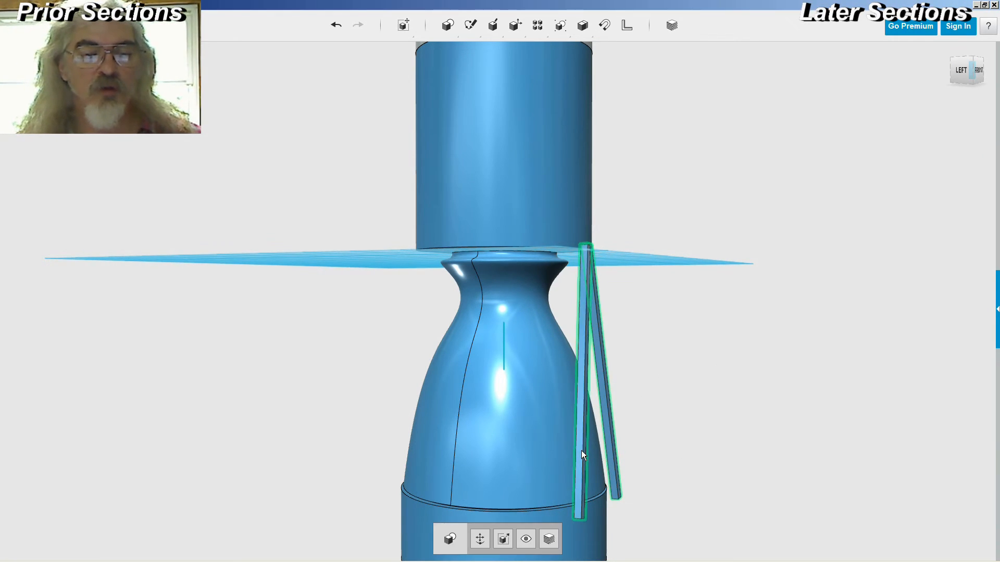
pyautogui.keyDown('ctrl'); pyautogui.click(608, 451); pyautogui.keyUp('ctrl')
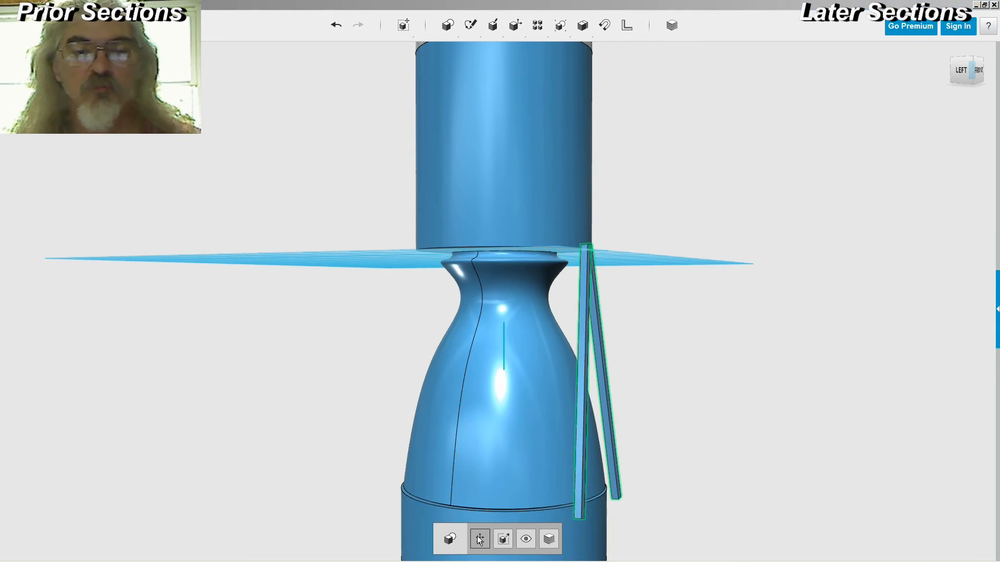
pyautogui.click(478, 538)
pyautogui.moveTo(710, 445); pyautogui.dragTo(735, 435, button='right')
pyautogui.click(683, 355)
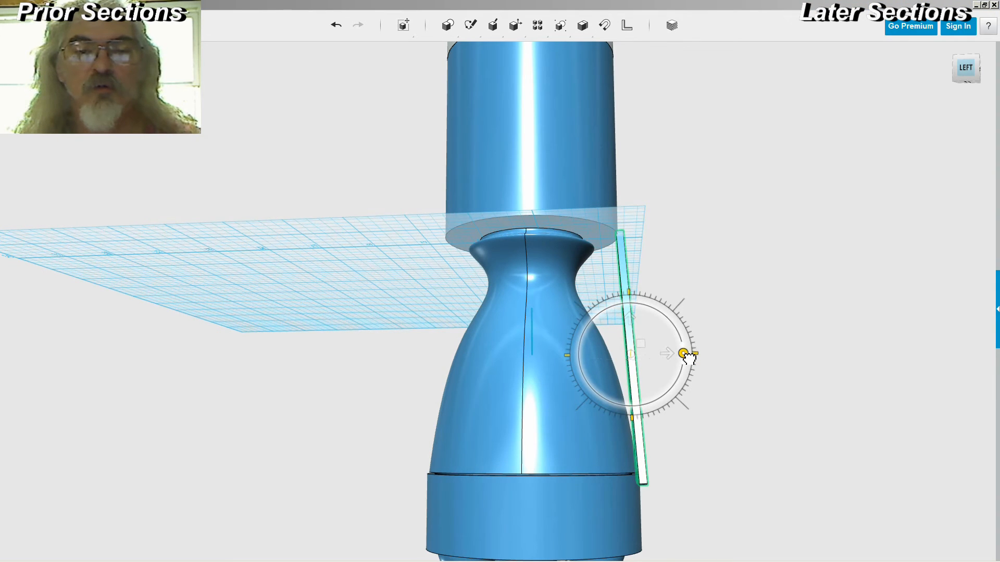
pyautogui.moveTo(684, 356); pyautogui.dragTo(686, 356)
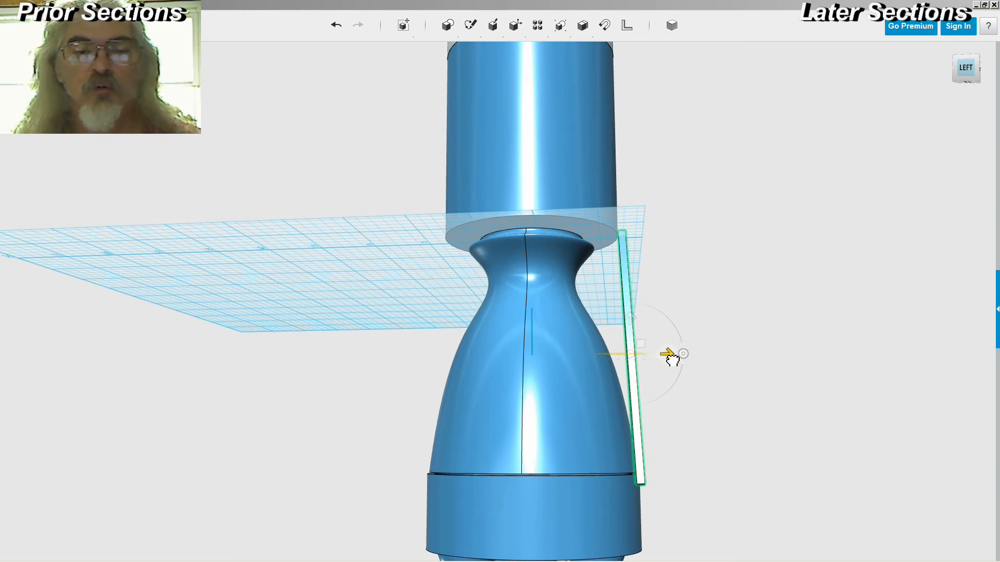
pyautogui.moveTo(668, 359); pyautogui.dragTo(667, 359)
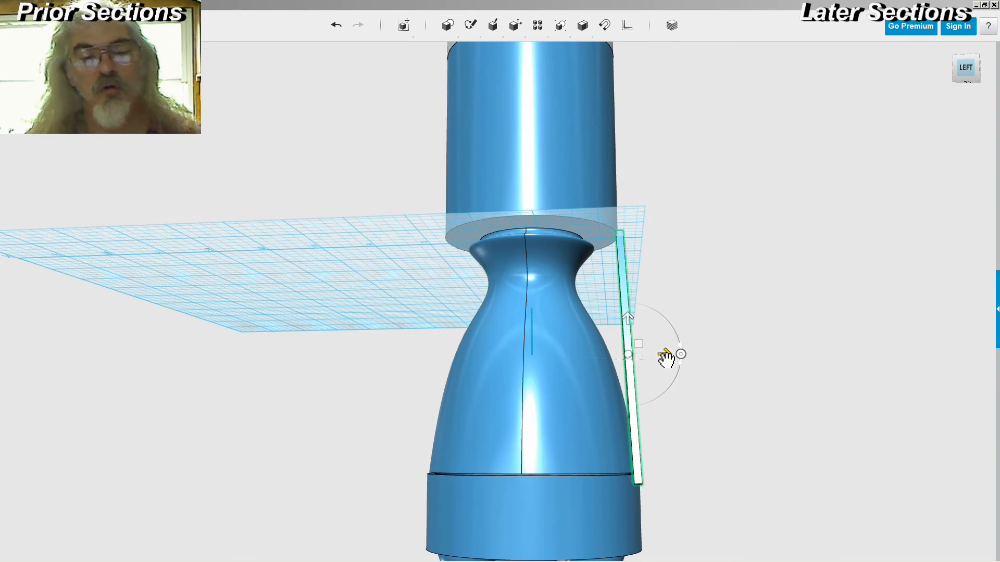
pyautogui.moveTo(667, 359); pyautogui.dragTo(666, 359)
# - Shift the strut pair slightly sideways, then slightly inward toward the rocket's axis, working from the underside of the model
pyautogui.moveTo(665, 357); pyautogui.dragTo(616, 363, button='right')
pyautogui.moveTo(618, 406); pyautogui.dragTo(739, 391, button='right')
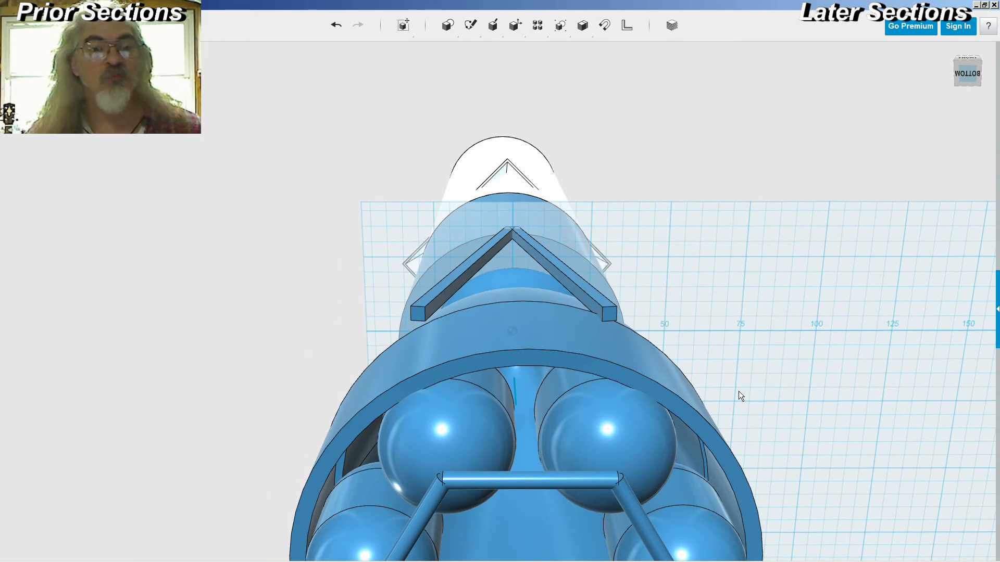
pyautogui.moveTo(742, 354); pyautogui.dragTo(729, 322, button='right')
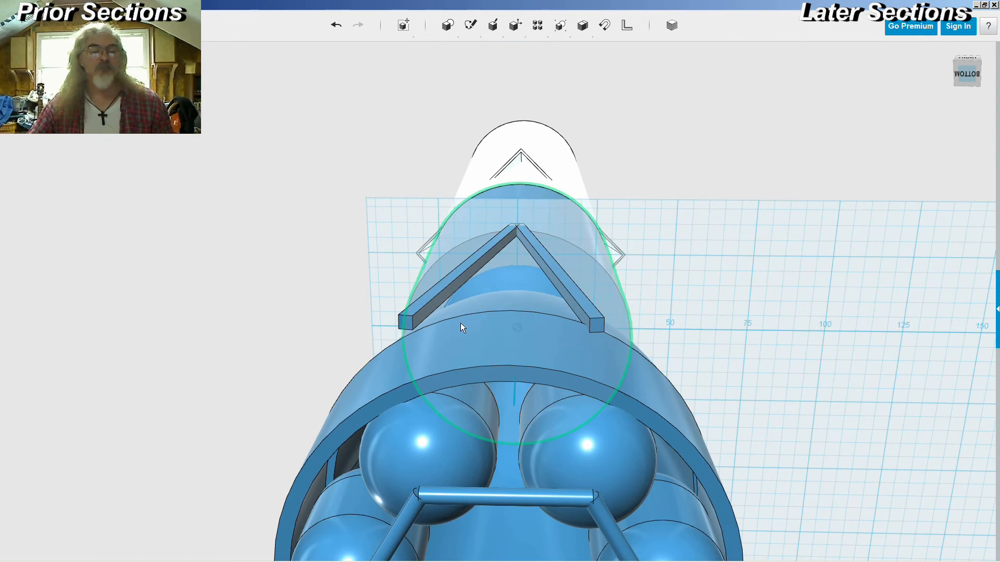
pyautogui.moveTo(265, 323)
pyautogui.mouseDown(button='right')
pyautogui.moveTo(252, 397)
pyautogui.moveTo(260, 395)
pyautogui.moveTo(249, 388)
pyautogui.moveTo(252, 301)
pyautogui.moveTo(250, 313)
pyautogui.mouseUp(button='right')
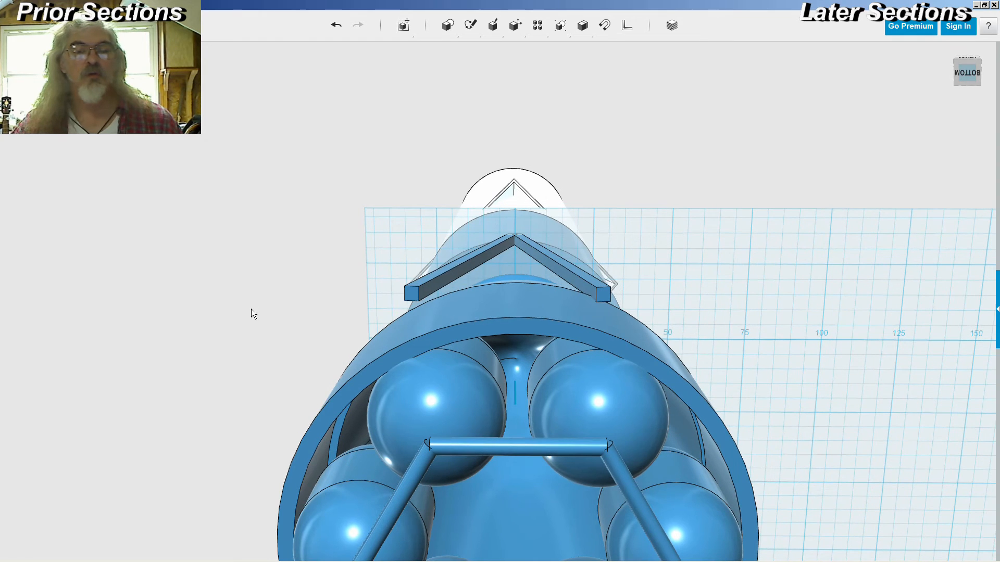
pyautogui.click(410, 292)
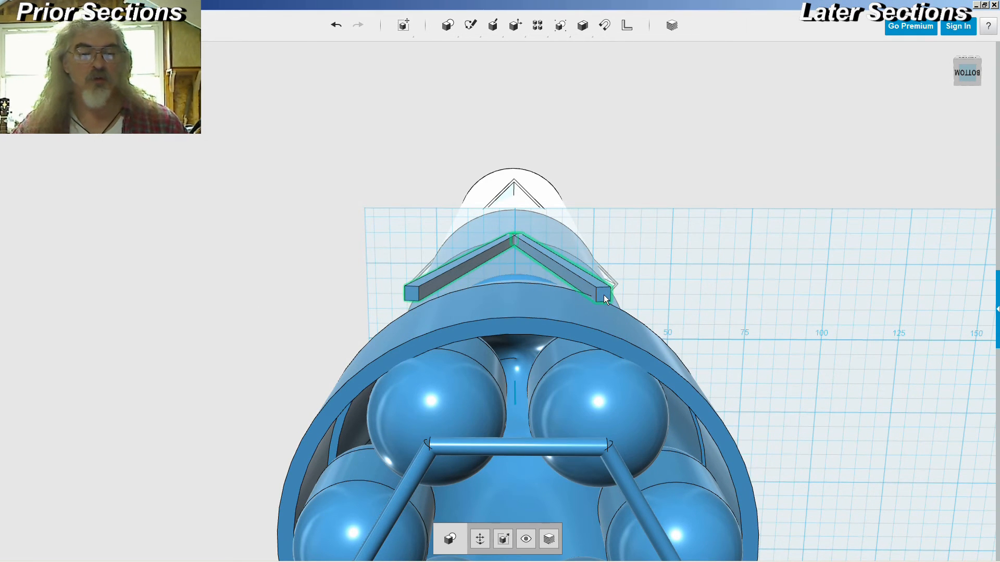
pyautogui.click(479, 539)
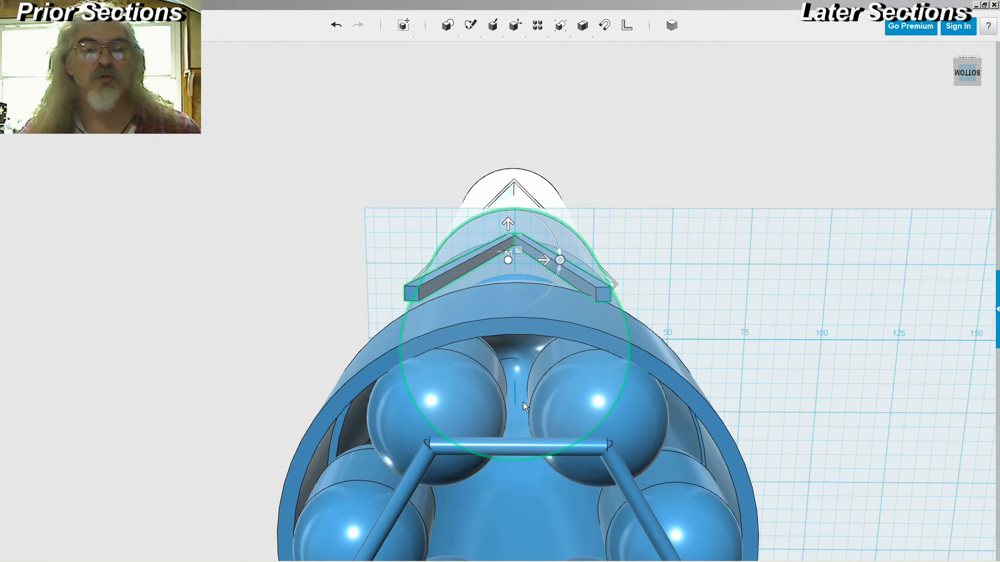
pyautogui.moveTo(553, 262); pyautogui.dragTo(558, 262)
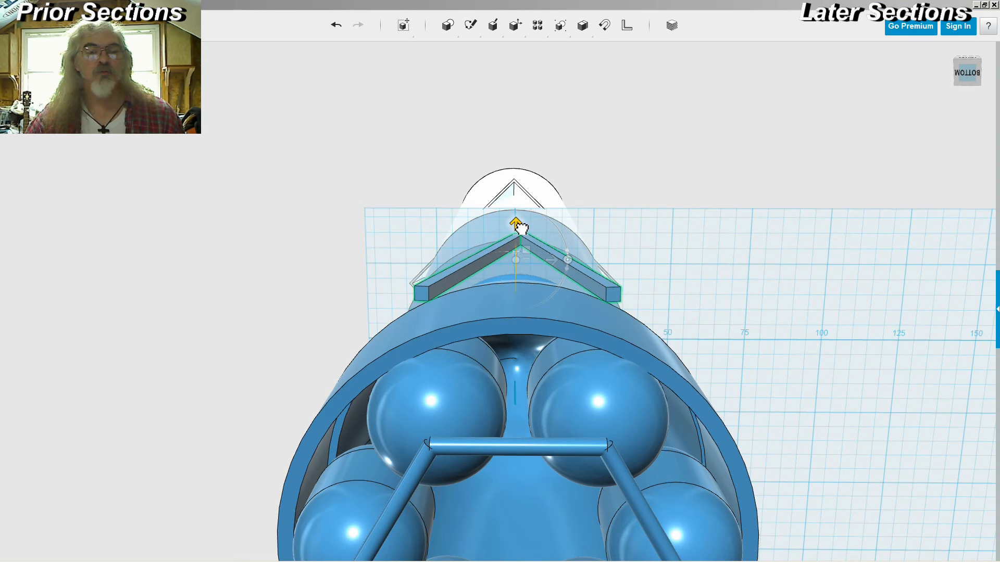
pyautogui.moveTo(520, 228); pyautogui.dragTo(522, 231)
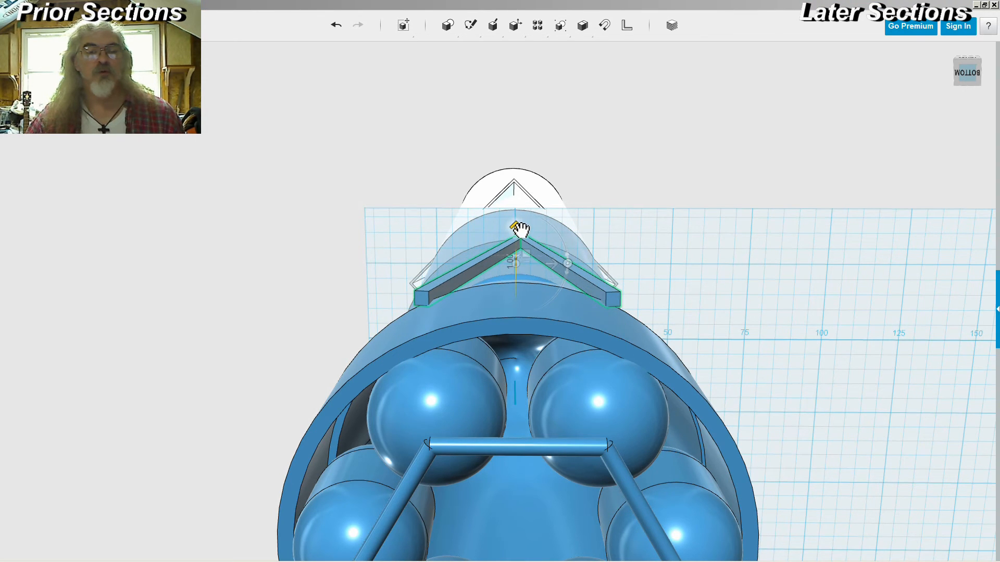
pyautogui.click(767, 263)
# - Shift the ballast ring, the six spheres and the hexagonal rod frame together slightly sideways to center them around the nozzle
pyautogui.moveTo(767, 264)
pyautogui.mouseDown(button='right')
pyautogui.moveTo(815, 282)
pyautogui.moveTo(797, 268)
pyautogui.moveTo(761, 303)
pyautogui.moveTo(761, 344)
pyautogui.moveTo(749, 236)
pyautogui.moveTo(760, 237)
pyautogui.moveTo(745, 239)
pyautogui.moveTo(756, 239)
pyautogui.moveTo(754, 276)
pyautogui.mouseUp(button='right')
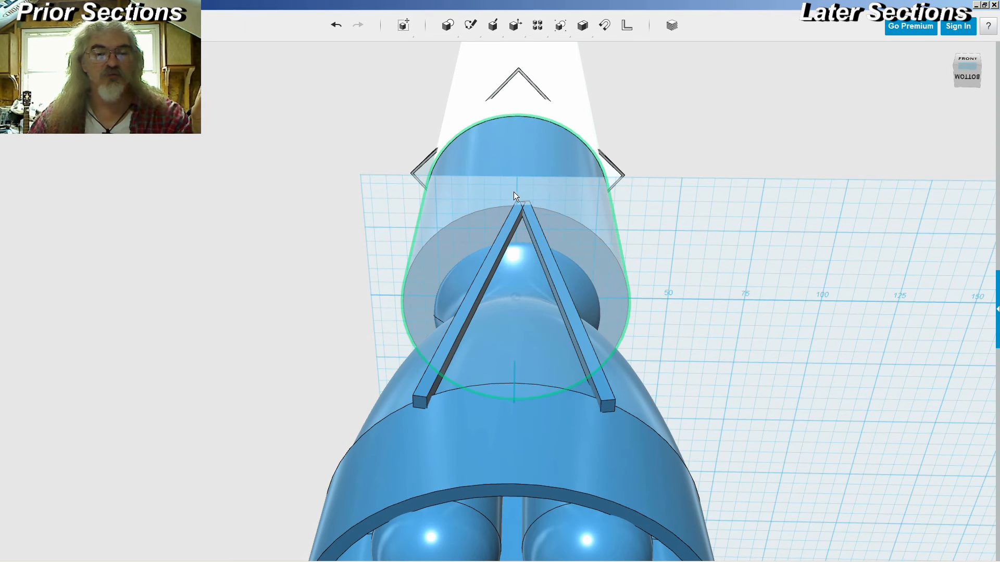
pyautogui.moveTo(667, 305); pyautogui.dragTo(731, 304, button='right')
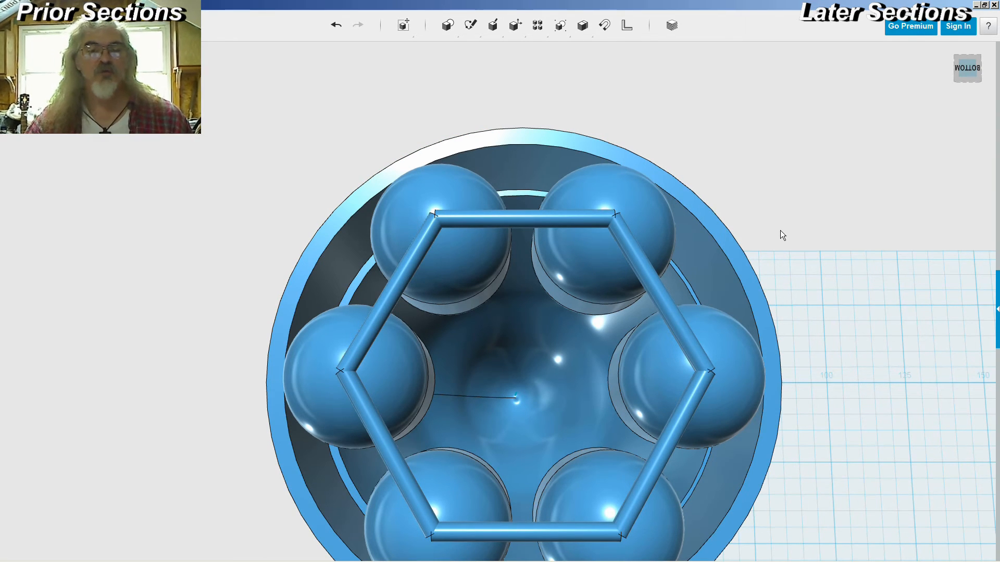
pyautogui.click(732, 243)
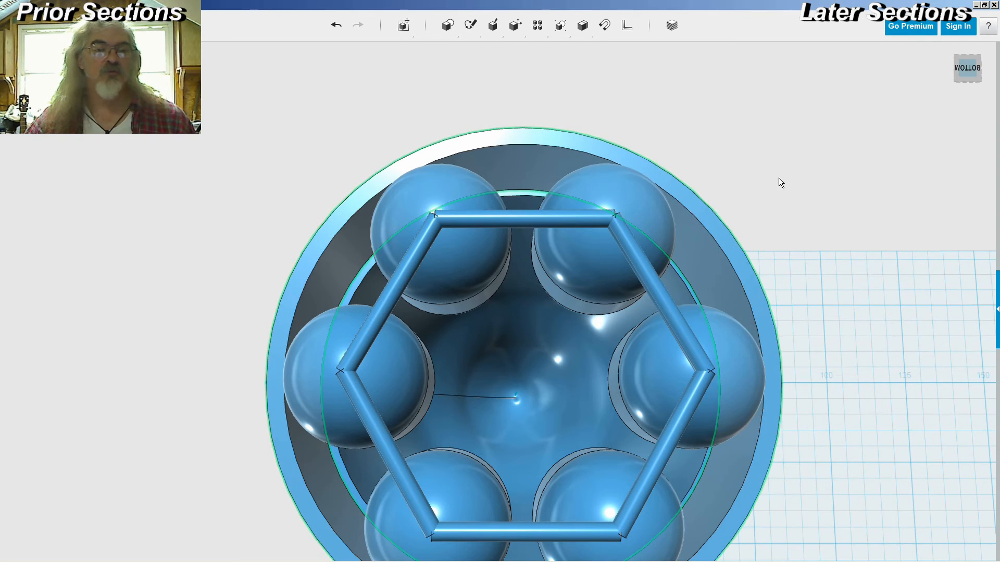
pyautogui.keyDown('ctrl'); pyautogui.click(592, 264); pyautogui.keyUp('ctrl')
pyautogui.keyDown('ctrl'); pyautogui.click(468, 255); pyautogui.keyUp('ctrl')
pyautogui.keyDown('ctrl'); pyautogui.click(394, 358); pyautogui.keyUp('ctrl')
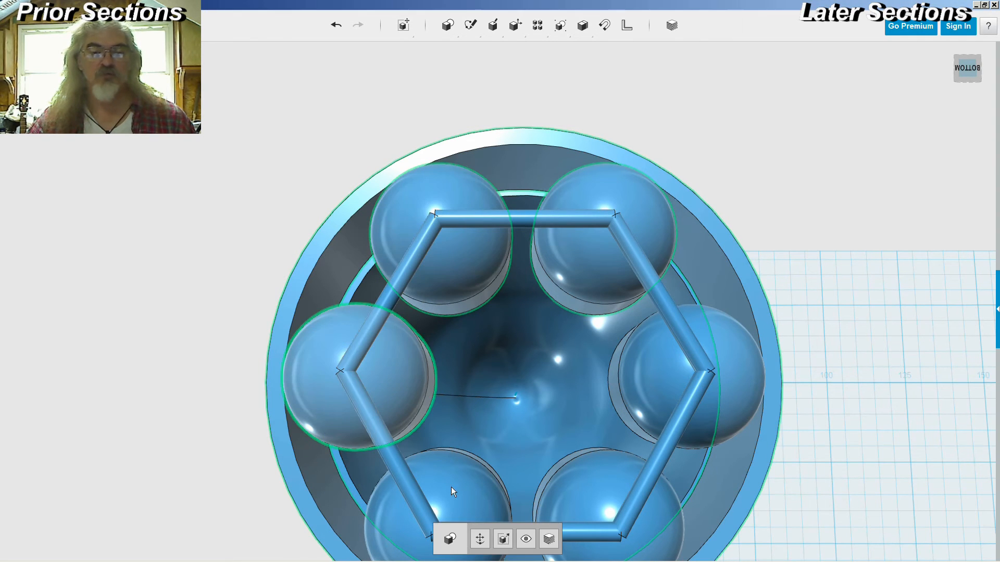
pyautogui.keyDown('ctrl'); pyautogui.click(451, 486); pyautogui.keyUp('ctrl')
pyautogui.keyDown('ctrl'); pyautogui.click(614, 486); pyautogui.keyUp('ctrl')
pyautogui.keyDown('ctrl'); pyautogui.click(693, 403); pyautogui.keyUp('ctrl')
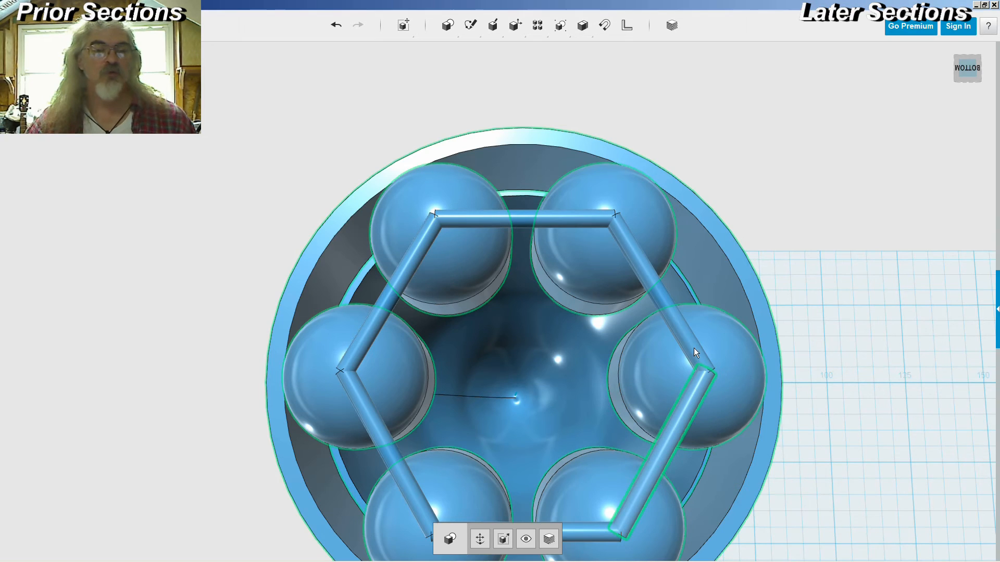
pyautogui.keyDown('ctrl'); pyautogui.click(557, 219); pyautogui.keyUp('ctrl')
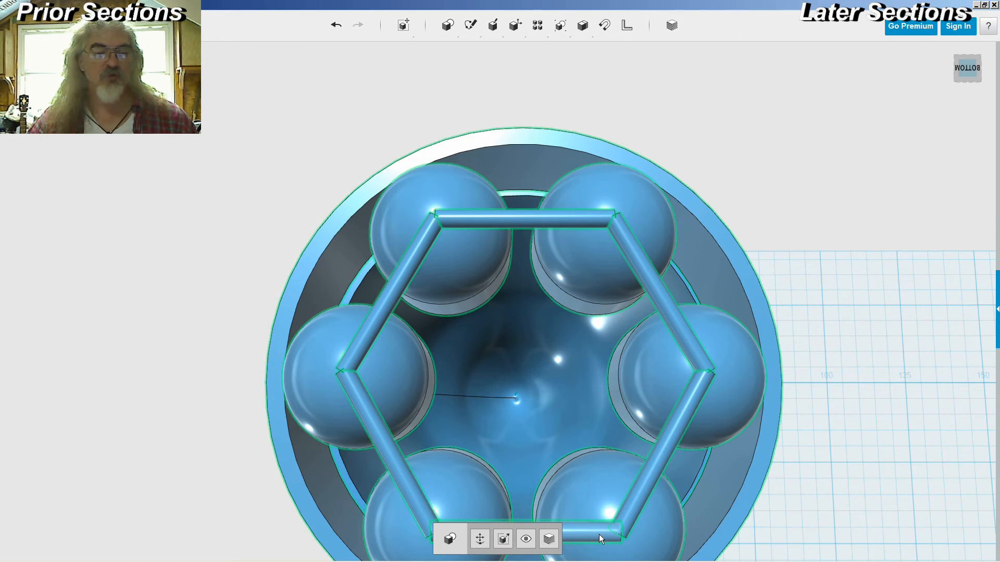
pyautogui.click(480, 539)
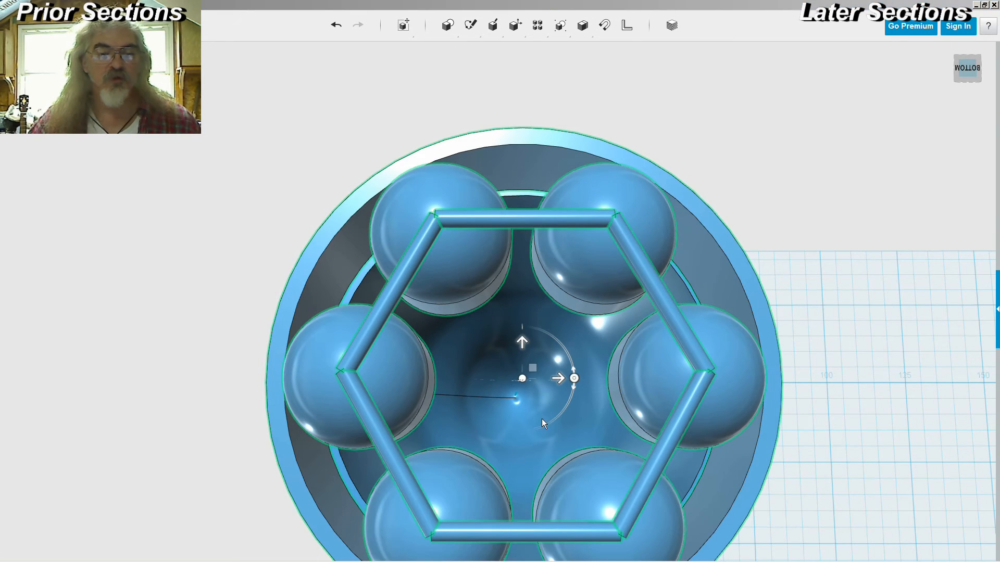
pyautogui.moveTo(567, 377); pyautogui.dragTo(568, 383)
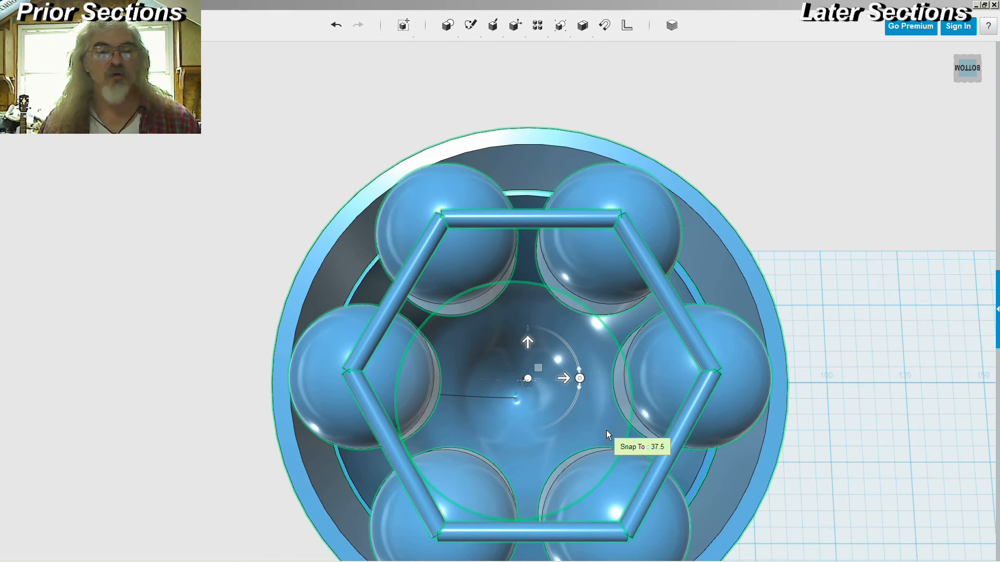
pyautogui.press('Left')
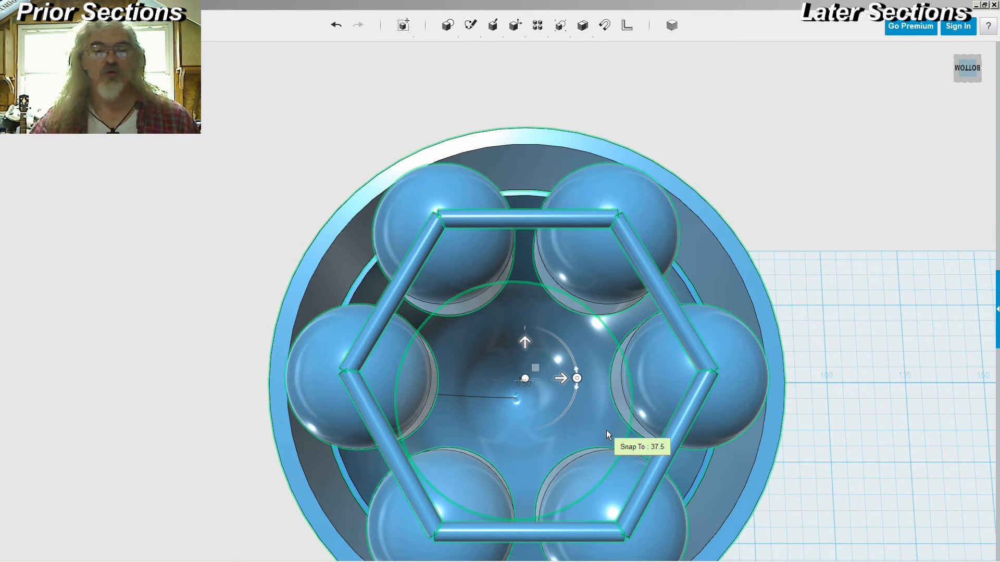
pyautogui.click(606, 430)
pyautogui.click(832, 318)
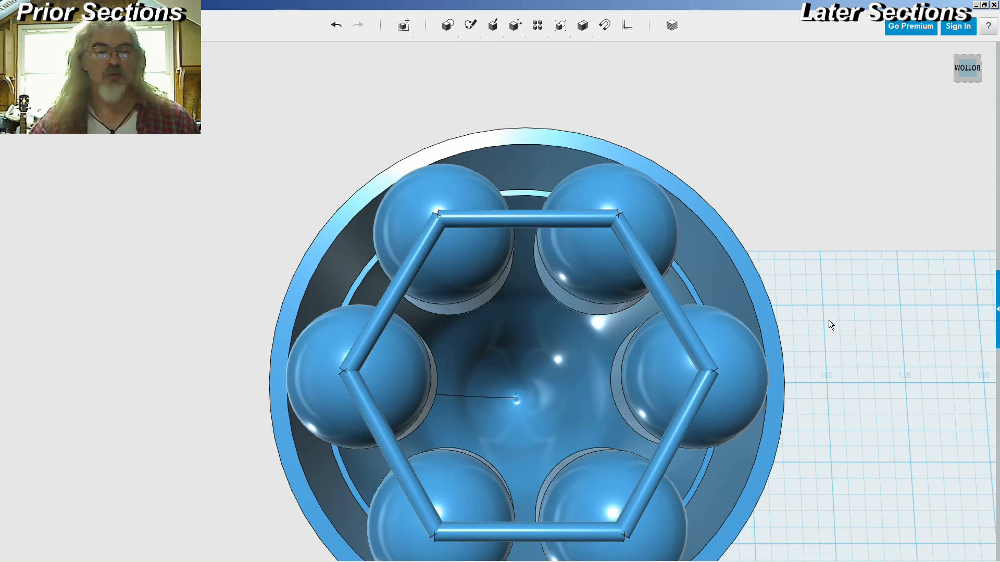
# - Shift the pair of angled struts together slightly sideways to center it over the ballast ring
pyautogui.moveTo(803, 263); pyautogui.dragTo(803, 286, button='right')
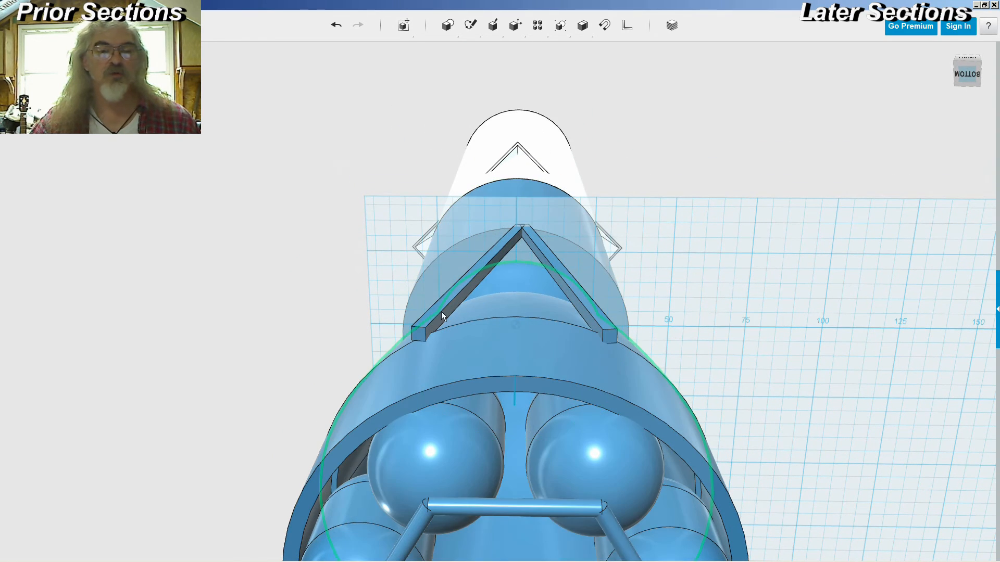
pyautogui.click(434, 315)
pyautogui.keyDown('shift'); pyautogui.click(599, 317); pyautogui.keyUp('shift')
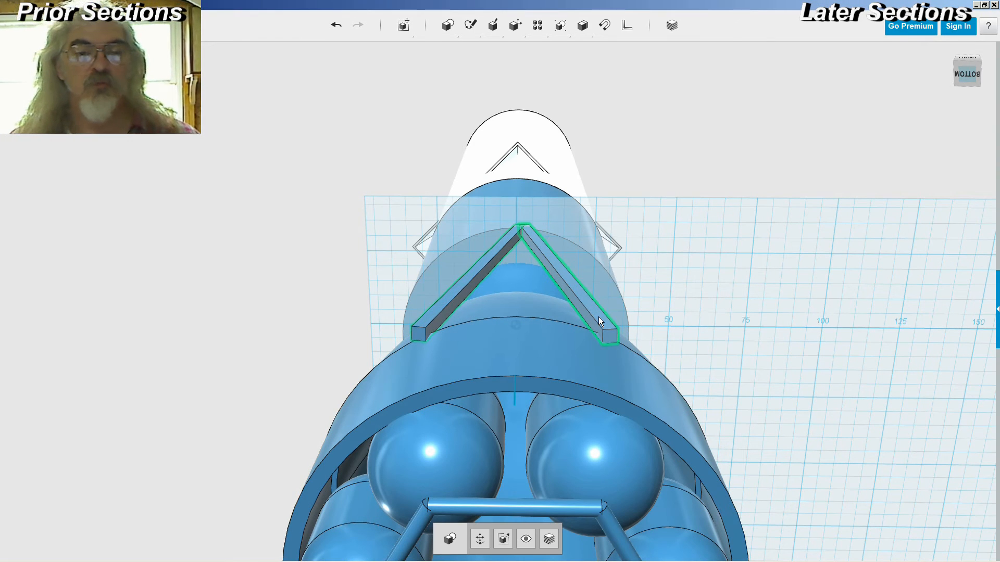
pyautogui.click(479, 540)
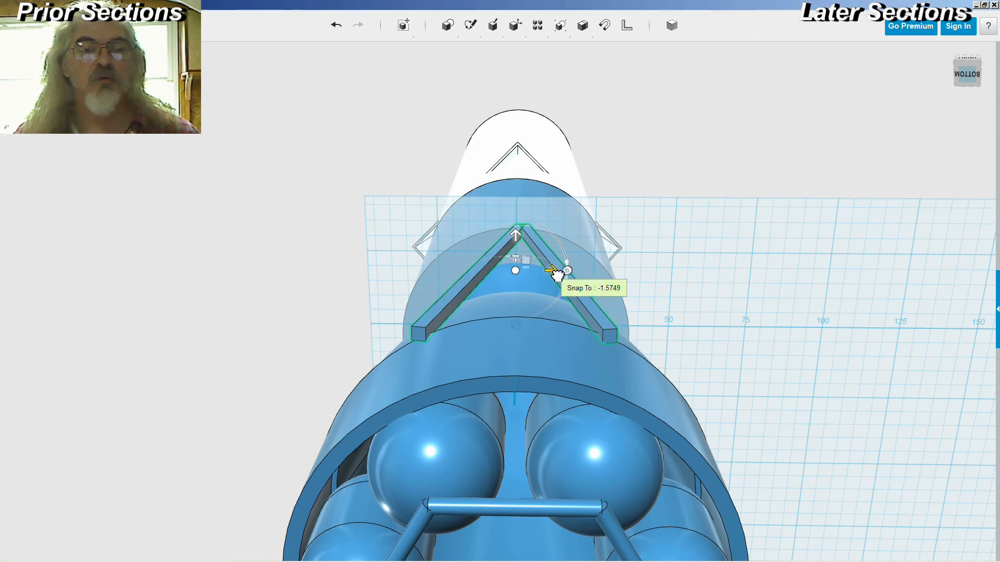
pyautogui.moveTo(555, 275); pyautogui.dragTo(553, 274)
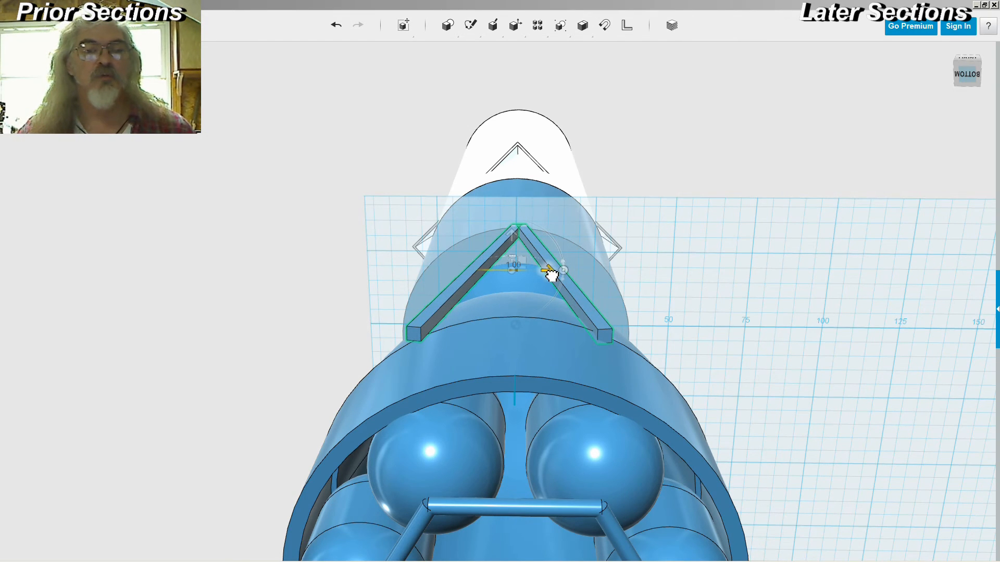
pyautogui.moveTo(552, 275); pyautogui.dragTo(551, 274)
pyautogui.click(714, 250)
pyautogui.moveTo(715, 254)
pyautogui.mouseDown(button='right')
pyautogui.moveTo(714, 235)
pyautogui.moveTo(717, 246)
pyautogui.mouseUp(button='right')
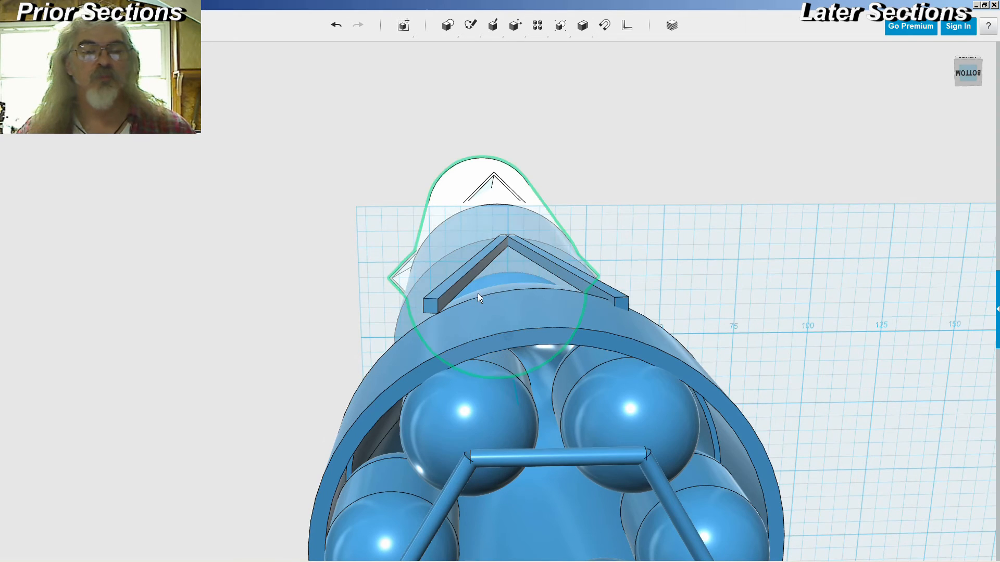
# - Move only the left strut slightly sideways toward the right one so their upper ends overlap more
pyautogui.click(442, 299)
pyautogui.moveTo(647, 223); pyautogui.dragTo(640, 281, button='right')
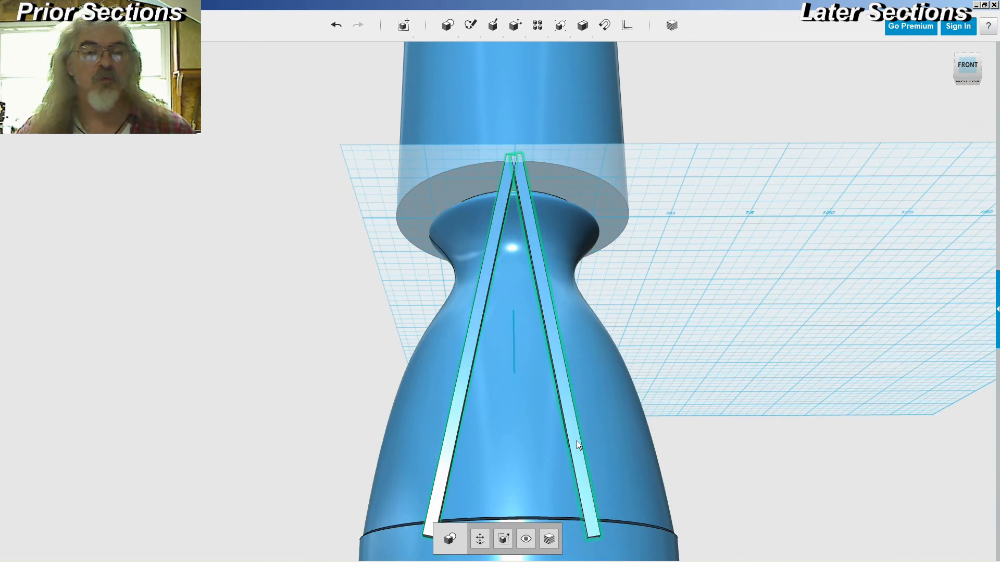
pyautogui.click(480, 539)
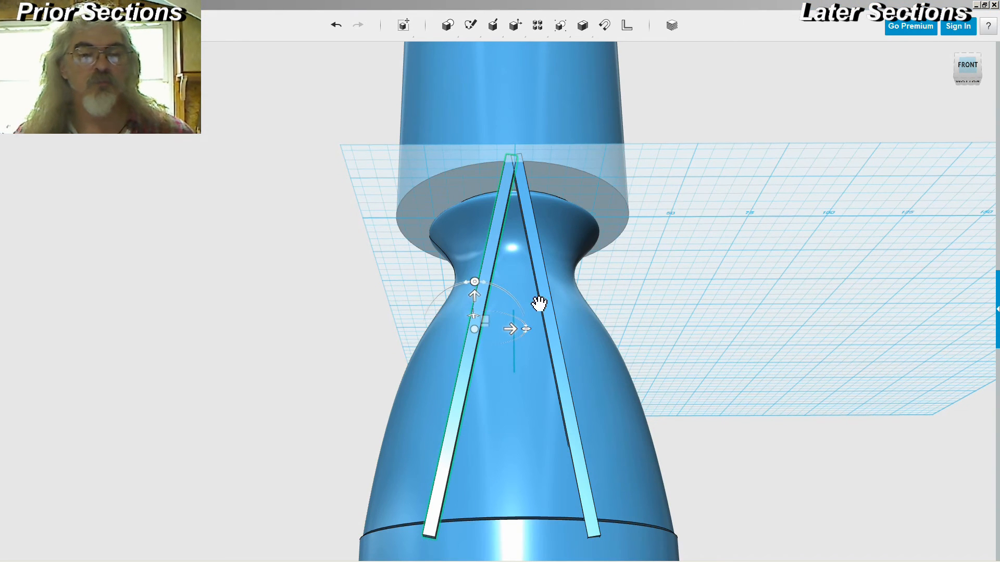
pyautogui.moveTo(687, 277)
pyautogui.mouseDown(button='right')
pyautogui.moveTo(689, 292)
pyautogui.moveTo(687, 283)
pyautogui.mouseUp(button='right')
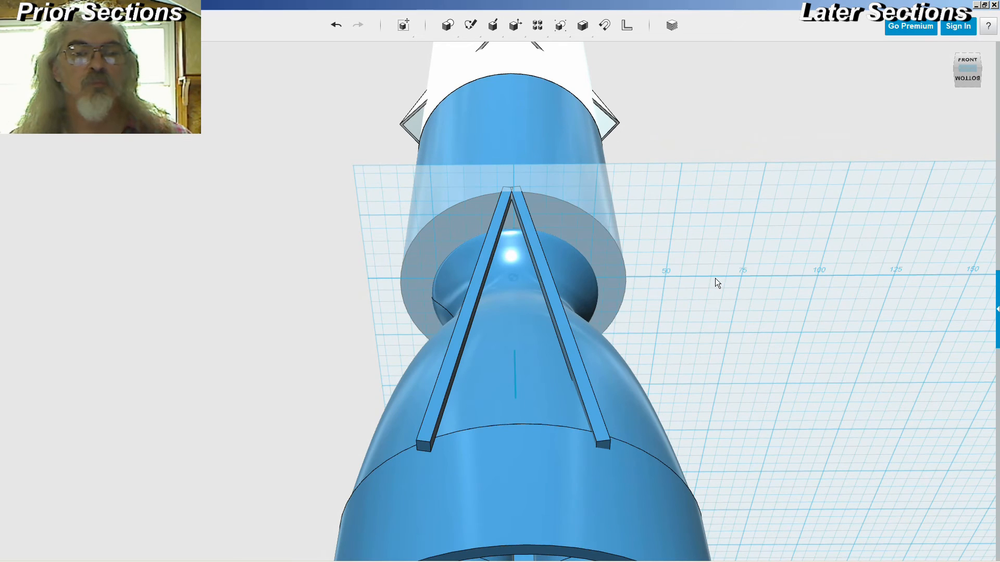
pyautogui.click(461, 321)
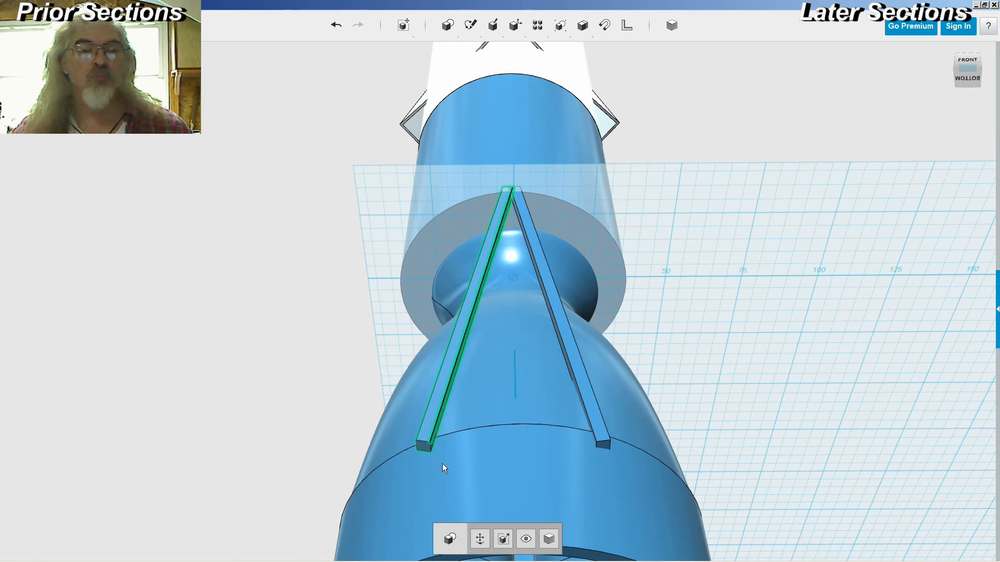
pyautogui.click(480, 539)
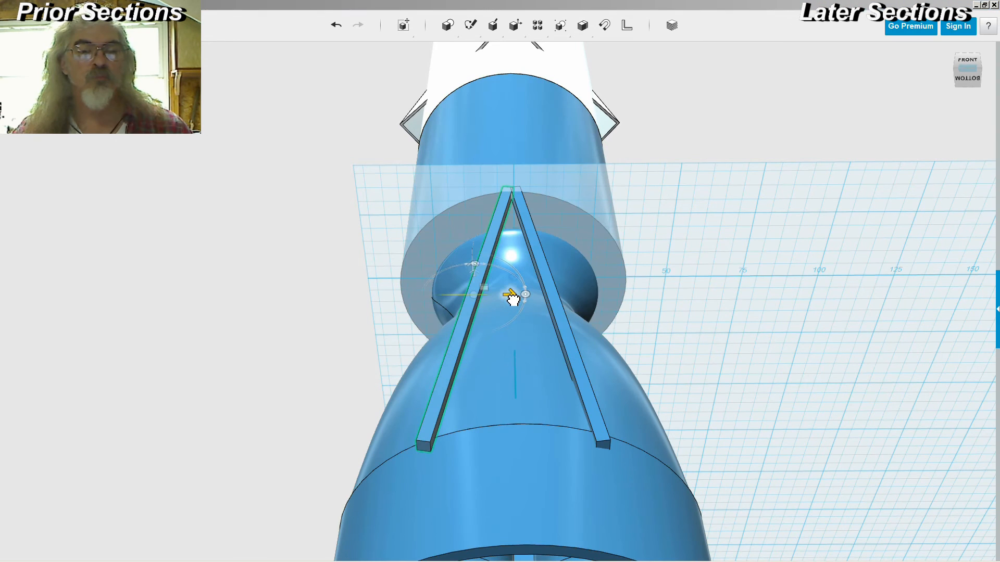
pyautogui.moveTo(514, 300); pyautogui.dragTo(516, 299)
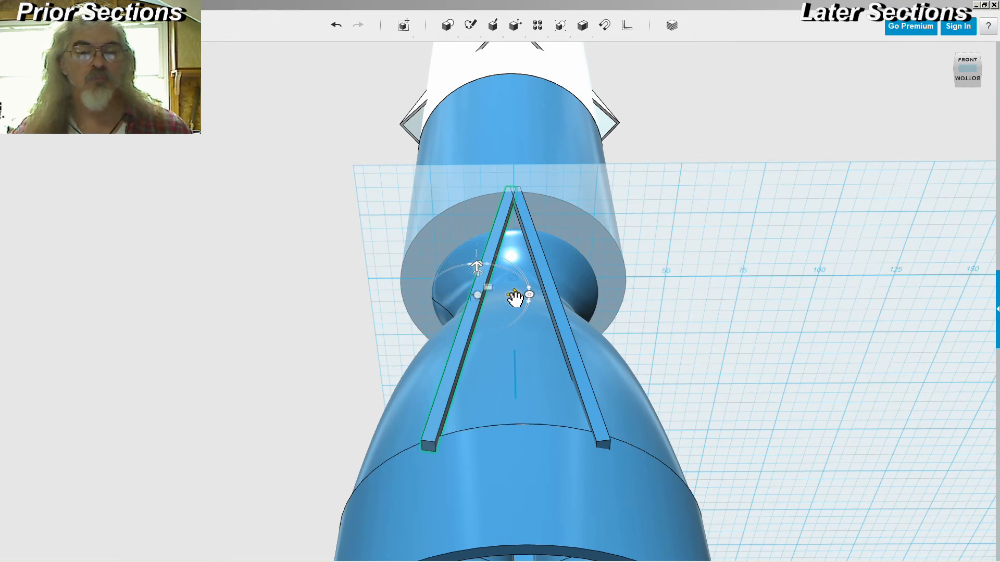
pyautogui.click(723, 295)
# - Move the left strut slightly further toward the right one, setting the final sideways shift to 1 mm
pyautogui.moveTo(718, 295); pyautogui.dragTo(801, 346, button='right')
pyautogui.moveTo(753, 343); pyautogui.dragTo(719, 281, button='right')
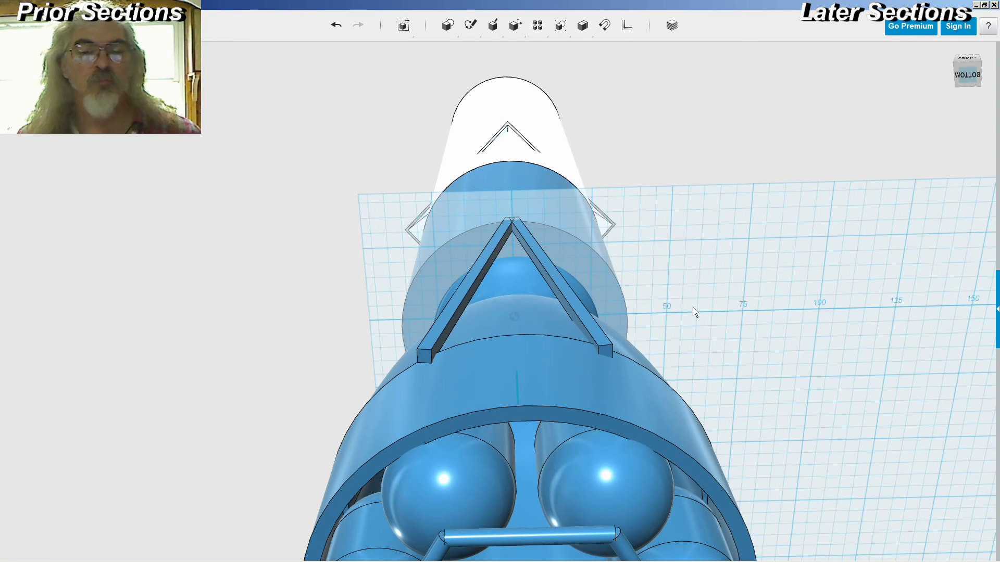
pyautogui.click(607, 348)
pyautogui.moveTo(714, 304); pyautogui.dragTo(712, 286, button='right')
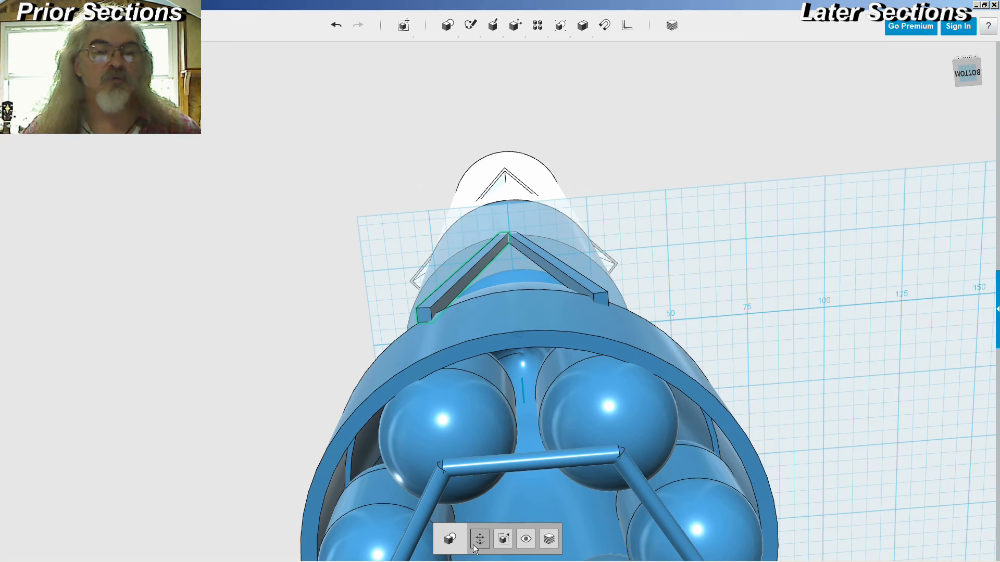
pyautogui.click(474, 544)
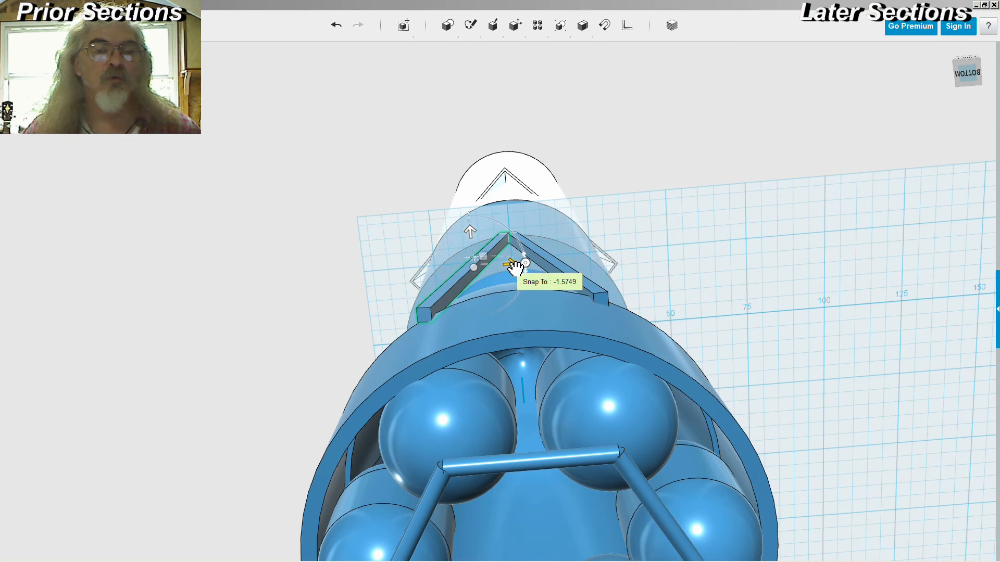
pyautogui.moveTo(515, 267); pyautogui.dragTo(519, 266)
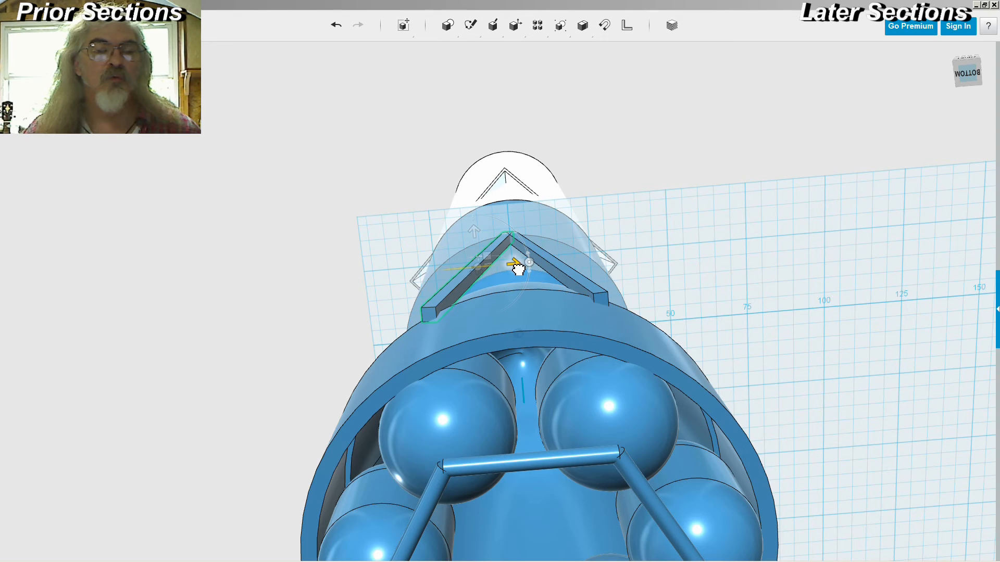
pyautogui.moveTo(520, 269); pyautogui.dragTo(522, 266)
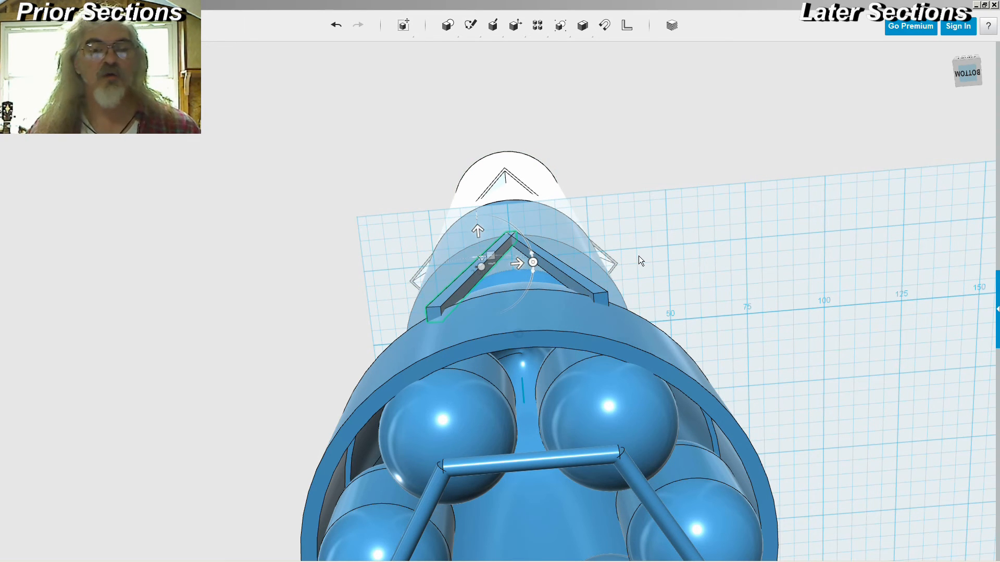
pyautogui.write('1')
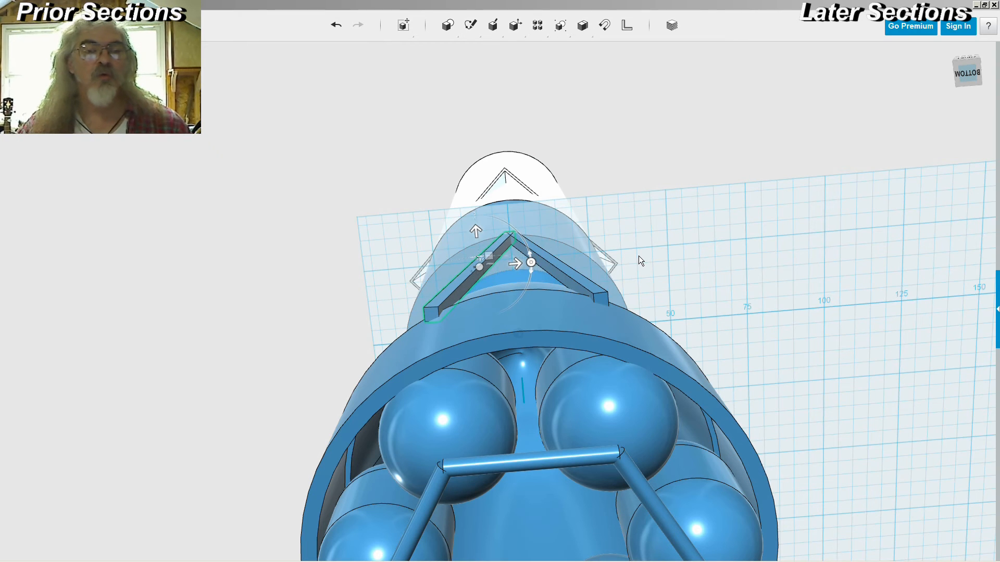
pyautogui.press('Return')
pyautogui.click(681, 241)
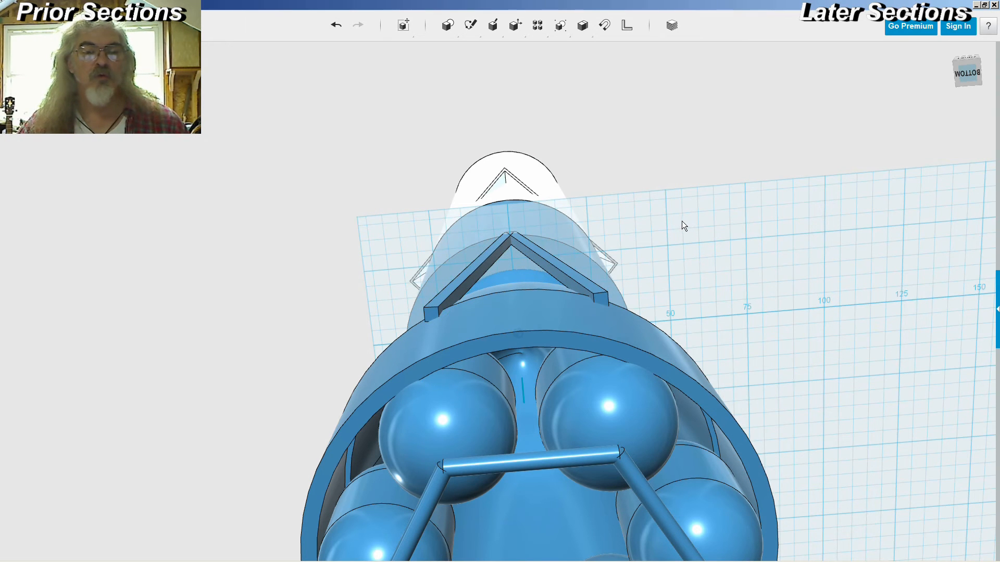
# - Merge the two angled struts into a single V-shaped solid
pyautogui.moveTo(681, 221); pyautogui.dragTo(688, 254, button='right')
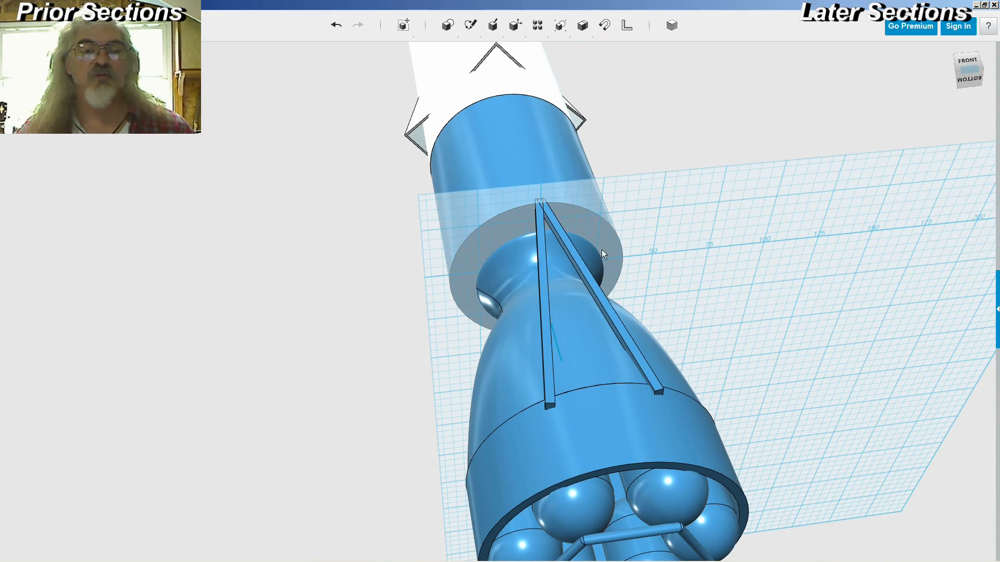
pyautogui.click(542, 259)
pyautogui.click(542, 258)
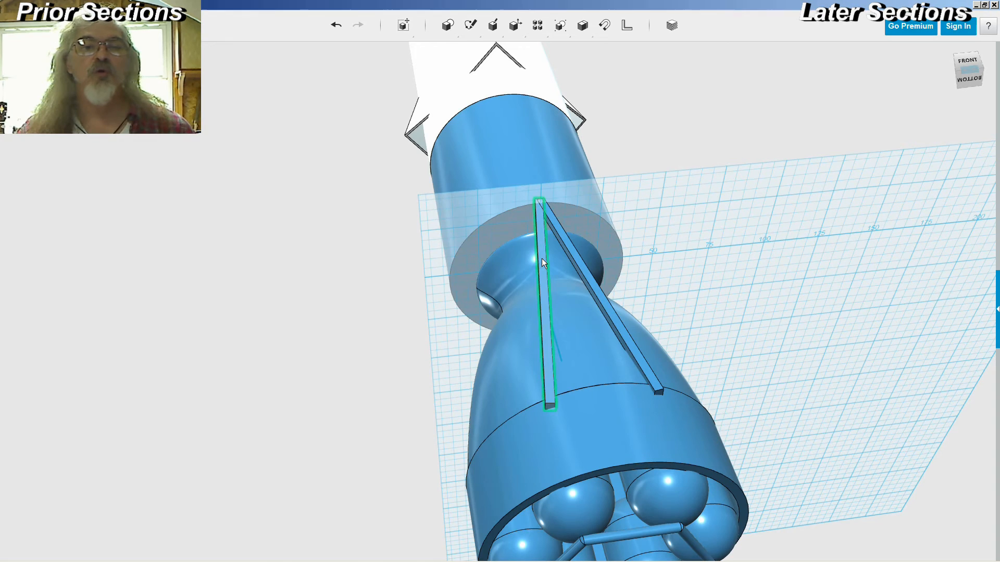
pyautogui.click(587, 57)
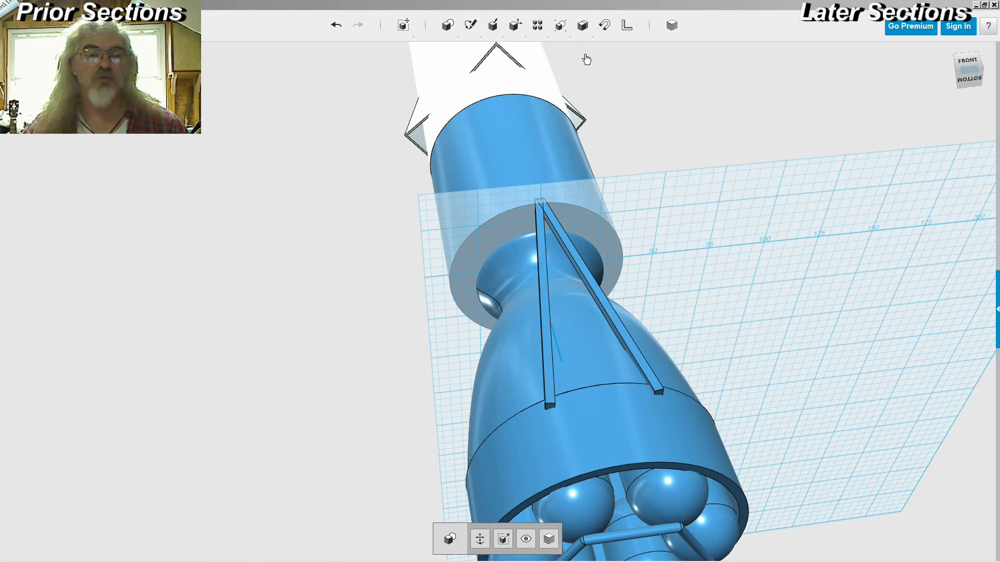
pyautogui.click(544, 270)
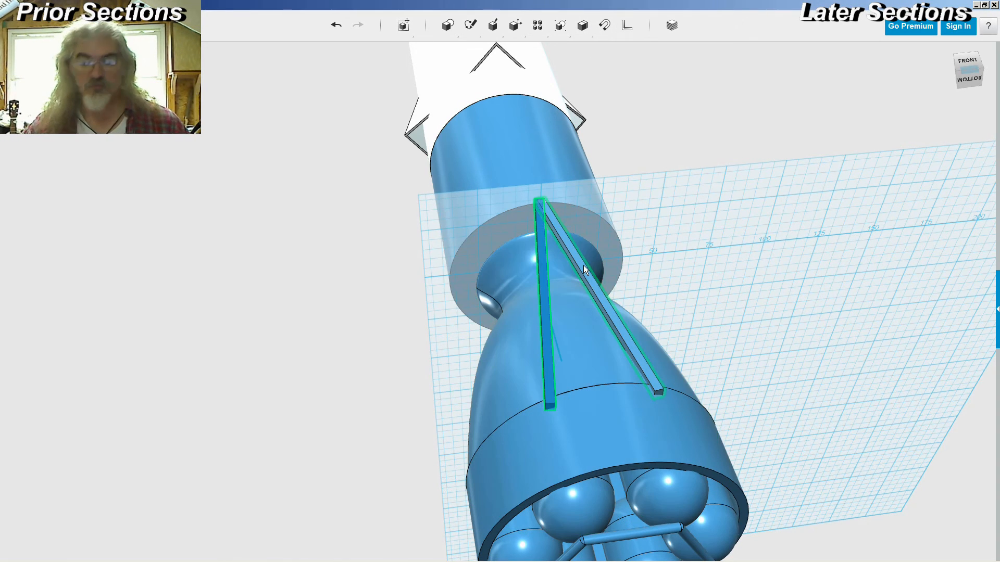
pyautogui.click(583, 264)
pyautogui.click(730, 248)
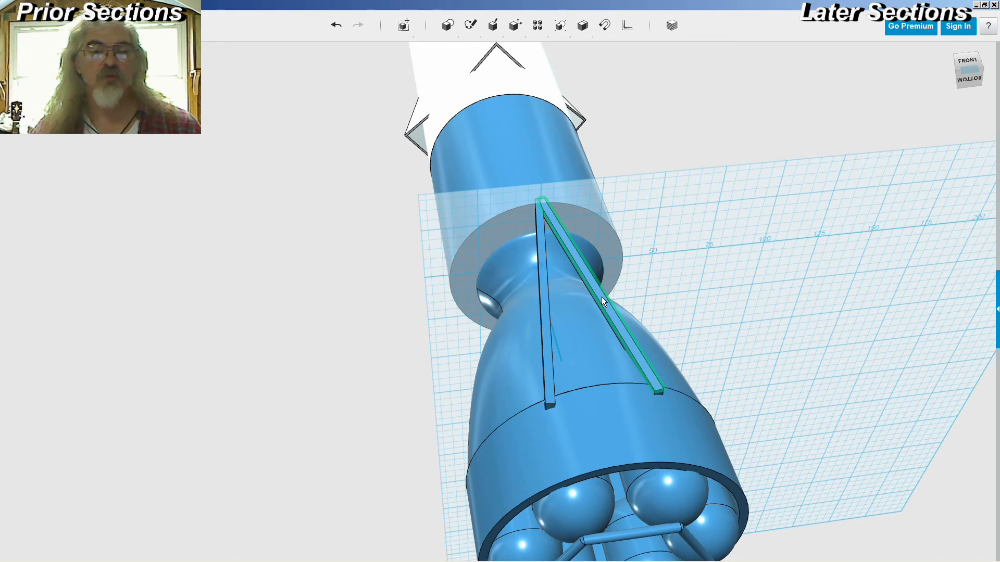
pyautogui.click(605, 302)
pyautogui.click(742, 243)
pyautogui.moveTo(743, 225); pyautogui.dragTo(732, 216, button='right')
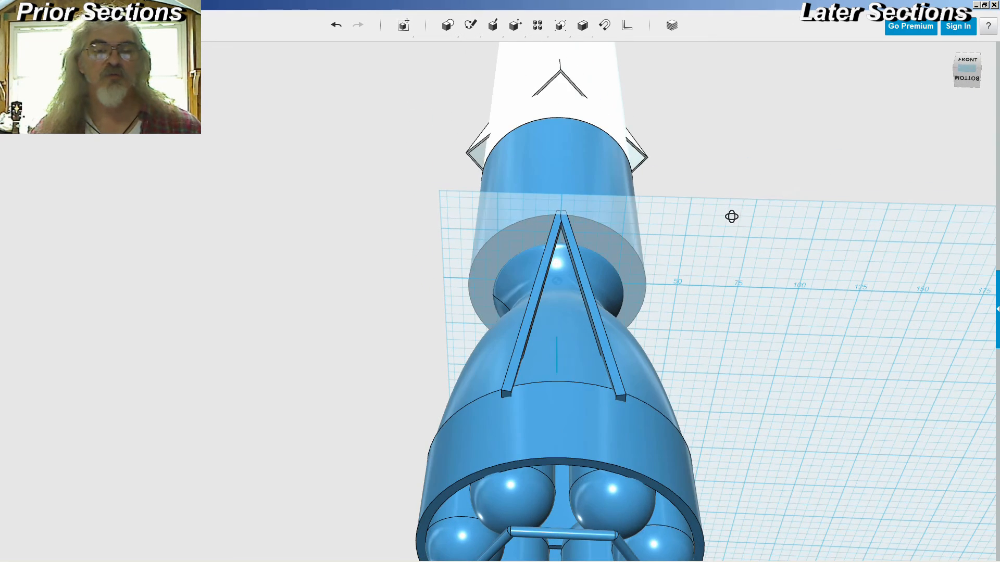
# - Try to create a circular pattern of the merged strut pair around the nozzle's central axis
pyautogui.click(587, 282)
pyautogui.moveTo(767, 272); pyautogui.dragTo(766, 251, button='right')
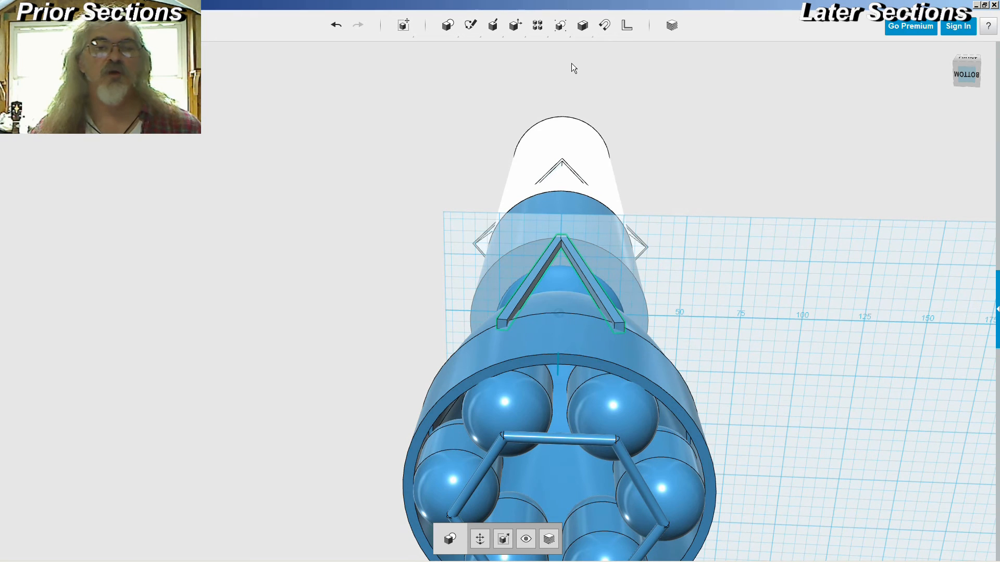
pyautogui.click(558, 48)
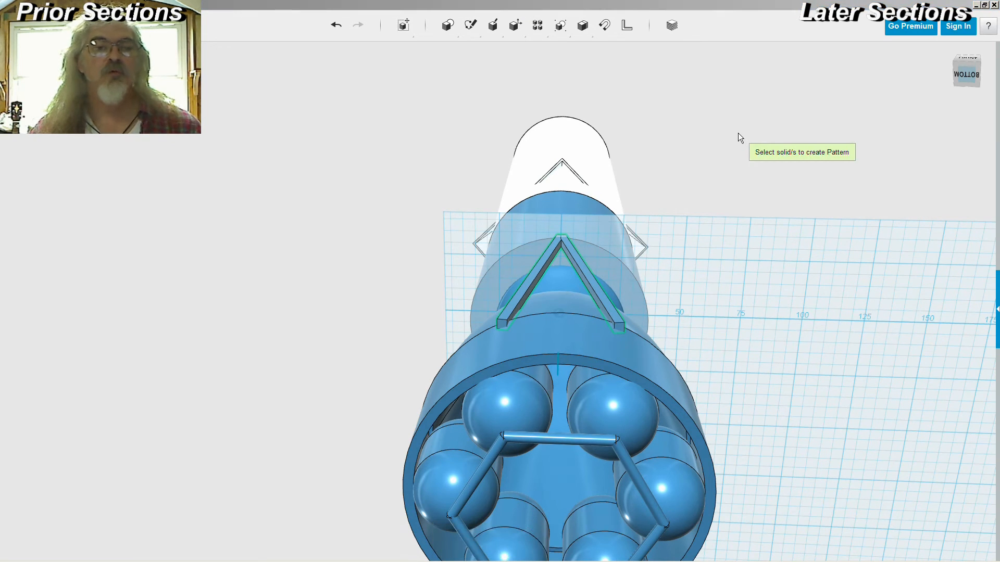
pyautogui.moveTo(639, 324); pyautogui.dragTo(716, 276, button='right')
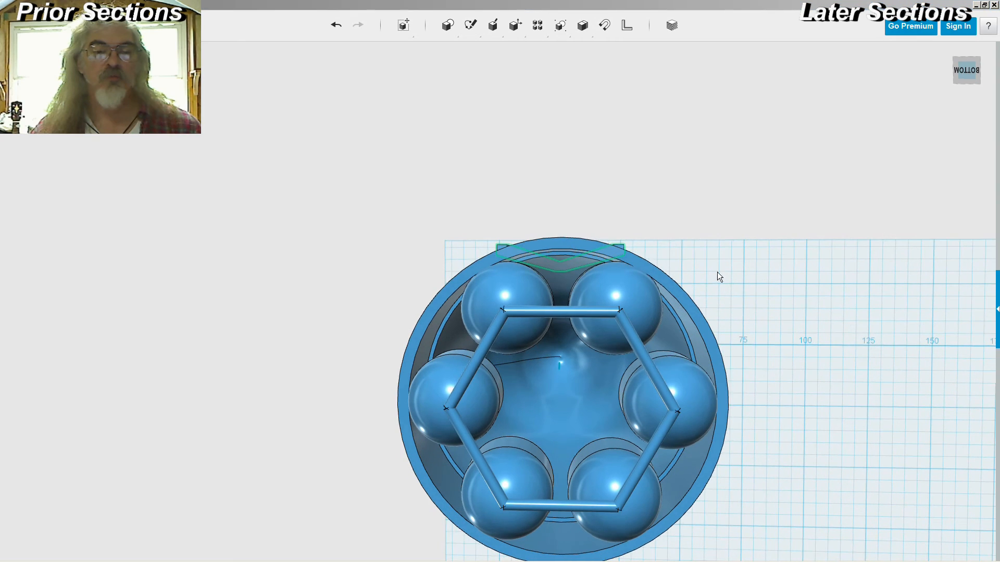
pyautogui.click(561, 367)
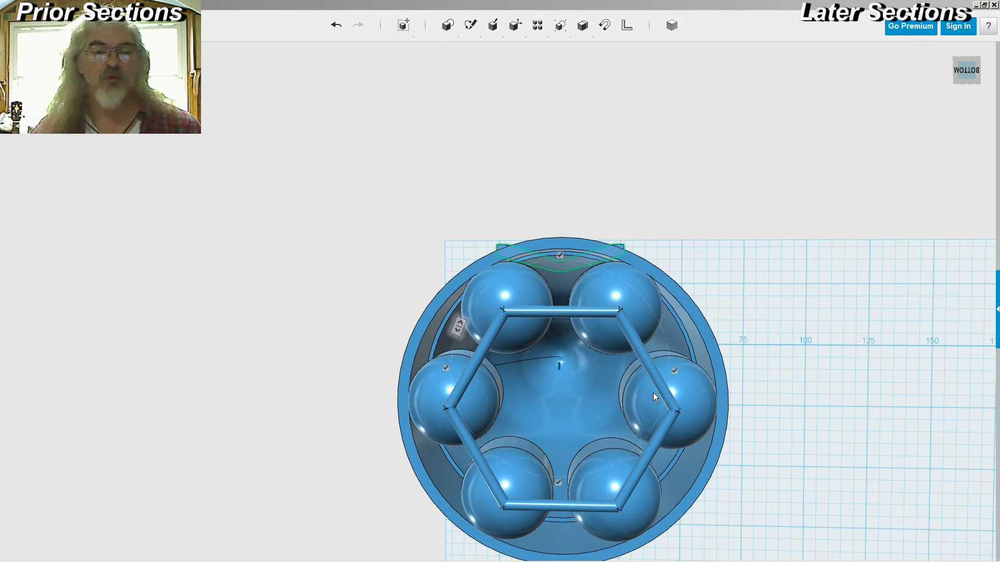
pyautogui.moveTo(772, 269); pyautogui.dragTo(752, 253, button='right')
pyautogui.click(773, 279)
pyautogui.click(745, 267)
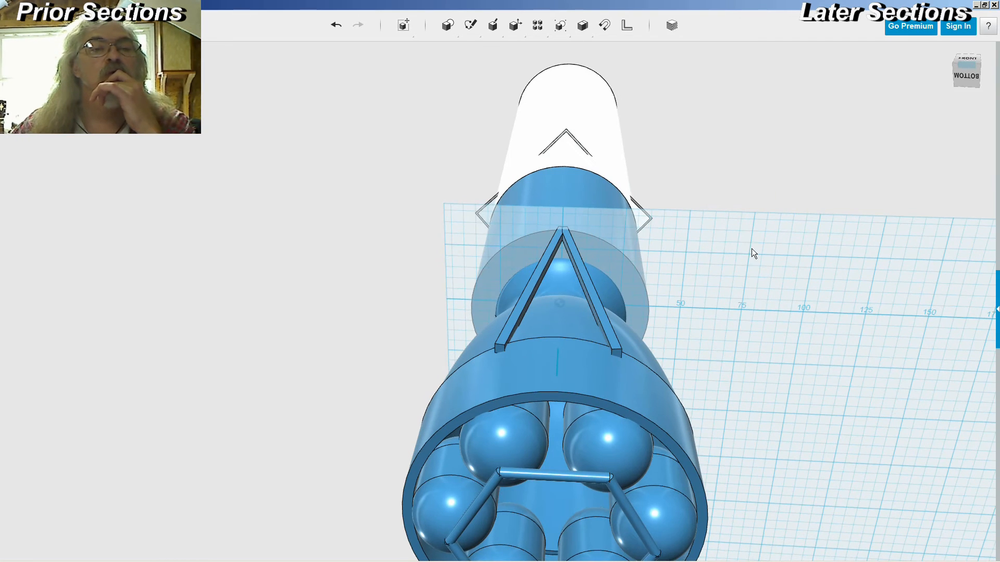
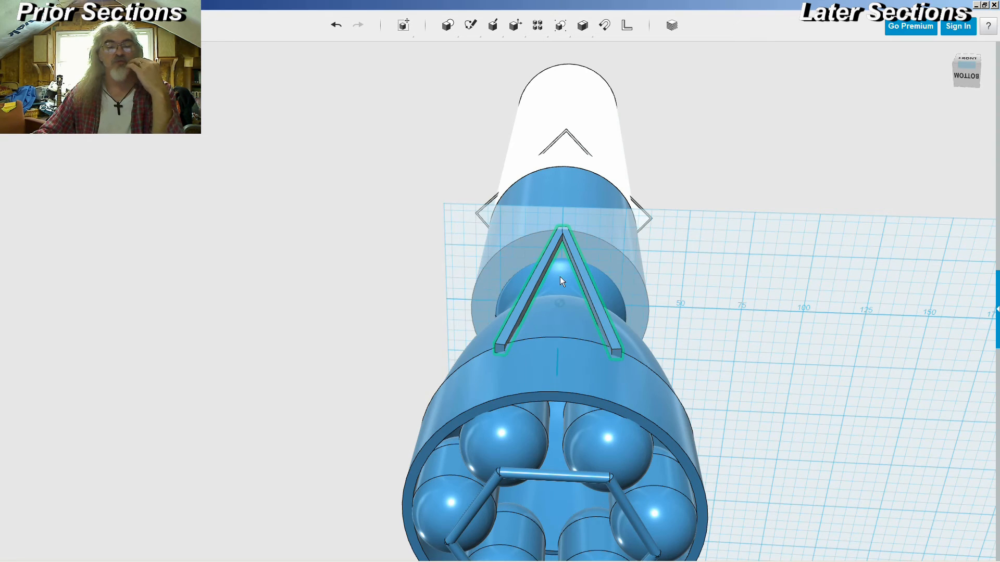
# - Insert a 20 x 20 x 20 mm box over one leg of the strut pair, outside the nozzle
pyautogui.moveTo(718, 241); pyautogui.dragTo(719, 207, button='right')
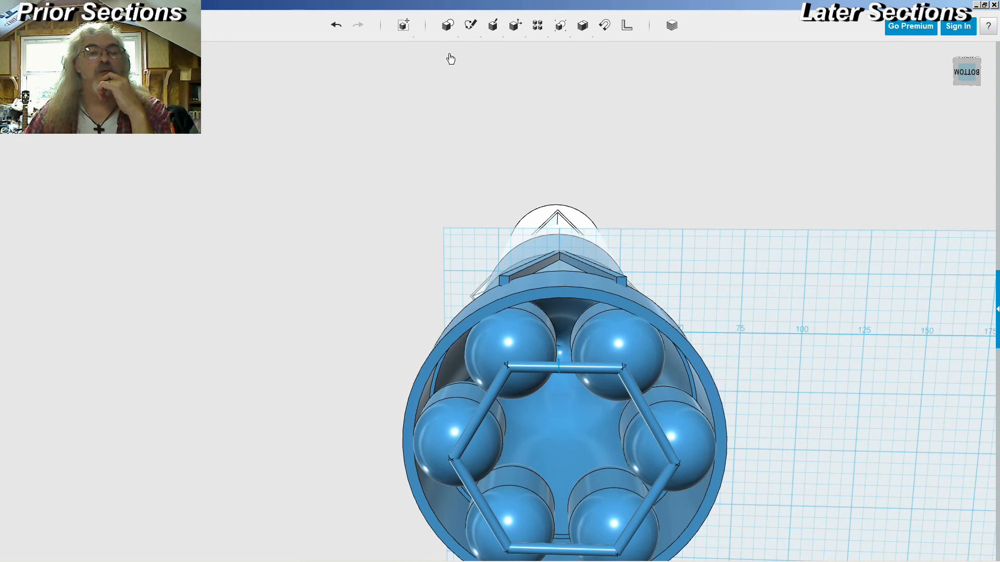
pyautogui.moveTo(446, 56); pyautogui.dragTo(537, 265)
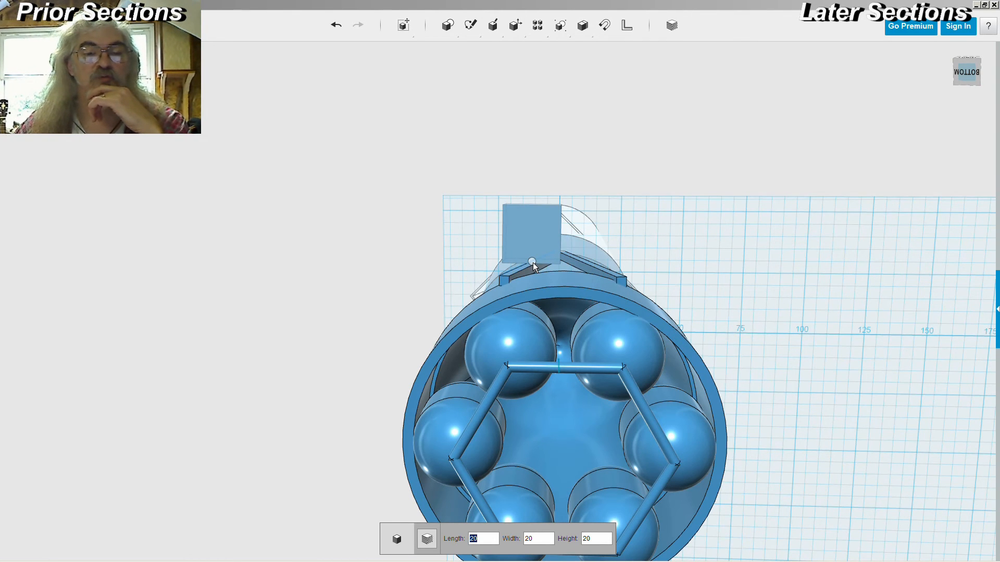
pyautogui.click(533, 262)
pyautogui.moveTo(696, 202); pyautogui.dragTo(715, 230, button='right')
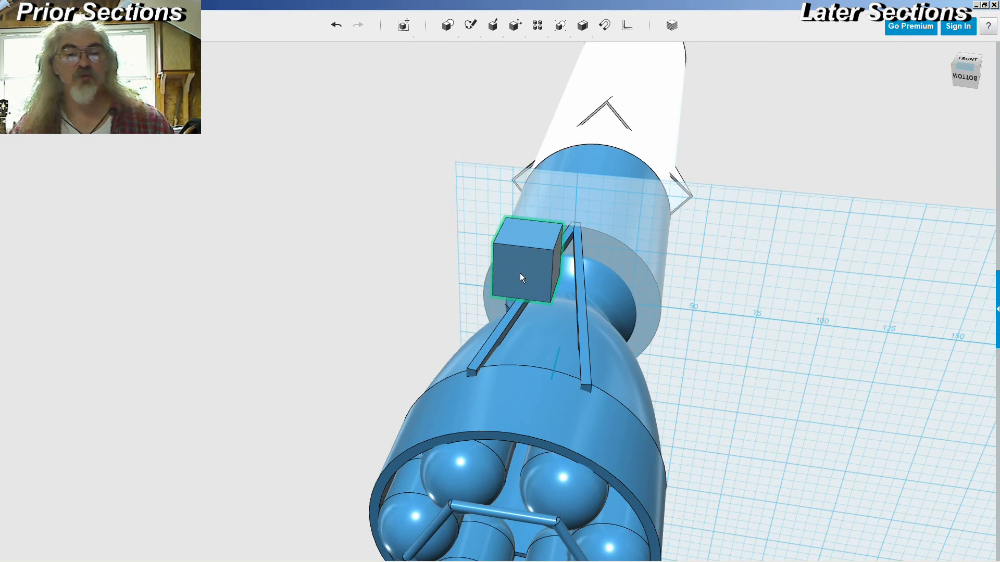
# - Consult the nozzle and strut layout in the seadragon.jpg drawing in Windows Photo Viewer and compare it with the model's side view
pyautogui.moveTo(748, 283); pyautogui.dragTo(672, 269, button='right')
pyautogui.hotkey('alt', 'Tab')
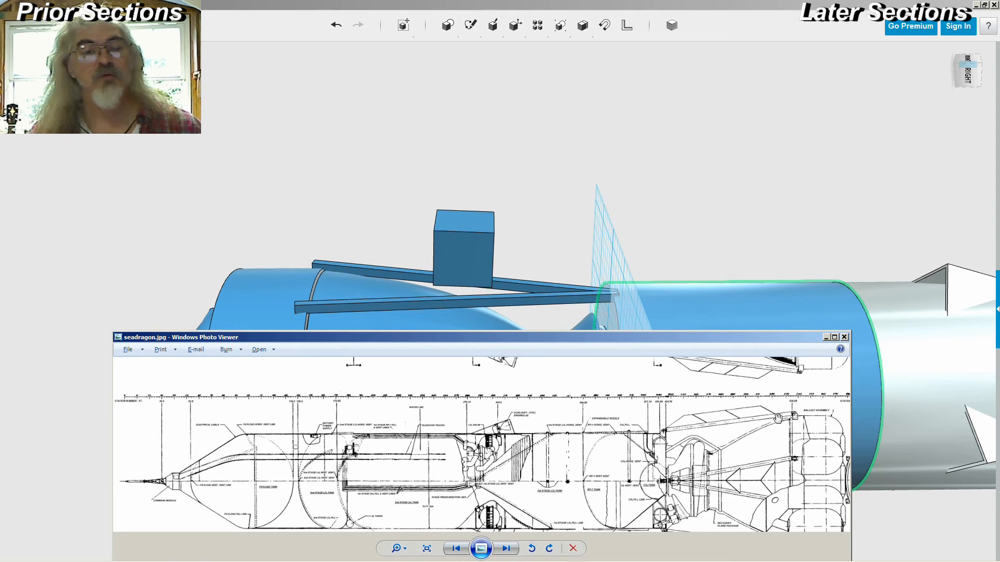
pyautogui.click(573, 211)
pyautogui.moveTo(573, 212); pyautogui.dragTo(547, 180, button='right')
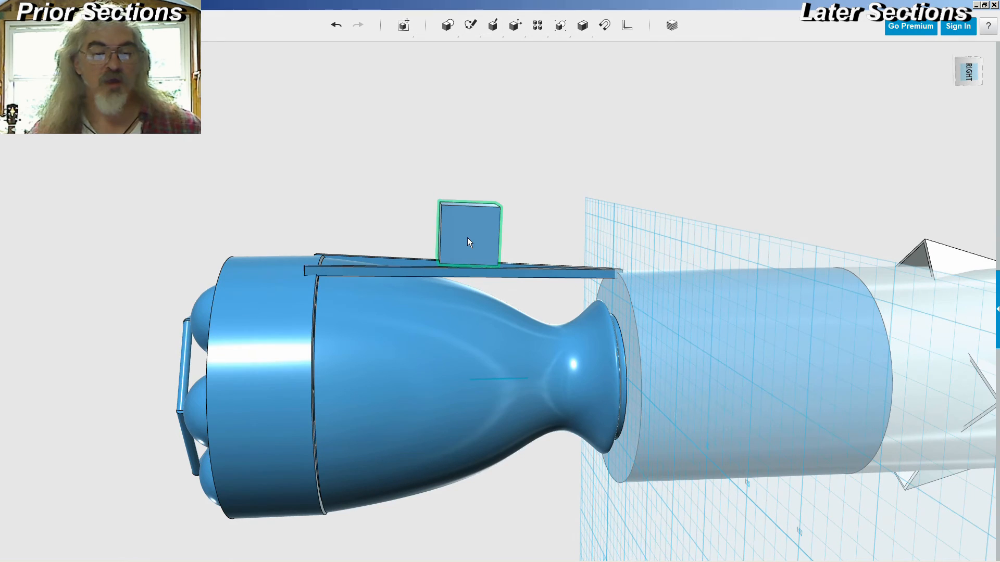
# - Rotate the box above the struts by about 45 degrees in the side view so one face slopes across the nozzle
pyautogui.click(488, 235)
pyautogui.hotkey('alt', 'Tab')
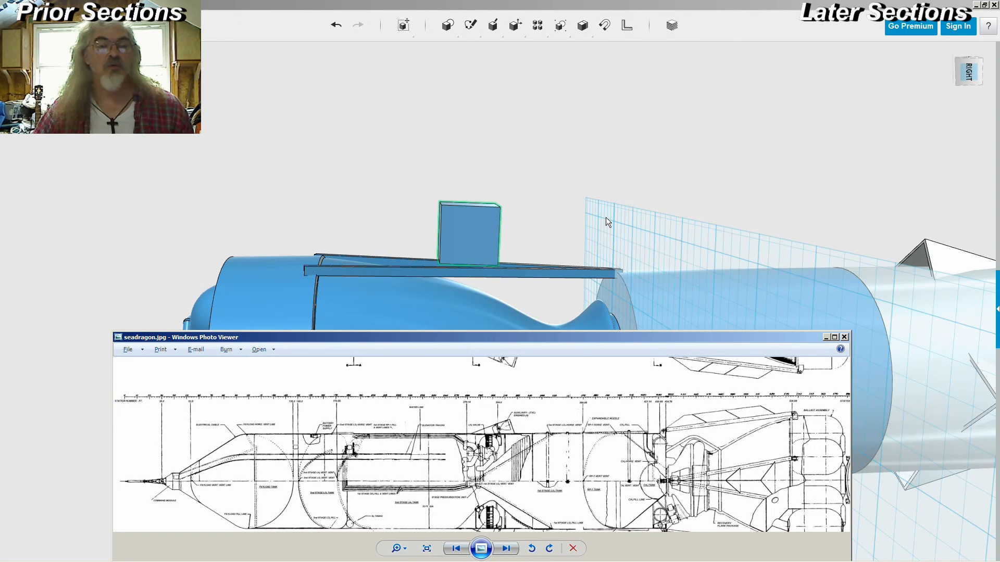
pyautogui.click(464, 230)
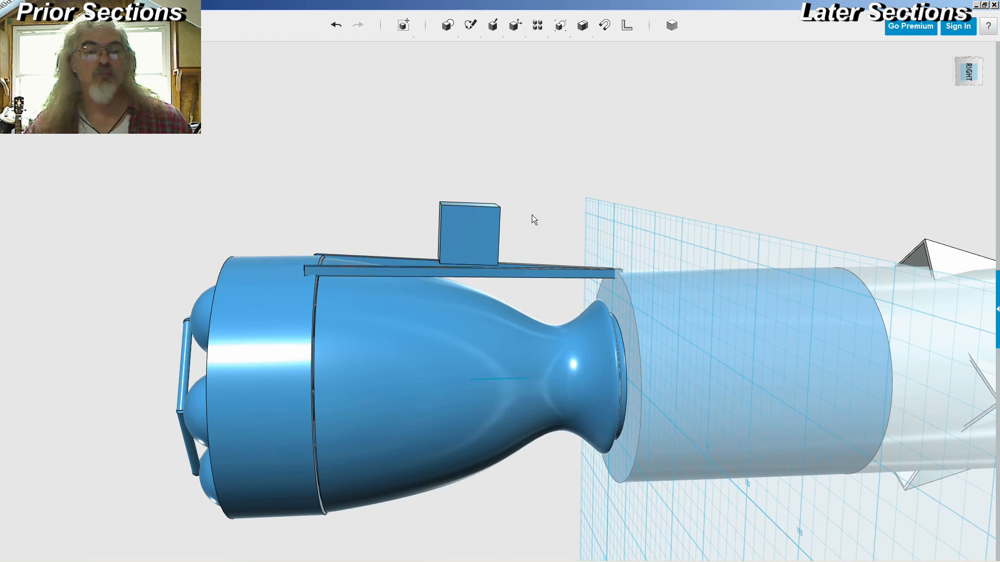
pyautogui.click(486, 217)
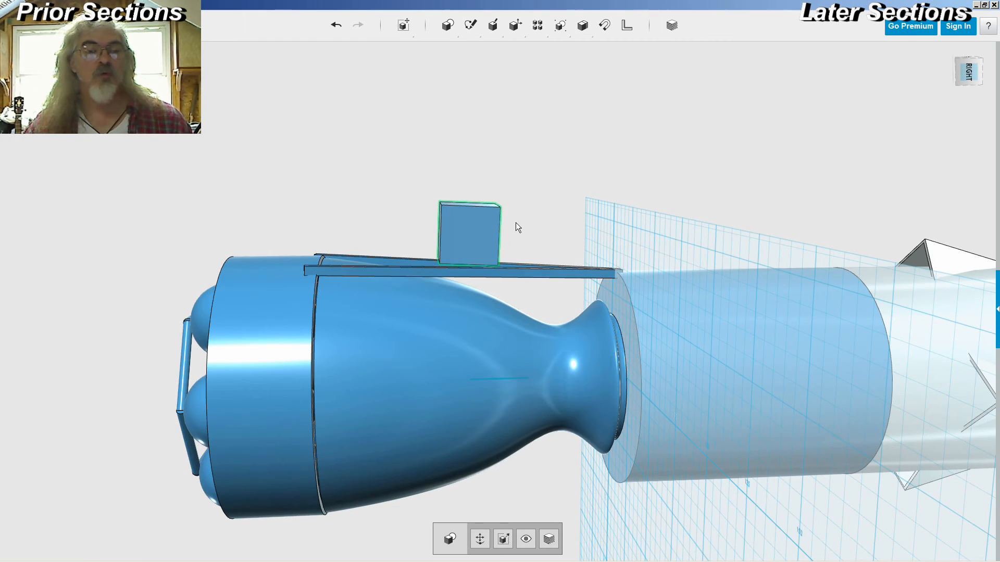
pyautogui.click(481, 540)
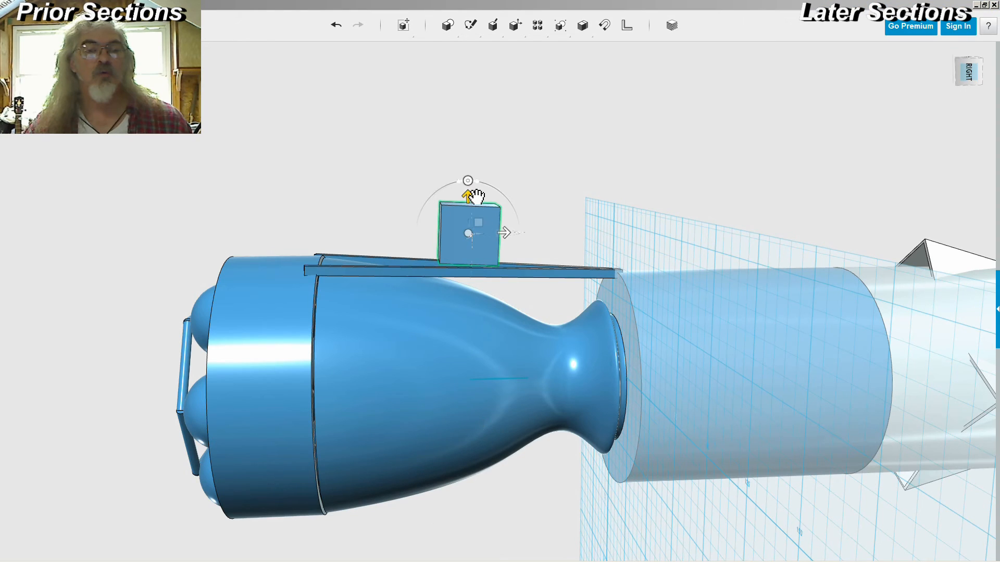
pyautogui.moveTo(467, 195); pyautogui.dragTo(521, 195)
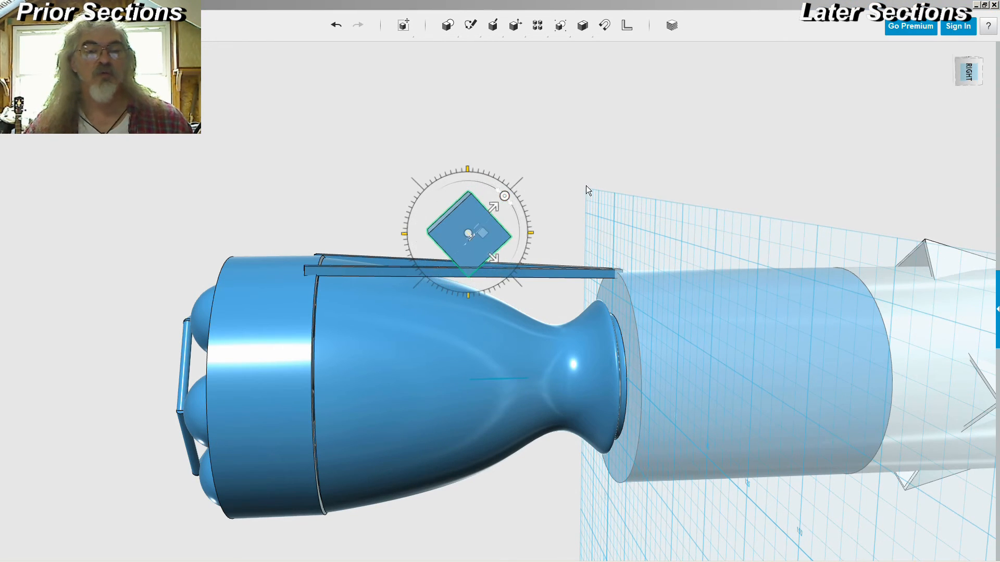
# - Sketch a three-sided polygon on the rotated box's sloping face, centred on the box face and pointing towards the rocket body
pyautogui.moveTo(576, 185); pyautogui.dragTo(648, 203, button='right')
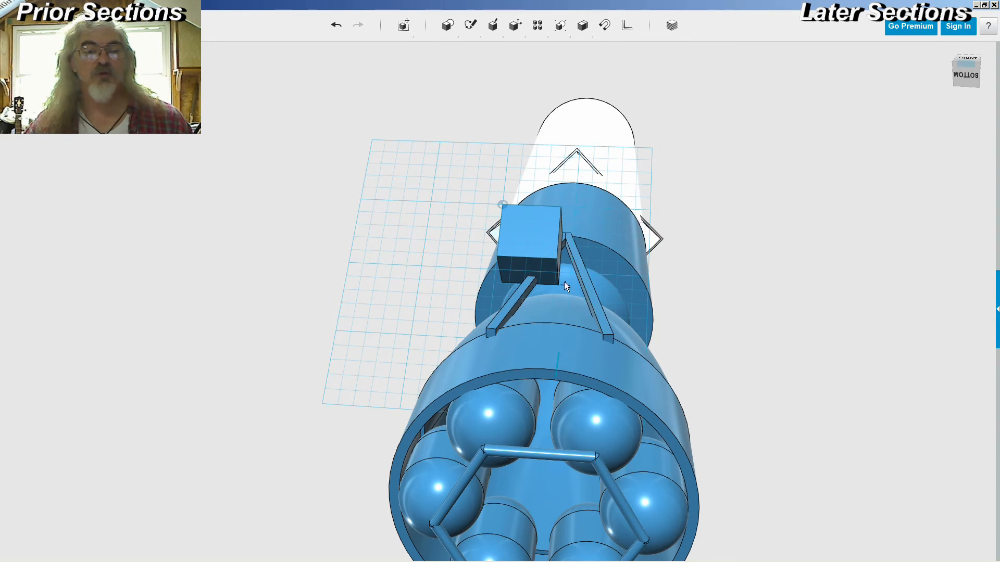
pyautogui.moveTo(643, 252); pyautogui.dragTo(648, 244, button='right')
pyautogui.click(560, 242)
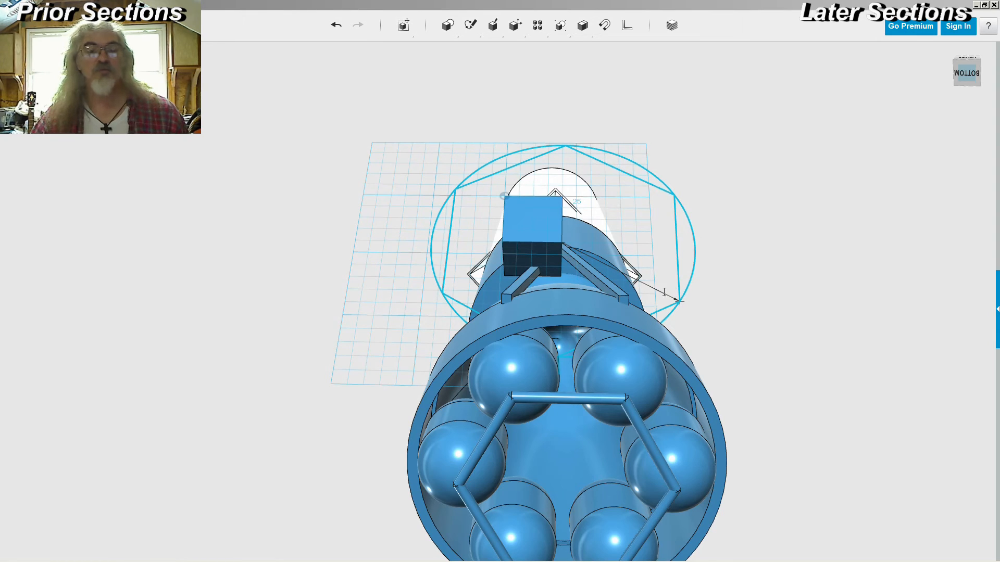
pyautogui.write('3')
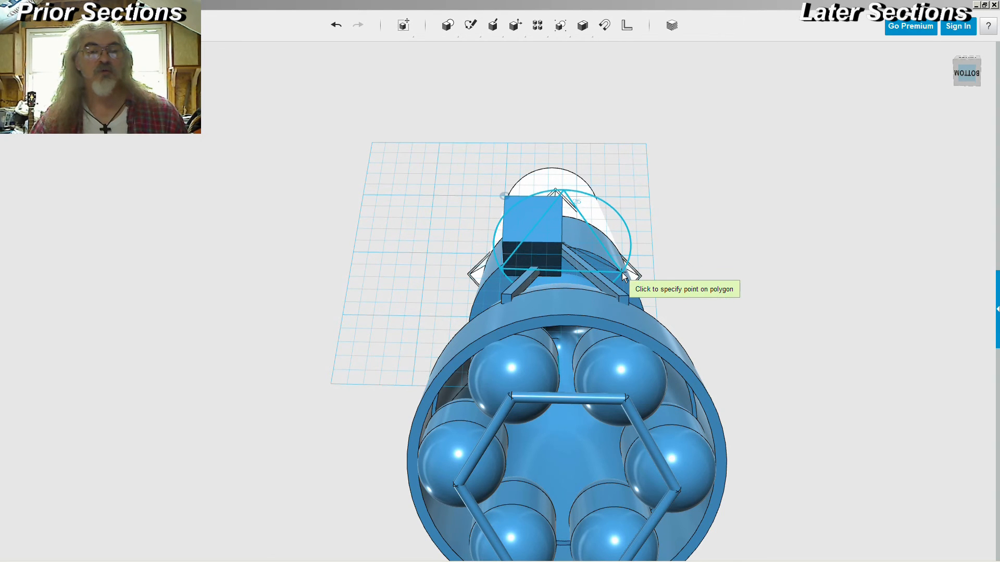
pyautogui.moveTo(621, 273); pyautogui.dragTo(578, 273, button='right')
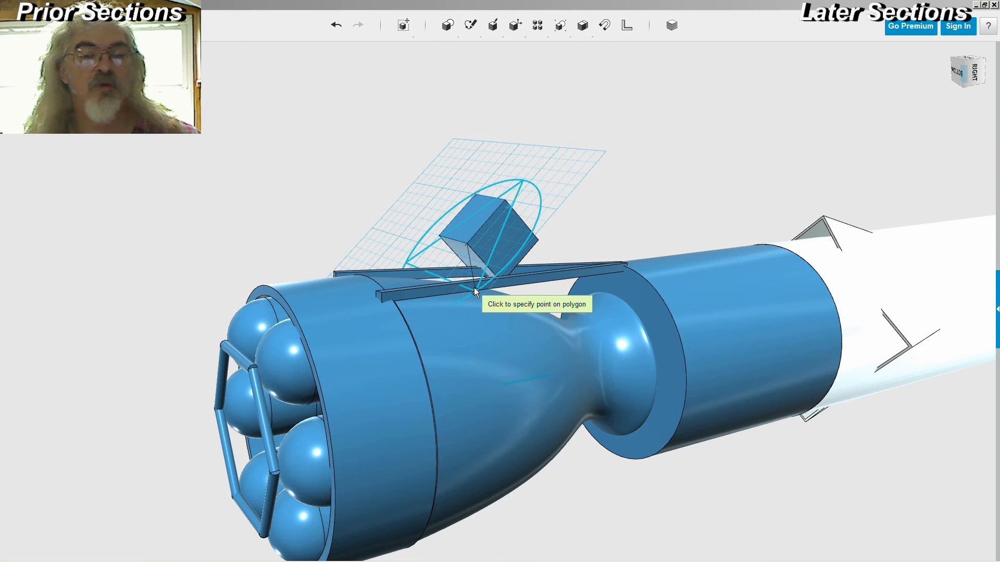
pyautogui.click(474, 288)
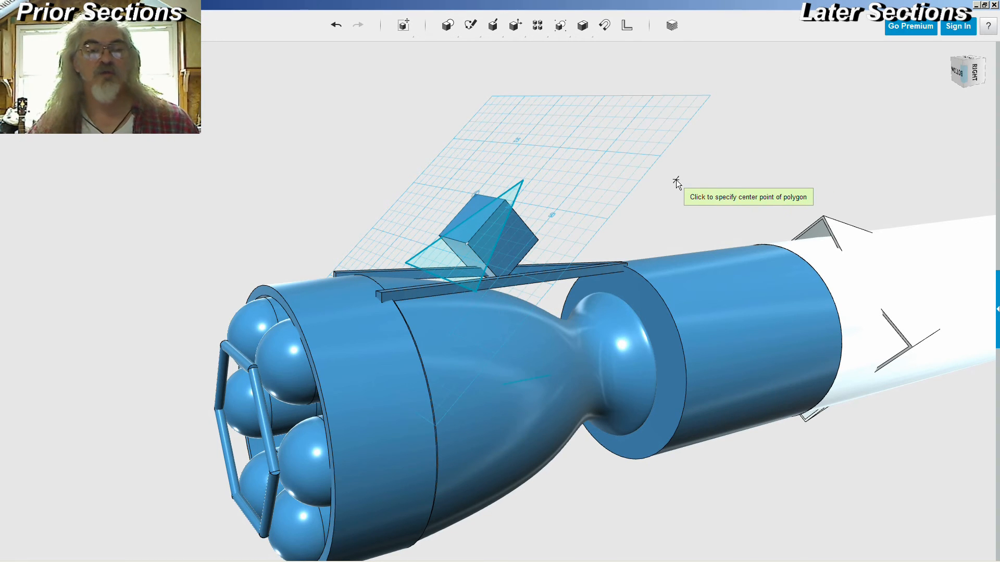
pyautogui.press('Escape')
# - Hide the rotated box, leaving the triangle sketch in place above the struts
pyautogui.moveTo(675, 179)
pyautogui.mouseDown(button='right')
pyautogui.moveTo(728, 185)
pyautogui.moveTo(668, 185)
pyautogui.mouseUp(button='right')
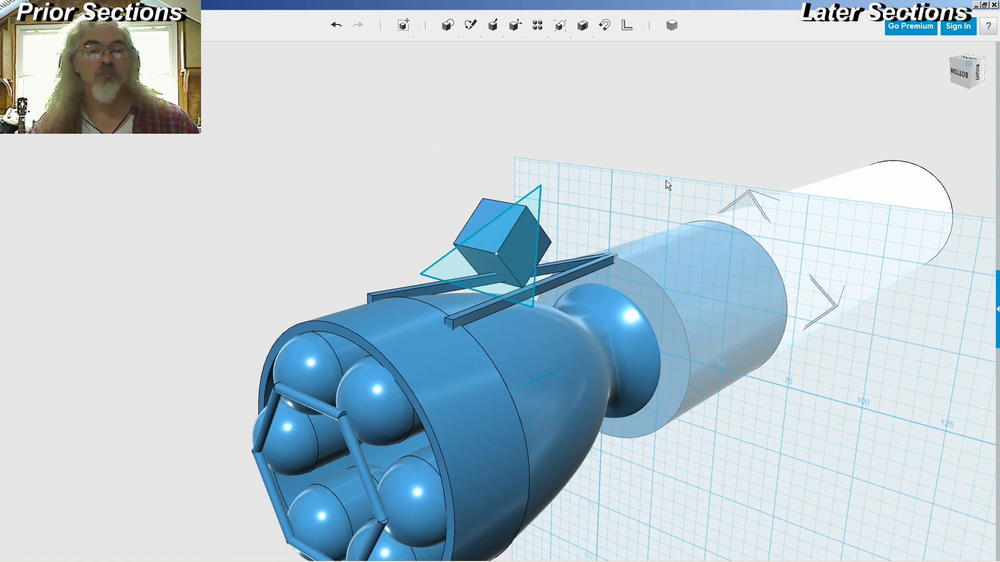
pyautogui.click(548, 240)
pyautogui.keyDown('shift'); pyautogui.click(555, 404); pyautogui.keyUp('shift')
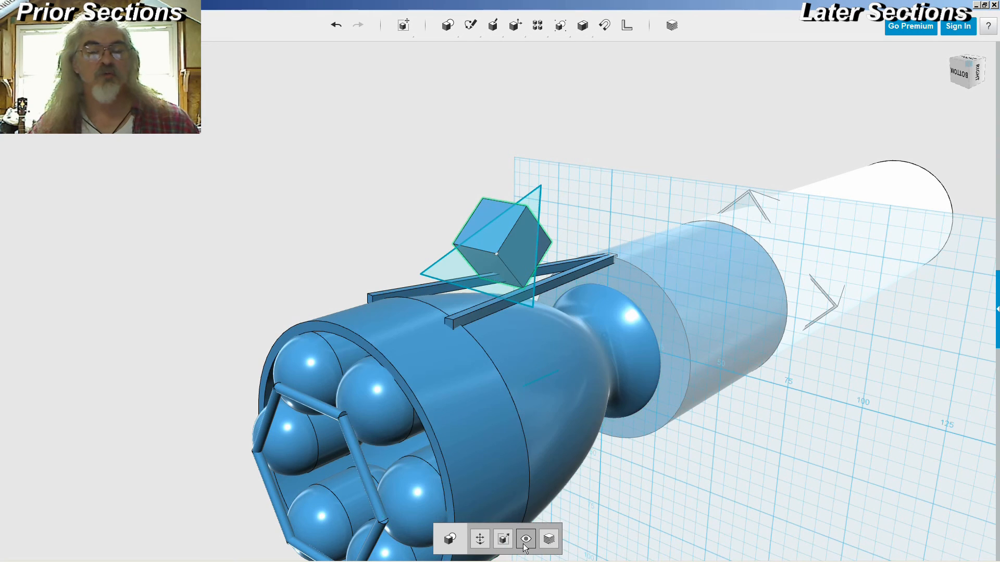
pyautogui.click(526, 538)
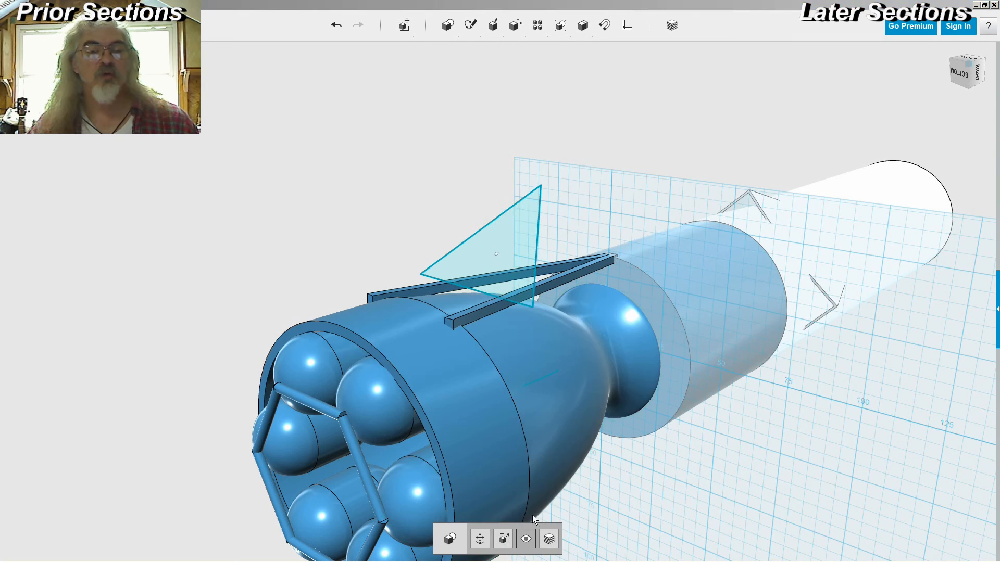
# - Scale the triangle sketch down uniformly by a factor of about 0.675
pyautogui.click(530, 236)
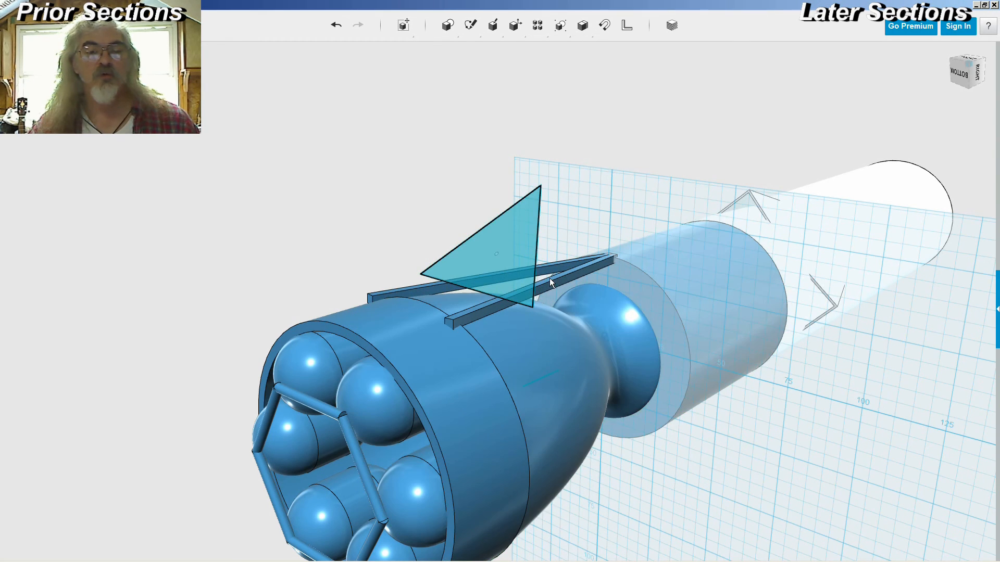
pyautogui.press('s')
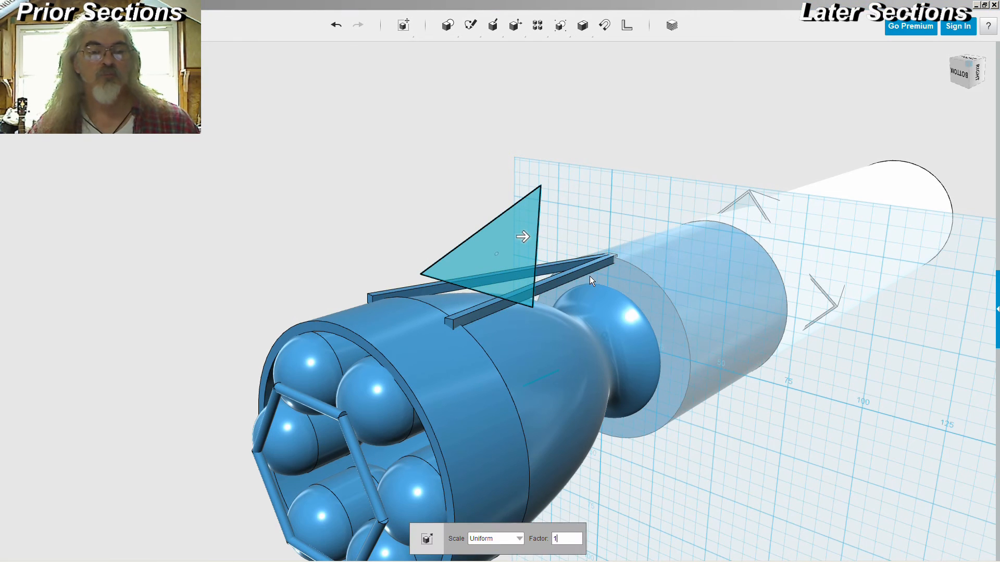
pyautogui.moveTo(529, 238); pyautogui.dragTo(521, 242)
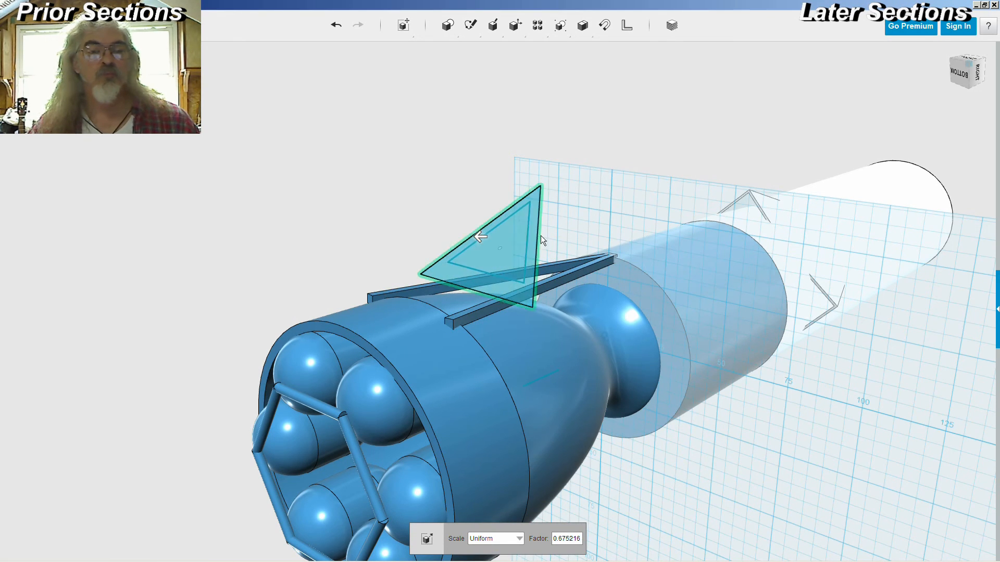
pyautogui.click(579, 204)
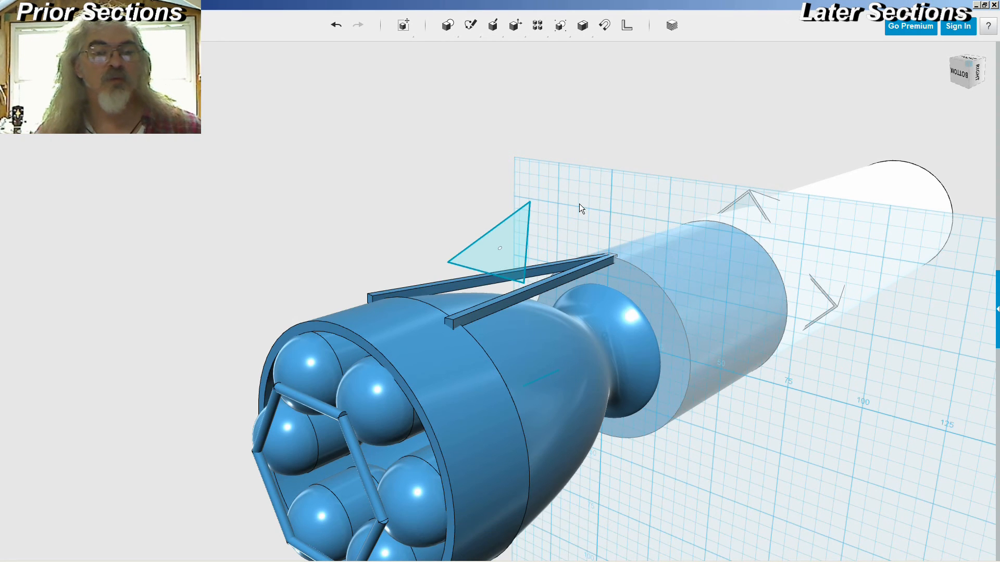
# - Move the tilted triangle sketch down towards the nozzle until its lower edge reaches the struts
pyautogui.moveTo(558, 222); pyautogui.dragTo(524, 217, button='right')
pyautogui.click(445, 227)
pyautogui.press('Delete')
pyautogui.click(431, 246)
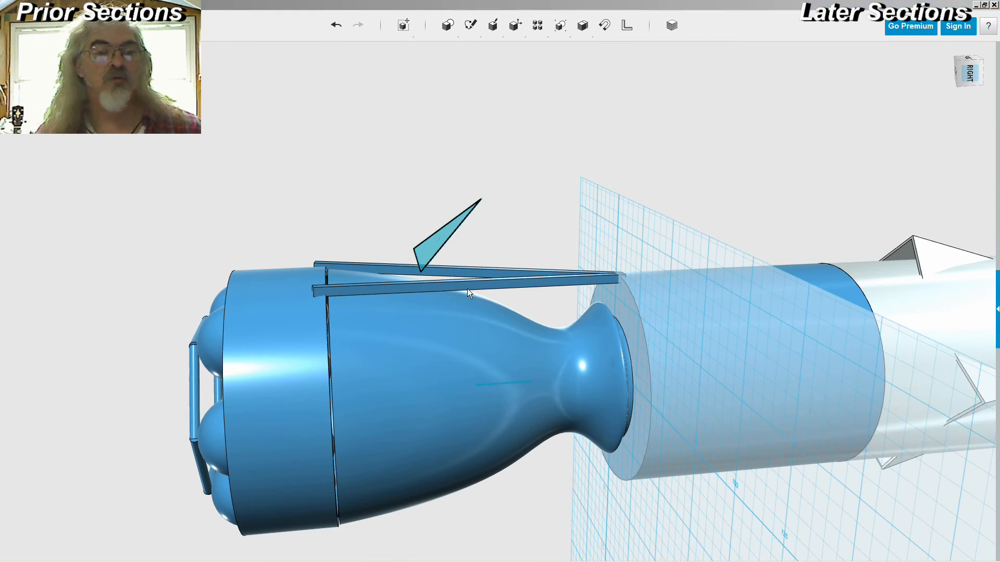
pyautogui.hotkey('ctrl', 't')
pyautogui.moveTo(426, 207); pyautogui.dragTo(442, 221)
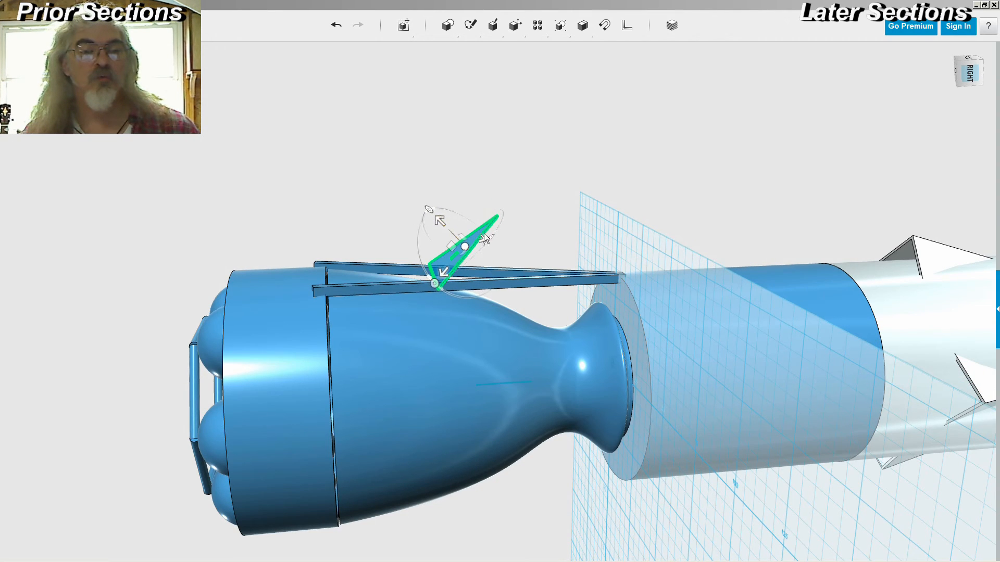
pyautogui.click(546, 206)
pyautogui.moveTo(543, 202); pyautogui.dragTo(595, 224, button='right')
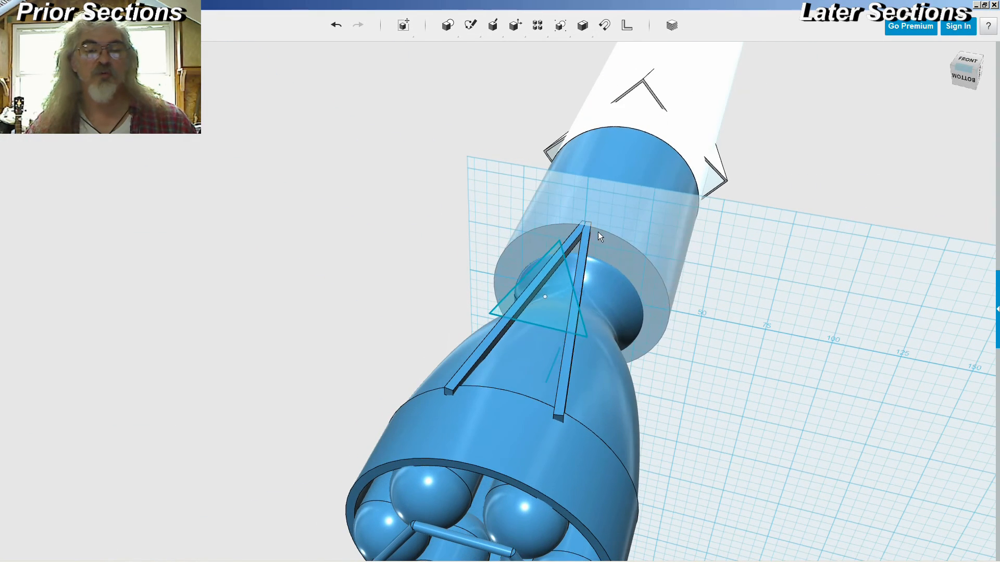
# - Shrink the triangle between the struts uniformly by a further factor of about 0.686
pyautogui.click(561, 304)
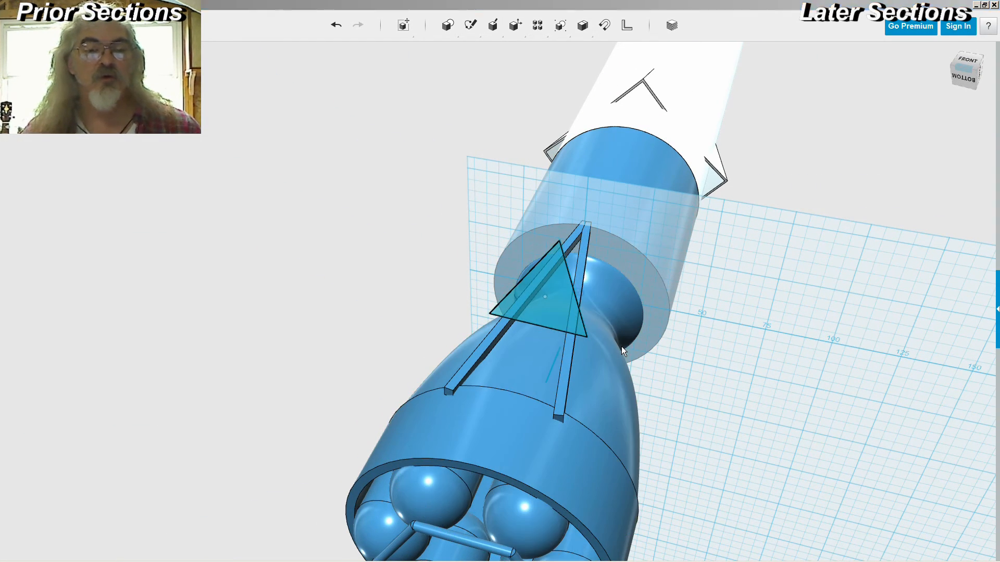
pyautogui.press('s')
pyautogui.moveTo(566, 287); pyautogui.dragTo(563, 289)
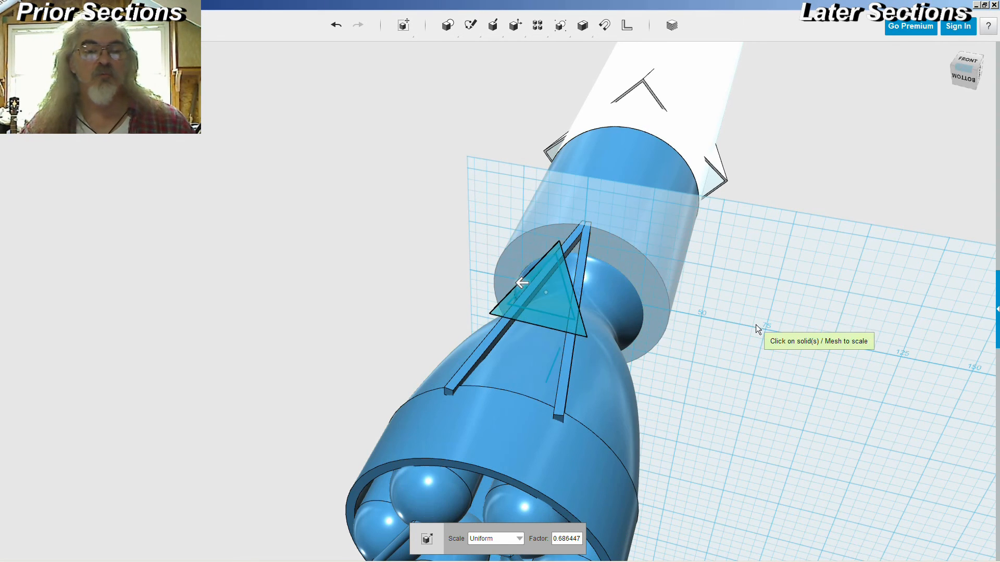
pyautogui.click(756, 326)
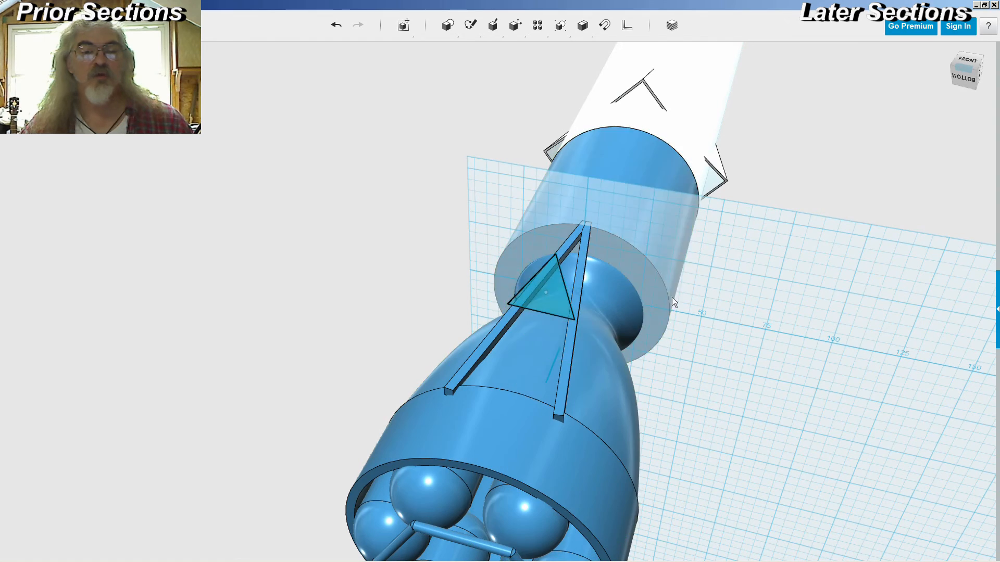
# - Lower the reduced triangle into the V between the struts and shift it sideways towards their centre line
pyautogui.hotkey('ctrl', 't')
pyautogui.moveTo(858, 291); pyautogui.dragTo(791, 260, button='right')
pyautogui.moveTo(455, 293); pyautogui.dragTo(448, 307)
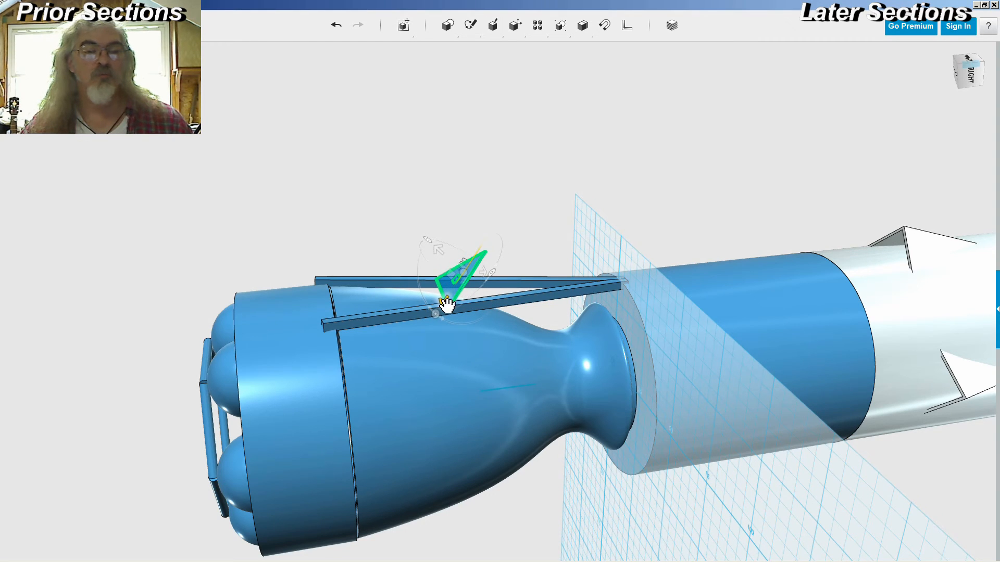
pyautogui.moveTo(453, 213); pyautogui.dragTo(516, 217, button='right')
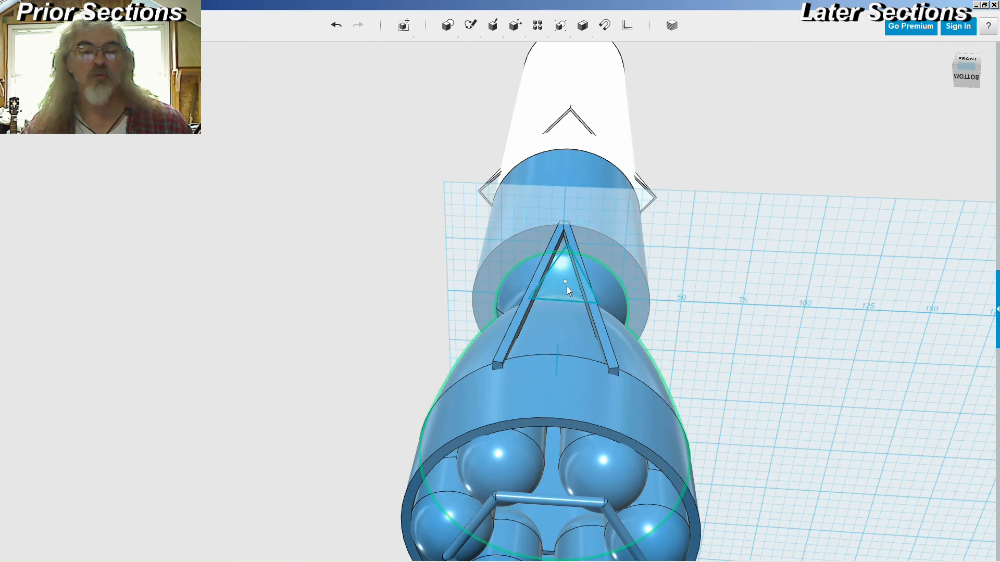
pyautogui.click(568, 289)
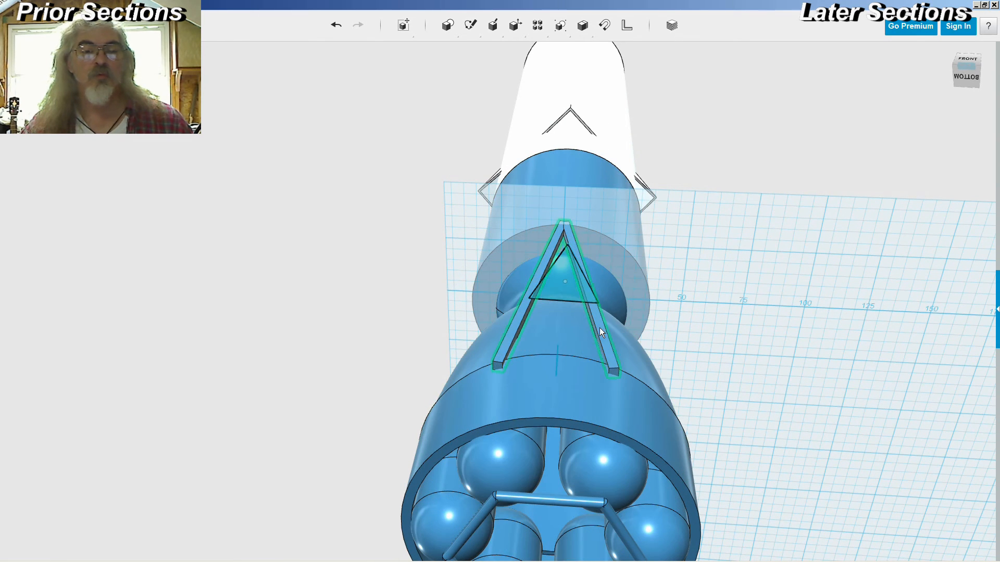
pyautogui.moveTo(602, 276); pyautogui.dragTo(600, 277)
pyautogui.click(714, 270)
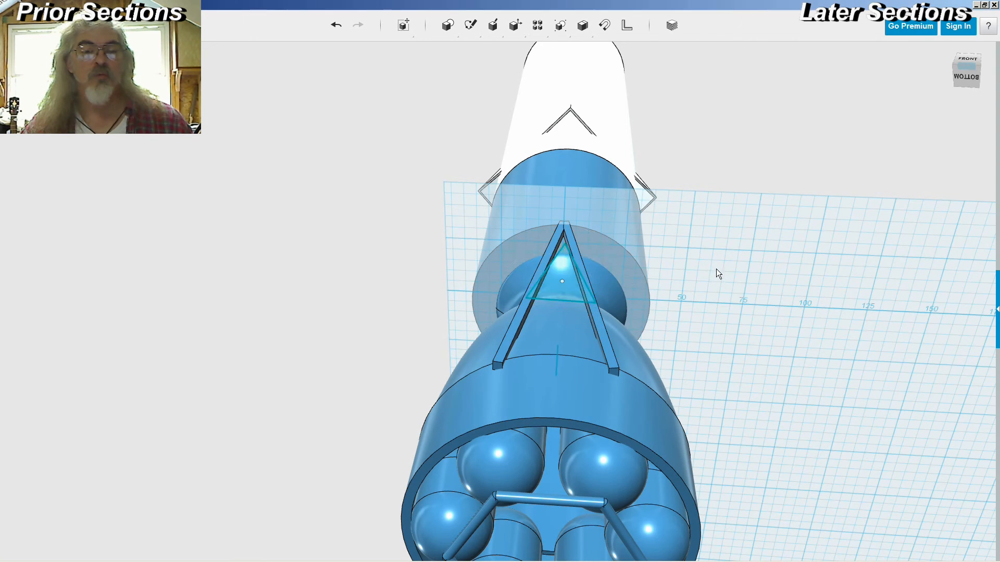
# - Fine-tune the triangle's sideways position so it is centred between the two strut legs
pyautogui.moveTo(733, 264)
pyautogui.mouseDown(button='right')
pyautogui.moveTo(697, 263)
pyautogui.moveTo(694, 276)
pyautogui.moveTo(732, 322)
pyautogui.moveTo(729, 259)
pyautogui.mouseUp(button='right')
pyautogui.scroll(2, 552, 268)
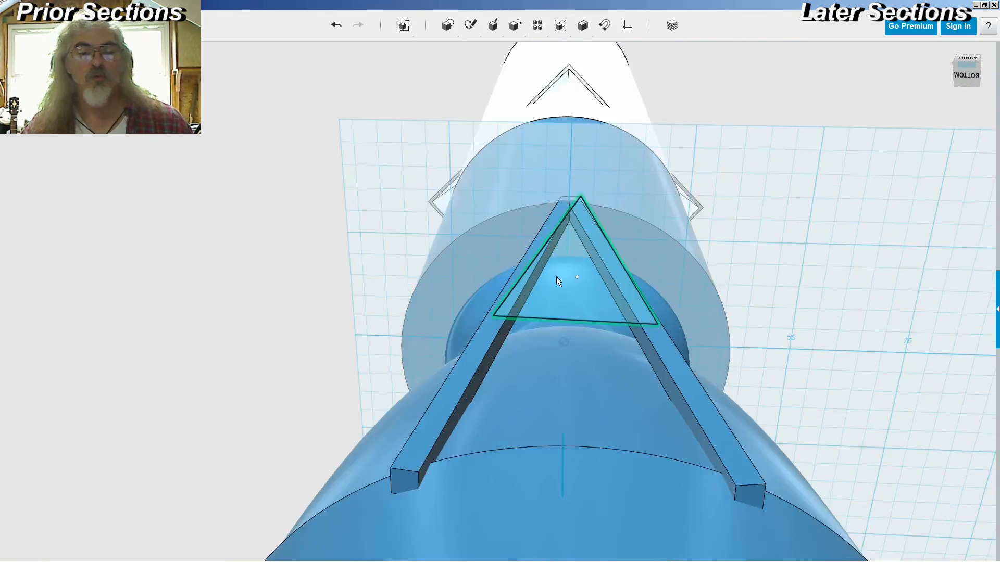
pyautogui.click(572, 307)
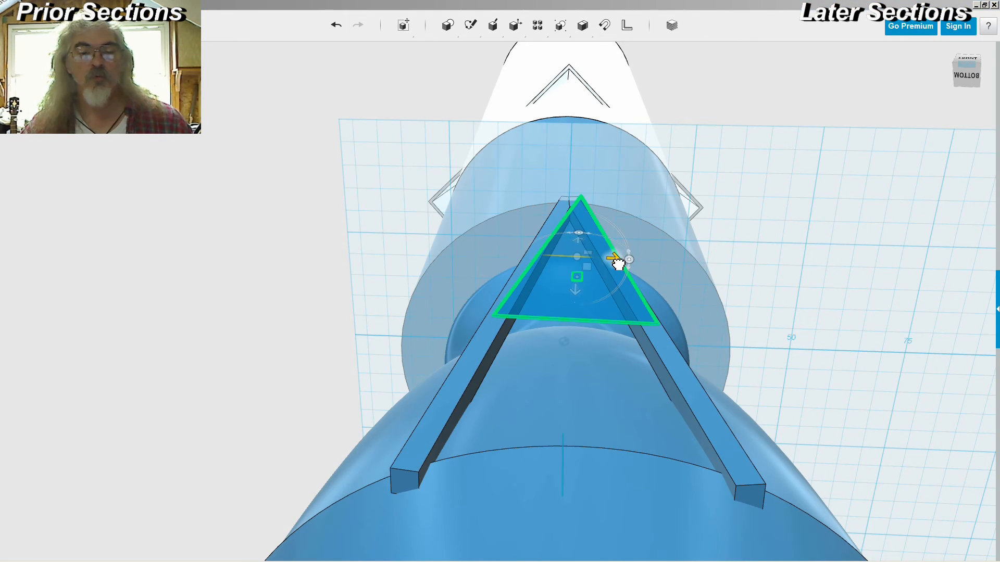
pyautogui.moveTo(620, 261); pyautogui.dragTo(616, 263)
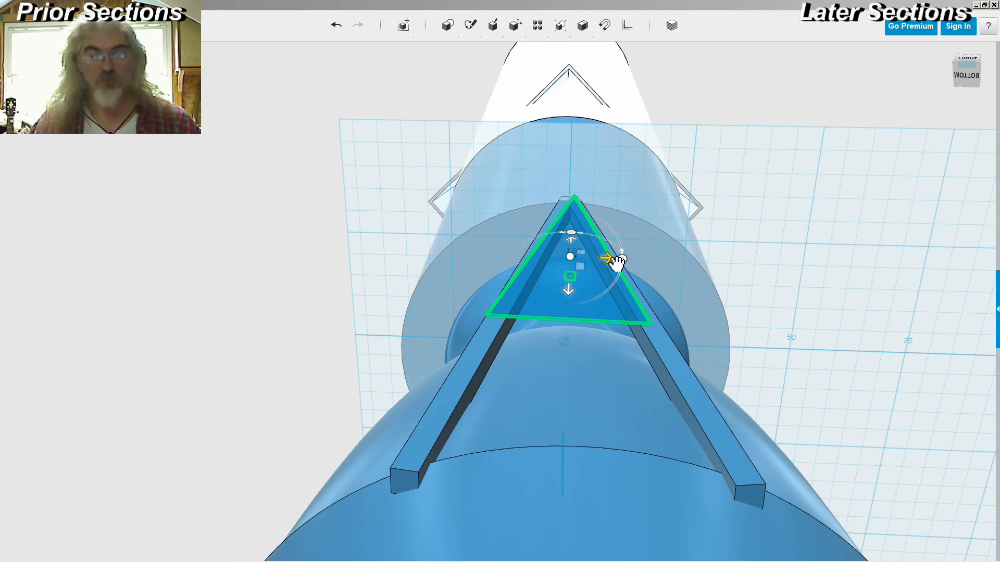
pyautogui.moveTo(616, 263); pyautogui.dragTo(616, 264)
# - Duplicate the triangle between the struts and shift the copy along them towards their converging end, lowering it between the legs
pyautogui.moveTo(790, 261); pyautogui.dragTo(698, 232, button='right')
pyautogui.moveTo(553, 211); pyautogui.dragTo(582, 209, button='right')
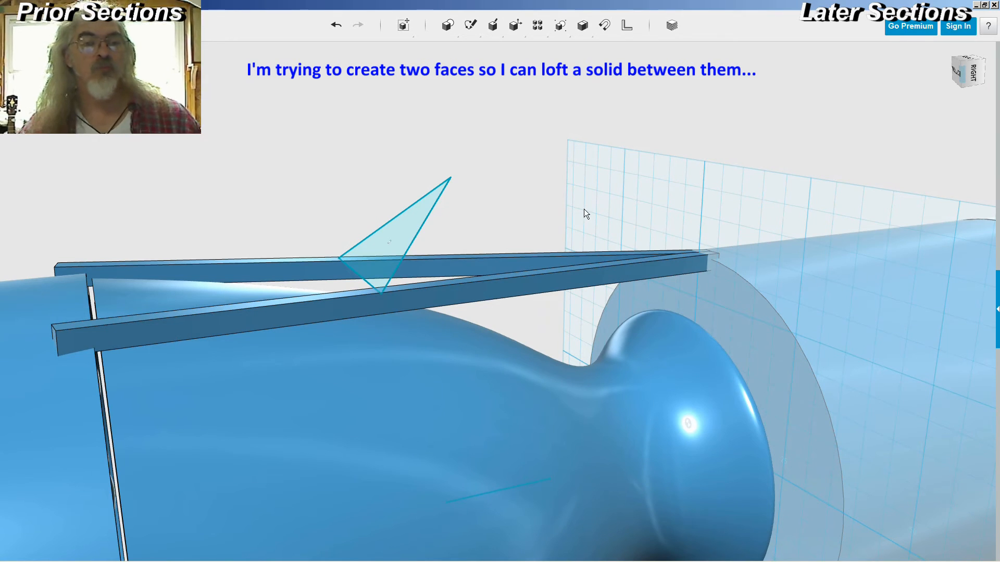
pyautogui.click(407, 236)
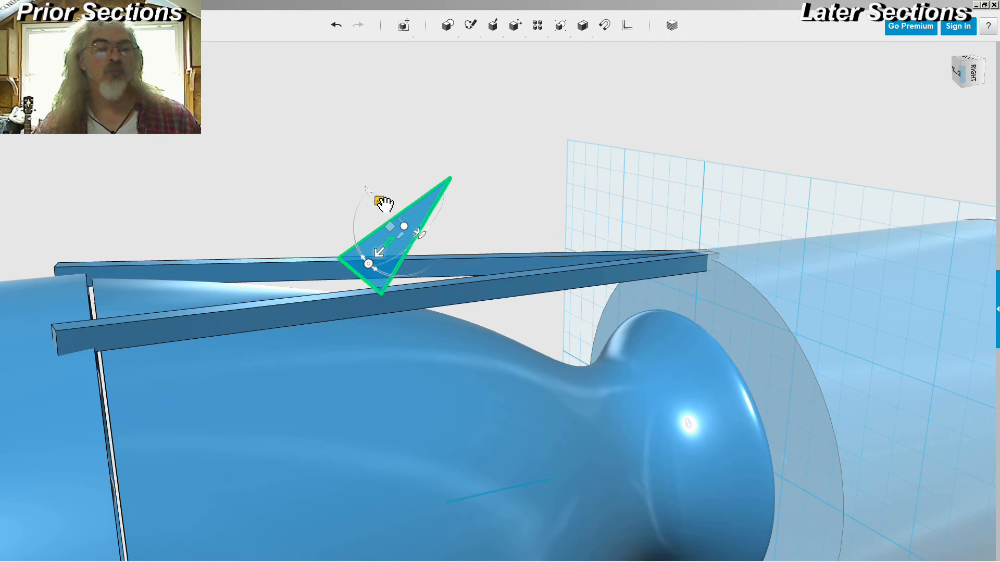
pyautogui.moveTo(384, 203); pyautogui.dragTo(409, 232)
pyautogui.moveTo(411, 287); pyautogui.dragTo(514, 249)
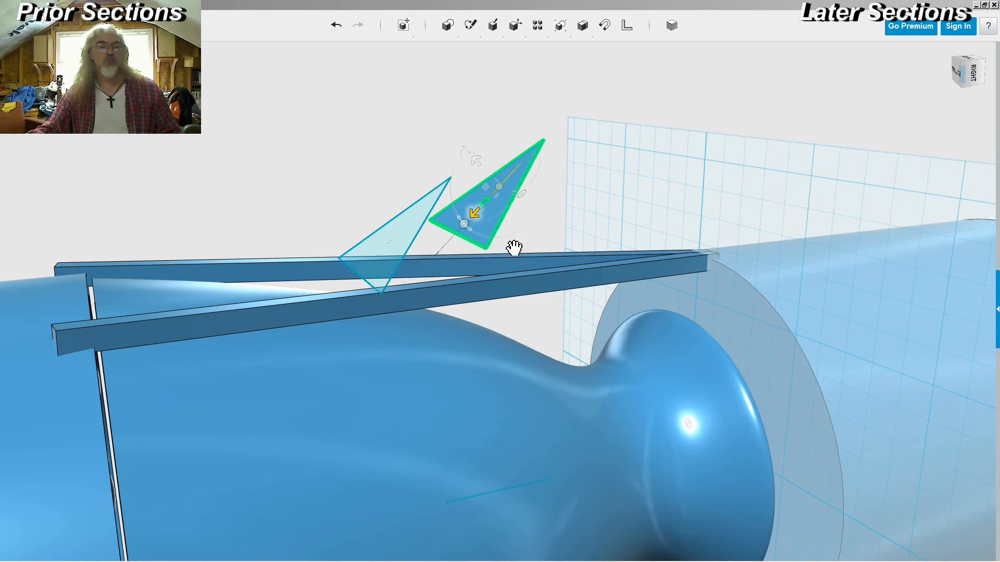
pyautogui.moveTo(479, 162); pyautogui.dragTo(524, 216)
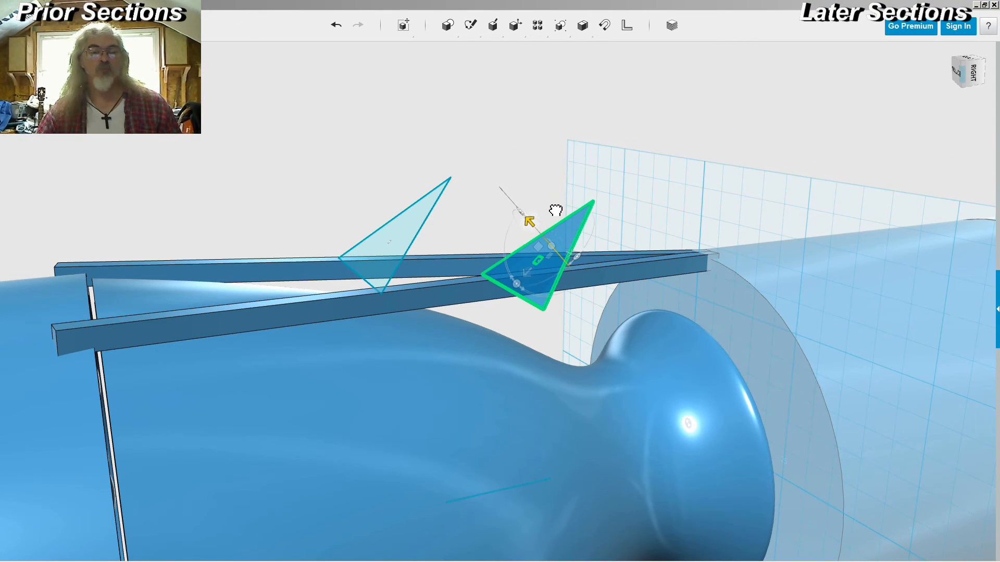
# - Move the triangle copy further along the struts until it stands just short of where they meet
pyautogui.moveTo(469, 172)
pyautogui.mouseDown(button='right')
pyautogui.moveTo(517, 174)
pyautogui.moveTo(453, 174)
pyautogui.mouseUp(button='right')
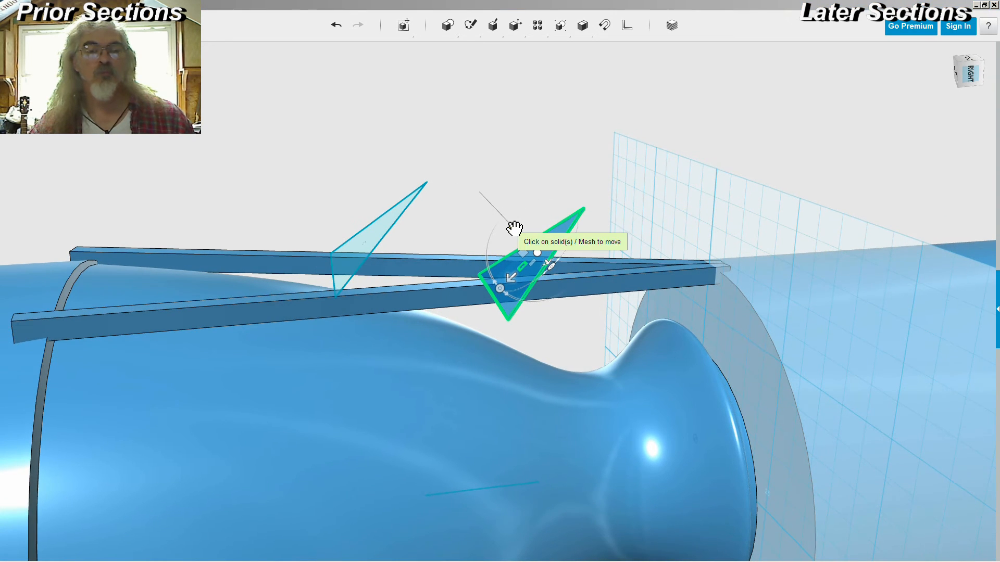
pyautogui.moveTo(515, 229); pyautogui.dragTo(543, 261)
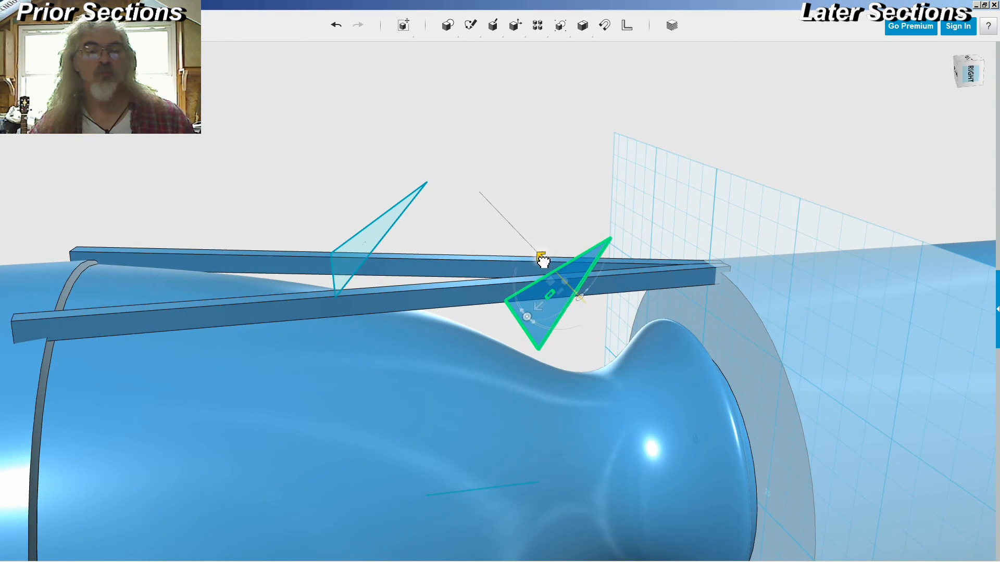
pyautogui.moveTo(538, 309); pyautogui.dragTo(636, 274)
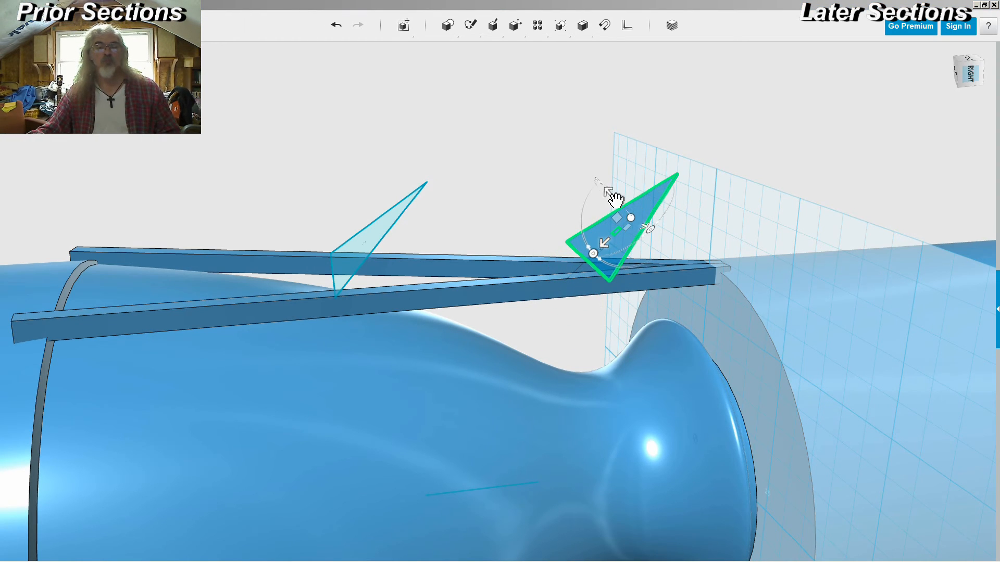
pyautogui.moveTo(619, 197); pyautogui.dragTo(635, 219)
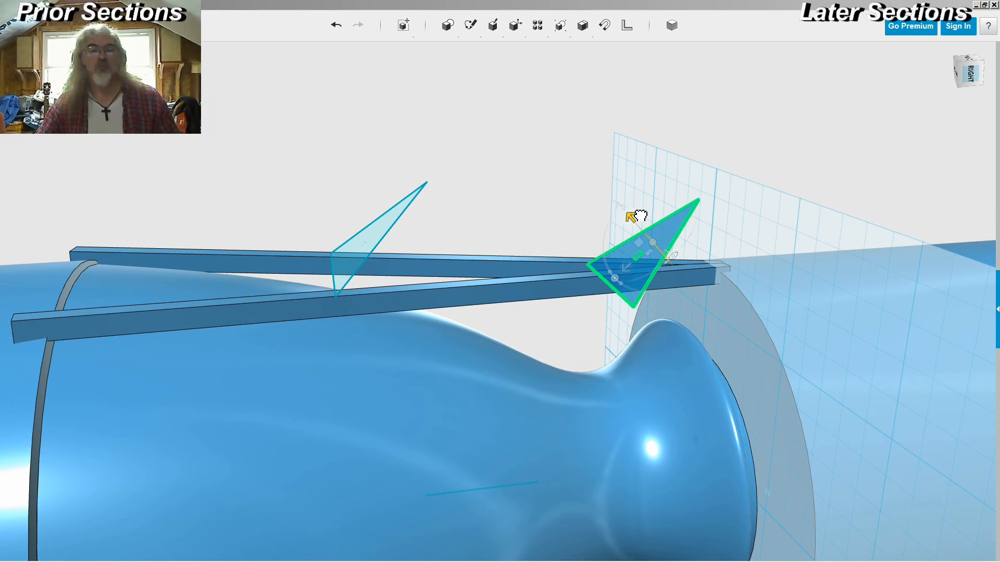
pyautogui.click(552, 208)
# - Scale the copied triangle near the strut tip uniformly by a factor of about 0.166
pyautogui.moveTo(547, 208); pyautogui.dragTo(608, 214, button='right')
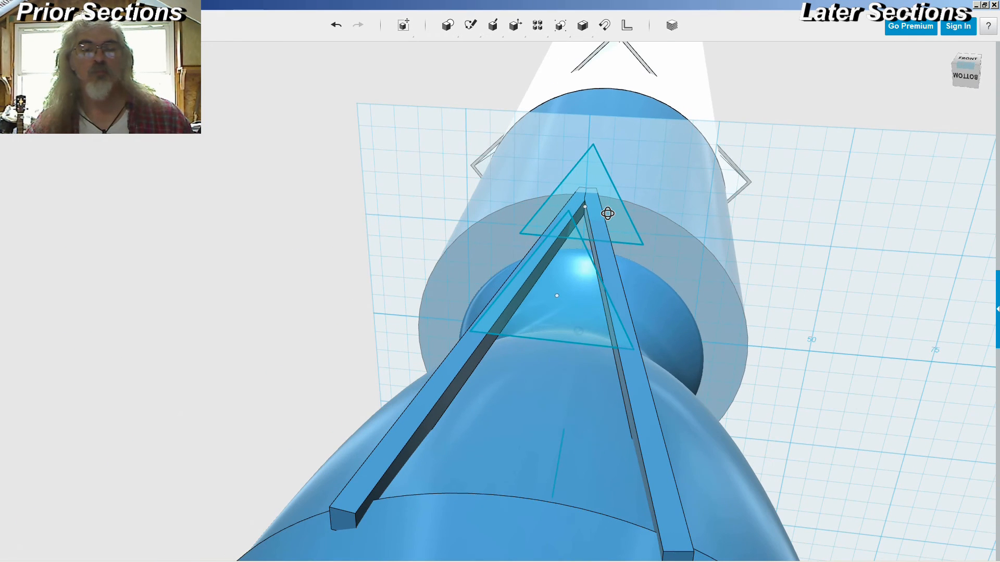
pyautogui.click(616, 225)
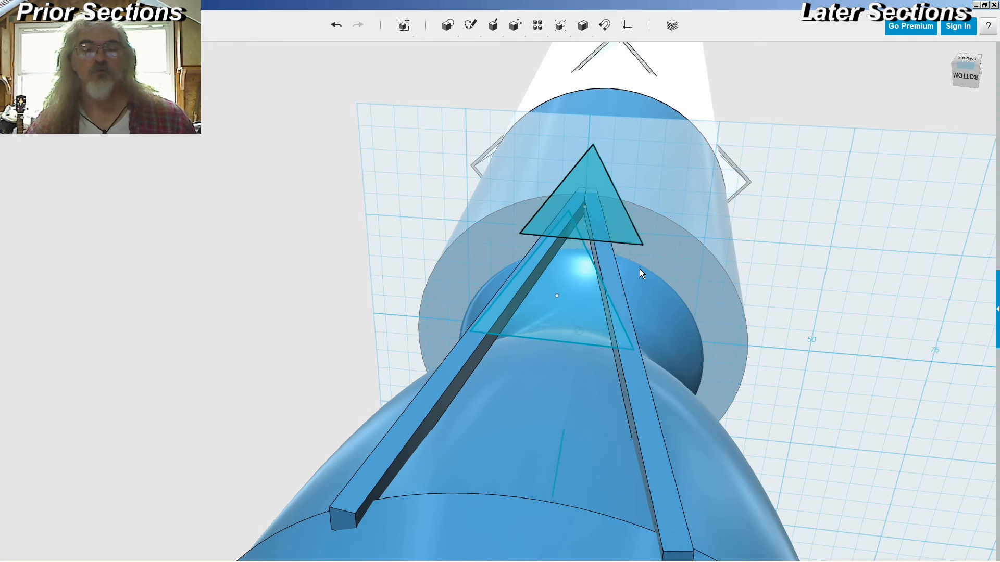
pyautogui.press('s')
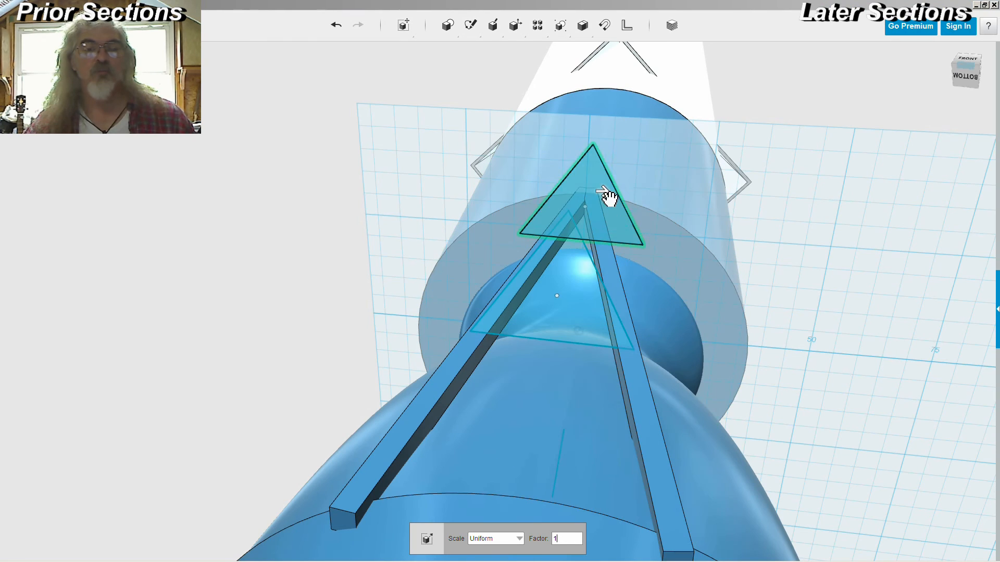
pyautogui.moveTo(589, 196); pyautogui.dragTo(564, 197)
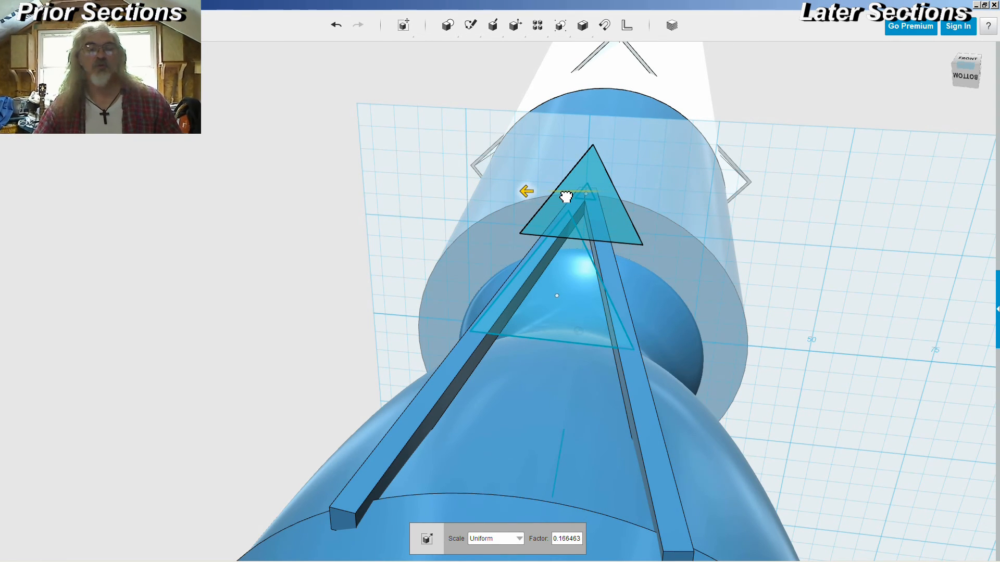
pyautogui.click(858, 251)
# - Lower the small triangle onto the struts and slide it to the very tip where they converge
pyautogui.moveTo(835, 252); pyautogui.dragTo(766, 231, button='right')
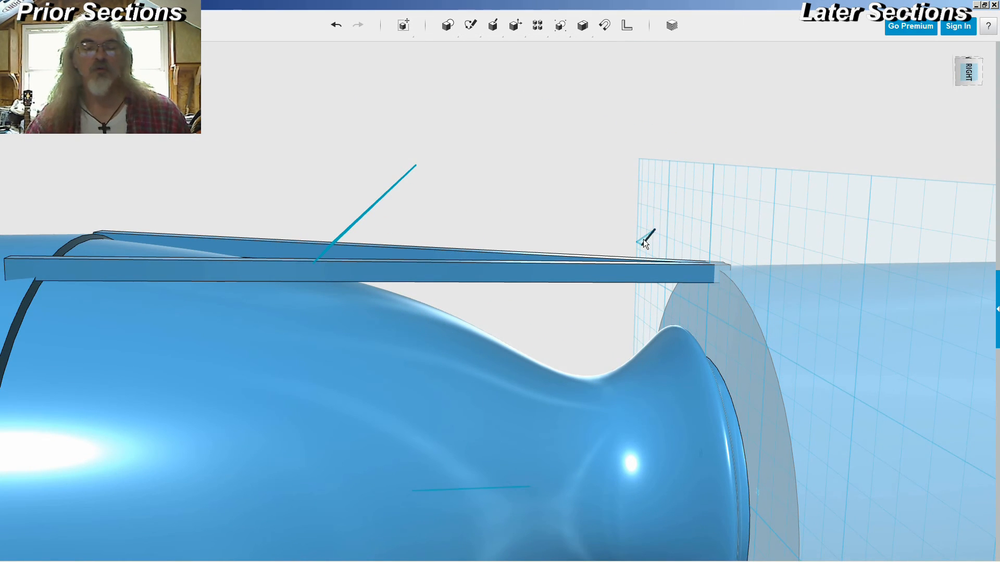
pyautogui.scroll(5, 645, 242)
pyautogui.scroll(2, 642, 242)
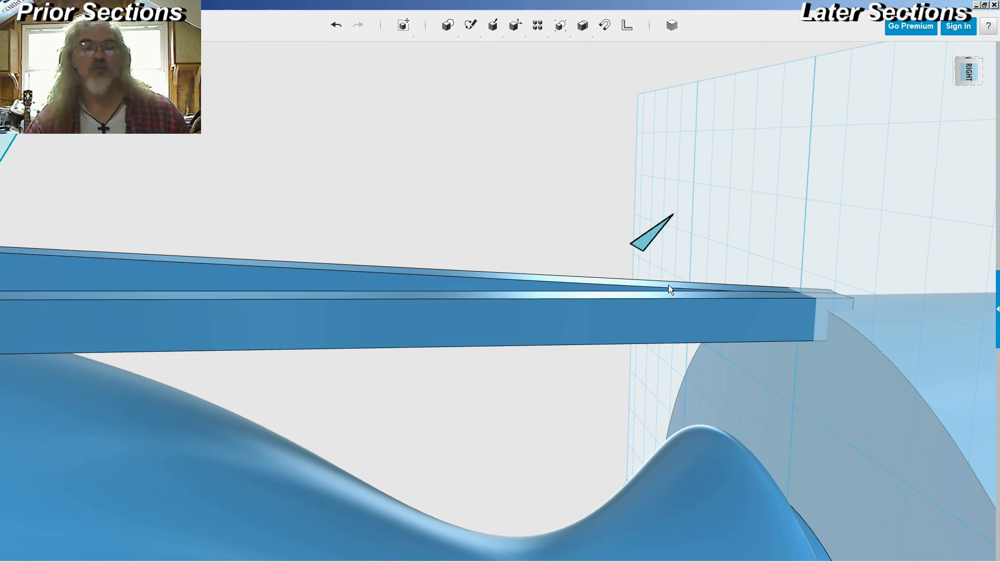
pyautogui.click(646, 237)
pyautogui.moveTo(634, 208); pyautogui.dragTo(675, 256)
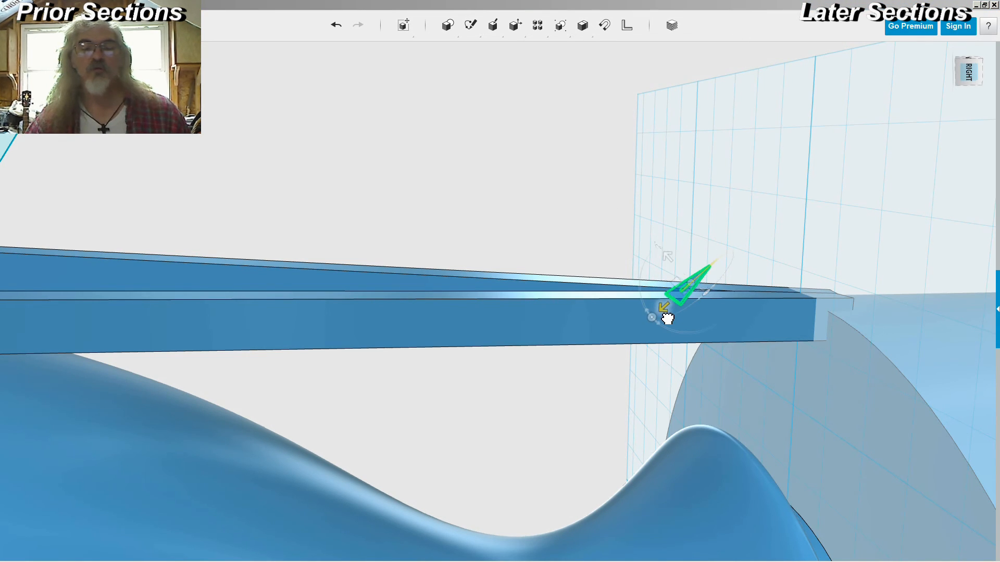
pyautogui.moveTo(657, 320); pyautogui.dragTo(821, 335, button='right')
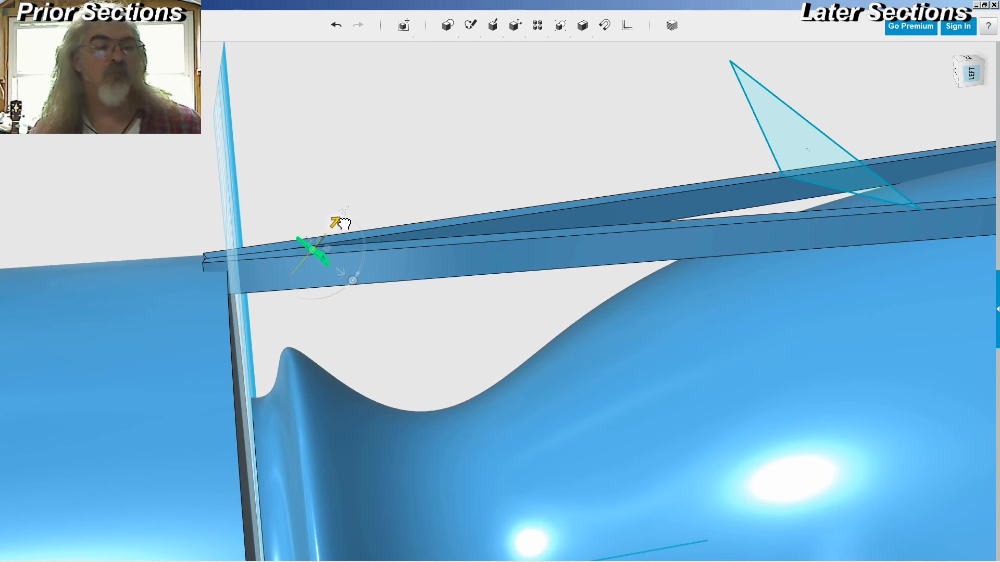
pyautogui.moveTo(344, 276); pyautogui.dragTo(277, 230)
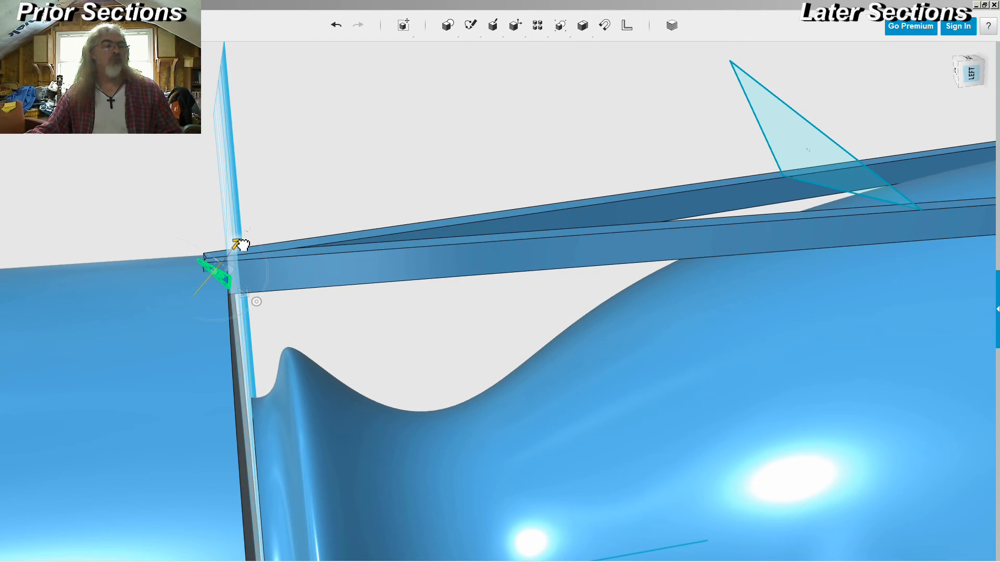
pyautogui.click(333, 186)
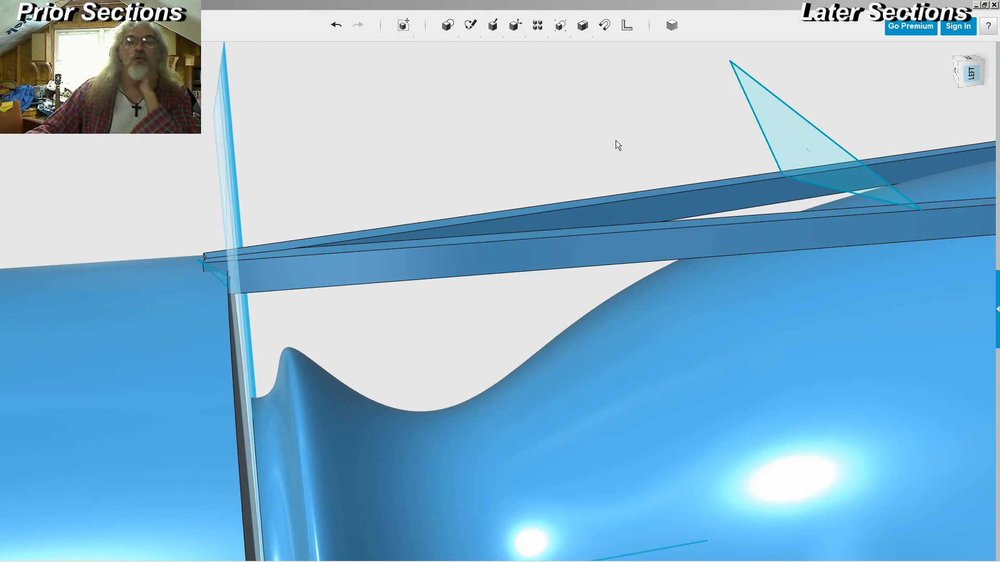
# - Try to loft a solid between the large triangle and the small triangle at the strut tip
pyautogui.click(795, 139)
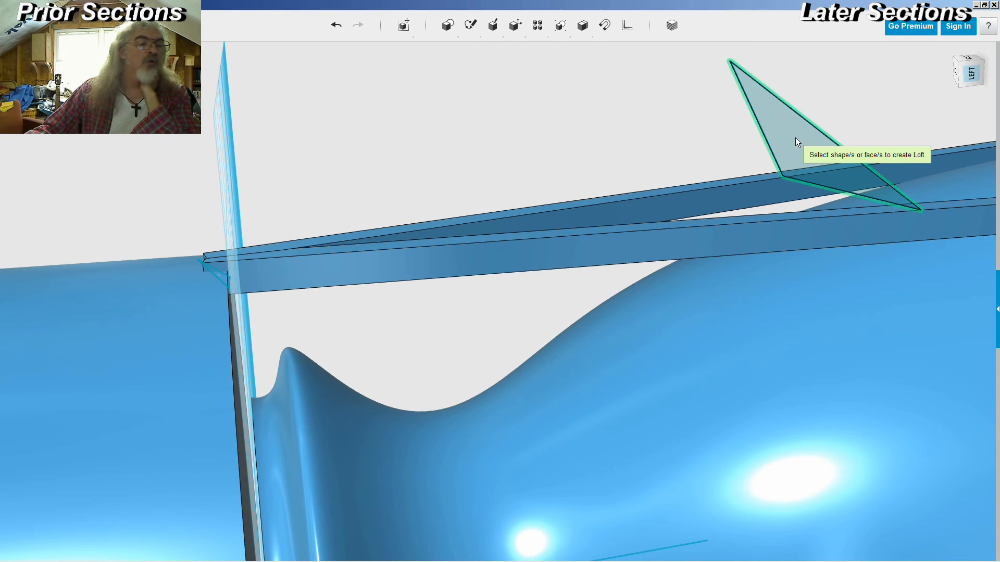
pyautogui.click(224, 277)
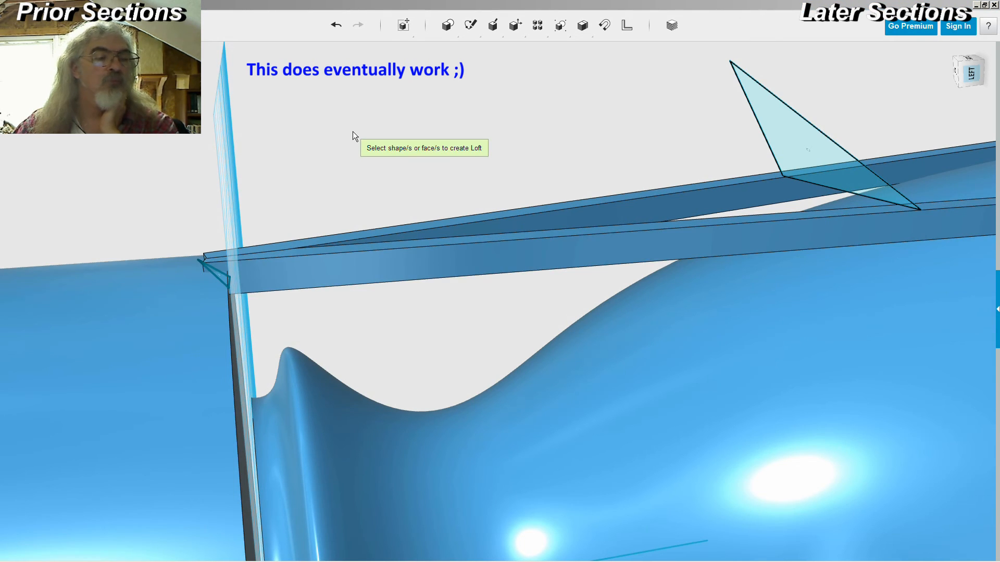
pyautogui.scroll(3, 216, 275)
pyautogui.scroll(1, 217, 273)
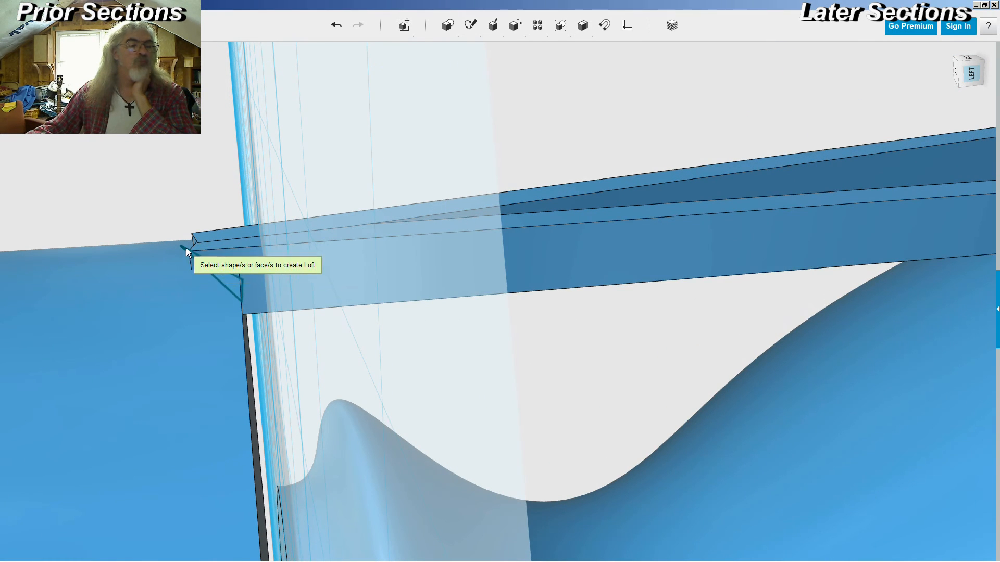
pyautogui.scroll(2, 227, 284)
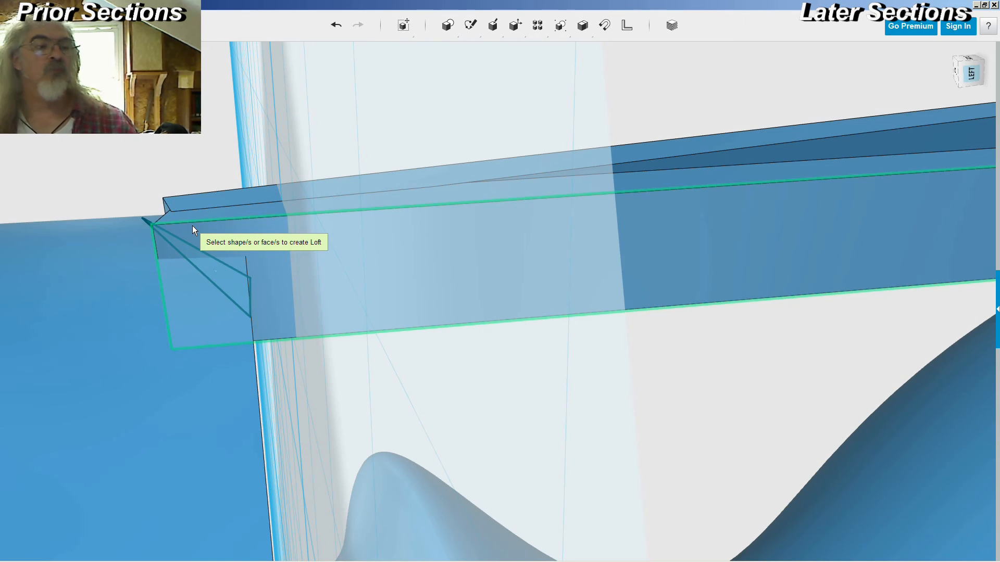
pyautogui.click(193, 226)
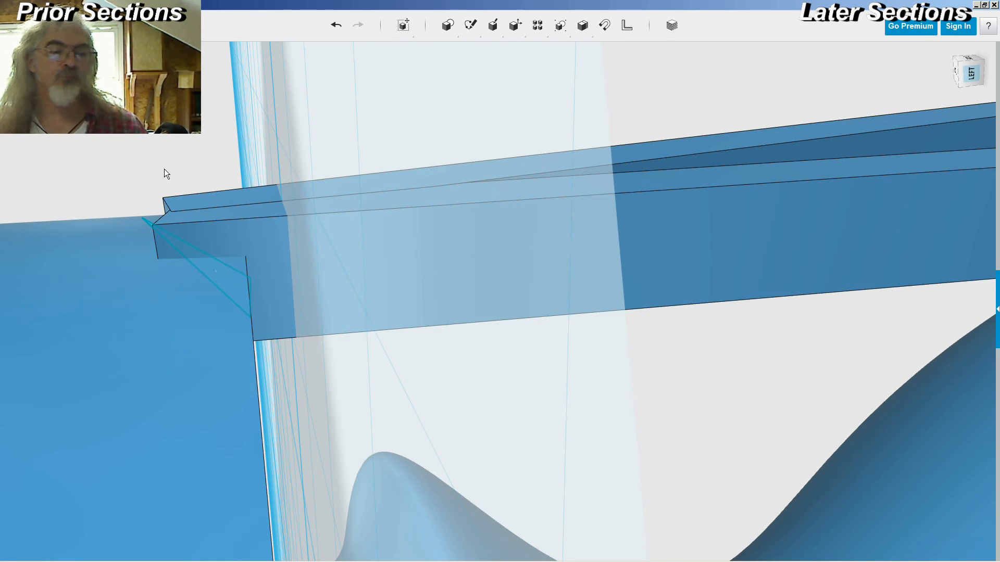
# - Hide the V-shaped struts to expose the small triangle at their tip
pyautogui.click(225, 220)
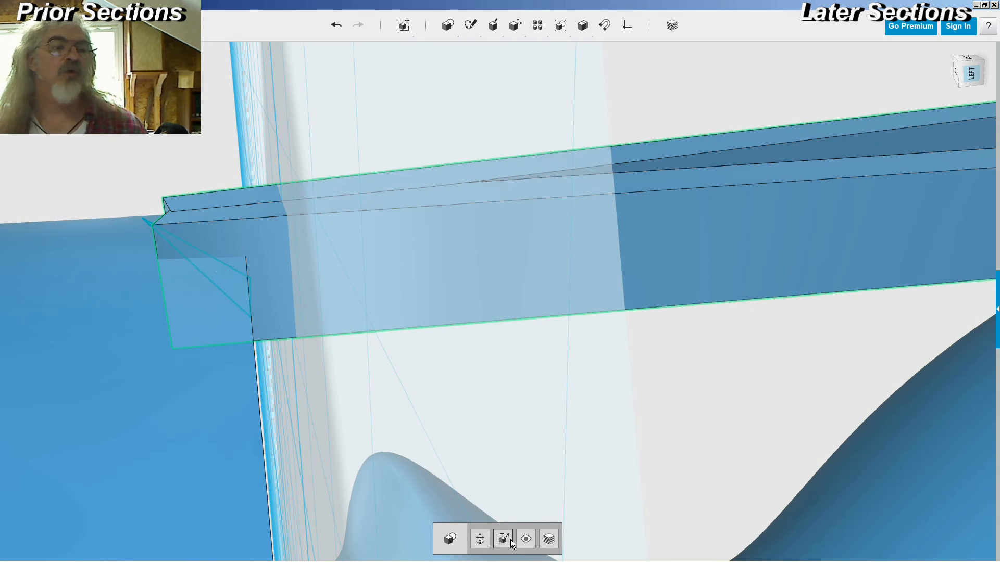
pyautogui.click(526, 539)
pyautogui.scroll(-3, 577, 274)
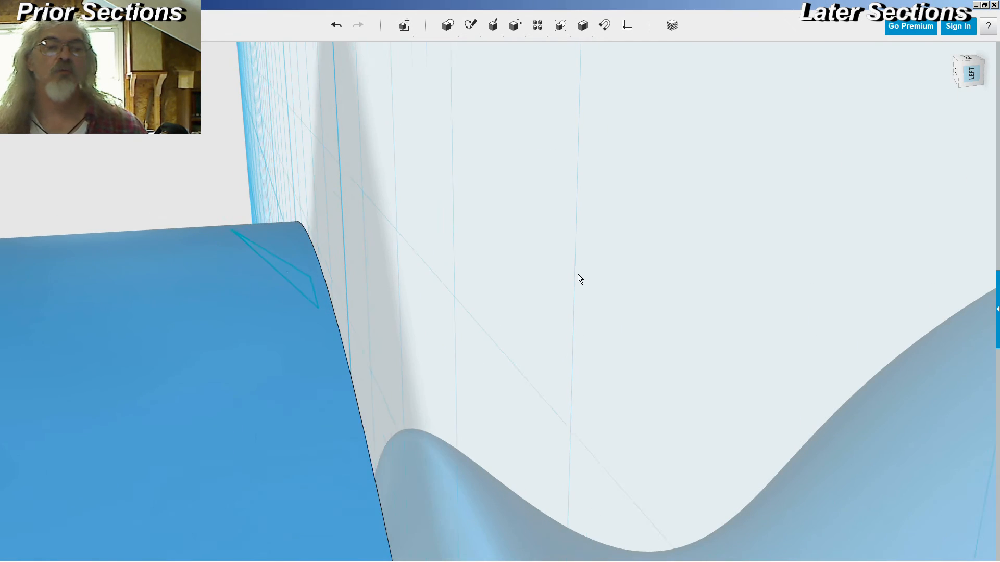
pyautogui.moveTo(616, 250); pyautogui.dragTo(498, 243, button='right')
pyautogui.scroll(-4, 498, 242)
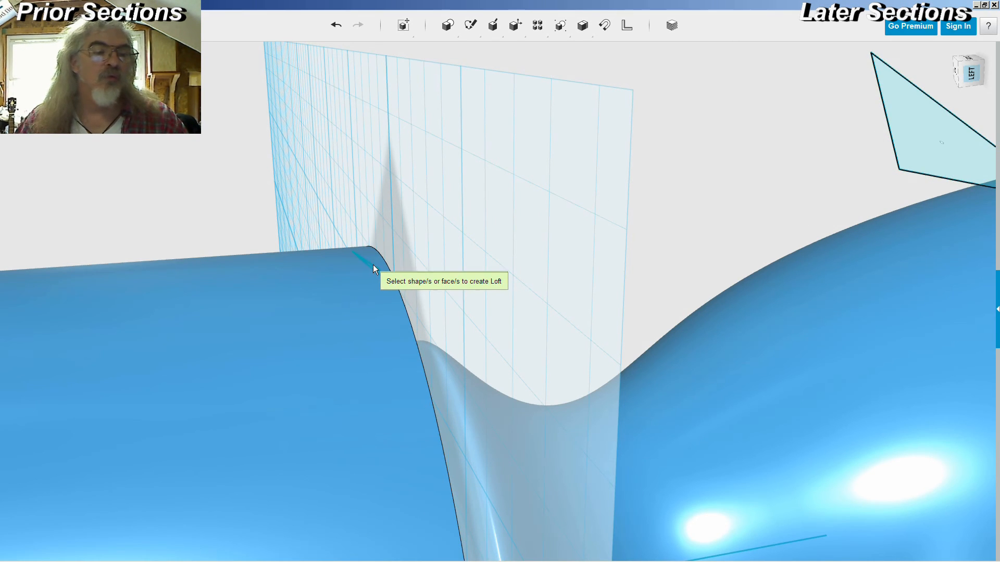
# - Try to add the small triangle as the second profile of the loft while the struts are hidden
pyautogui.scroll(5, 370, 264)
pyautogui.scroll(3, 370, 267)
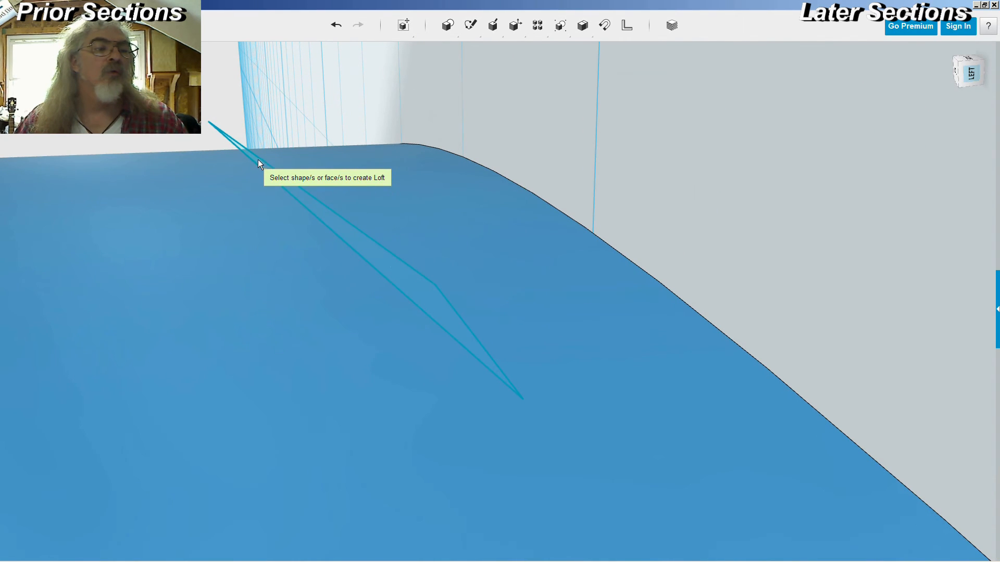
pyautogui.click(231, 143)
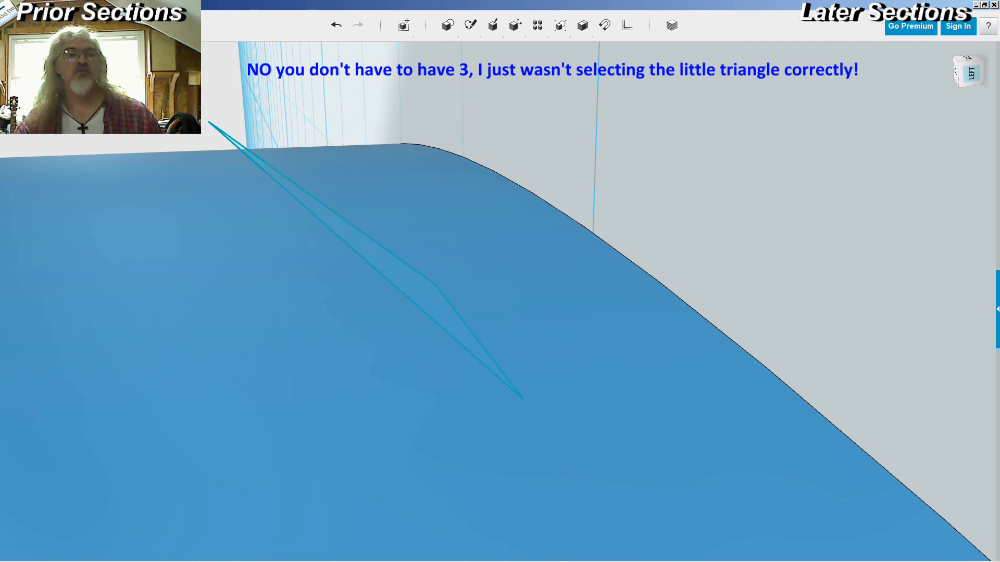
pyautogui.moveTo(182, 125); pyautogui.dragTo(301, 168, button='right')
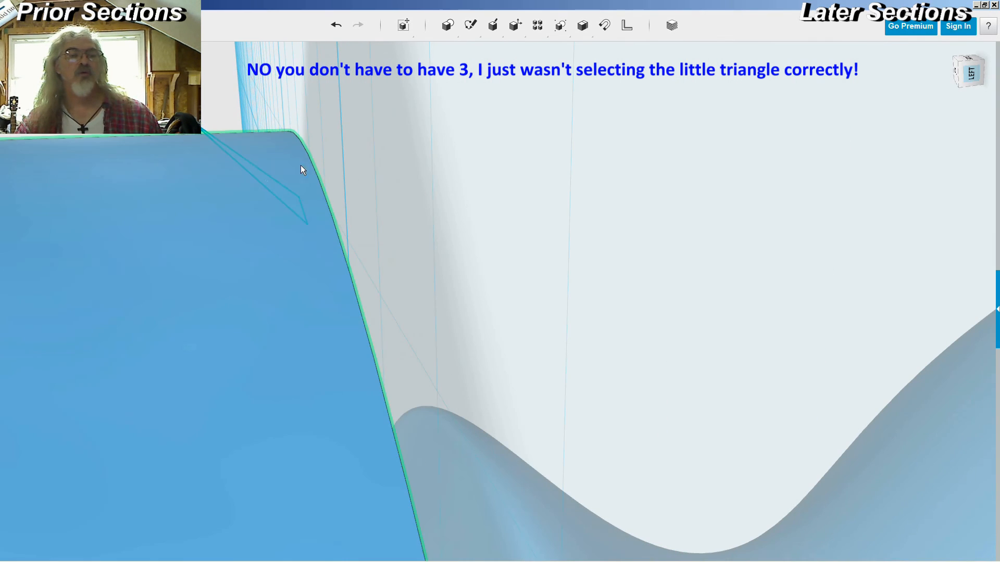
pyautogui.moveTo(451, 156); pyautogui.dragTo(441, 228, button='right')
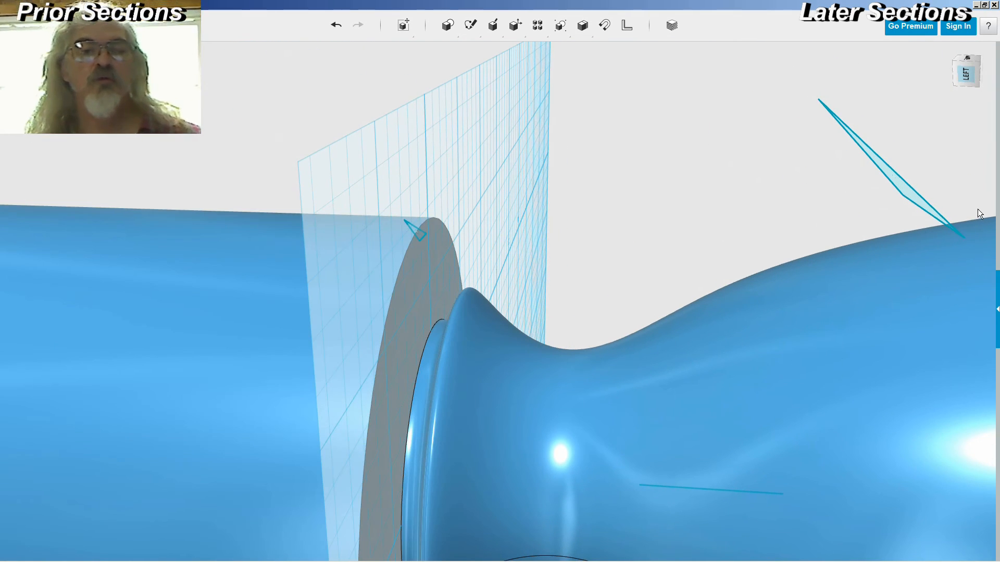
# - Show all hidden solids again and hide the large box that covers the struts
pyautogui.click(947, 208)
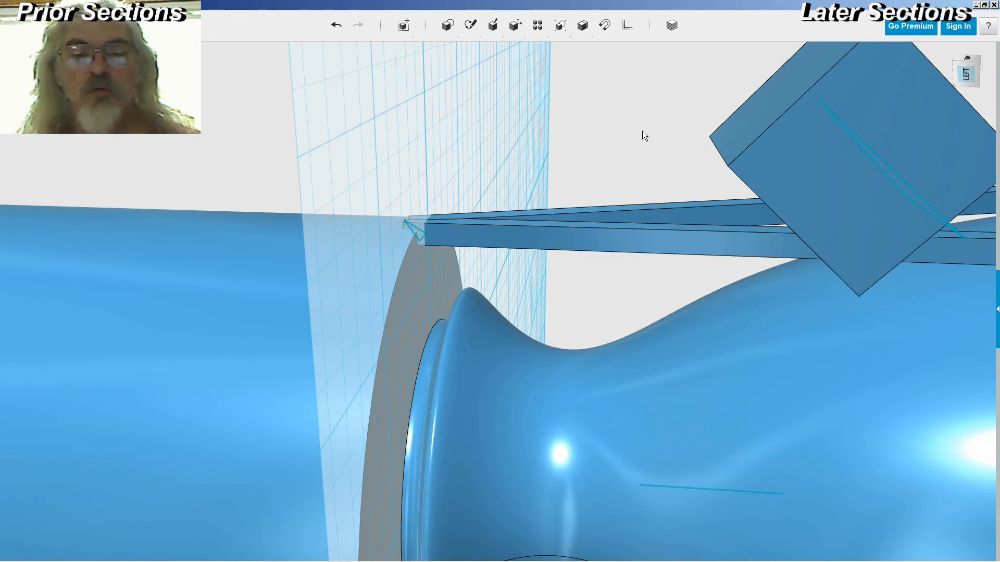
pyautogui.click(744, 139)
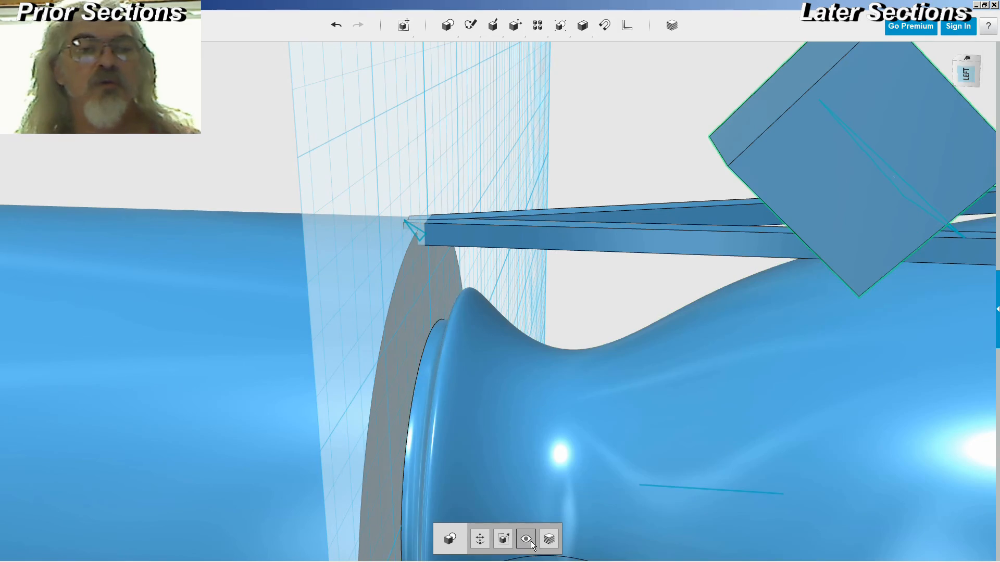
pyautogui.click(525, 539)
# - Undo the last placement of the triangle copy above the struts
pyautogui.moveTo(639, 334); pyautogui.dragTo(556, 337, button='right')
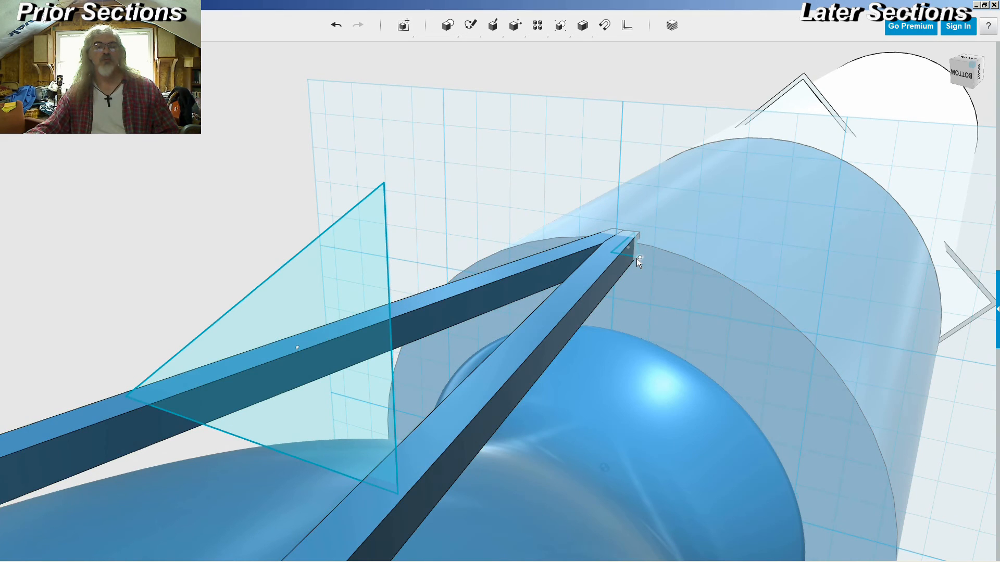
pyautogui.moveTo(504, 208); pyautogui.dragTo(406, 196, button='right')
pyautogui.moveTo(406, 196); pyautogui.dragTo(633, 201, button='middle')
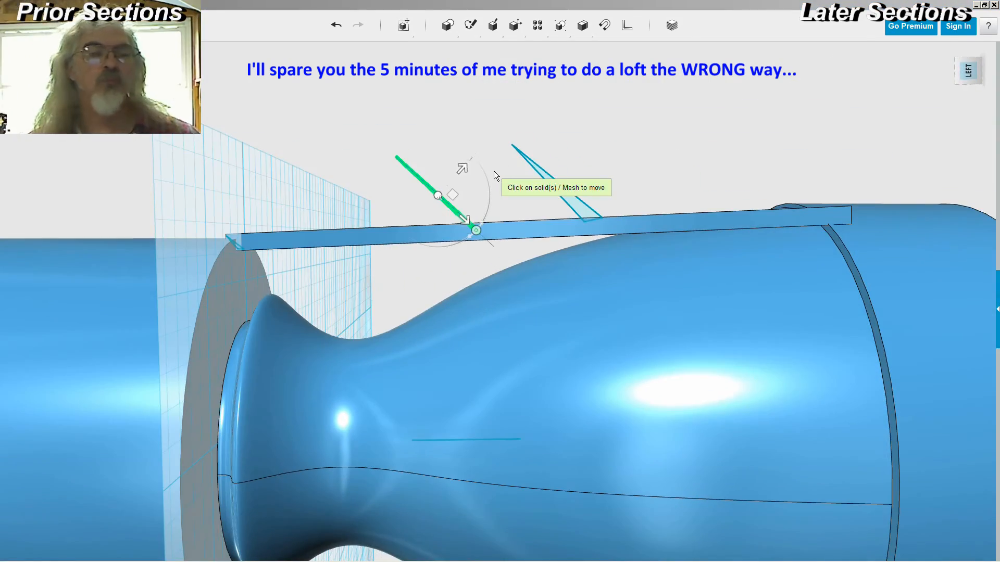
pyautogui.moveTo(493, 176); pyautogui.dragTo(312, 198, button='right')
pyautogui.hotkey('ctrl', 'z')
# - Paste a copy of the large triangle, move it along the struts towards their tip, and scale it down
pyautogui.click(413, 202)
pyautogui.hotkey('ctrl', 'c')
pyautogui.hotkey('ctrl', 'v')
pyautogui.moveTo(408, 176); pyautogui.dragTo(468, 237)
pyautogui.moveTo(462, 287); pyautogui.dragTo(524, 232)
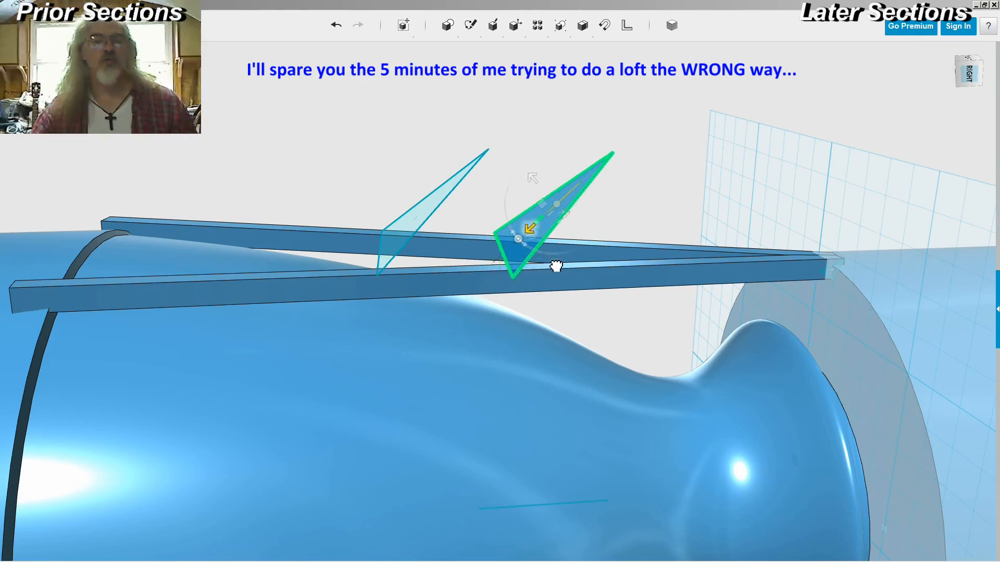
pyautogui.moveTo(554, 266); pyautogui.dragTo(511, 174, button='right')
pyautogui.press('s')
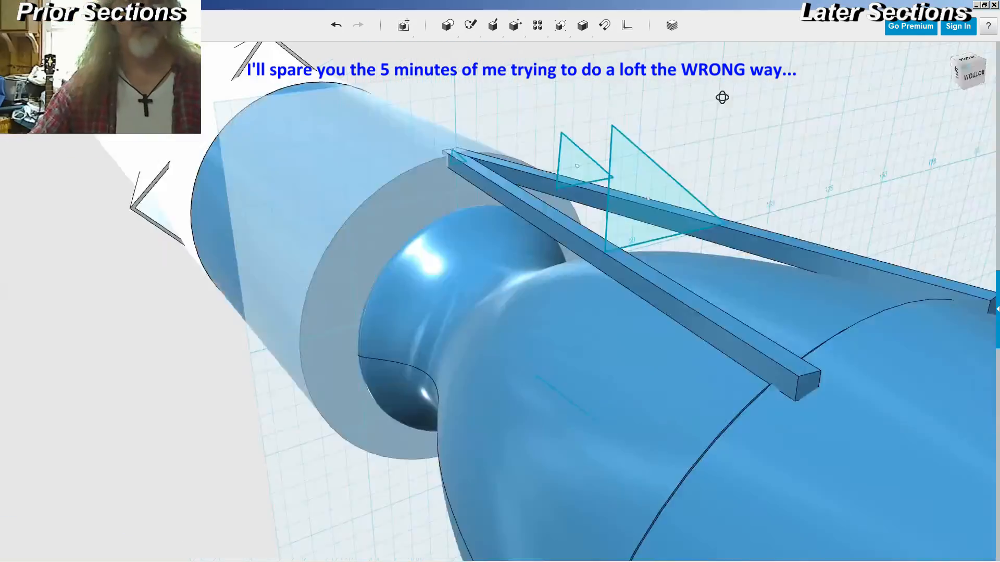
# - Shift the scaled-down triangle copy towards the struts, and delete it
pyautogui.moveTo(722, 98); pyautogui.dragTo(555, 157, button='right')
pyautogui.moveTo(555, 157); pyautogui.dragTo(578, 176)
pyautogui.moveTo(578, 176); pyautogui.dragTo(501, 234, button='right')
pyautogui.click(493, 193)
pyautogui.press('Delete')
# - Place a 20 x 20 x 20 box over the strut beside the large triangle
pyautogui.moveTo(688, 125); pyautogui.dragTo(735, 108, button='right')
pyautogui.click(445, 51)
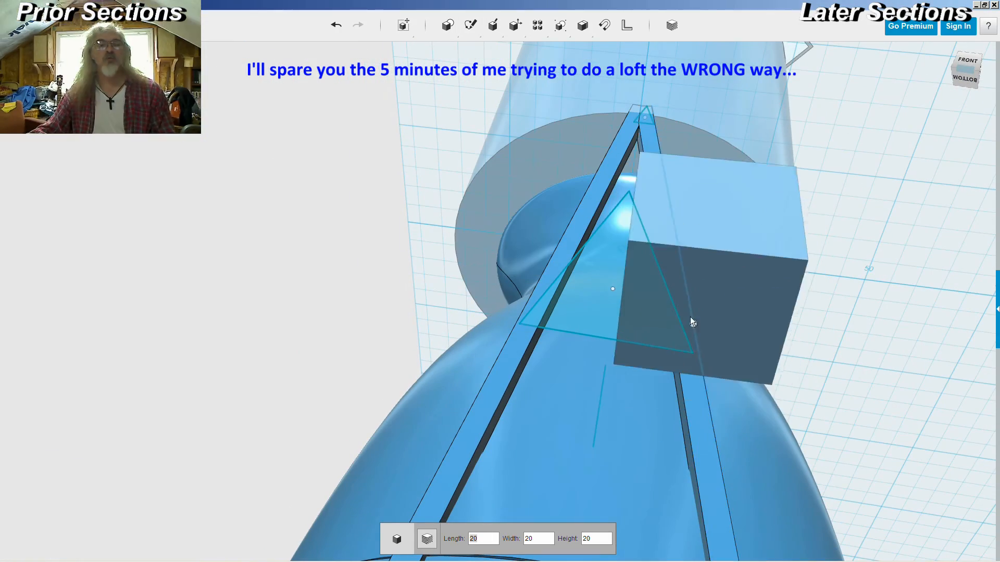
pyautogui.click(690, 318)
# - Try to sketch a polyline joining the strut tip to the large triangle
pyautogui.moveTo(690, 317)
pyautogui.mouseDown(button='right')
pyautogui.moveTo(385, 294)
pyautogui.moveTo(372, 265)
pyautogui.mouseUp(button='right')
pyautogui.click(476, 54)
pyautogui.click(554, 107)
pyautogui.scroll(6, 554, 107)
pyautogui.click(558, 104)
pyautogui.scroll(-3, 558, 105)
pyautogui.moveTo(406, 172); pyautogui.dragTo(917, 145, button='middle')
pyautogui.scroll(3, 292, 233)
pyautogui.click(298, 232)
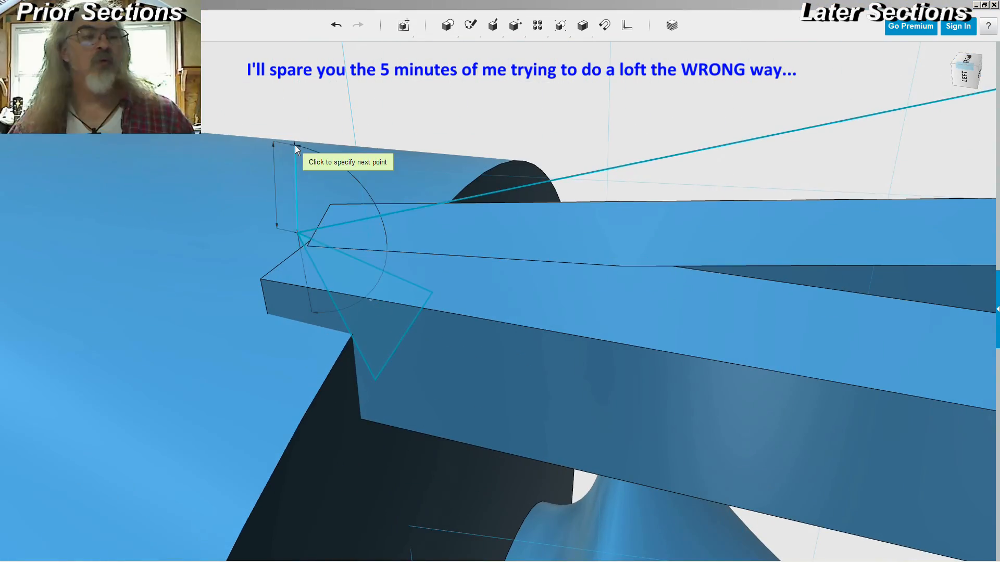
pyautogui.press('Escape')
# - Try to extend the large triangle's sketch with a line to the small triangle at the strut tip
pyautogui.moveTo(576, 140); pyautogui.dragTo(785, 129, button='middle')
pyautogui.scroll(-5, 785, 130)
pyautogui.moveTo(785, 130)
pyautogui.mouseDown(button='right')
pyautogui.moveTo(664, 189)
pyautogui.moveTo(783, 193)
pyautogui.mouseUp(button='right')
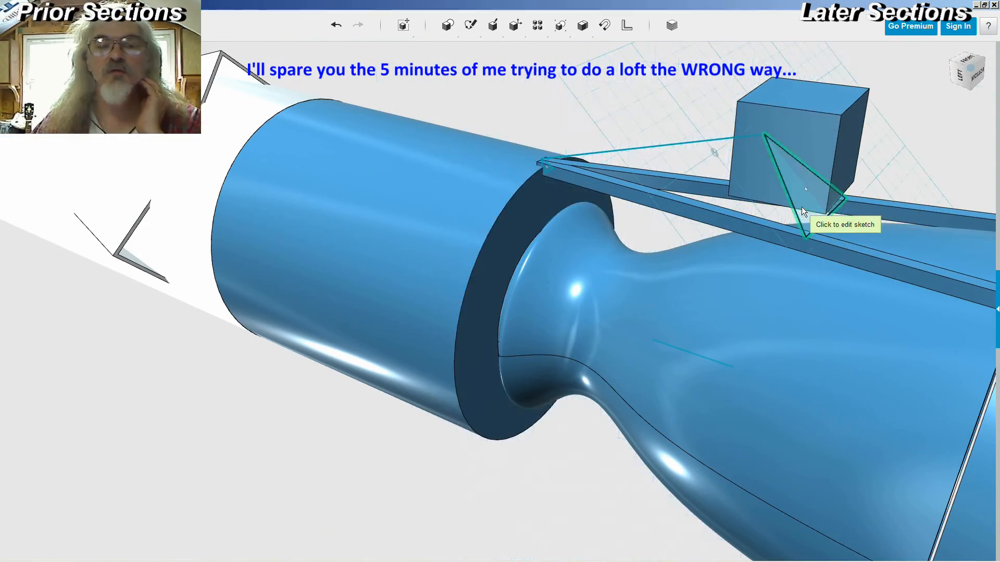
pyautogui.click(799, 221)
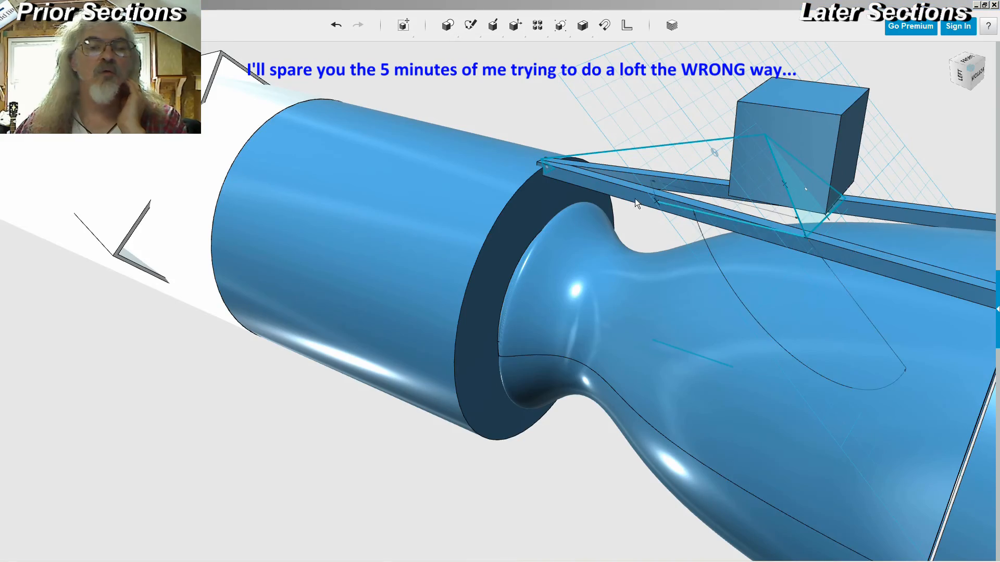
pyautogui.click(542, 165)
pyautogui.scroll(2, 543, 164)
pyautogui.scroll(-1, 543, 164)
pyautogui.click(817, 112)
pyautogui.press('Escape')
# - Paste a copy of the large triangle, move it towards the strut tip, and scale it uniformly by a factor of 0.5
pyautogui.moveTo(817, 111)
pyautogui.mouseDown(button='right')
pyautogui.moveTo(687, 94)
pyautogui.moveTo(770, 154)
pyautogui.moveTo(763, 250)
pyautogui.mouseUp(button='right')
pyautogui.scroll(-2, 763, 249)
pyautogui.moveTo(760, 375); pyautogui.dragTo(572, 398, button='right')
pyautogui.click(463, 344)
pyautogui.hotkey('ctrl', 'c')
pyautogui.hotkey('ctrl', 'v')
pyautogui.moveTo(461, 382); pyautogui.dragTo(599, 382)
pyautogui.press('s')
pyautogui.doubleClick(567, 539)
pyautogui.write('0.5')
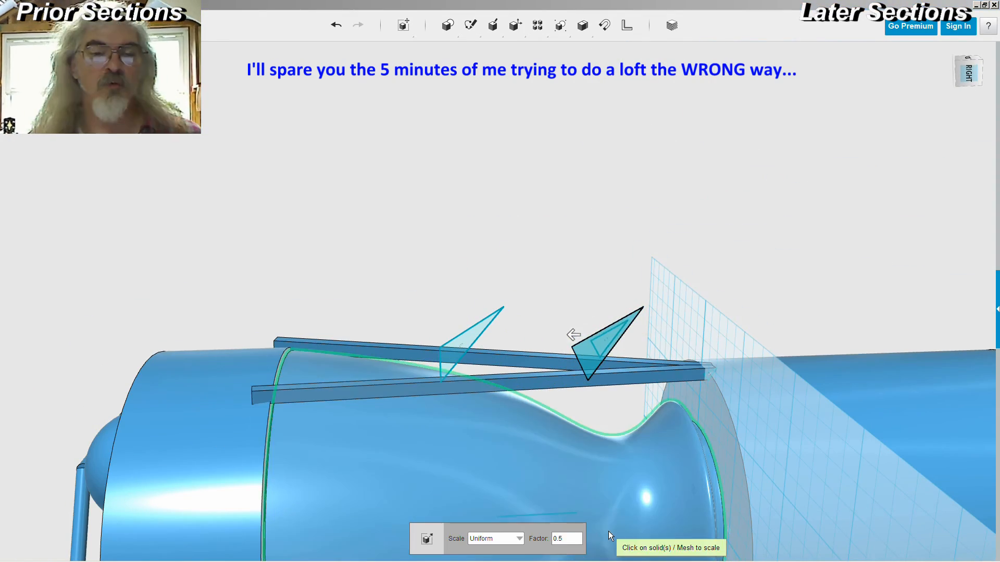
pyautogui.press('Return')
# - Position the half-scale triangle between the struts and hide the struts
pyautogui.moveTo(608, 364); pyautogui.dragTo(576, 283, button='right')
pyautogui.scroll(5, 513, 278)
pyautogui.moveTo(514, 278); pyautogui.dragTo(527, 326, button='right')
pyautogui.scroll(4, 527, 326)
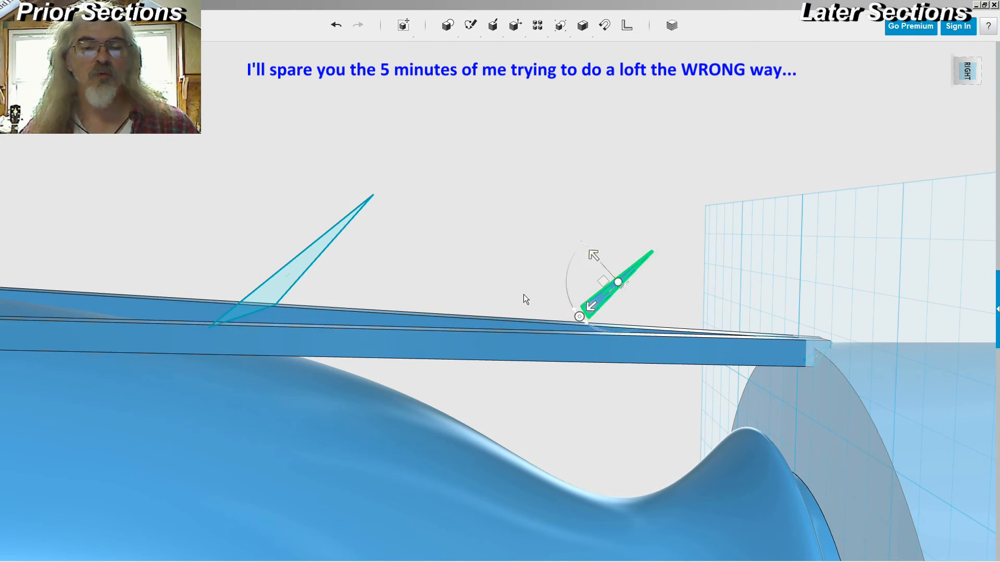
pyautogui.moveTo(524, 297); pyautogui.dragTo(533, 221, button='right')
pyautogui.click(532, 412)
pyautogui.click(532, 543)
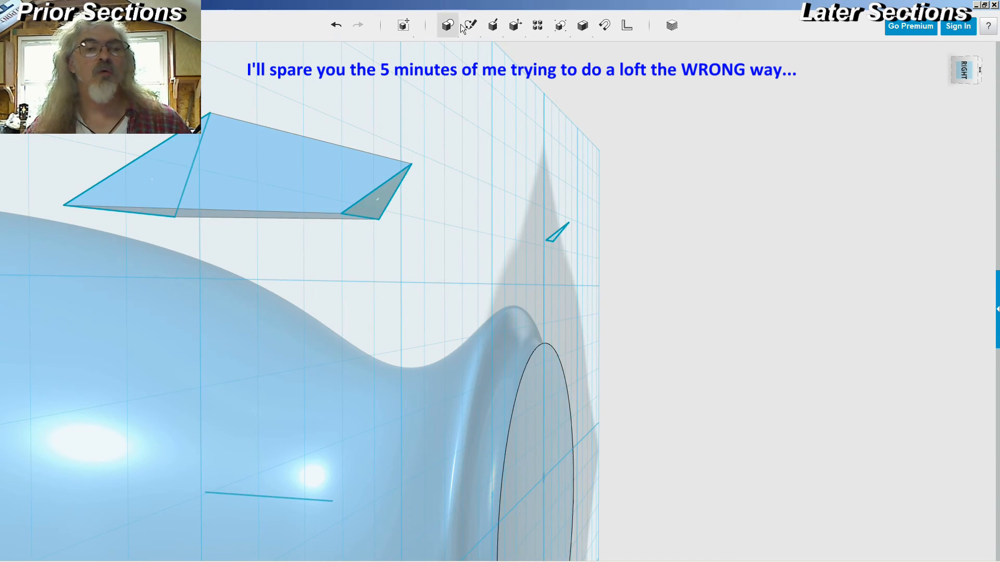
# - Undo the loft between the large triangle and its half-scale copy
pyautogui.hotkey('ctrl', 'z')
pyautogui.click(601, 336)
pyautogui.press('Delete')
# - Try to loft from the half-scale middle triangle to the small triangle at the strut tip
pyautogui.click(493, 25)
pyautogui.click(165, 192)
pyautogui.click(552, 239)
pyautogui.click(554, 236)
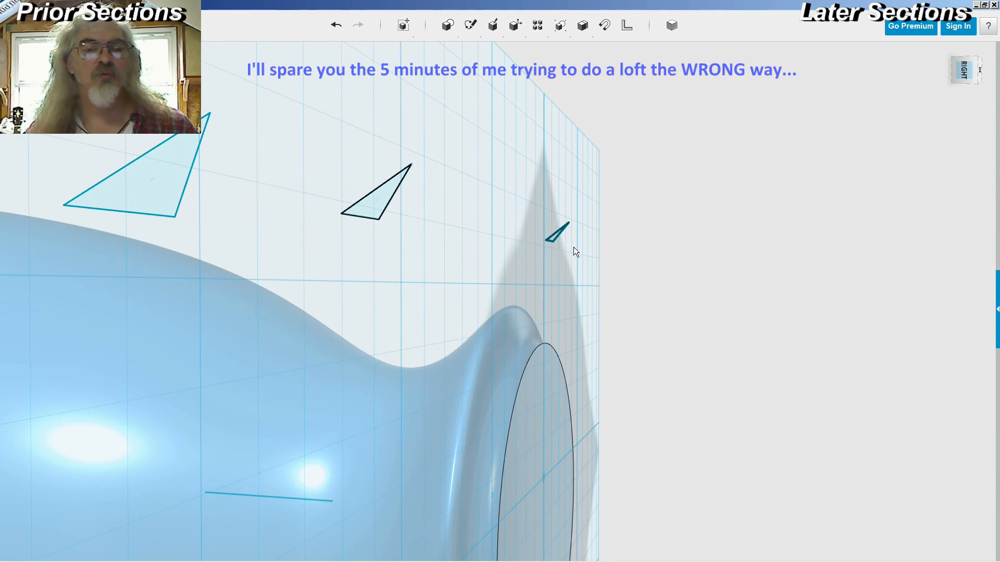
pyautogui.click(621, 237)
pyautogui.scroll(3, 630, 253)
pyautogui.moveTo(630, 254); pyautogui.dragTo(451, 79, button='right')
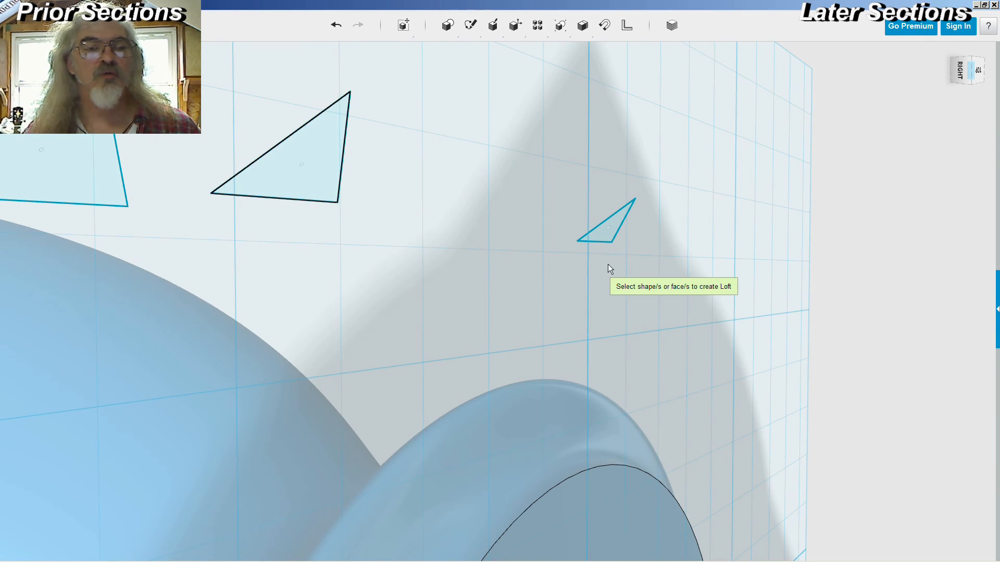
pyautogui.click(606, 238)
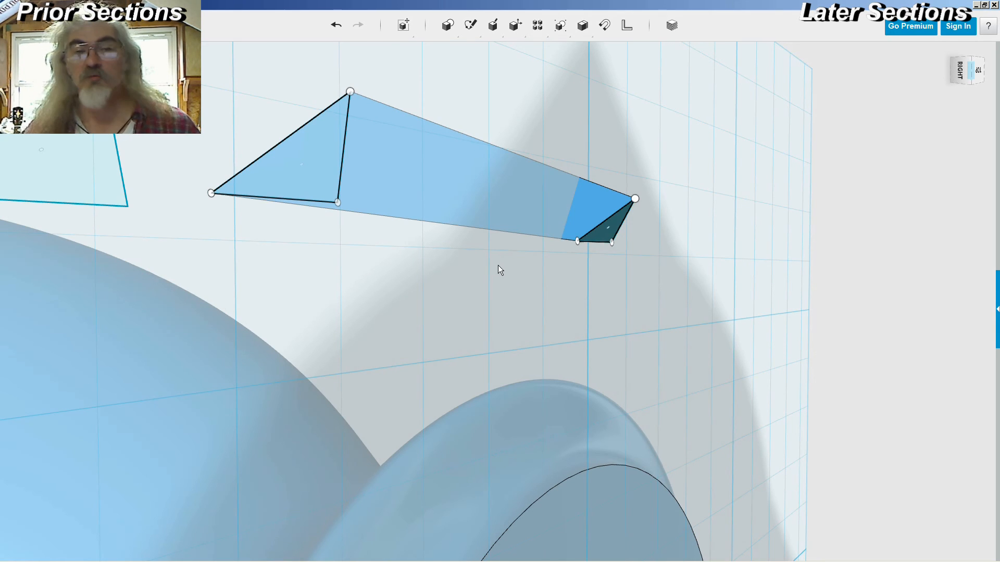
pyautogui.press('Escape')
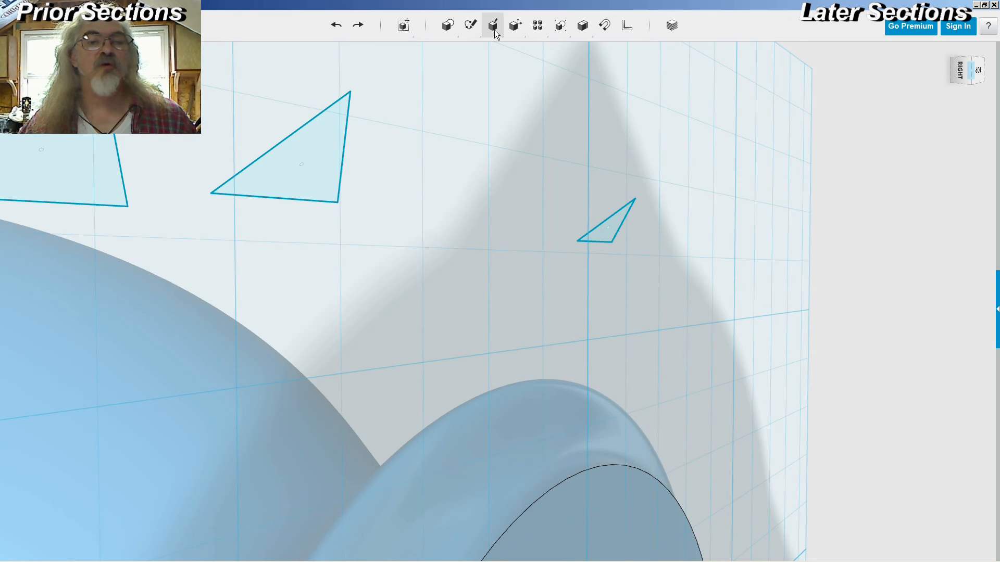
# - Loft a solid directly from the large triangle to the small tip triangle and delete the middle triangle
pyautogui.click(121, 151)
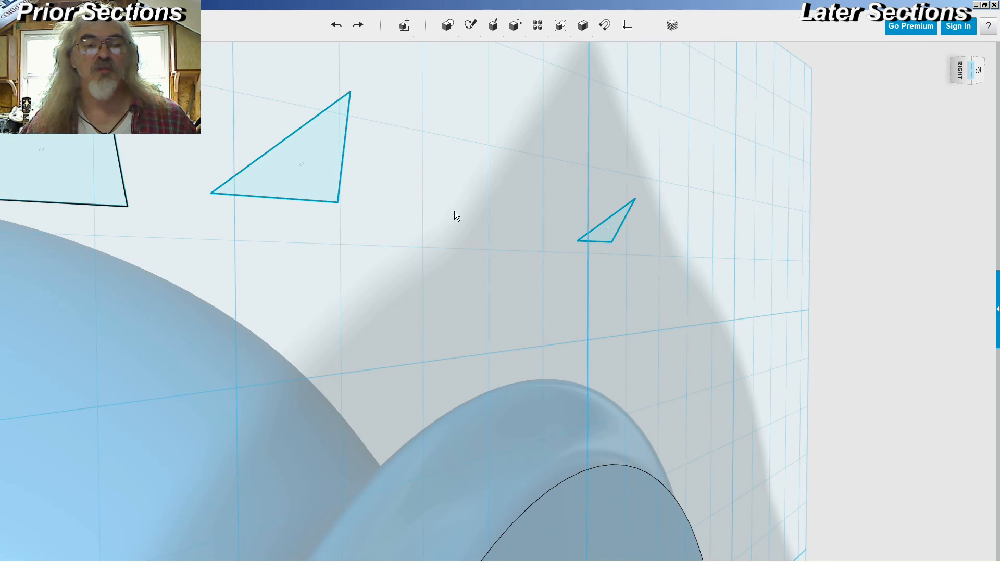
pyautogui.click(605, 236)
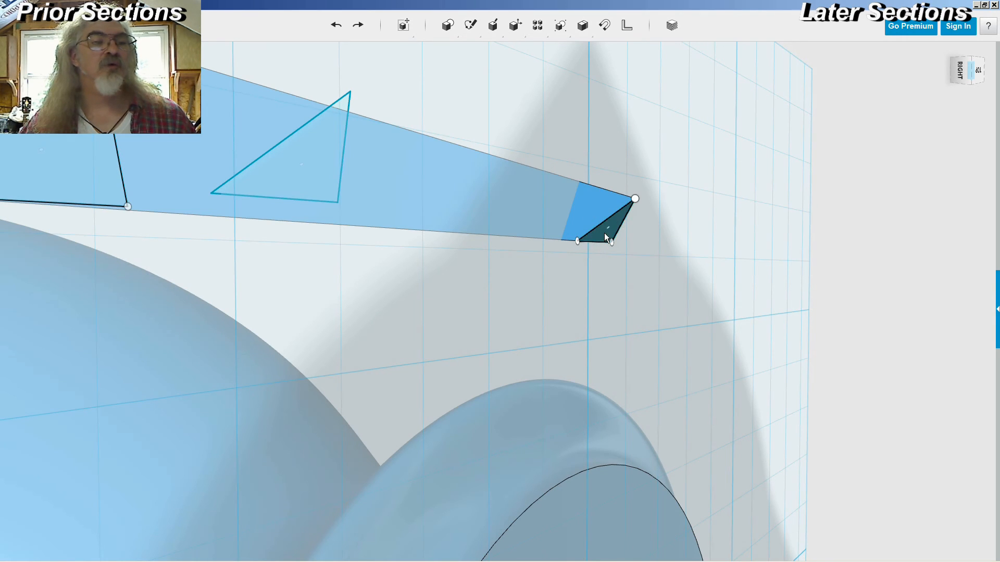
pyautogui.press('Return')
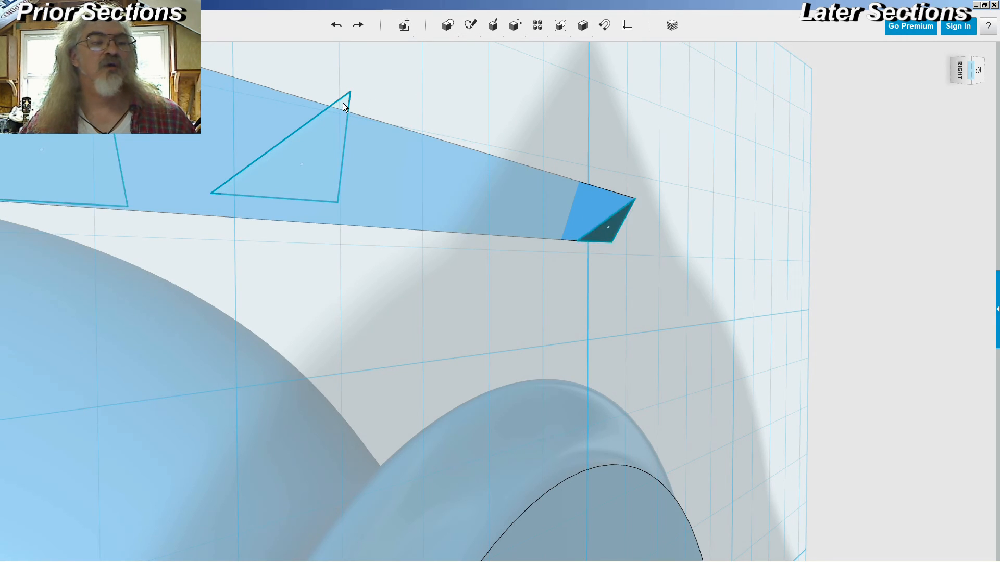
pyautogui.click(343, 102)
pyautogui.press('Delete')
# - Show all hidden solids again and delete the box that covers the loft
pyautogui.moveTo(425, 102); pyautogui.dragTo(524, 163, button='right')
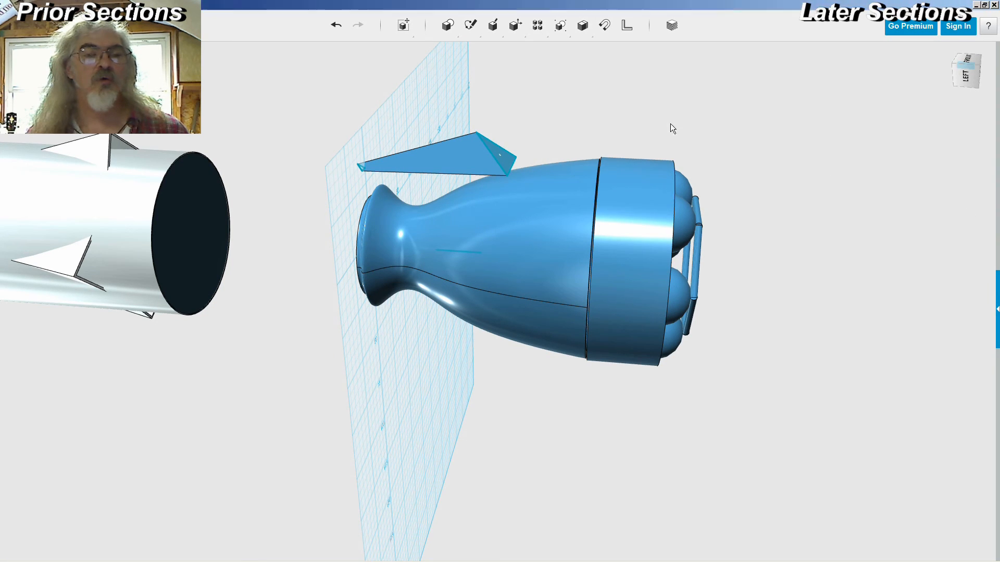
pyautogui.hotkey('shift', 'h')
pyautogui.moveTo(673, 116)
pyautogui.mouseDown(button='right')
pyautogui.moveTo(683, 117)
pyautogui.moveTo(676, 121)
pyautogui.mouseUp(button='right')
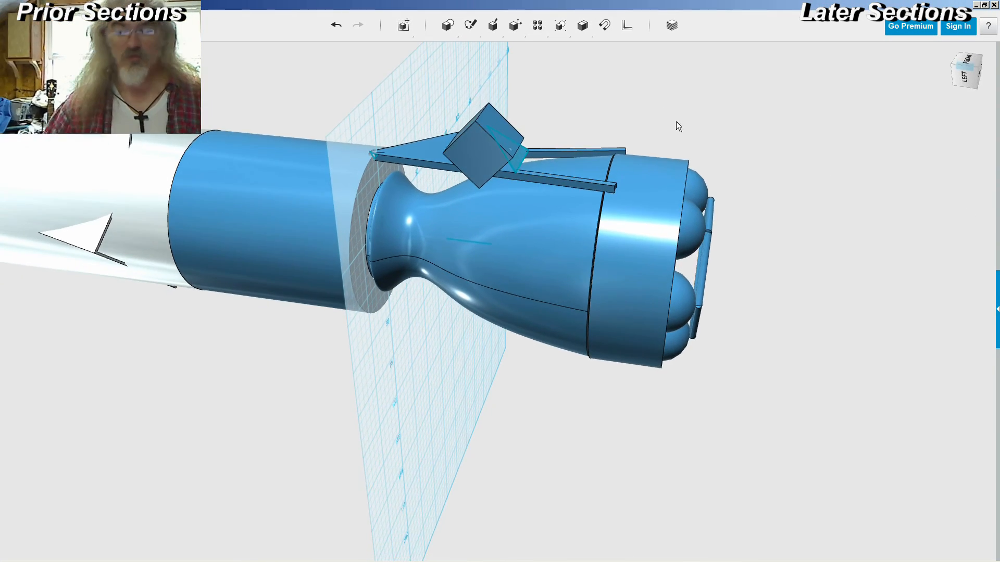
pyautogui.click(499, 139)
pyautogui.press('Delete')
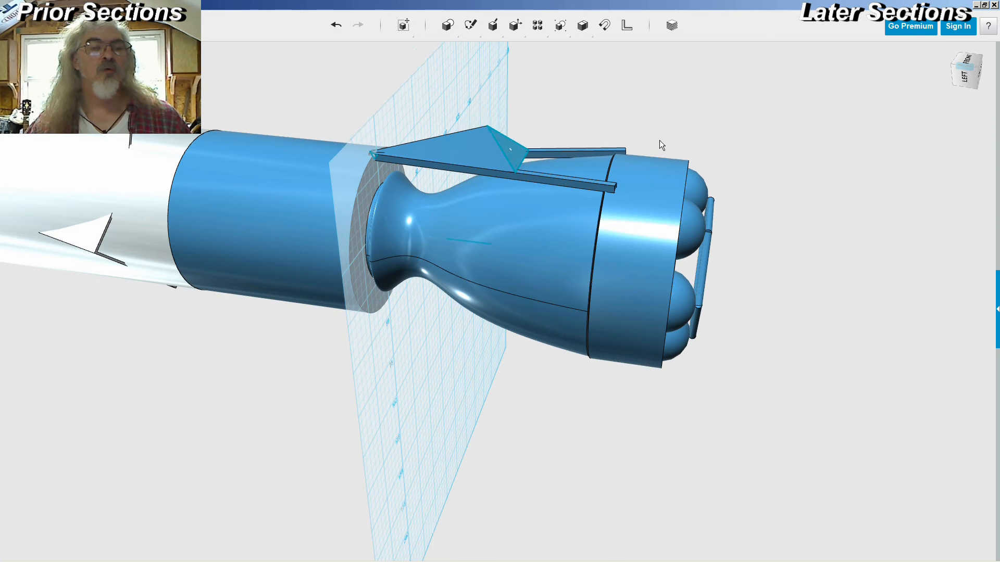
# - Delete the lofted solid between the V-shaped struts
pyautogui.moveTo(594, 104); pyautogui.dragTo(513, 93, button='right')
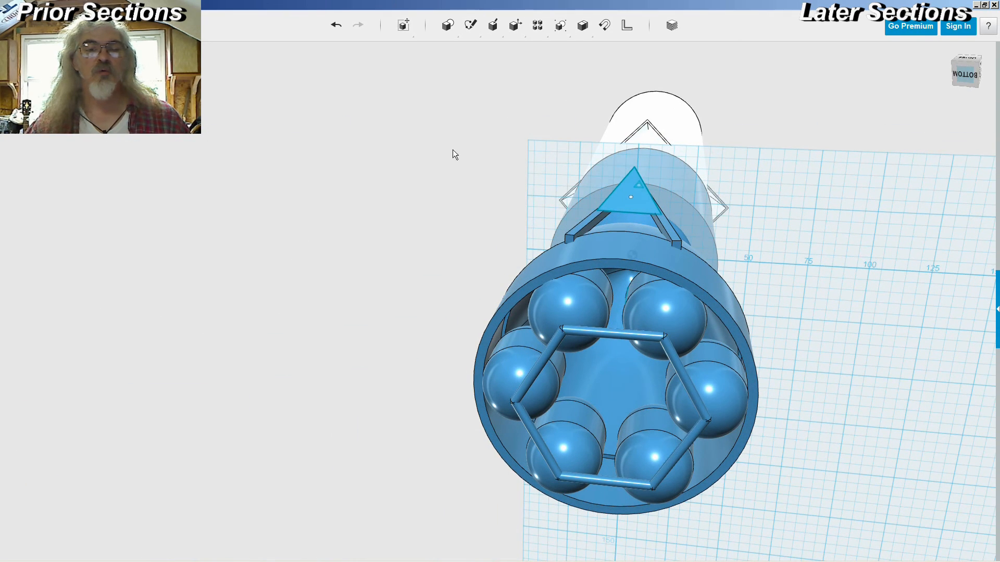
pyautogui.moveTo(432, 170); pyautogui.dragTo(435, 208, button='right')
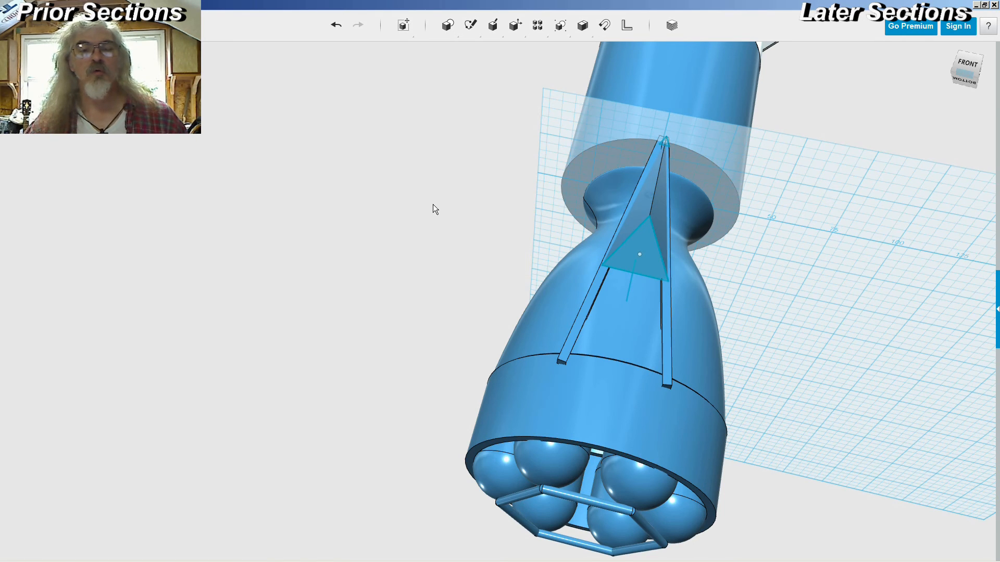
pyautogui.click(661, 222)
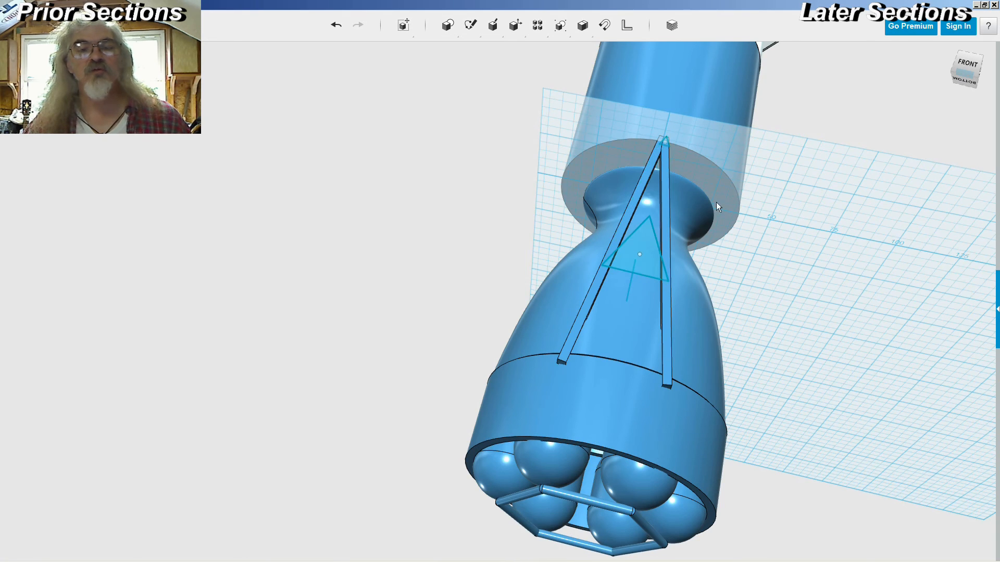
# - Hide the V-shaped struts and the cylinder behind the nozzle to expose the small triangle
pyautogui.scroll(4, 670, 145)
pyautogui.scroll(5, 670, 146)
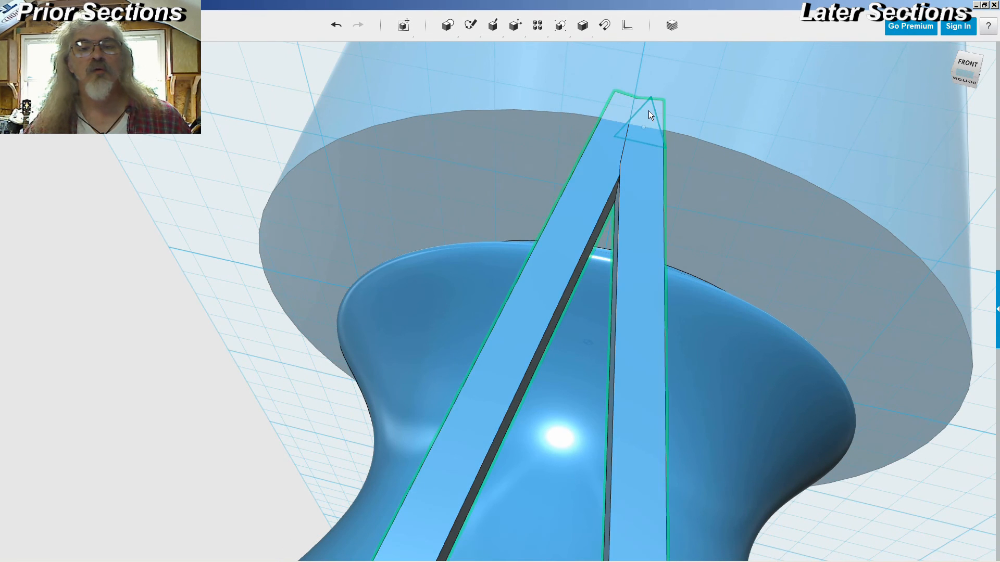
pyautogui.click(648, 180)
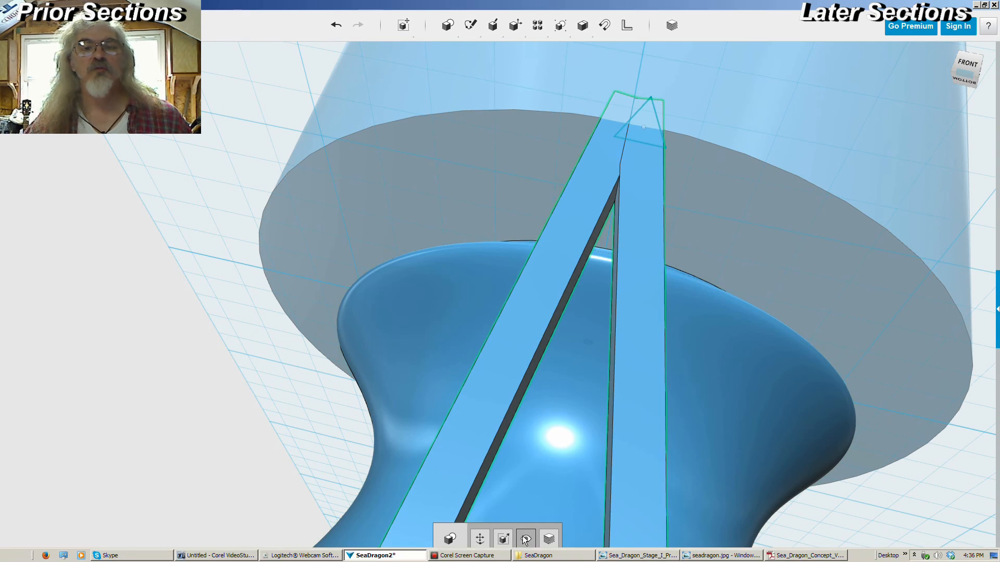
pyautogui.click(525, 539)
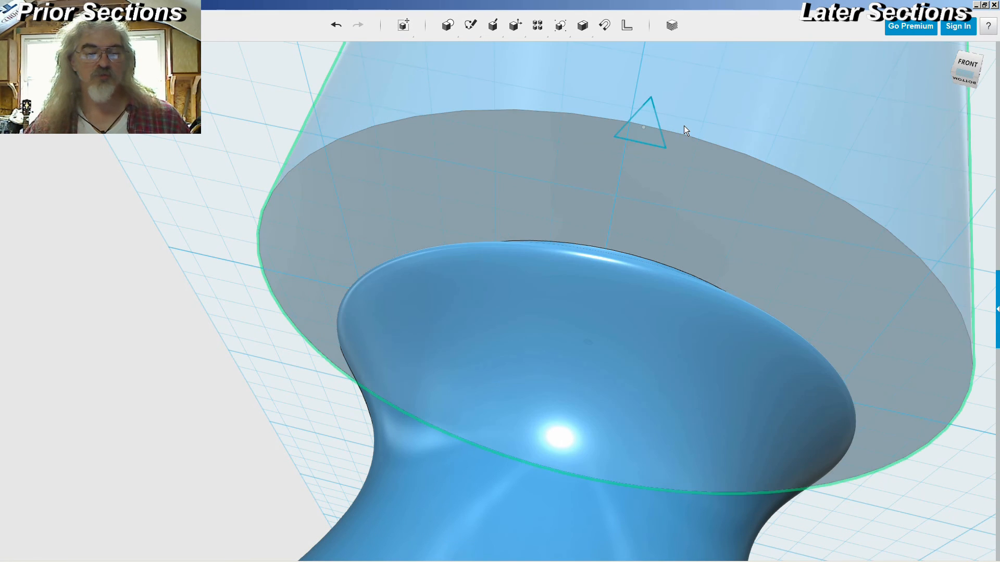
pyautogui.click(683, 126)
pyautogui.click(526, 539)
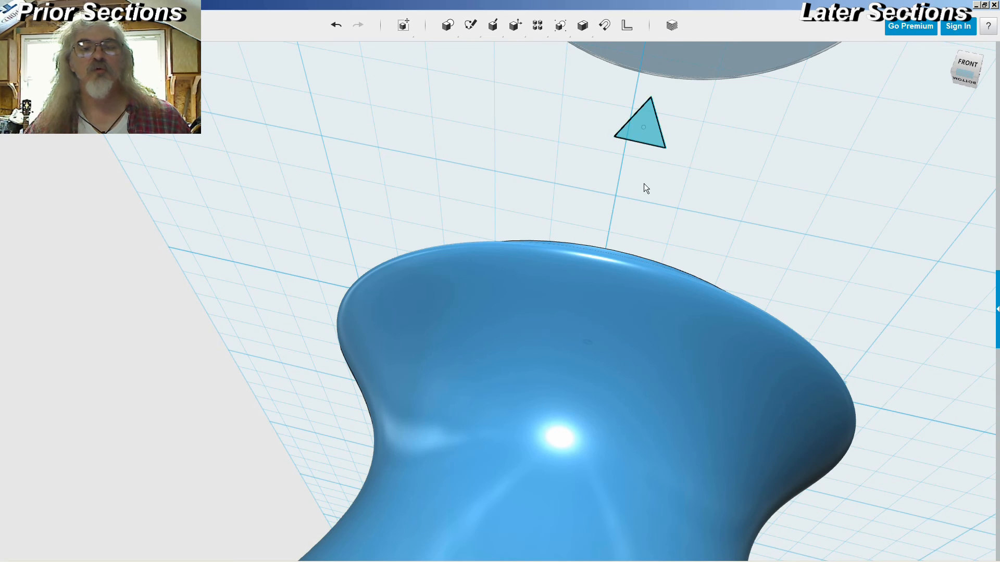
# - Rotate the small triangle at the strut tip slightly
pyautogui.hotkey('ctrl', 't')
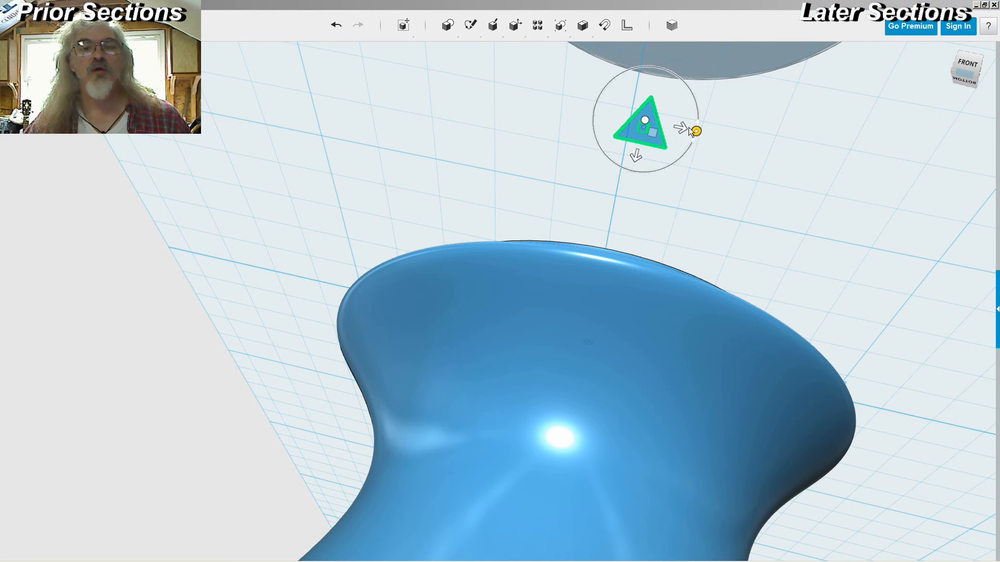
pyautogui.moveTo(689, 133); pyautogui.dragTo(676, 134)
pyautogui.moveTo(701, 171)
pyautogui.mouseDown(button='right')
pyautogui.moveTo(692, 150)
pyautogui.moveTo(703, 121)
pyautogui.mouseUp(button='right')
pyautogui.click(807, 124)
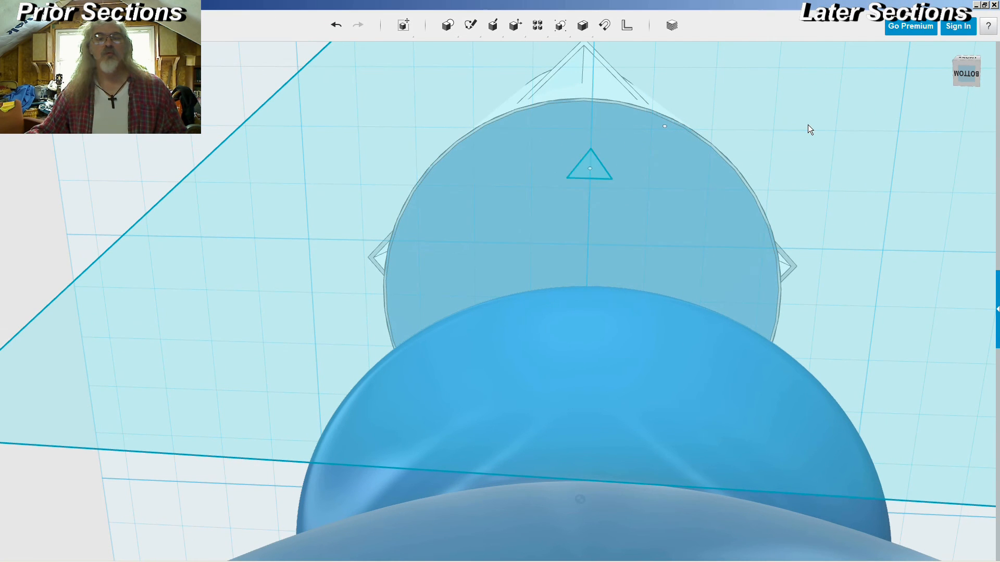
# - Loft a solid from the large triangle to the rotated small triangle and bring back the hidden solids
pyautogui.moveTo(806, 129)
pyautogui.mouseDown(button='right')
pyautogui.moveTo(531, 196)
pyautogui.moveTo(502, 190)
pyautogui.mouseUp(button='right')
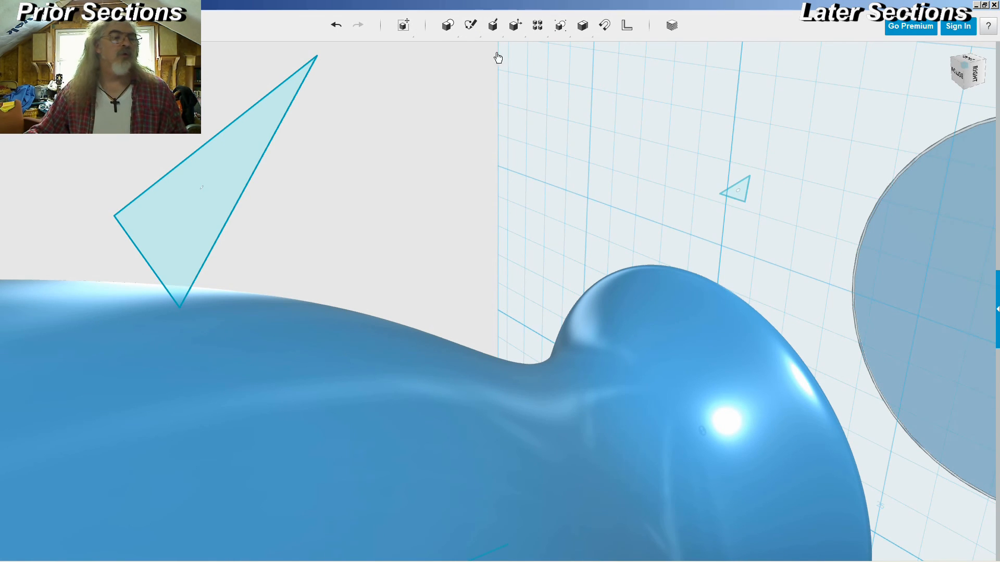
pyautogui.click(213, 171)
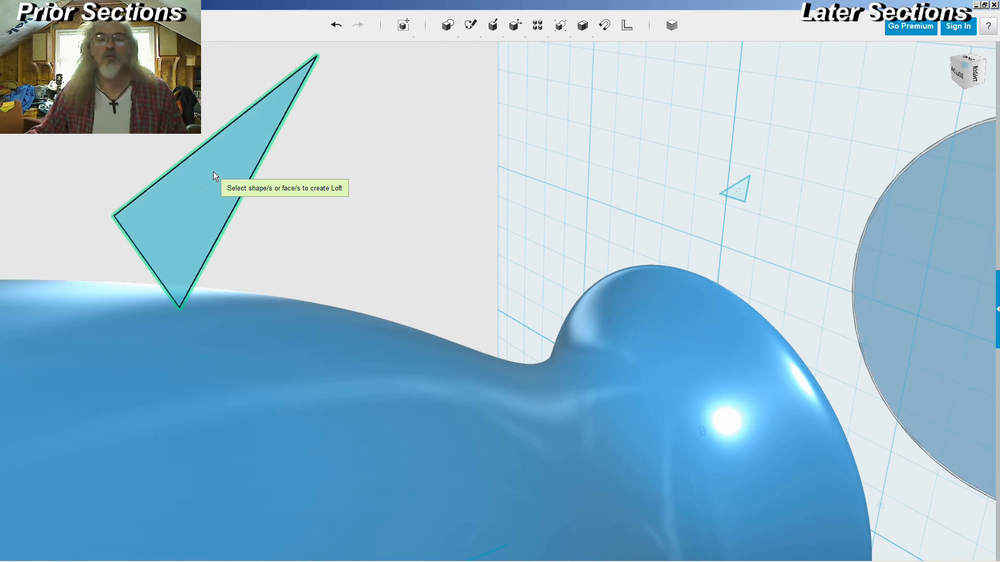
pyautogui.click(742, 196)
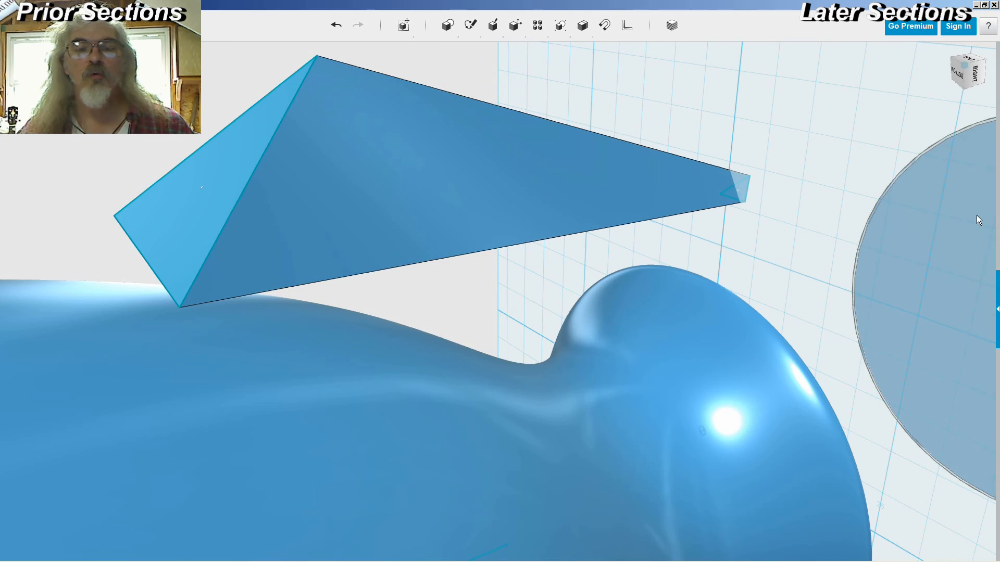
pyautogui.click(953, 212)
pyautogui.moveTo(773, 211)
pyautogui.mouseDown(button='right')
pyautogui.moveTo(812, 228)
pyautogui.moveTo(851, 208)
pyautogui.moveTo(792, 224)
pyautogui.moveTo(789, 239)
pyautogui.moveTo(756, 230)
pyautogui.moveTo(813, 212)
pyautogui.moveTo(826, 187)
pyautogui.moveTo(779, 228)
pyautogui.mouseUp(button='right')
pyautogui.scroll(-3, 817, 211)
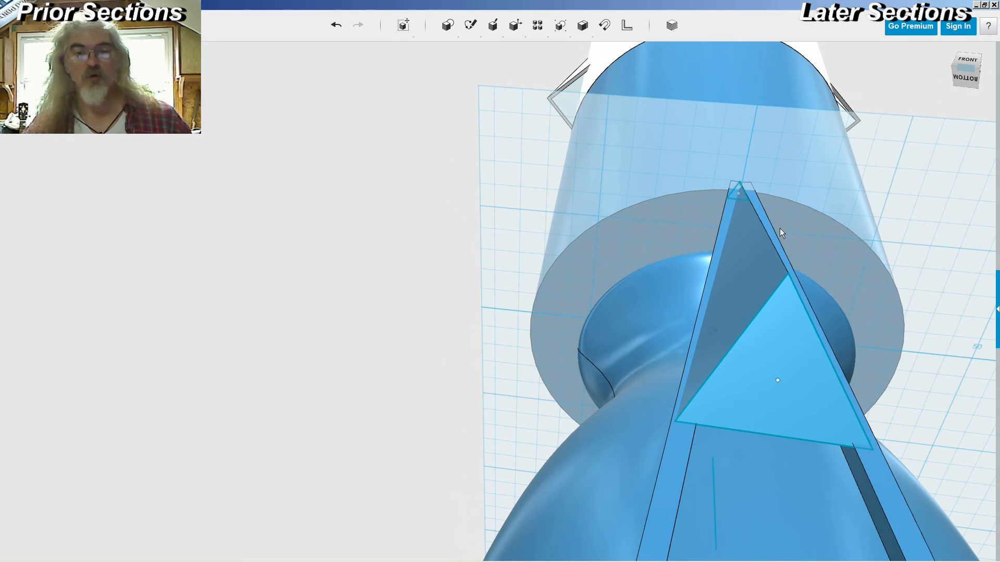
# - Undo the unhiding of the solids and the last loft
pyautogui.hotkey('ctrl', 'z')
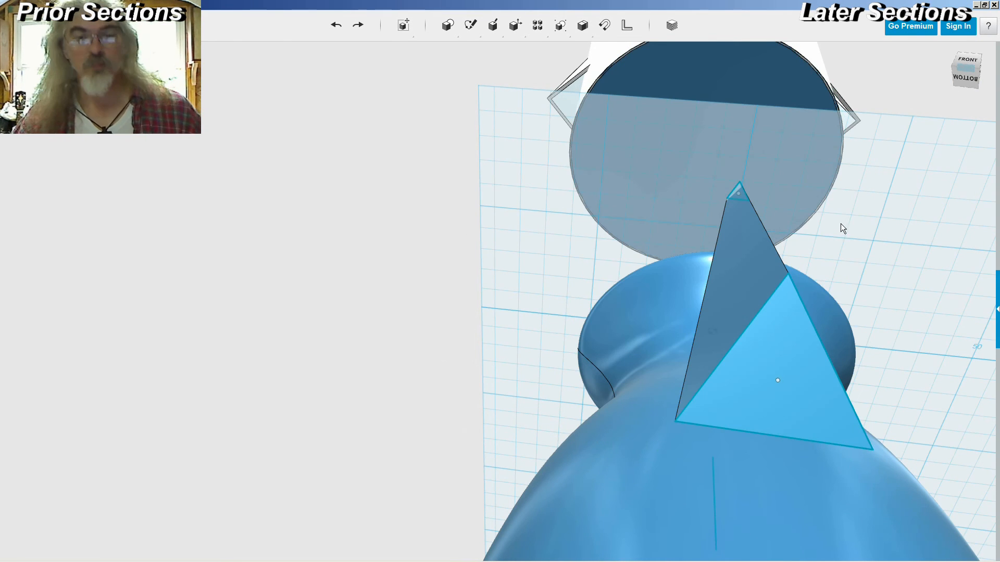
pyautogui.hotkey('ctrl', 'z')
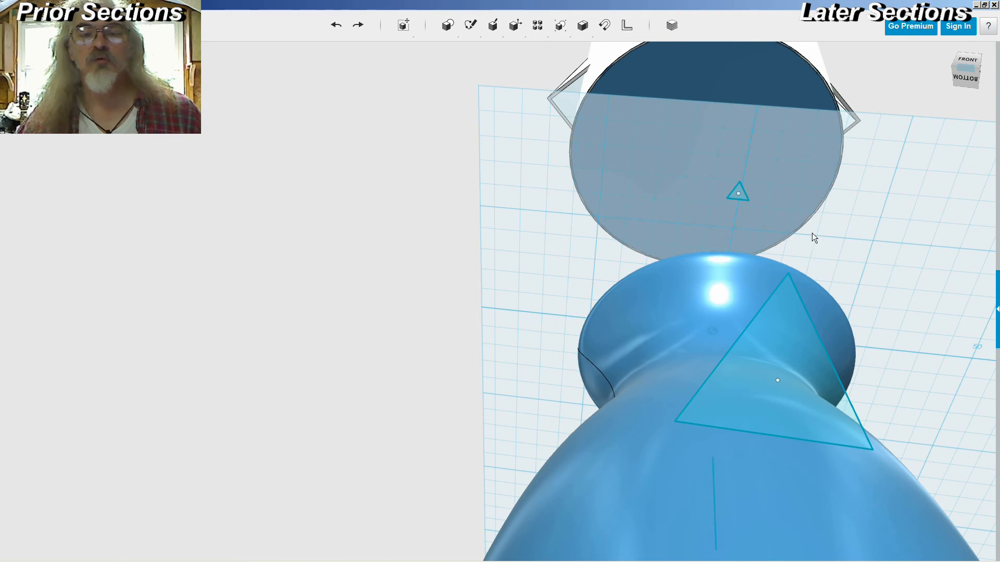
pyautogui.moveTo(839, 228); pyautogui.dragTo(835, 219, button='right')
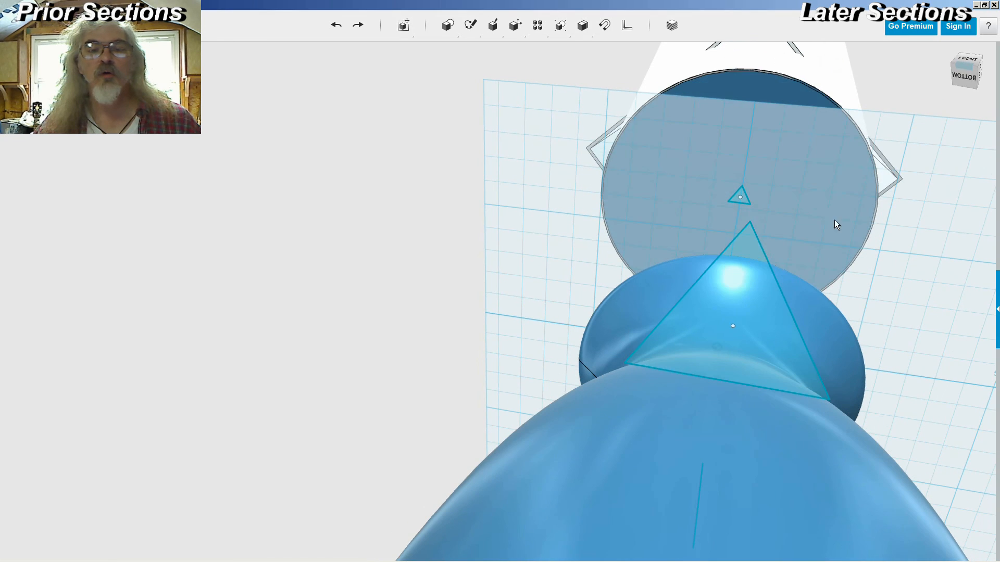
# - Move the small triangle at the strut tip slightly outward, away from the rocket's central axis
pyautogui.click(742, 198)
pyautogui.scroll(5, 742, 198)
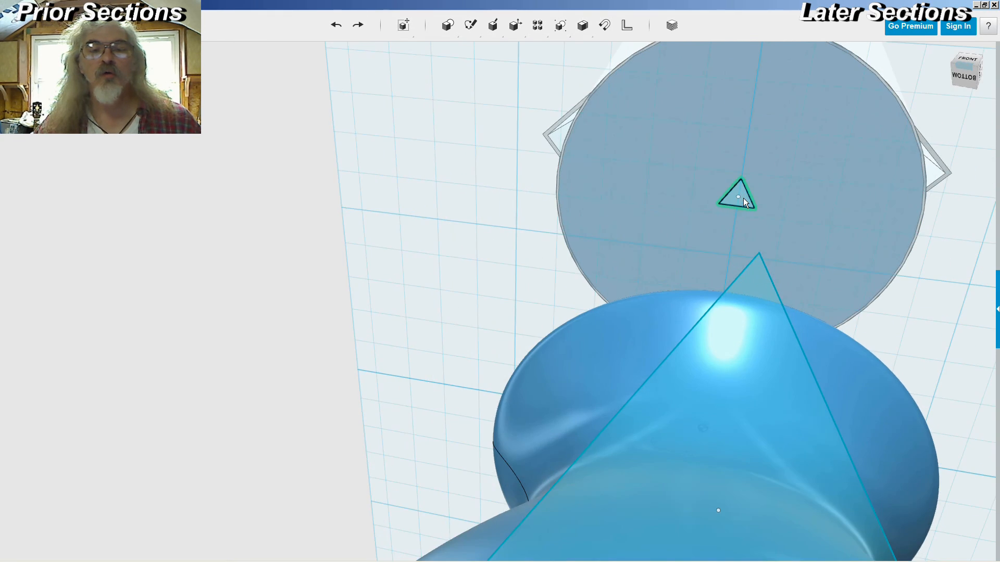
pyautogui.click(761, 239)
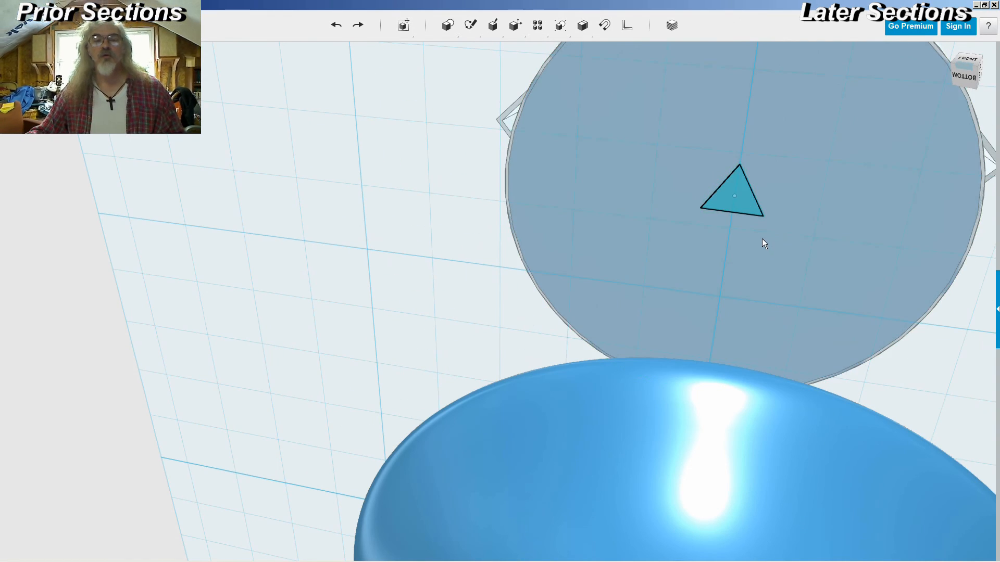
pyautogui.click(778, 243)
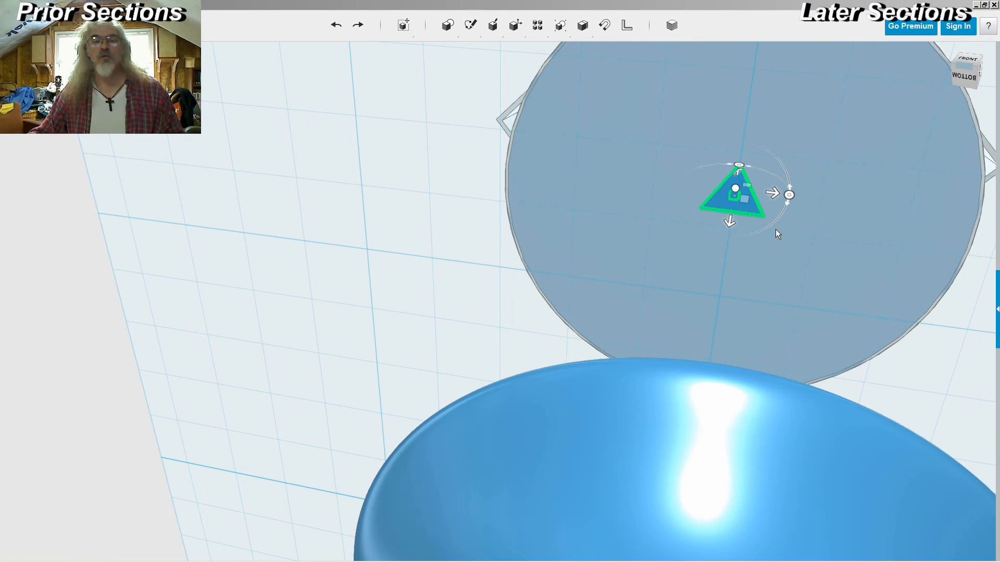
pyautogui.moveTo(888, 293); pyautogui.dragTo(870, 263, button='right')
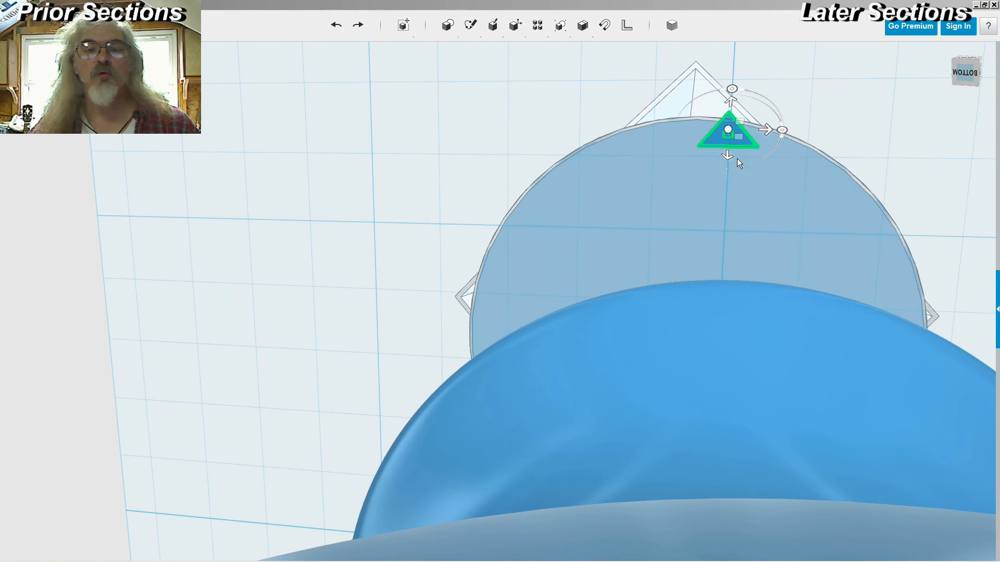
pyautogui.moveTo(733, 161); pyautogui.dragTo(733, 158)
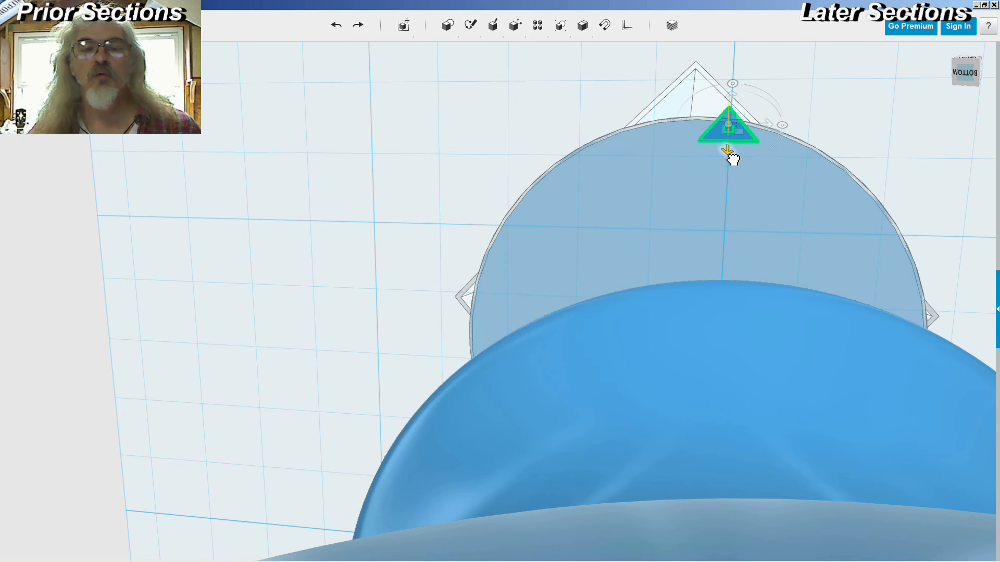
pyautogui.click(861, 119)
# - Try to loft the large triangle to the small triangle, show the hidden solids, and undo showing them
pyautogui.scroll(-1, 865, 126)
pyautogui.moveTo(865, 126); pyautogui.dragTo(798, 144, button='right')
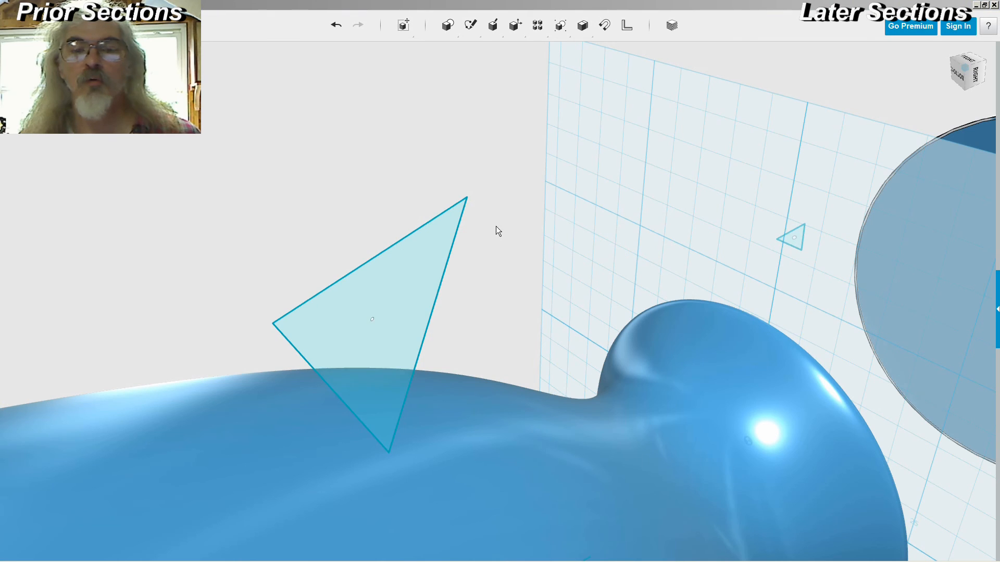
pyautogui.click(401, 311)
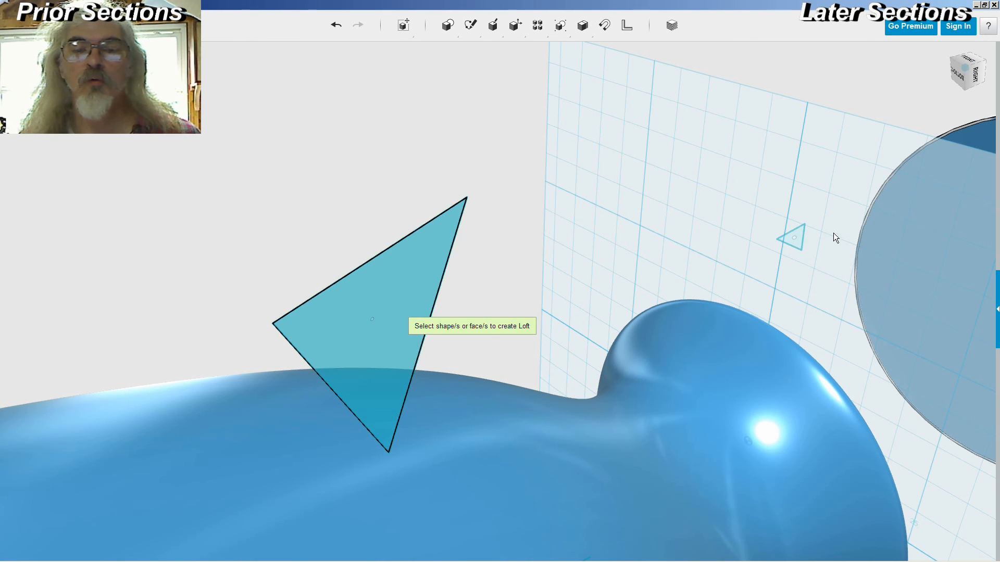
pyautogui.click(798, 244)
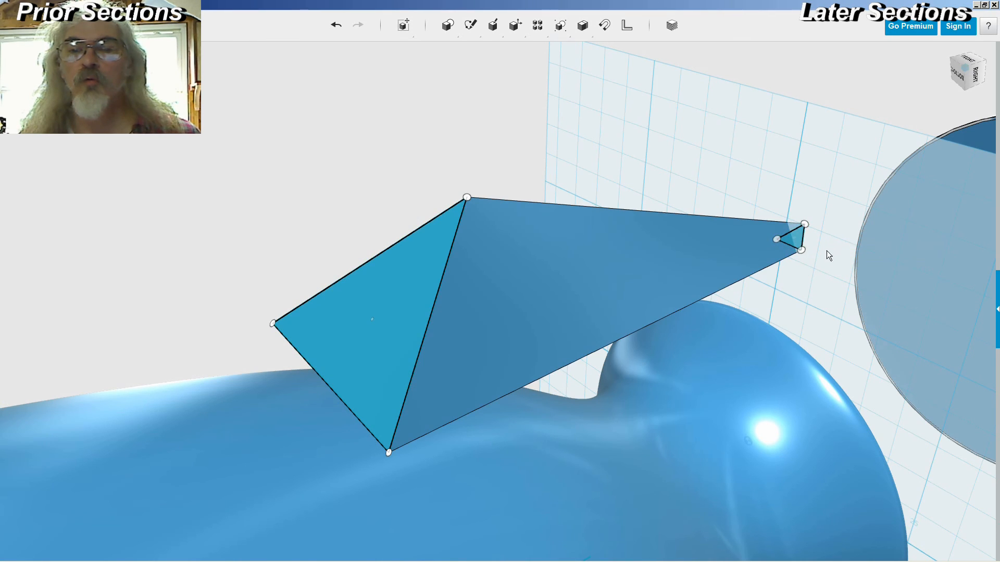
pyautogui.click(934, 211)
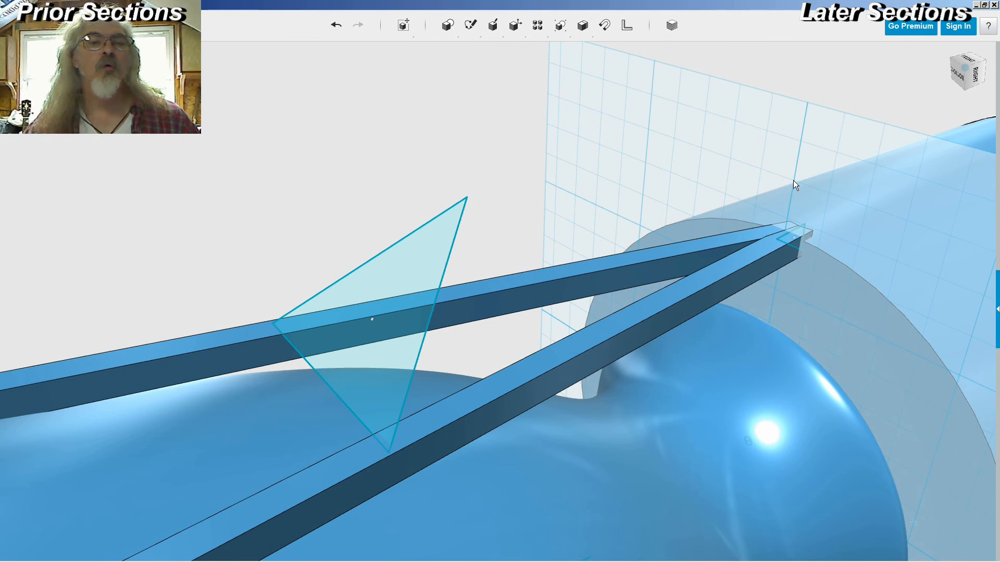
pyautogui.hotkey('ctrl', 'z')
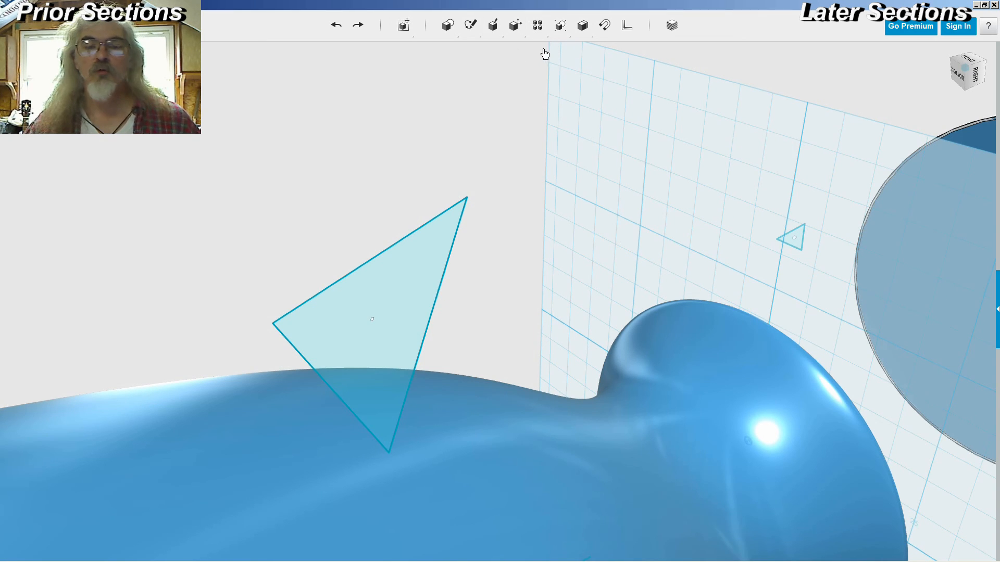
# - Loft a solid from the large triangle to the moved small triangle and show the hidden solids again
pyautogui.click(409, 277)
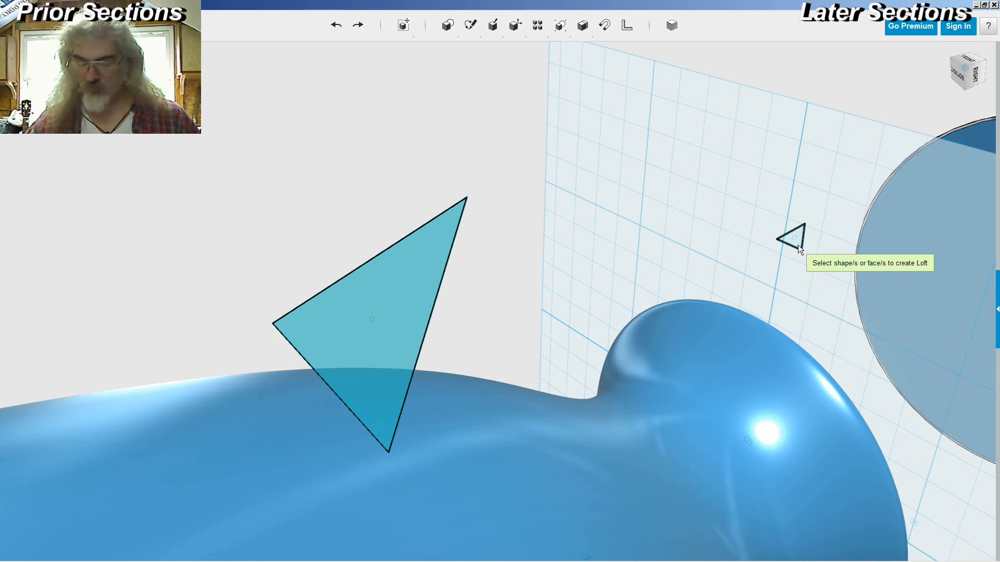
pyautogui.click(798, 245)
pyautogui.press('Return')
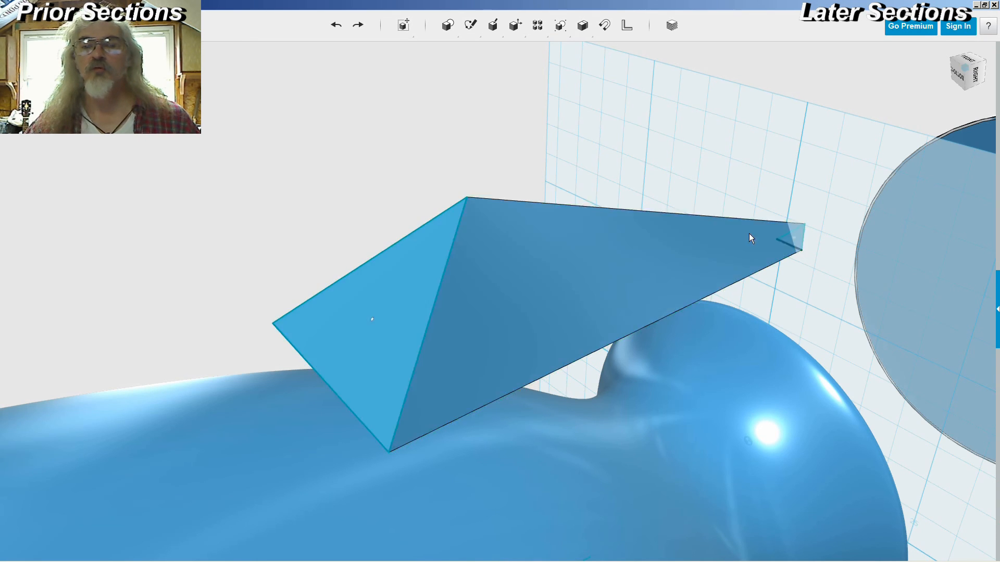
pyautogui.click(932, 213)
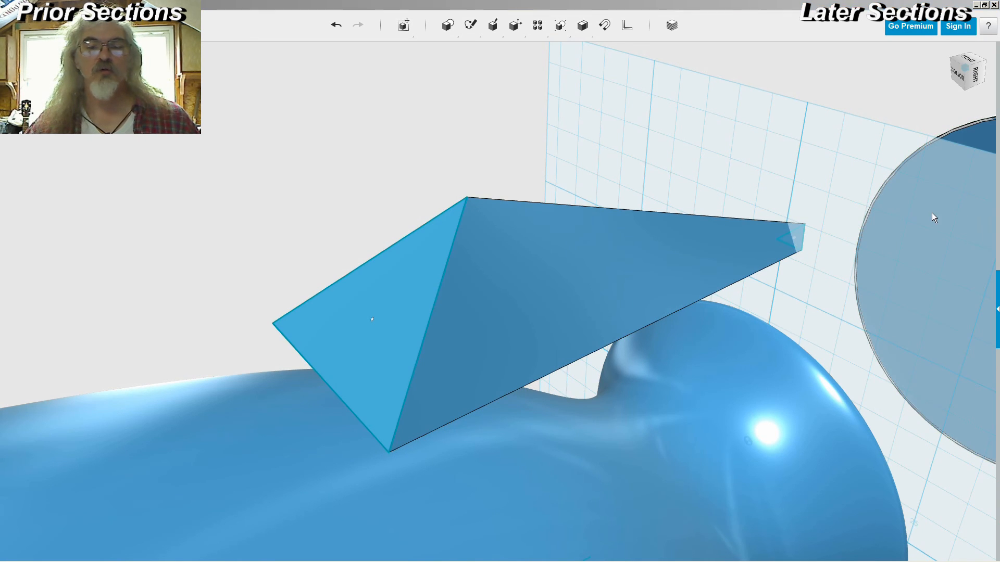
pyautogui.moveTo(739, 171); pyautogui.dragTo(768, 169, button='right')
pyautogui.scroll(-8, 768, 169)
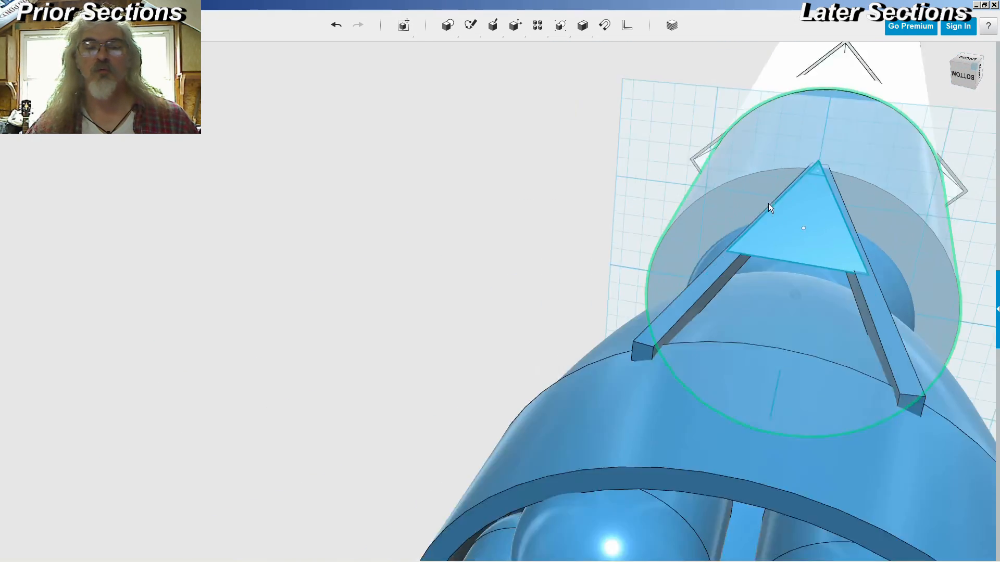
# - Inspect the lofted fin from several angles and compare it with the nozzle section in the seadragon.jpg reference drawing
pyautogui.moveTo(752, 257); pyautogui.dragTo(655, 251, button='right')
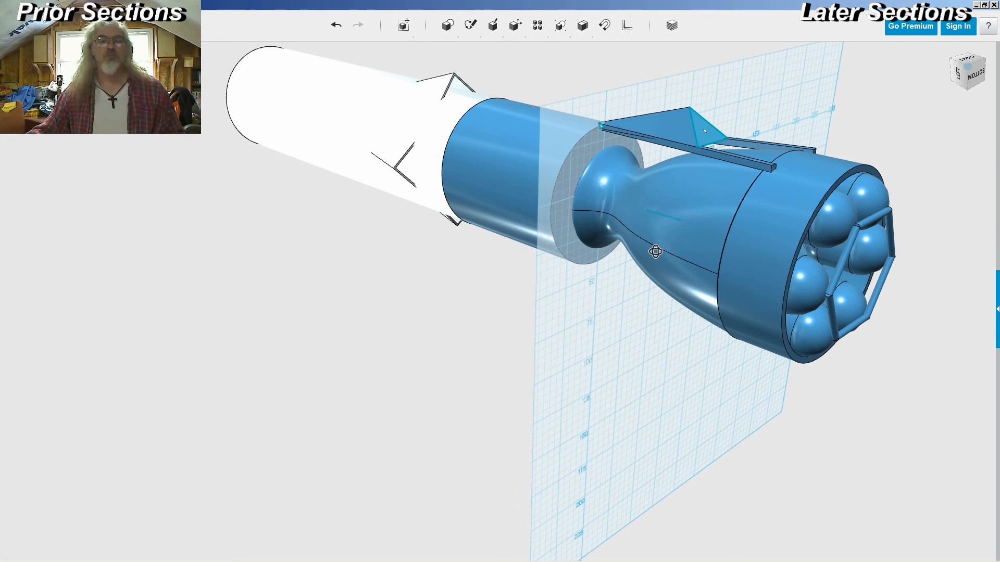
pyautogui.moveTo(658, 251); pyautogui.dragTo(529, 320, button='right')
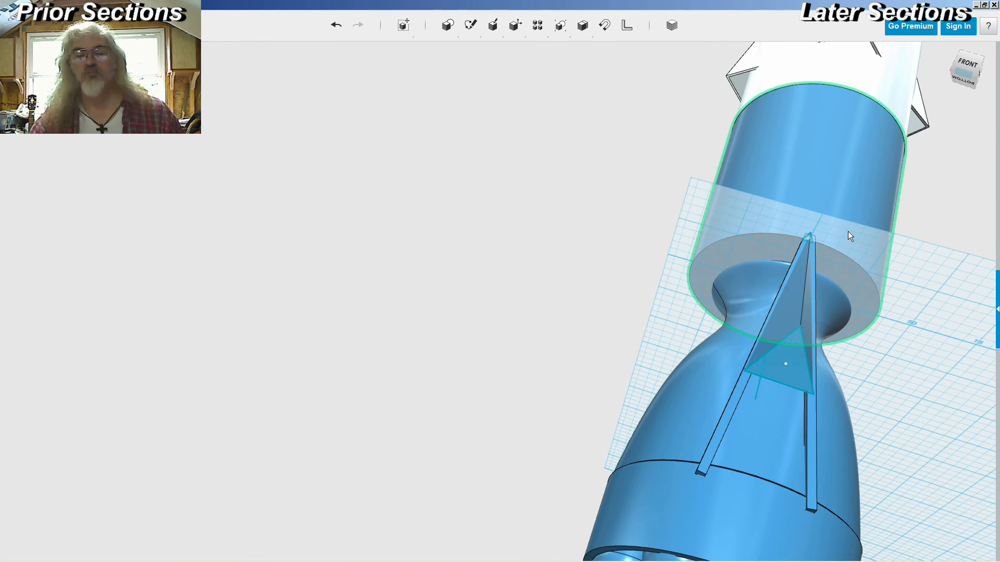
pyautogui.moveTo(869, 249); pyautogui.dragTo(862, 235, button='right')
pyautogui.hotkey('alt', 'Tab')
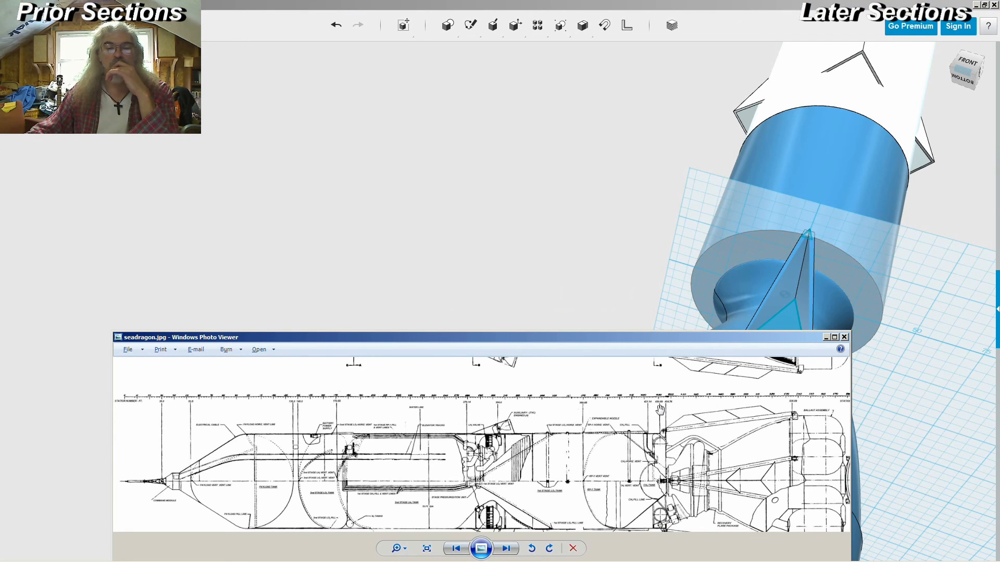
pyautogui.rightClick(660, 440)
pyautogui.moveTo(644, 383); pyautogui.dragTo(631, 499)
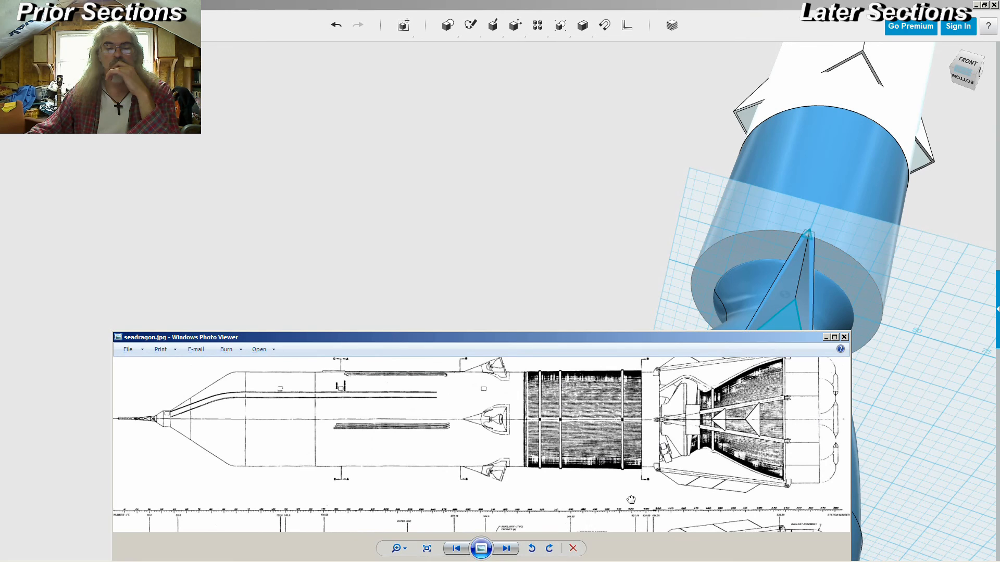
pyautogui.moveTo(630, 500); pyautogui.dragTo(621, 433)
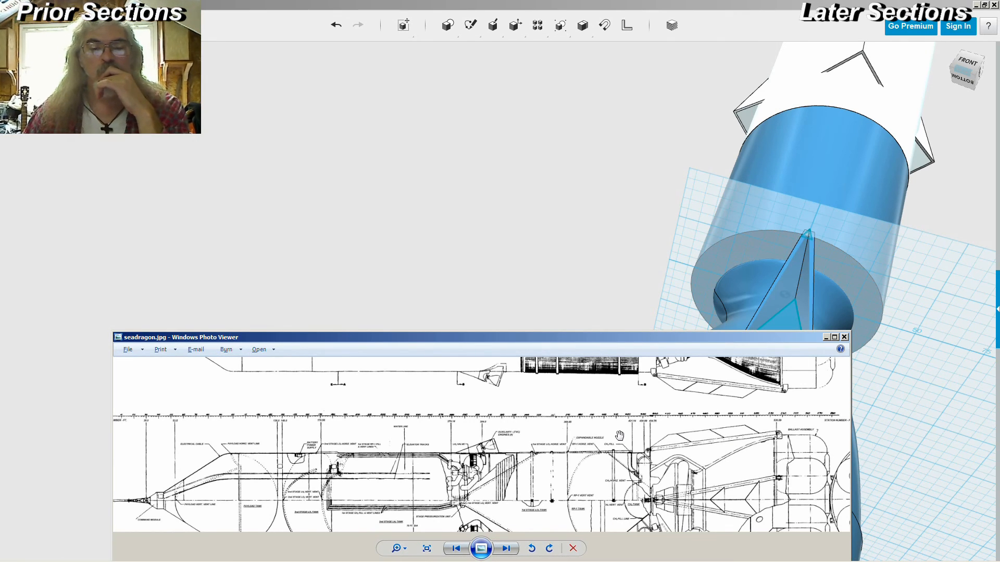
pyautogui.moveTo(620, 434); pyautogui.dragTo(620, 534)
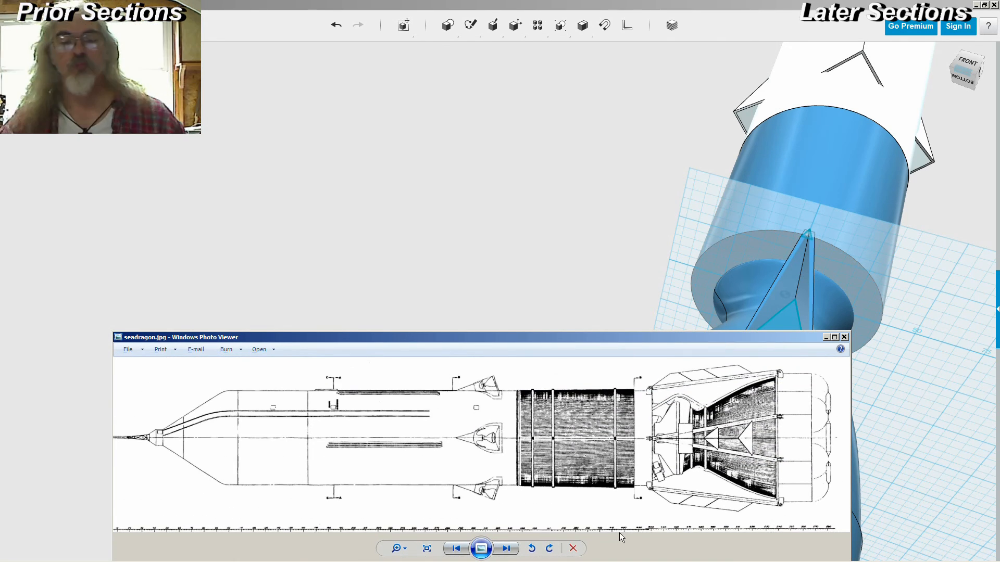
# - Merge the lofted fin with the V-shaped struts into one solid
pyautogui.moveTo(527, 243); pyautogui.dragTo(539, 280, button='right')
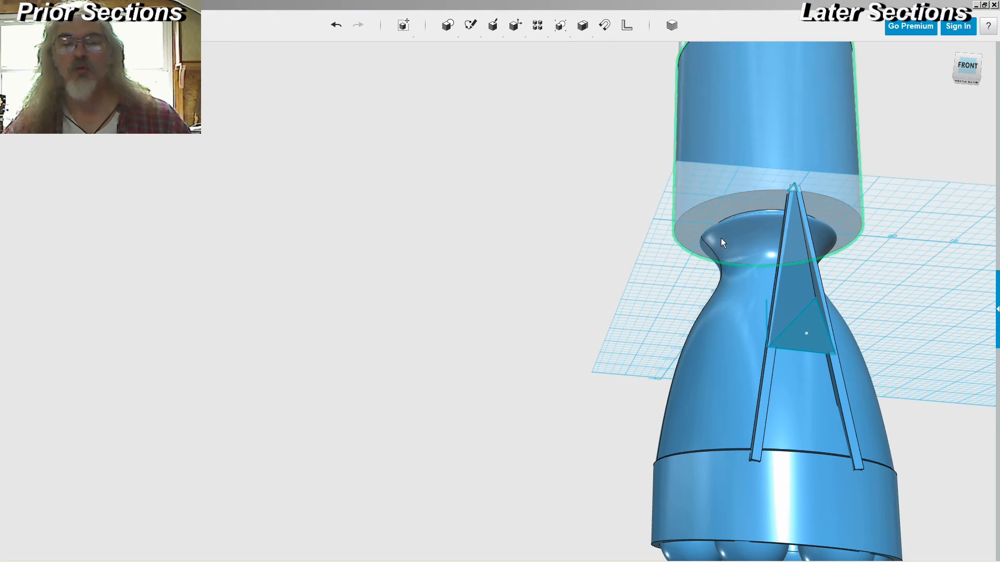
pyautogui.click(796, 271)
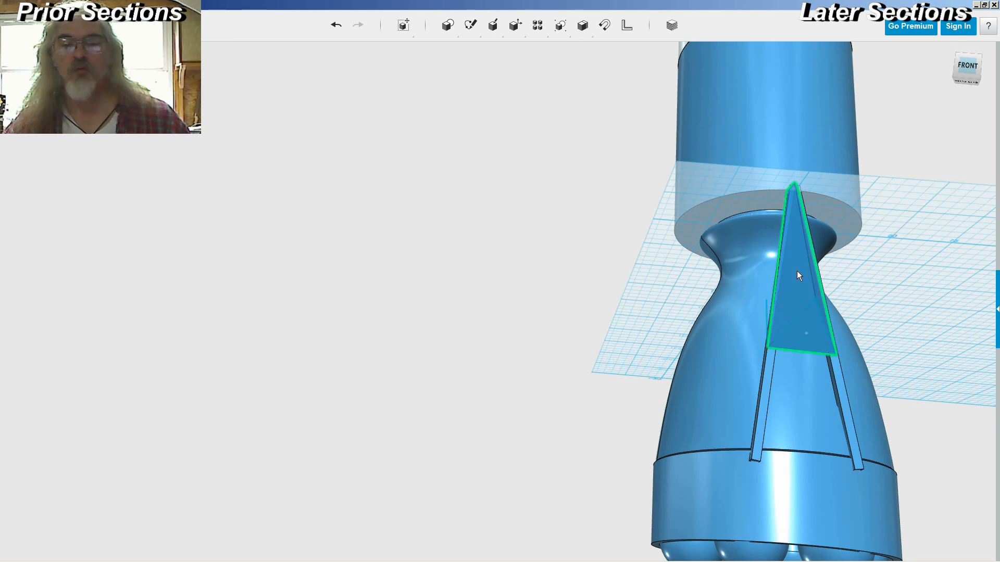
pyautogui.click(774, 363)
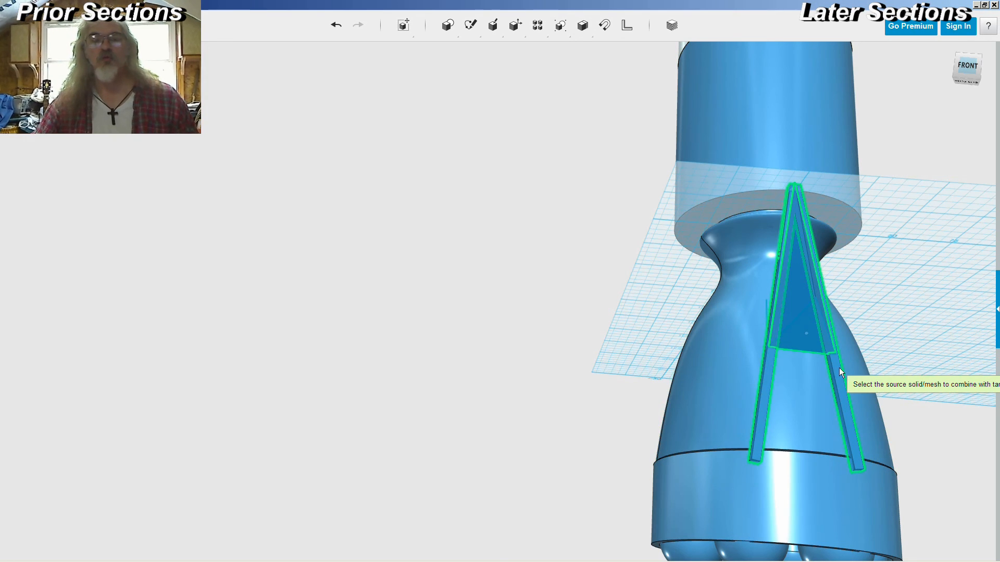
pyautogui.click(491, 273)
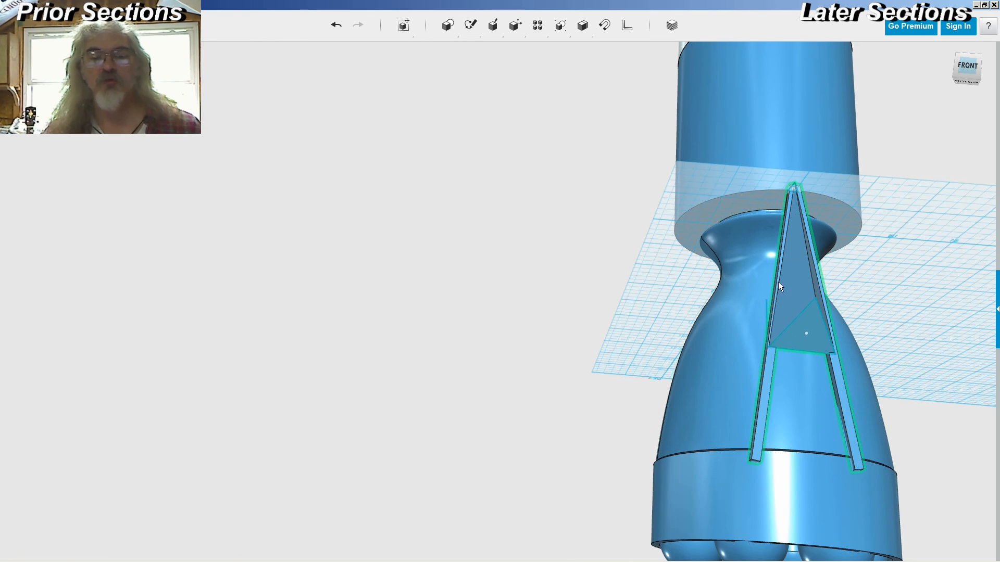
# - Create a circular pattern of 4 of the merged fin and struts around the axis line at the nozzle's center
pyautogui.moveTo(487, 251); pyautogui.dragTo(482, 213, button='right')
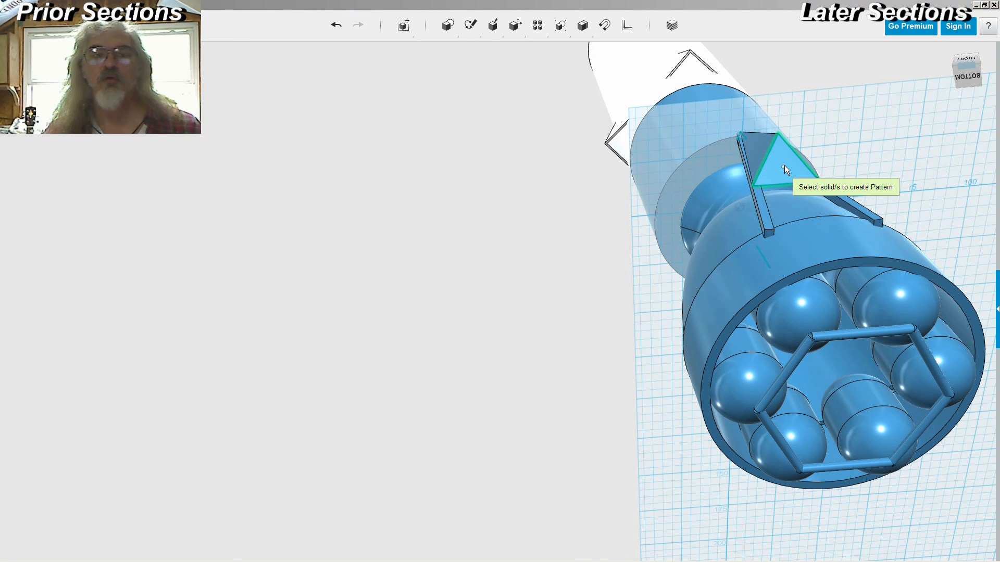
pyautogui.click(762, 199)
pyautogui.moveTo(591, 257); pyautogui.dragTo(553, 253, button='right')
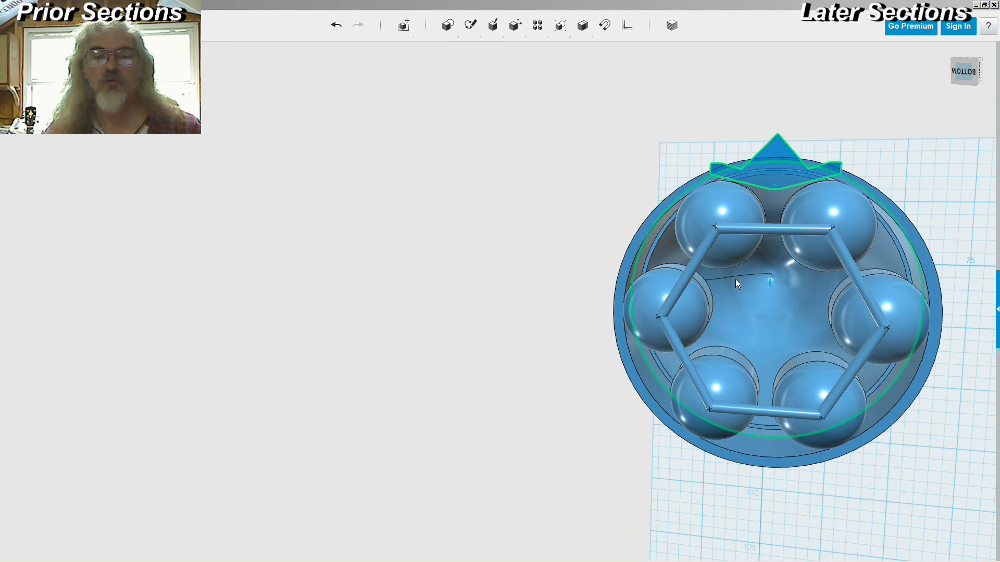
pyautogui.scroll(10, 770, 283)
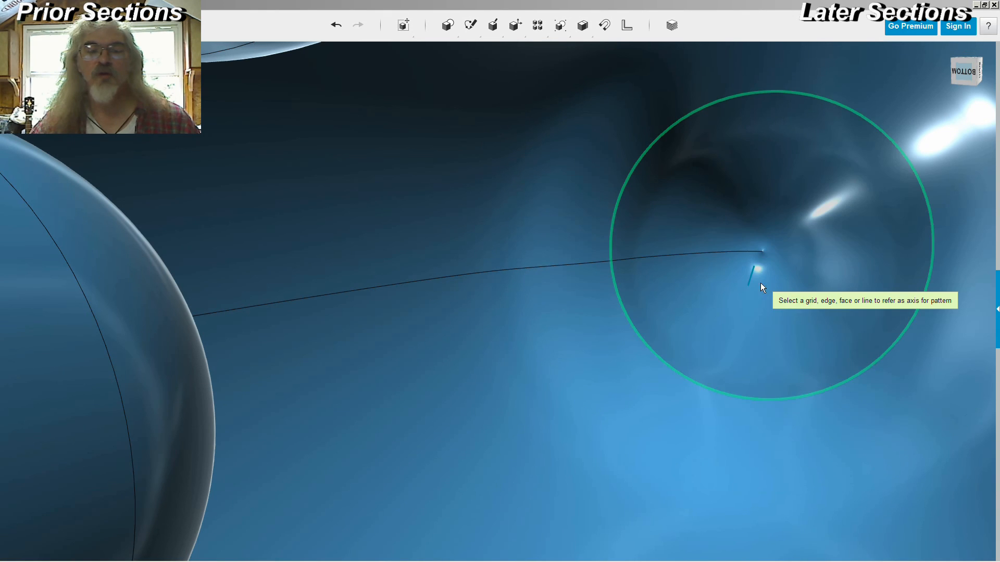
pyautogui.click(750, 280)
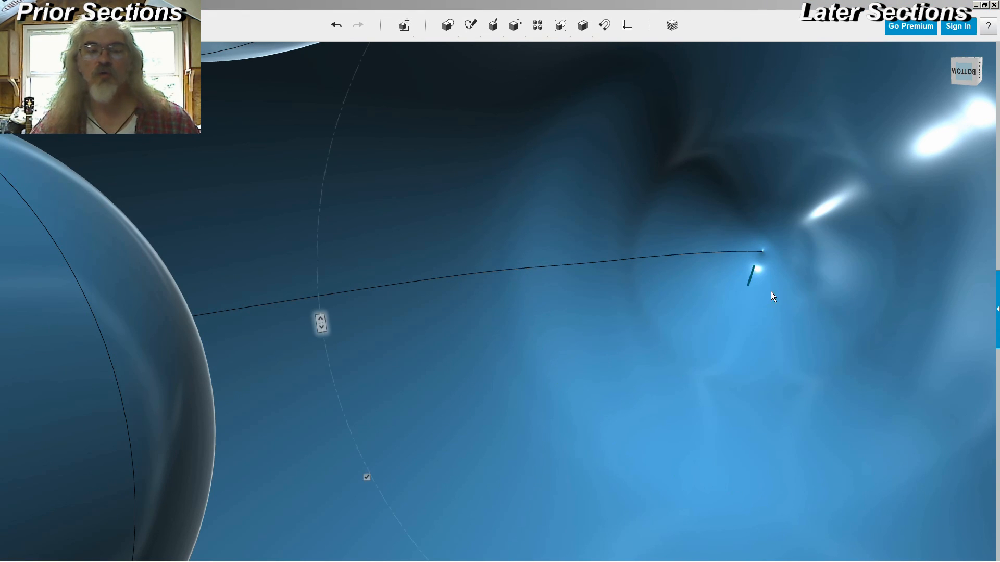
pyautogui.write('4')
pyautogui.scroll(-10, 683, 252)
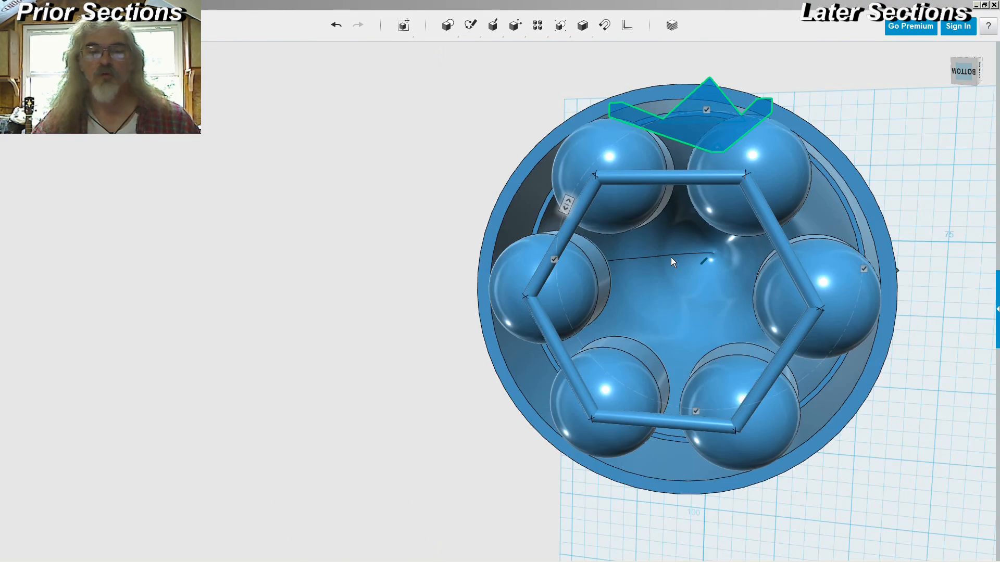
pyautogui.moveTo(662, 259); pyautogui.dragTo(722, 331, button='right')
pyautogui.moveTo(553, 328); pyautogui.dragTo(471, 328, button='right')
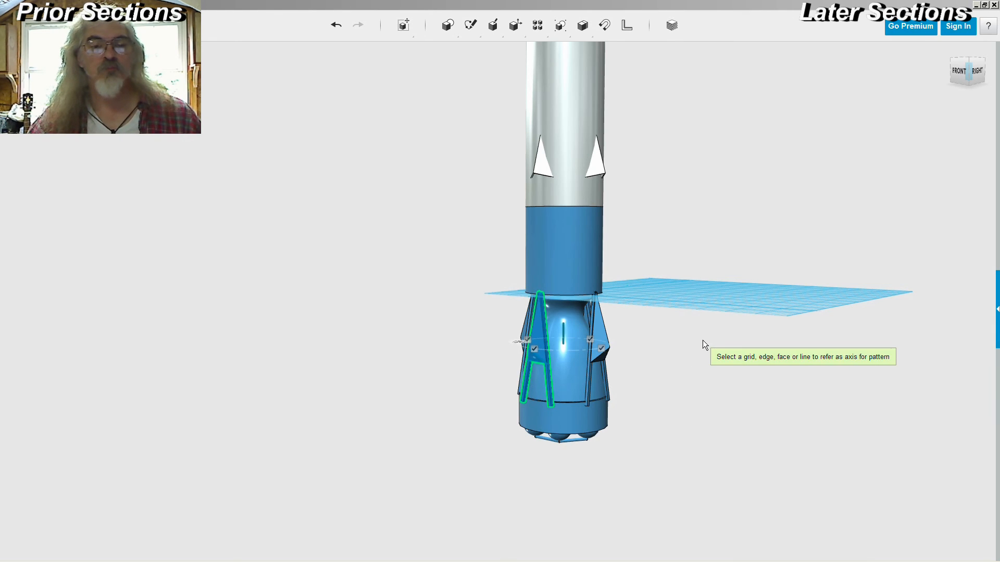
pyautogui.moveTo(679, 362); pyautogui.dragTo(794, 361, button='right')
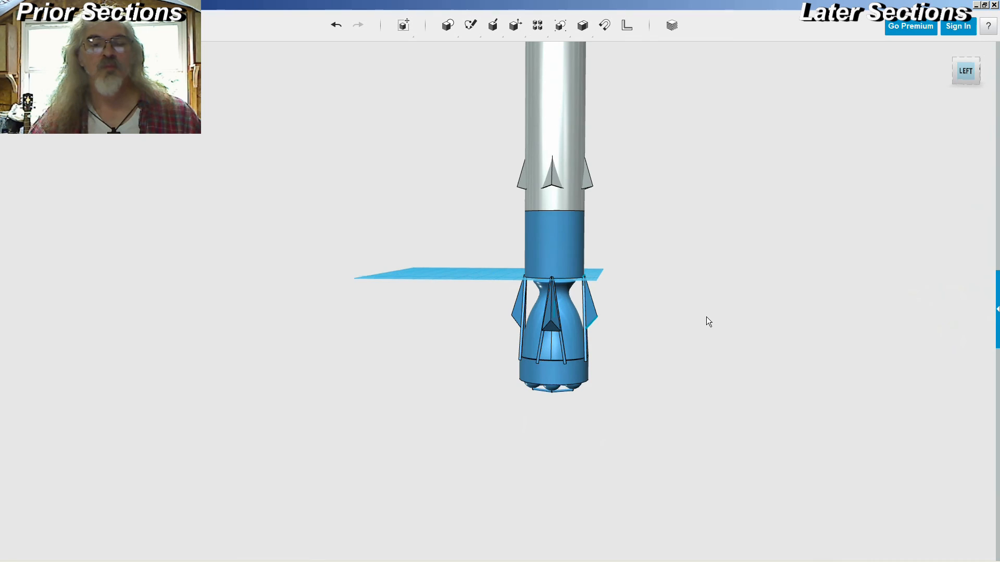
# - Move the white upper stage up along the rocket's axis to separate it from the blue lower section
pyautogui.moveTo(665, 207); pyautogui.dragTo(728, 296, button='middle')
pyautogui.moveTo(721, 289)
pyautogui.mouseDown(button='right')
pyautogui.moveTo(712, 271)
pyautogui.moveTo(720, 283)
pyautogui.mouseUp(button='right')
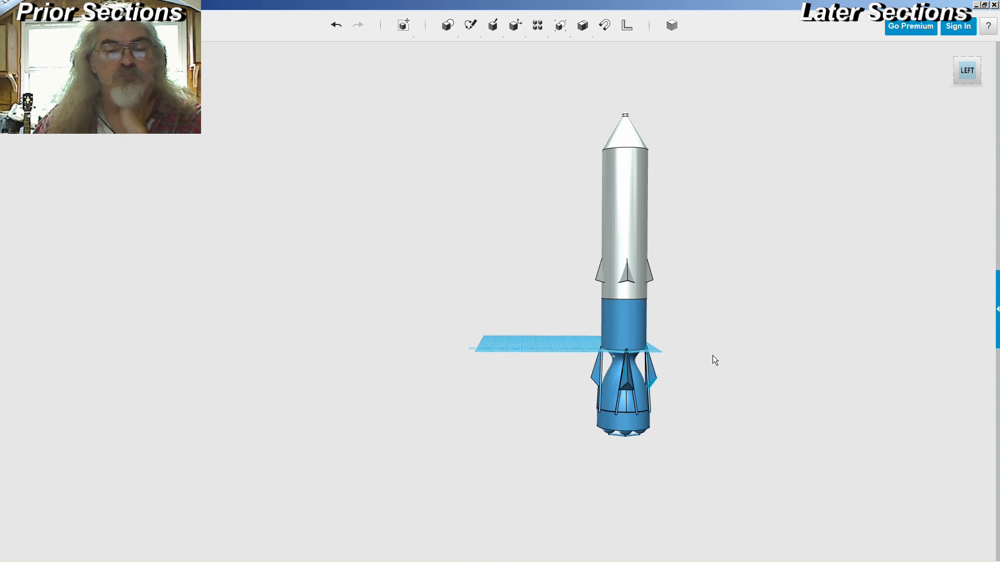
pyautogui.moveTo(713, 355)
pyautogui.mouseDown(button='right')
pyautogui.moveTo(714, 332)
pyautogui.moveTo(753, 340)
pyautogui.moveTo(721, 344)
pyautogui.mouseUp(button='right')
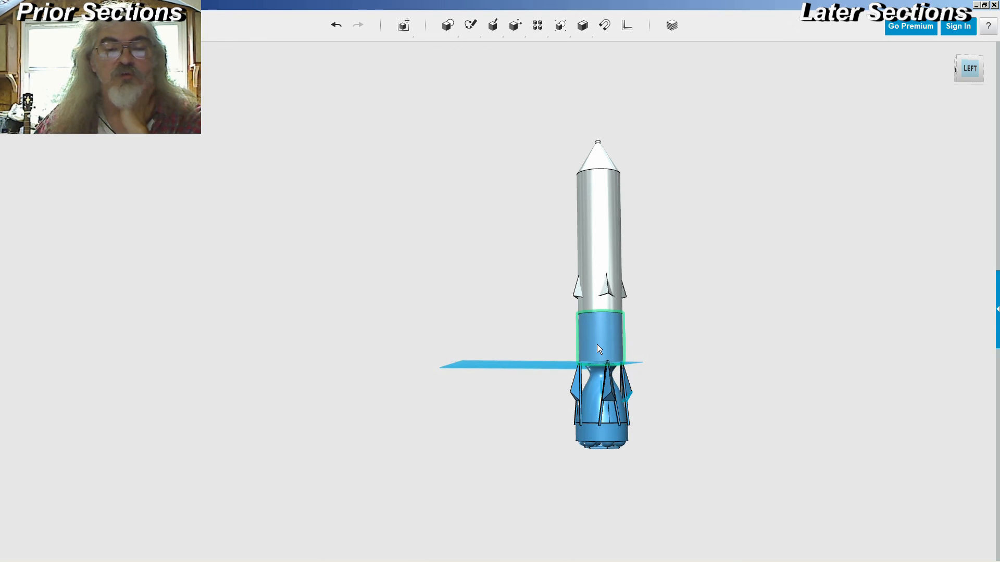
pyautogui.moveTo(677, 303); pyautogui.dragTo(664, 292, button='right')
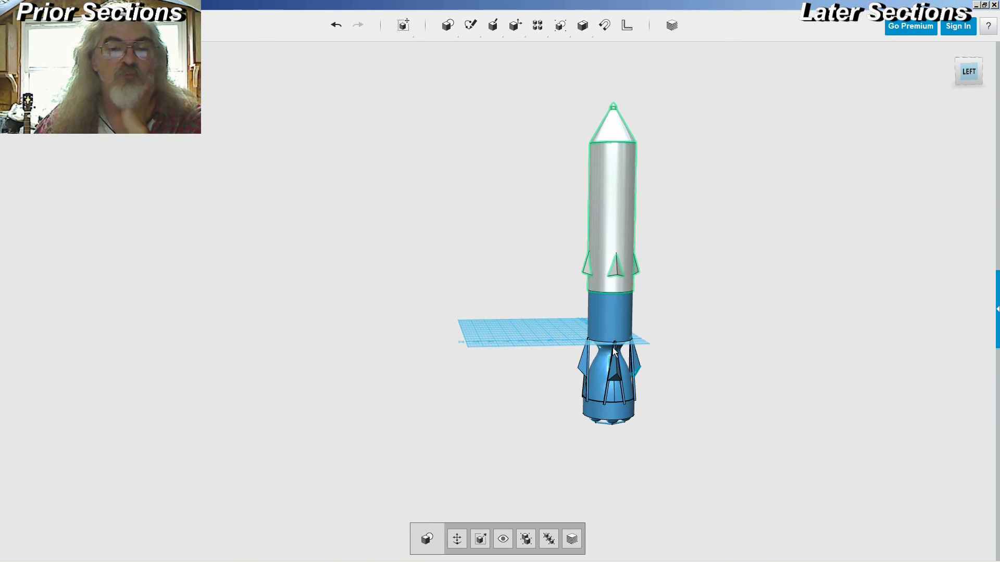
pyautogui.click(458, 539)
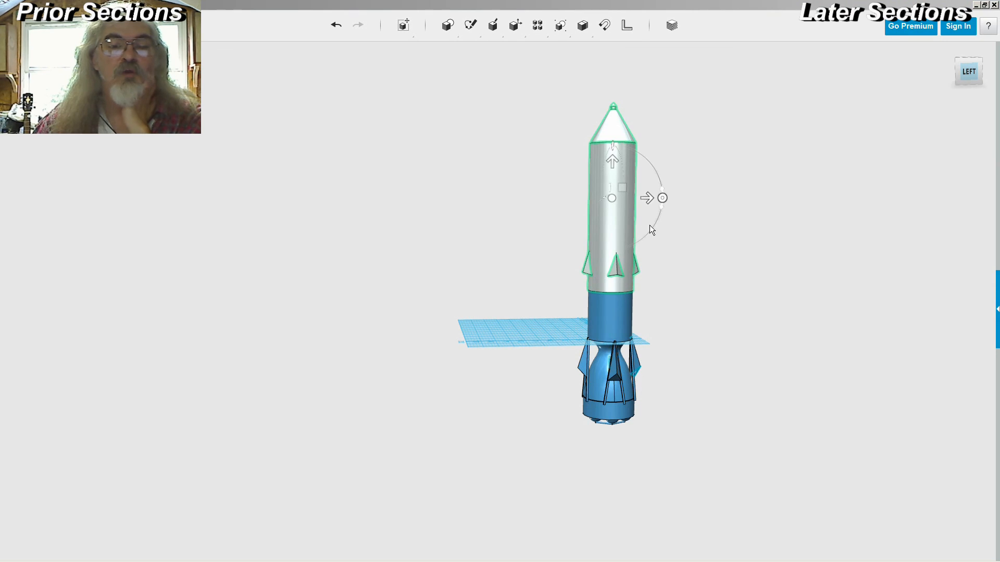
pyautogui.moveTo(620, 171); pyautogui.dragTo(615, 141)
pyautogui.click(730, 339)
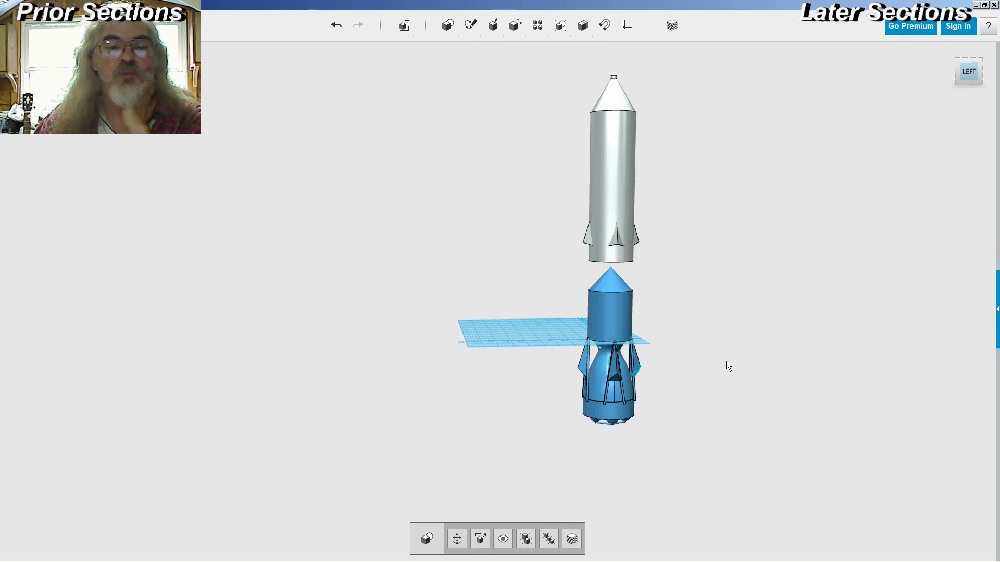
pyautogui.moveTo(721, 343); pyautogui.dragTo(719, 298, button='right')
pyautogui.click(628, 186)
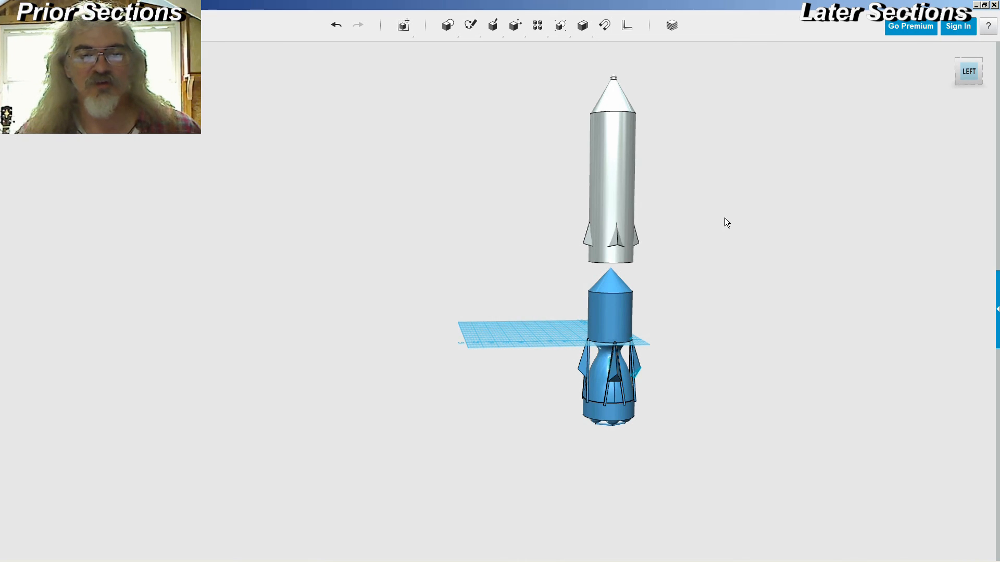
pyautogui.moveTo(725, 219); pyautogui.dragTo(741, 227, button='right')
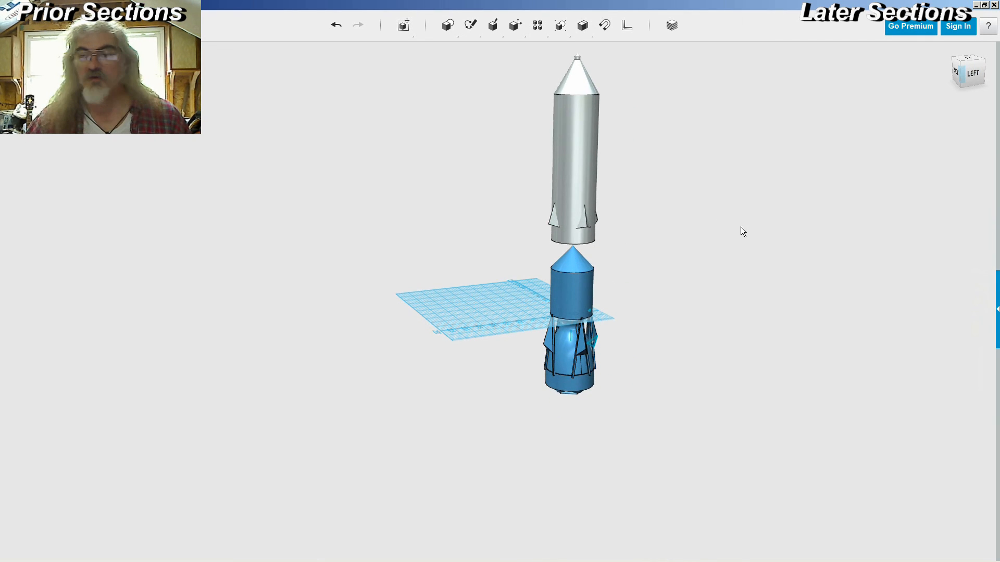